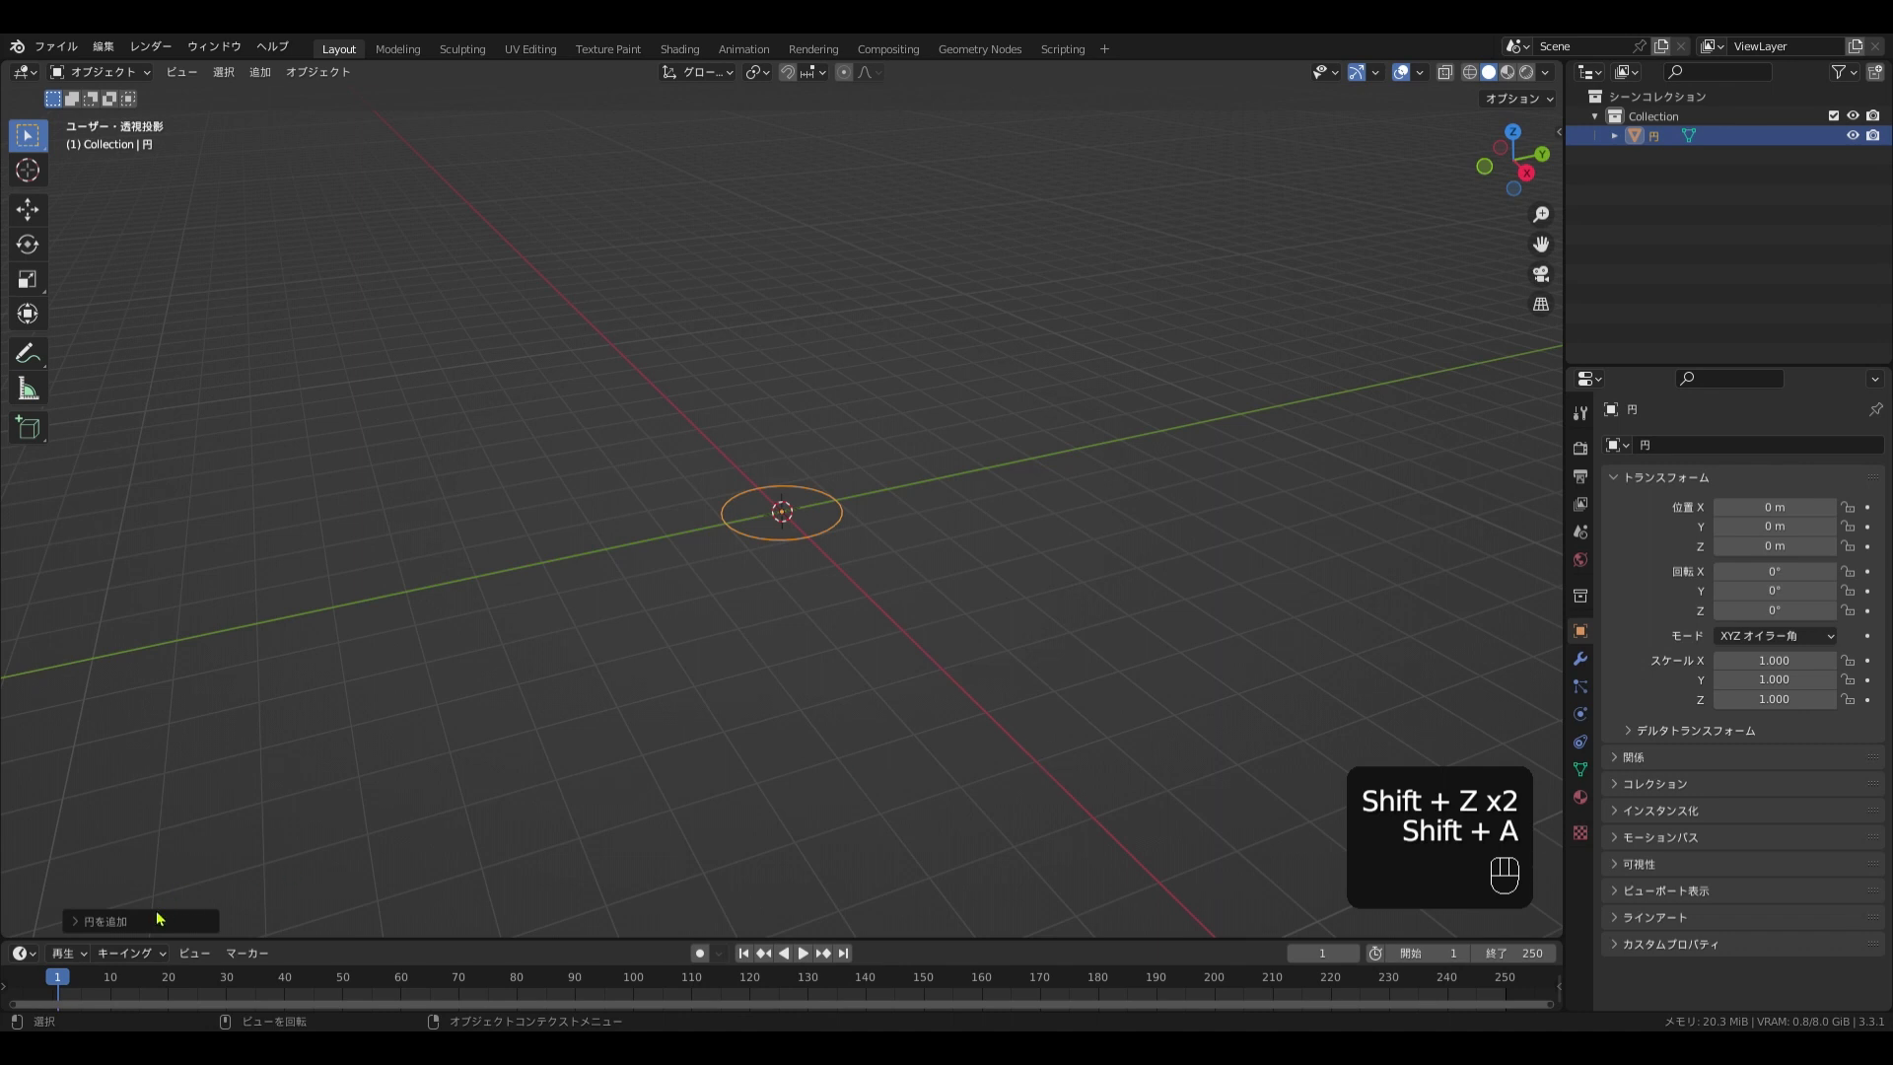
Set the new circle to 16 vertices and rotate it 90° about the X axis
click(158, 919)
click(253, 706)
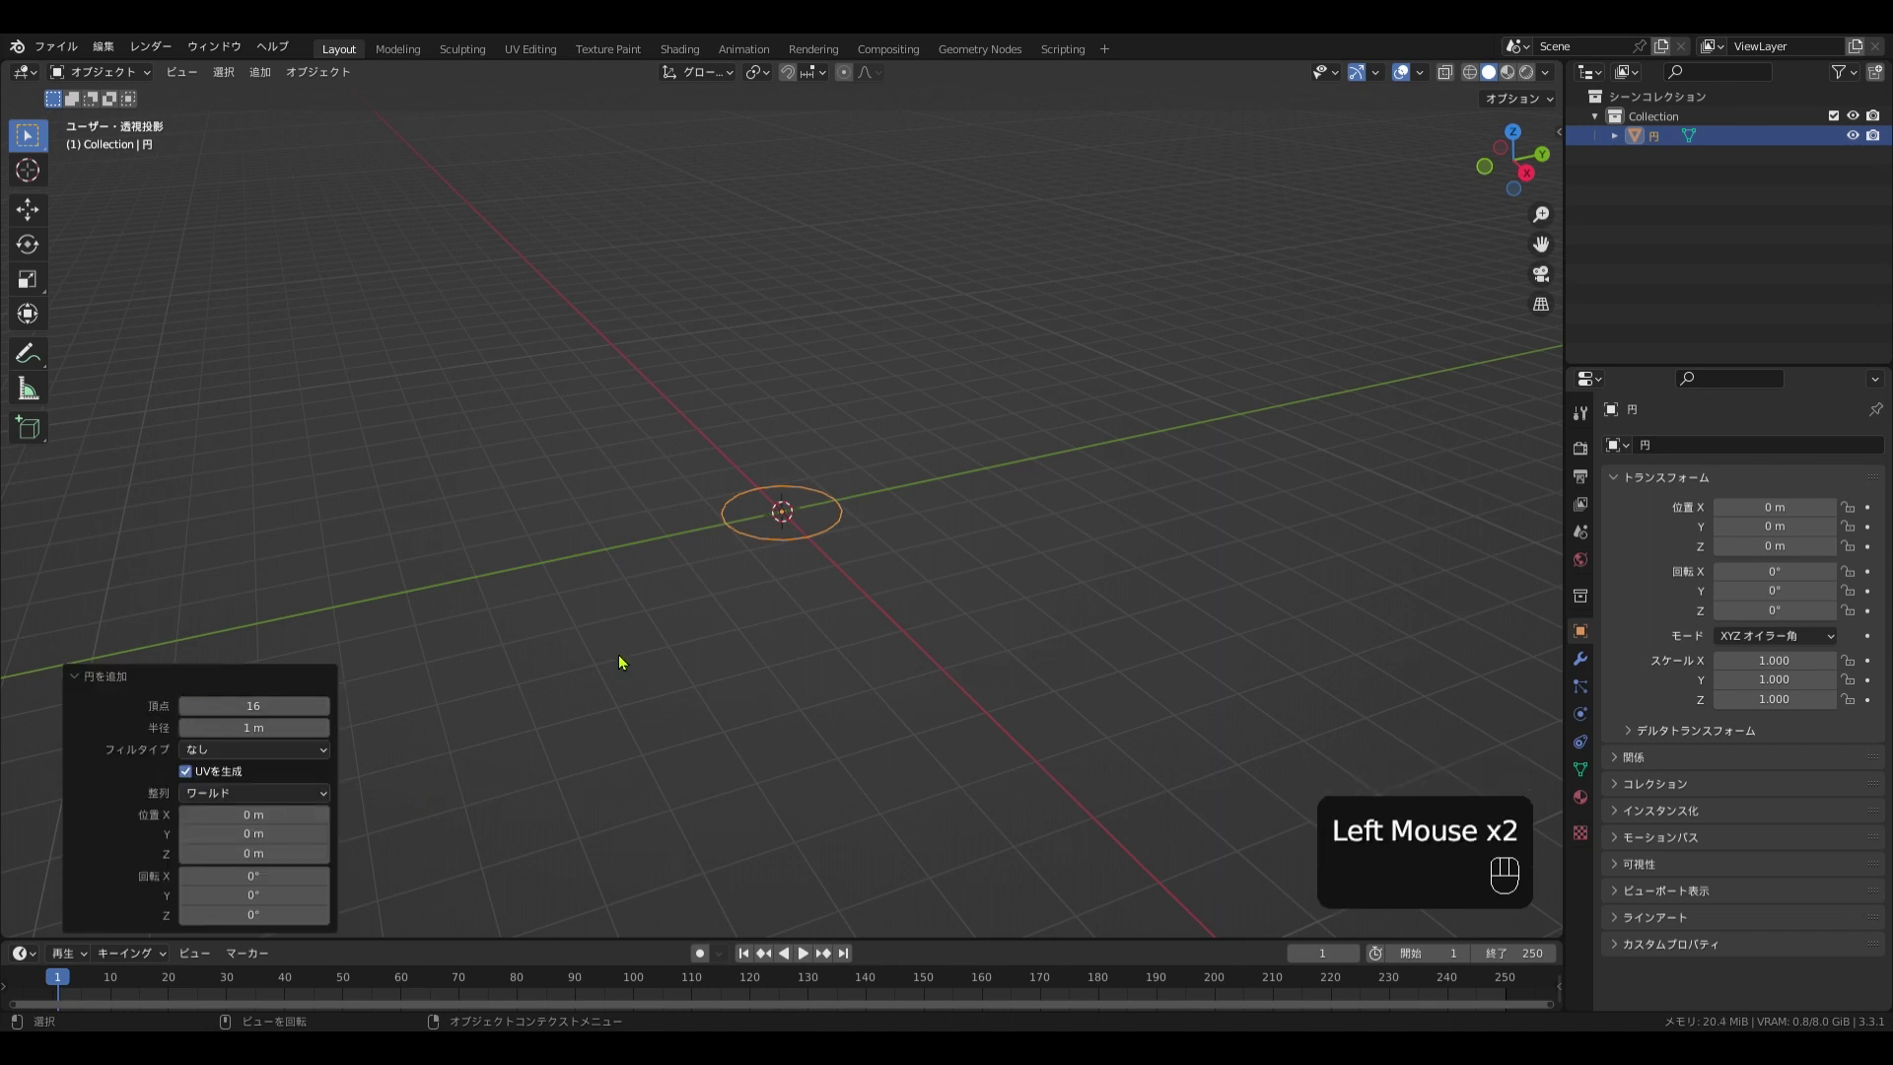
text(rx90)
key(Return)
In the mesh's front view, delete the vertices of the circle's lower half to leave a semicircular arch
key(Tab)
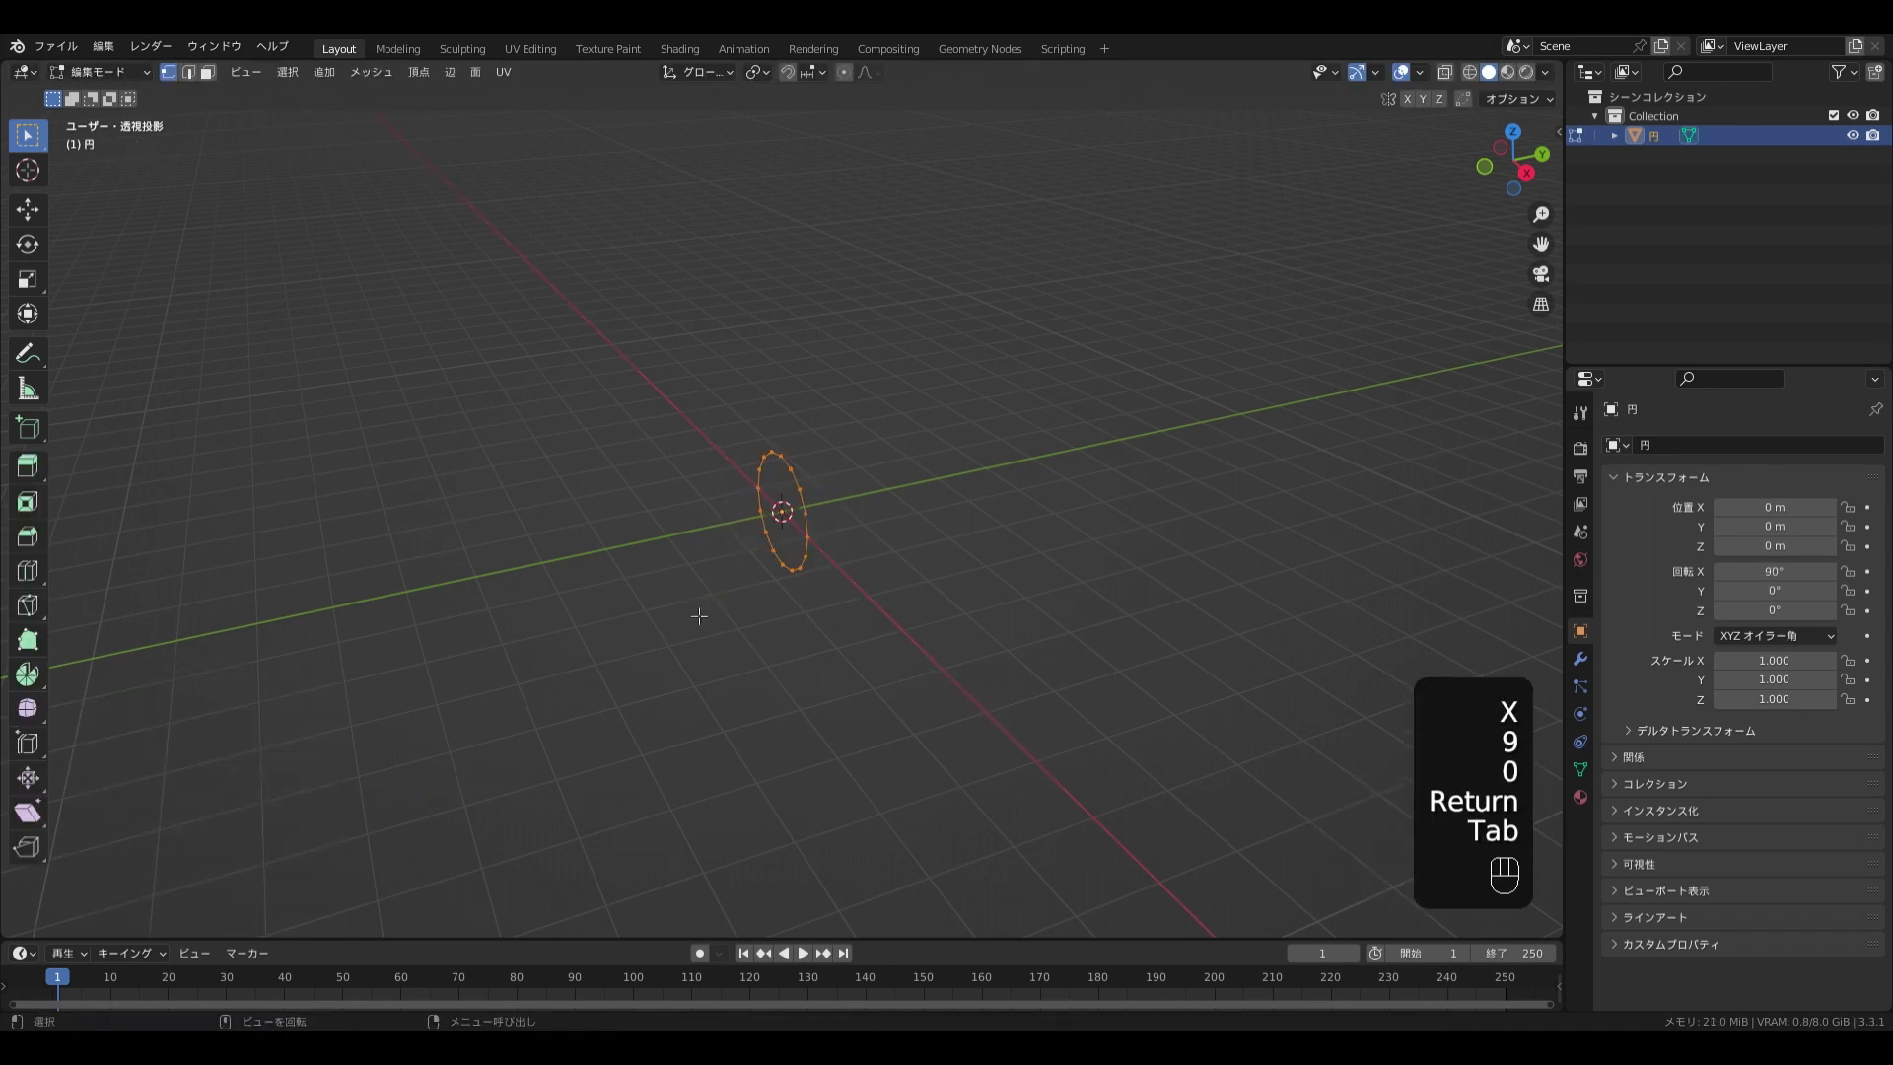
key(KP_1)
drag(976, 659, 627, 524)
key(x)
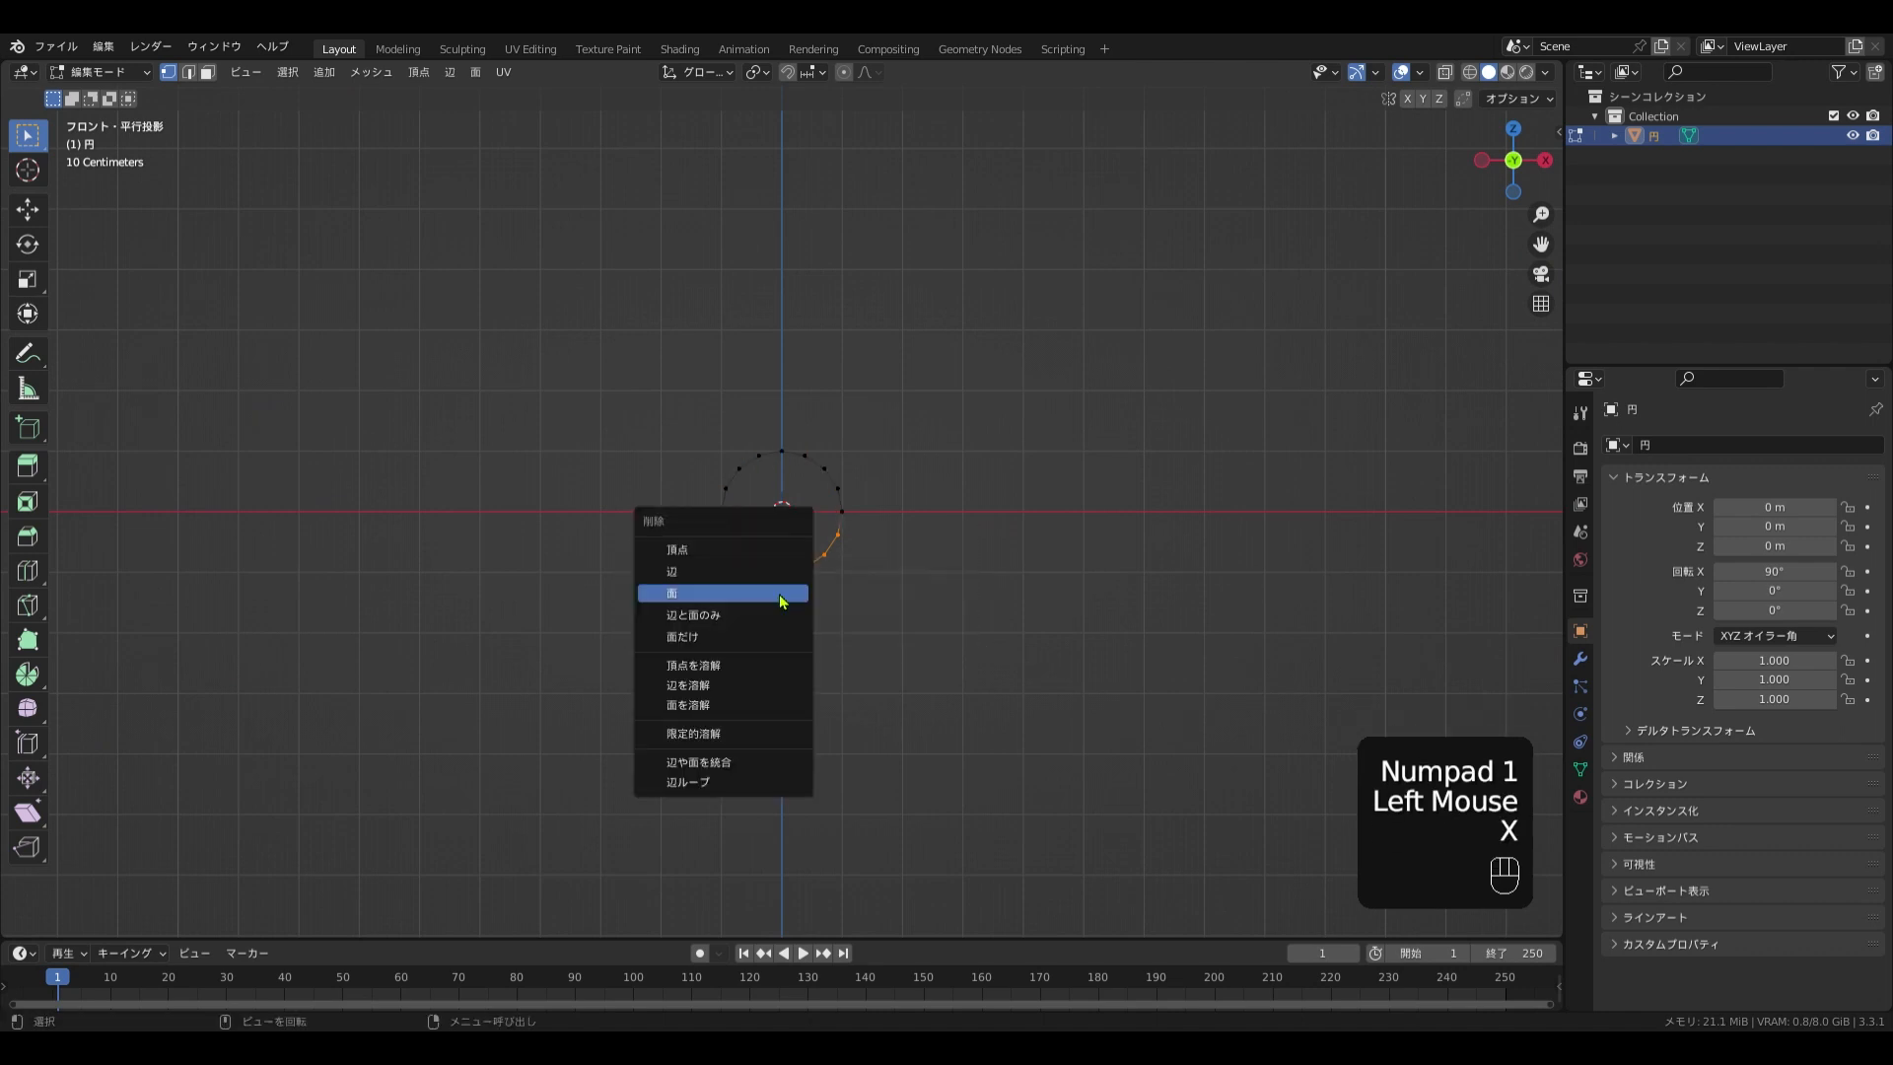
click(766, 549)
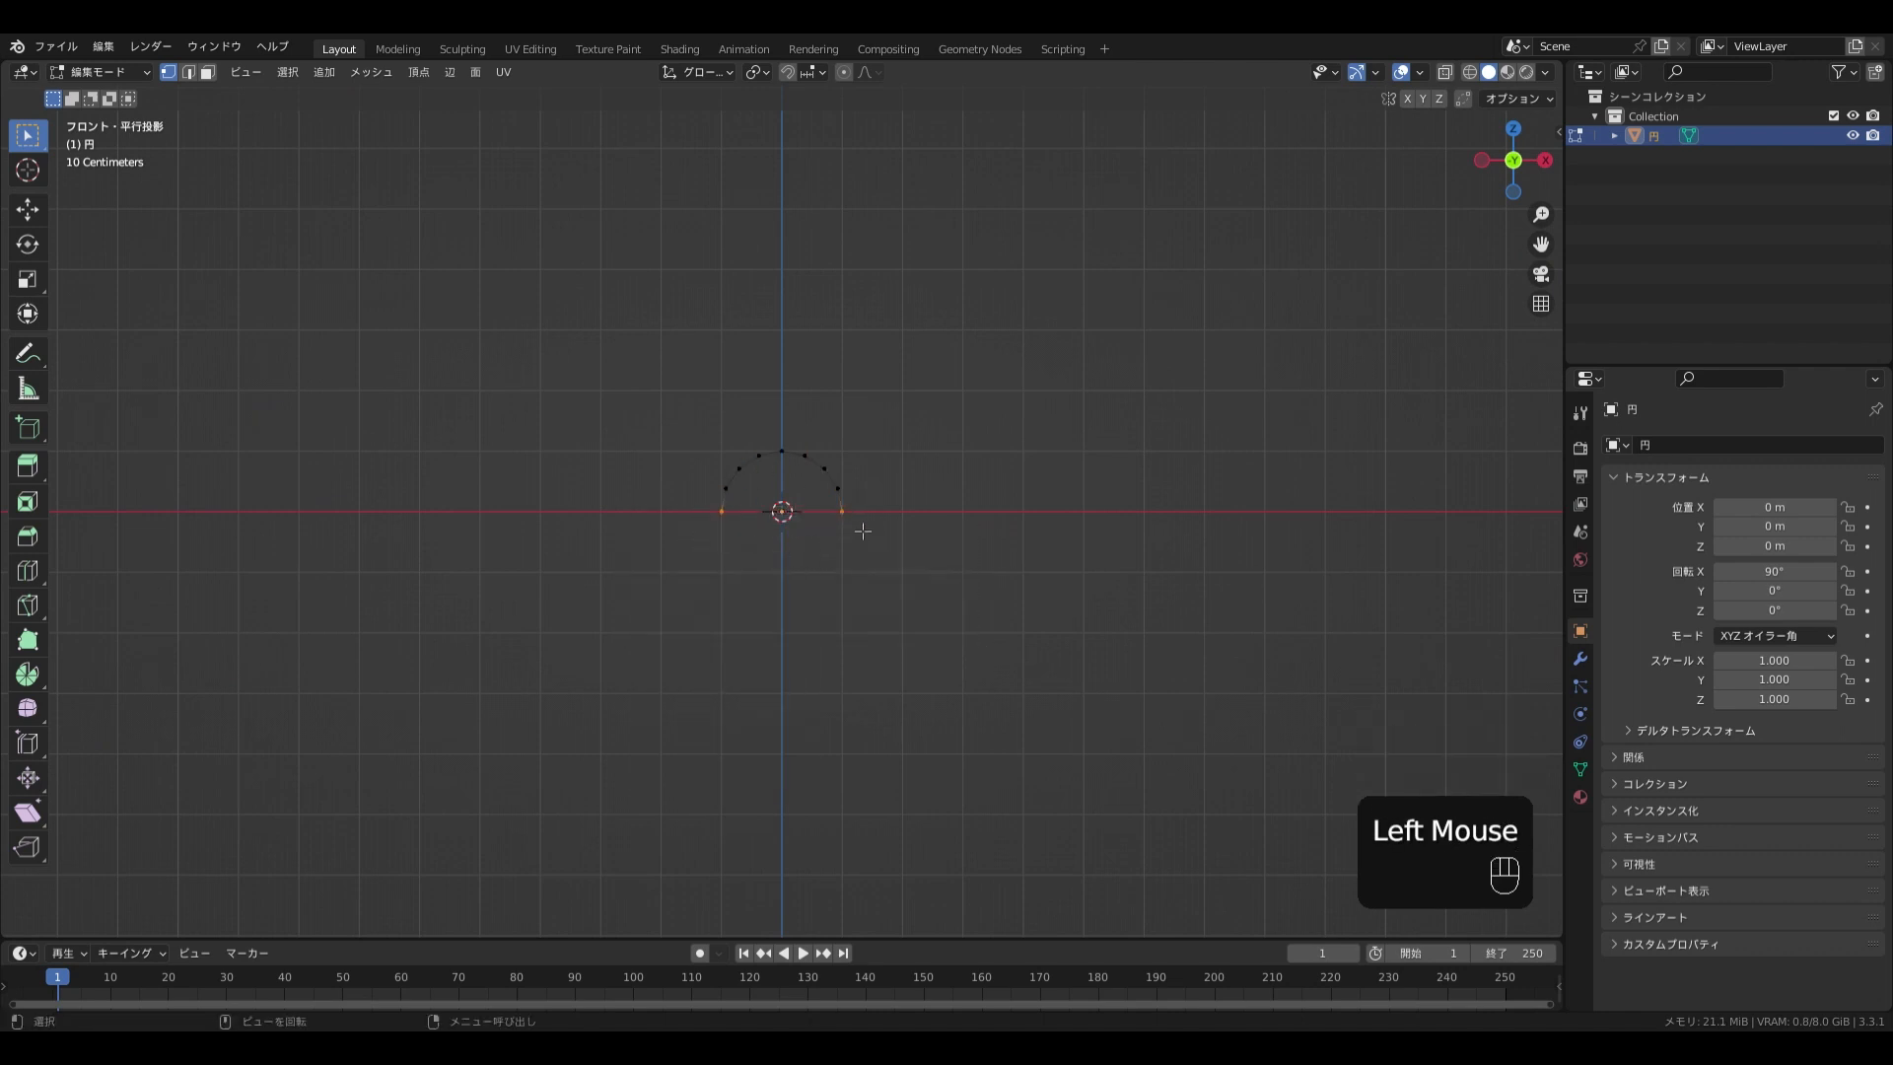
Extrude the arch's two end vertices down 2 m along Z, join them with a bottom edge, and fill the outline with a face
key(e)
key(z)
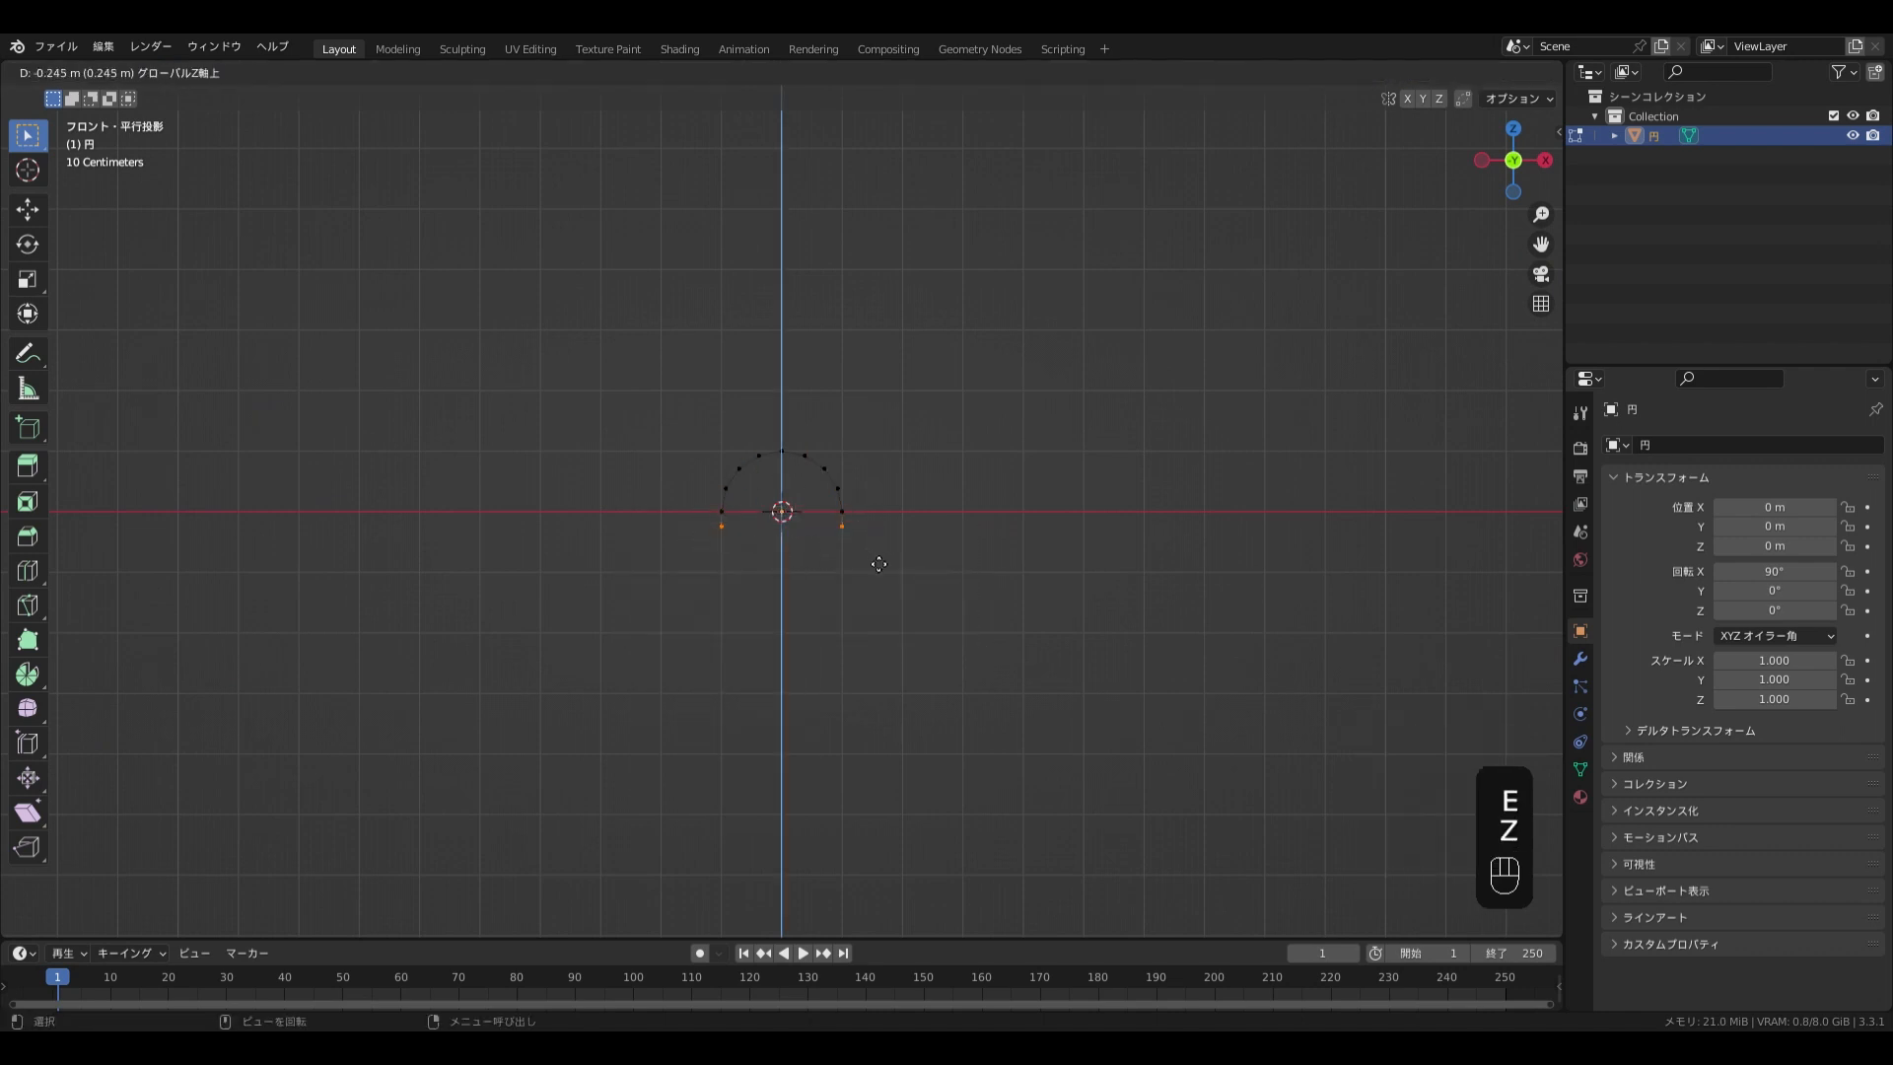
key(Return)
key(f)
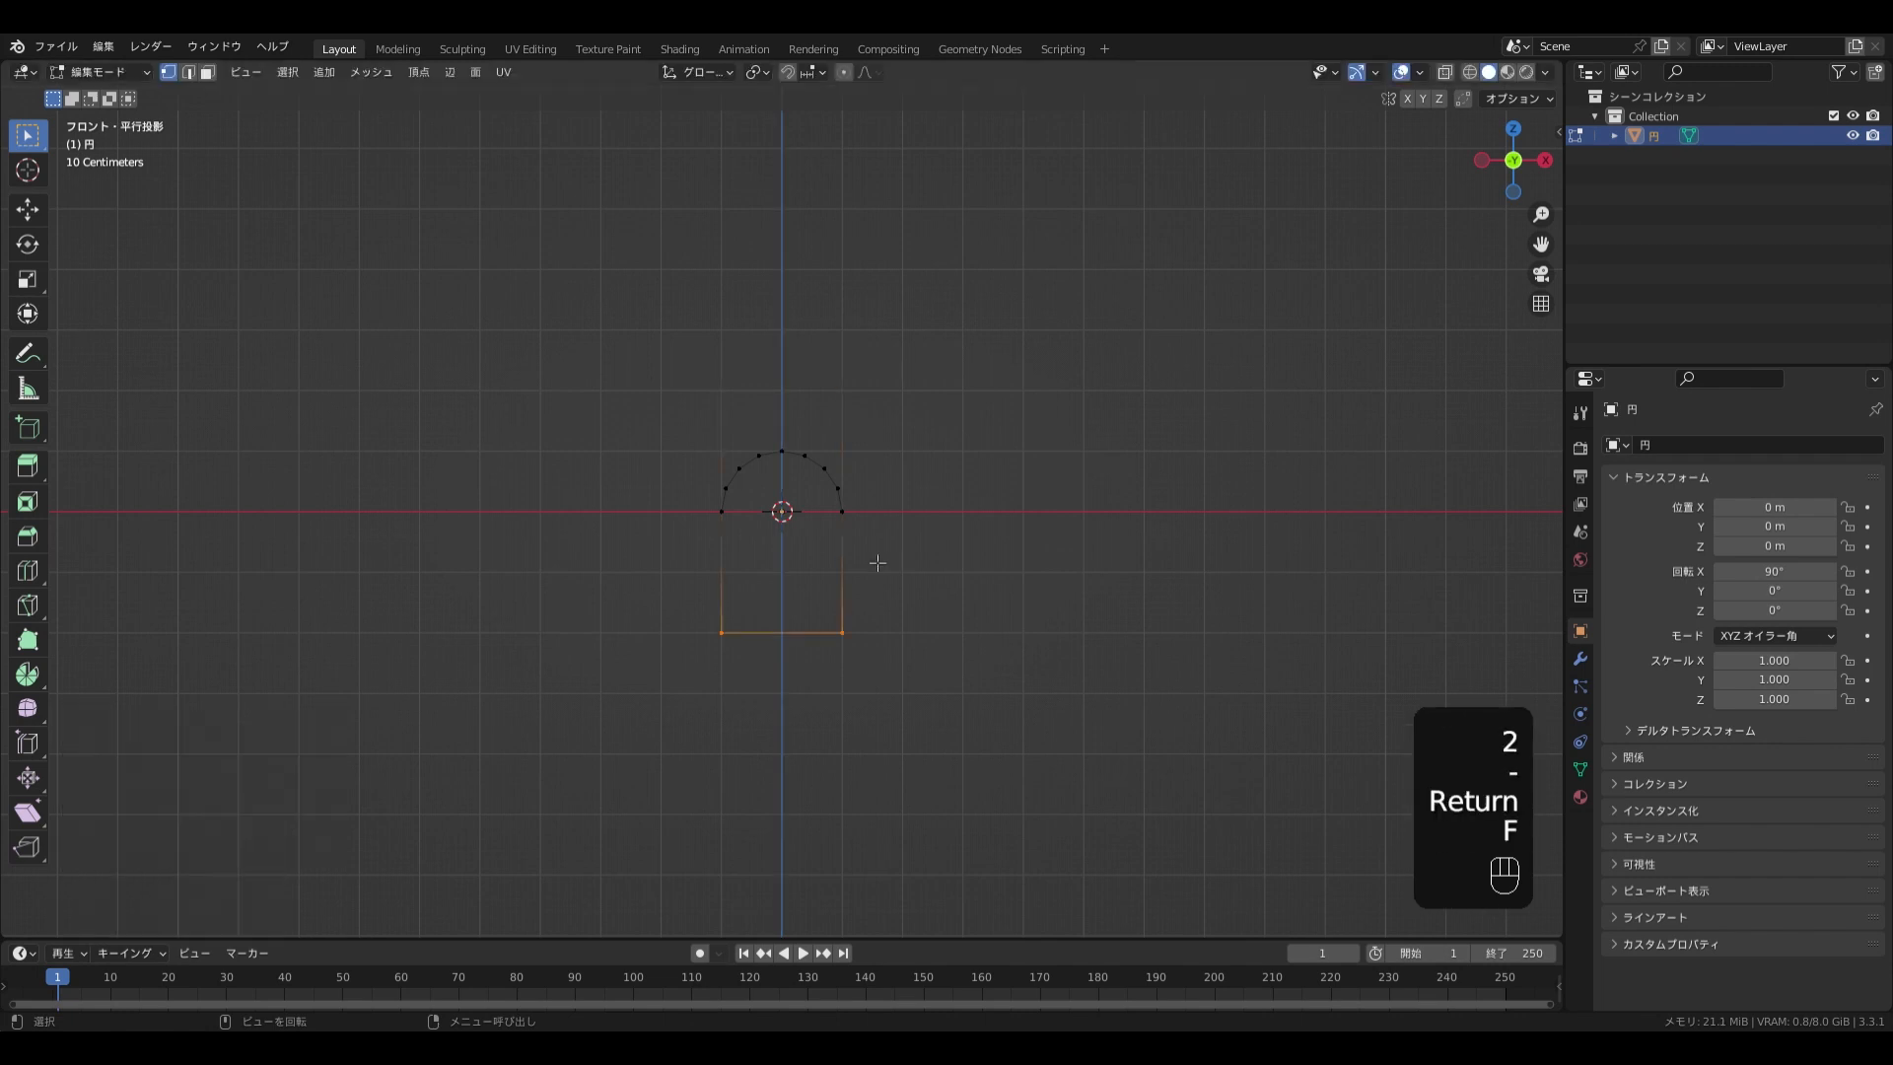
key(a)
key(f)
Inset the arch-shaped face by about 0.27 m
scroll(849, 608, up, 3)
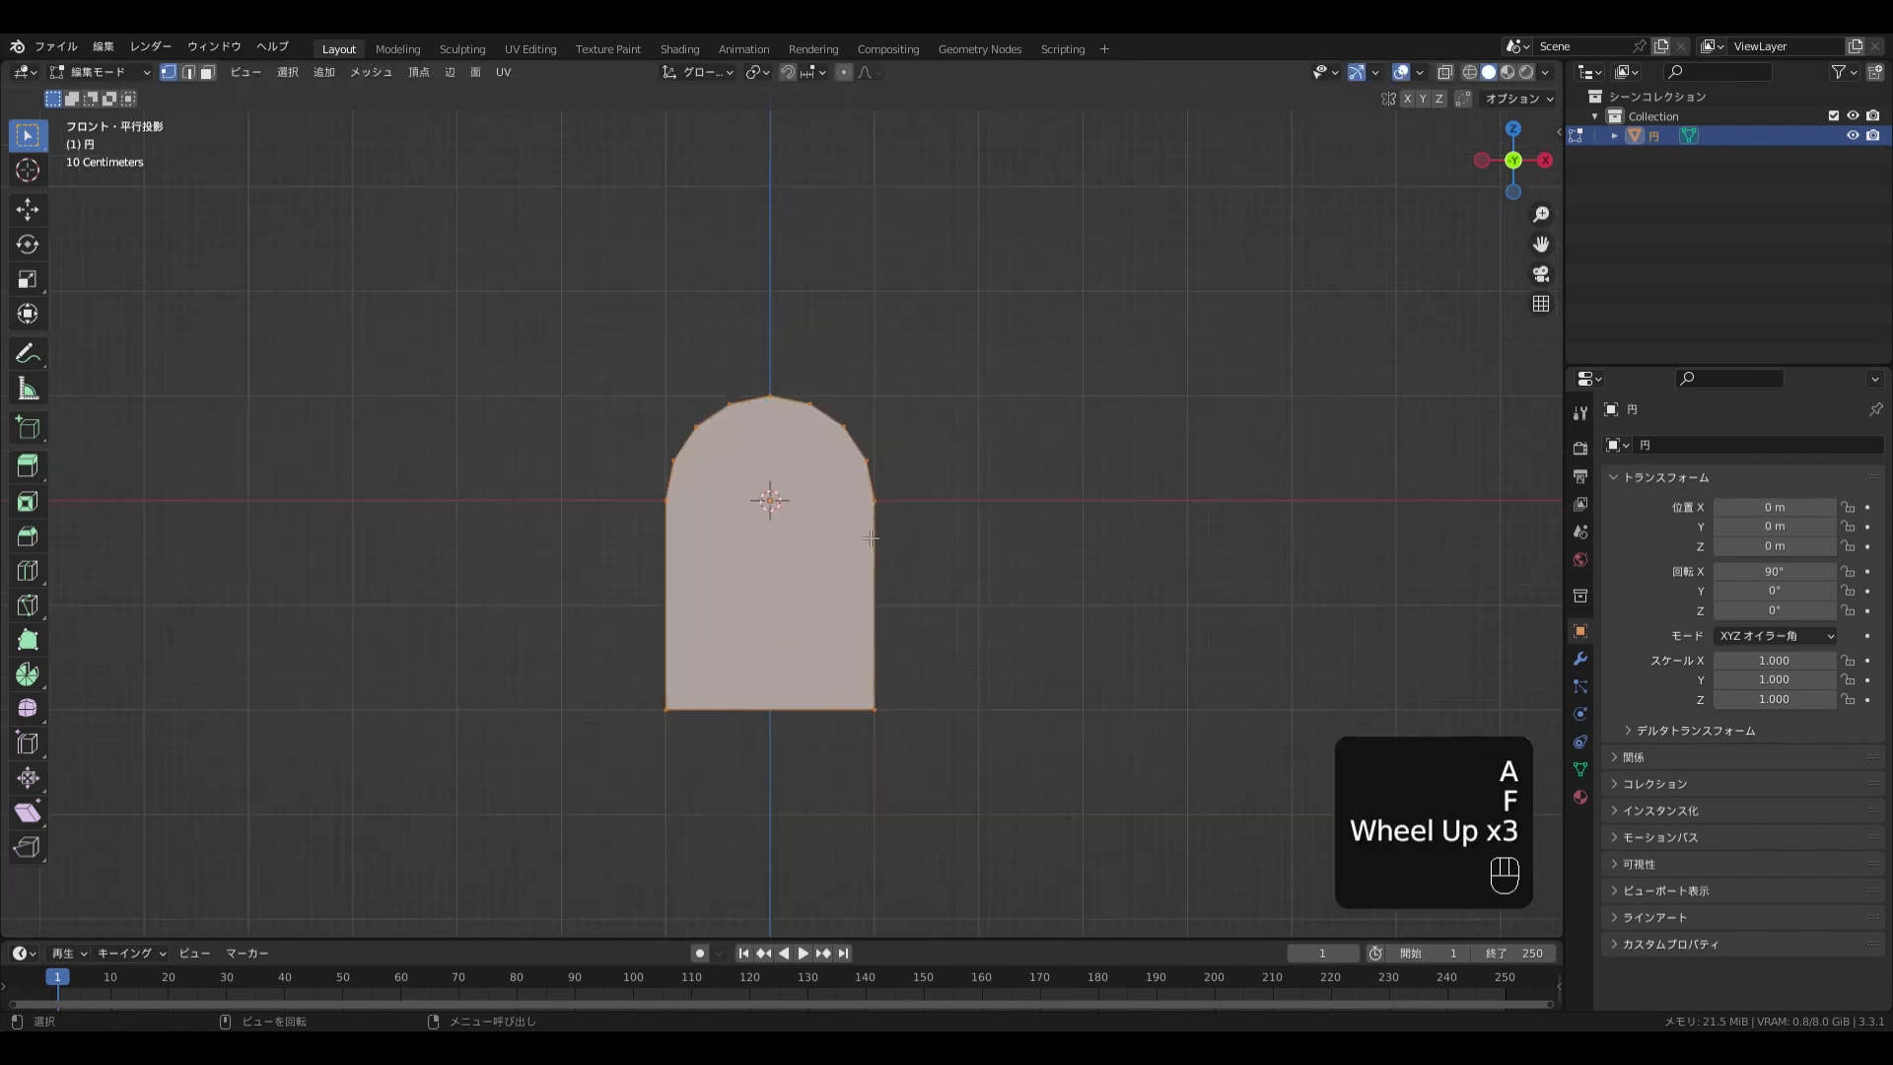
key(i)
click(870, 751)
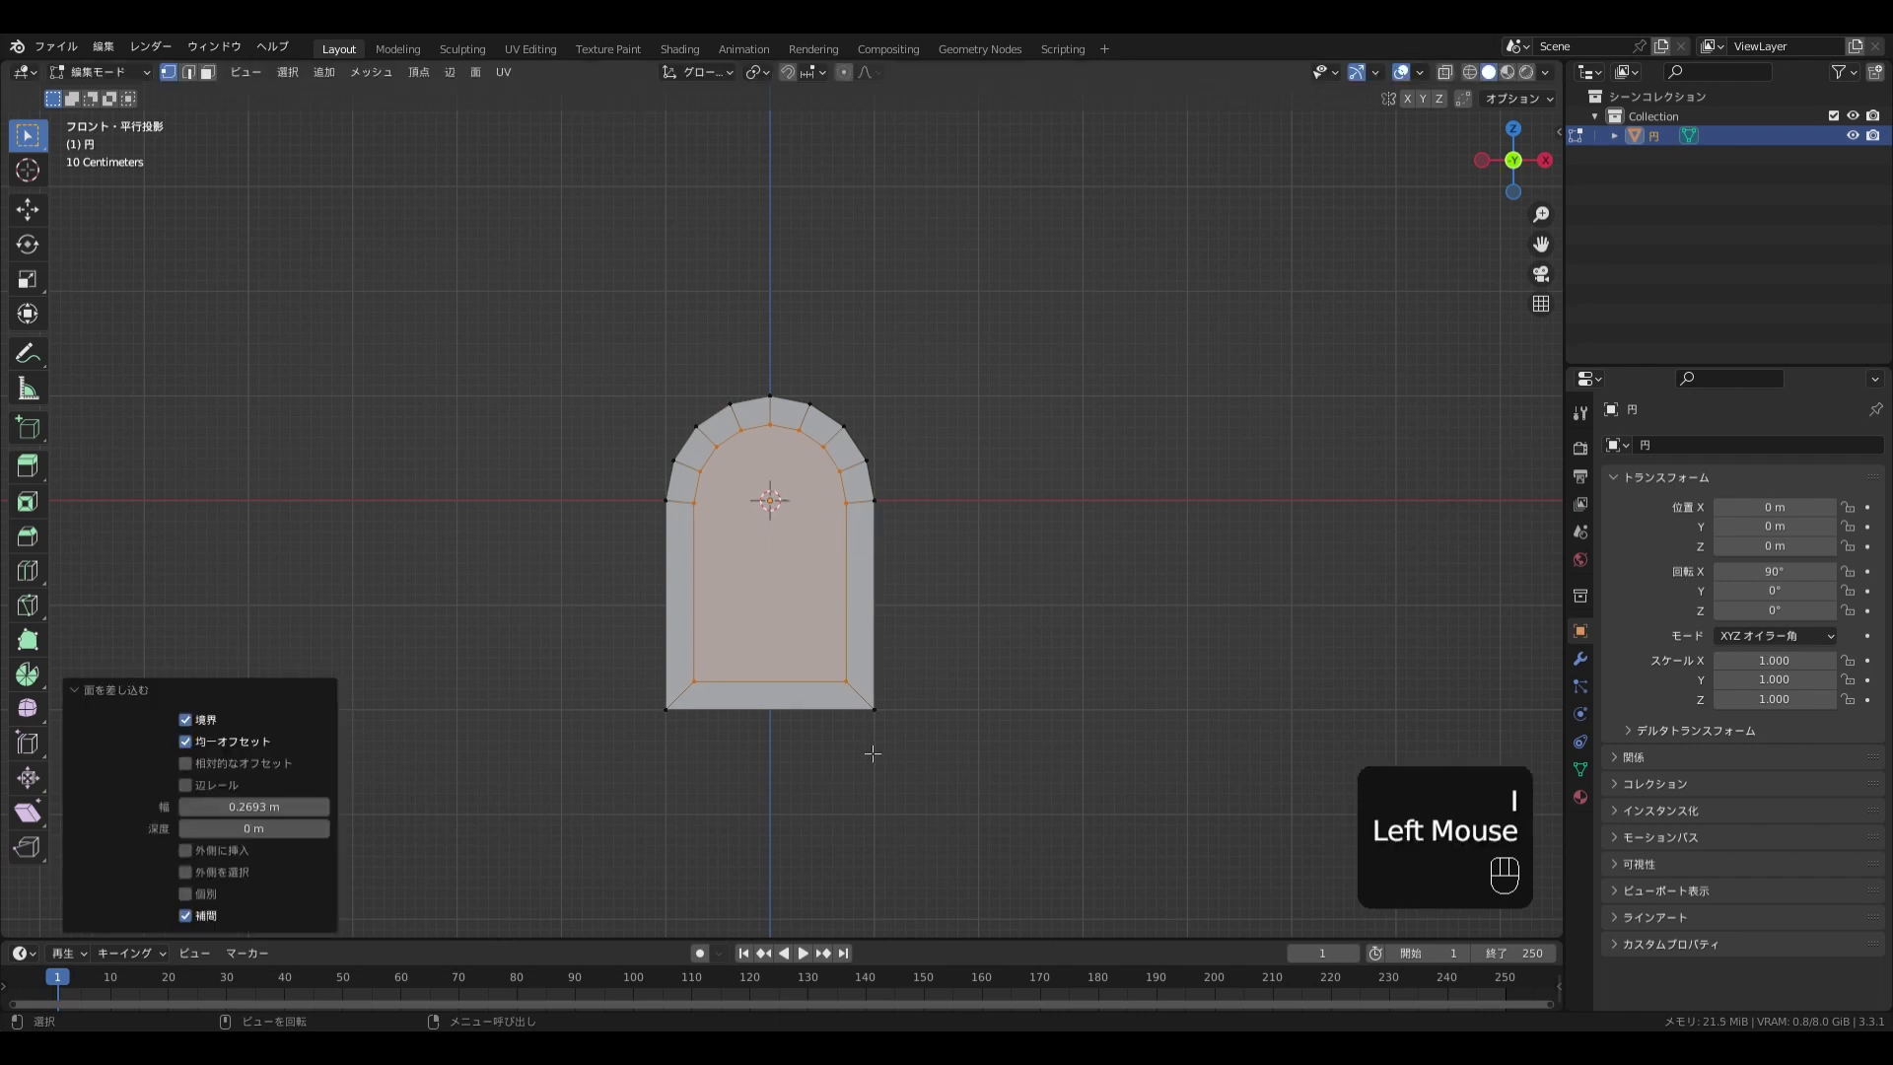
Turn on edge snapping and auto merge with edge and face splitting, and lower the inset's bottom edge onto the base edge
click(638, 766)
click(808, 82)
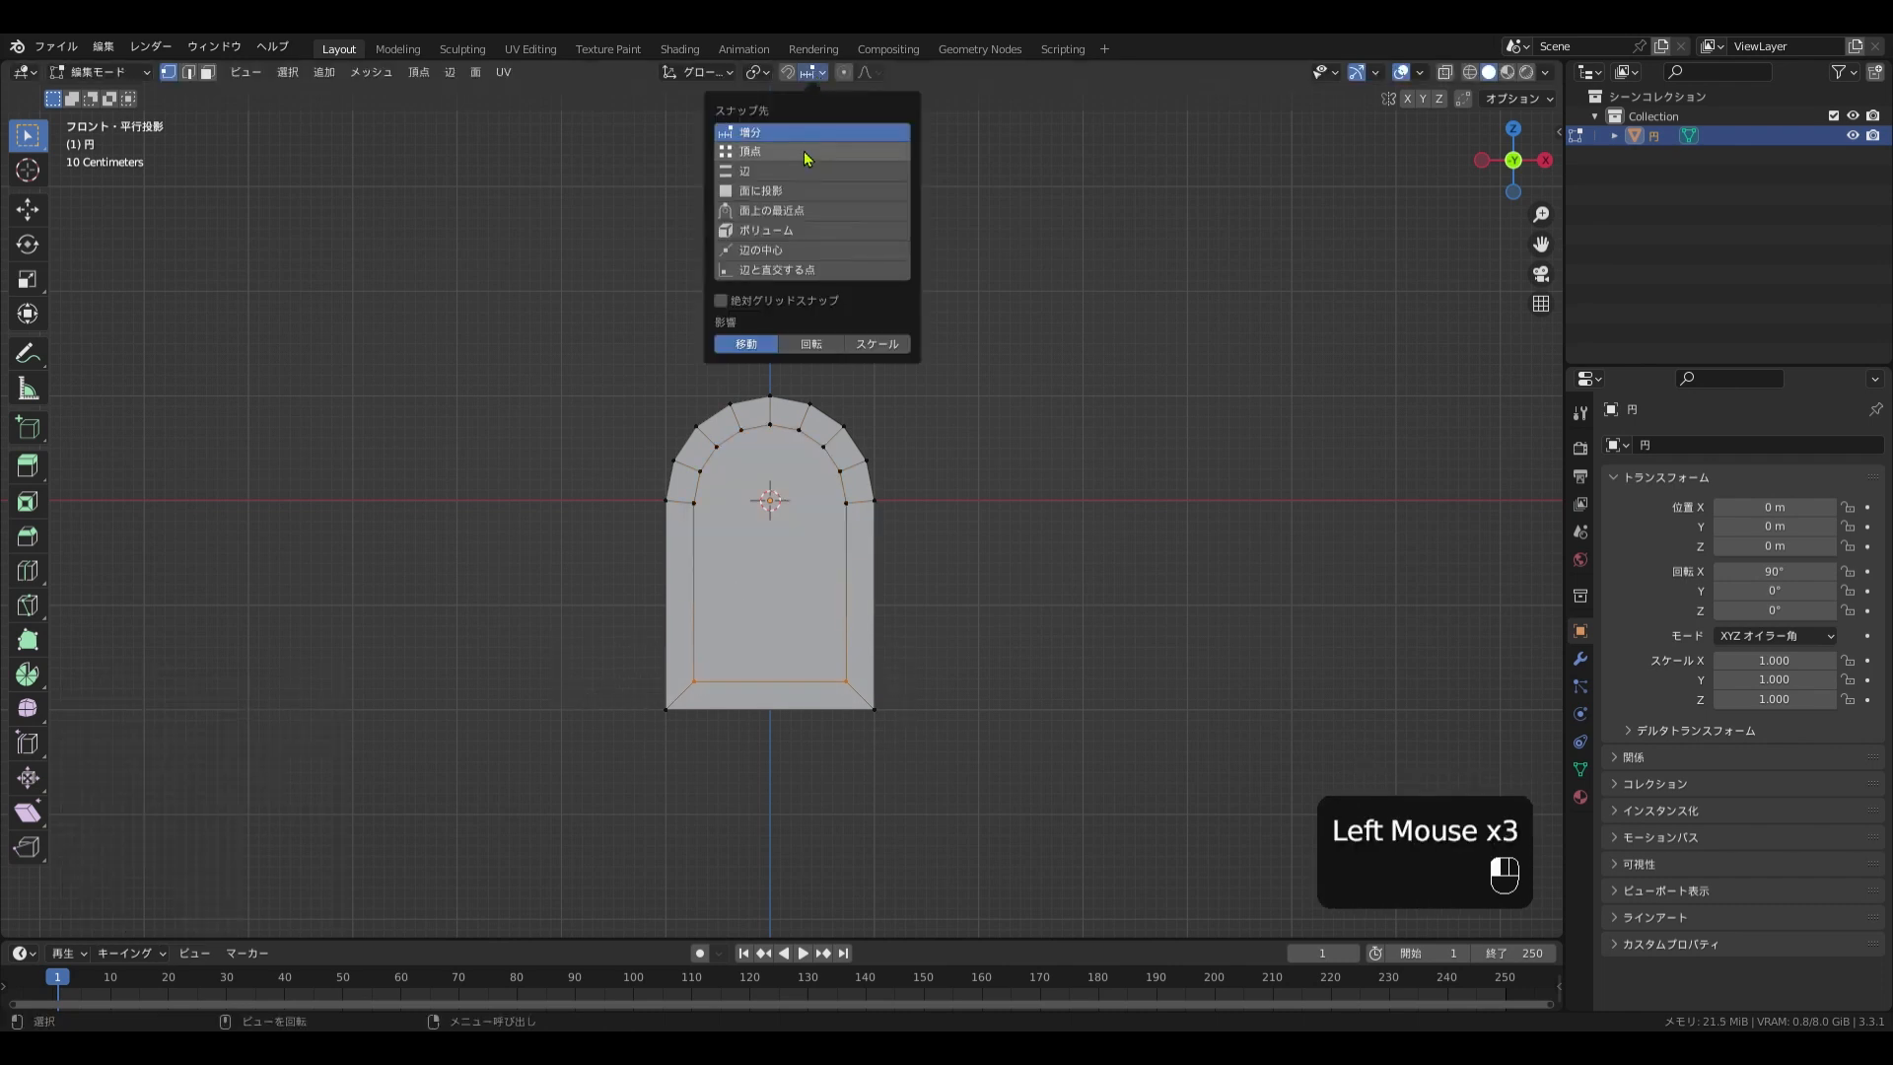
click(759, 166)
click(1514, 98)
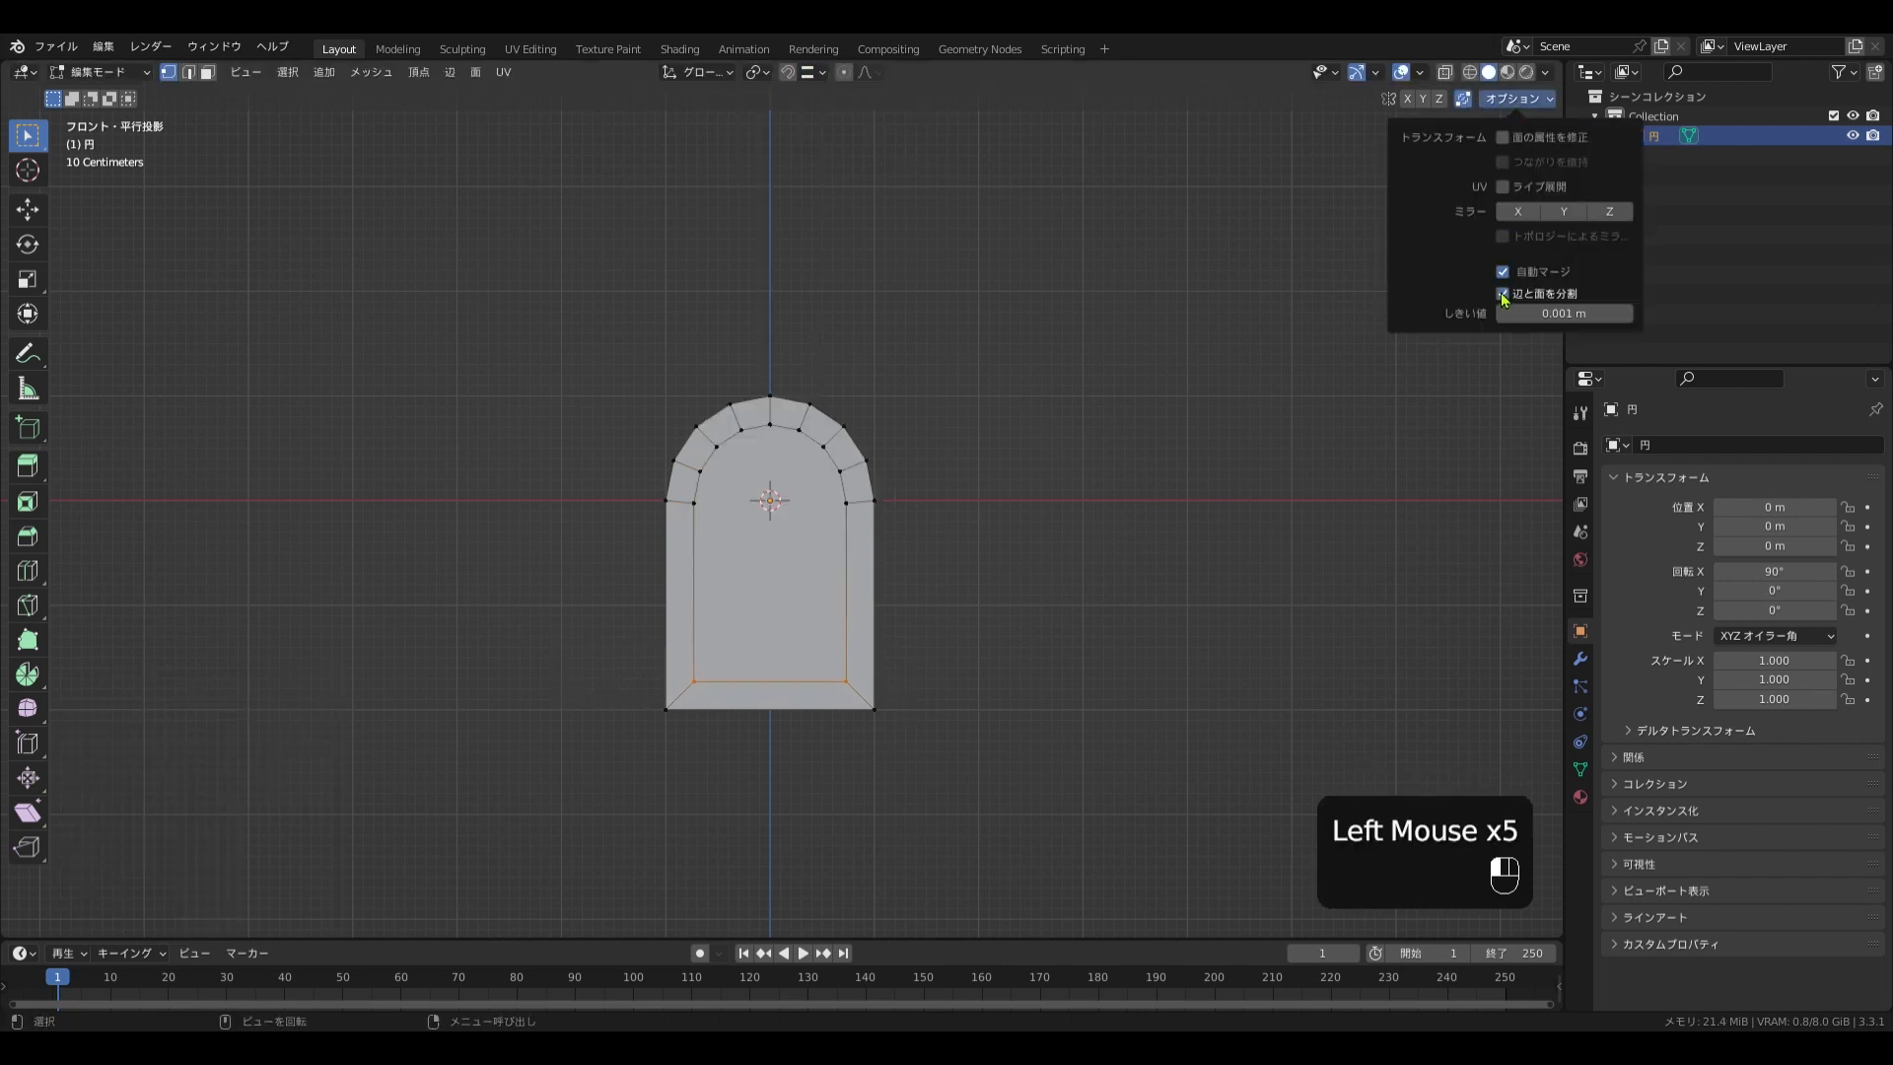
key(g)
key(z)
ctrl+click(815, 709)
Delete the inner face to open the doorway of the arch
key(3)
click(798, 599)
key(x)
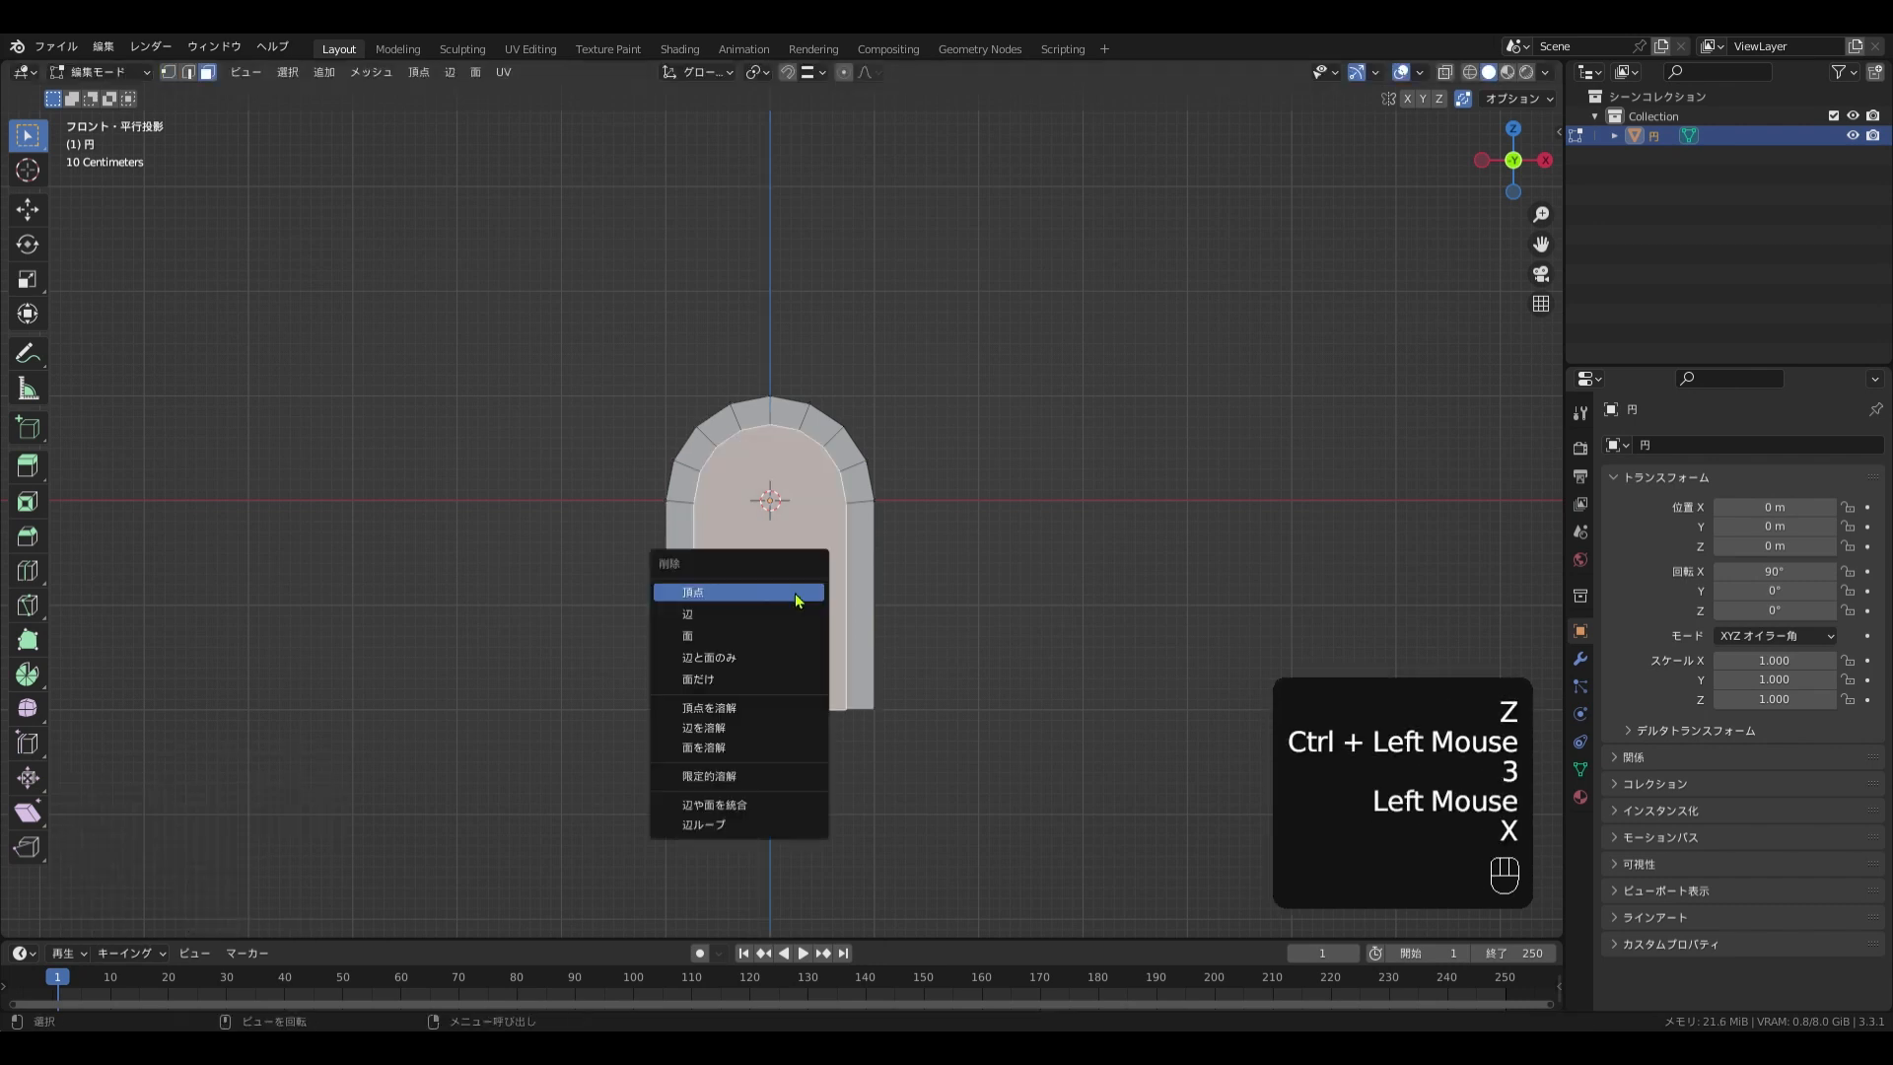
click(783, 635)
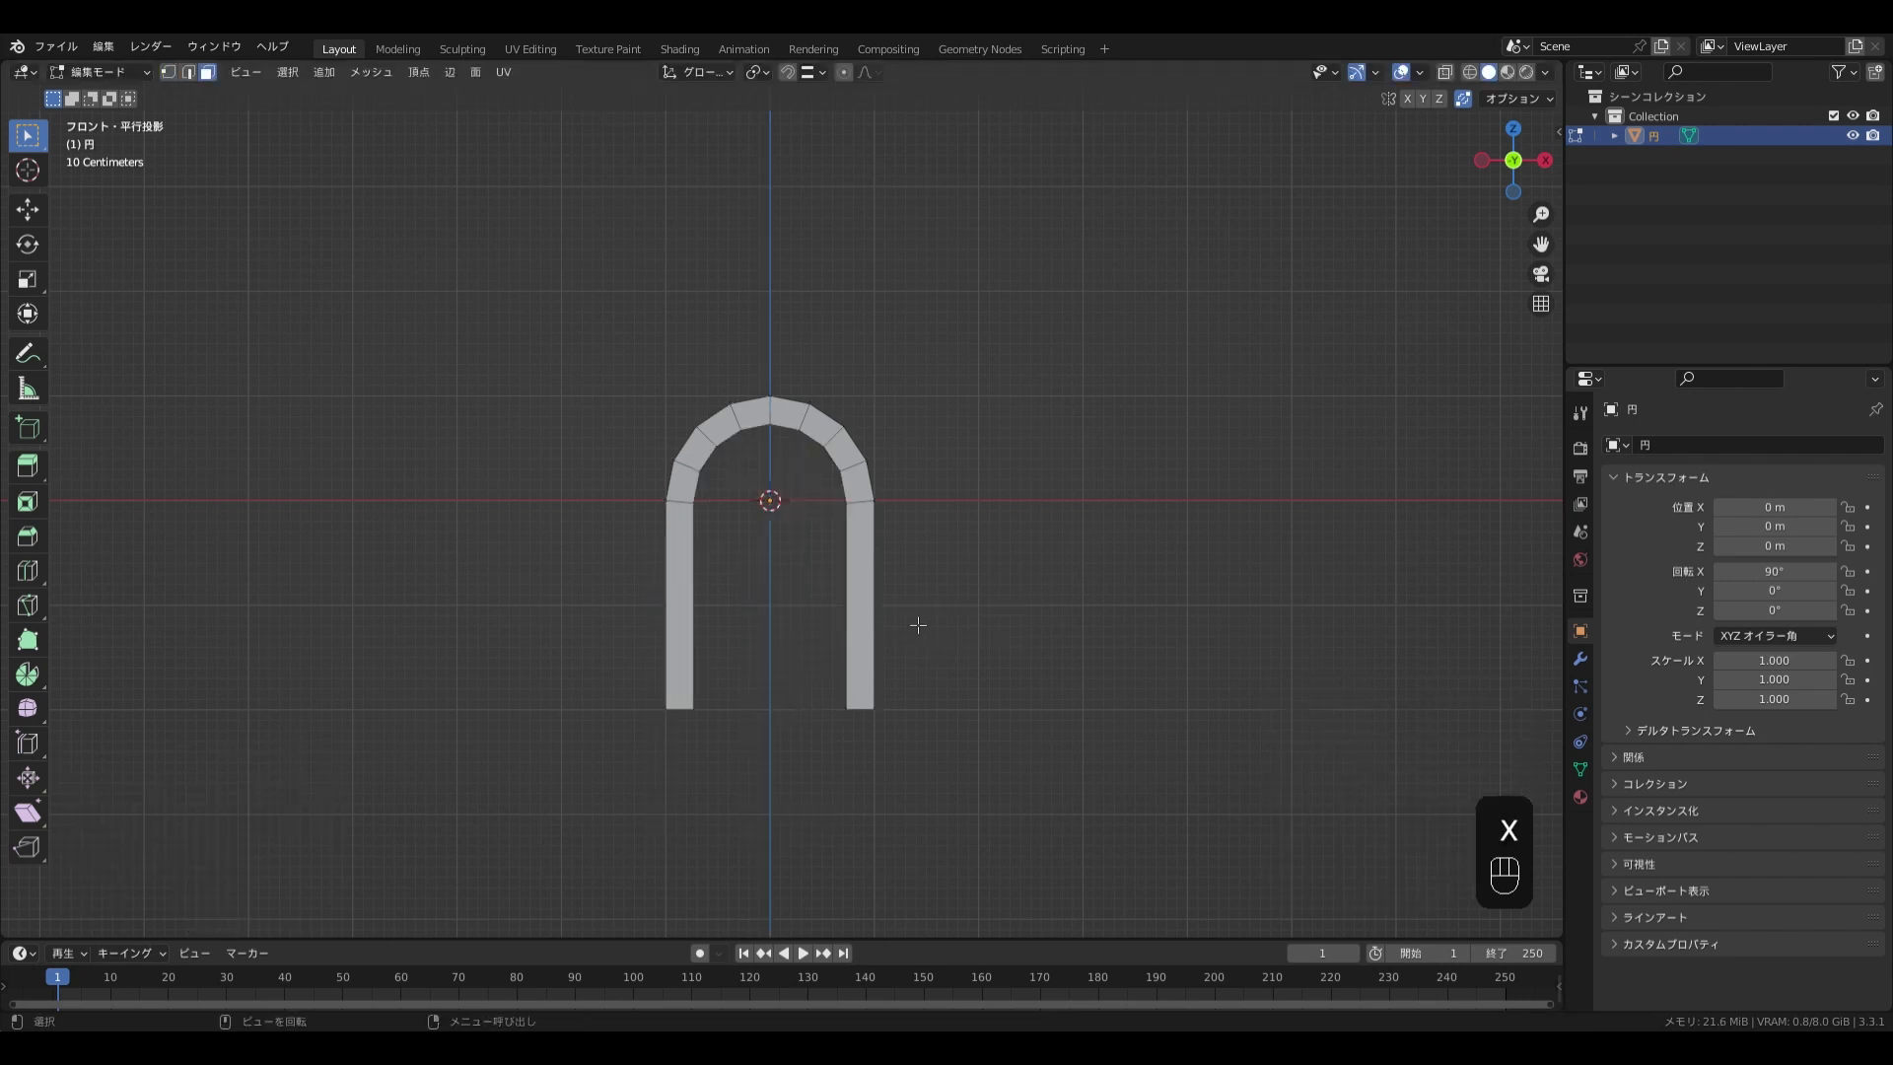
Mirror the arch across the X axis with AutoMirror
click(1581, 660)
key(q)
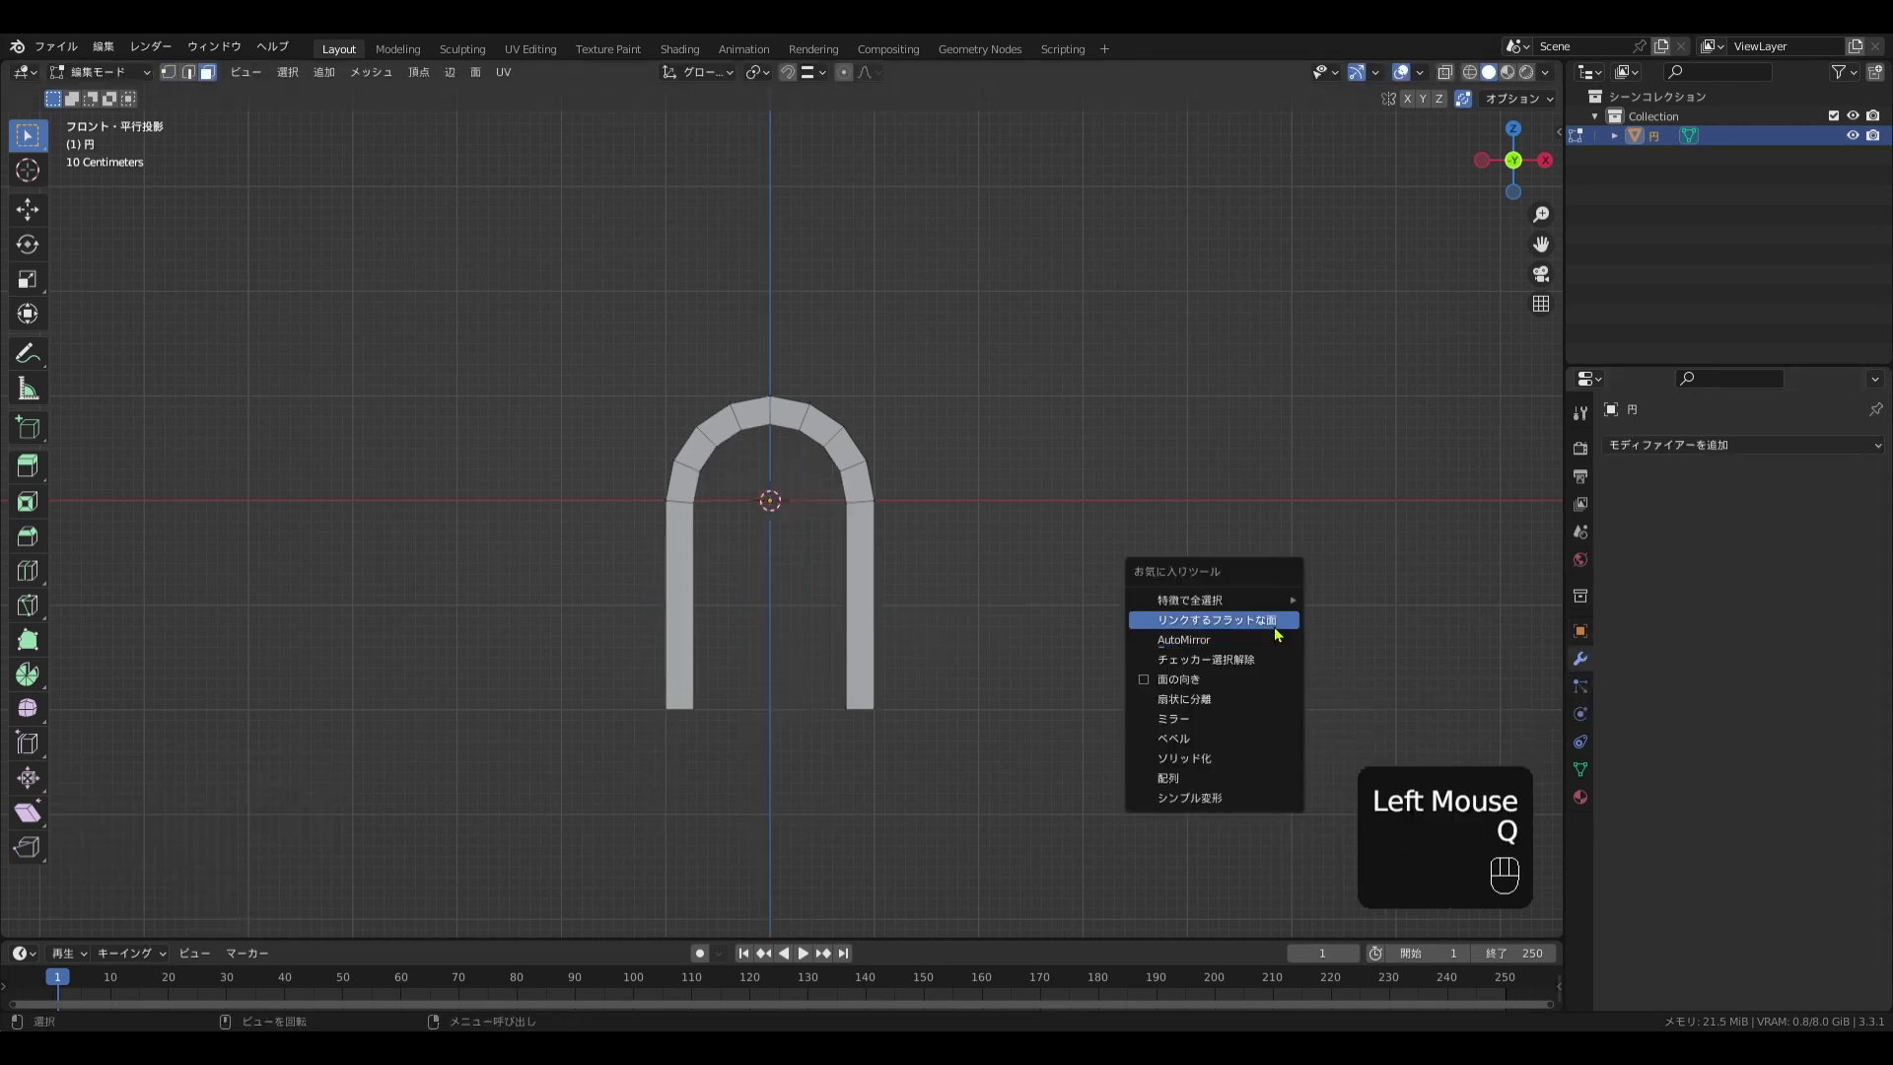
click(1272, 620)
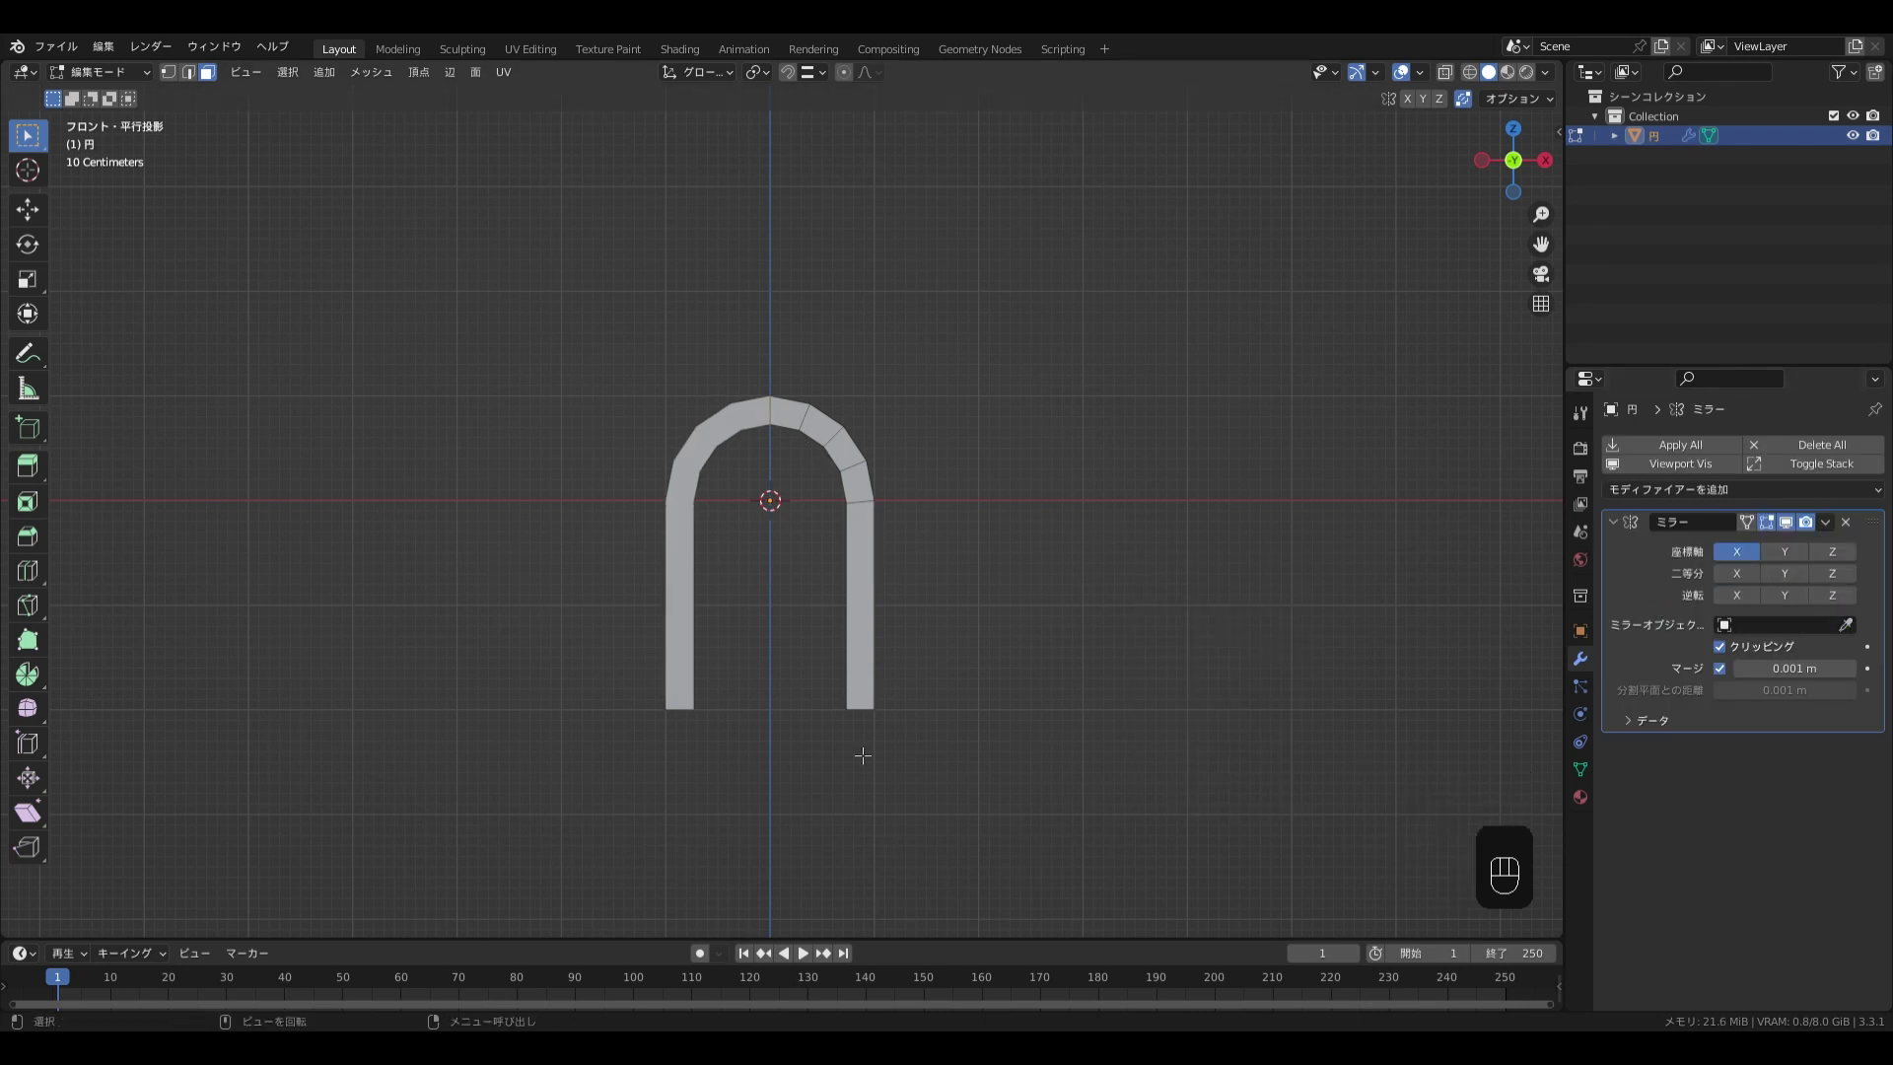
Extrude the outer vertex where the curve meets the straight leg 1 m up along Z
click(915, 530)
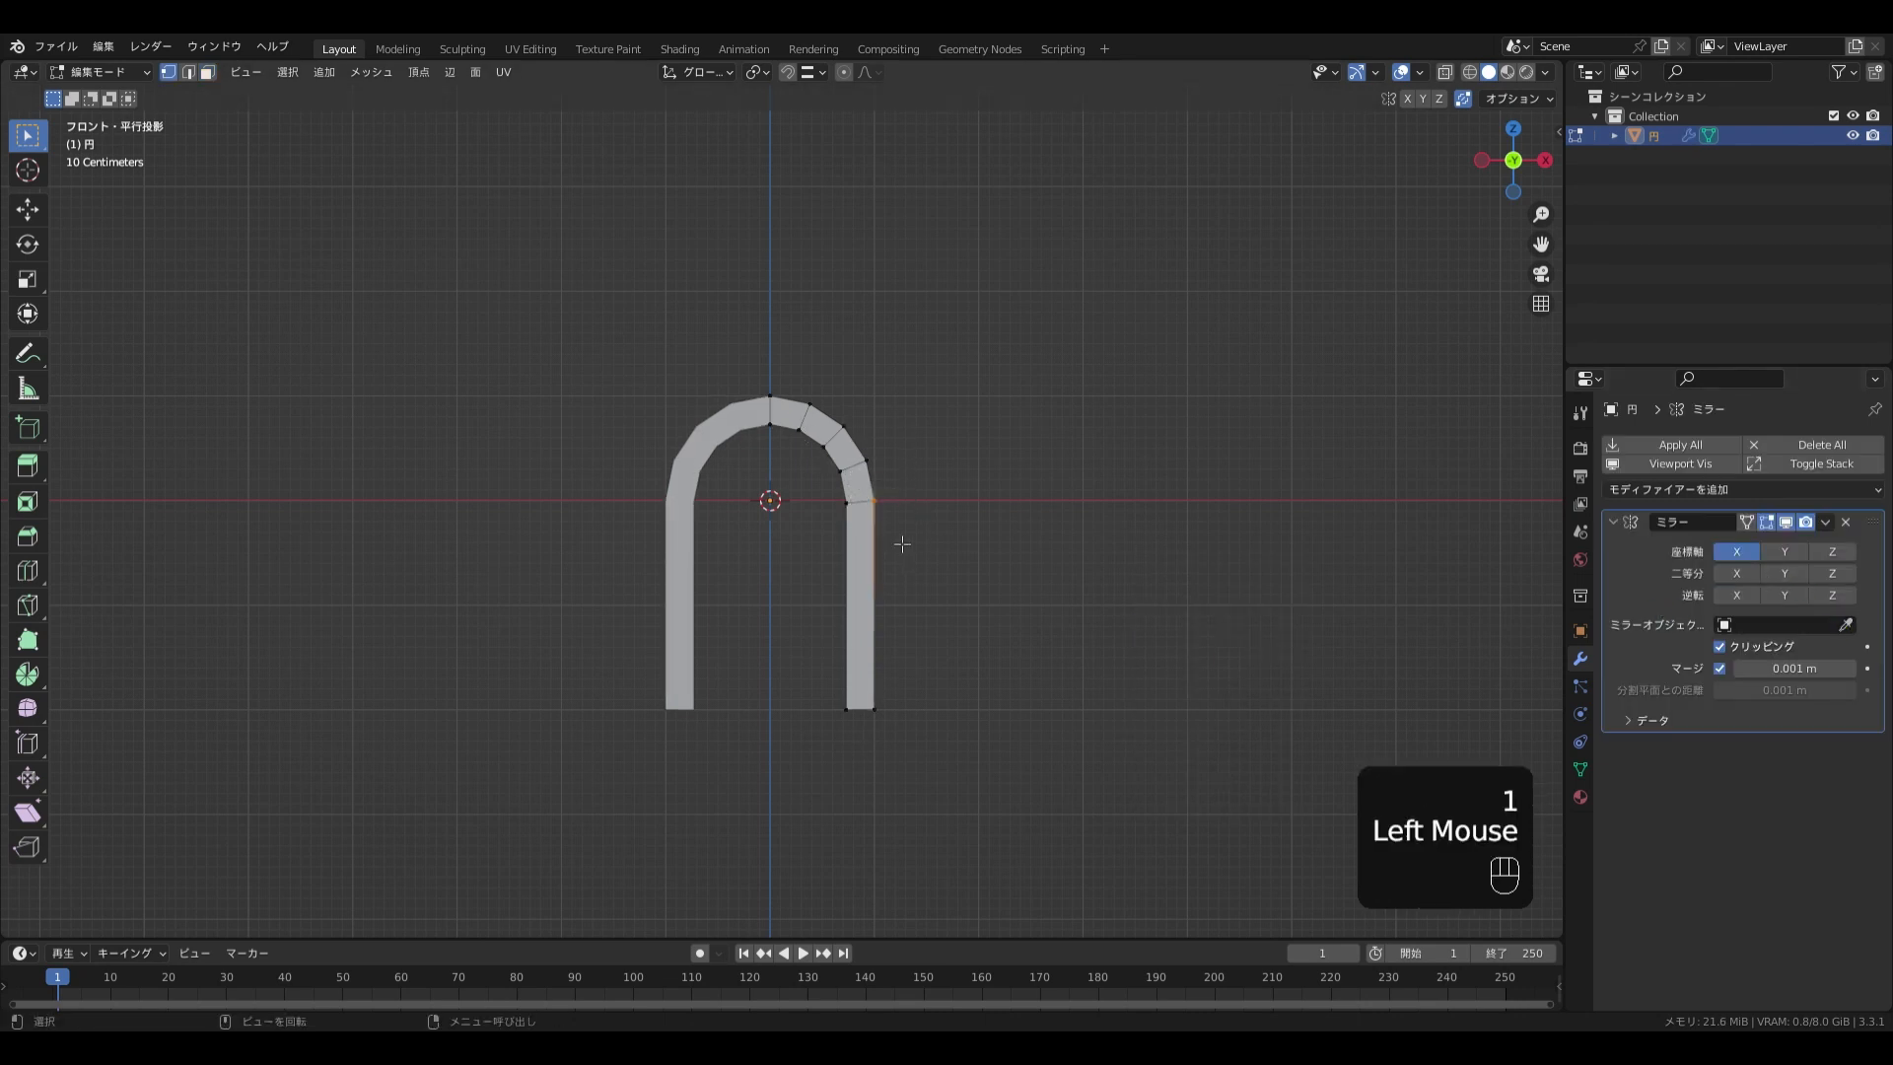
key(e)
key(z)
key(1)
click(892, 532)
Fill the area between the new corner vertex and the arch's outer curve with triangular faces up to the arch's crown
click(879, 459)
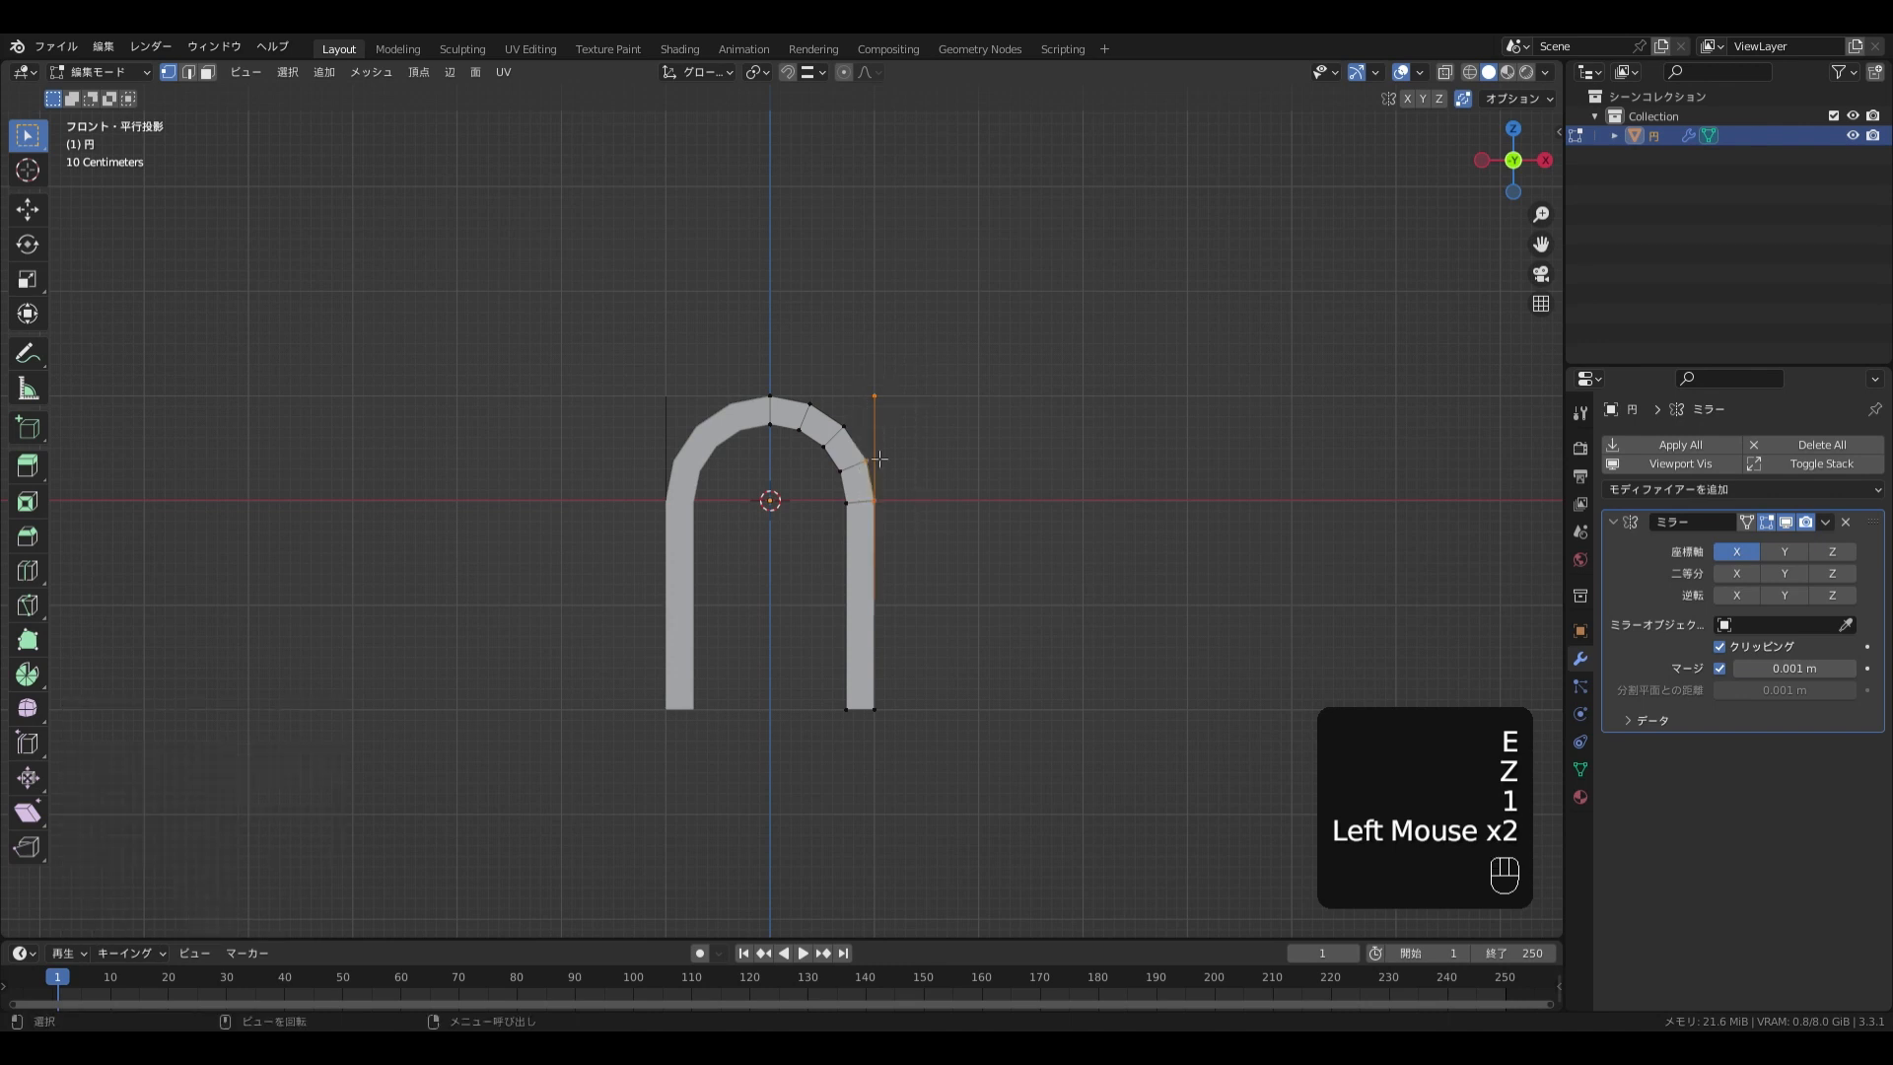
key(f)
key(2)
click(855, 454)
key(shift+z)
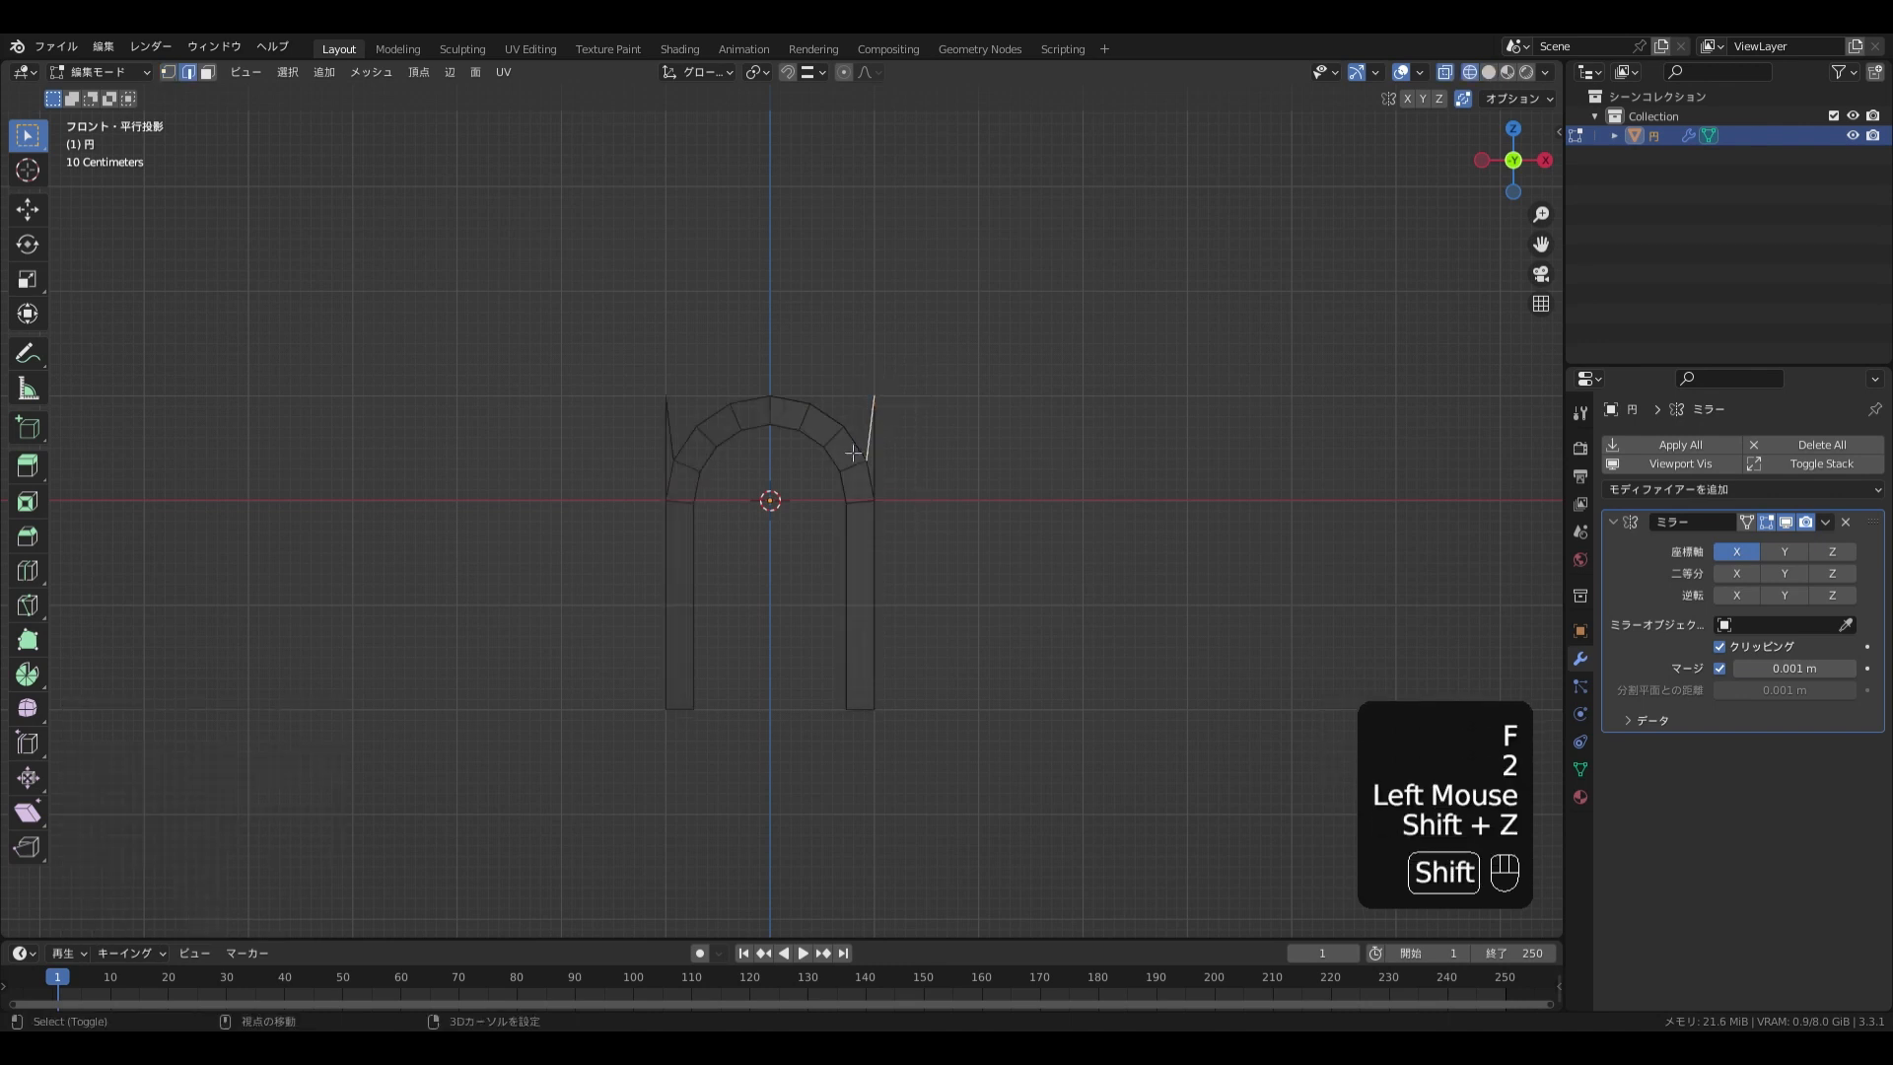
shift+click(857, 434)
key(f)
click(858, 412)
shift+click(850, 422)
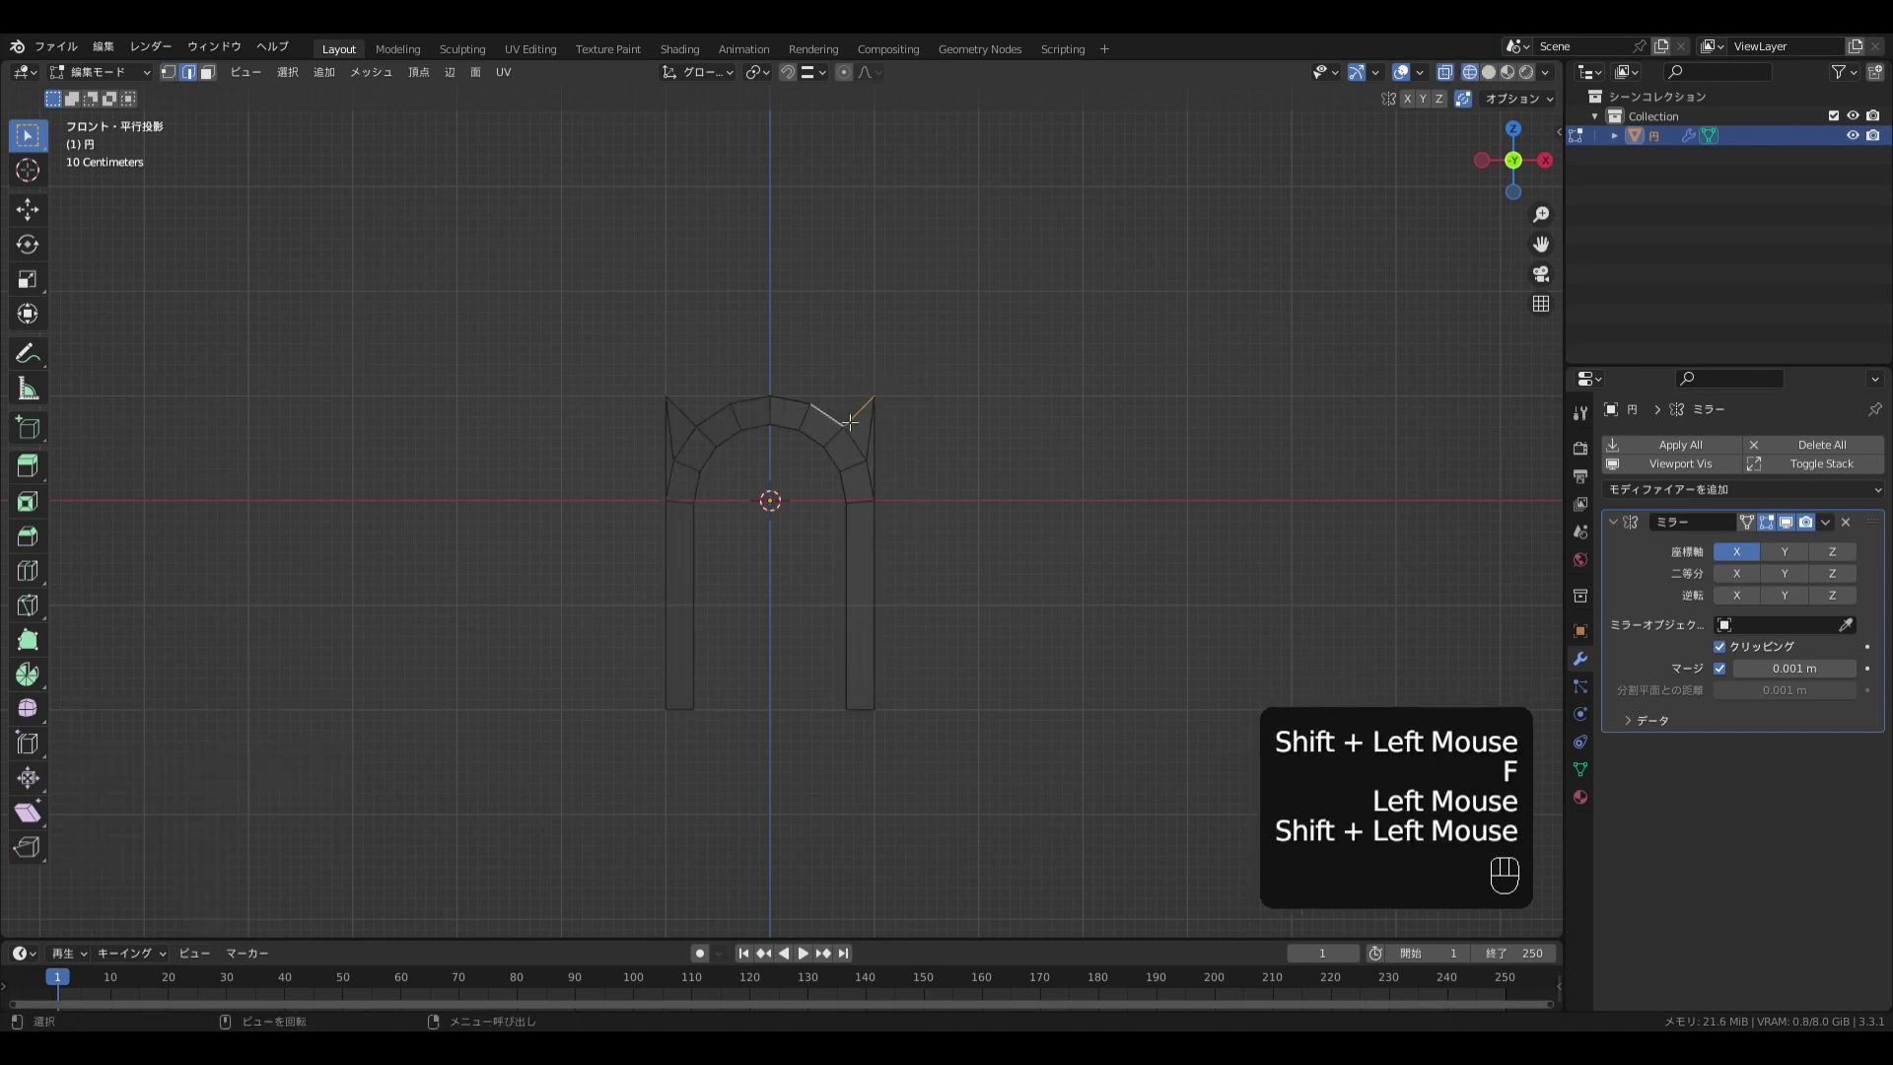
key(f)
With increment snapping, duplicate the outer base vertex 1 m outward and the upper corner vertex 1 m outward and 1 m up
key(1)
click(886, 716)
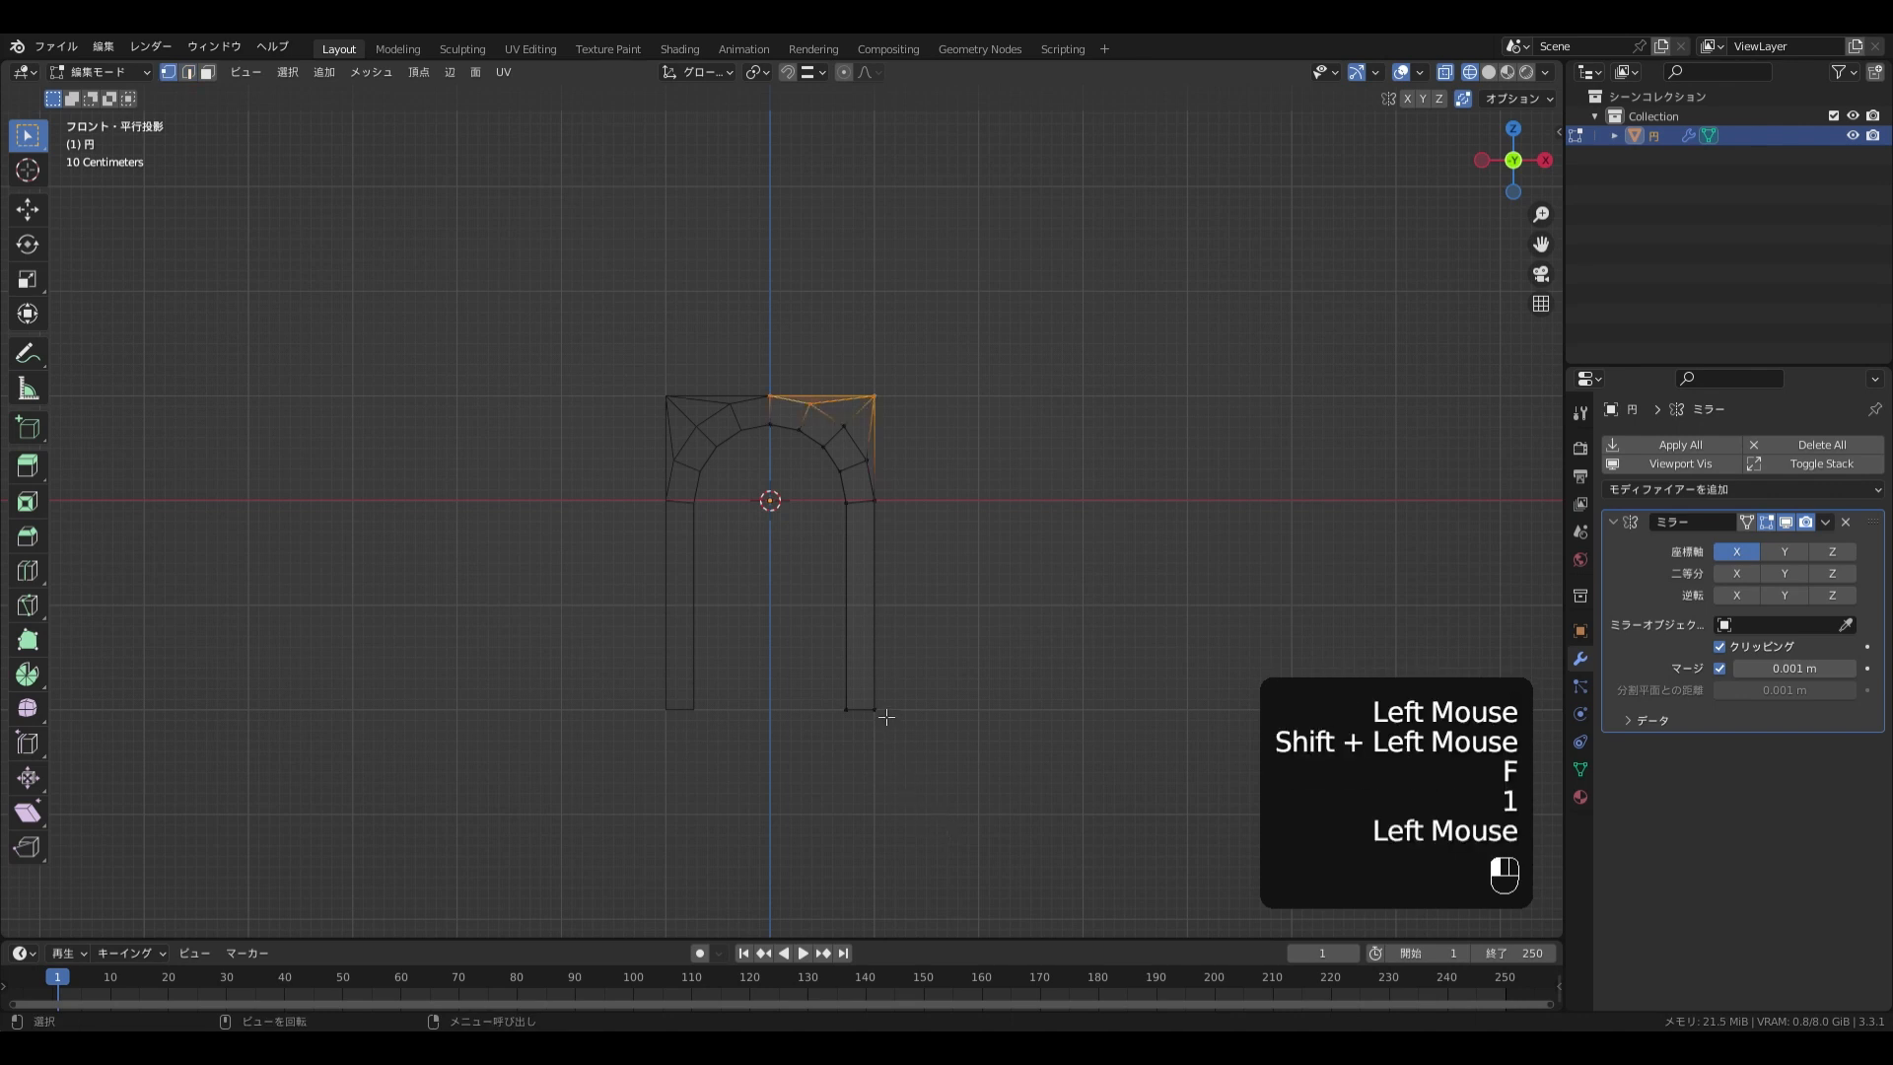
click(808, 72)
key(shift+d)
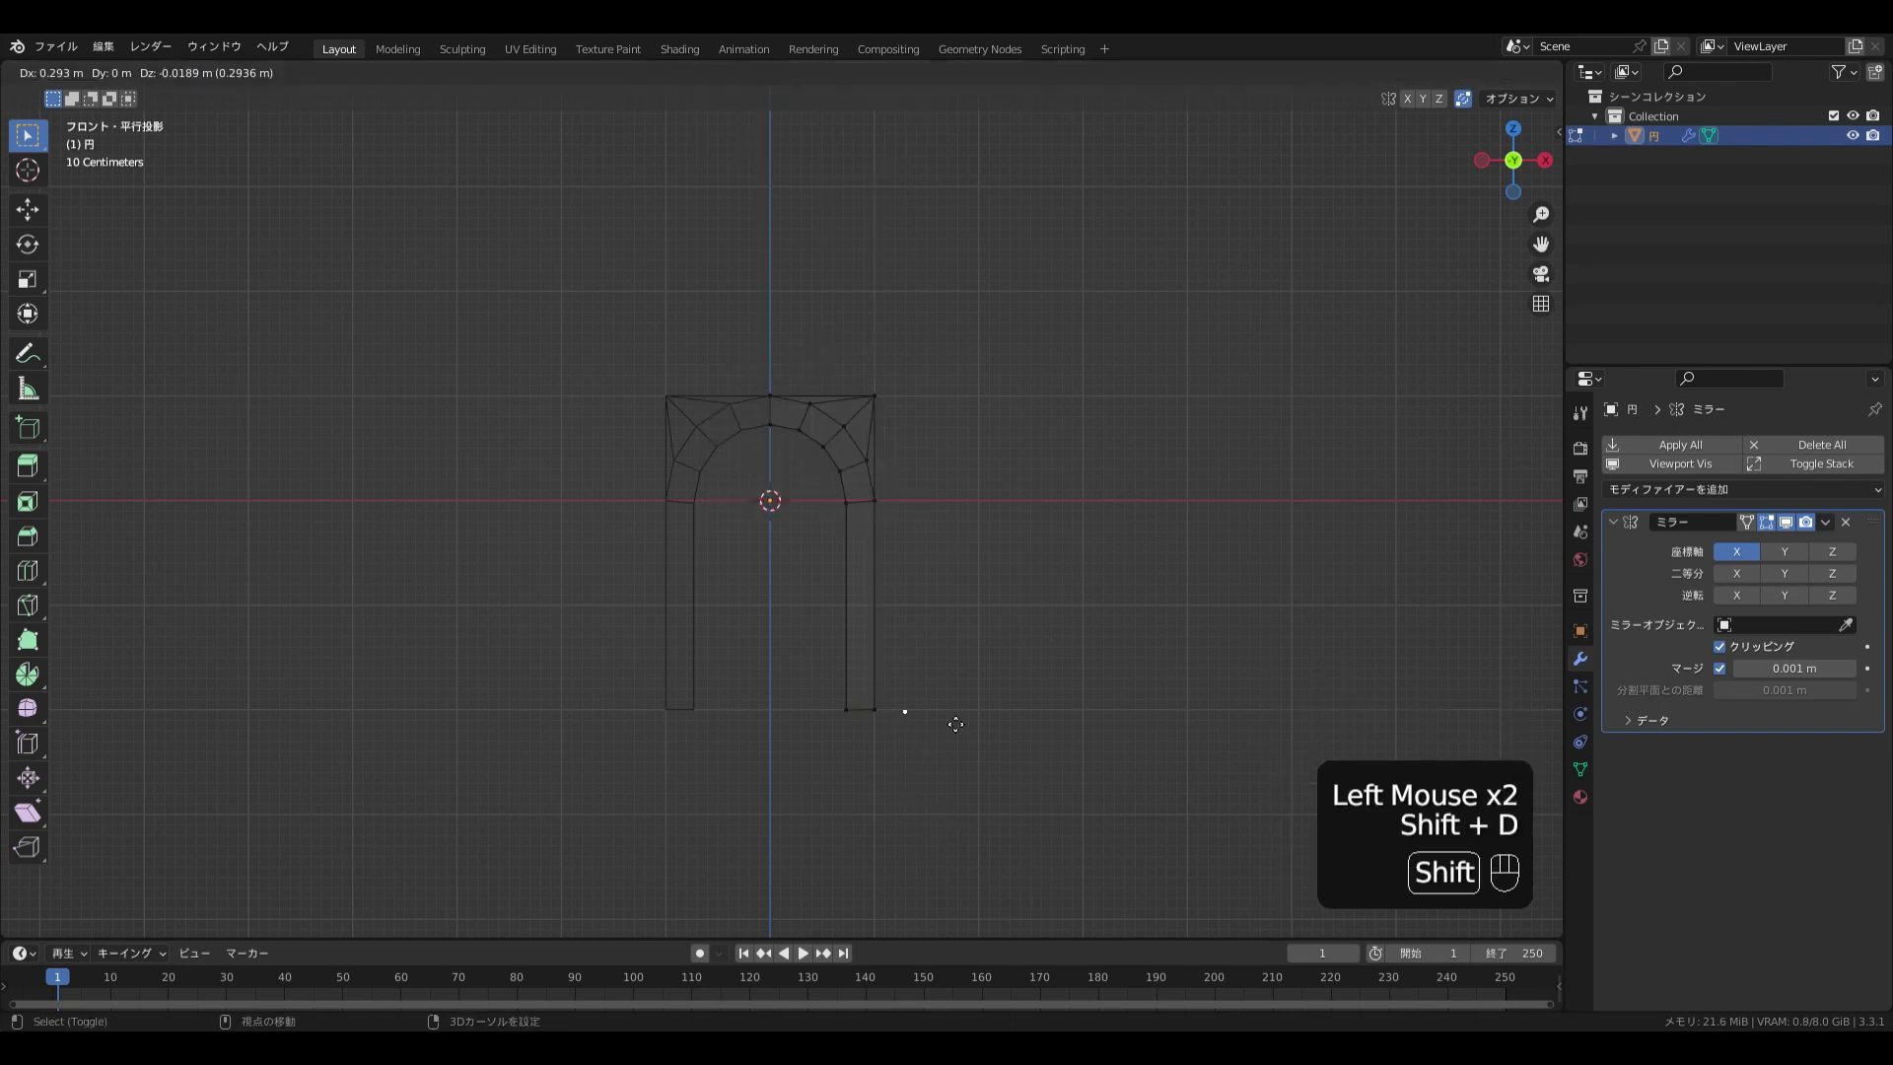
ctrl+click(978, 712)
click(877, 400)
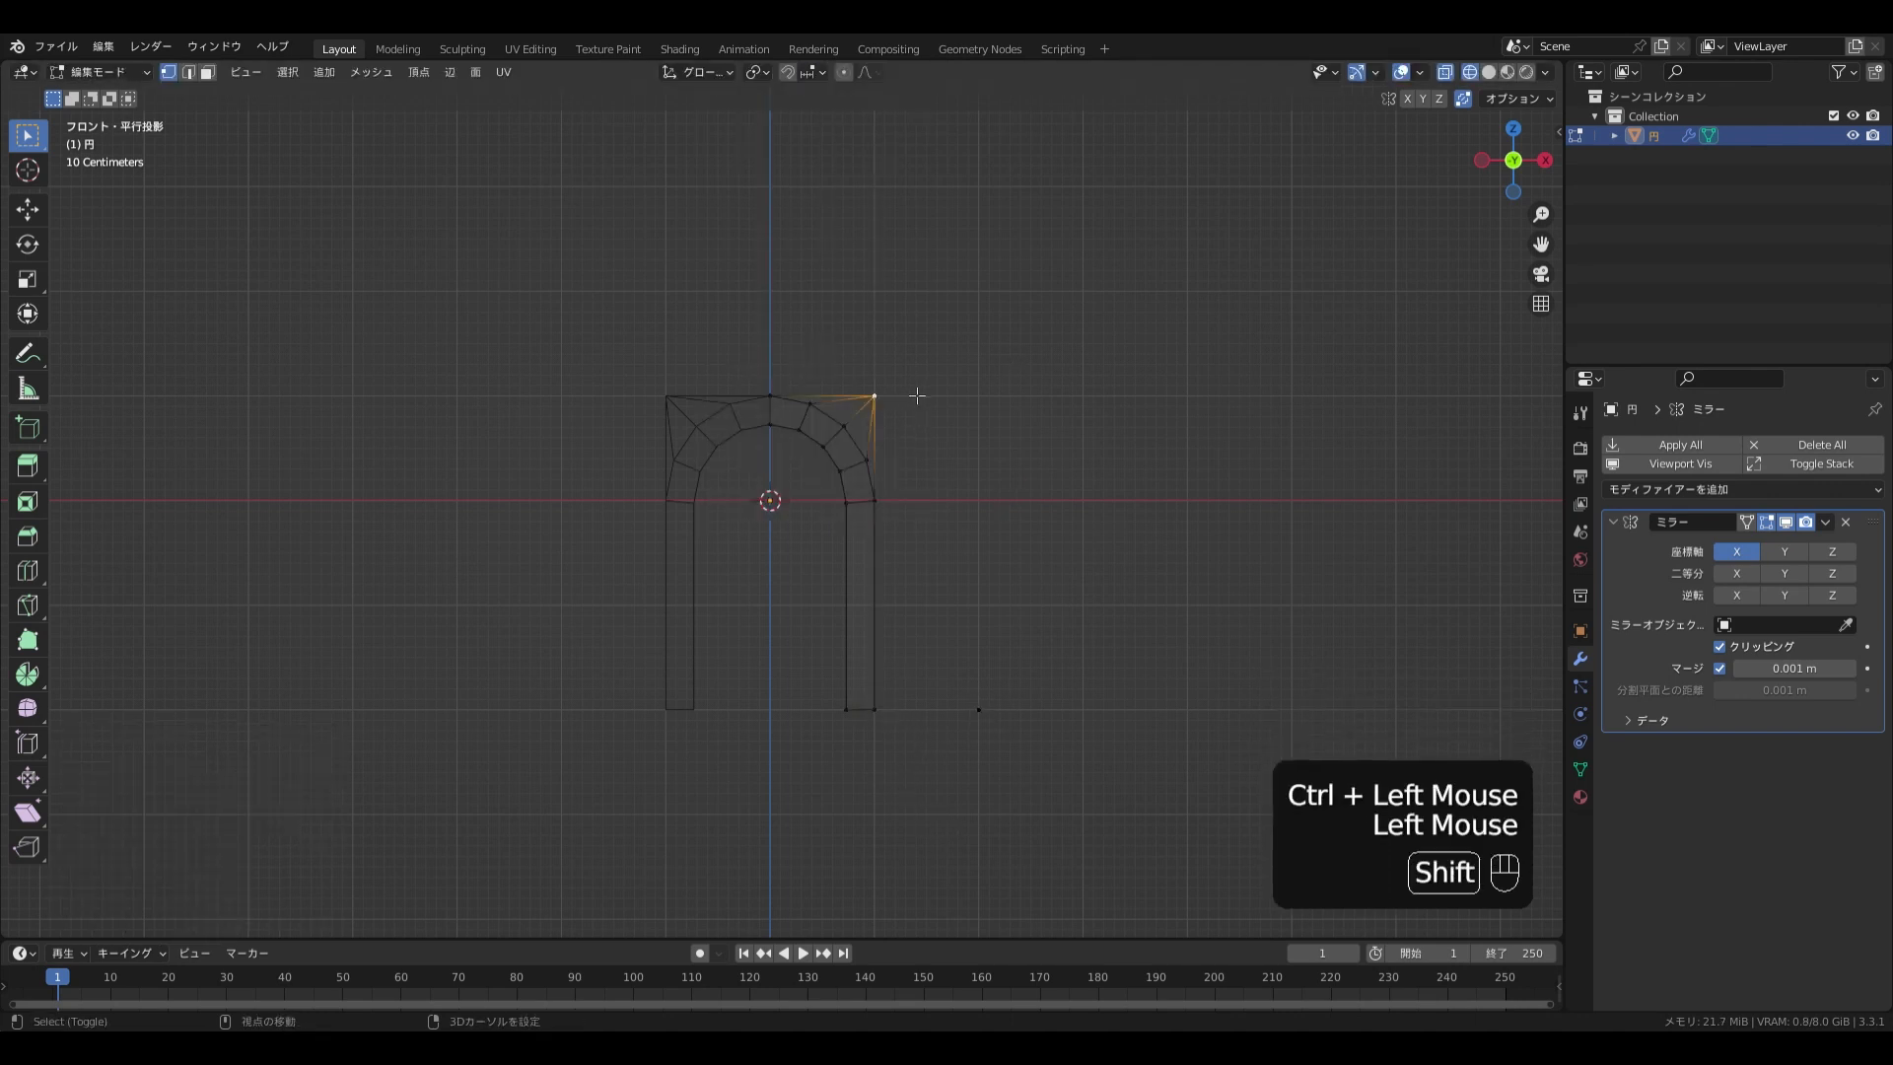
key(shift+d)
ctrl+click(1022, 292)
Fill the wall faces between the arch frame and the outer vertices, including the triangle reaching the arch's crown
drag(1022, 739, 867, 477)
key(f)
drag(1074, 529, 872, 253)
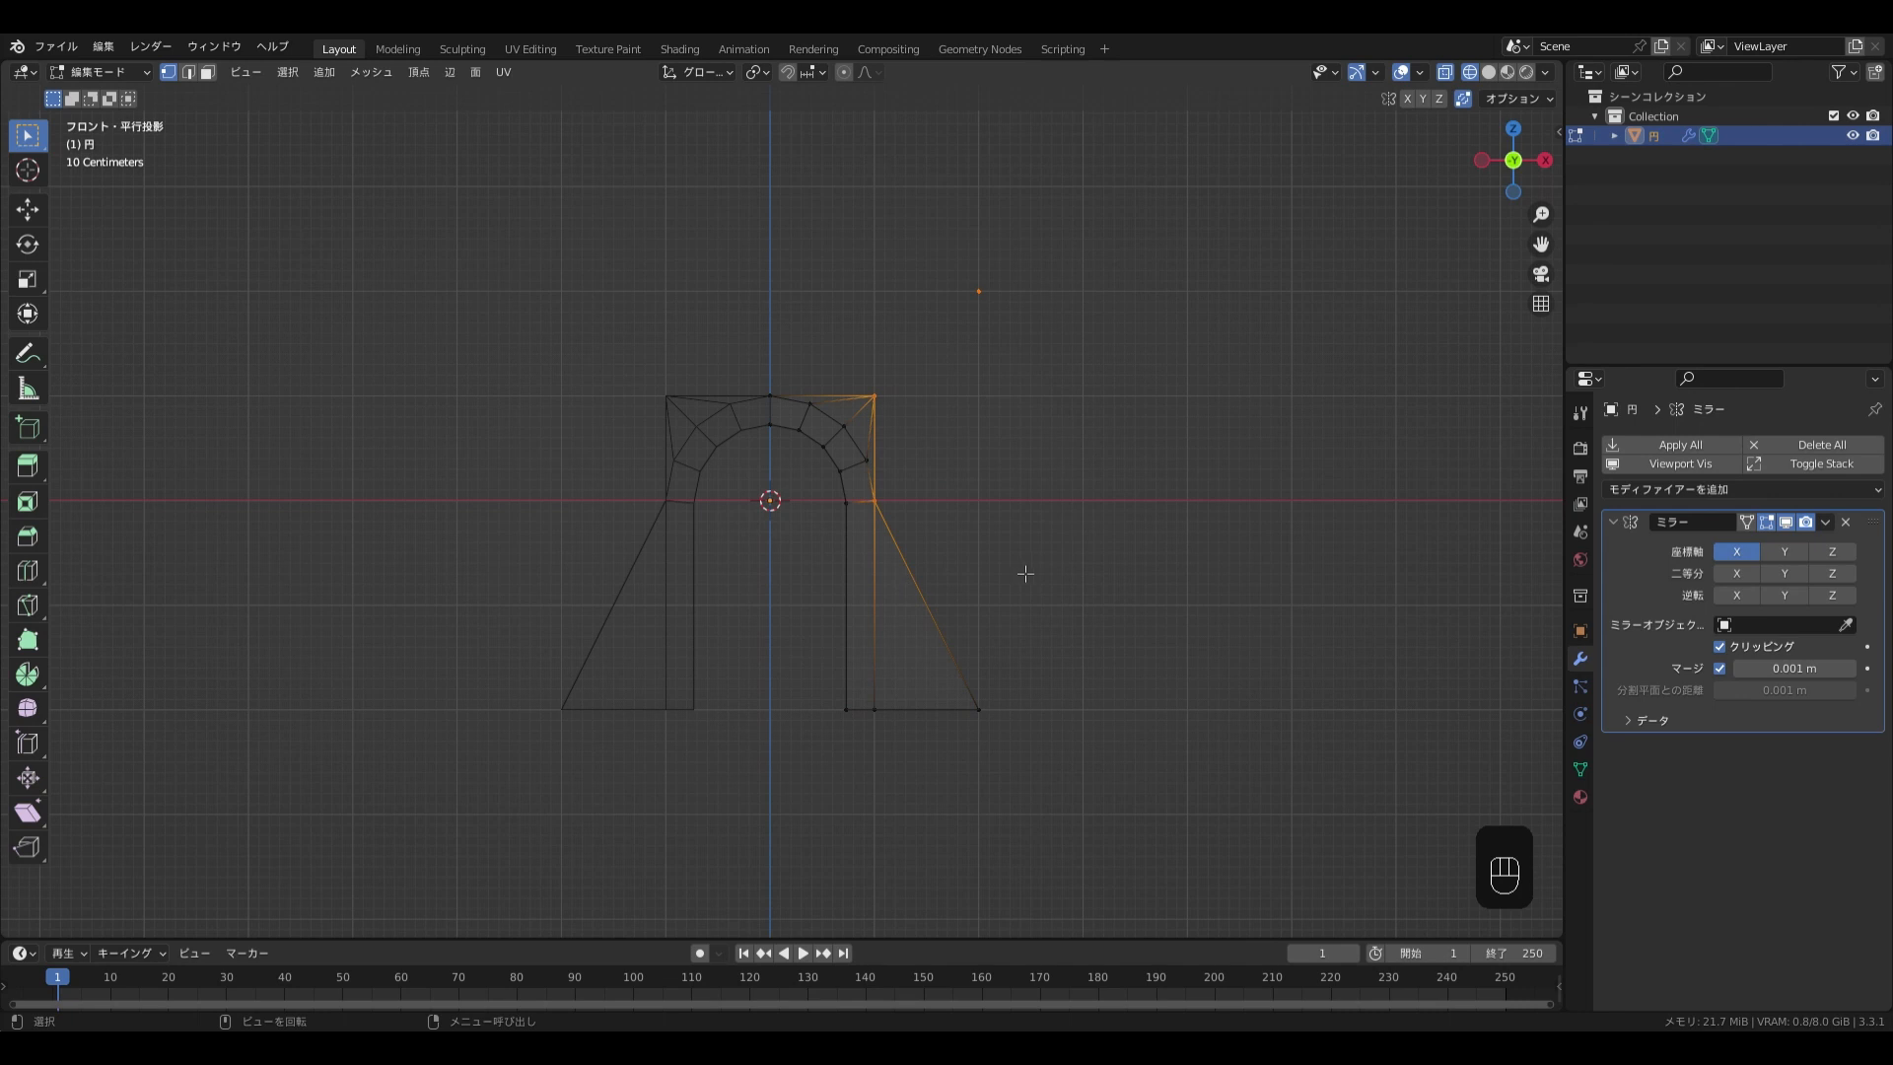
key(f)
key(2)
click(946, 592)
shift+click(926, 581)
key(f)
click(915, 372)
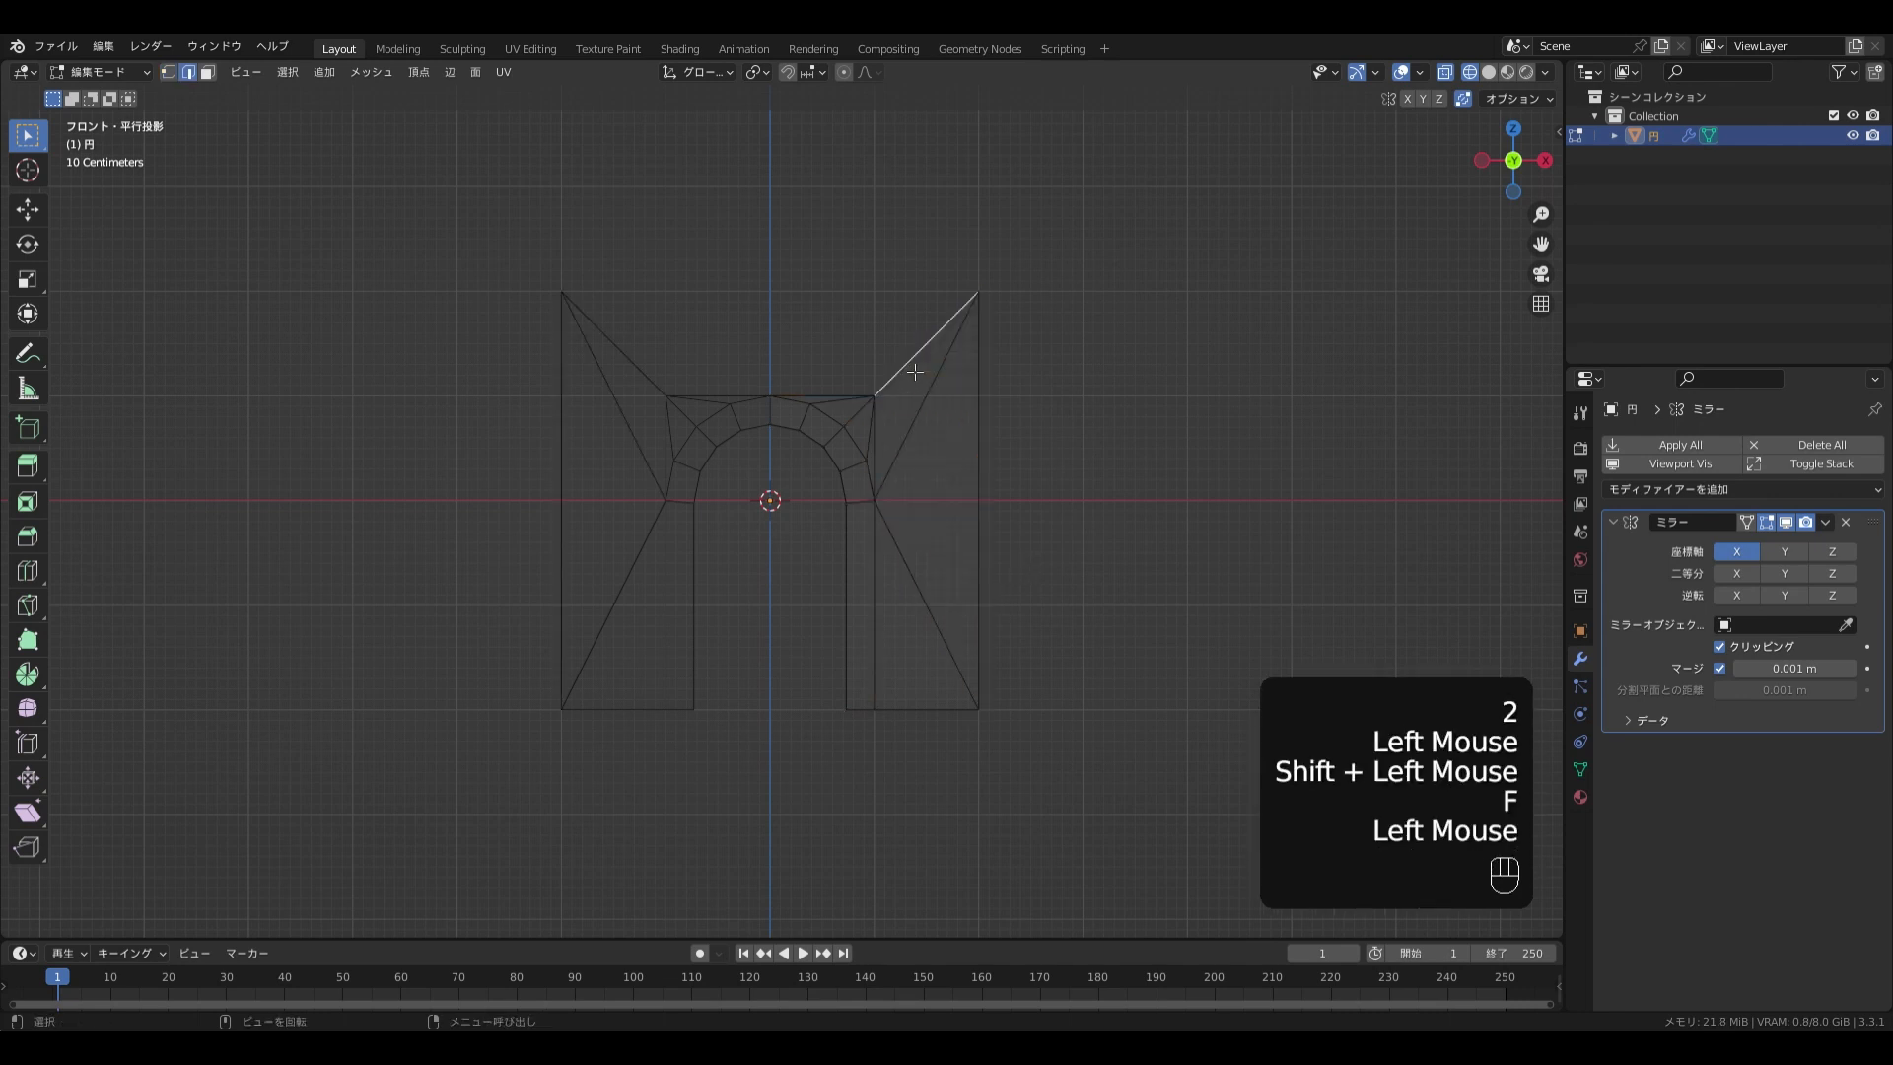
key(f)
Apply the Mirror modifier to the archway in Object Mode
key(Tab)
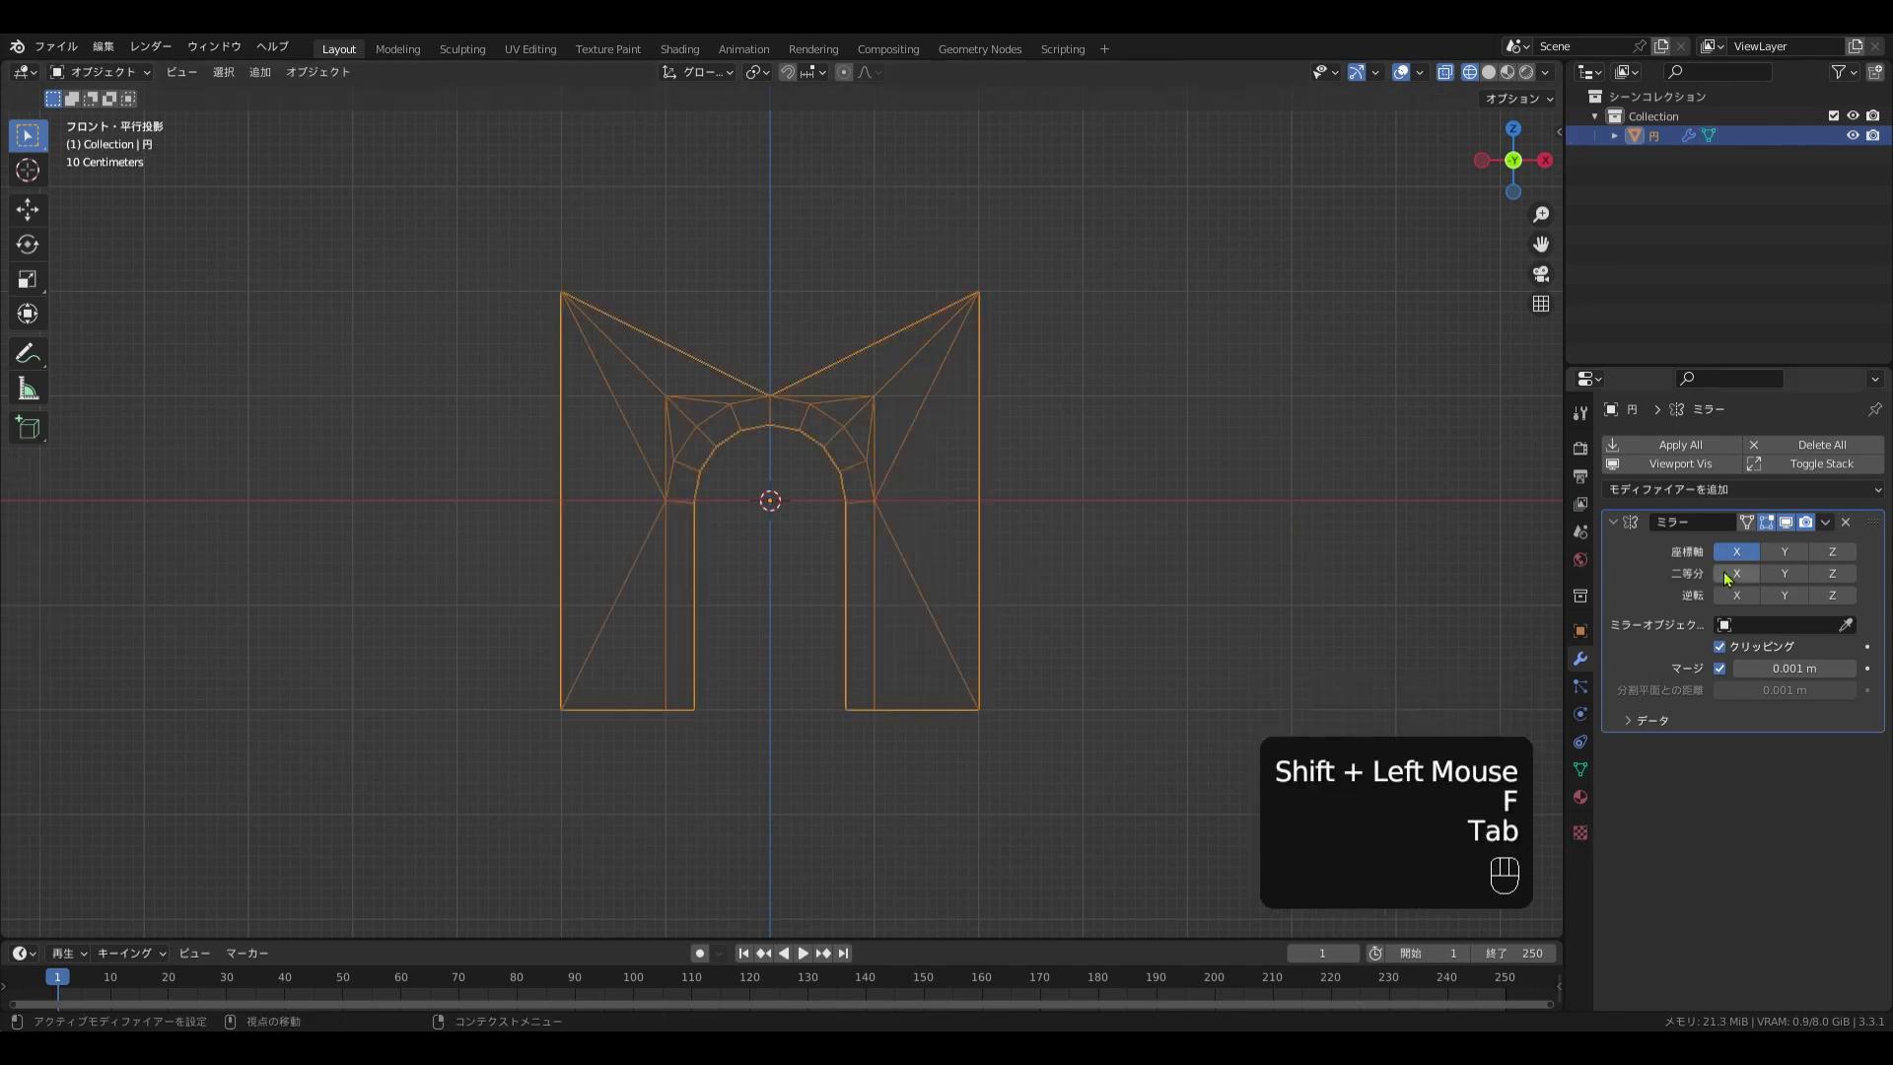
click(1825, 522)
click(1799, 549)
Fill the V-shaped gap above the arch with a face between its two sloping top edges
key(Tab)
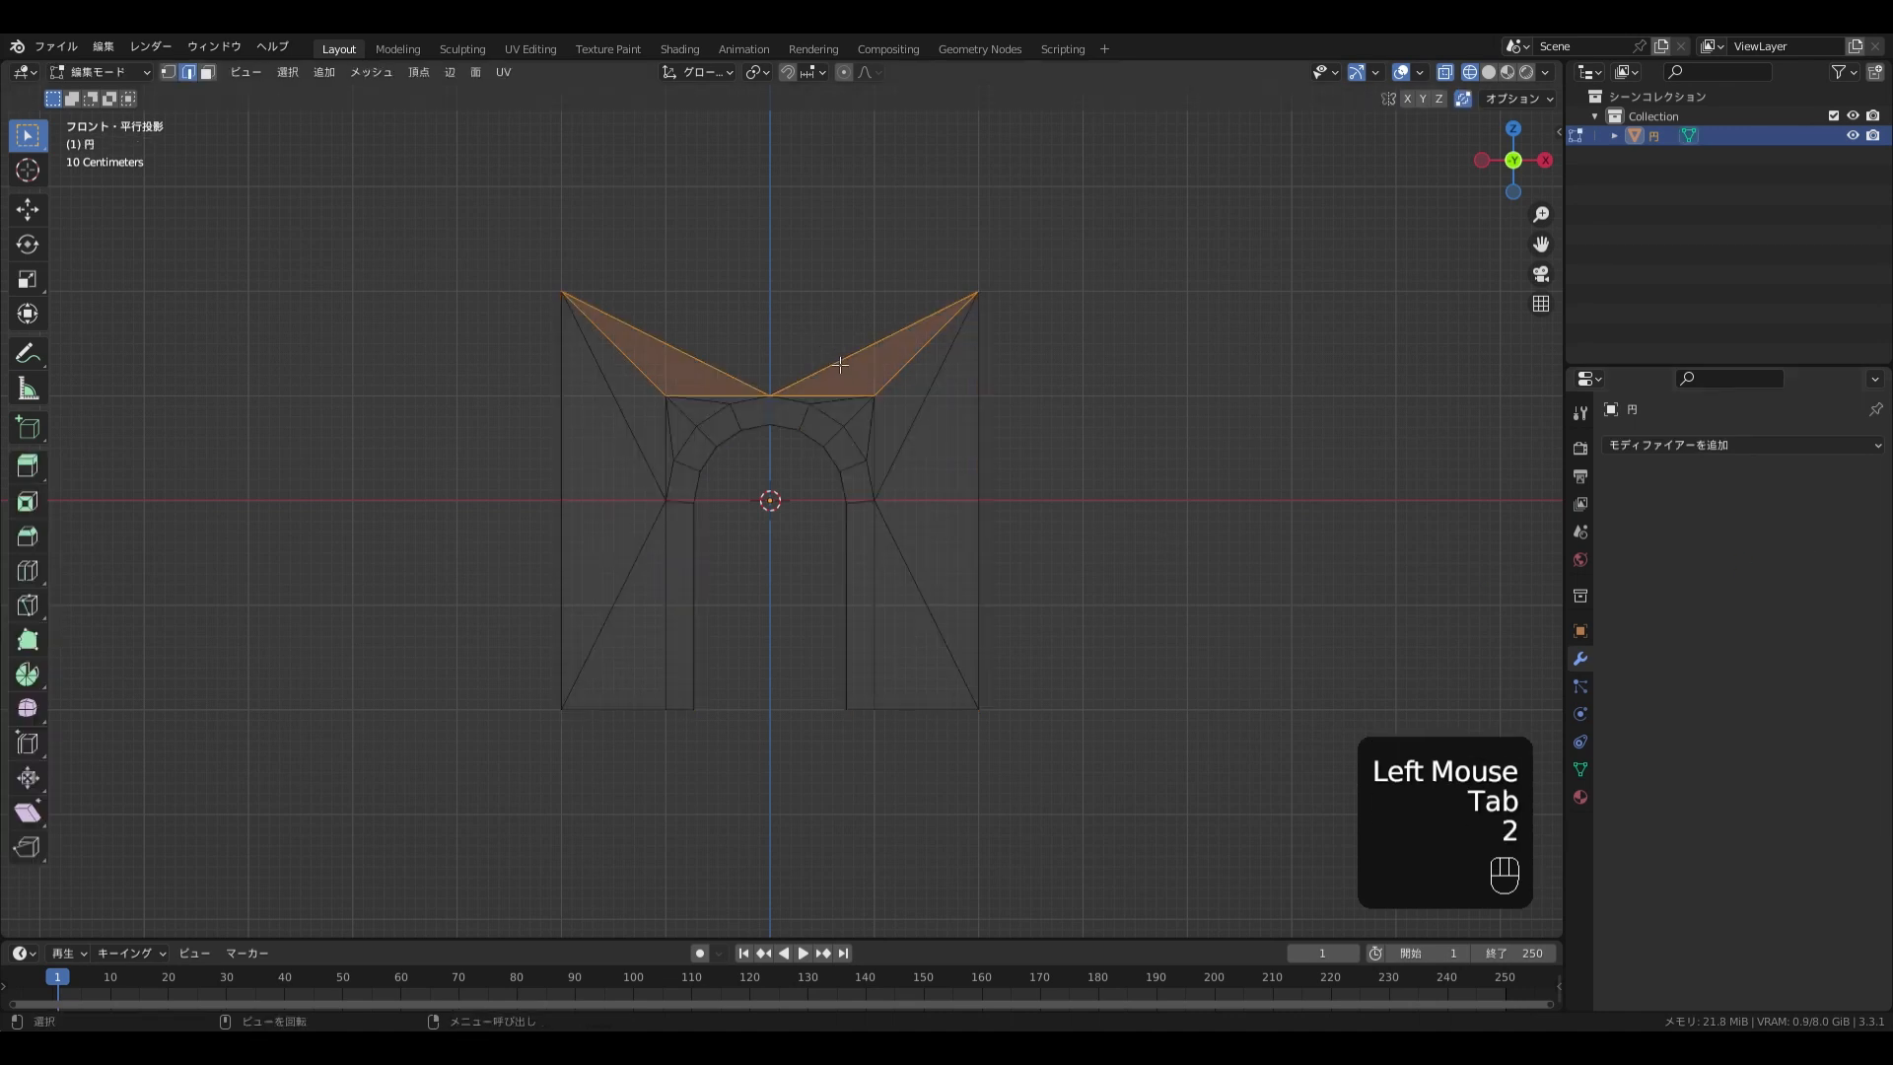
click(839, 363)
shift+click(670, 345)
key(f)
click(1089, 676)
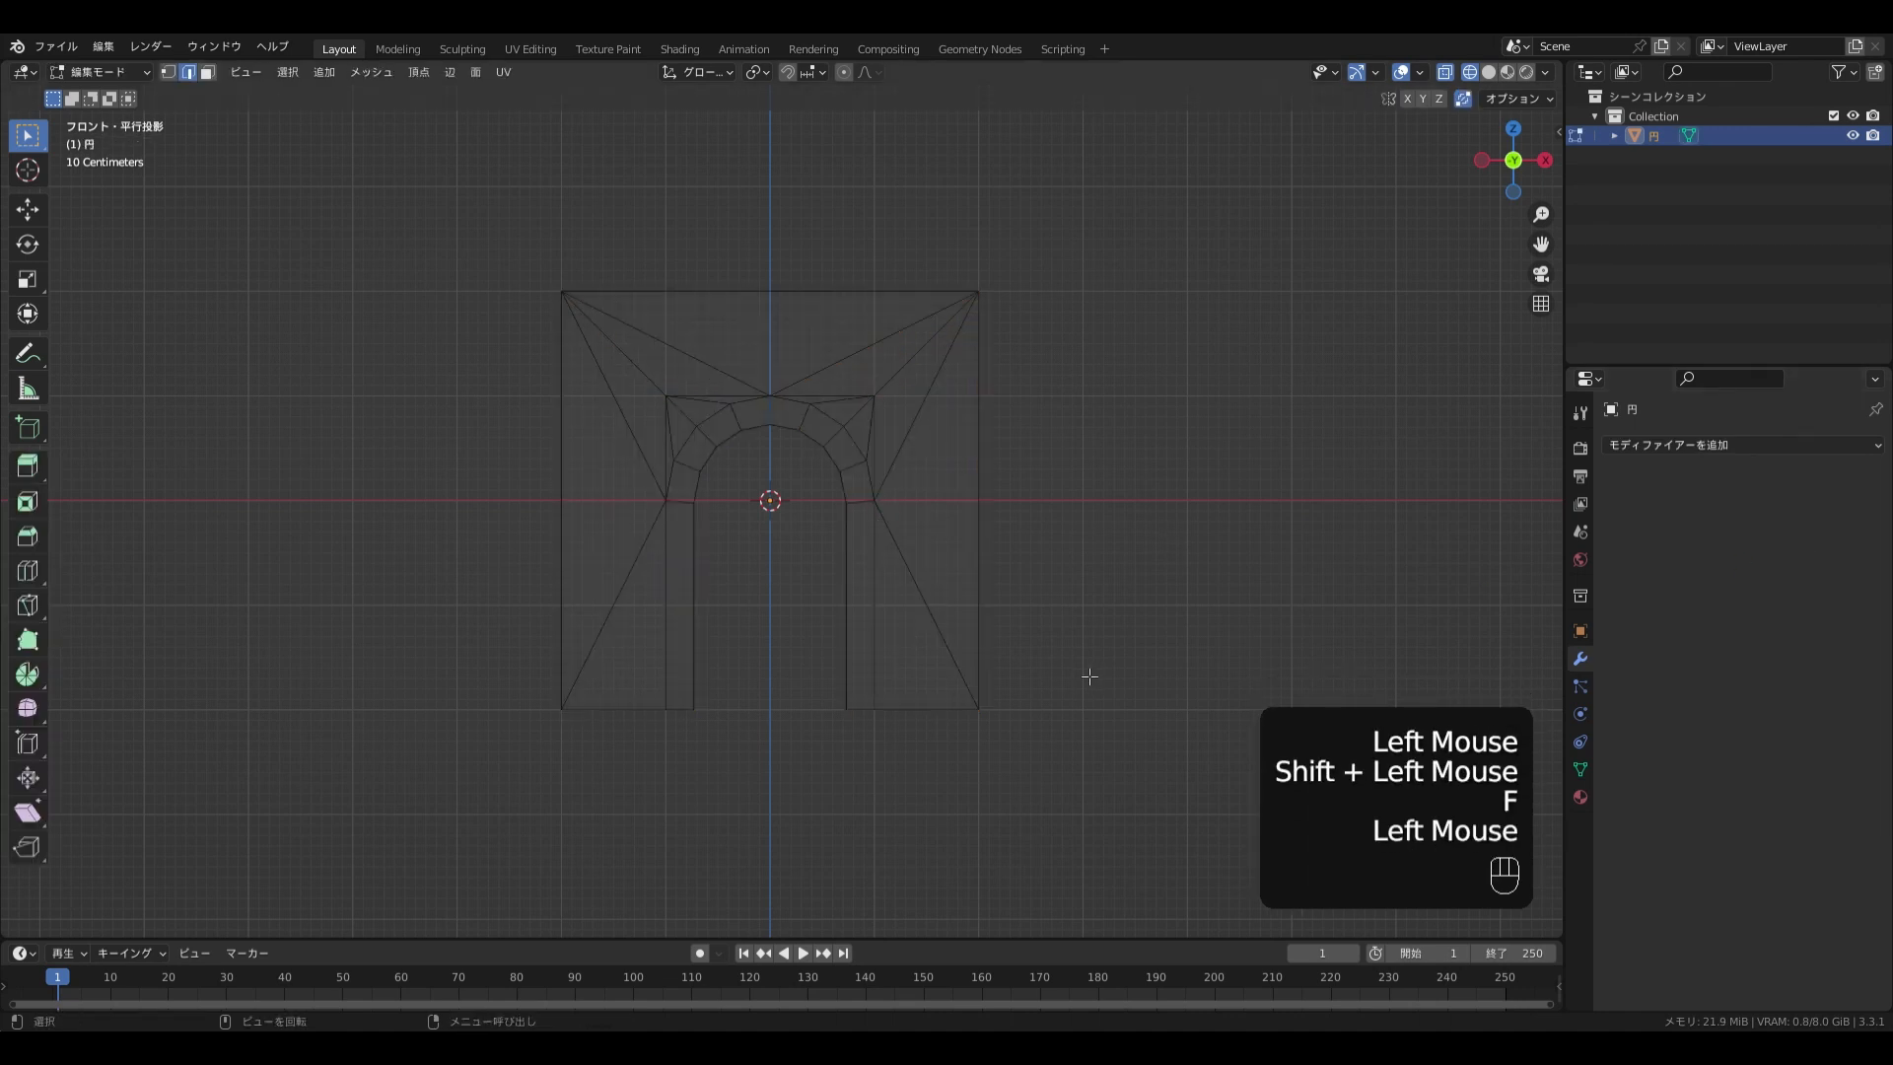
Duplicate the whole archway wall about 7 m along the X axis with snapping
key(shift+z)
scroll(1090, 654, down, 2)
shift+middle_drag(1078, 697, 720, 525)
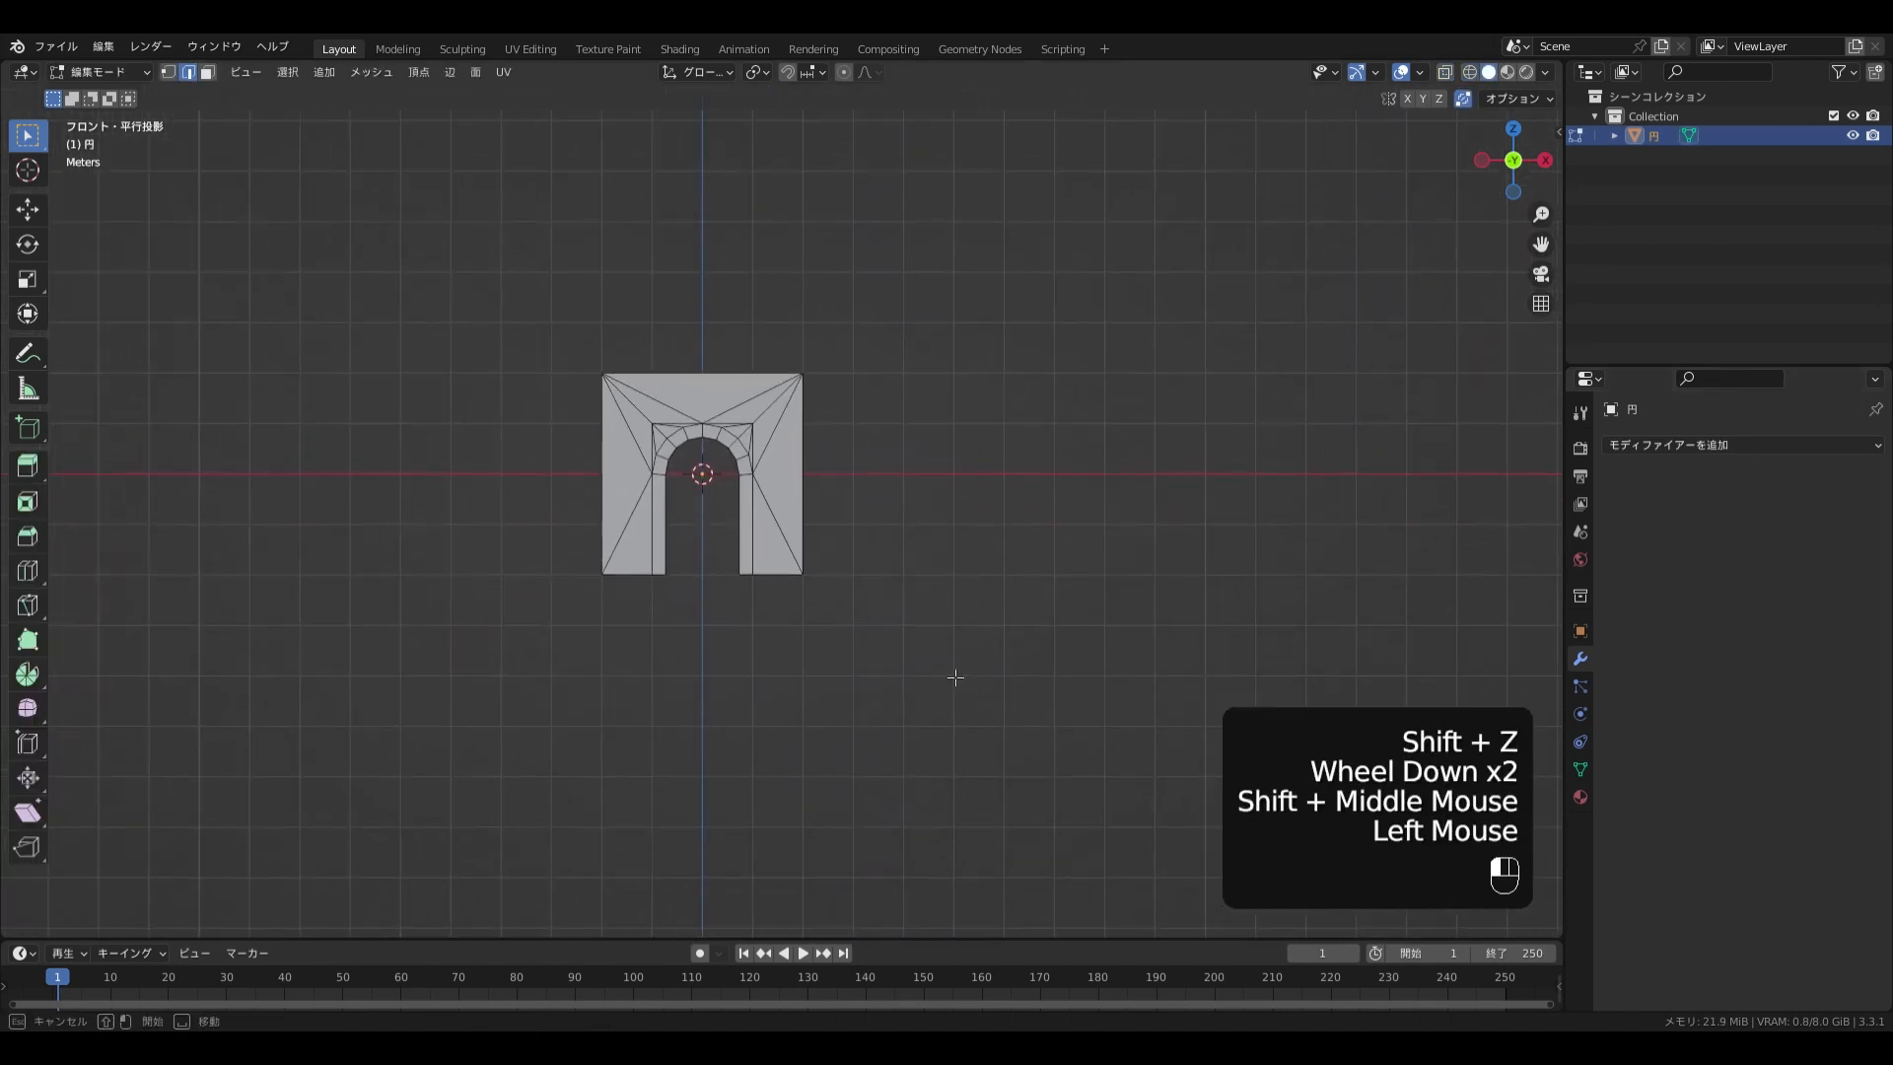
drag(954, 676, 456, 257)
key(shift+d)
ctrl+click(1133, 493)
Fill the gap between the two archway sections with a wall face joining their facing side edges
key(2)
click(864, 463)
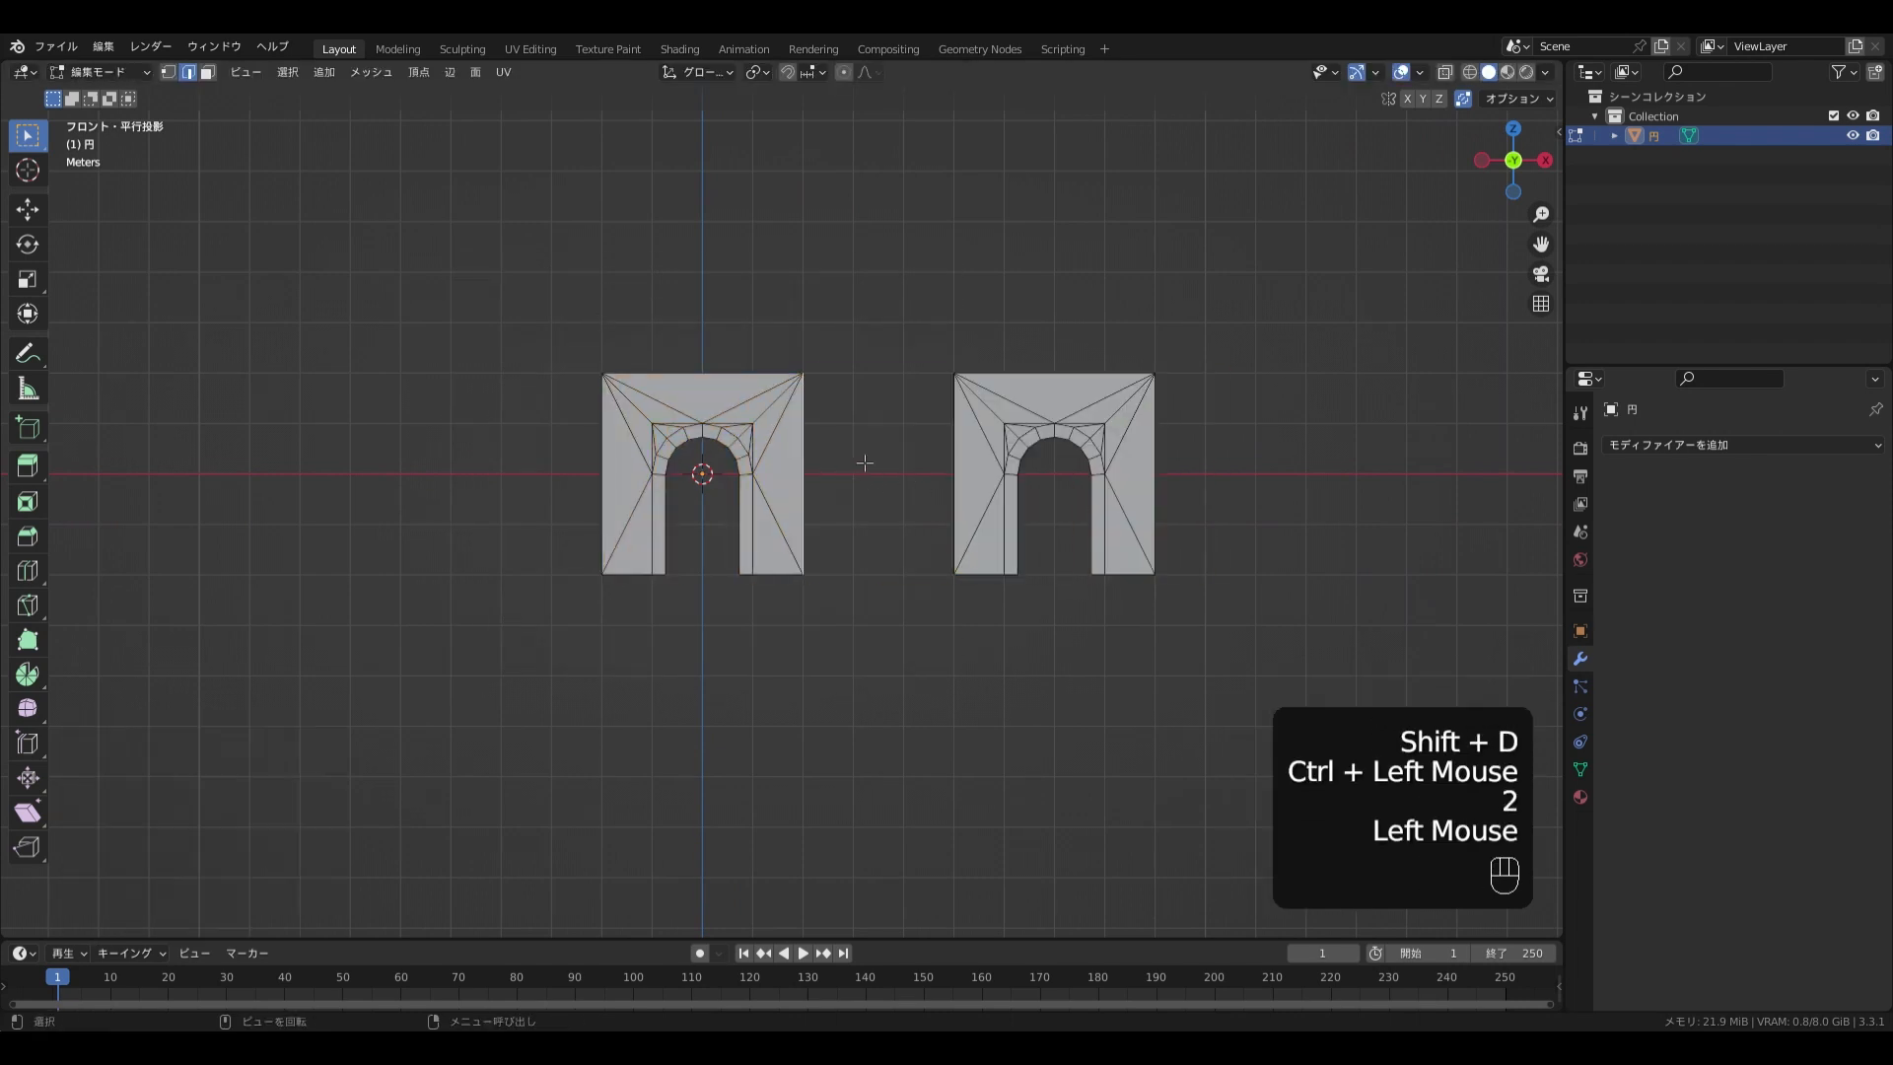
key(f)
Extrude the wall's two outermost side edges 3 m outward along X, one on each end
key(e)
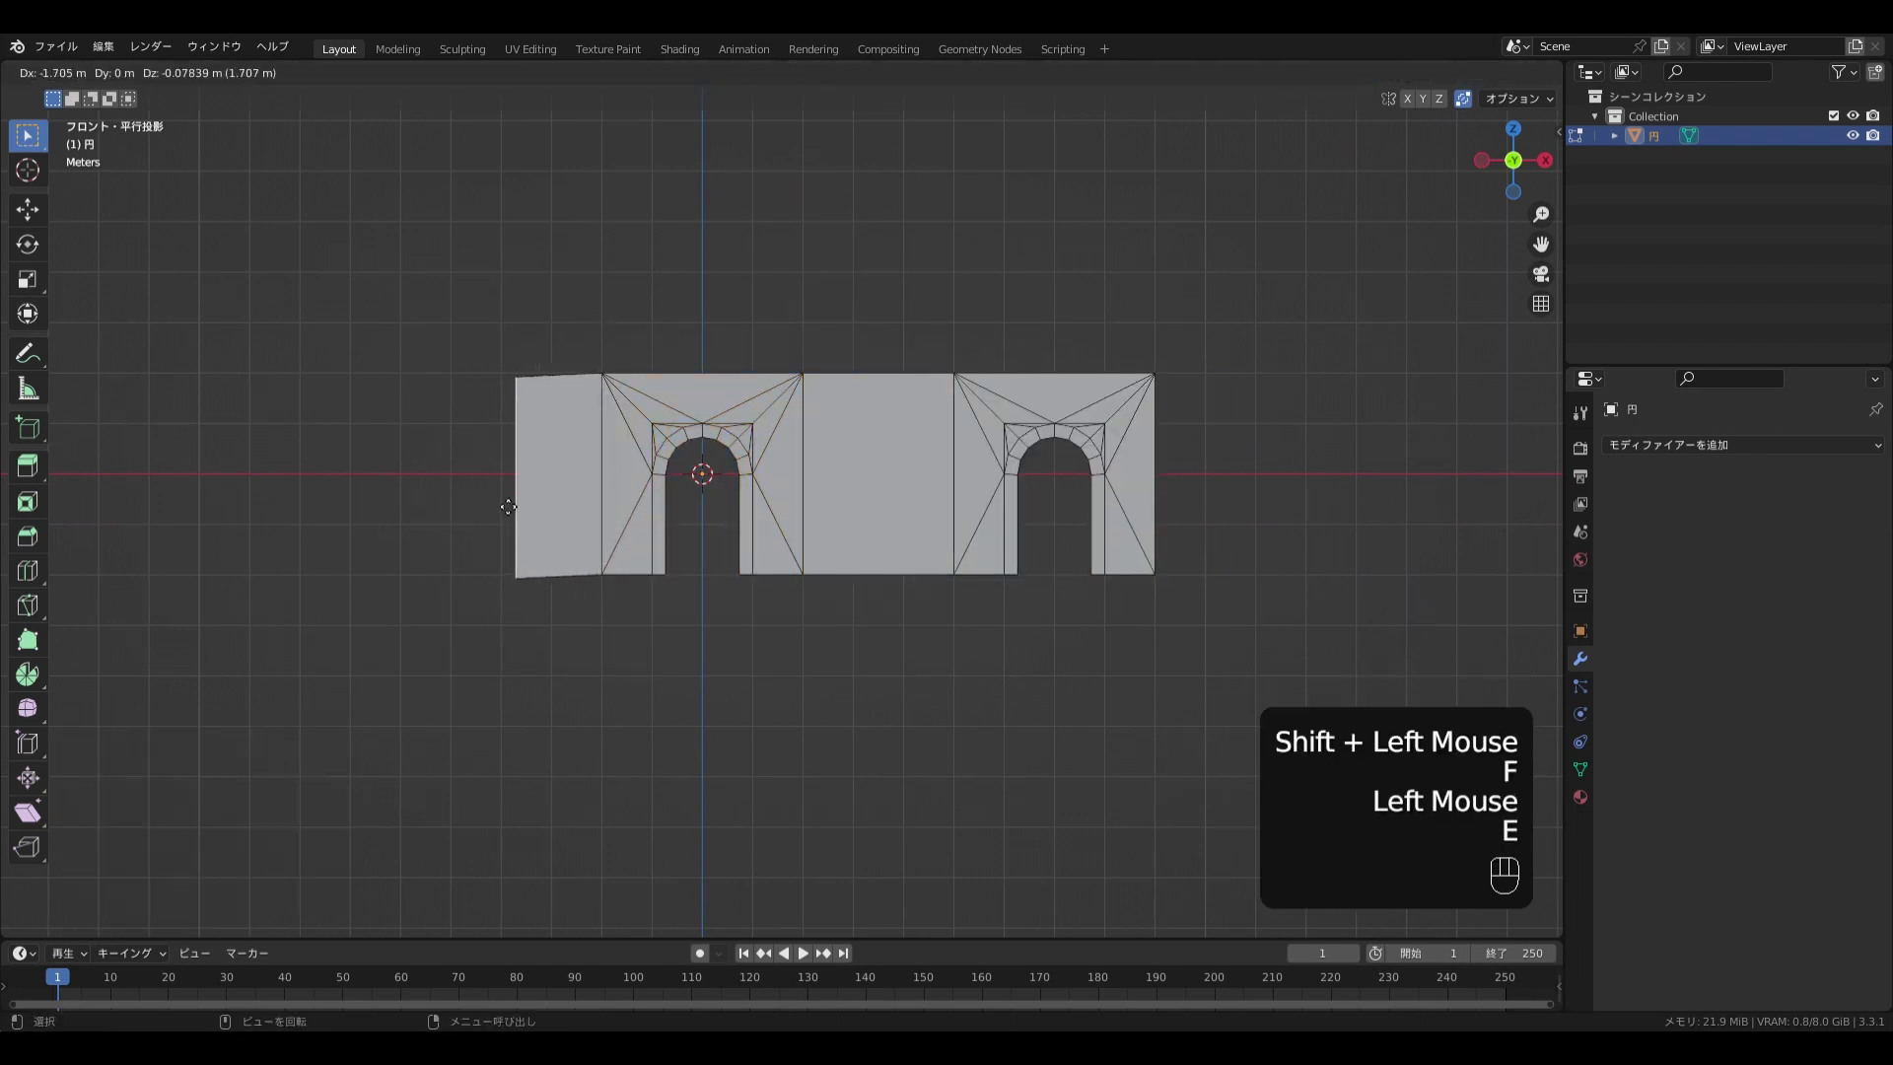
ctrl+click(453, 498)
click(1155, 487)
key(e)
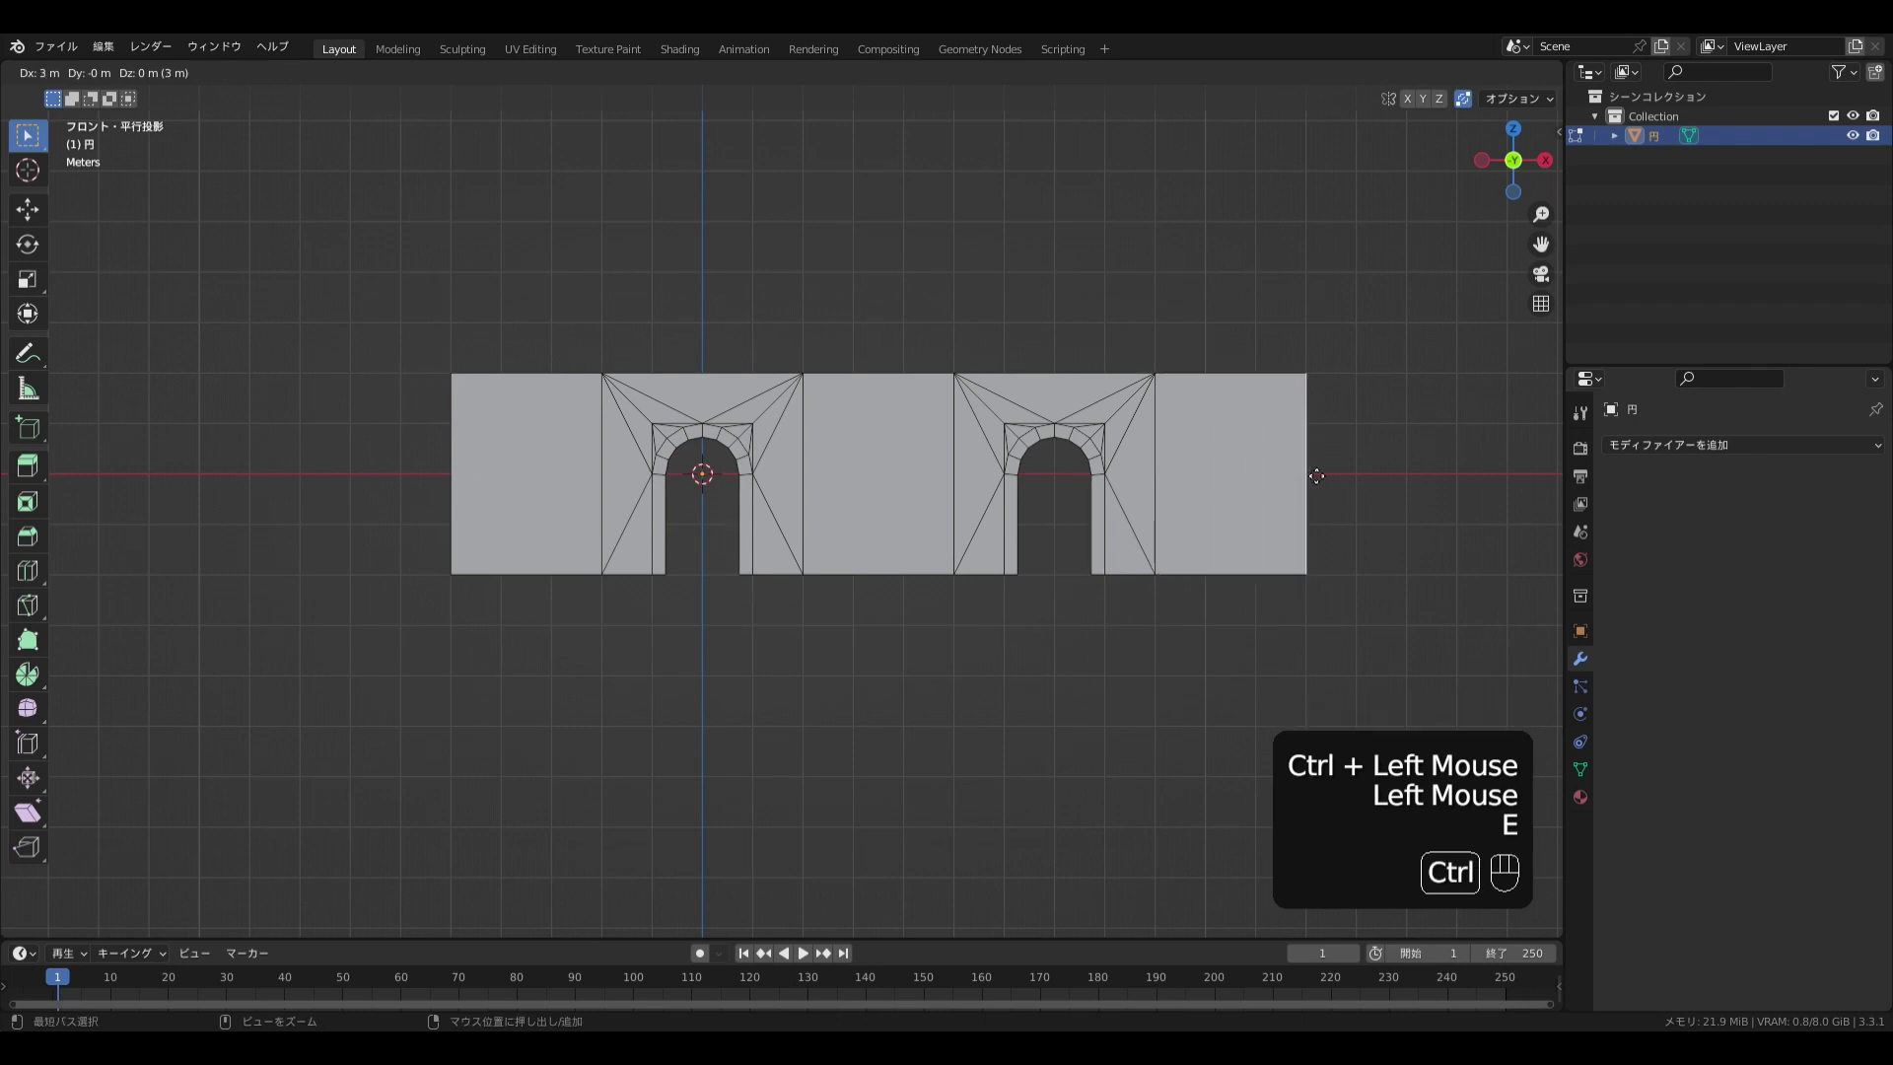
ctrl+click(1306, 493)
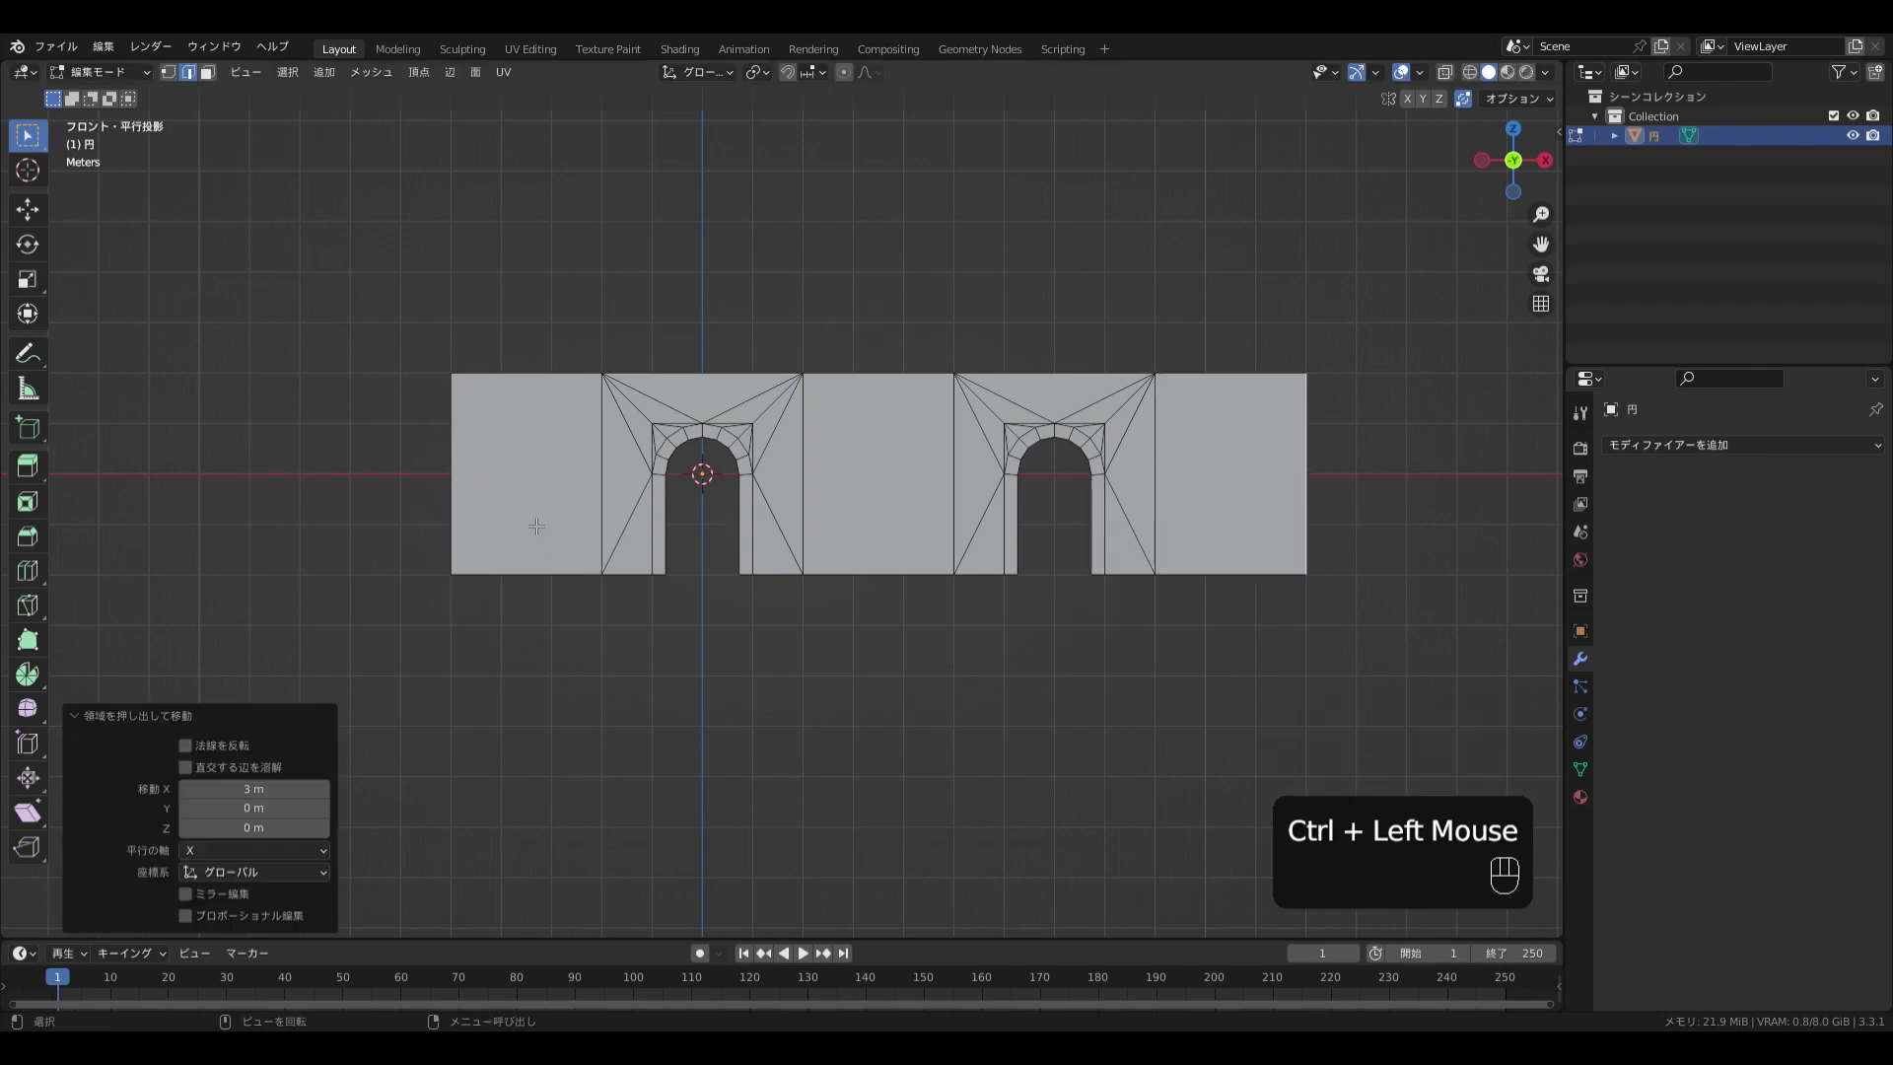
Move the end edge beside the first archway 1 m in X and 2 m in Y to angle that wall panel
middle_drag(537, 526, 725, 680)
click(596, 558)
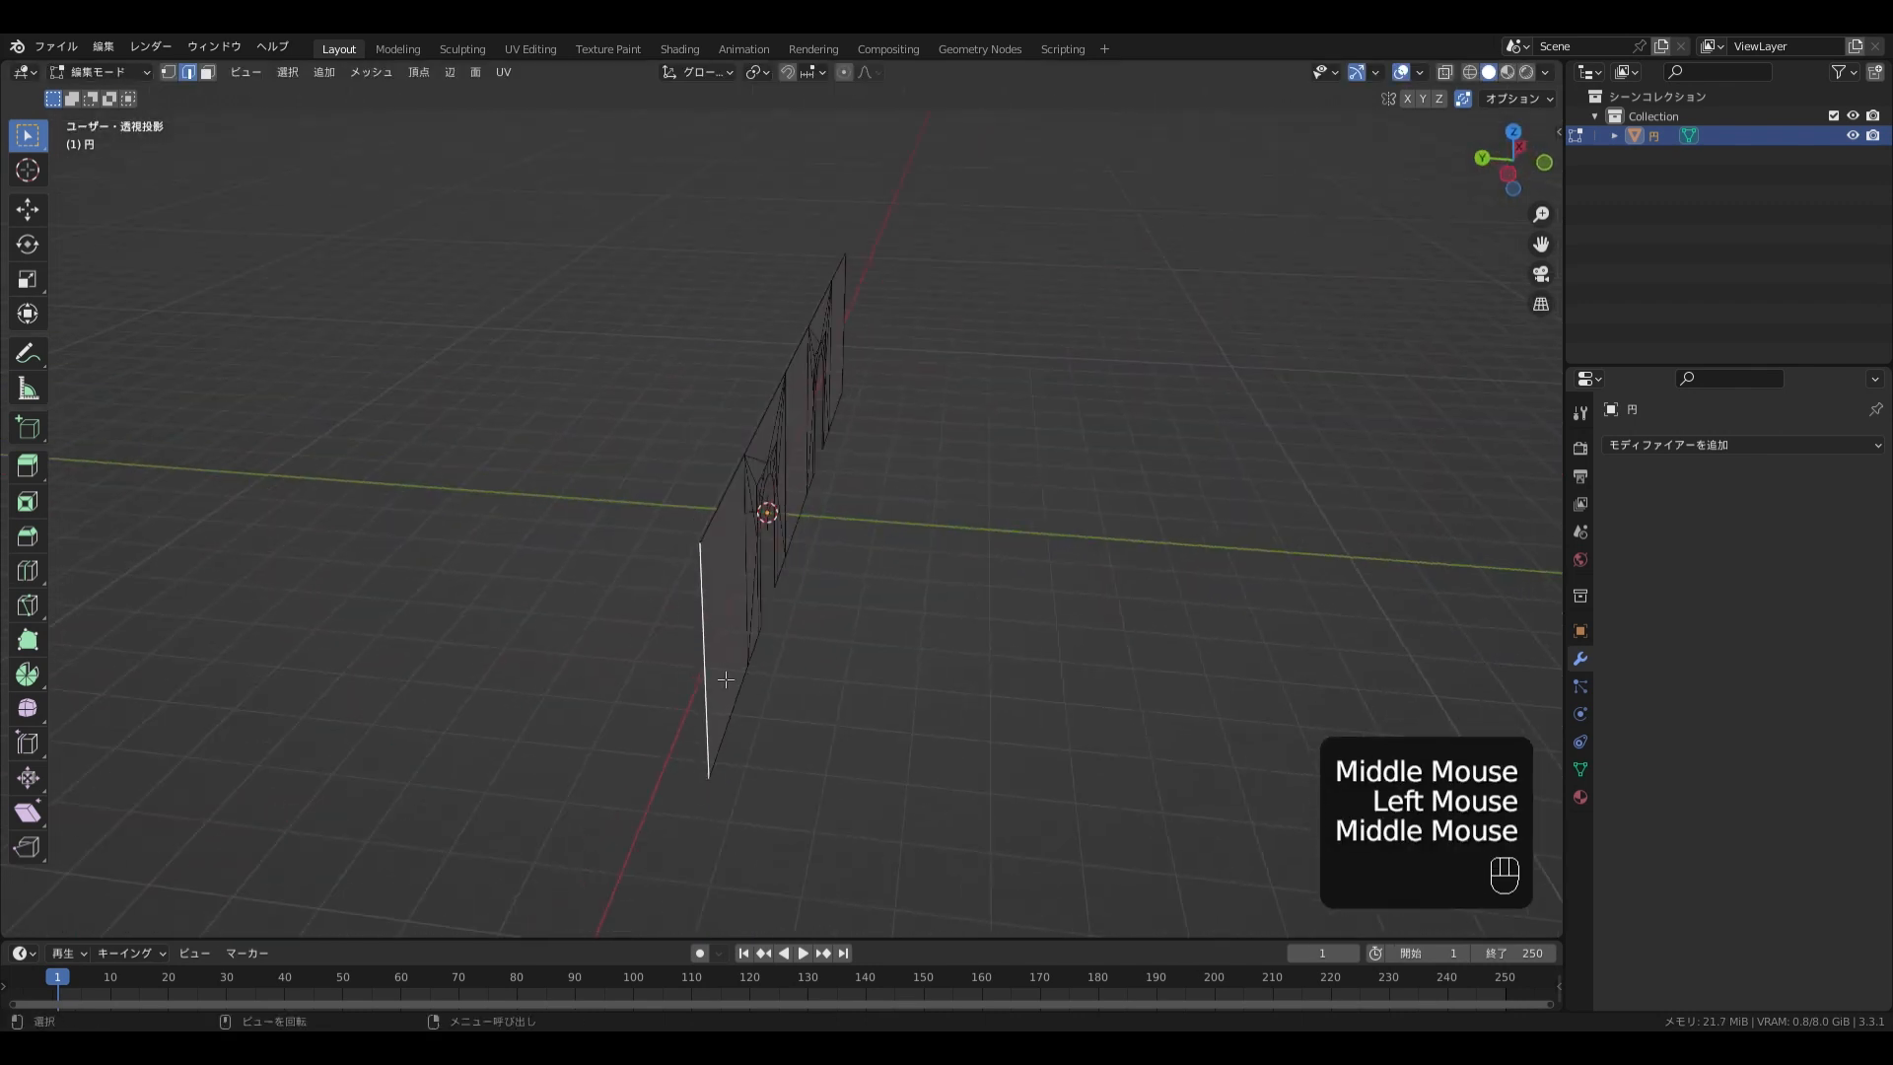
key(g)
key(shift+z)
ctrl+click(608, 602)
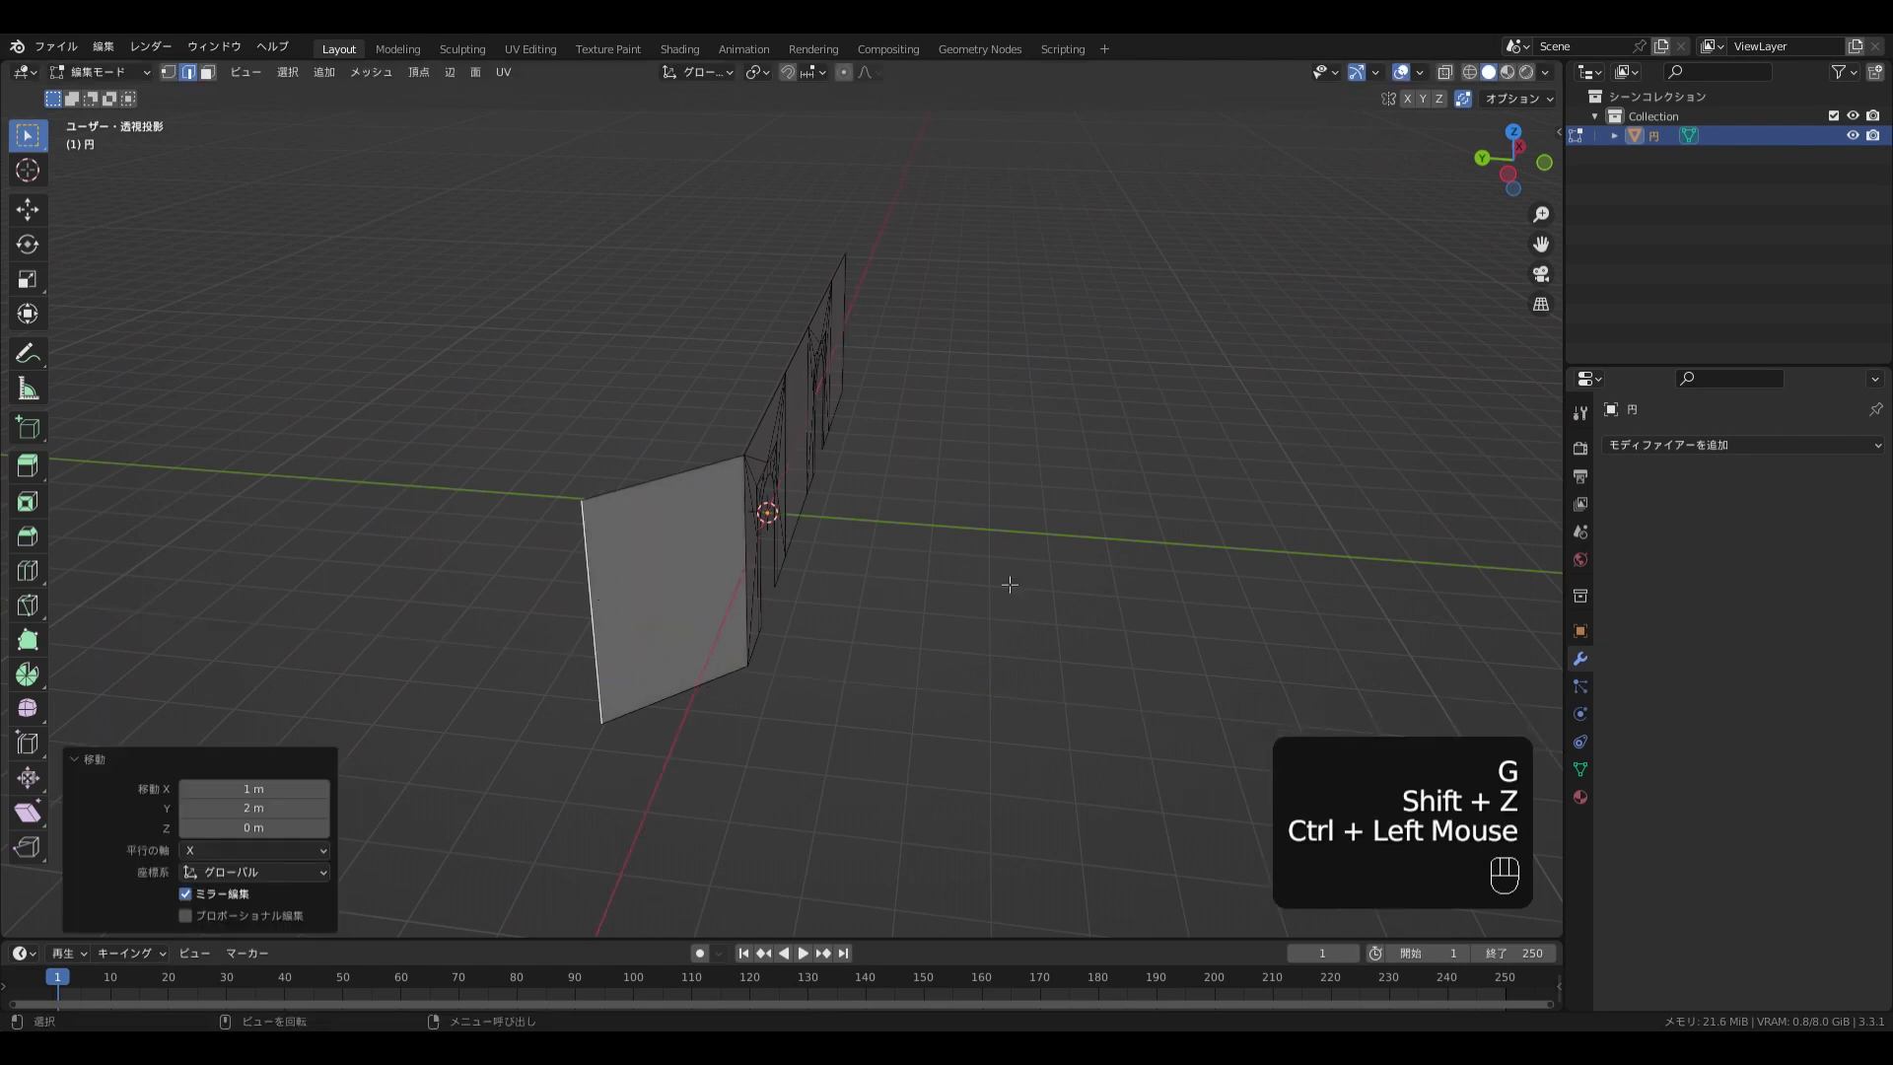
Move the second archway section with its end panel back along the Y axis in snapped increments
middle_drag(1005, 578, 1045, 592)
drag(896, 313, 1400, 651)
shift+middle_drag(1055, 651, 1162, 639)
key(g)
key(y)
ctrl+click(896, 603)
Reposition the end edge beside the second archway in the horizontal plane to angle the last wall panel backward
click(917, 606)
key(g)
key(shift+z)
ctrl+click(1163, 631)
key(g)
key(shift+z)
ctrl+click(1191, 678)
Extrude the inner edge loop of the first archway 1 m along the Y axis
alt+click(537, 596)
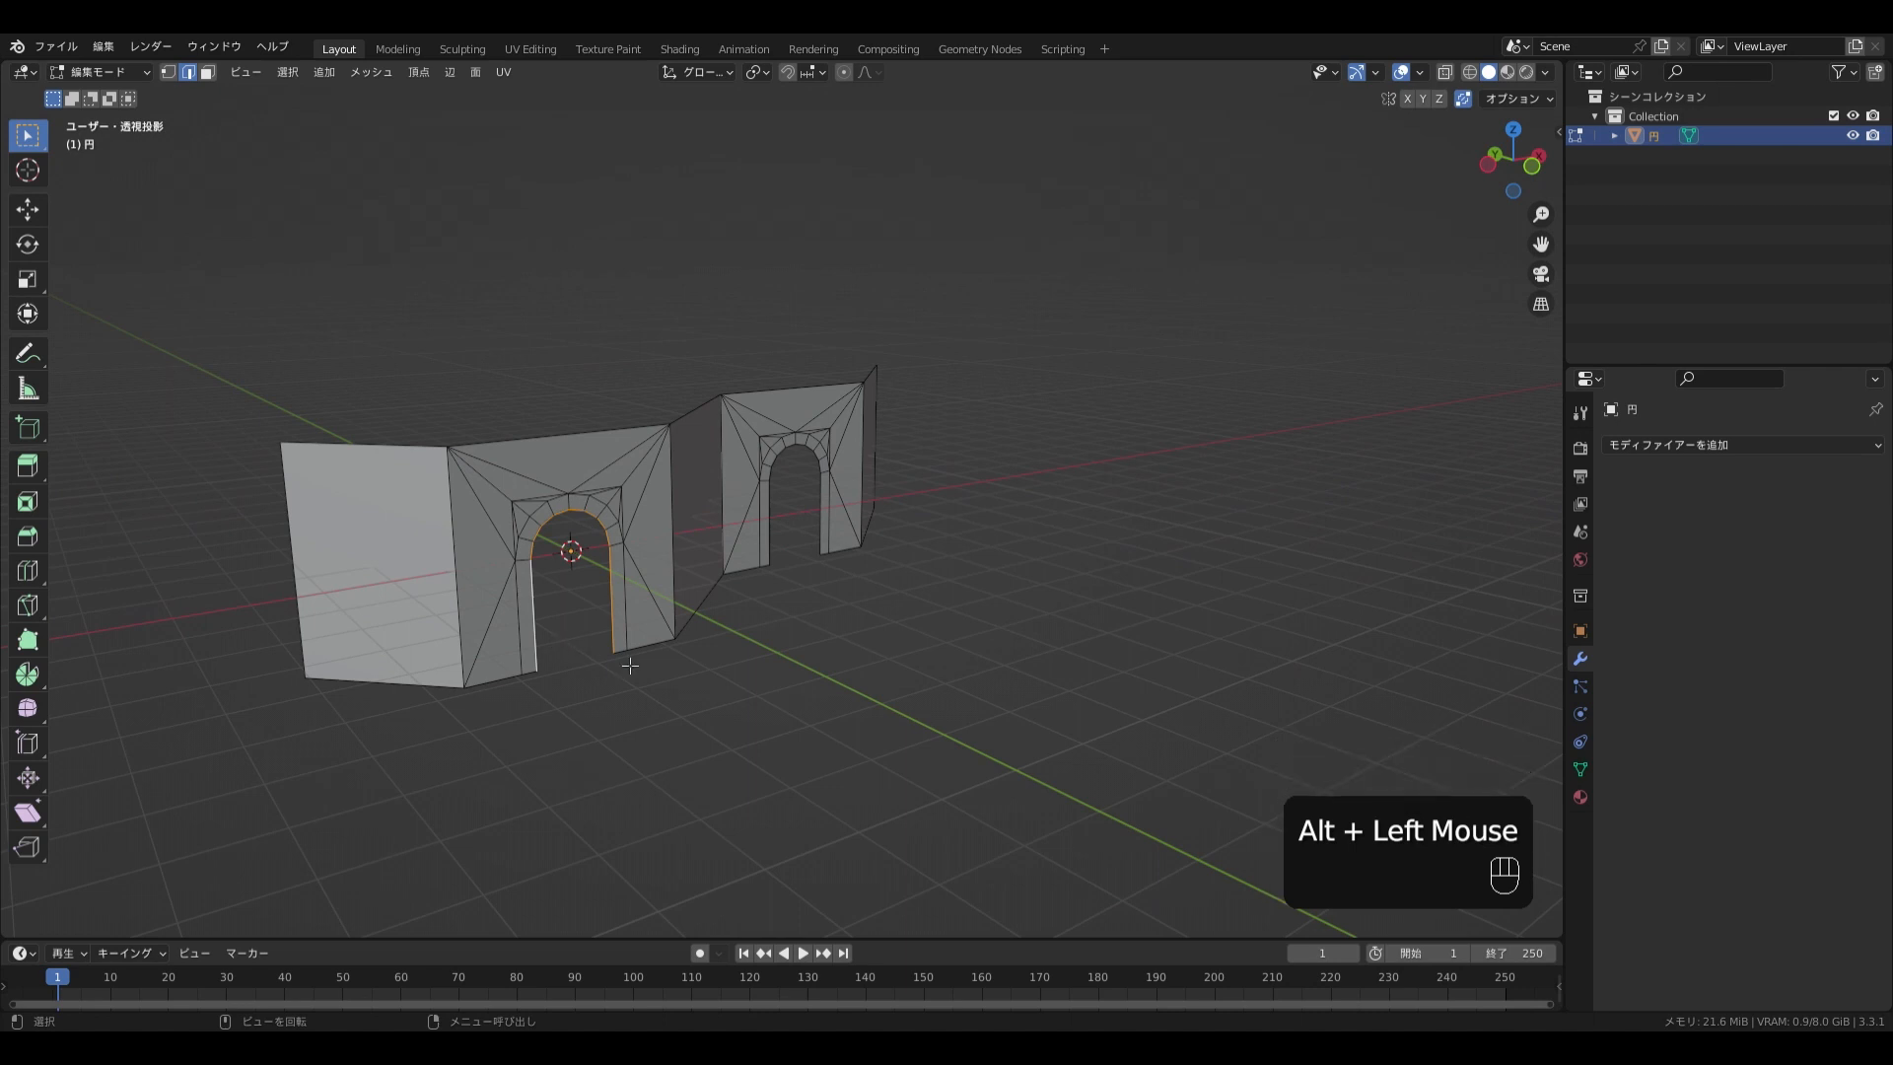
key(e)
key(y)
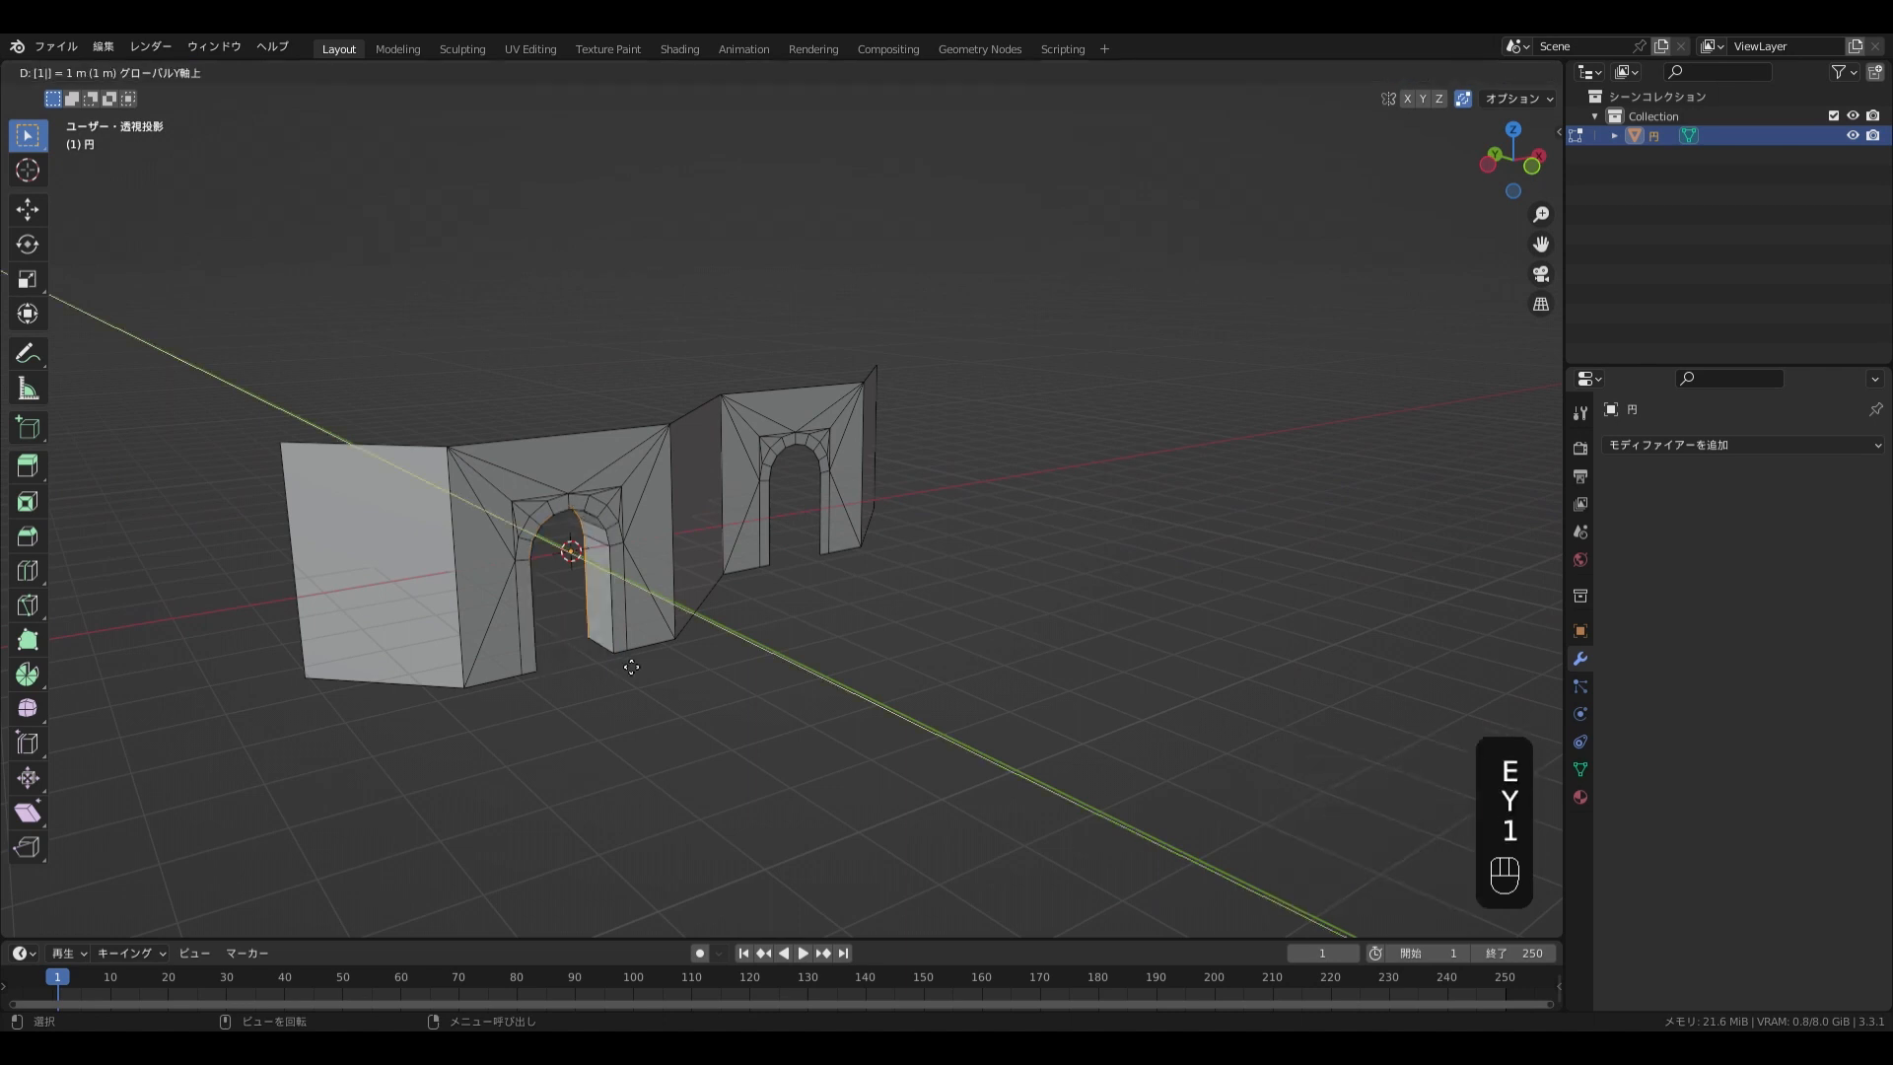
click(631, 667)
Bevel the front edge loop of the first archway about 0.18 m wide with 6 segments and leave mesh editing
alt+click(547, 634)
scroll(569, 621, up, 3)
key(ctrl+b)
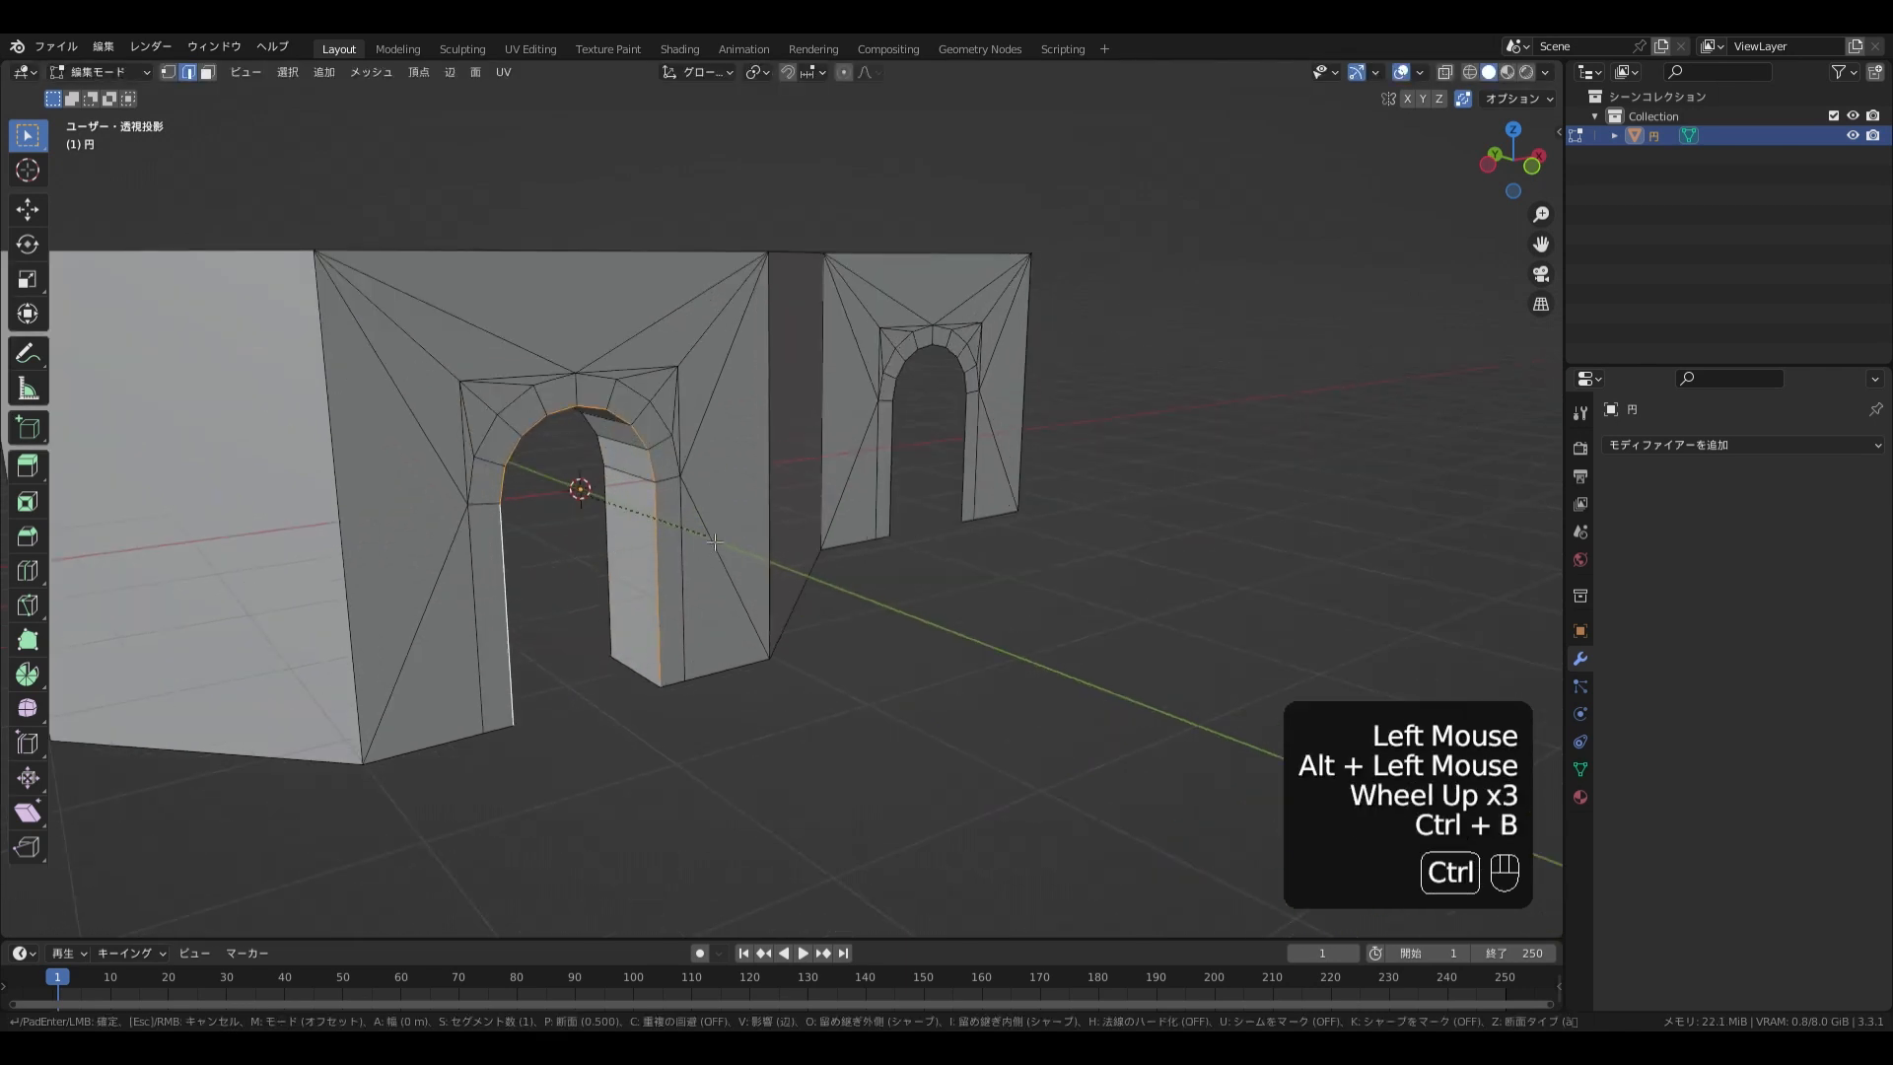
scroll(745, 513, up, 3)
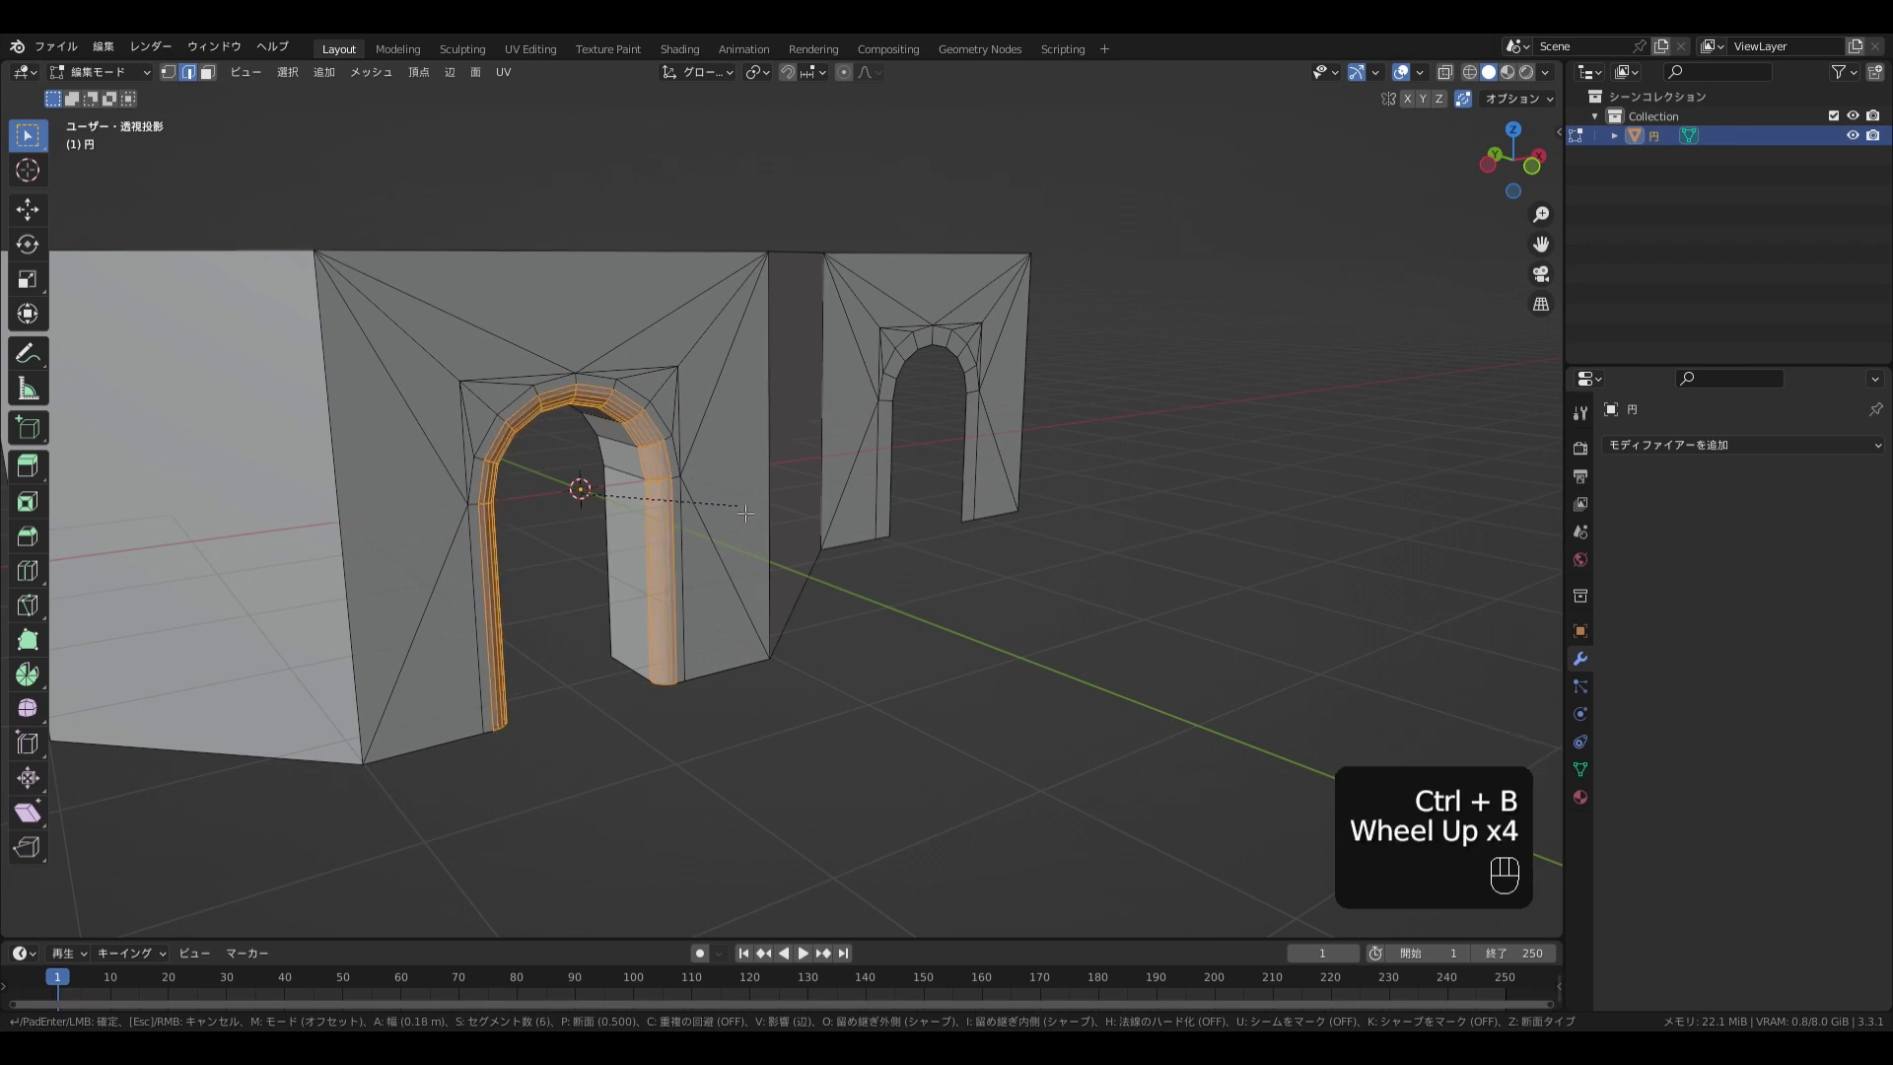
click(735, 627)
key(Tab)
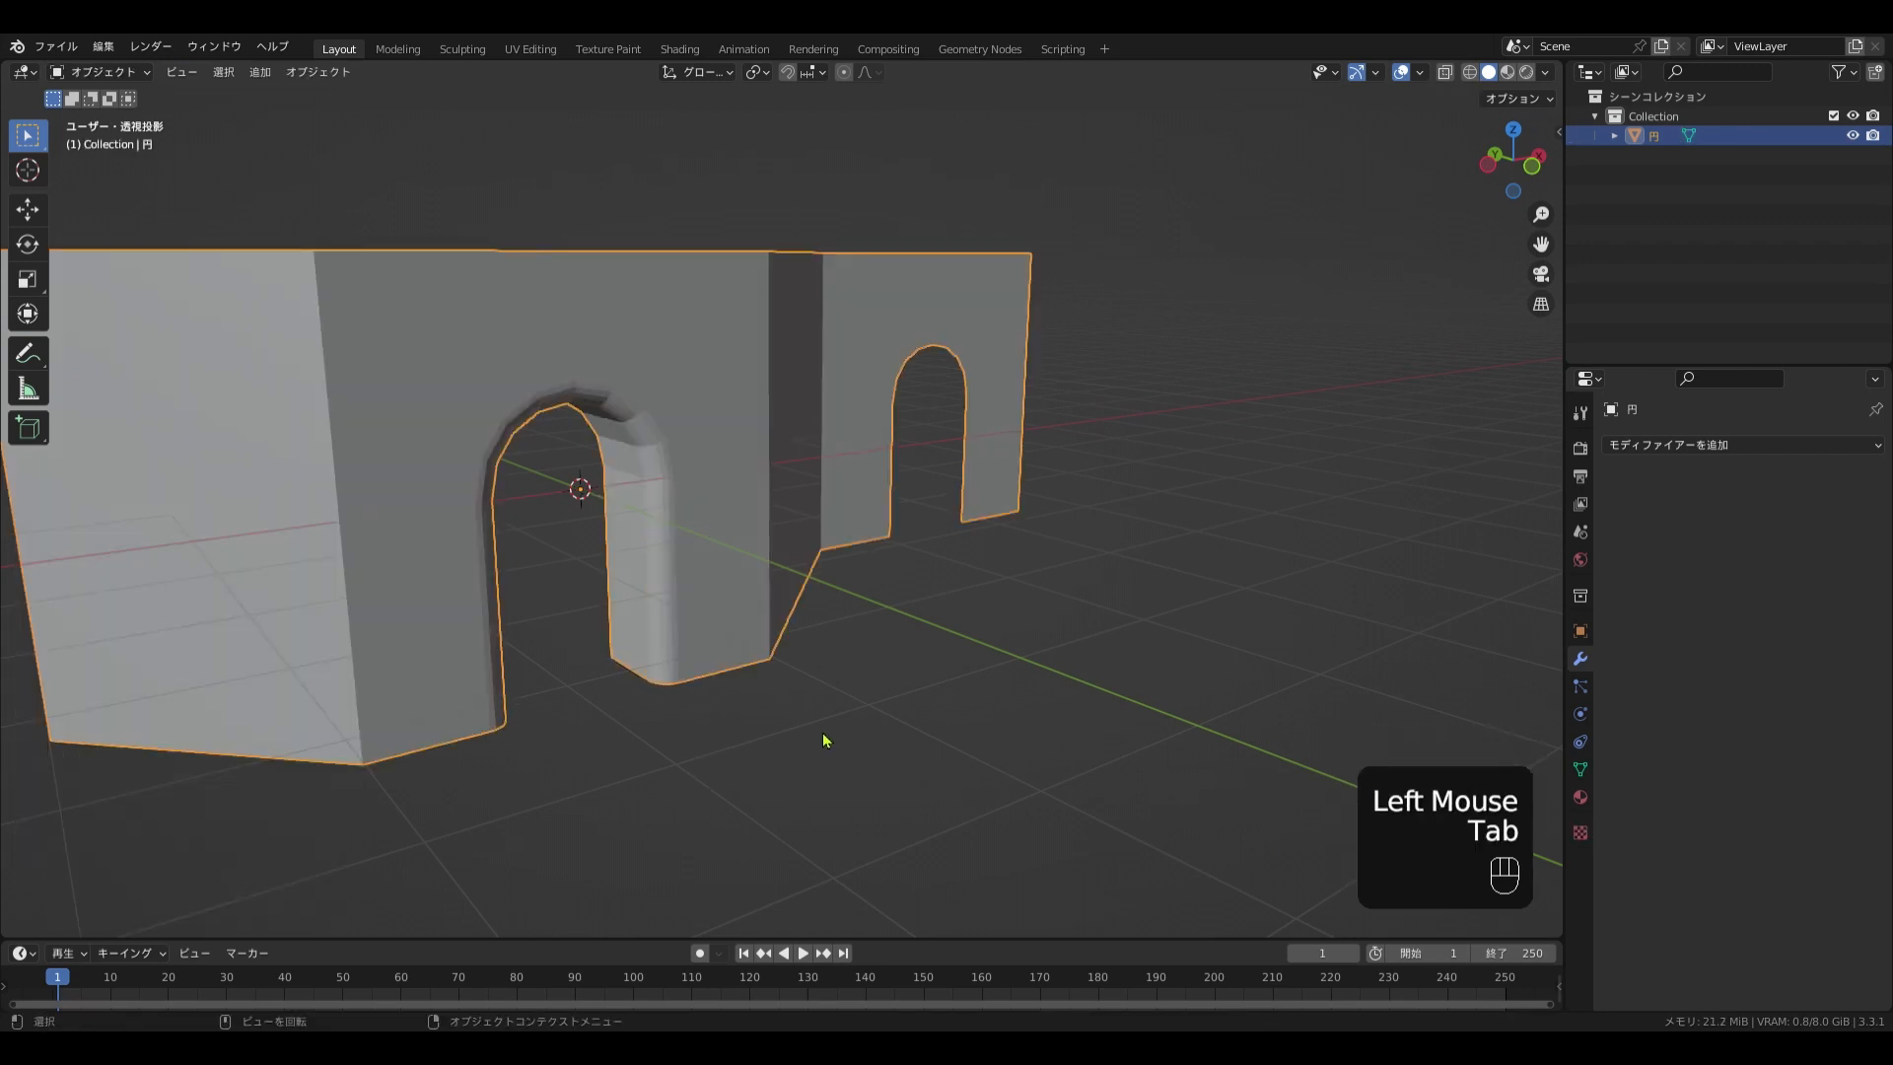
scroll(824, 744, down, 2)
key(KP_1)
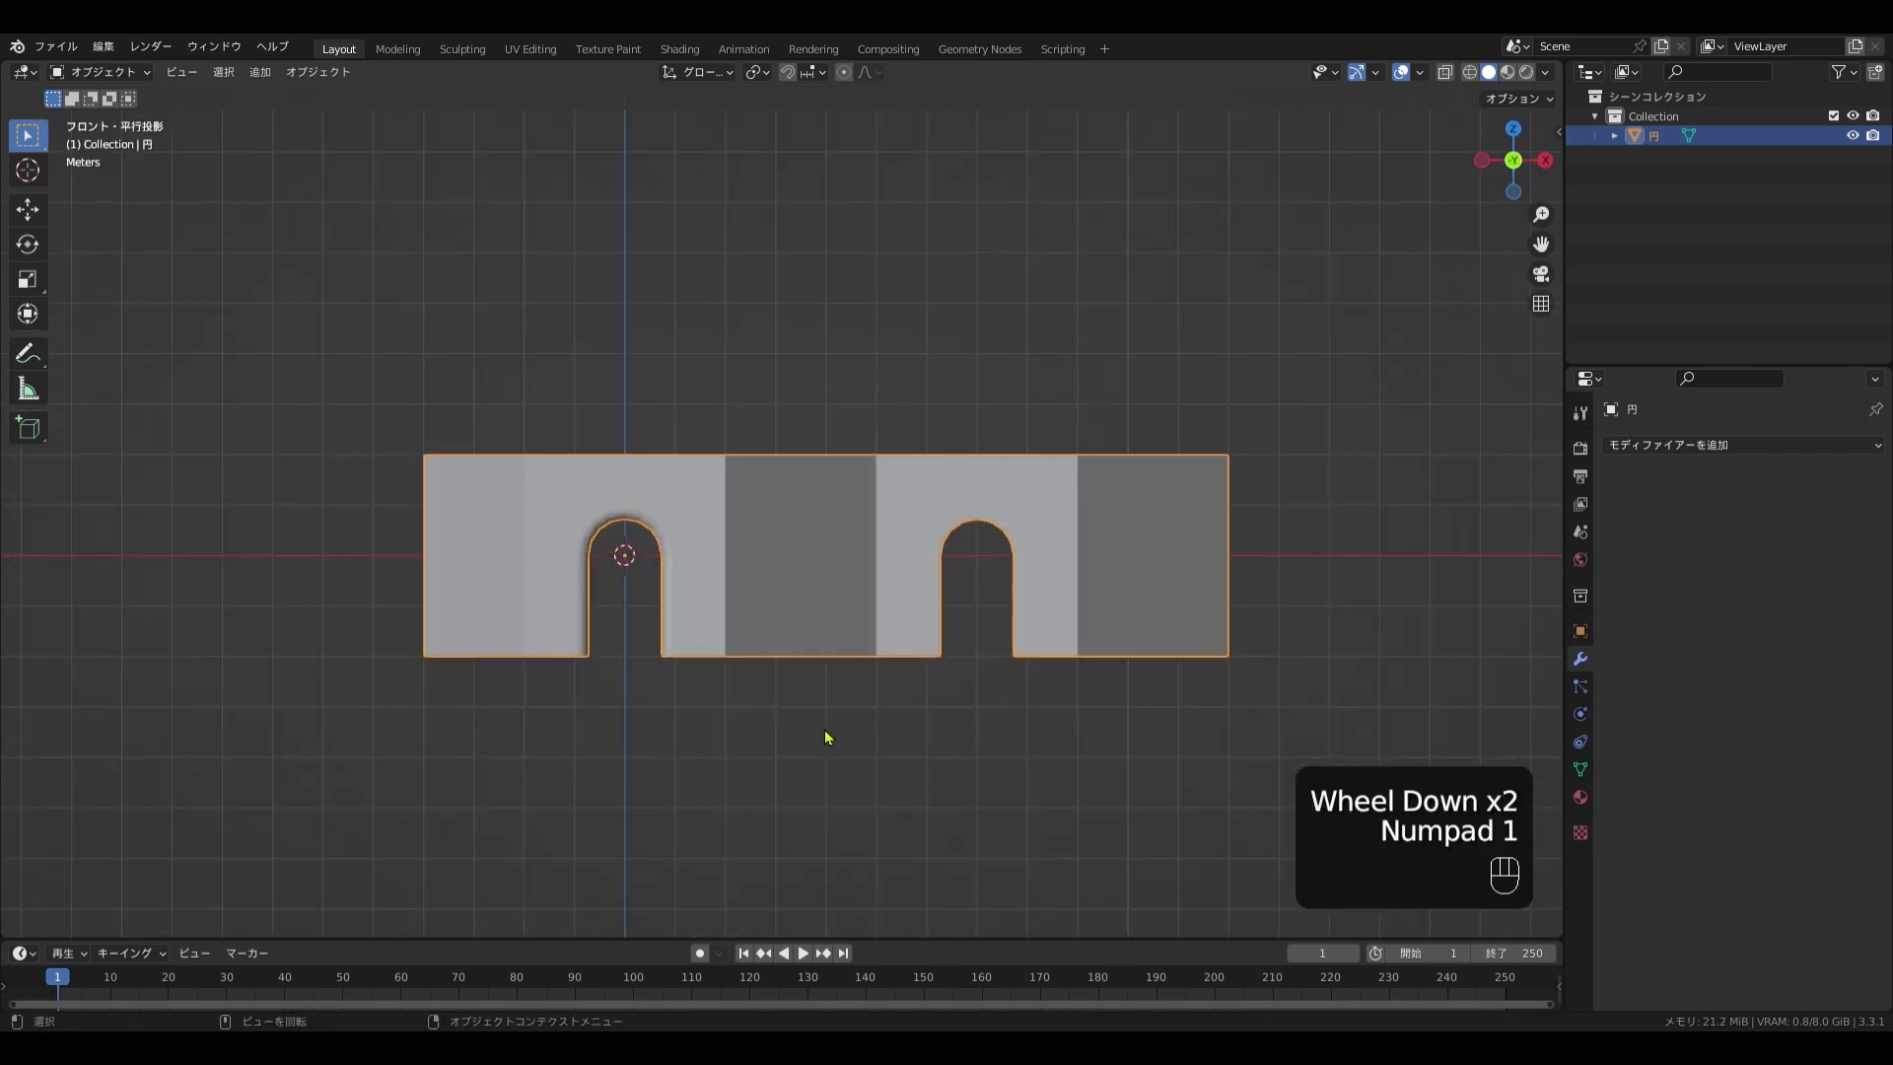
key(shift+z)
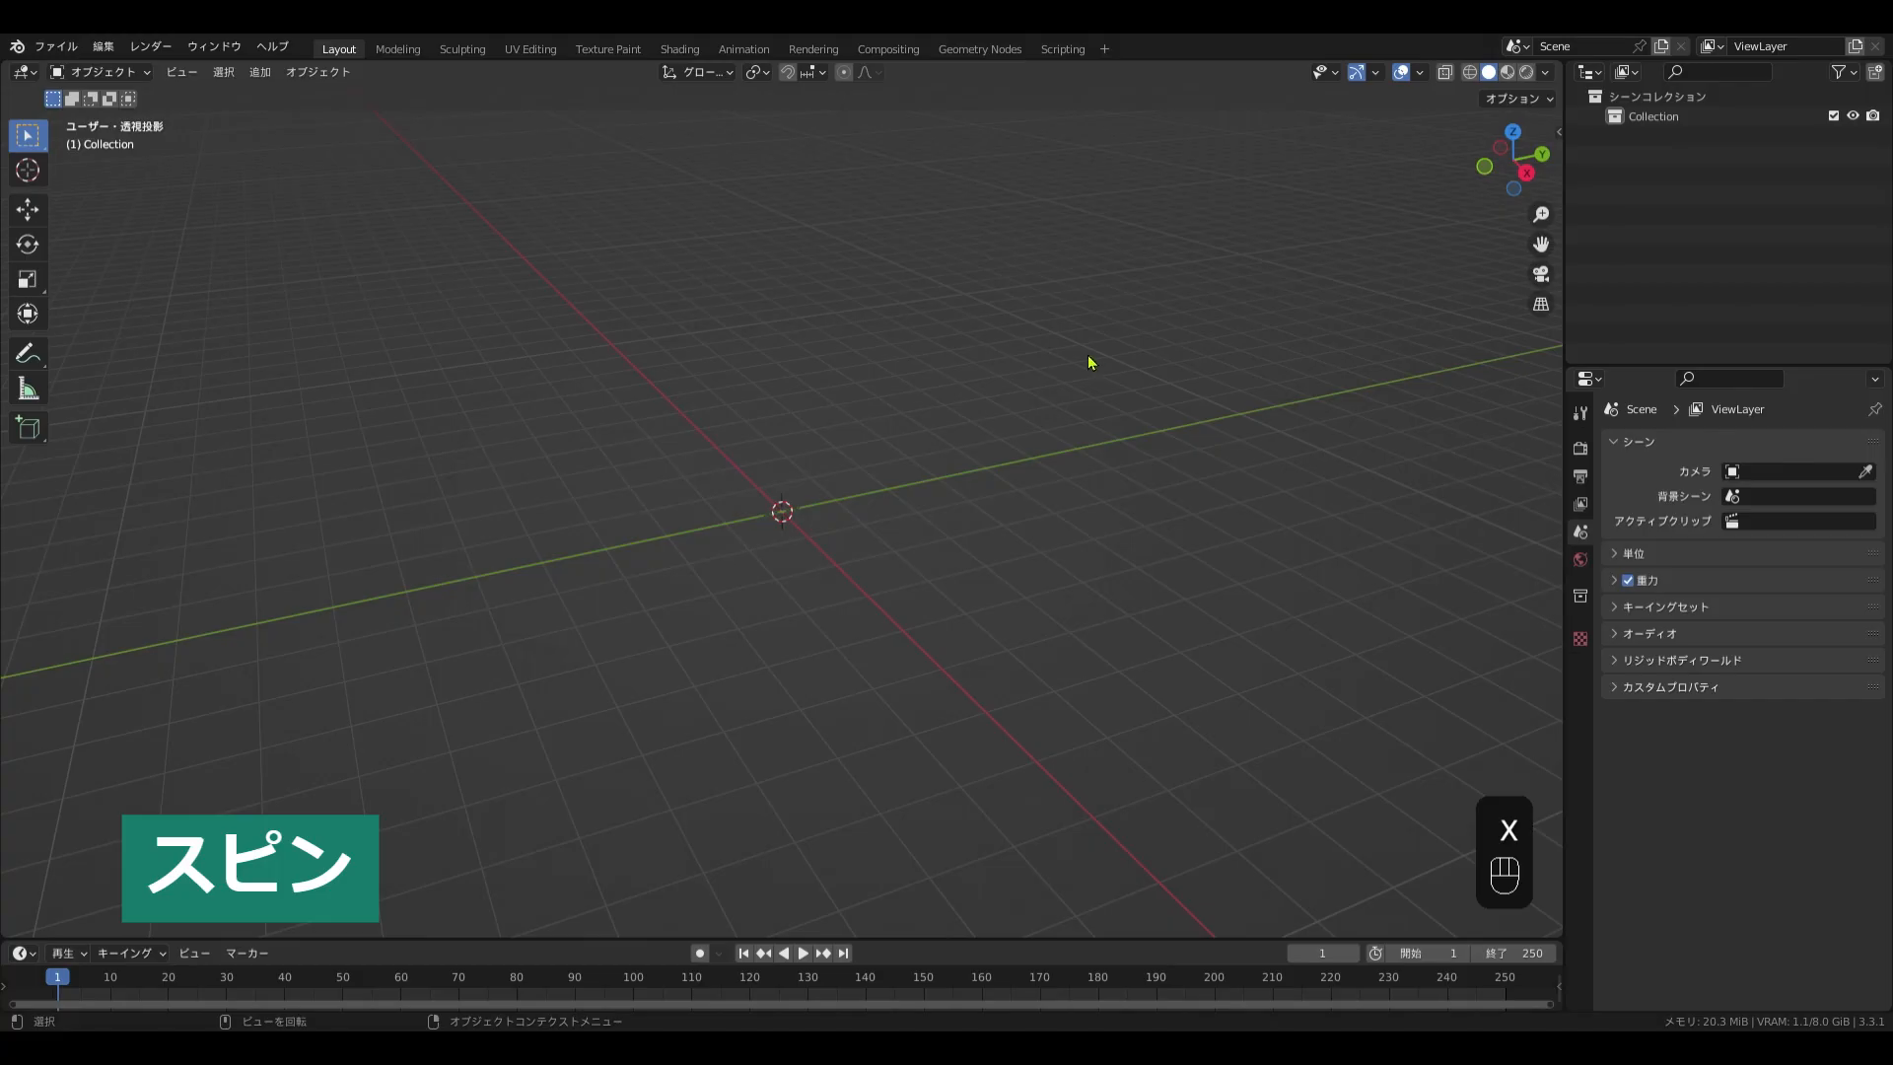
Add a cube to the empty scene and open its mesh for editing
key(shift+a)
mouse_move(1087, 360)
click(1159, 379)
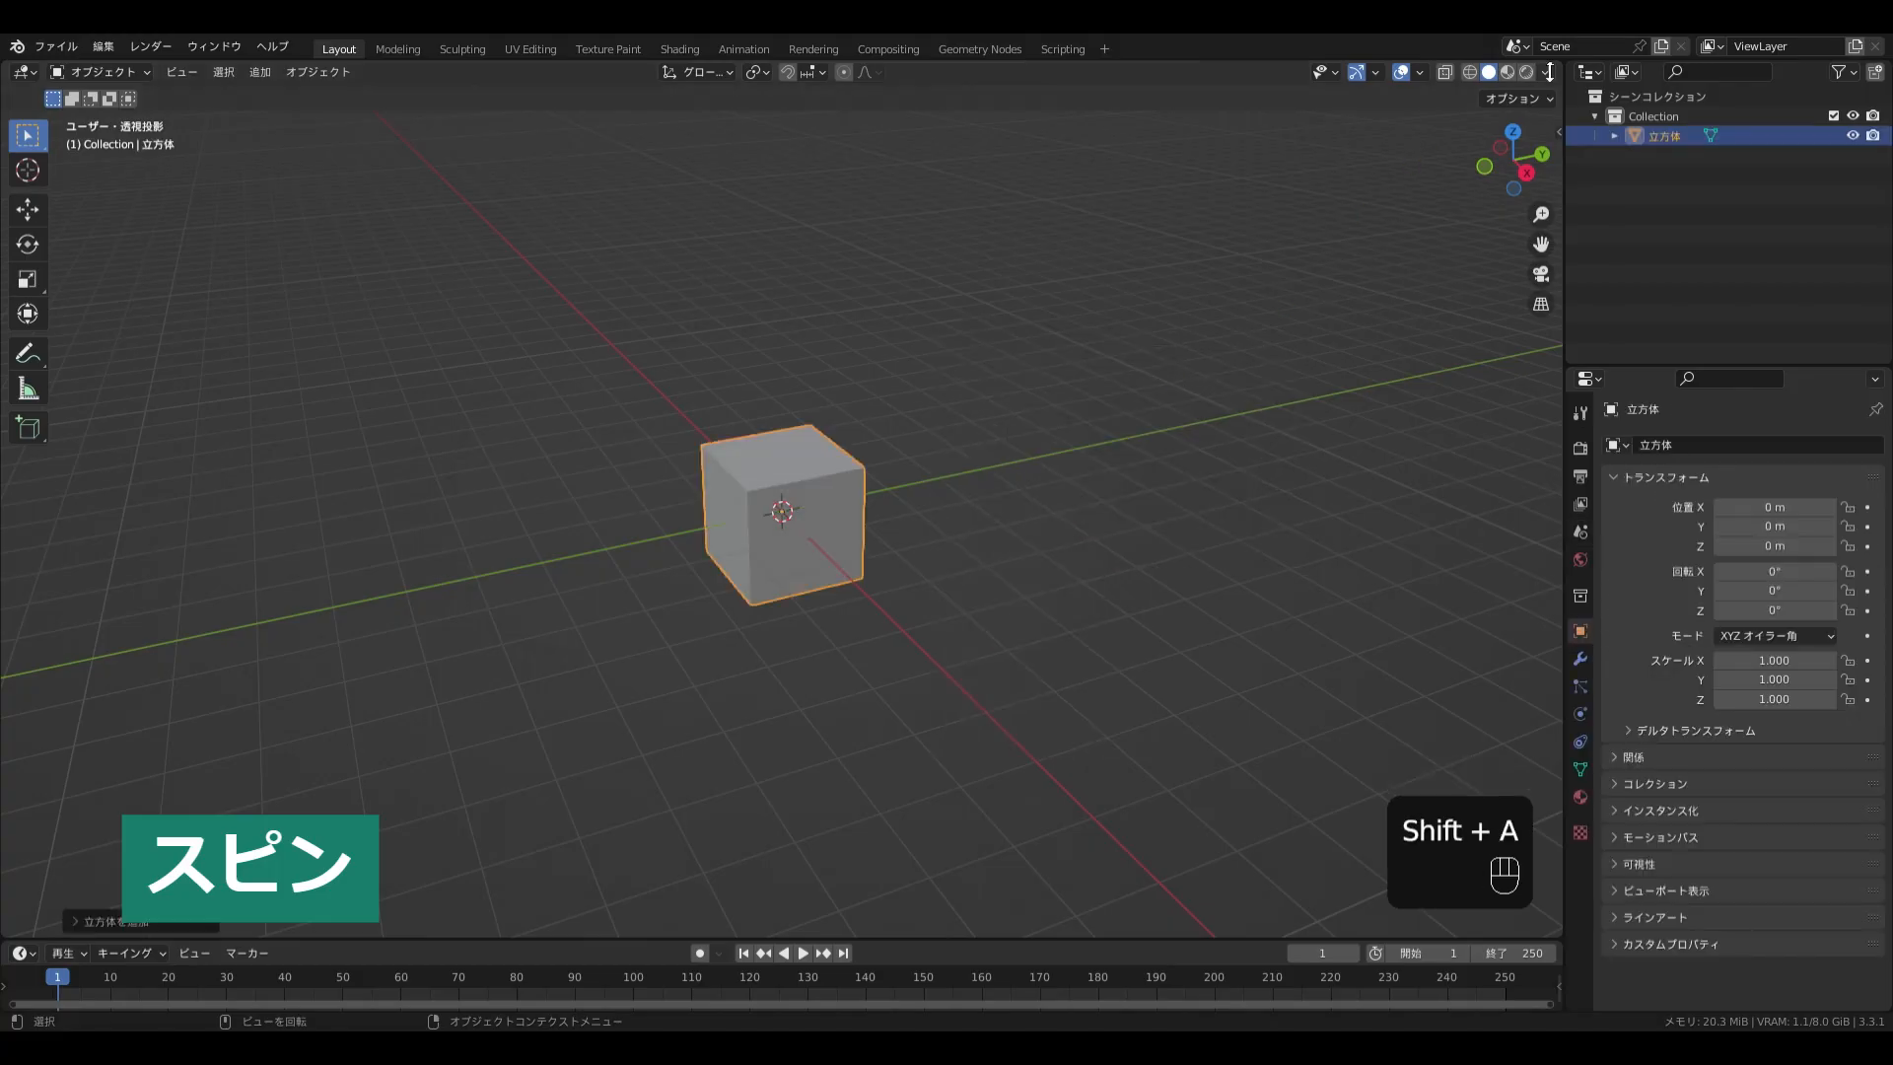
click(1545, 72)
key(Tab)
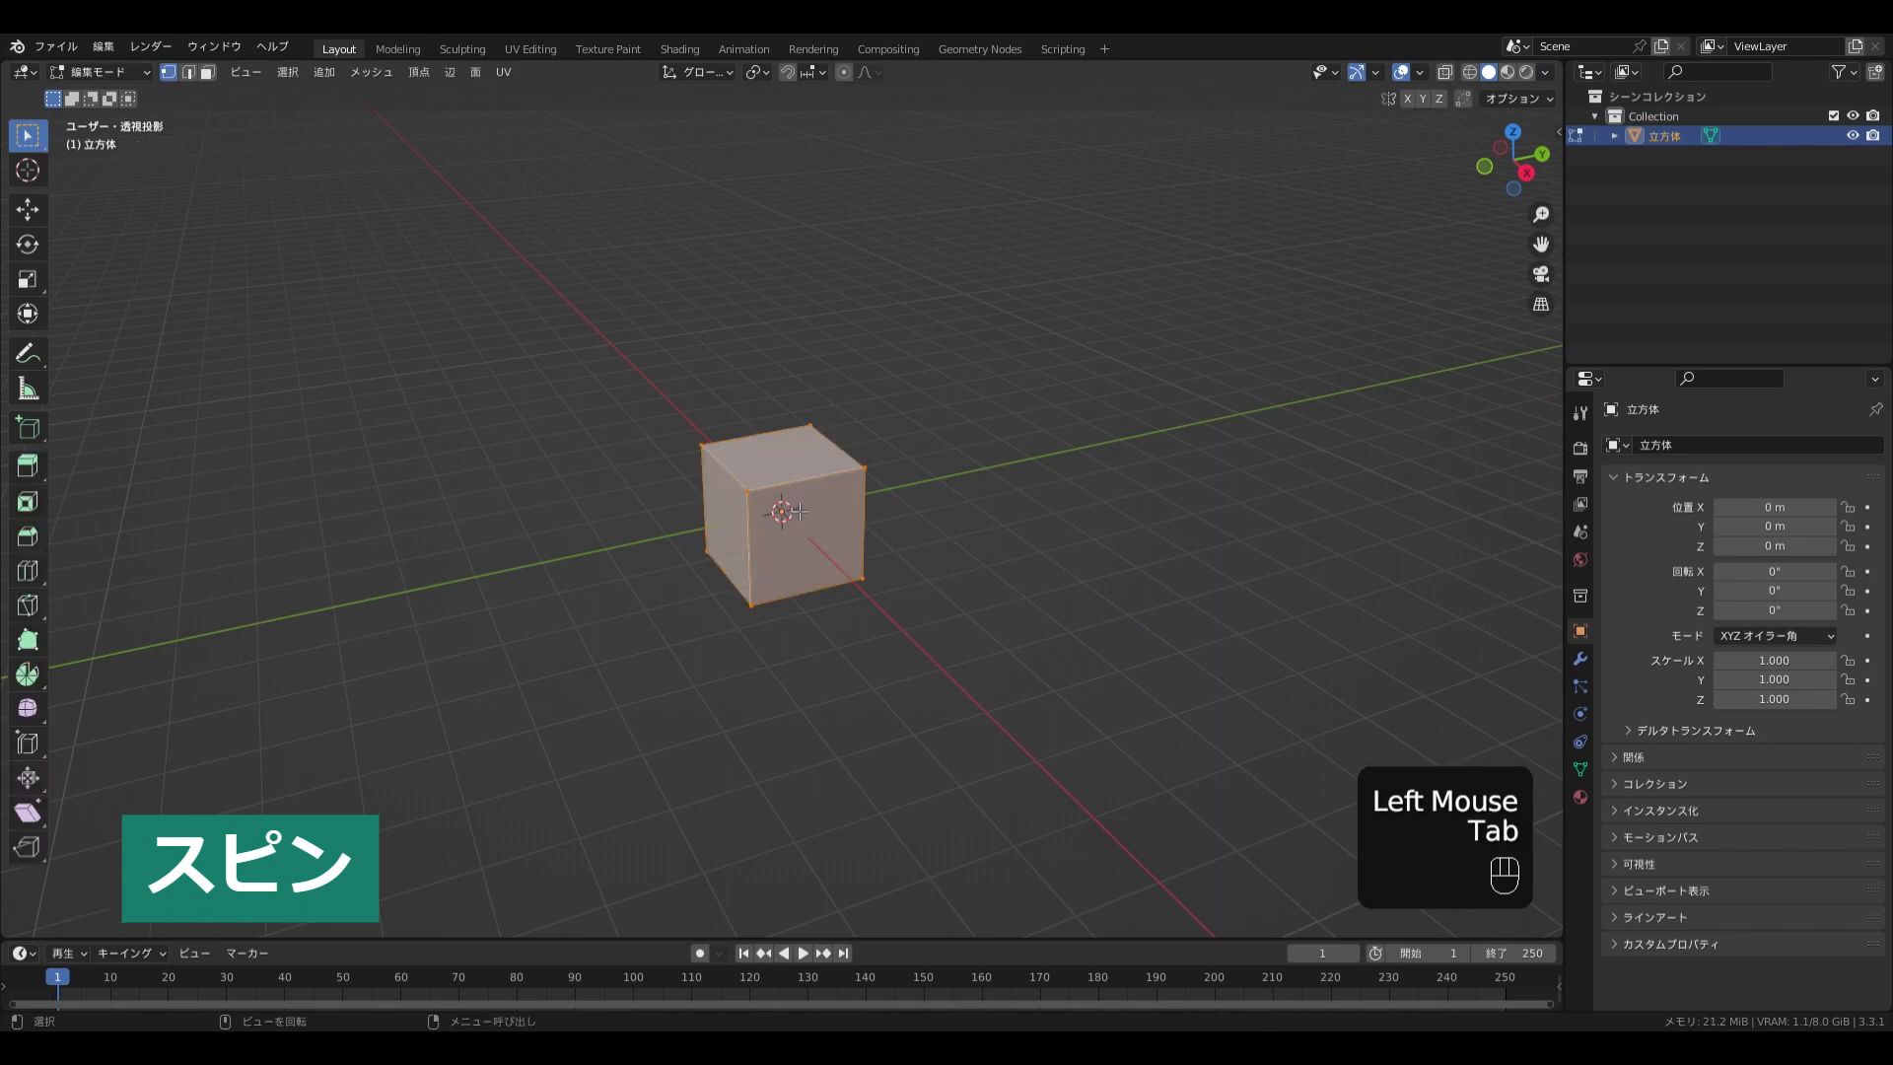
Bevel one vertical edge of the cube by about 1.63 m
key(2)
click(799, 511)
scroll(799, 511, up, 2)
mouse_move(798, 511)
middle_down()
mouse_move(798, 546)
mouse_move(788, 513)
middle_up()
click(759, 533)
key(ctrl+b)
click(938, 499)
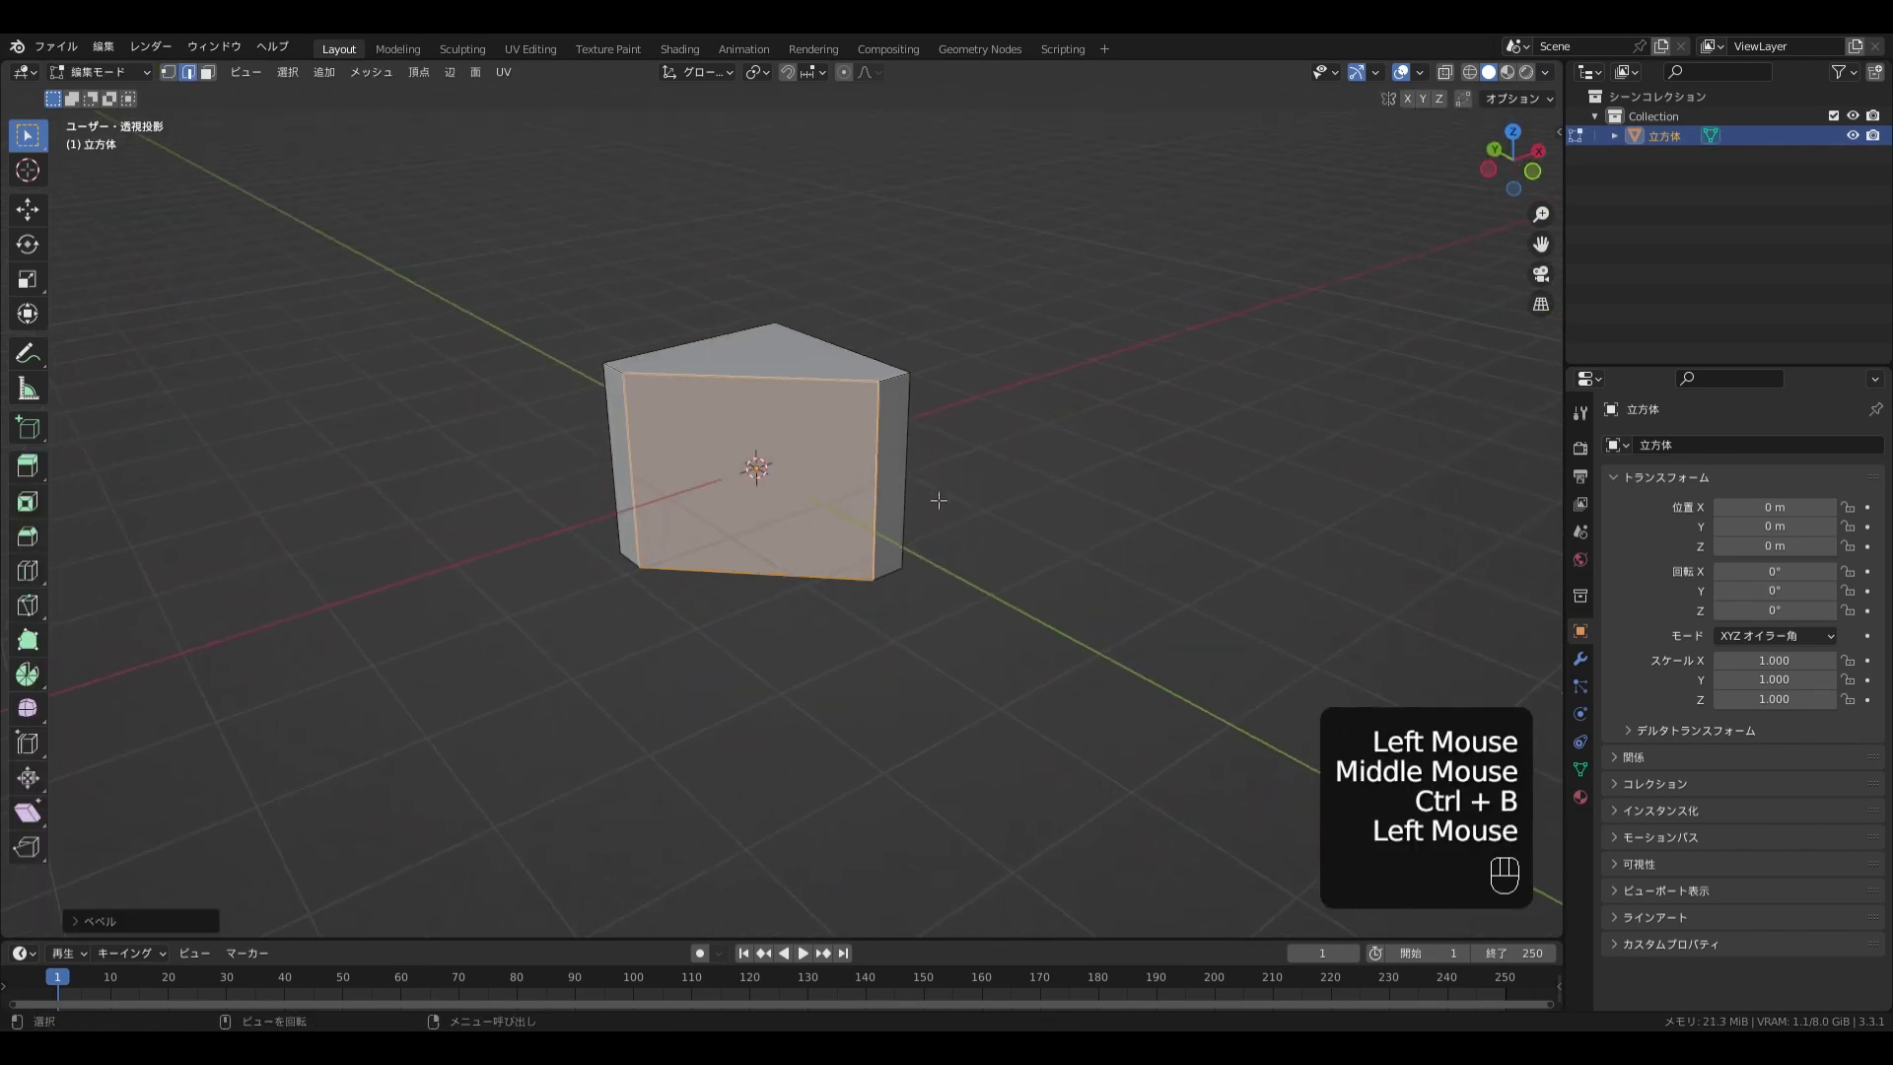
Switch the bevel to a custom profile and shape its curve into three rounded steps
click(102, 925)
click(314, 918)
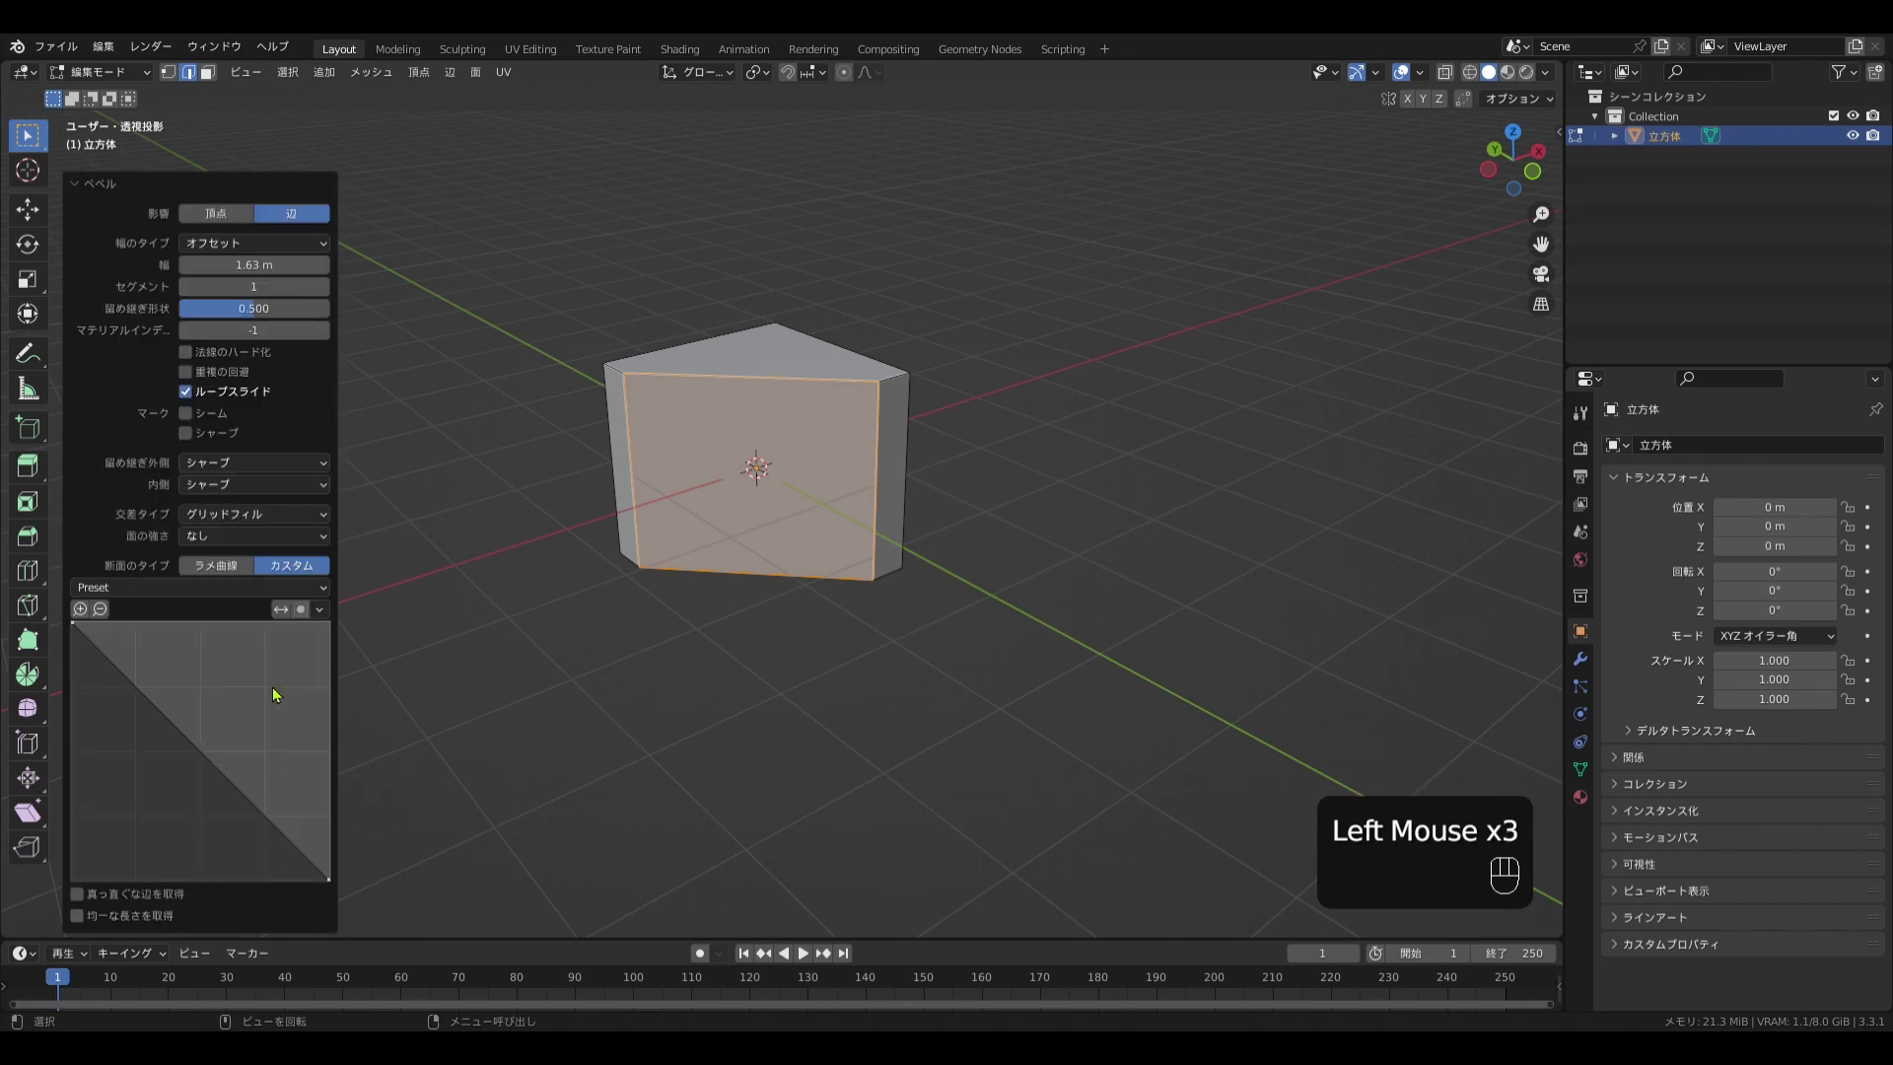
drag(126, 686, 132, 617)
click(160, 675)
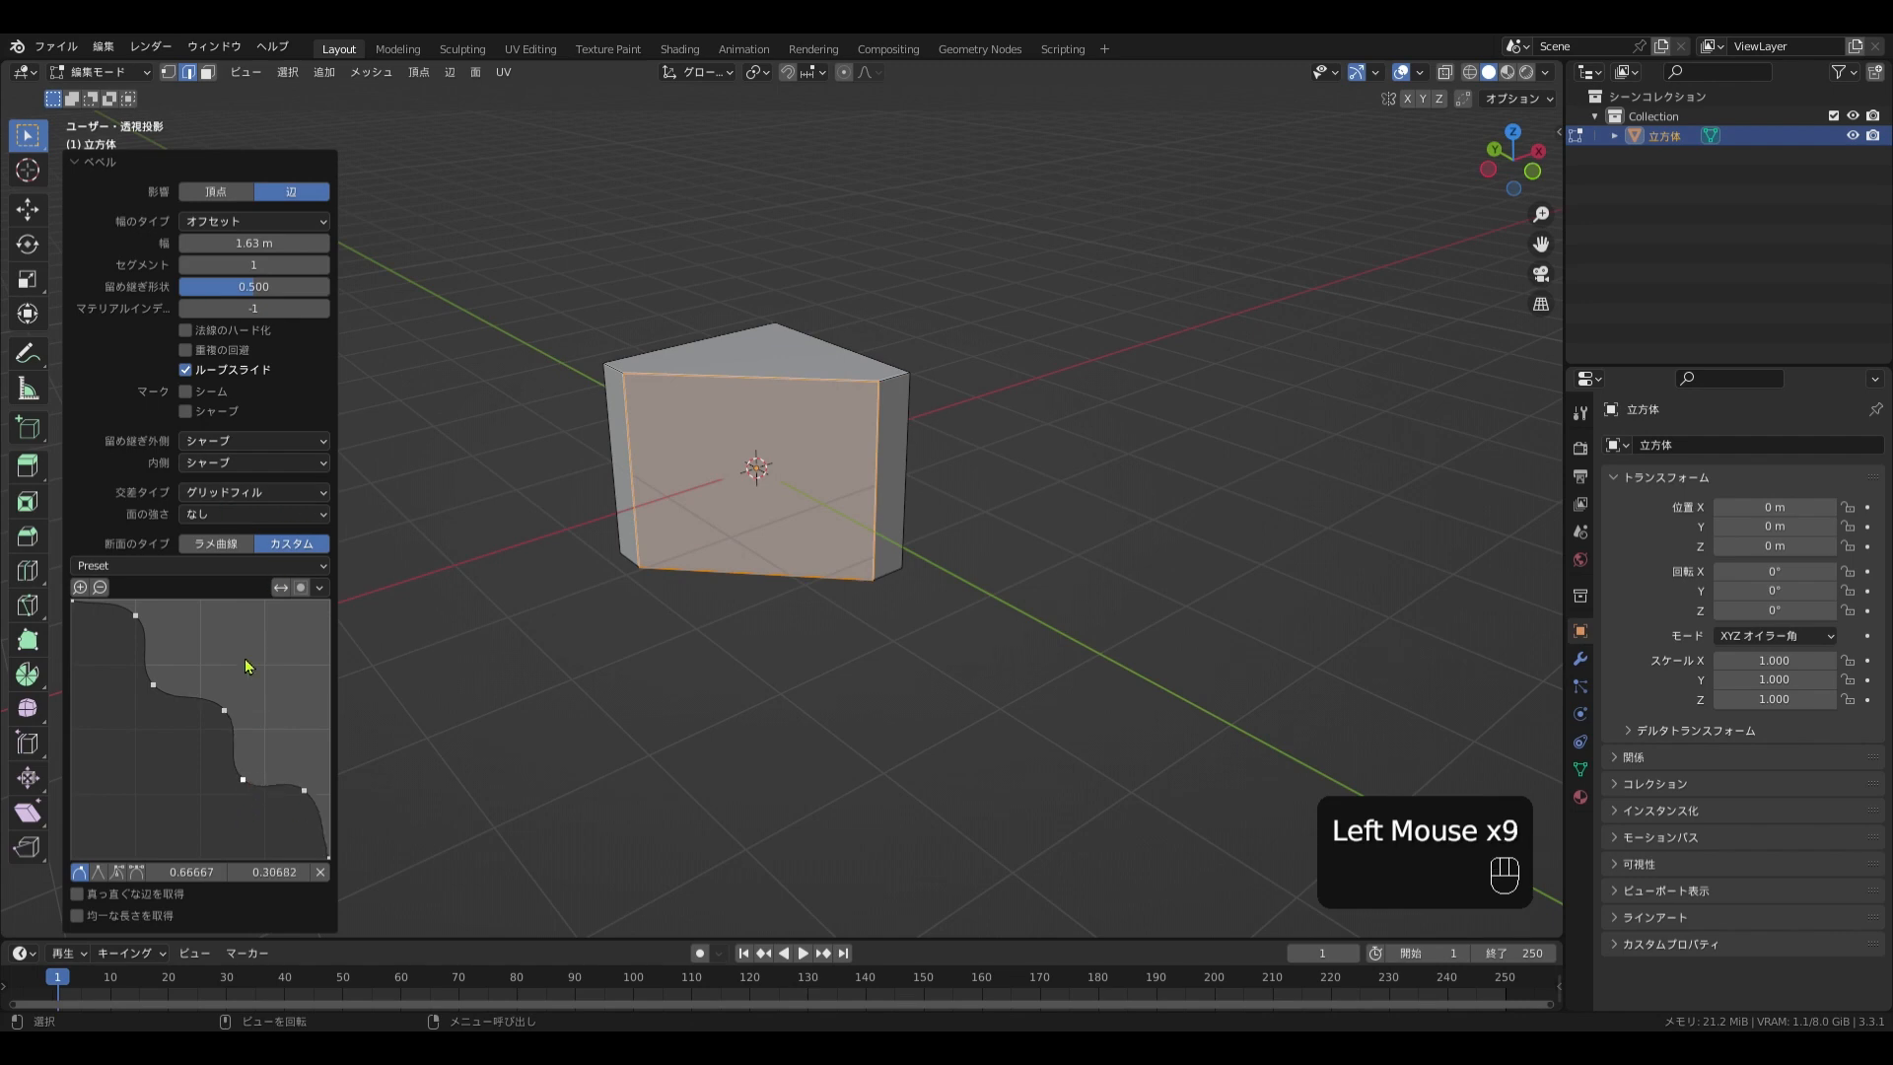
Set the custom-profile bevel to 6 segments
click(324, 265)
click(324, 265)
click(324, 265)
click(324, 266)
click(324, 265)
Inset the top face of the stepped block by about 0.21 m
middle_drag(779, 375, 819, 363)
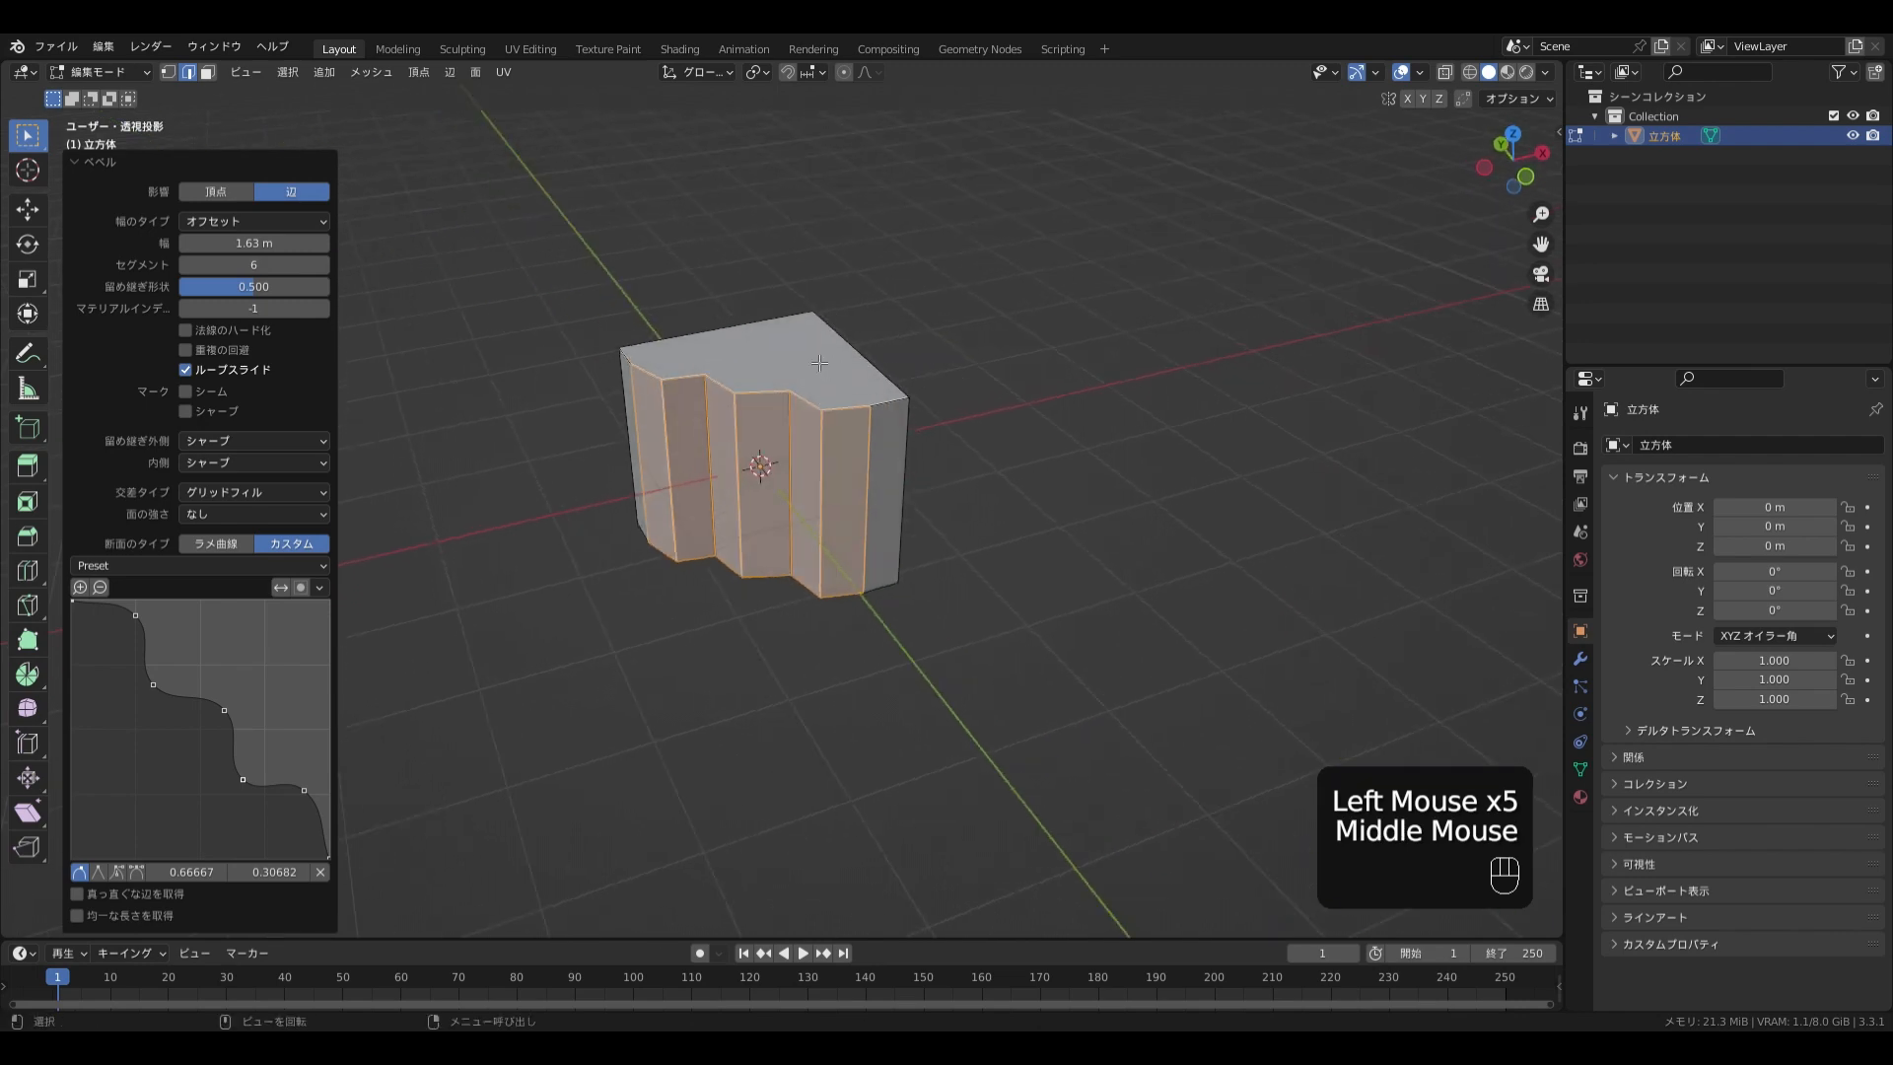
key(3)
click(820, 363)
key(i)
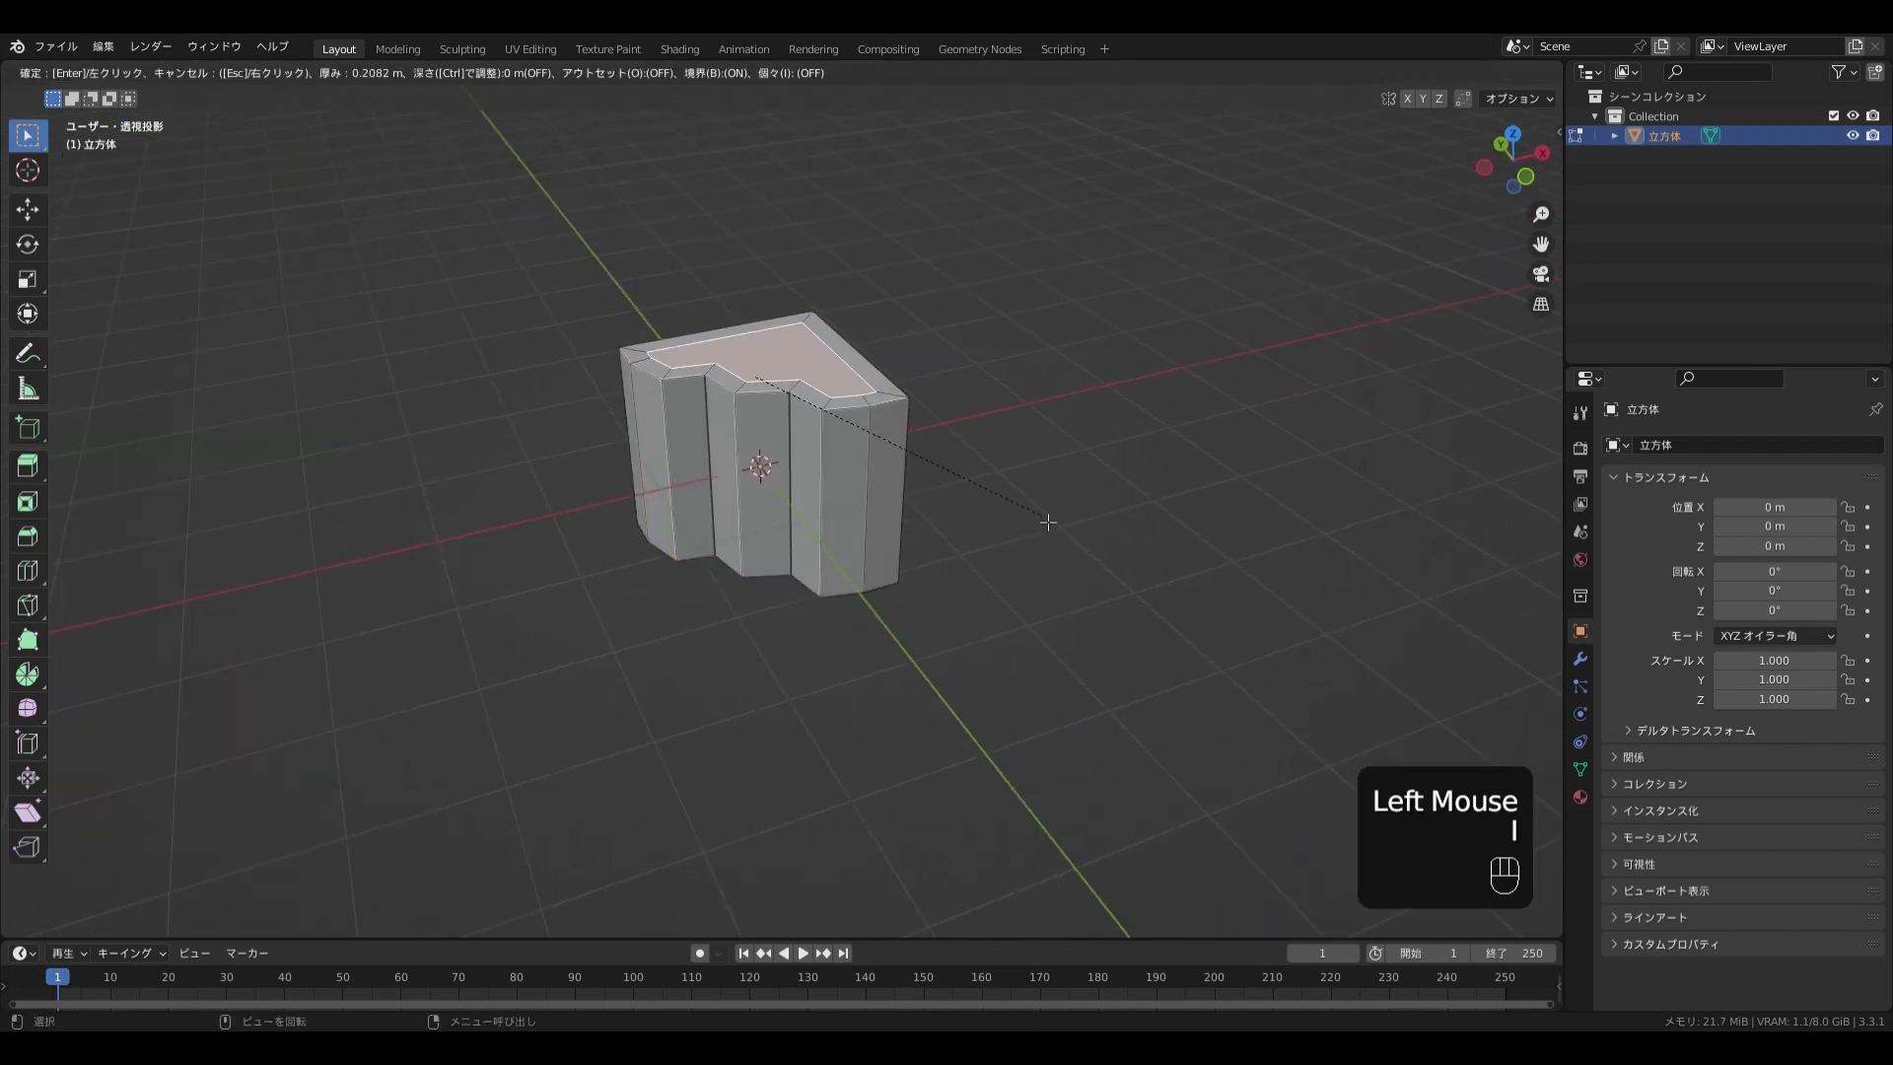
click(1048, 523)
Scale the entire block mesh down uniformly by a factor of about 0.425 in wireframe front view
middle_drag(937, 535, 867, 592)
scroll(908, 593, up, 1)
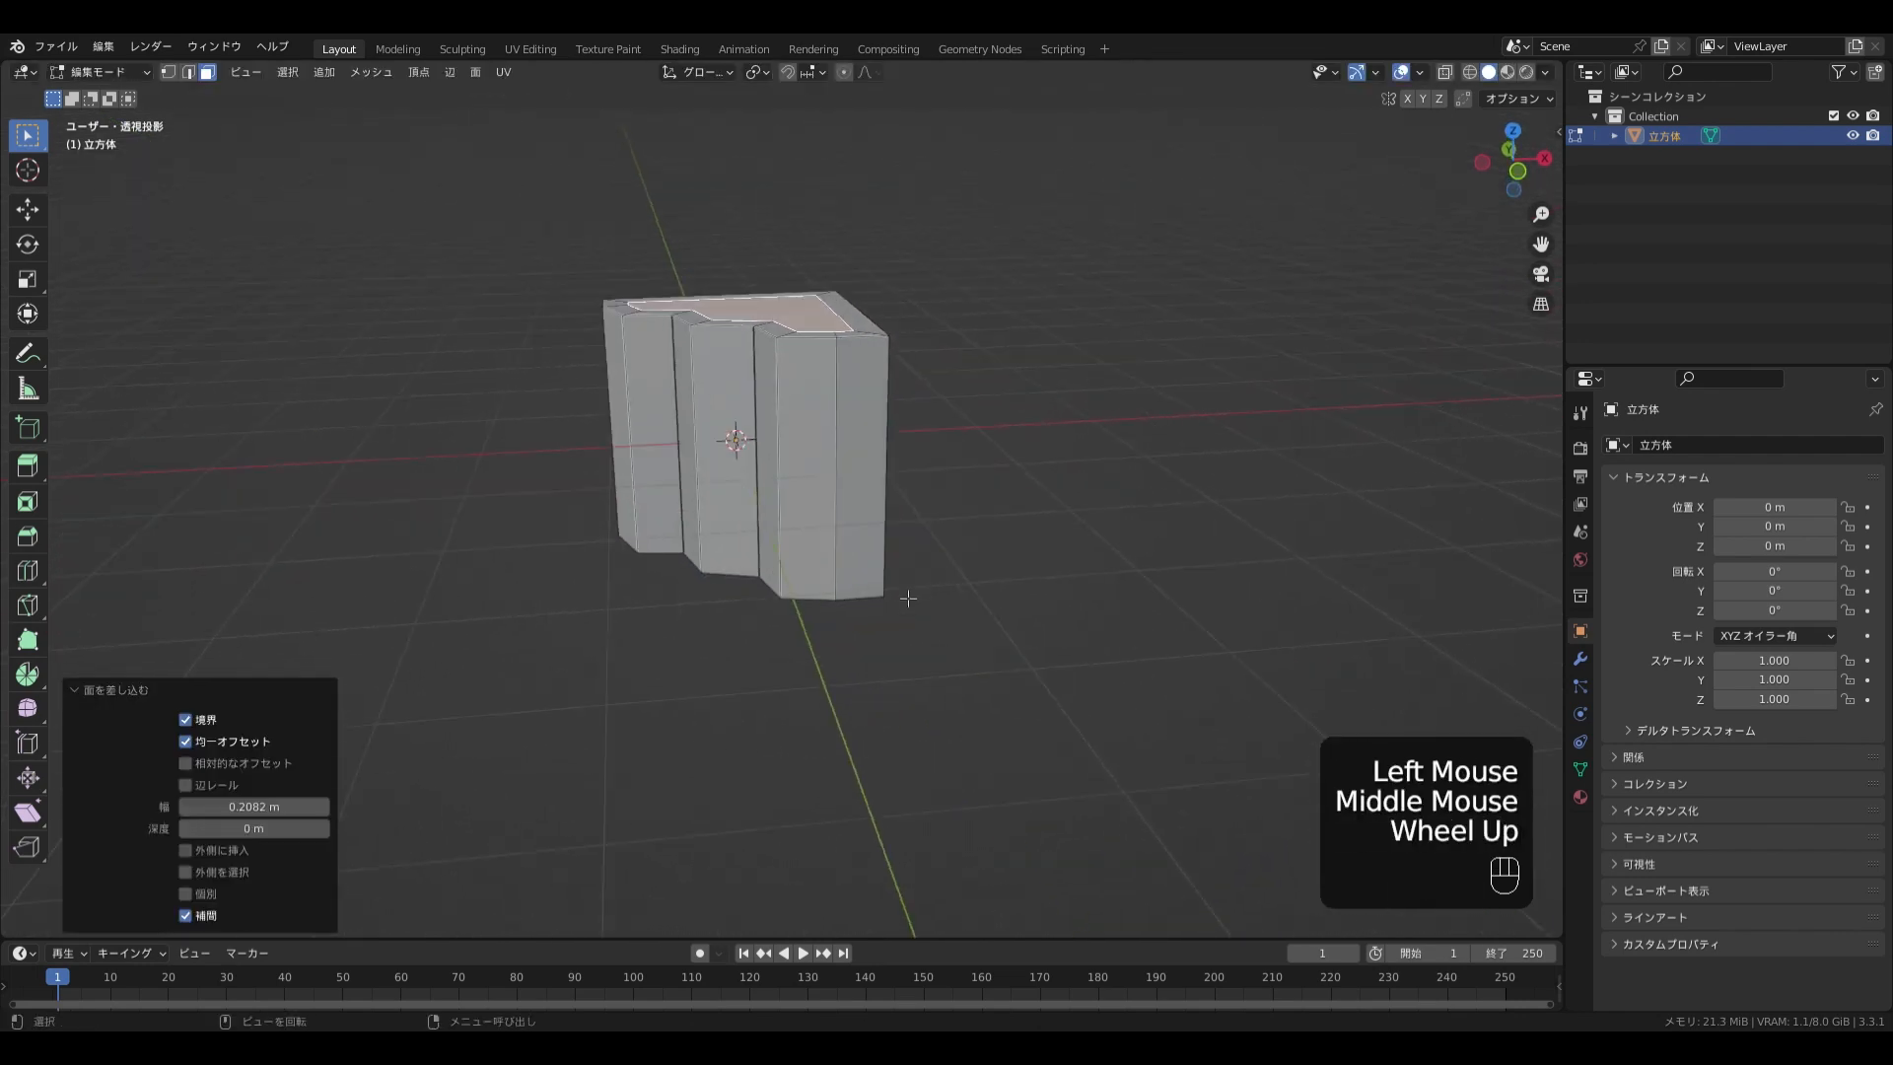
key(KP_1)
key(shift+z)
key(a)
key(s)
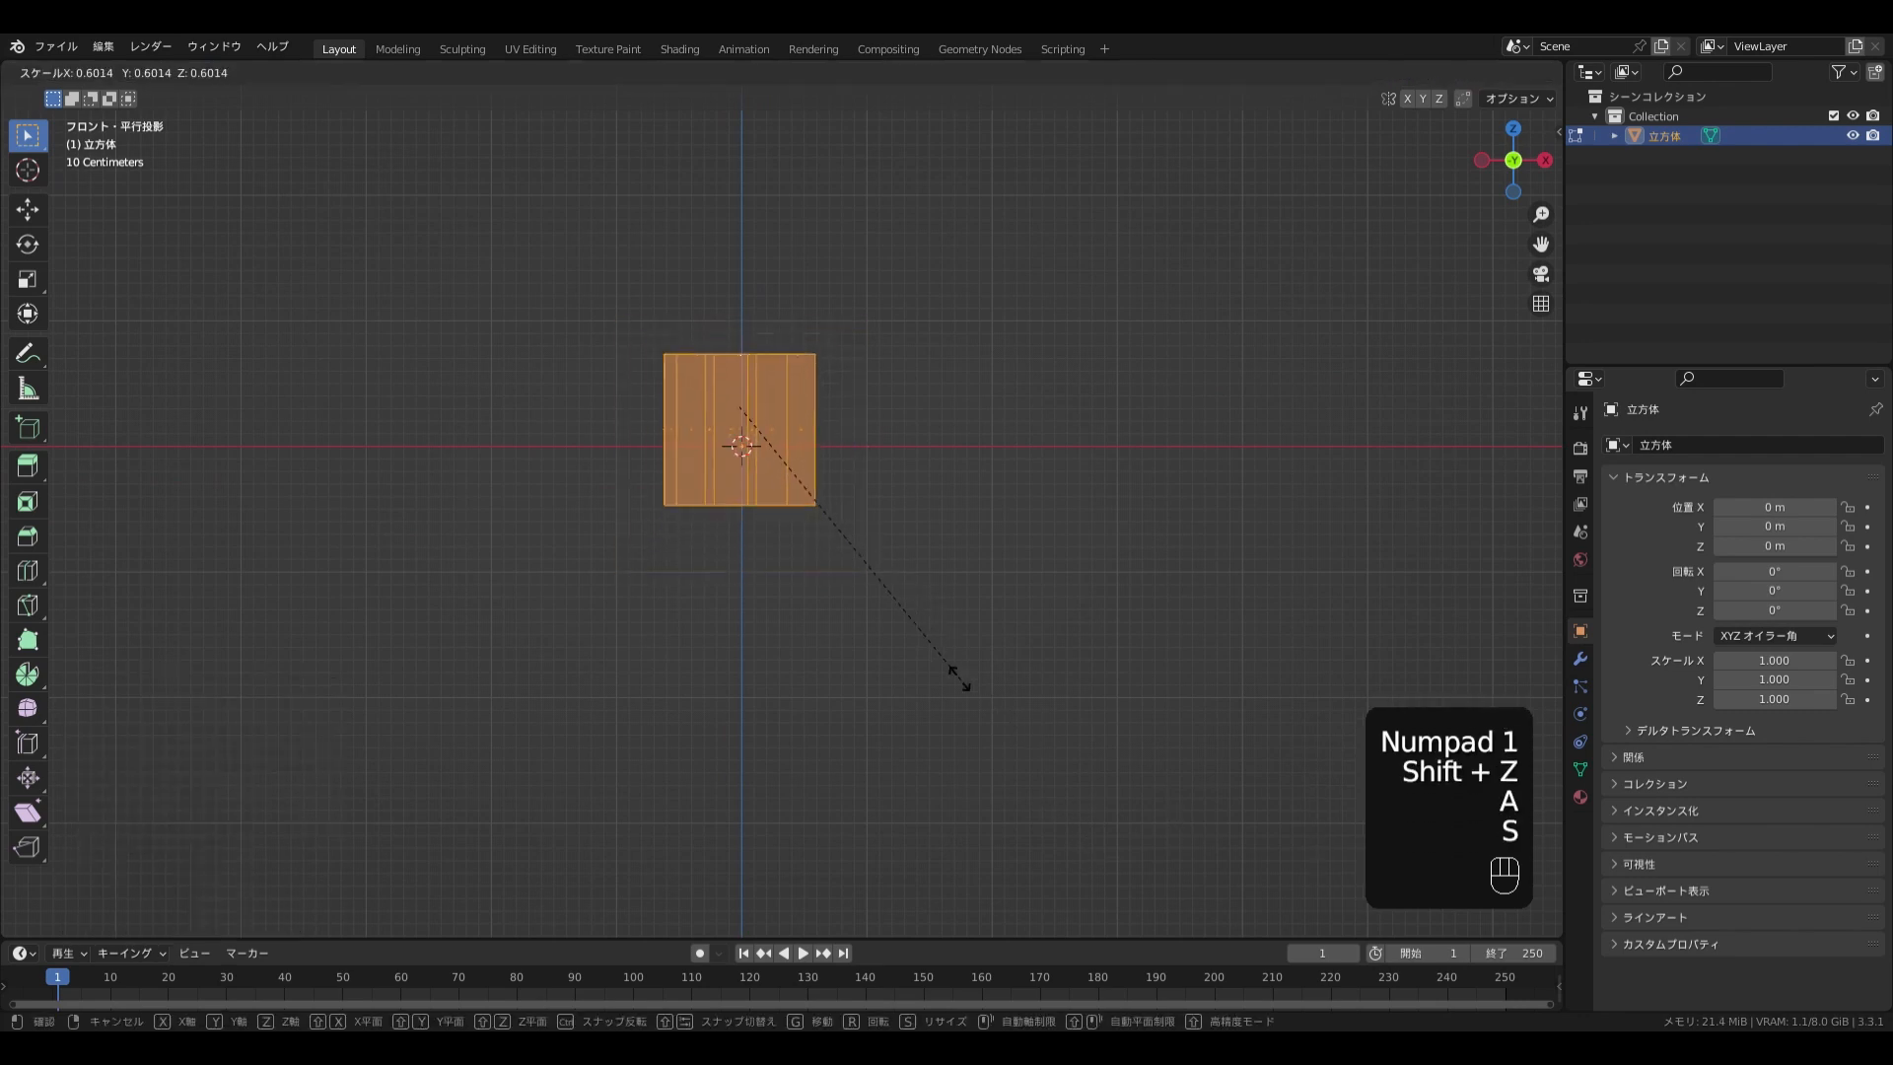
right_click(912, 645)
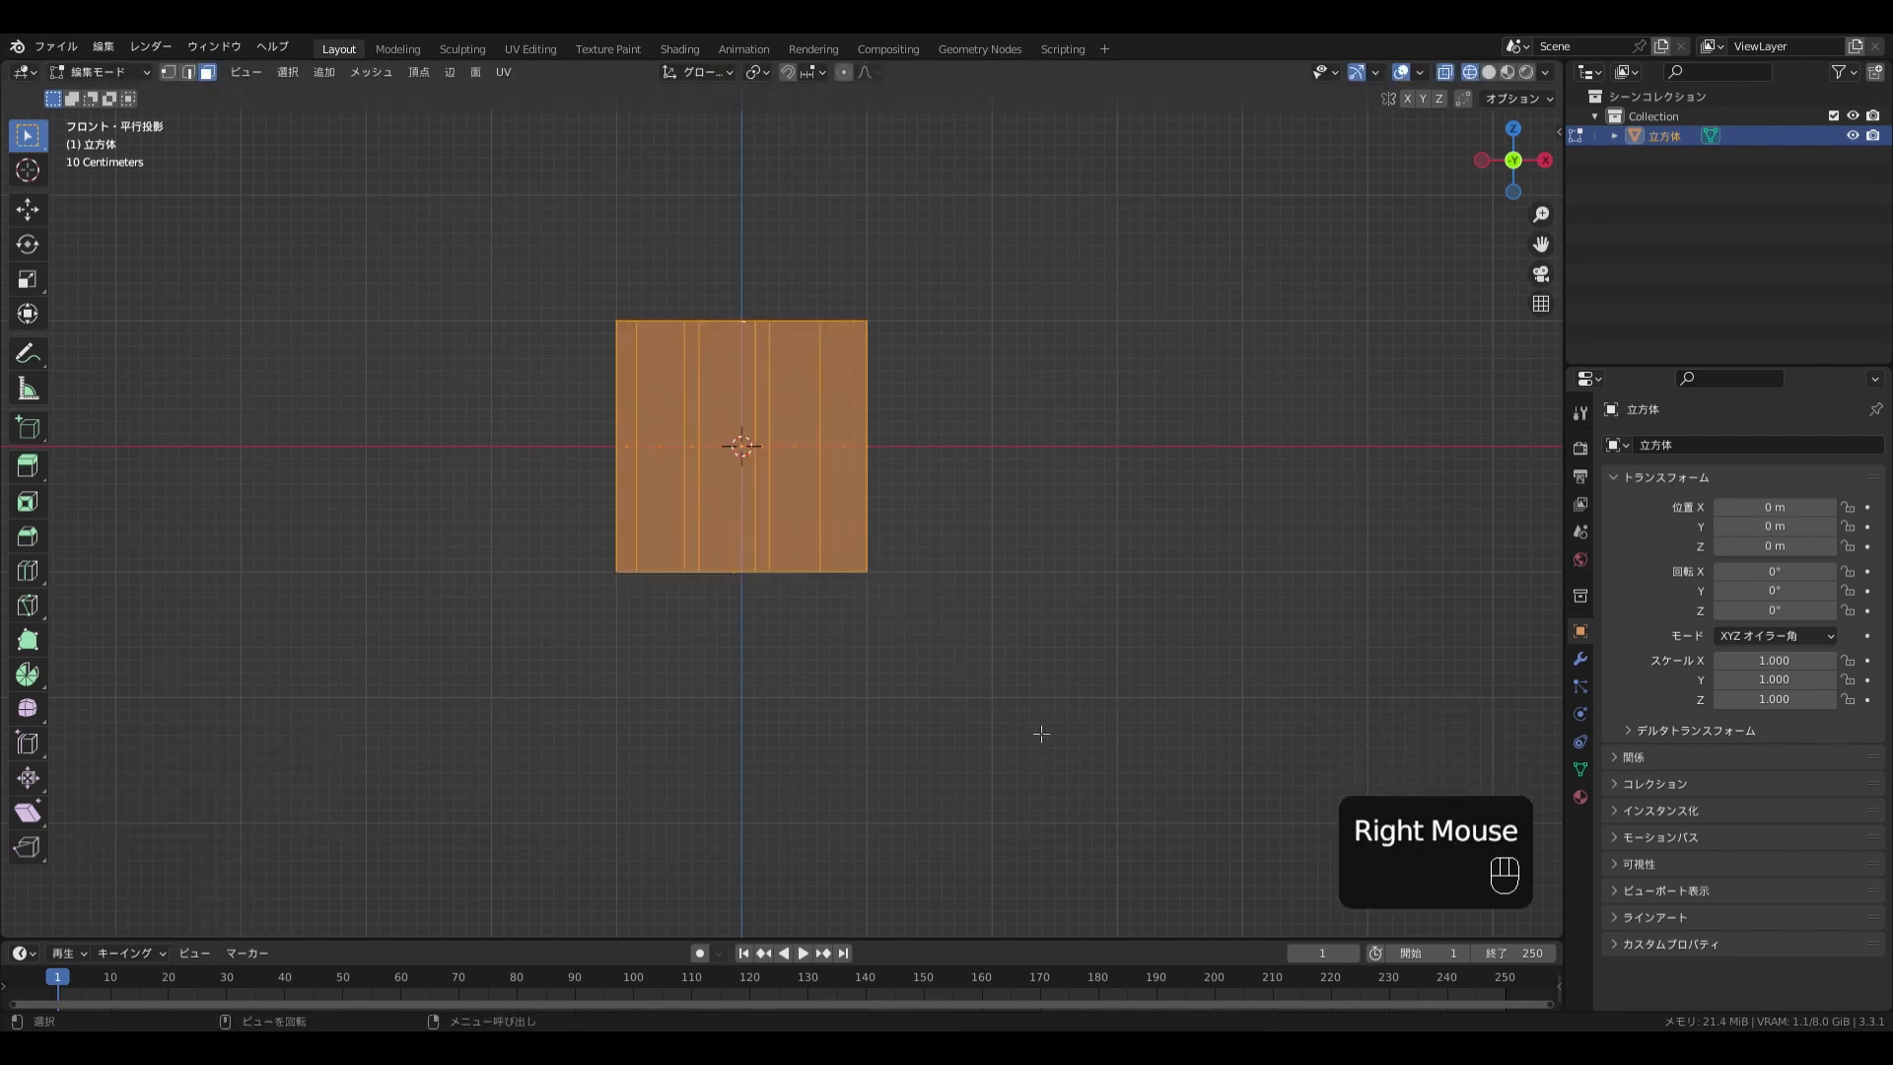
key(a)
key(s)
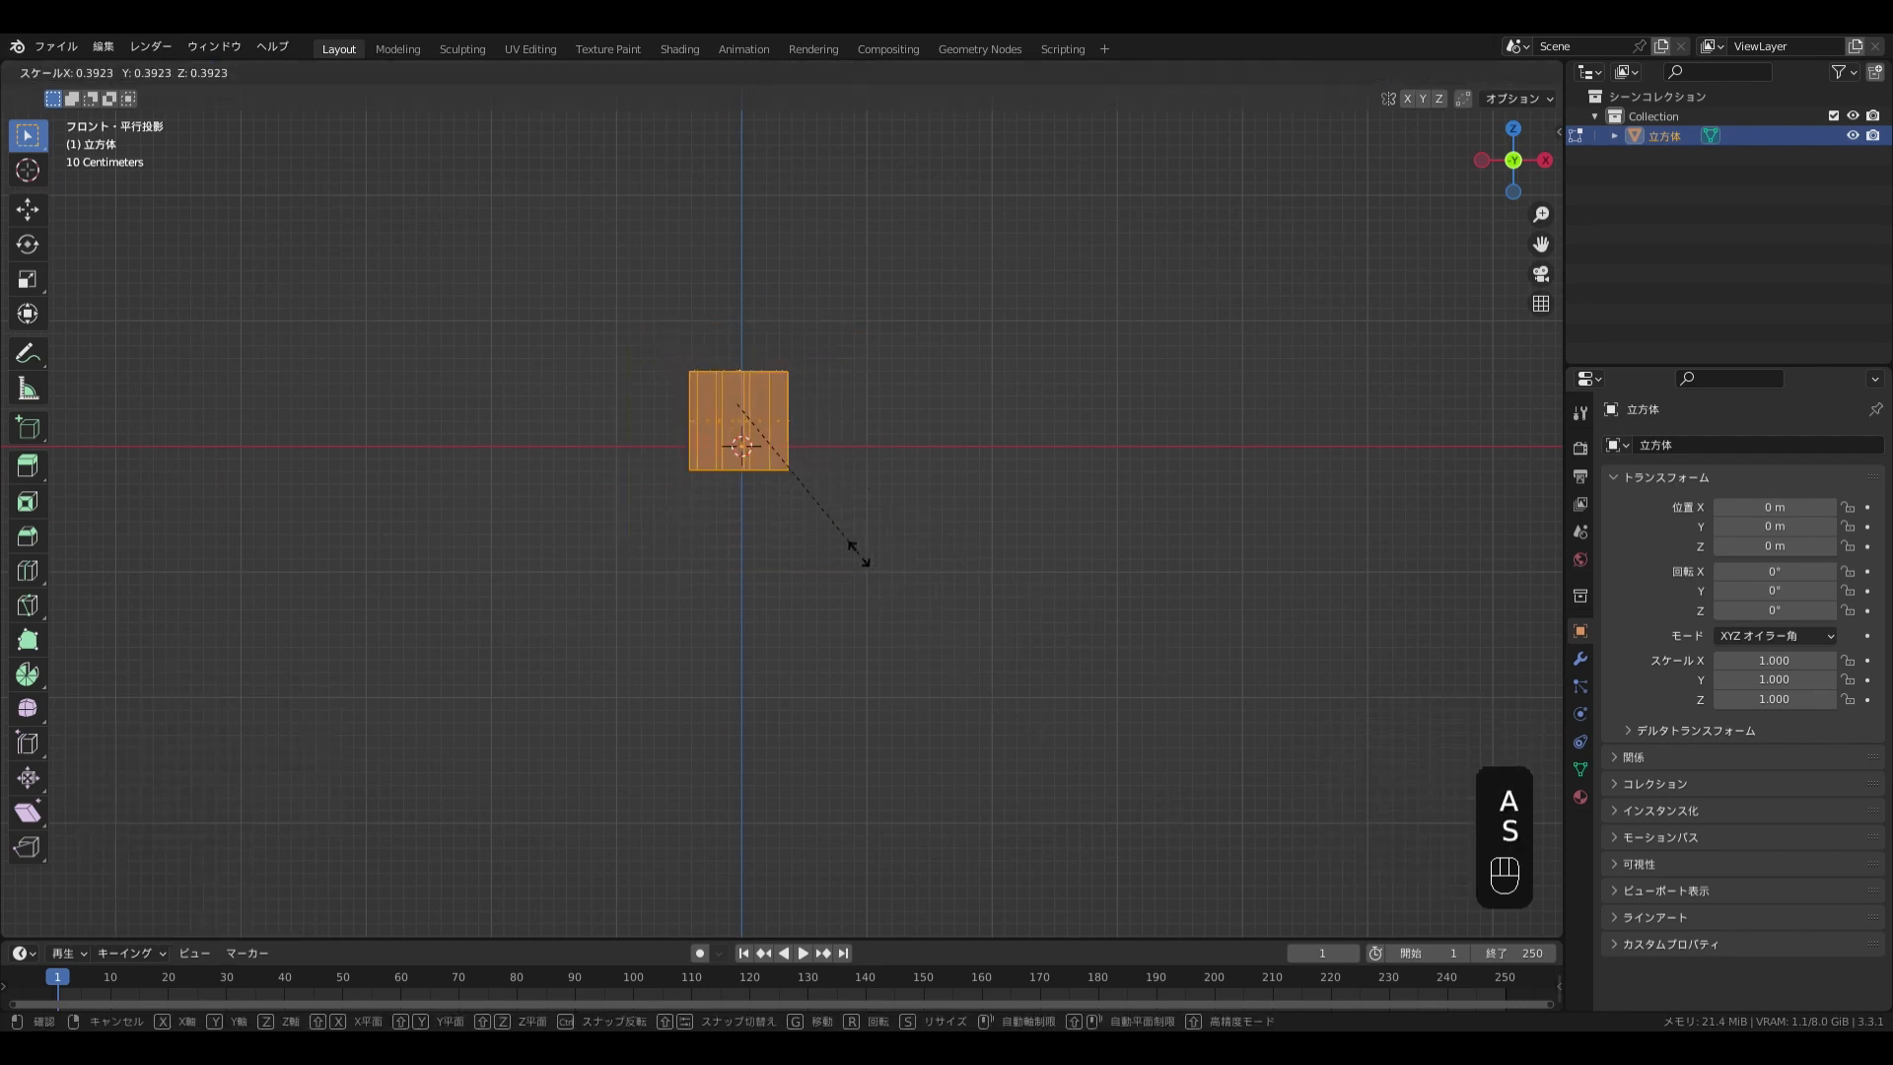
click(872, 568)
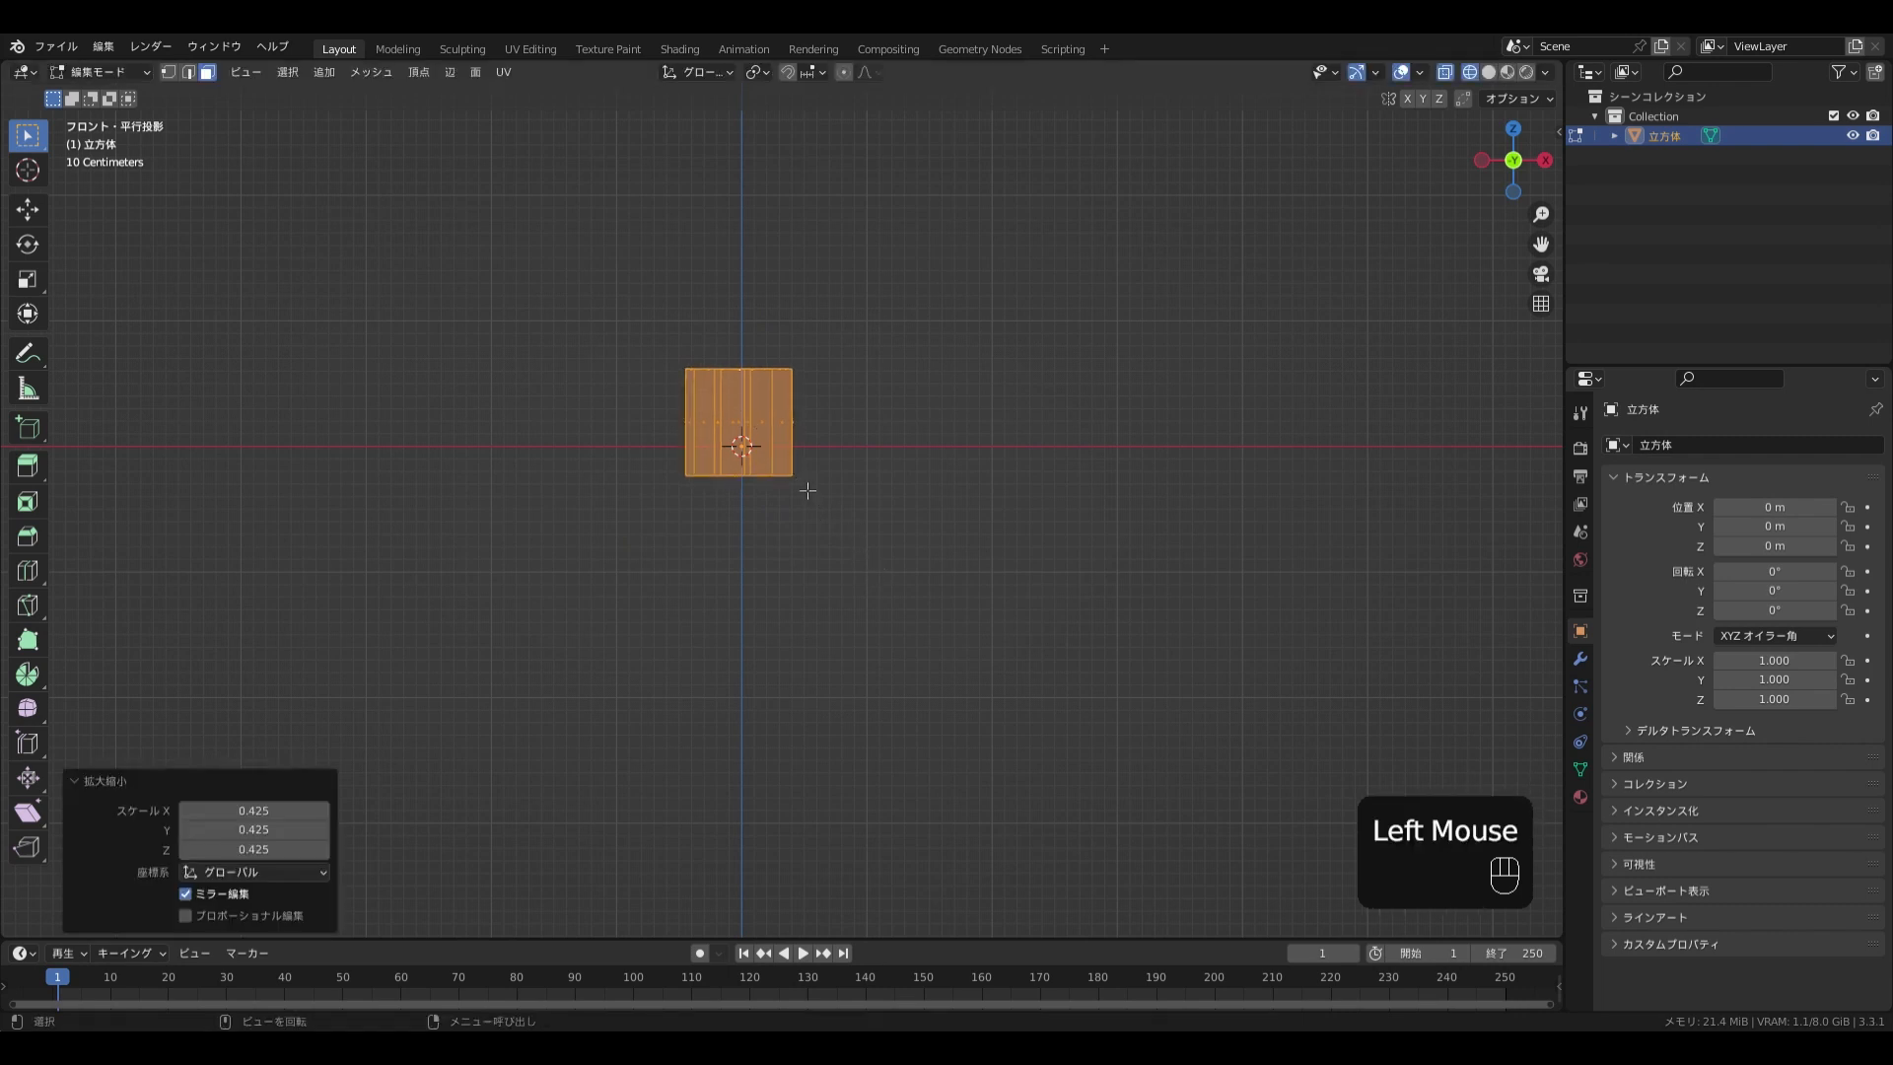
Move the block mesh away from the origin, about 2.45 m in X and -0.63 m in Z
key(g)
key(ctrl)
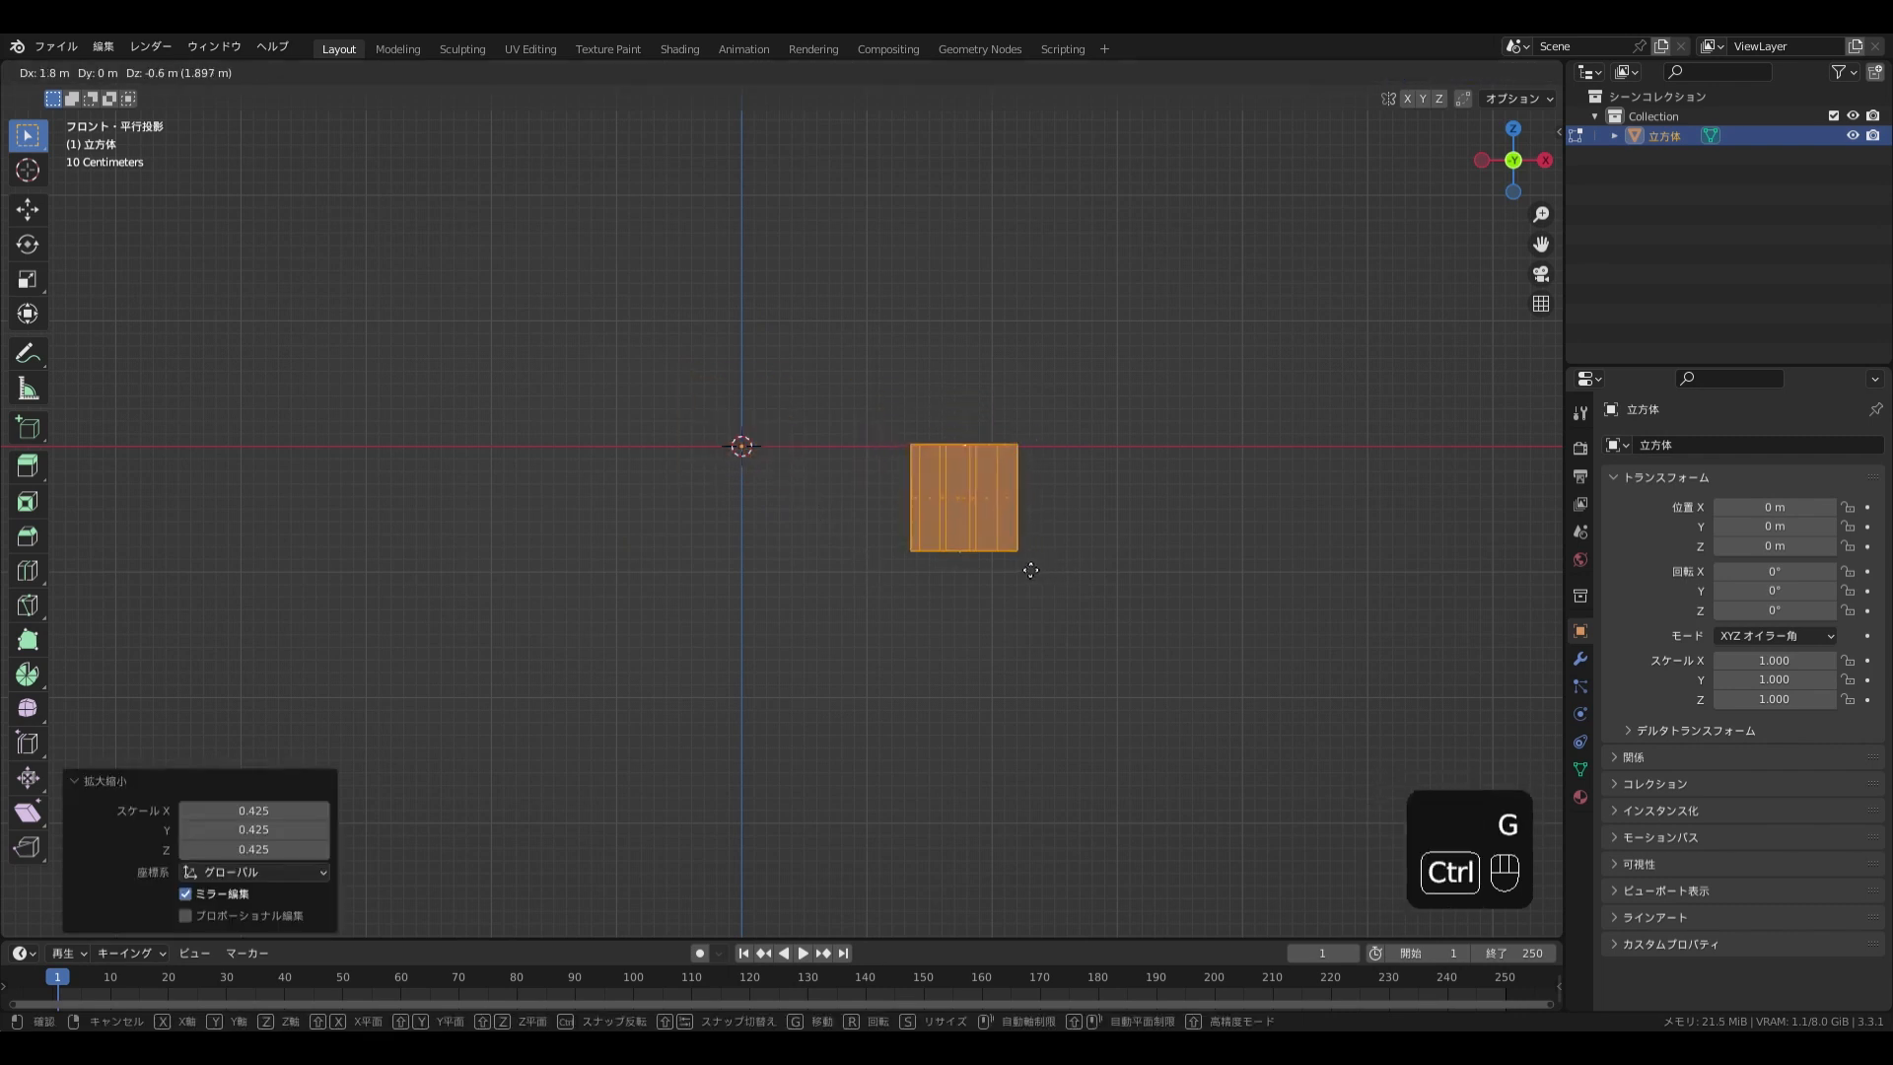
key(ctrl)
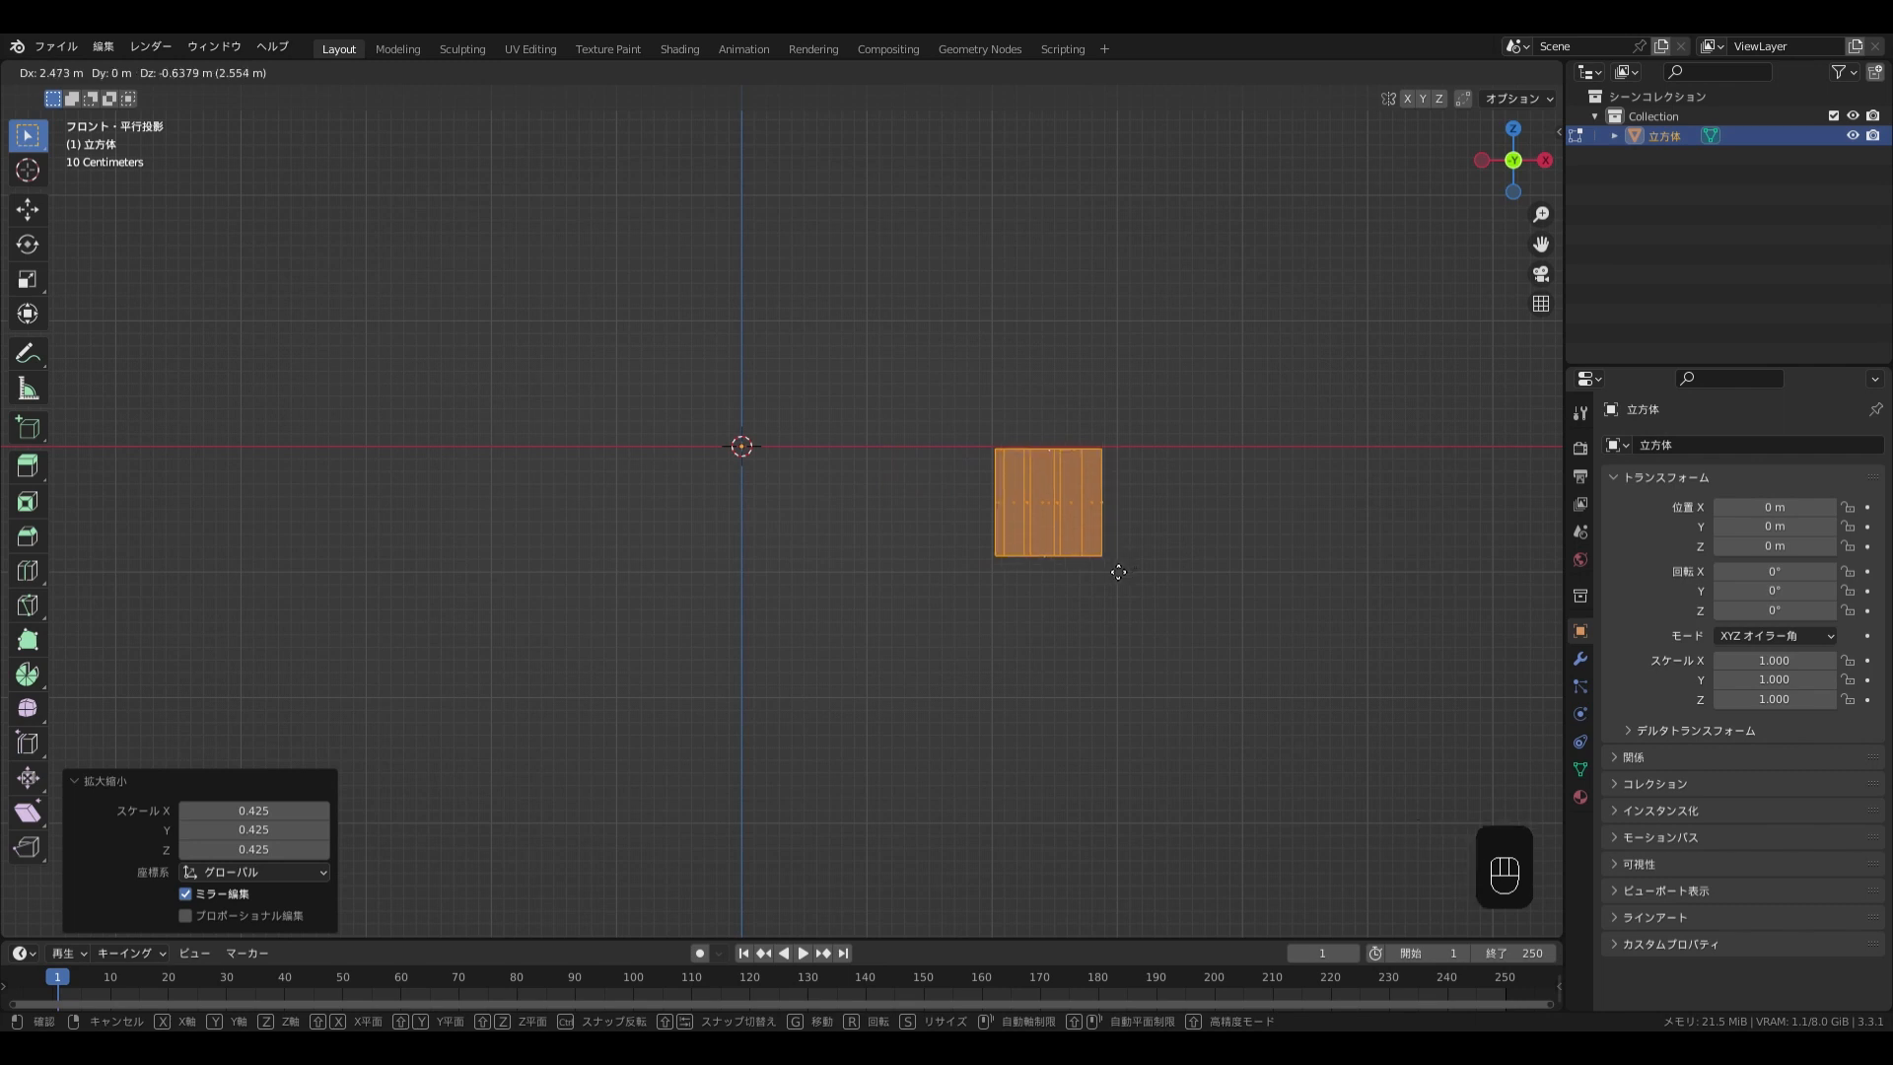
click(1117, 572)
Shift the block mesh back toward the origin by about 0.44 m along the X axis
scroll(1103, 578, down, 2)
shift+middle_drag(1052, 710, 929, 637)
scroll(930, 638, up, 2)
key(g)
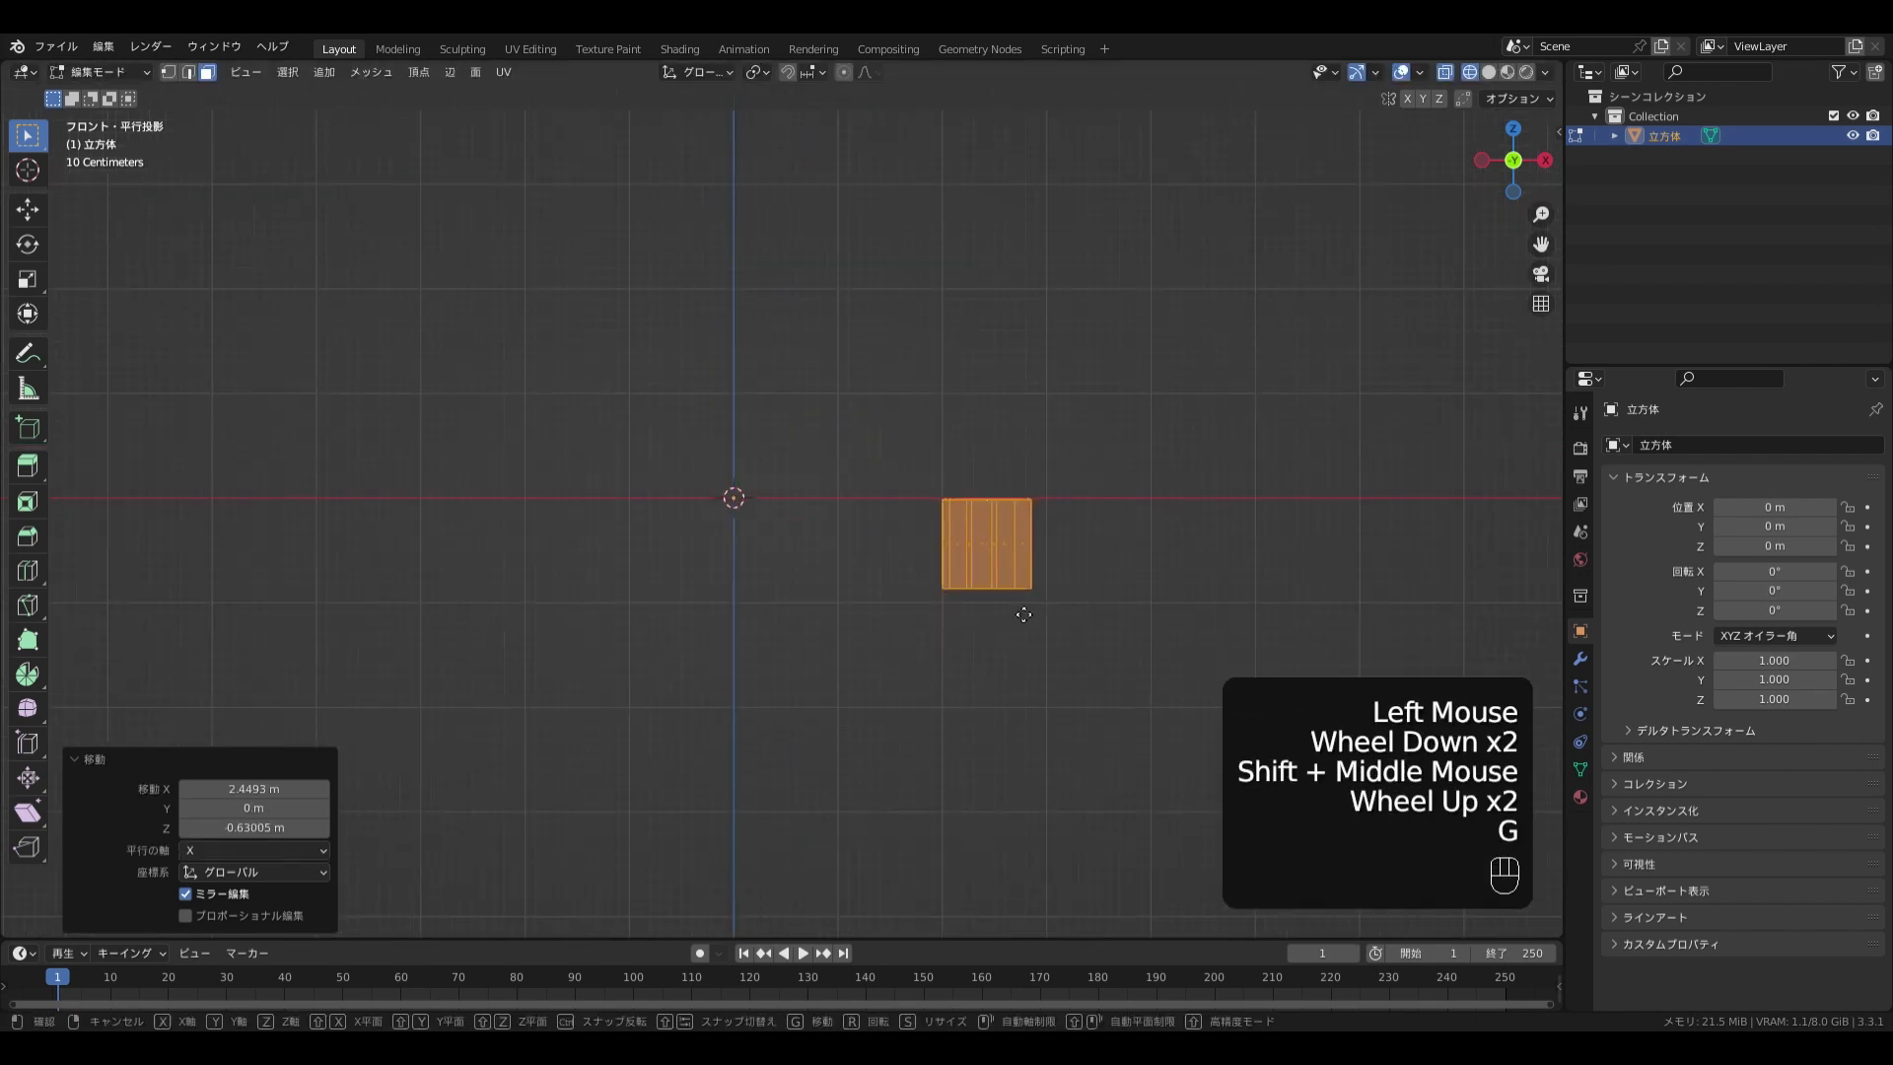
key(x)
click(966, 638)
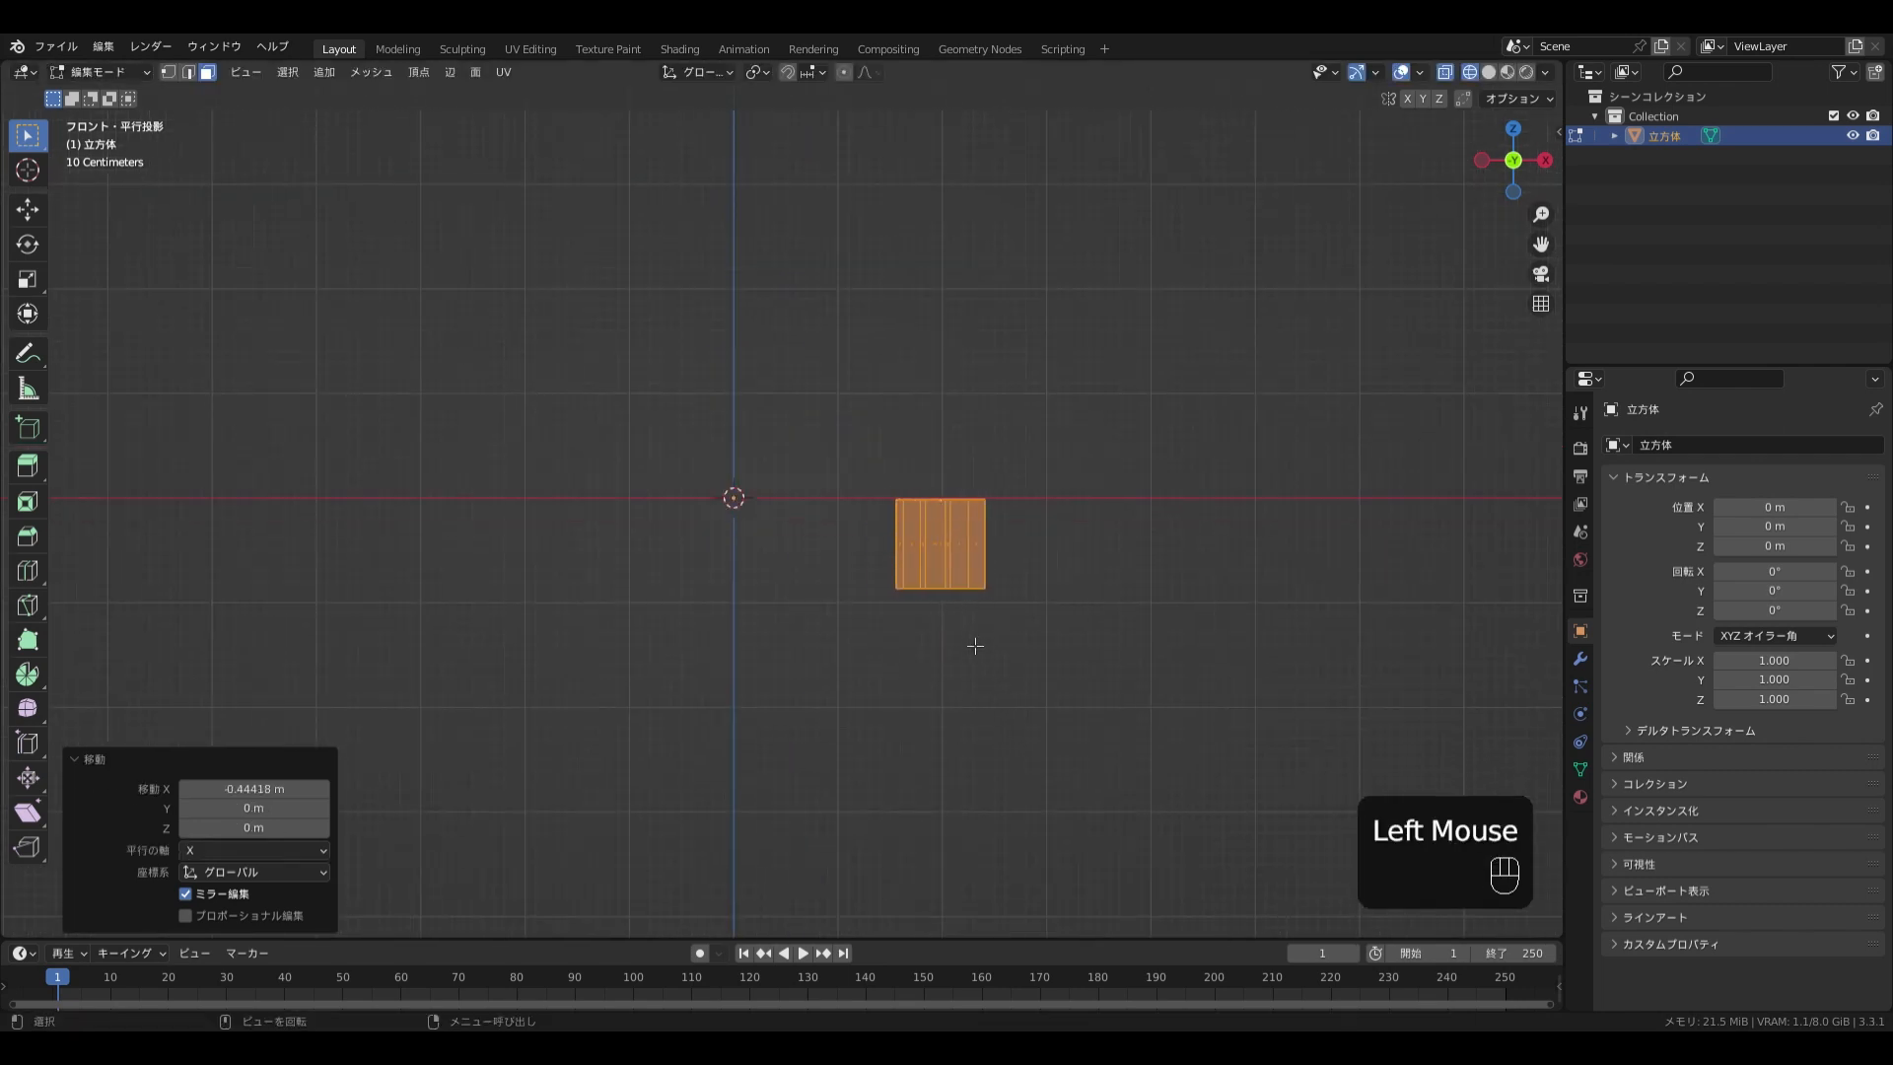
Return to solid shading and triangulate the inset face on top of the block
mouse_move(975, 645)
middle_down()
mouse_move(957, 596)
mouse_move(971, 538)
mouse_move(954, 596)
middle_up()
scroll(981, 573, up, 3)
key(shift+z)
click(981, 558)
right_click(954, 595)
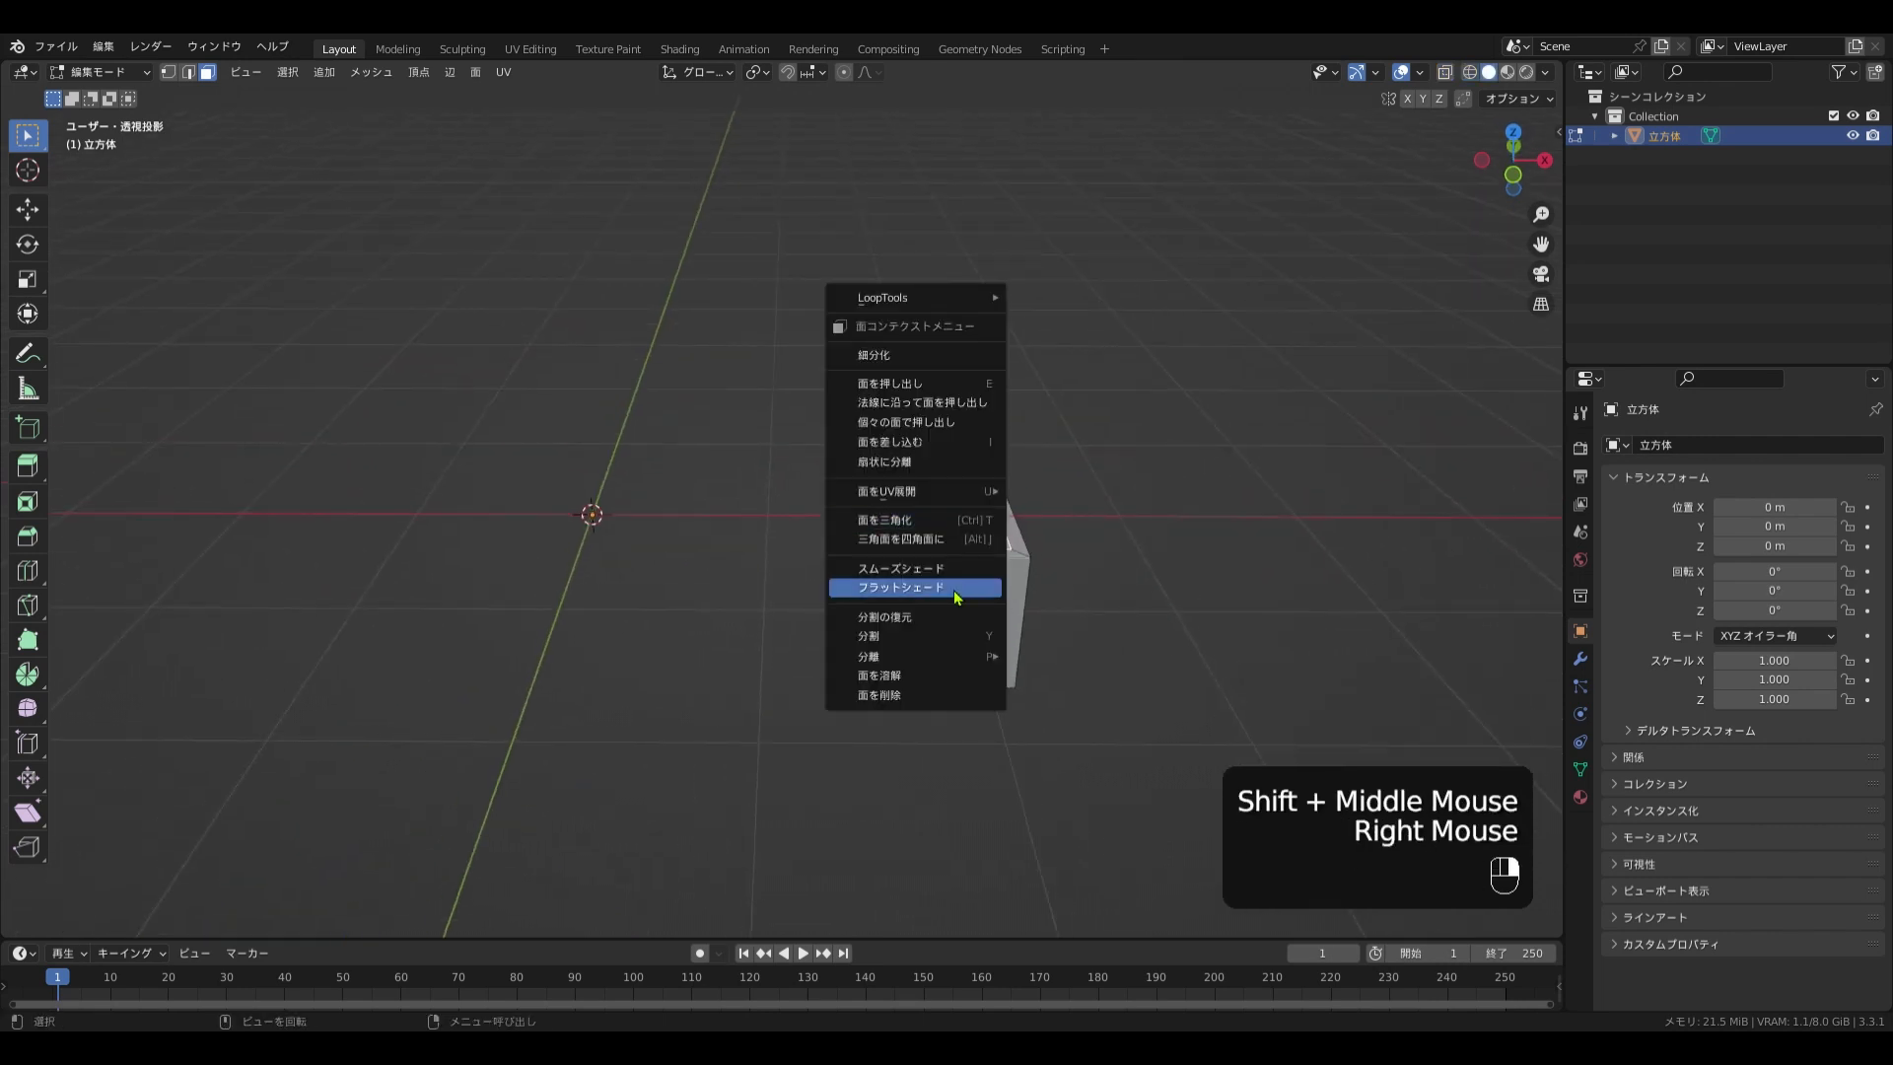
click(948, 520)
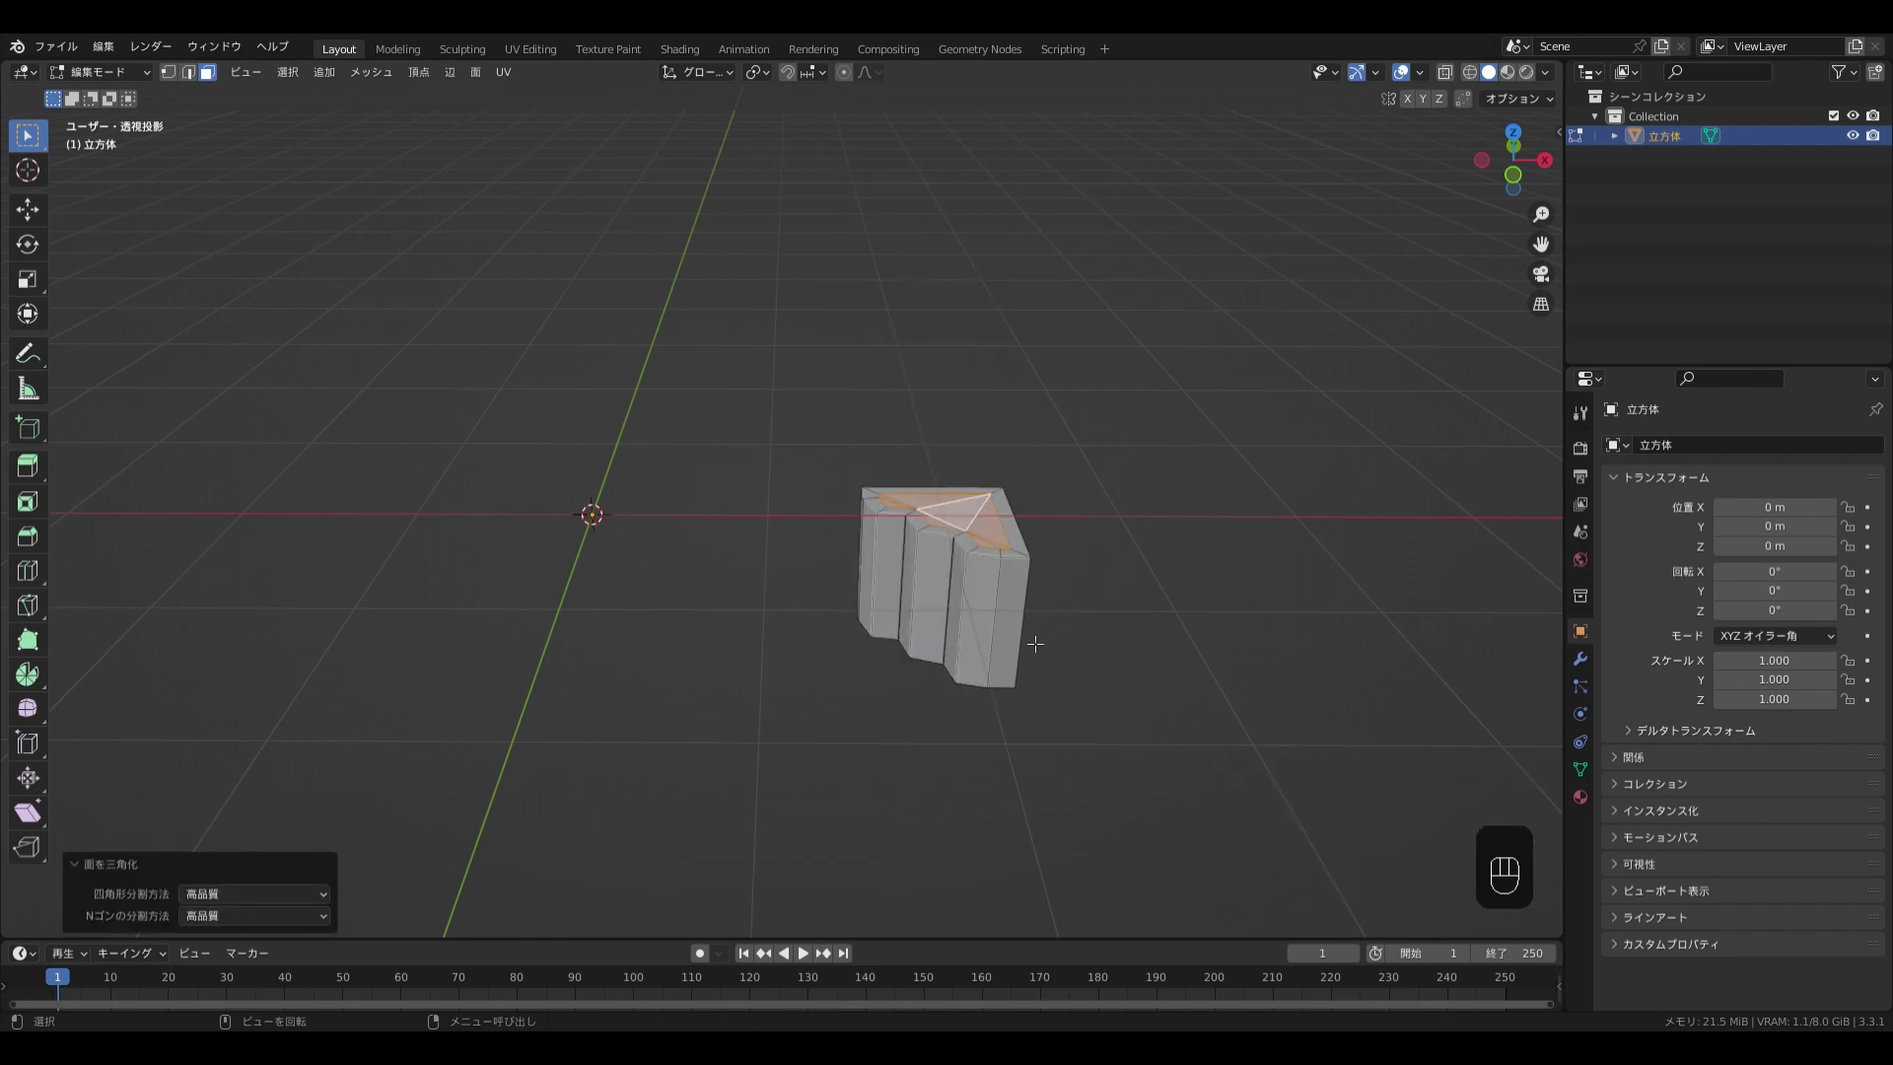
Spin the inset top faces 90° around the Y axis in 12 steps, centred on the origin
key(KP_1)
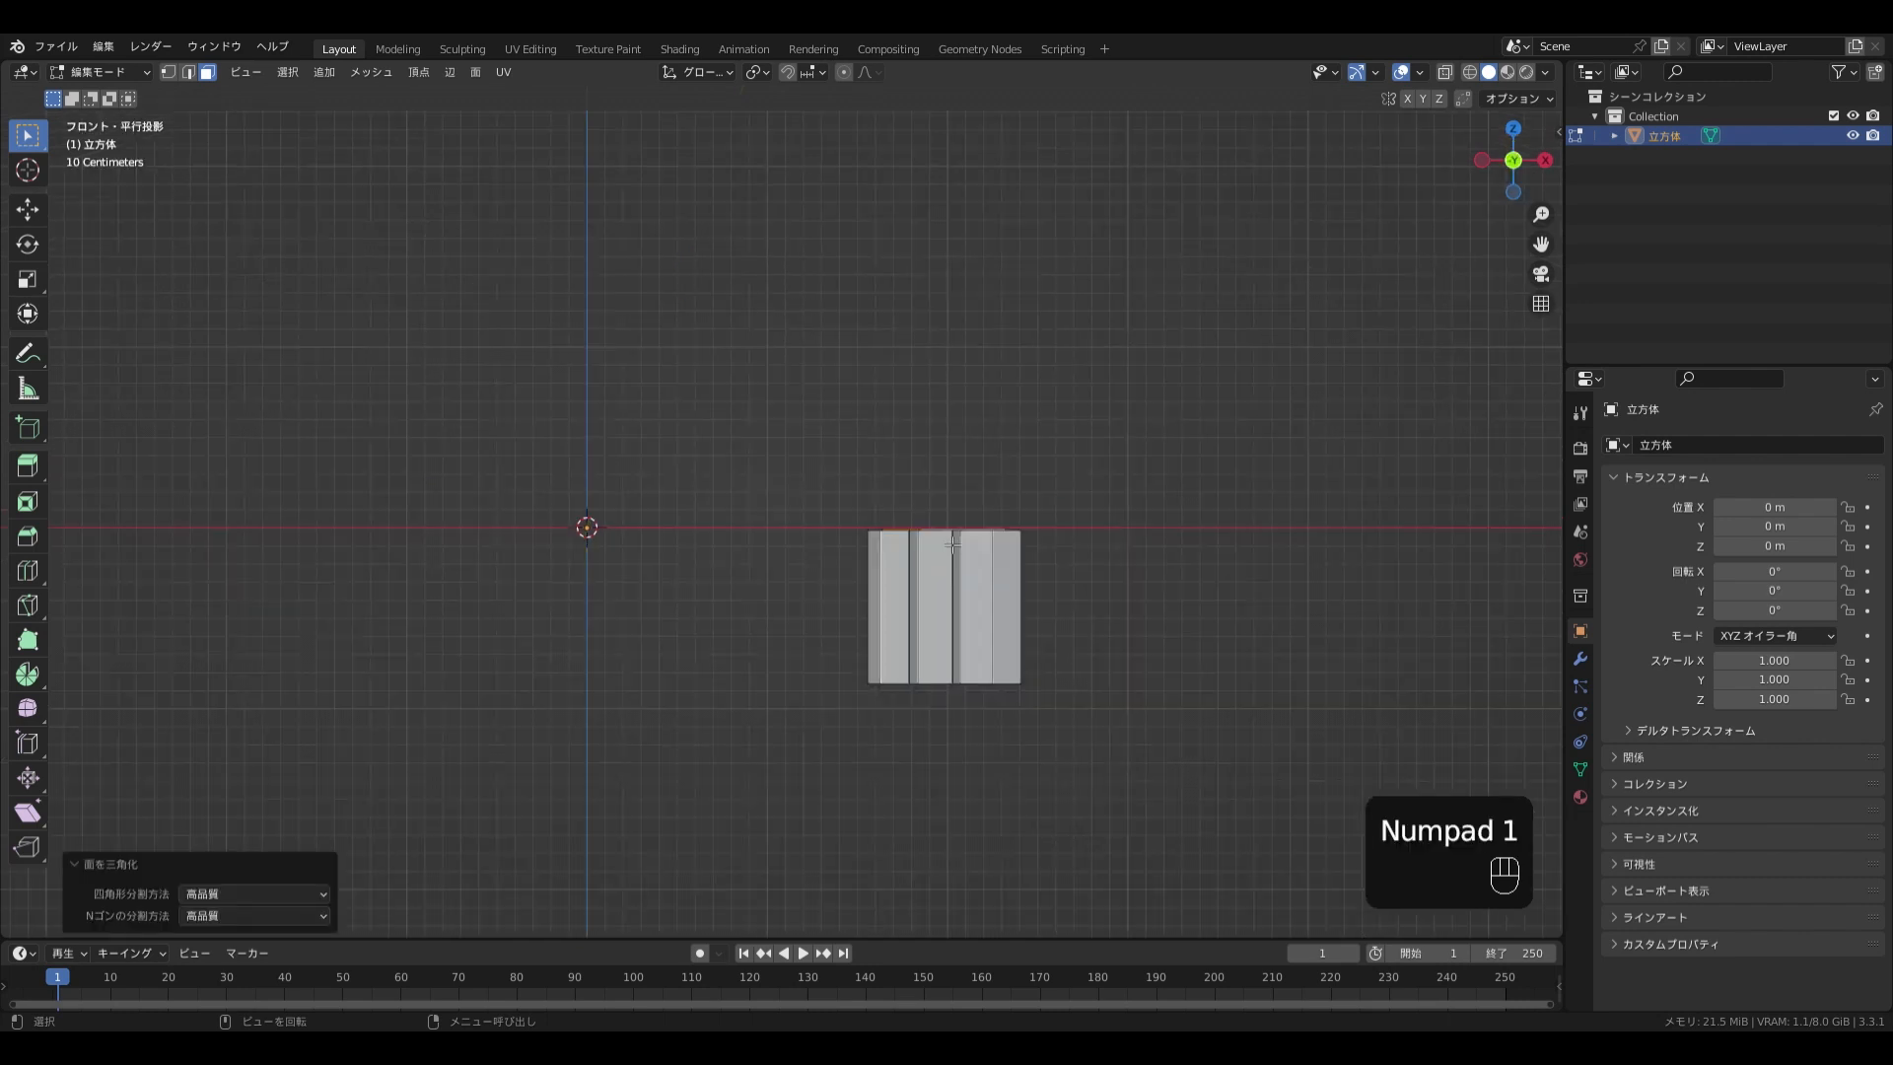
scroll(768, 592, down, 2)
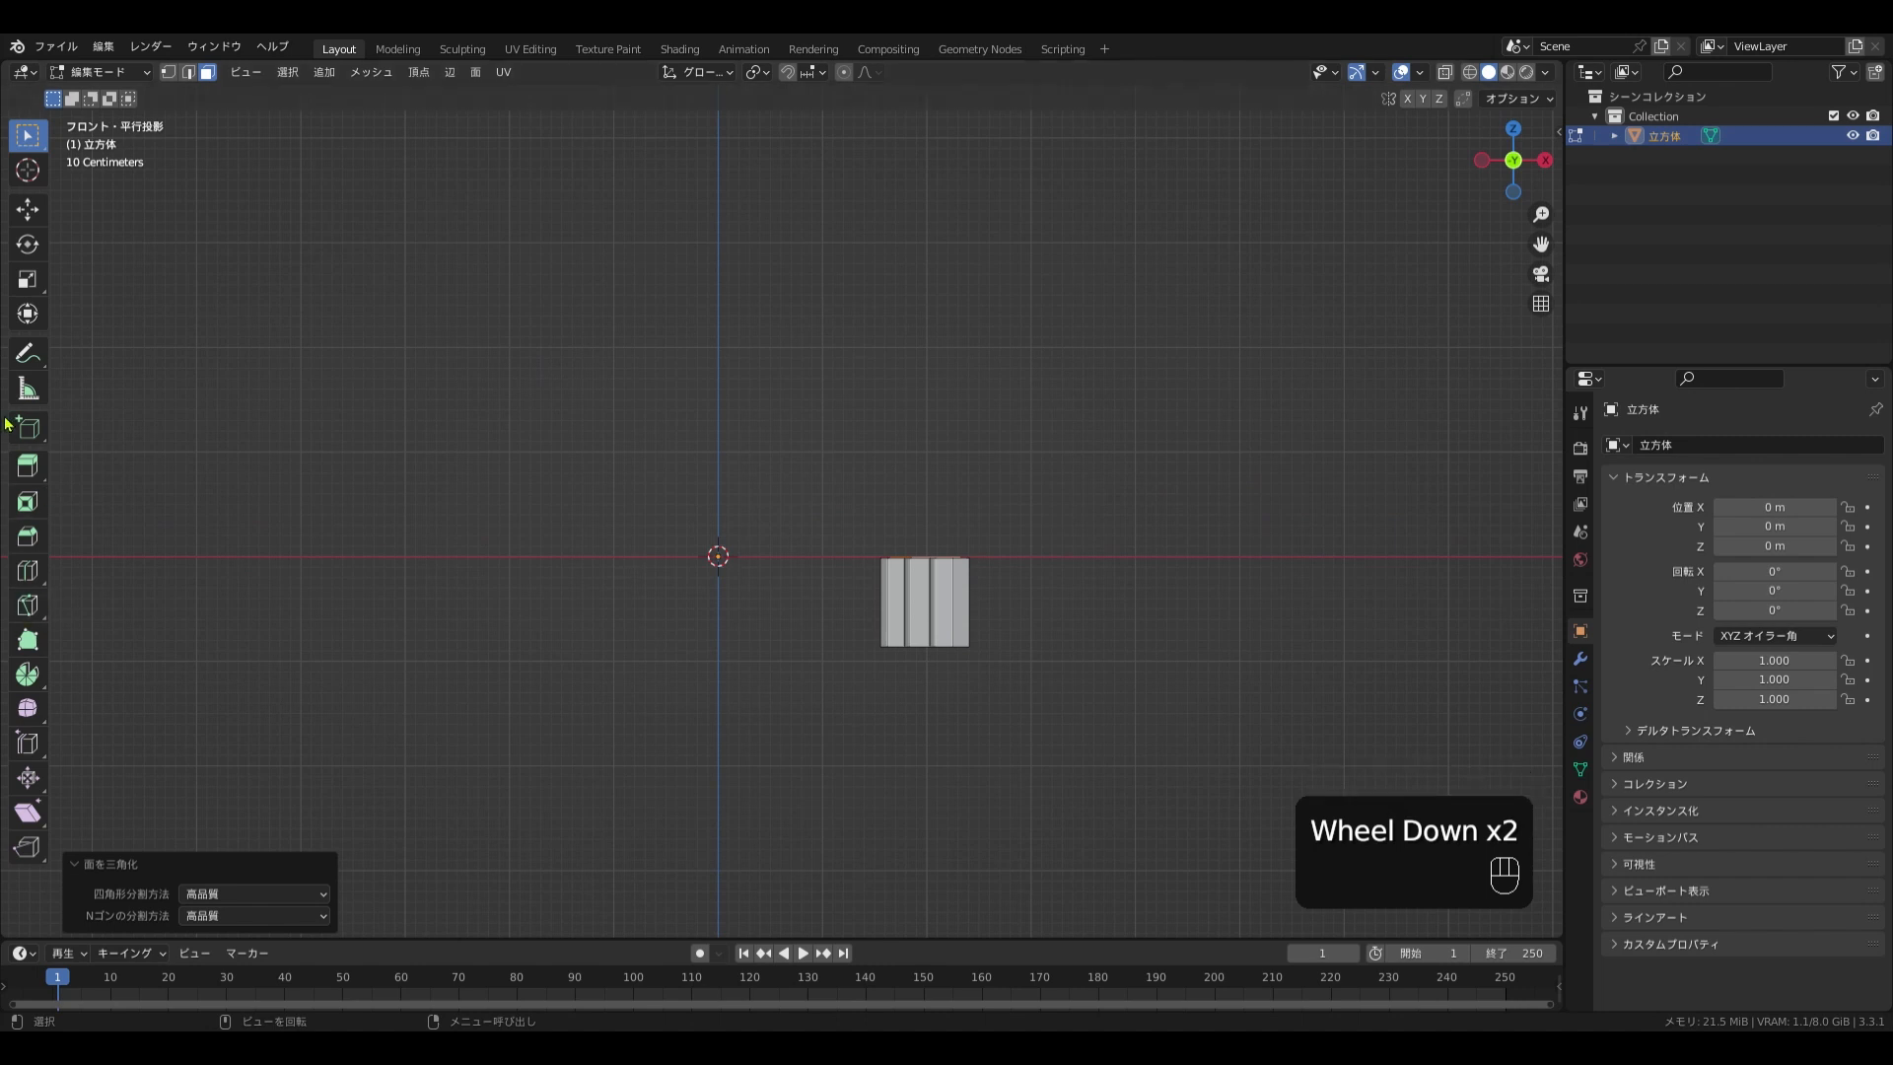
click(27, 674)
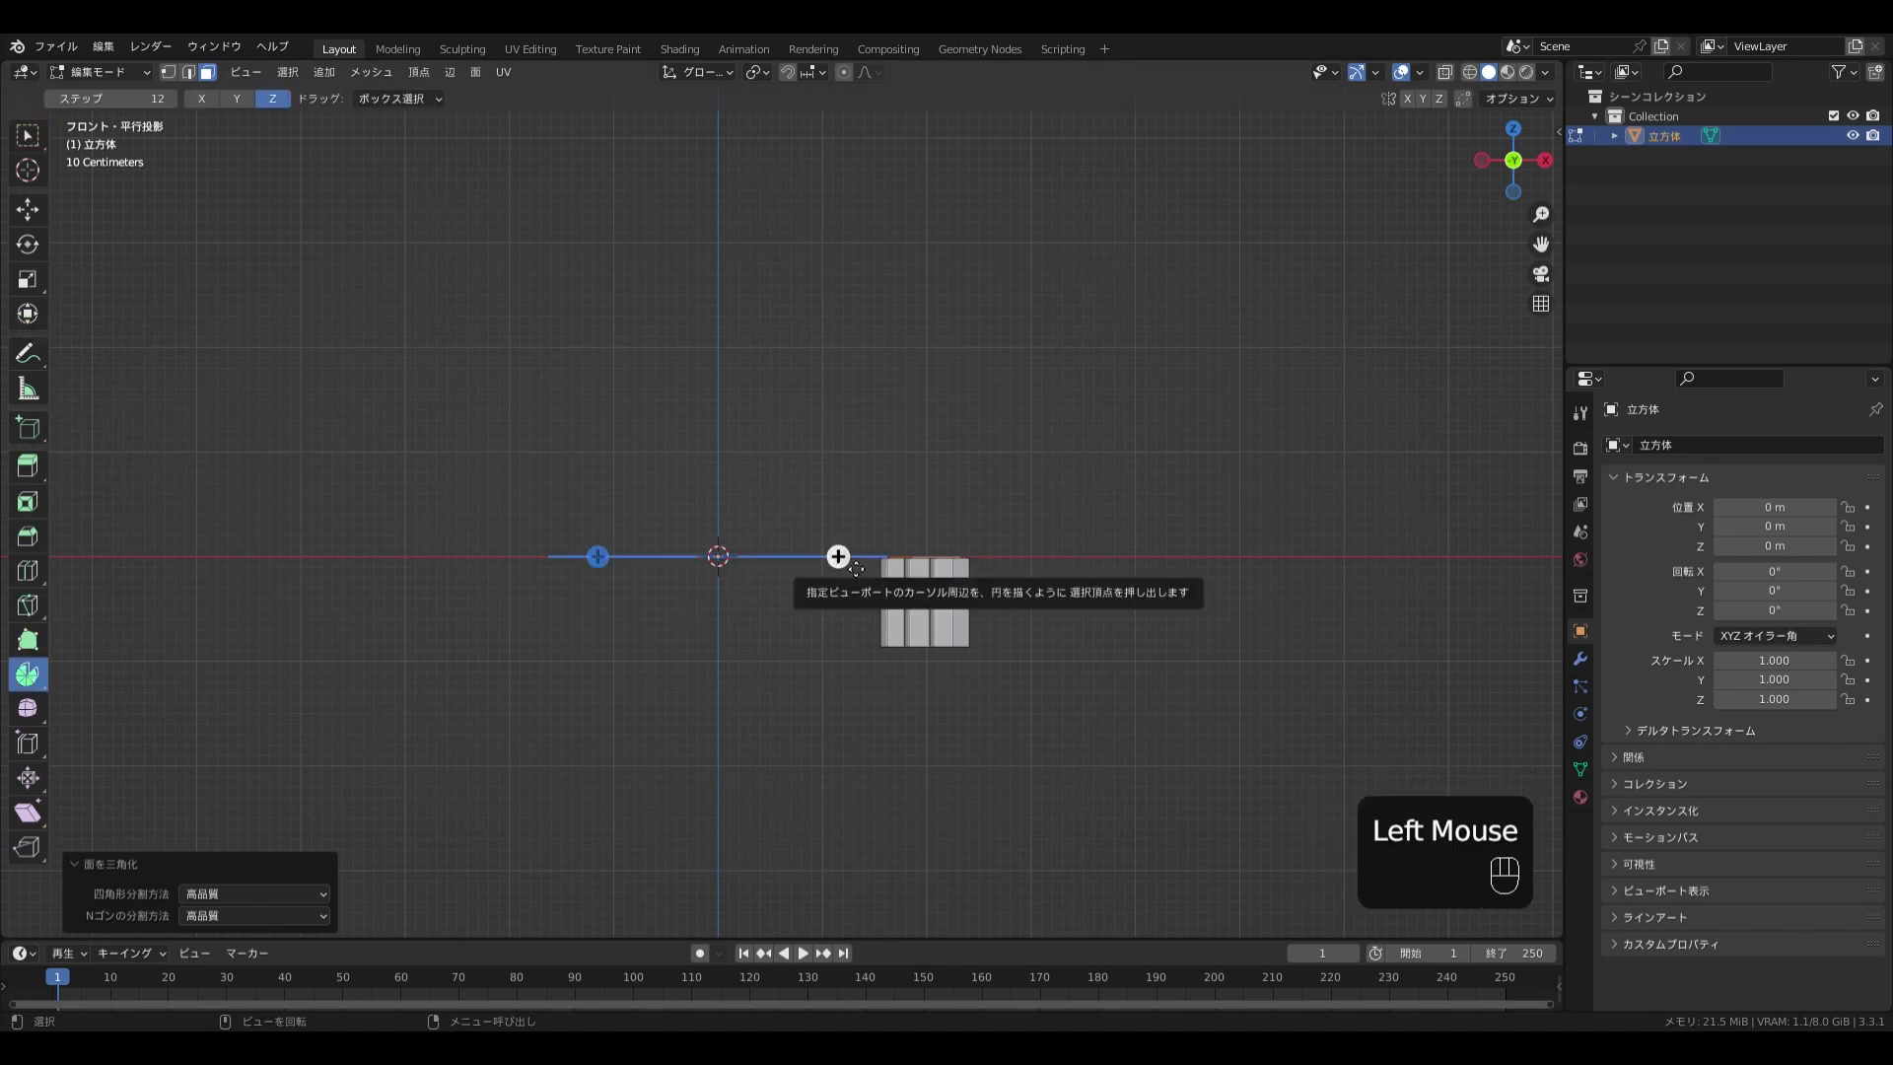
click(239, 94)
click(239, 97)
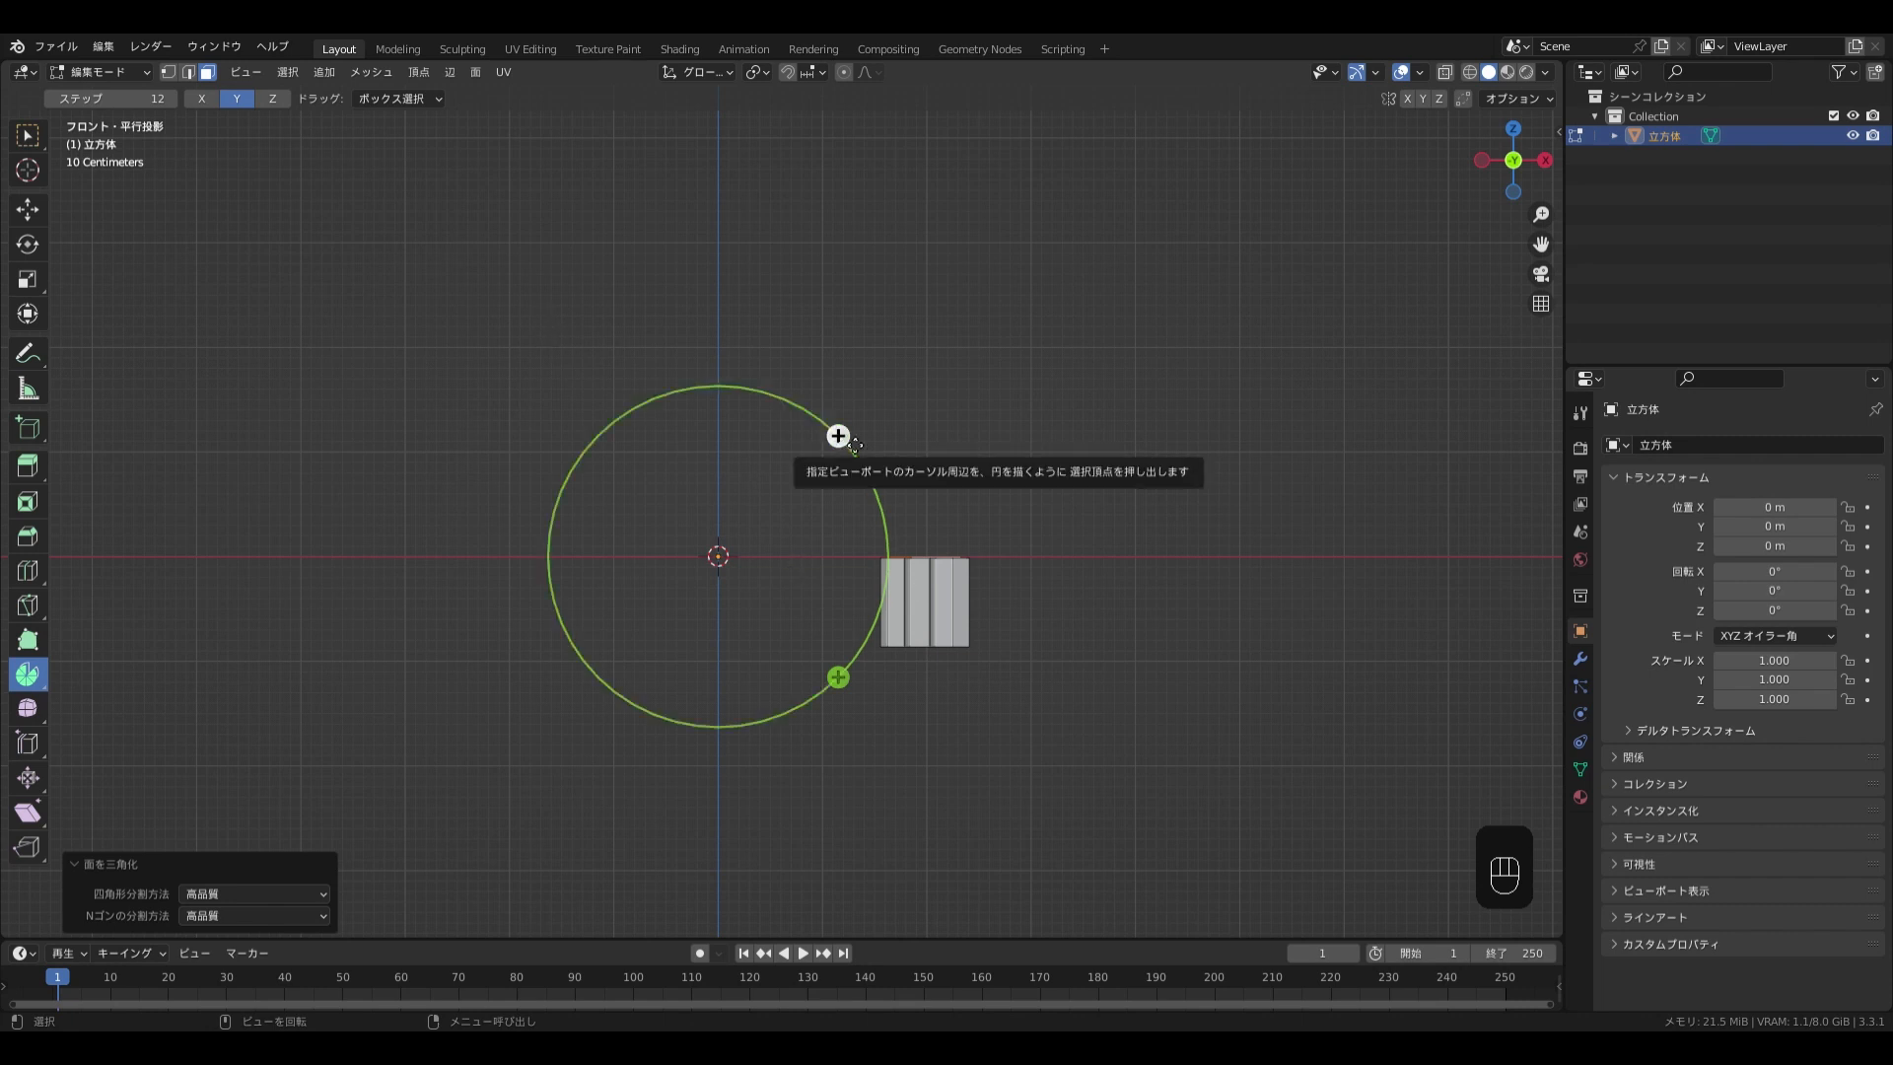
drag(838, 436, 524, 300)
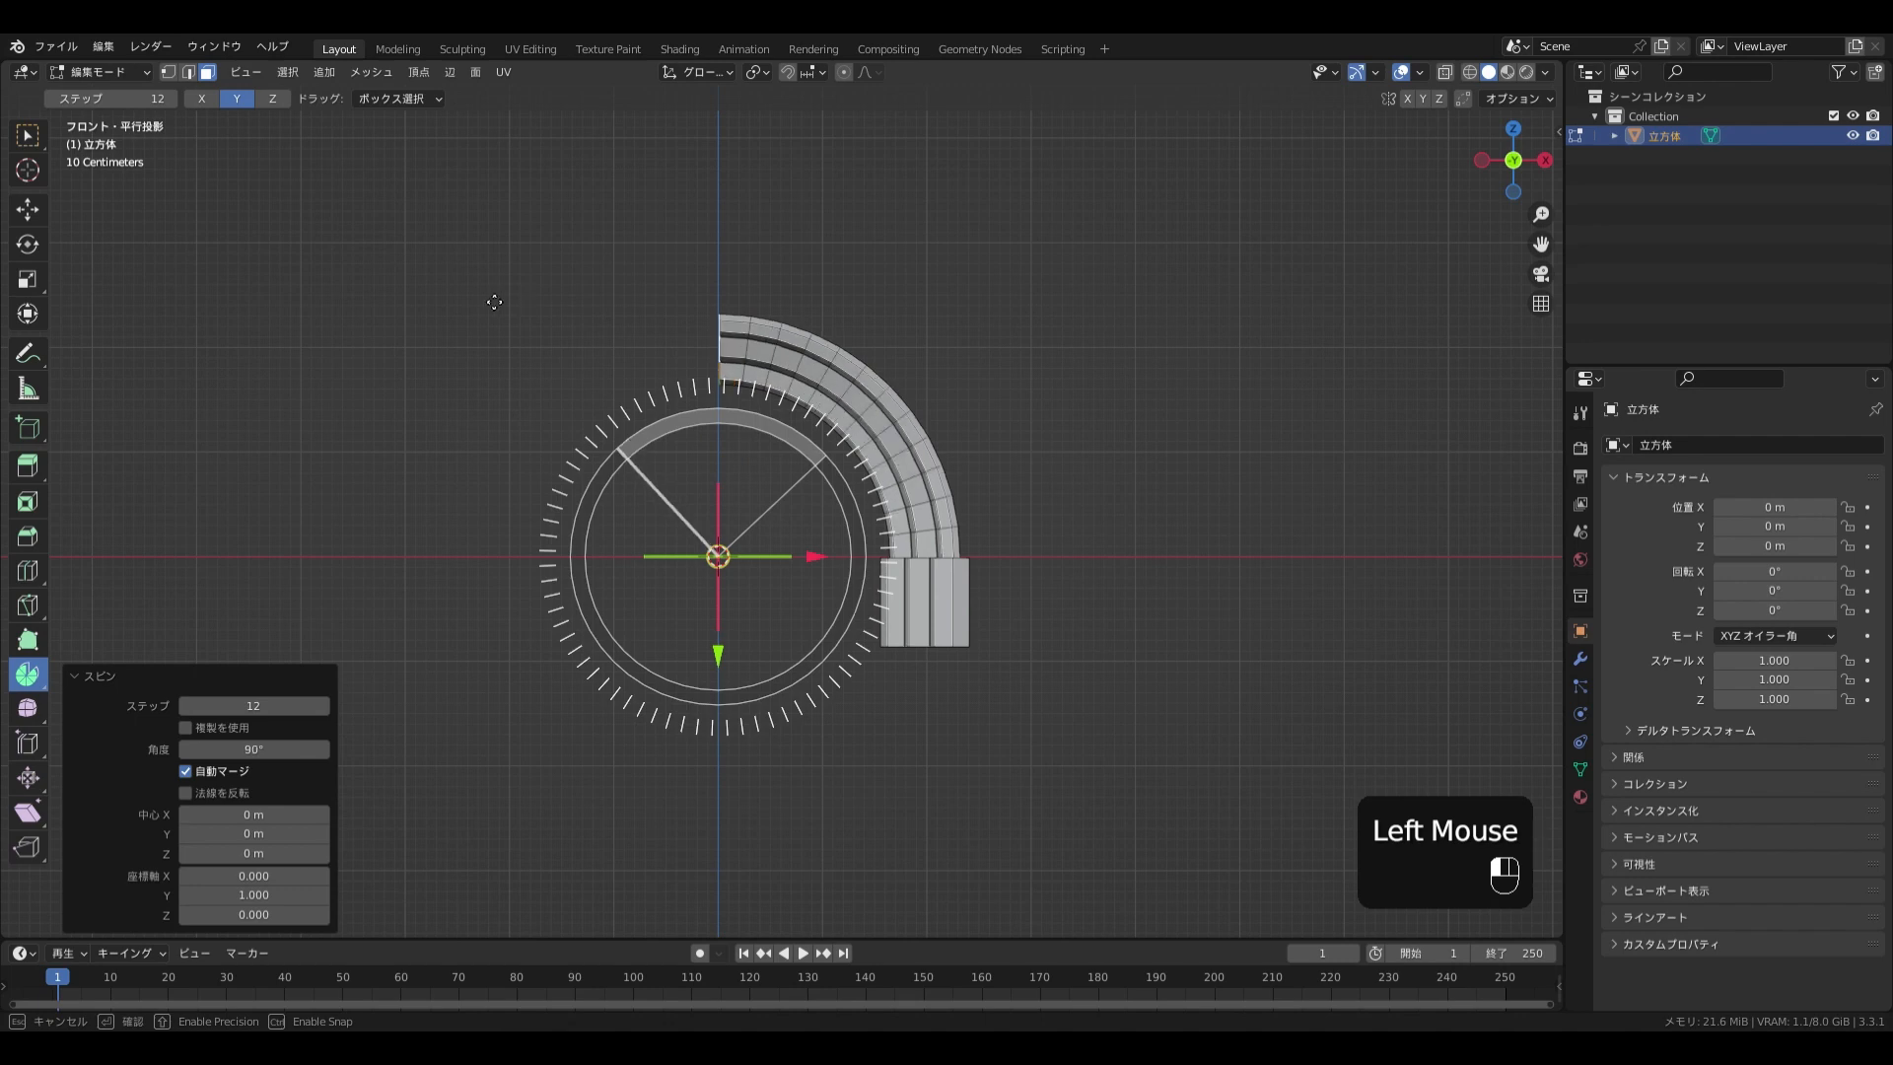
Delete the selected cap faces at the upper end of the spun arch
click(27, 135)
middle_drag(592, 443, 724, 451)
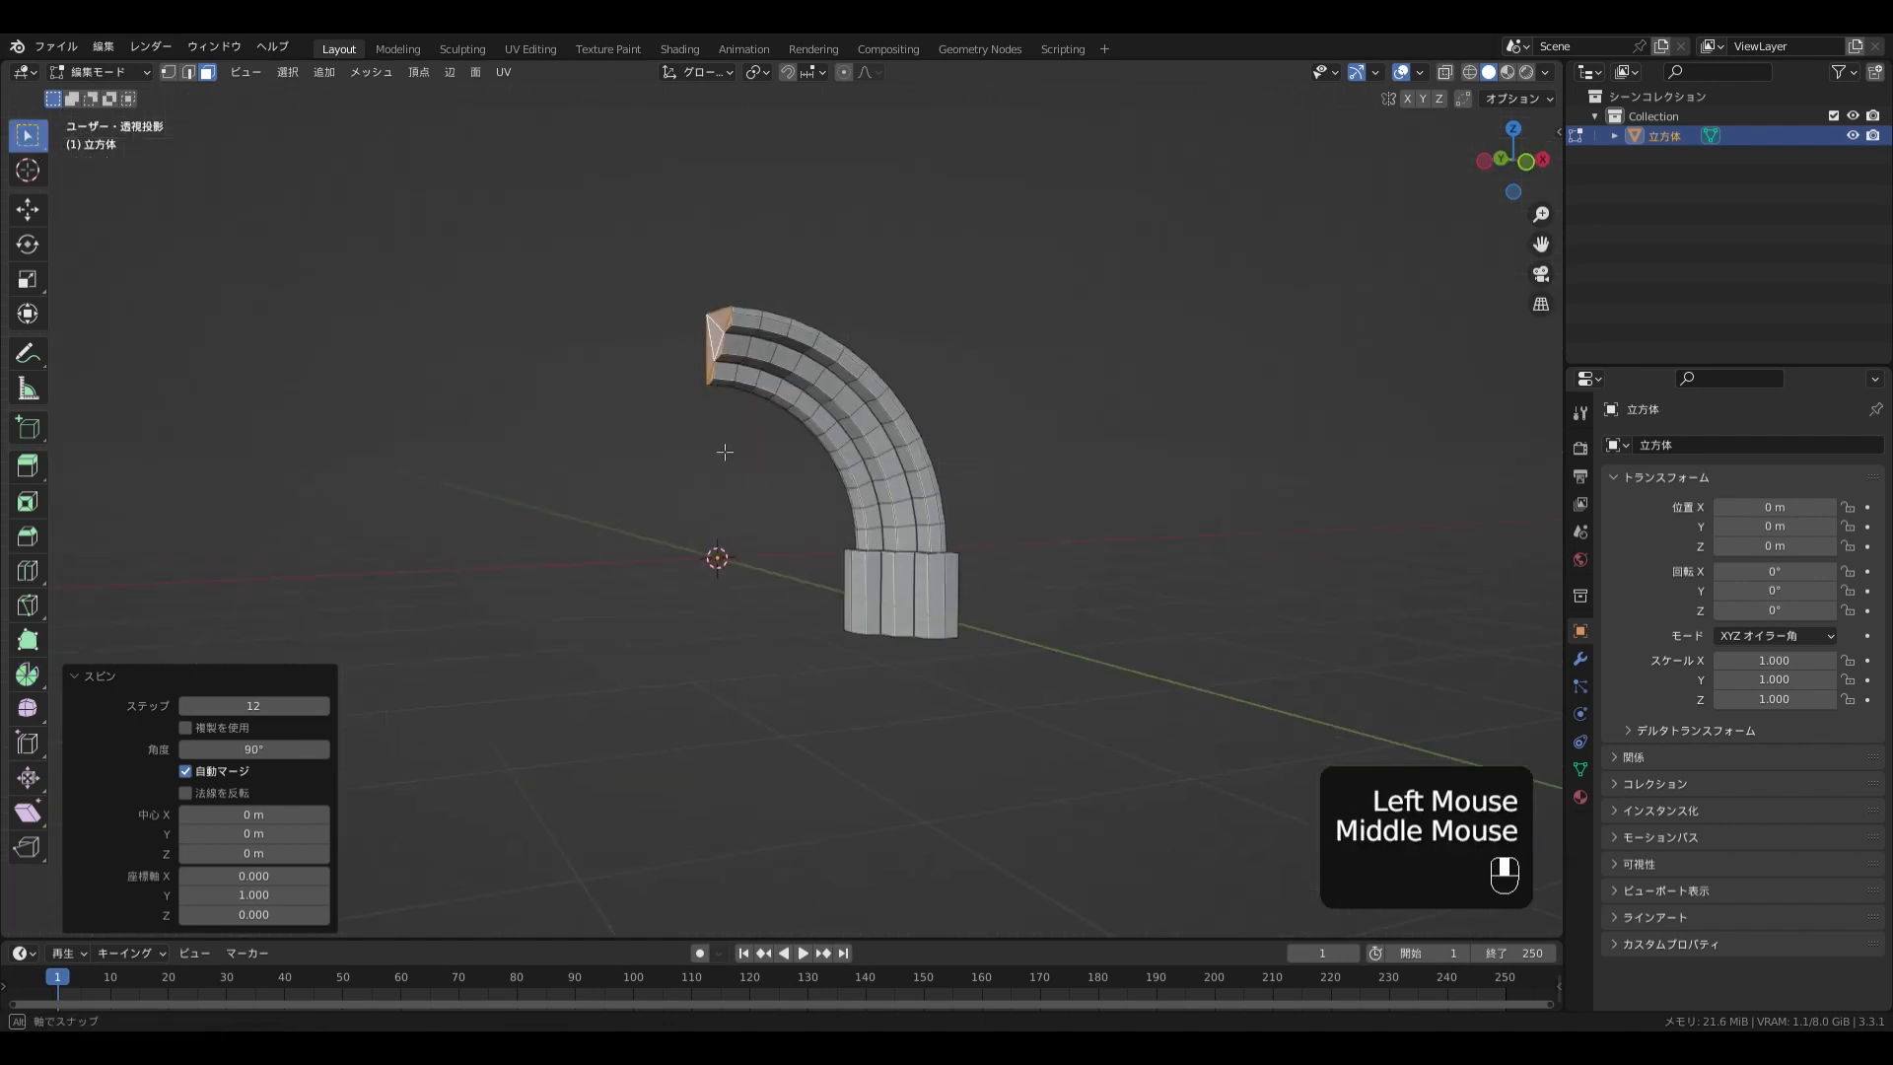
key(x)
click(741, 373)
middle_drag(746, 547, 736, 464)
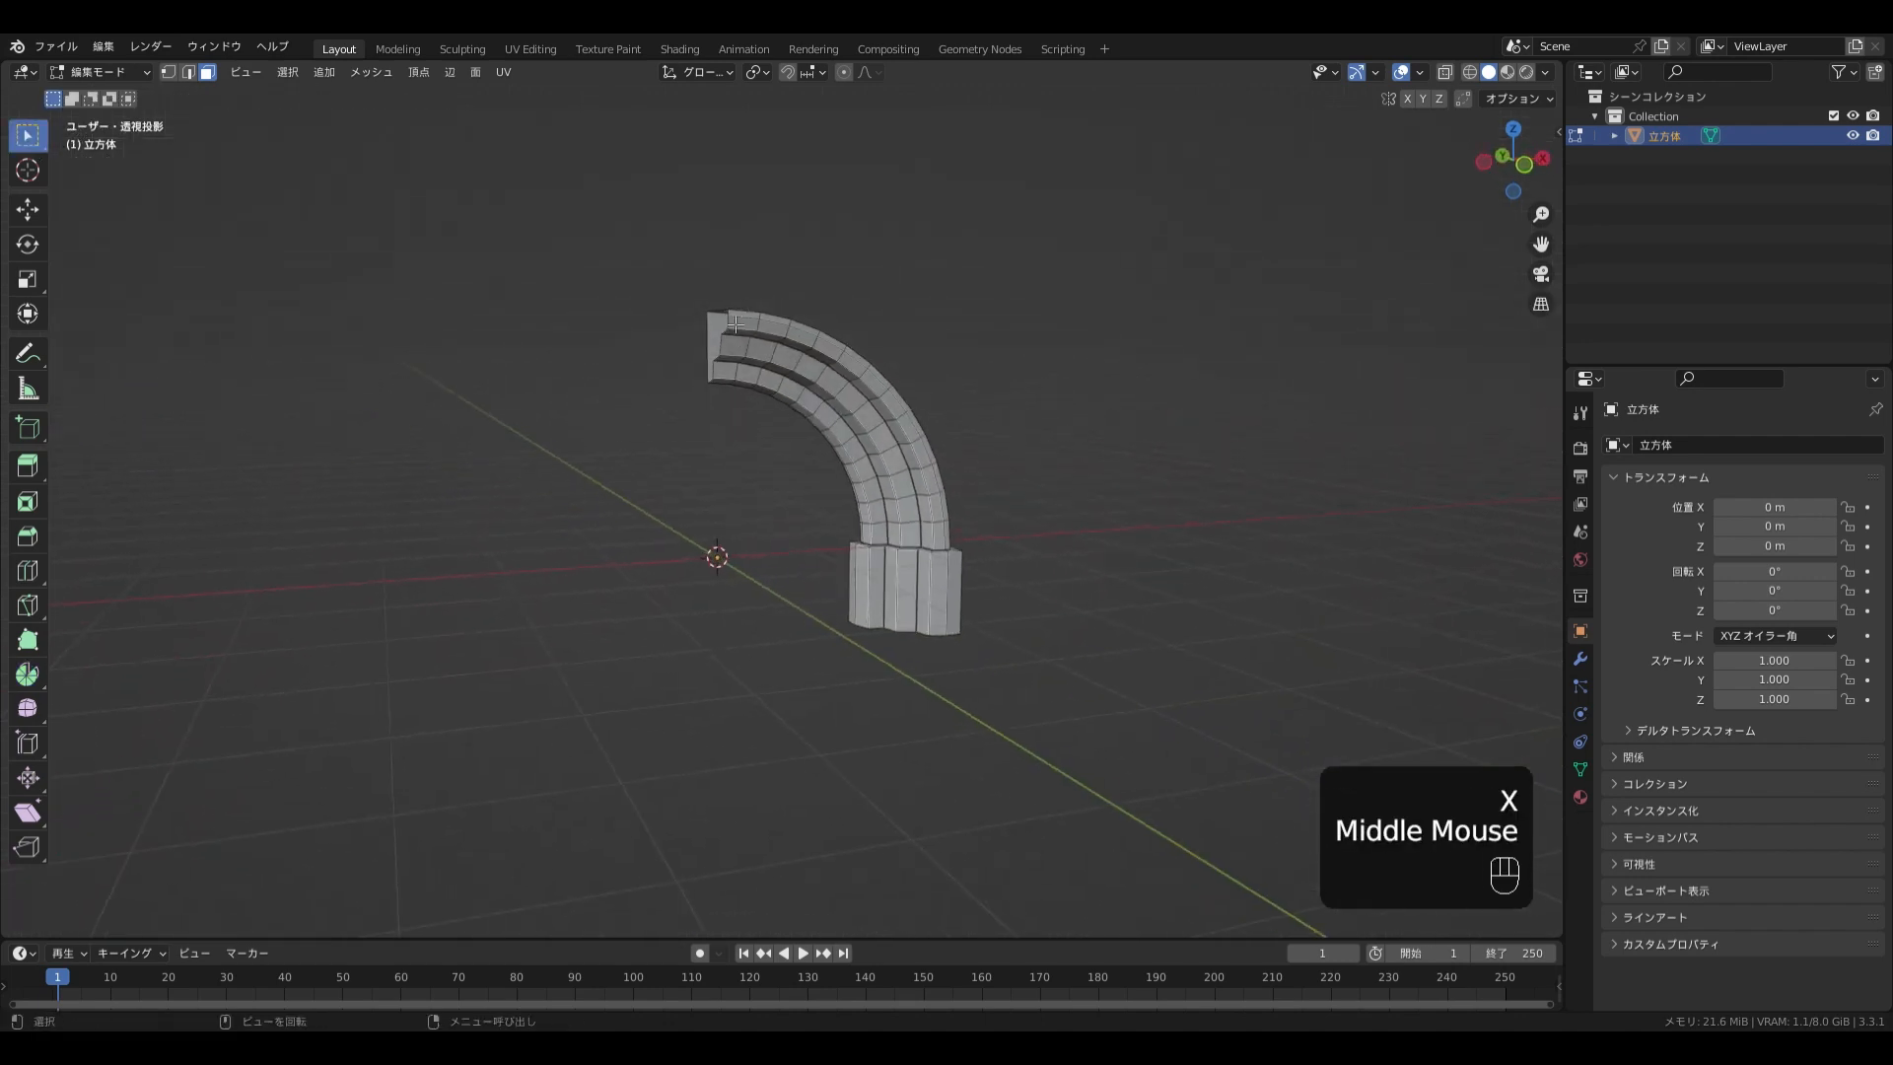
Select the edge loop around the arch's open upper end and mirror the half arch with a Mirror modifier
alt+click(735, 324)
alt+click(733, 324)
key(2)
alt+click(730, 323)
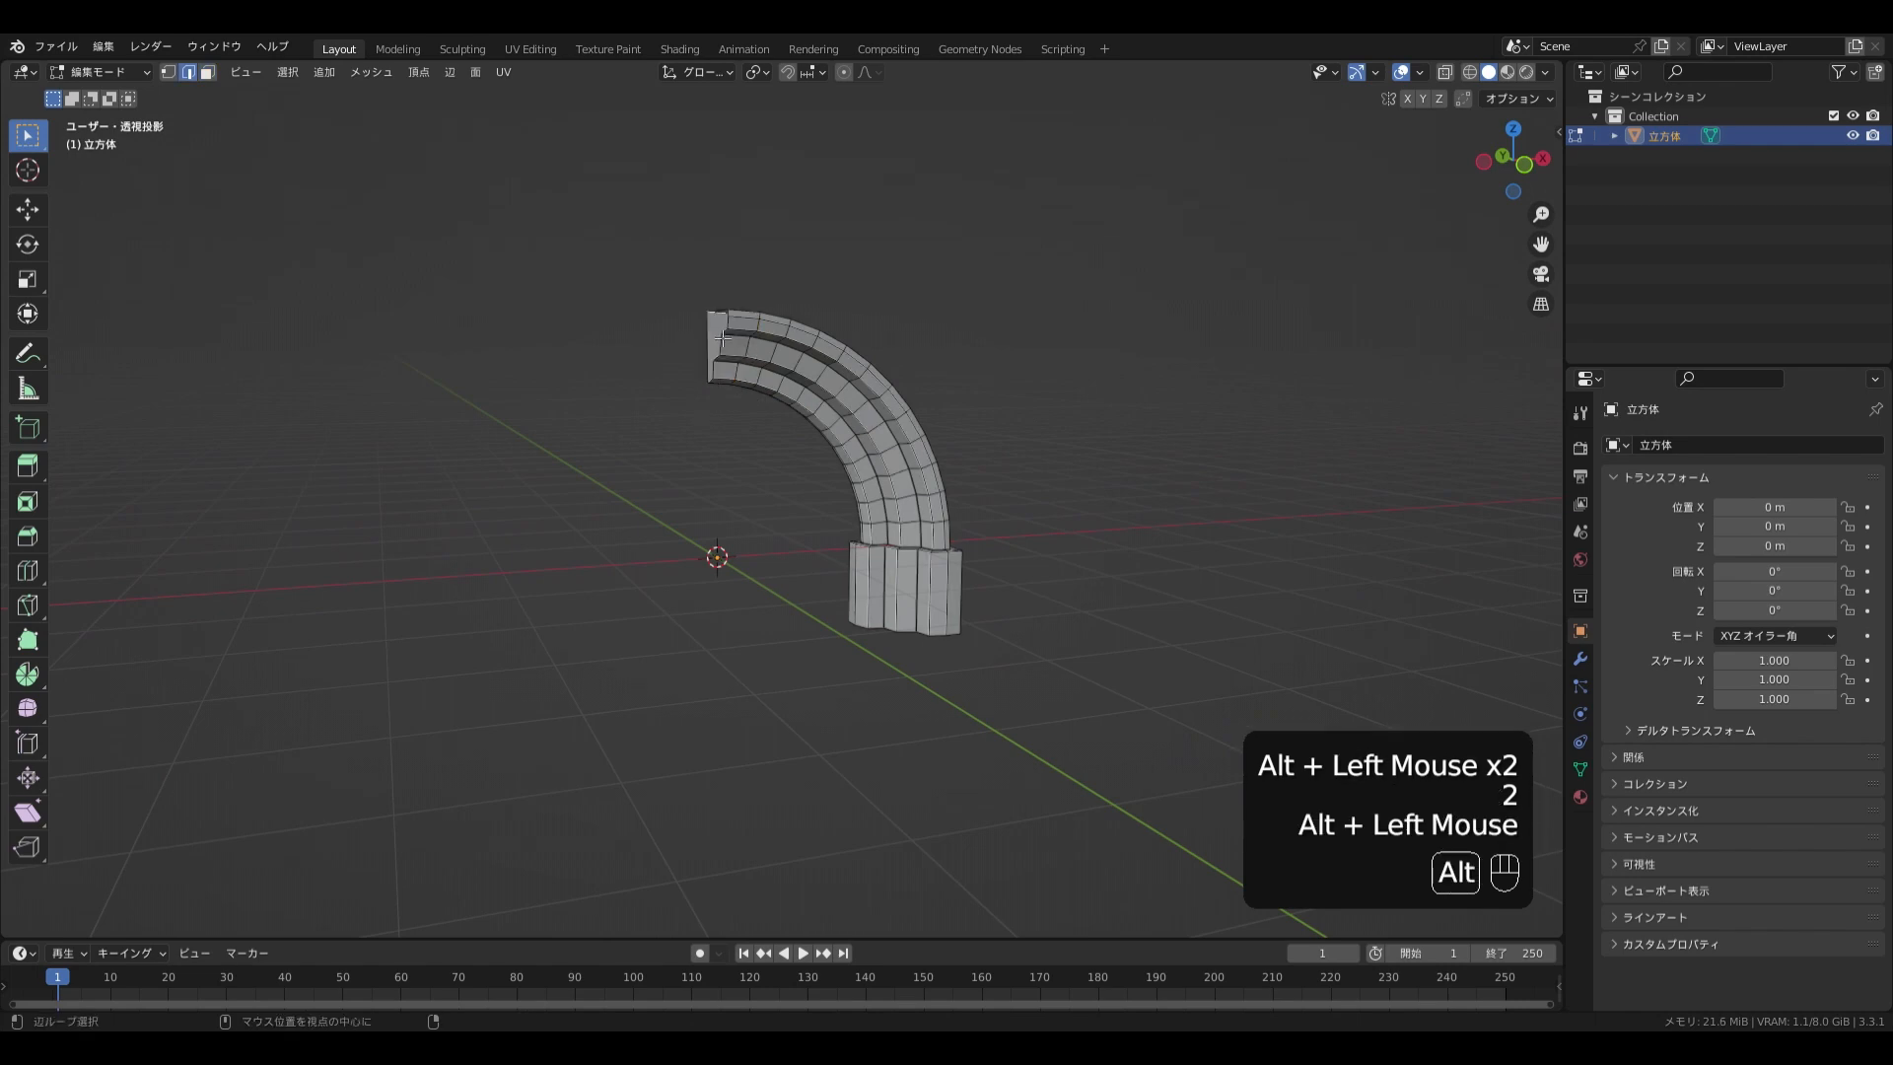
alt+click(723, 336)
middle_drag(804, 473, 813, 482)
scroll(813, 482, up, 2)
key(KP_1)
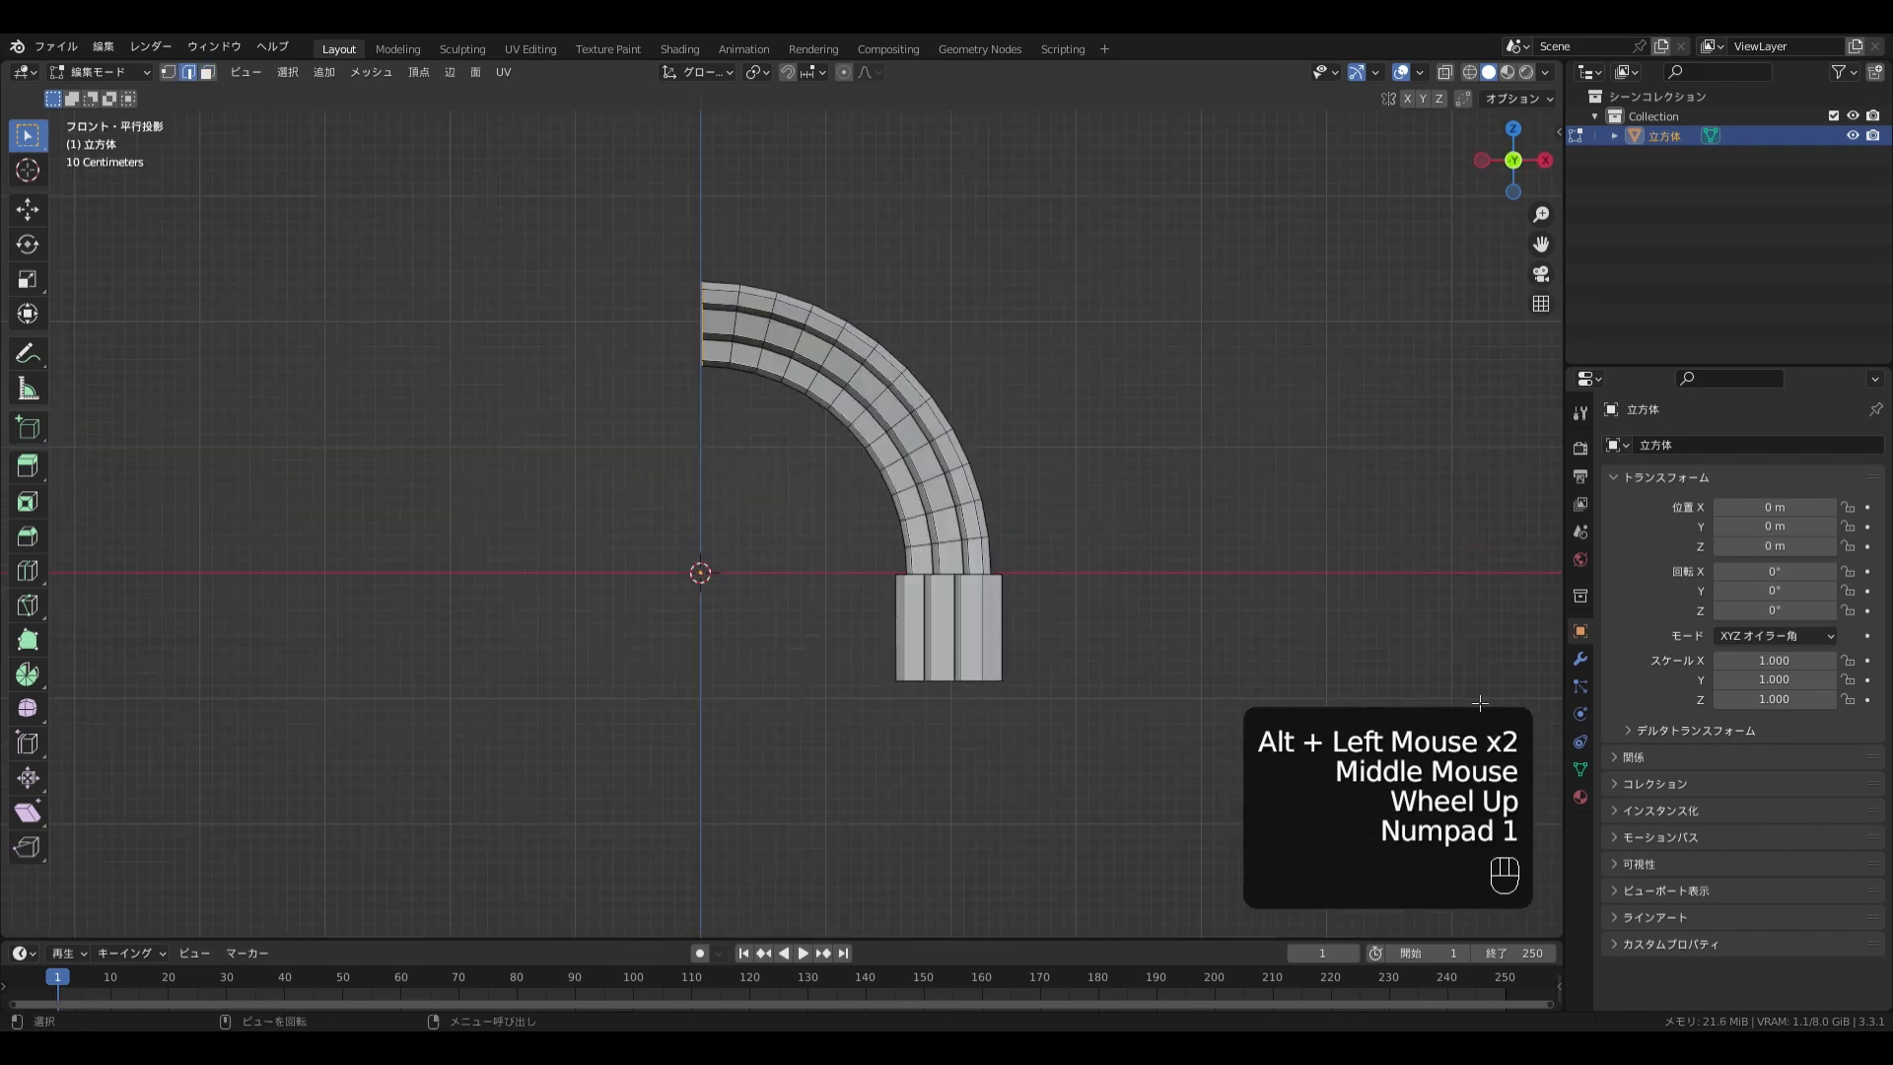
key(q)
click(1027, 553)
scroll(733, 326, up, 2)
key(g)
key(x)
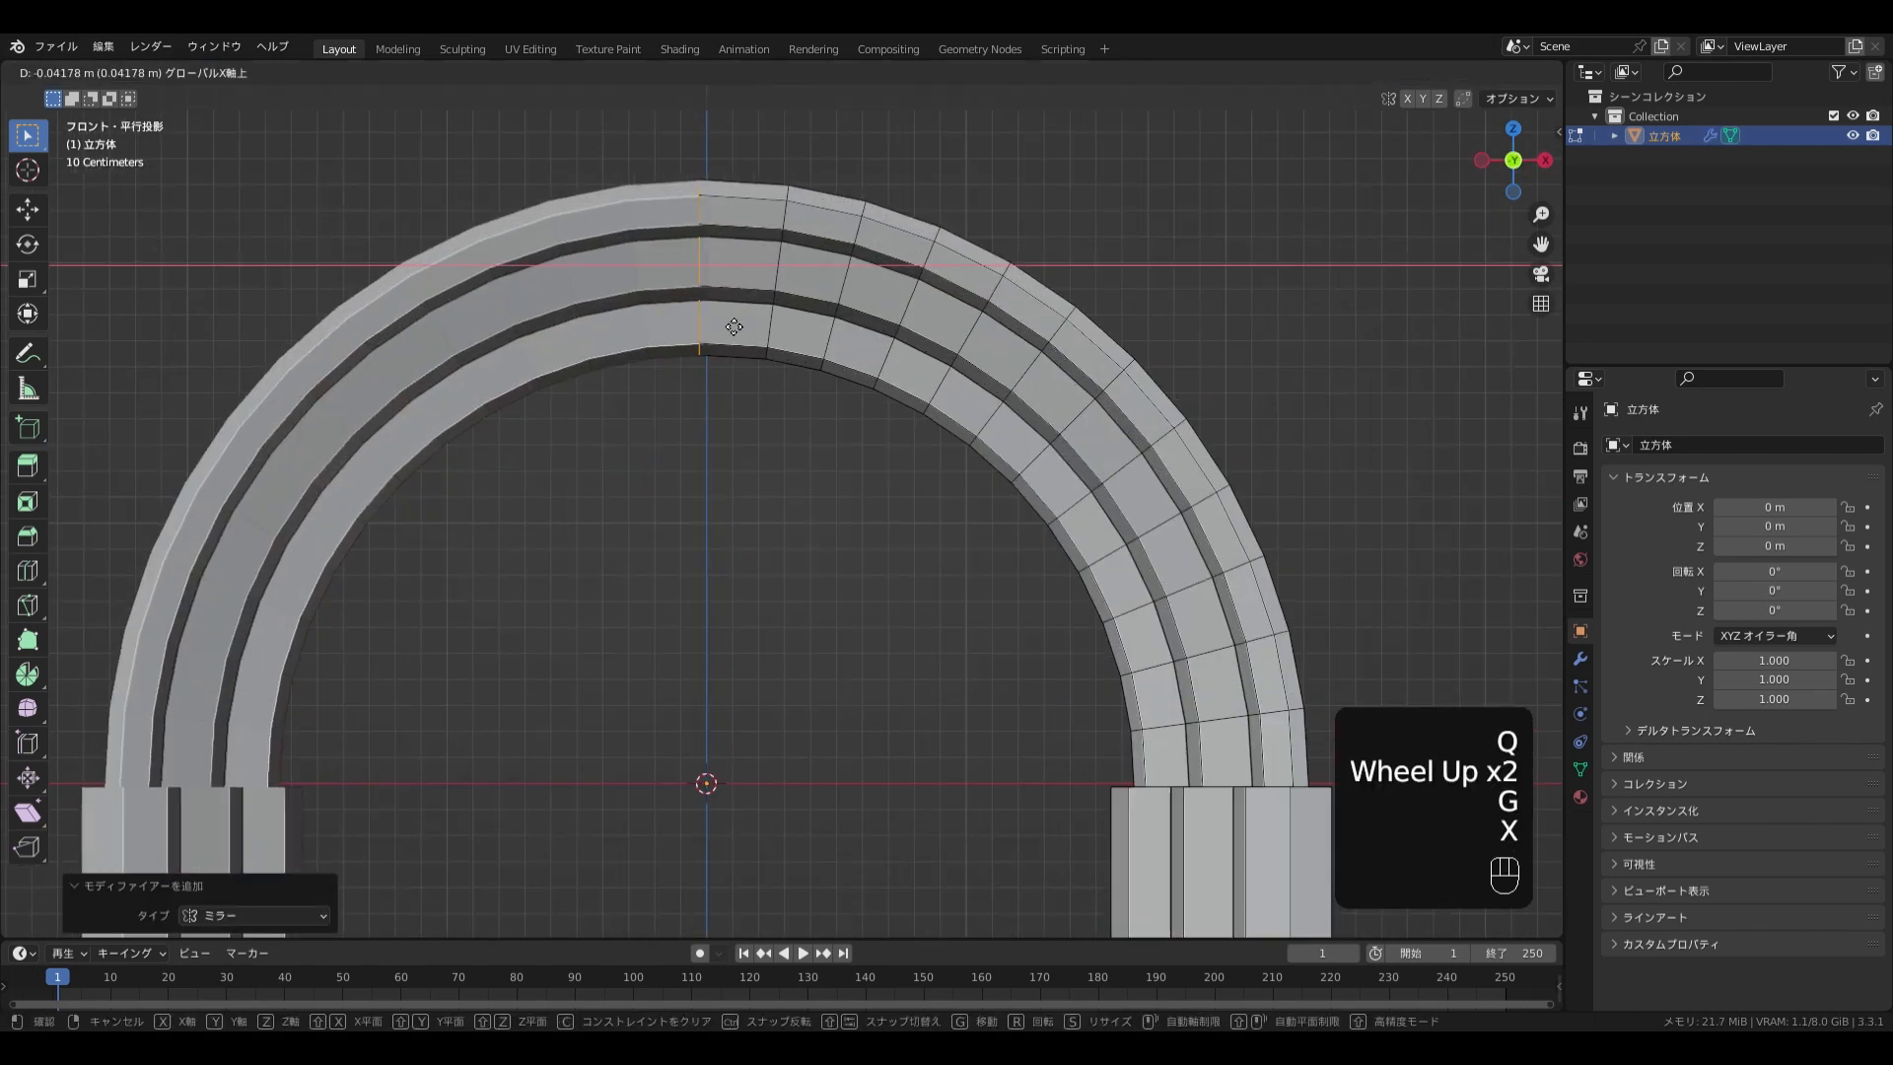
right_click(749, 325)
Enable clipping on the Mirror modifier and move the upper edge loop along X onto the mirror plane
click(1580, 659)
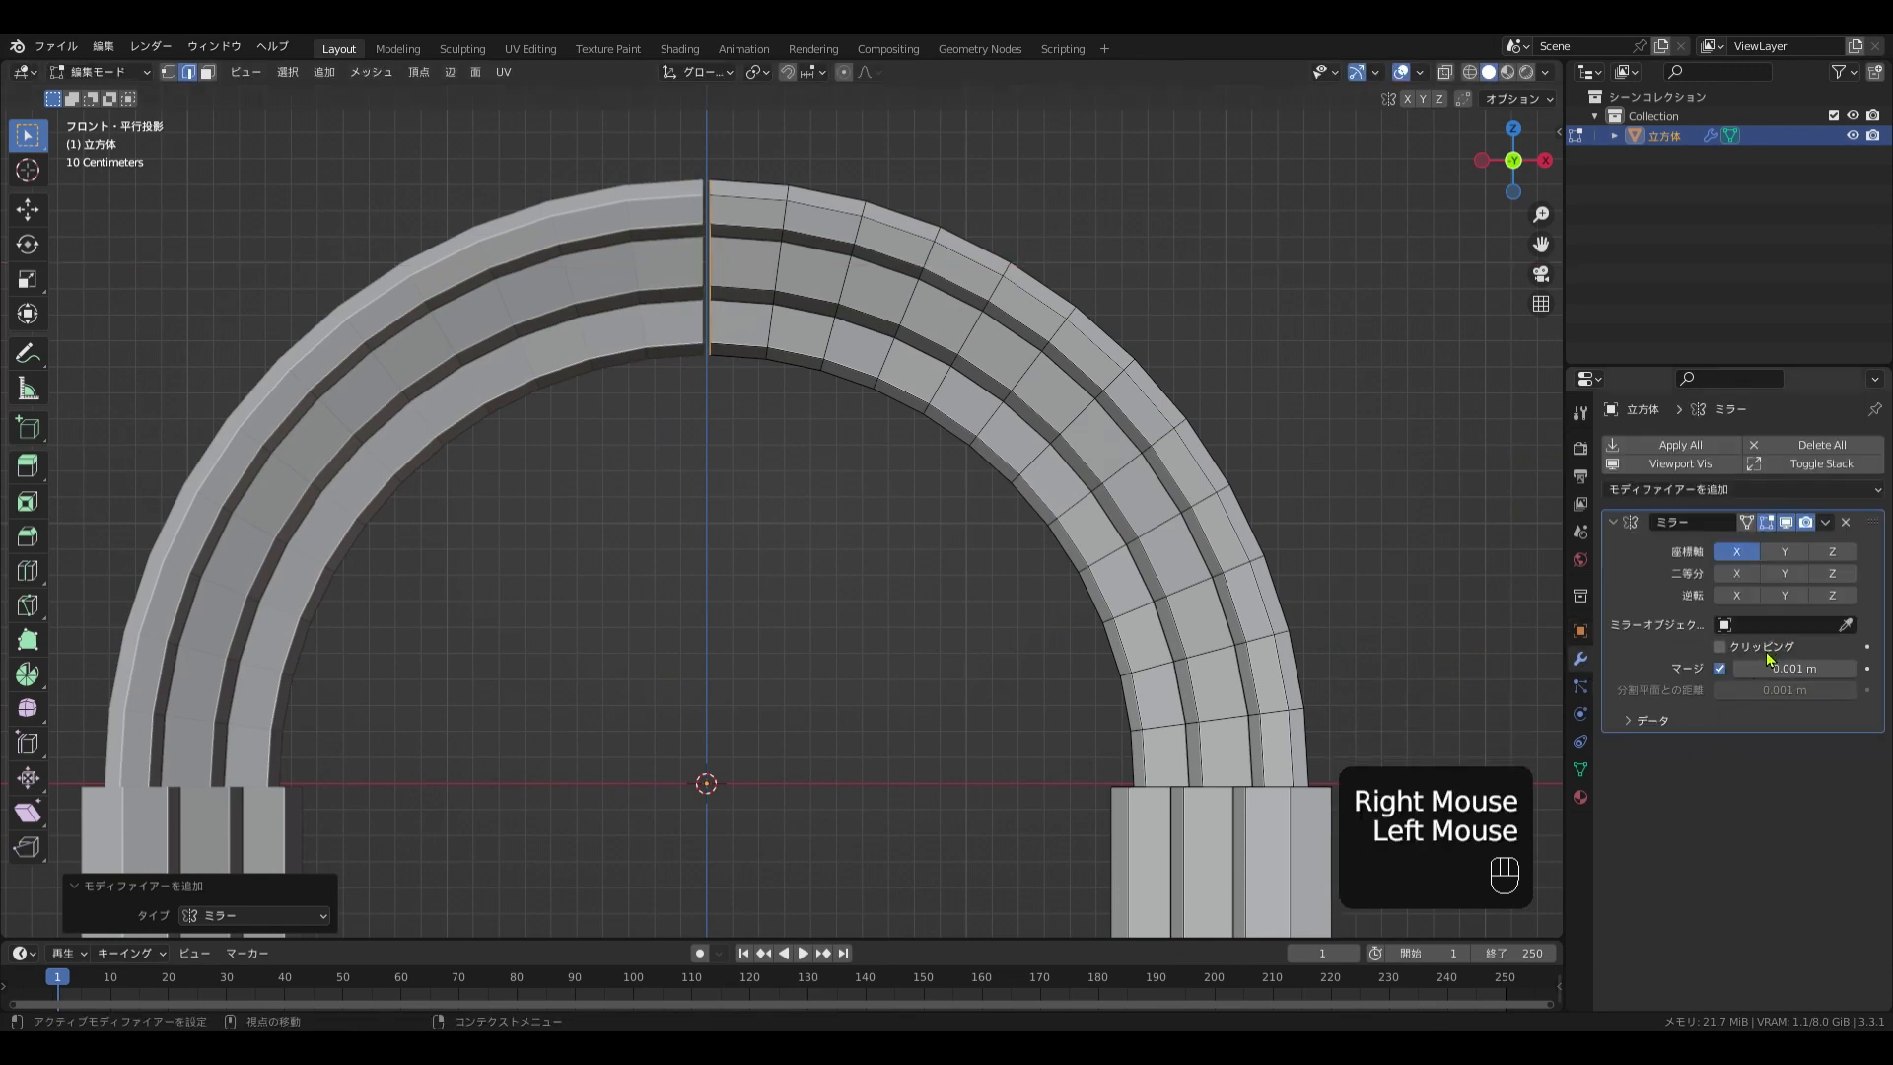
click(1765, 651)
key(g)
key(x)
click(779, 305)
Select the underside face of the arch's block and move it about 4.32 m down along Z to form a tall pillar
scroll(779, 305, down, 2)
shift+middle_drag(971, 857, 979, 778)
scroll(1035, 788, down, 1)
key(3)
click(1044, 749)
click(1031, 752)
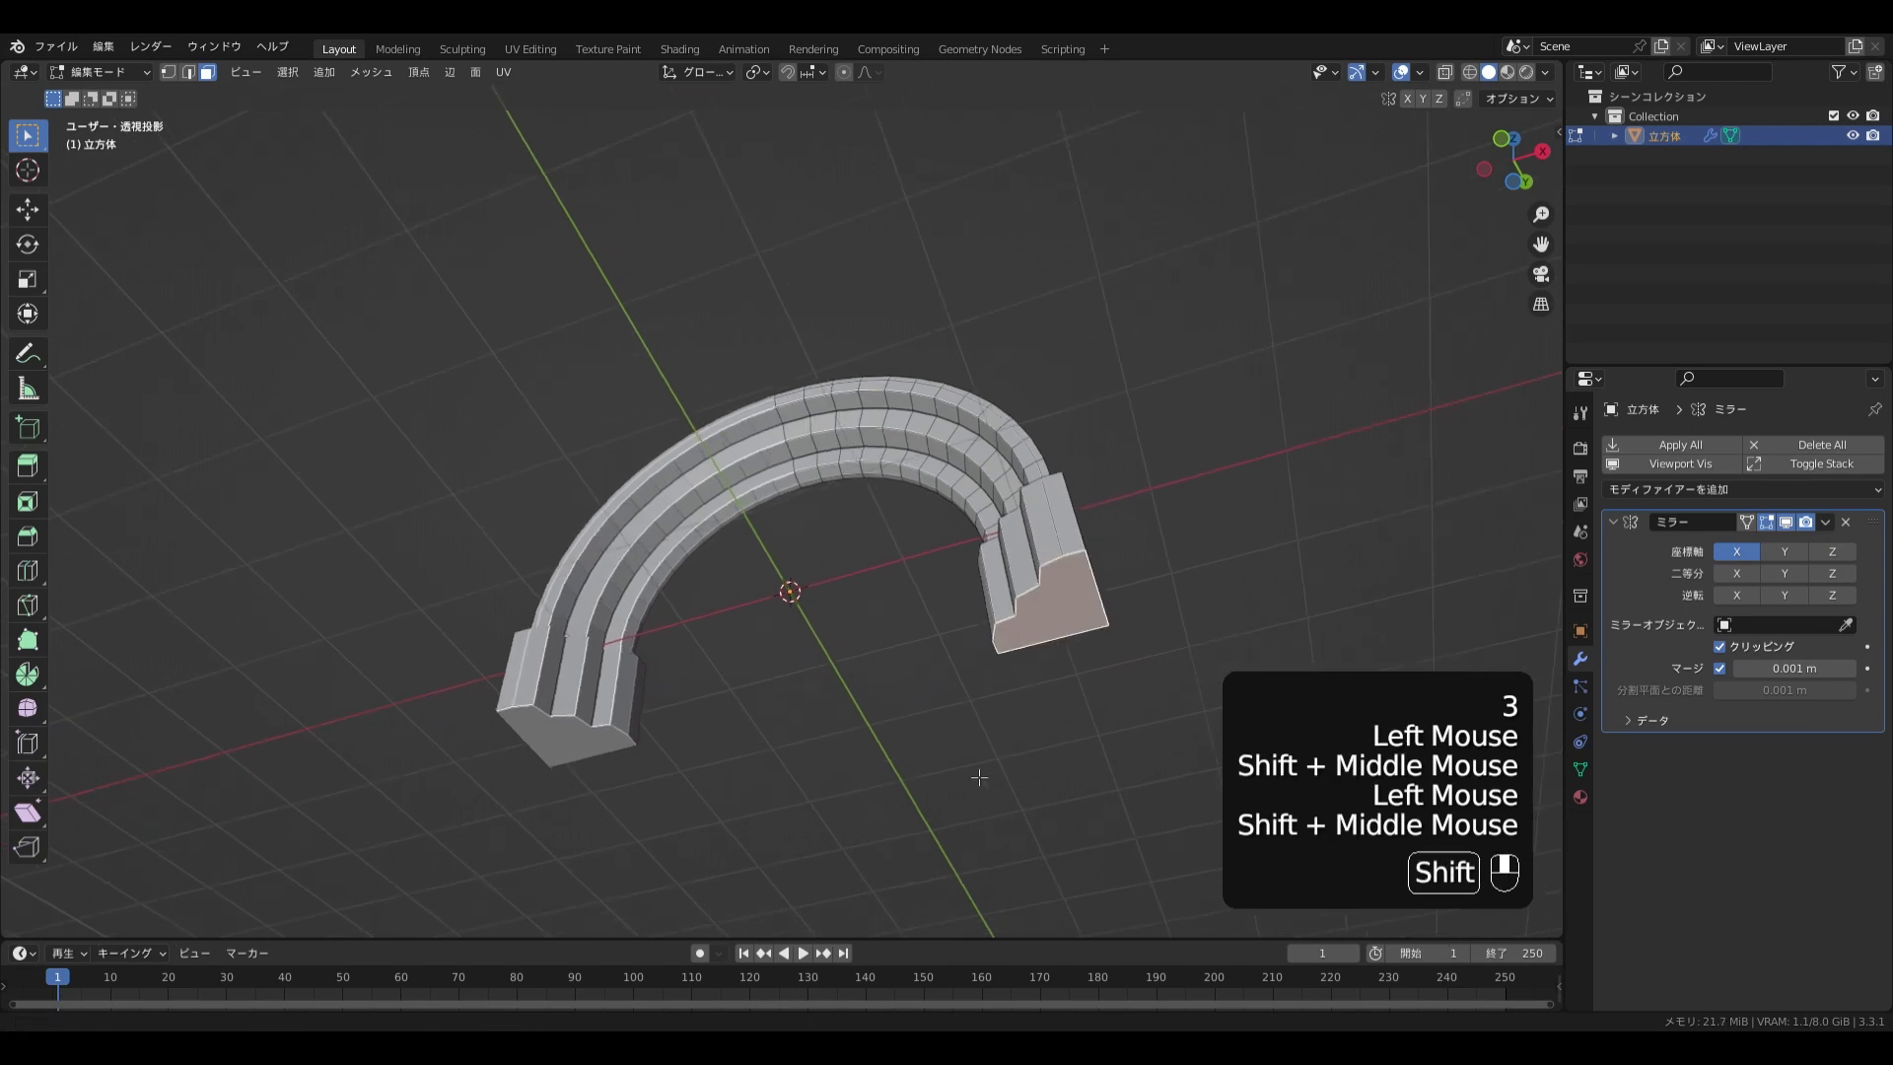
scroll(979, 777, down, 2)
mouse_move(874, 664)
middle_down()
mouse_move(891, 663)
mouse_move(887, 631)
middle_up()
key(g)
key(z)
click(923, 794)
Select the strip of faces along the arch's outer curve, duplicate it in place and scale the copy to 0.695 along Y
key(KP_1)
scroll(888, 630, up, 2)
click(838, 616)
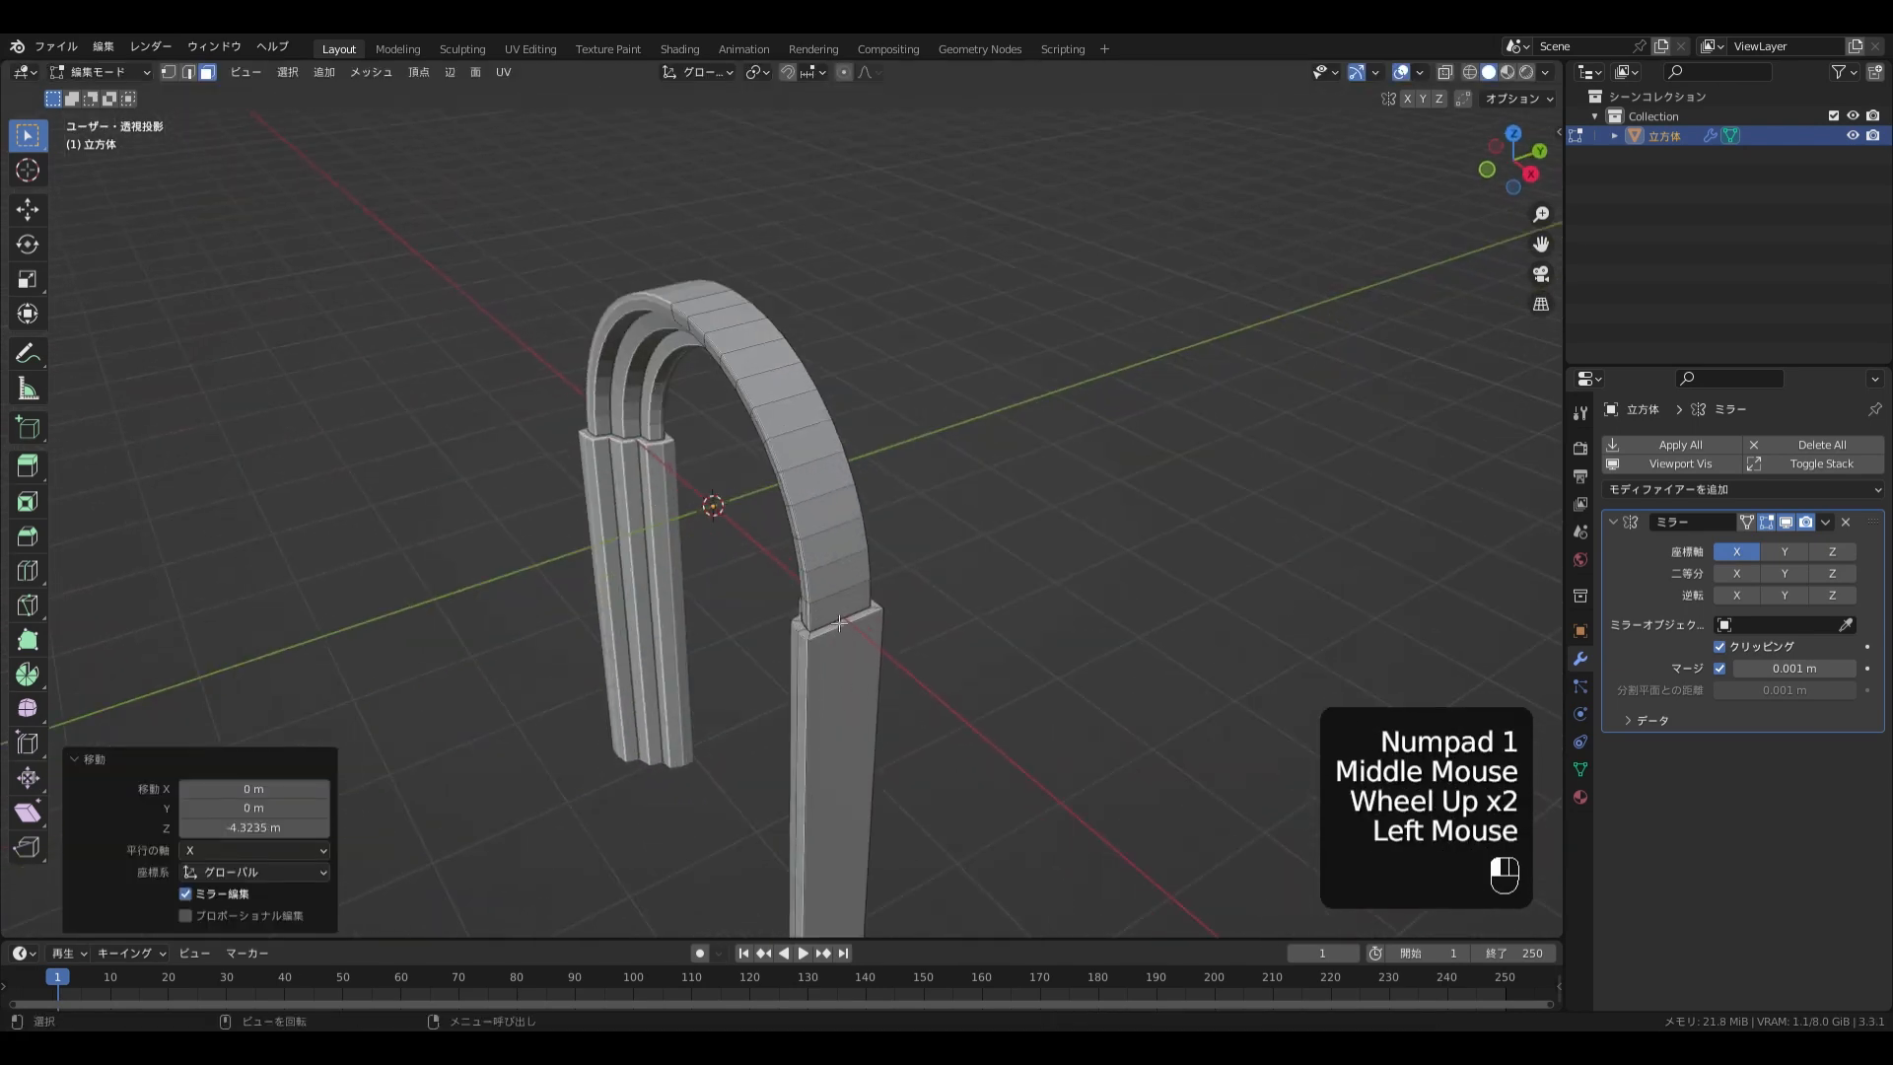
ctrl+click(719, 330)
key(shift+d)
right_click(865, 724)
key(s)
key(y)
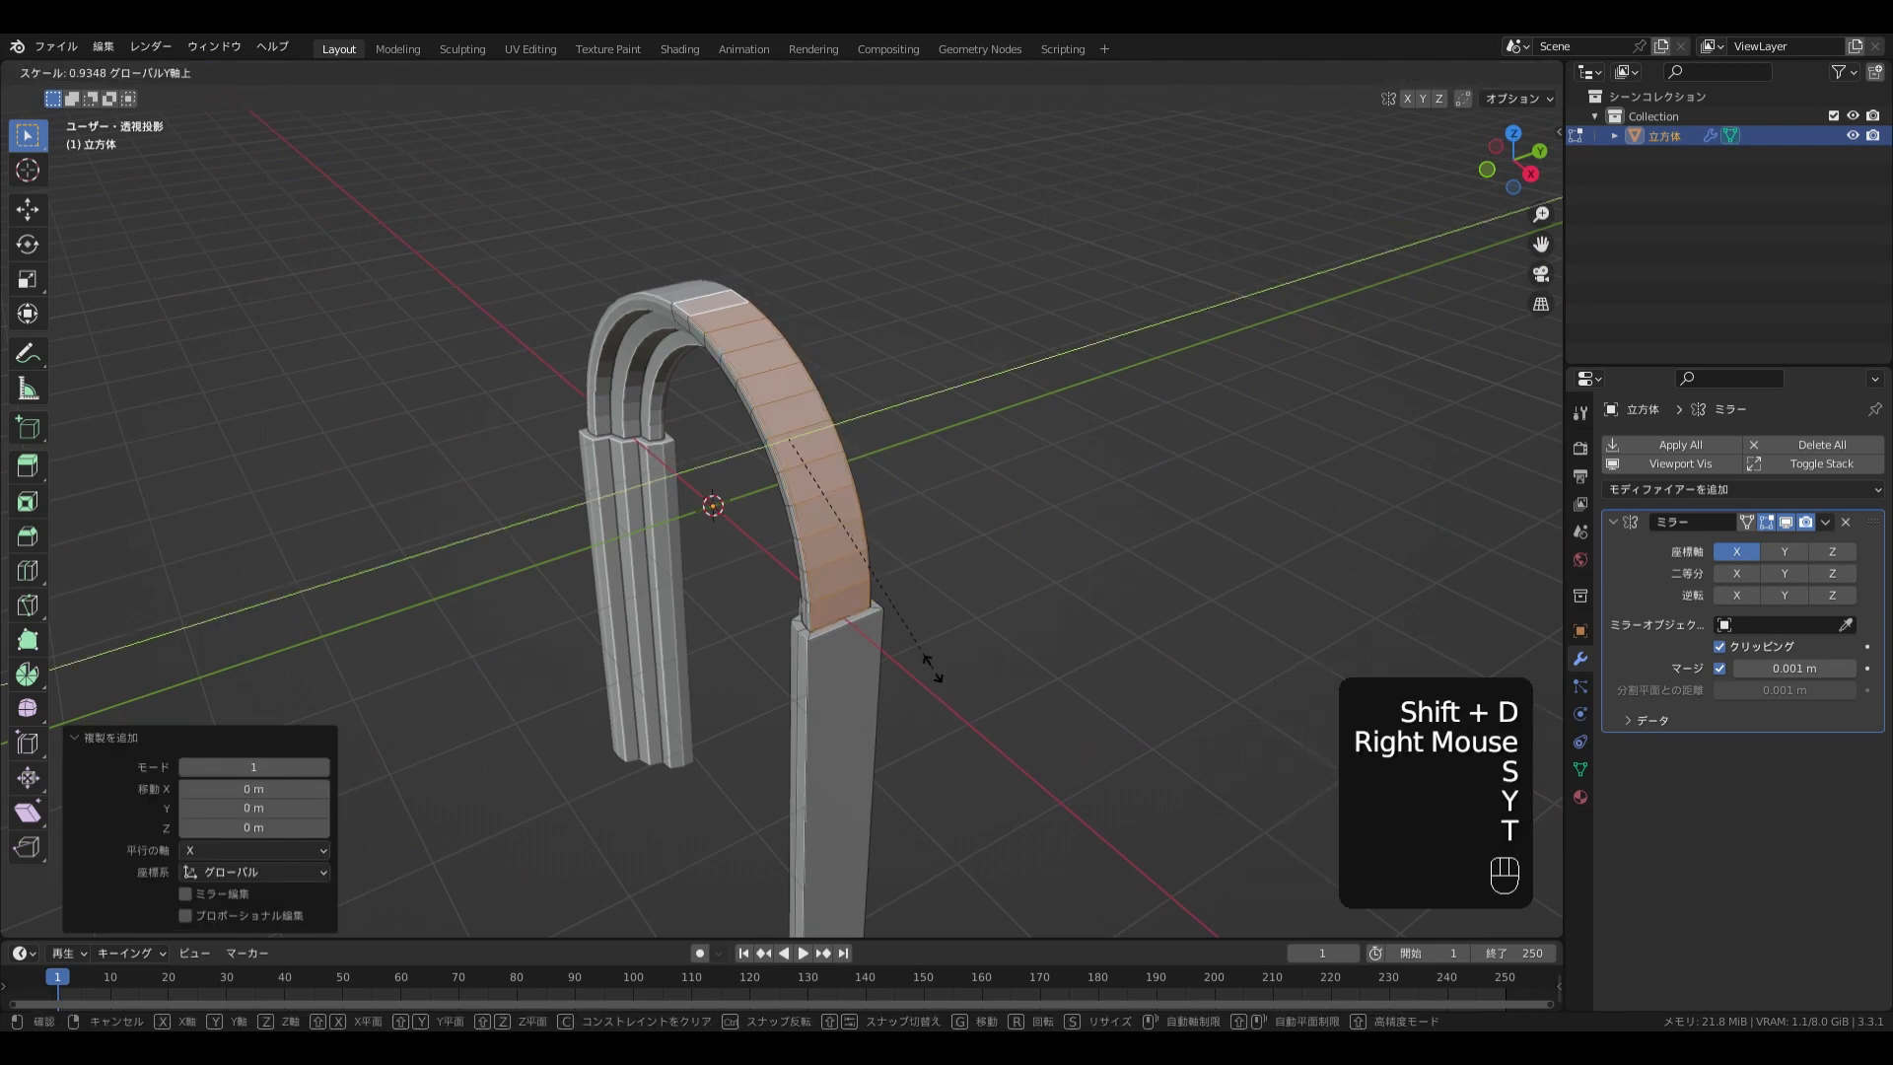
click(868, 615)
Extrude the duplicated strip upward along global Z and flatten its top faces with a Z scale of 0
key(e)
key(z)
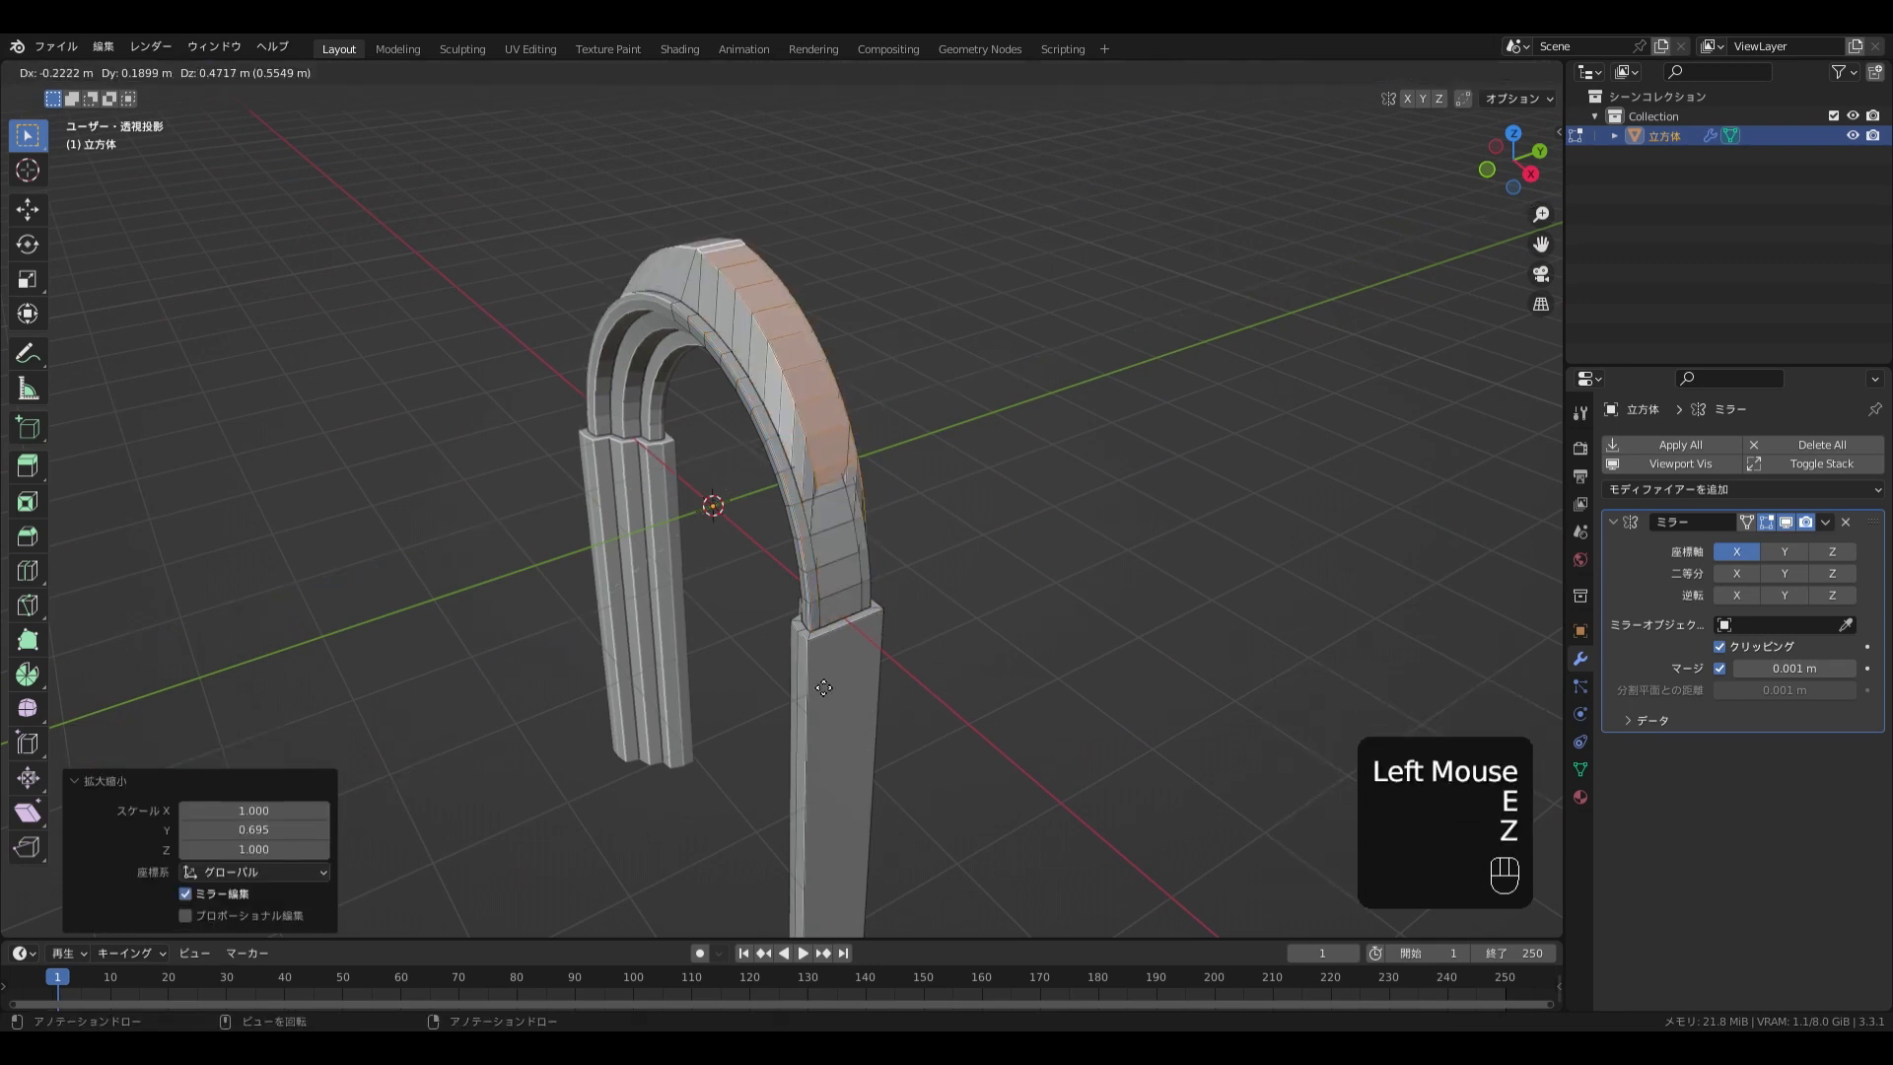
key(z)
click(824, 555)
middle_drag(825, 555, 715, 282)
scroll(936, 567, up, 2)
key(s)
key(z)
key(0)
key(Return)
click(1785, 522)
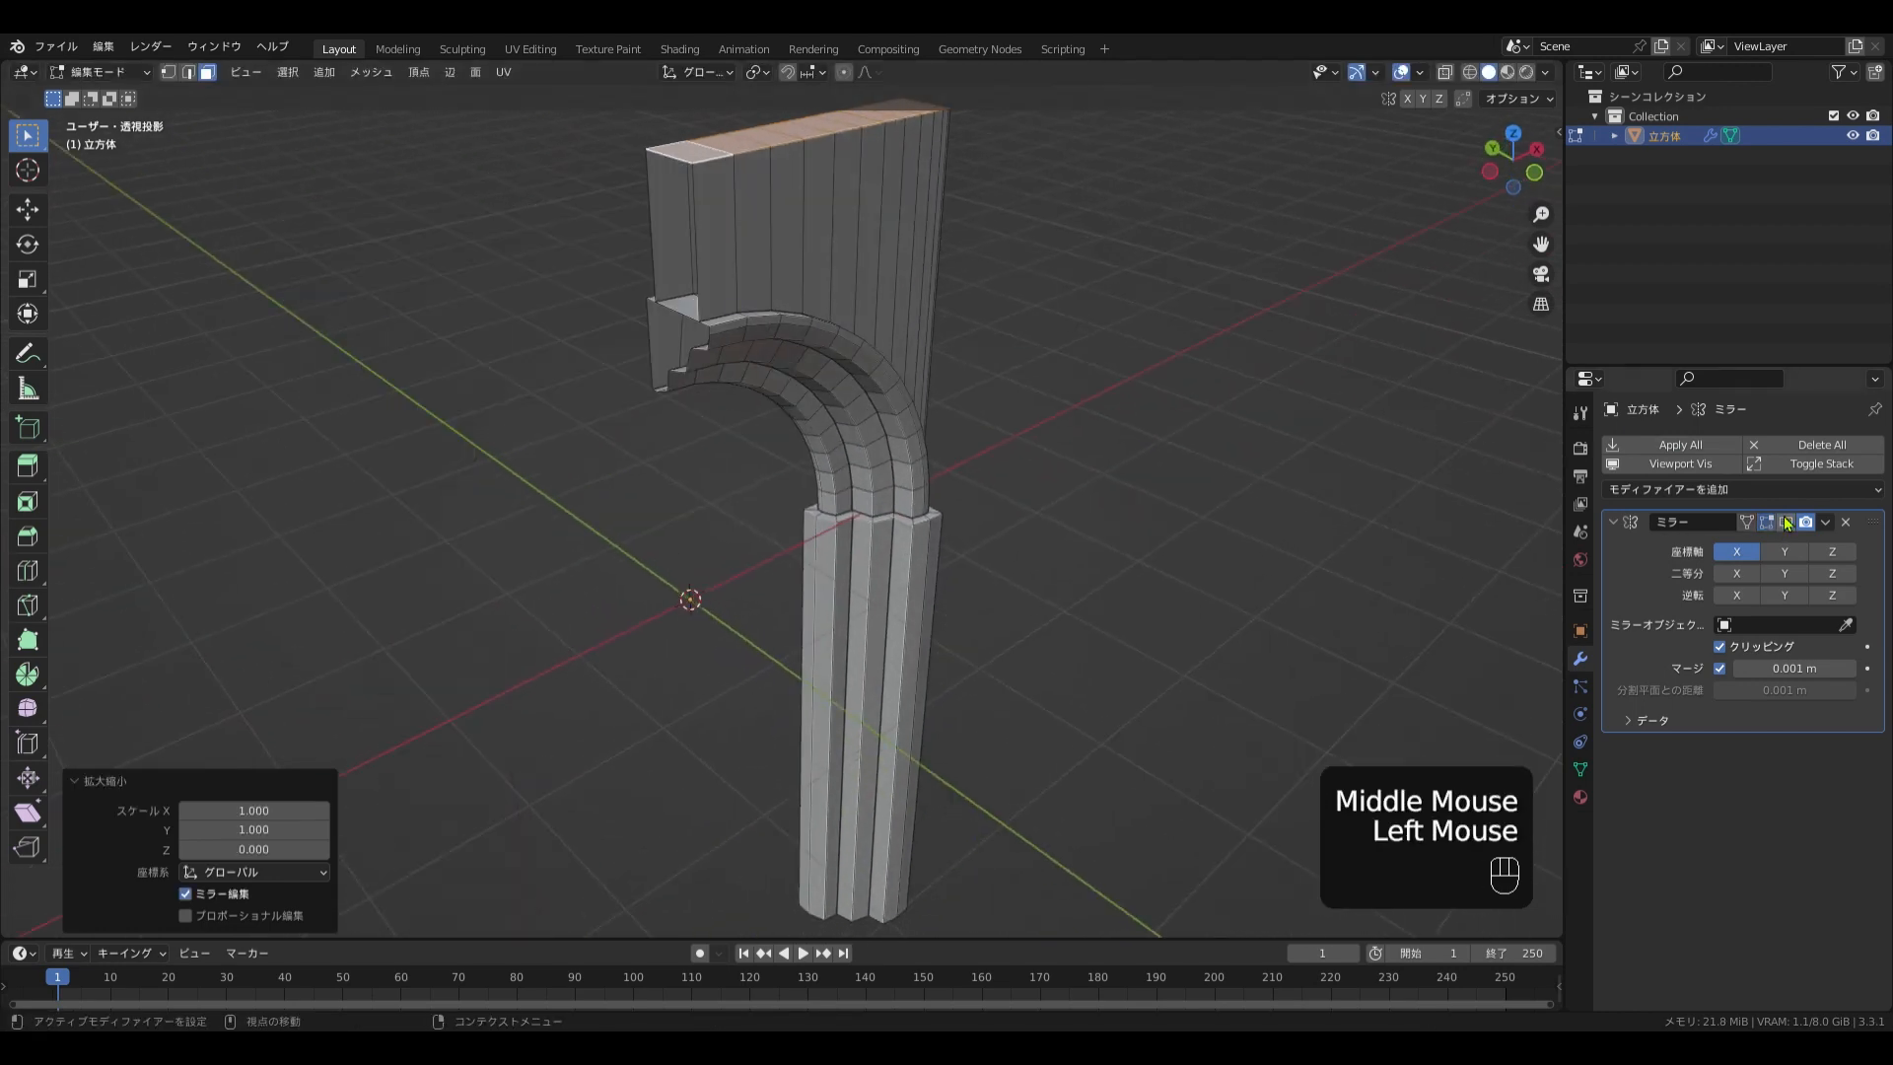
click(1785, 521)
Extrude the outer side face of the wall above the arch about 0.088 m along X
mouse_move(895, 811)
middle_down()
mouse_move(872, 695)
mouse_move(890, 792)
mouse_move(902, 779)
middle_up()
double_click(872, 695)
key(g)
key(x)
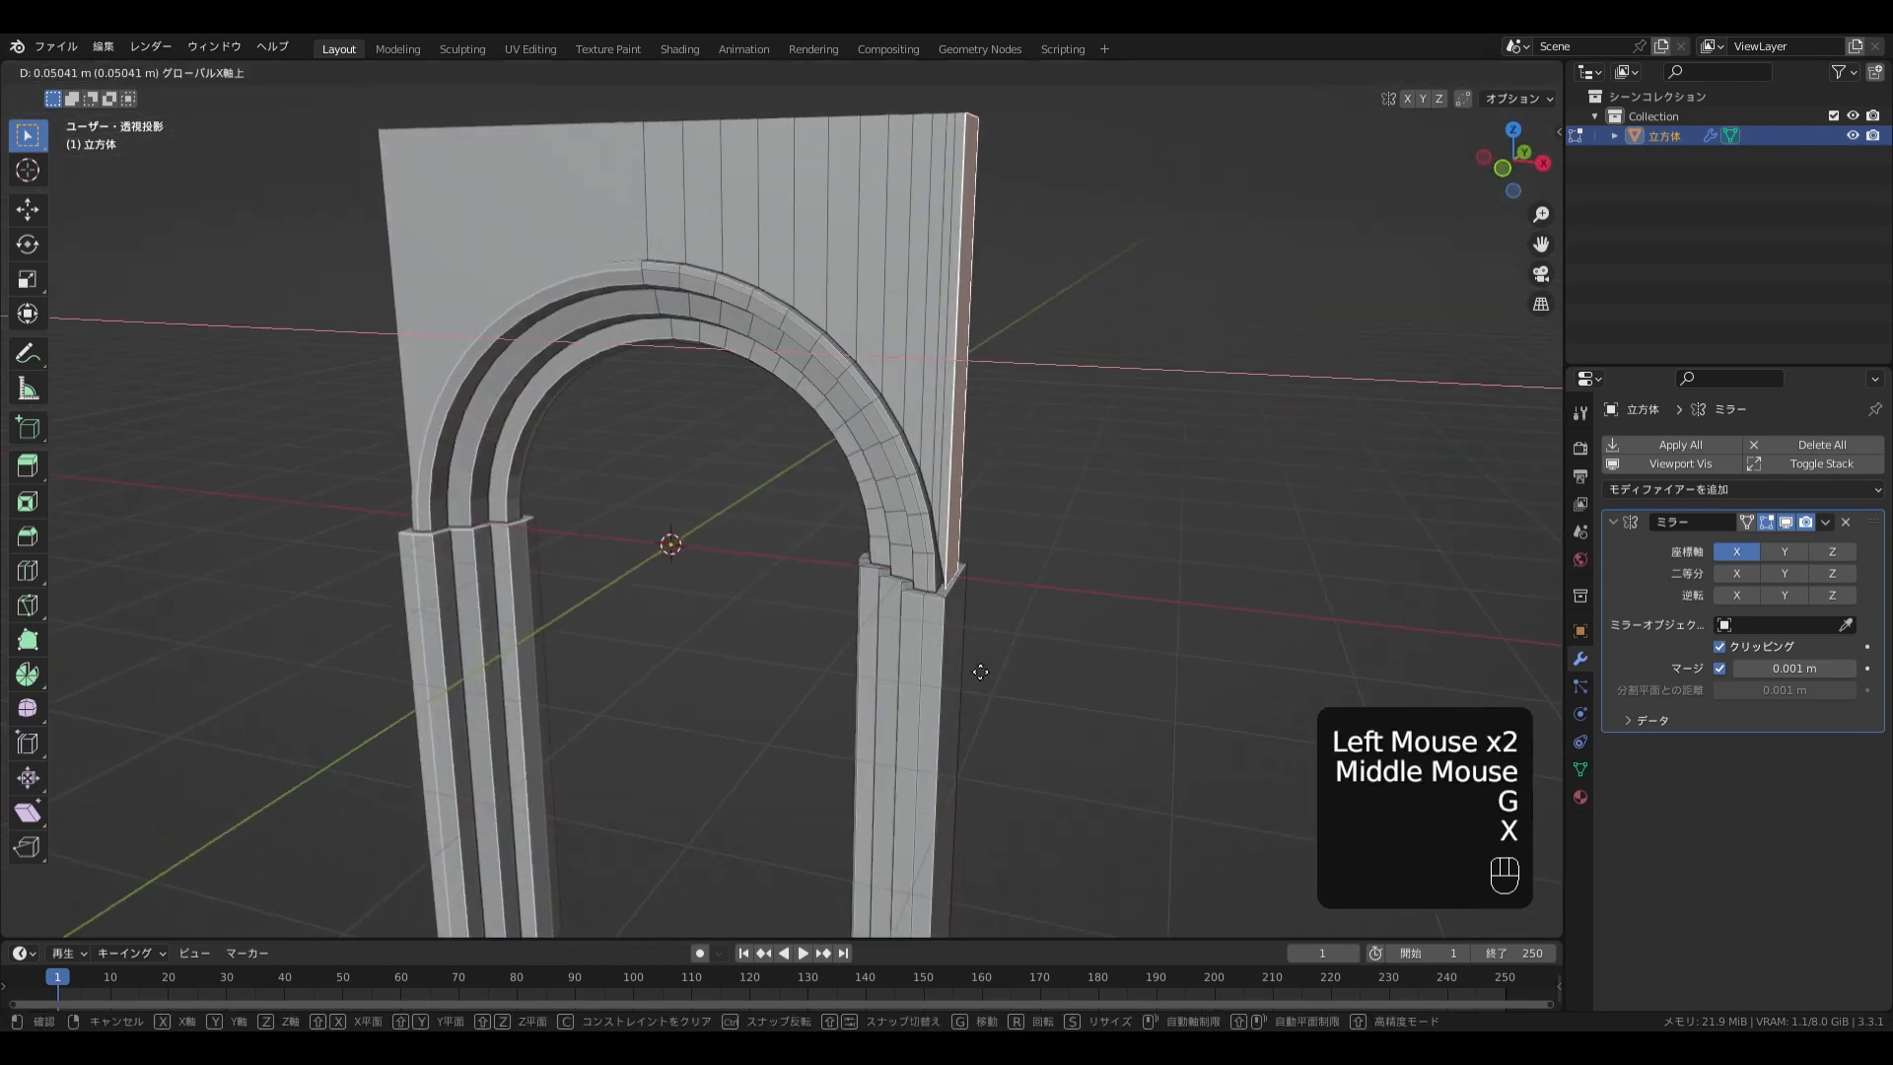
right_click(991, 652)
key(e)
key(x)
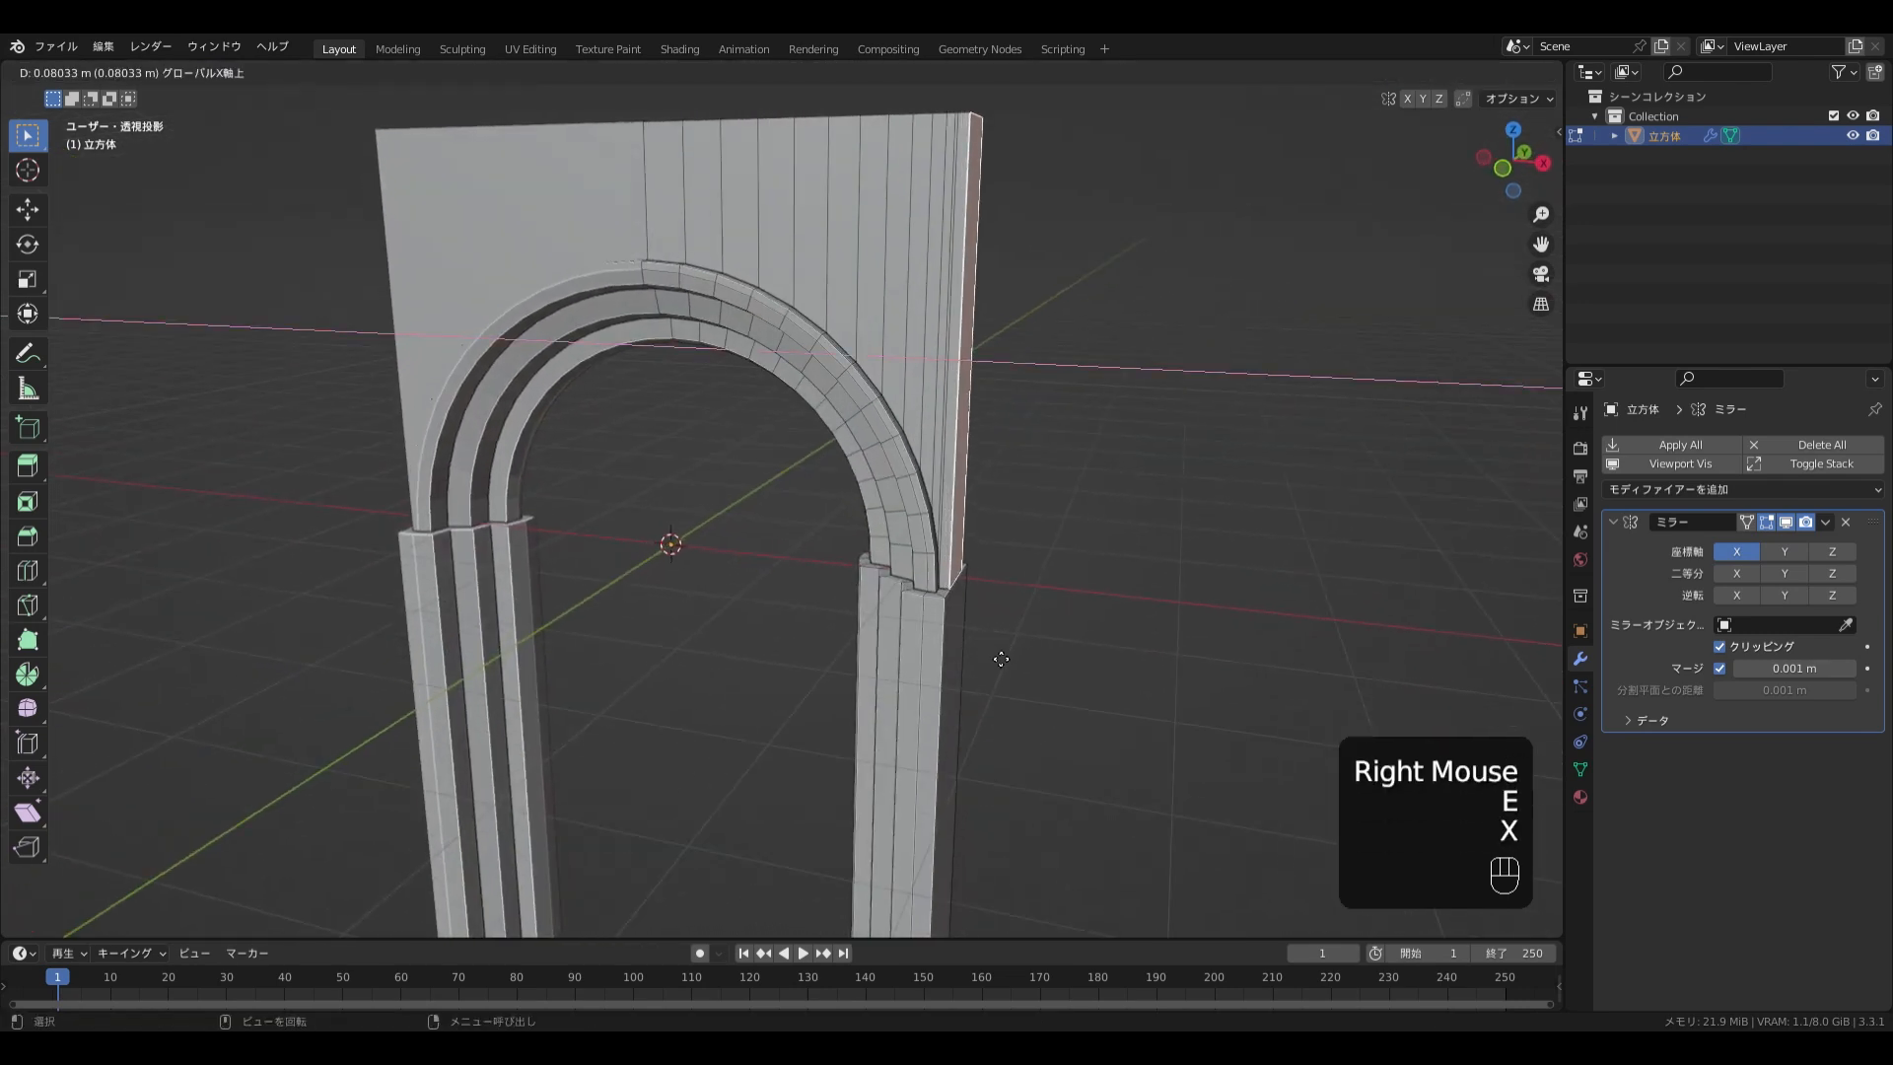
click(994, 655)
Add a cube to the mesh, turn off Mirror clipping and move the cube about 3.5 m along X beside the arch
shift+middle_drag(994, 655, 994, 560)
shift+middle_drag(946, 716, 976, 640)
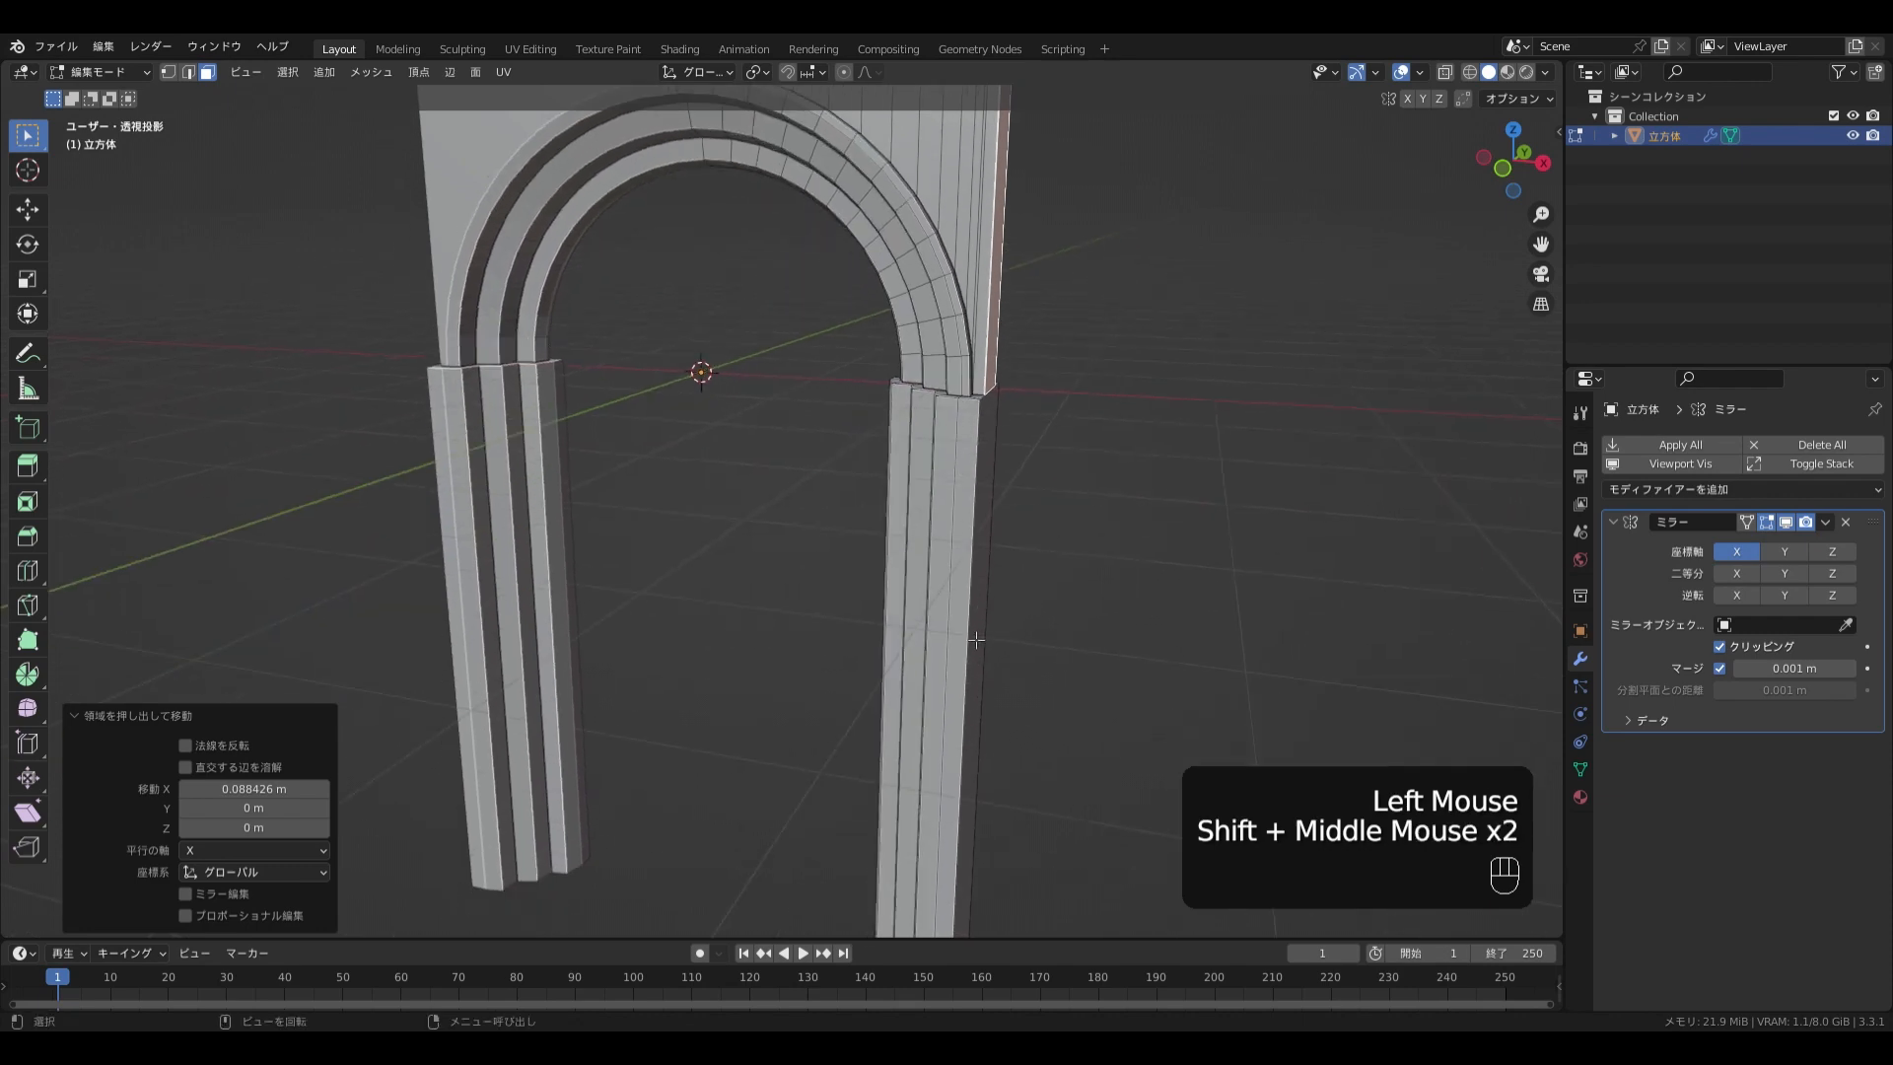
key(shift+a)
scroll(958, 628, down, 1)
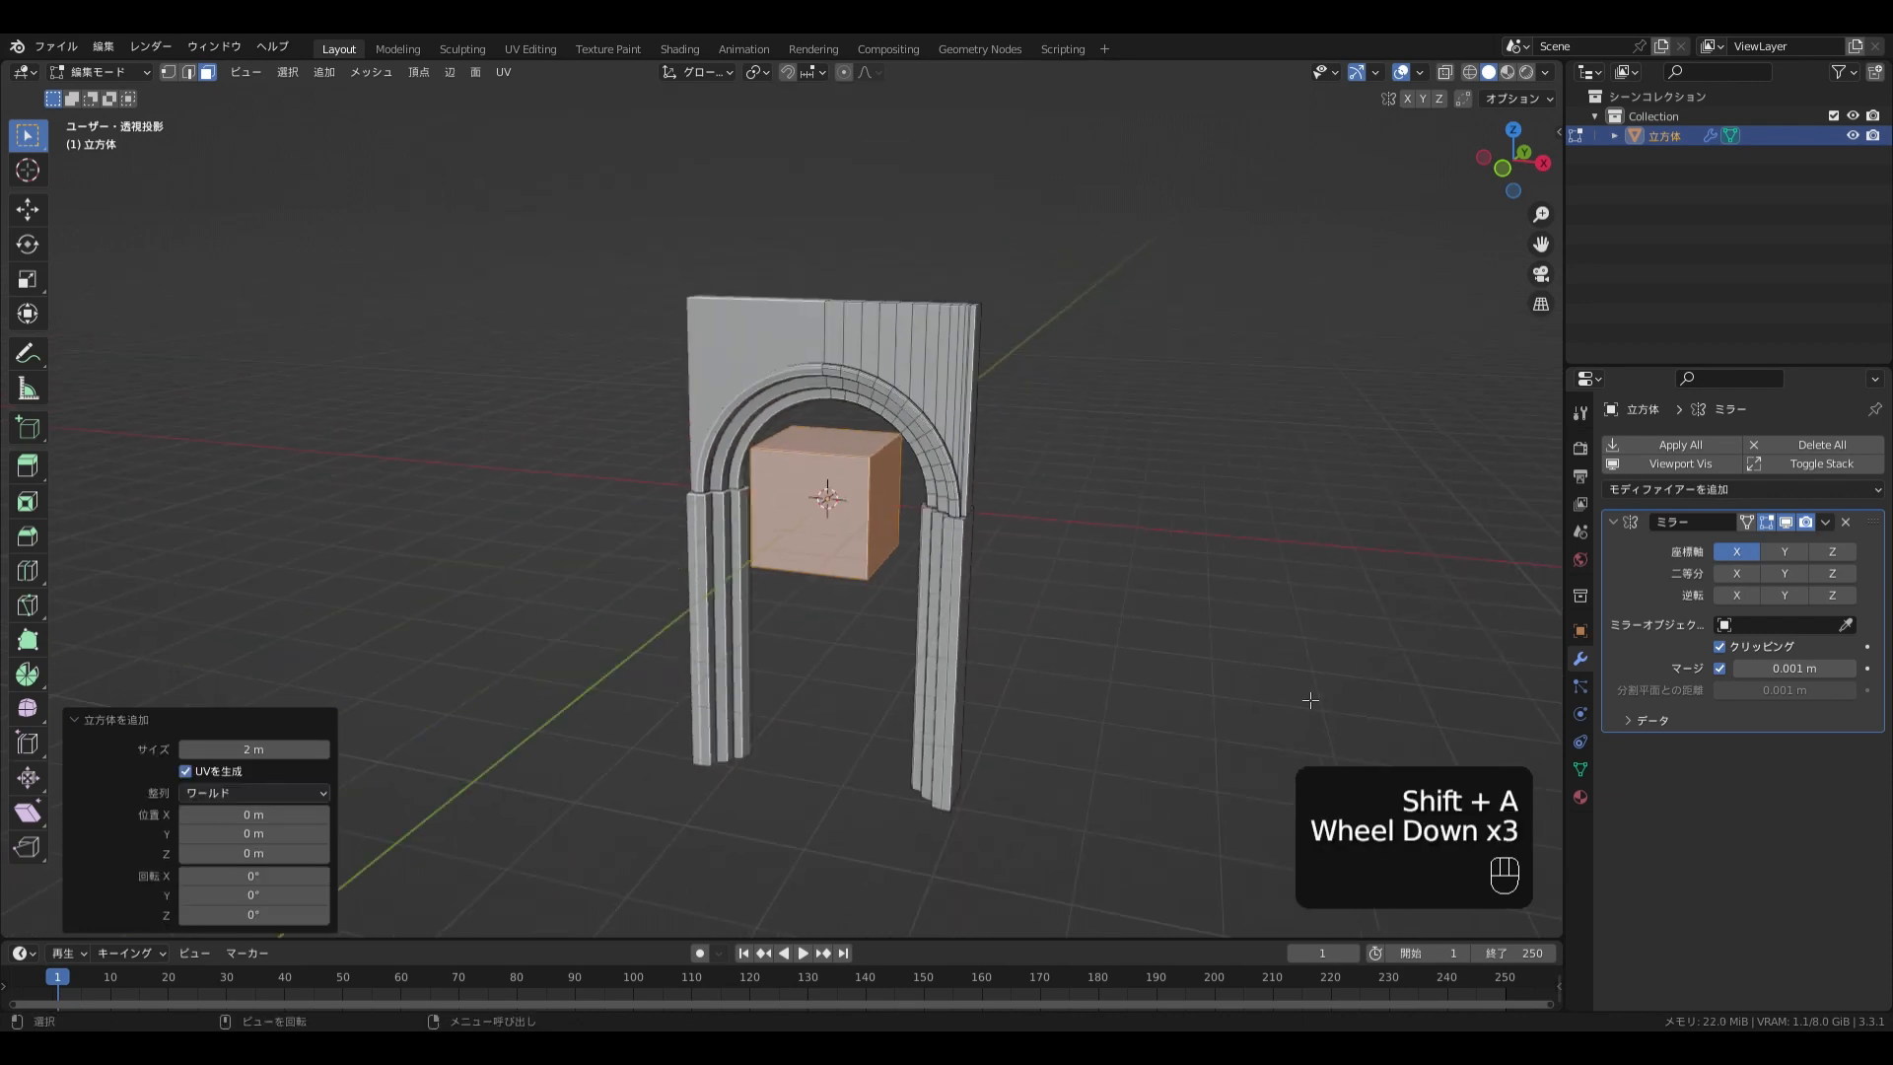
click(1727, 649)
key(g)
key(x)
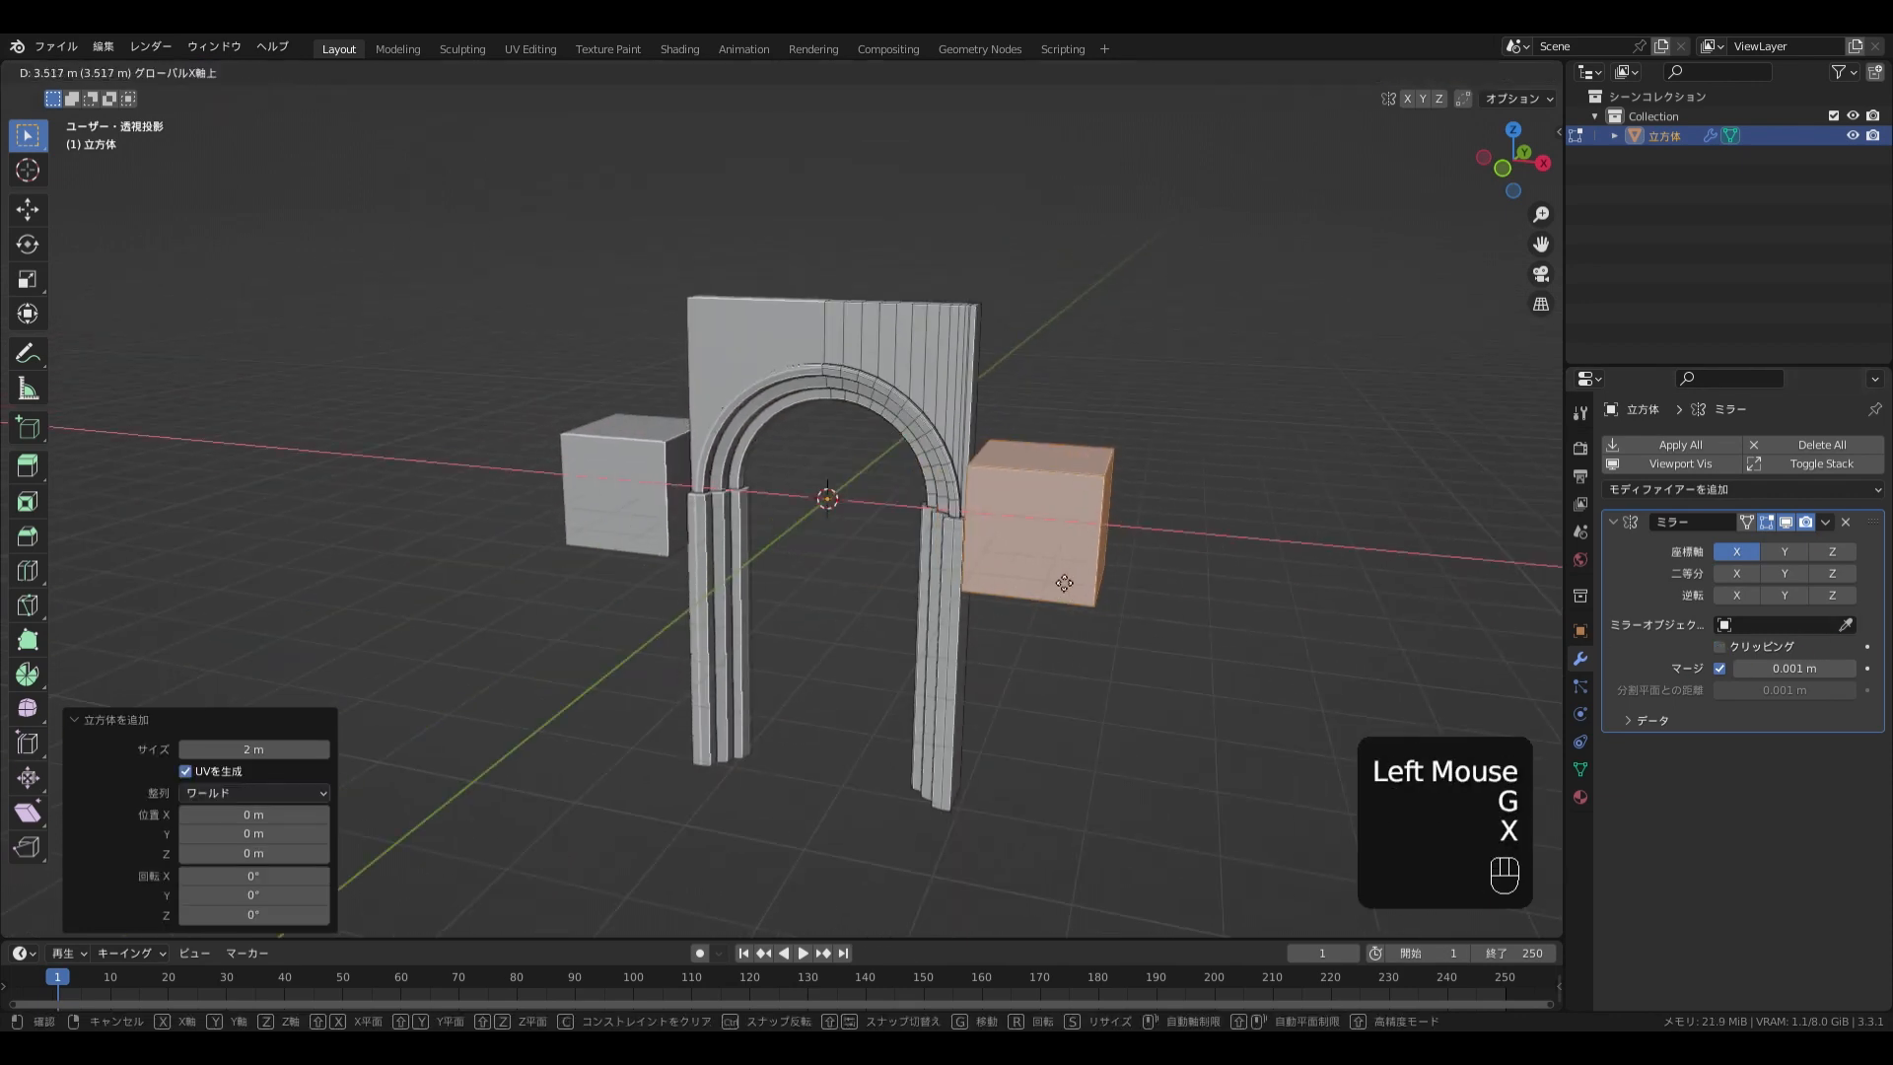
click(1821, 538)
key(s)
key(shift+z)
right_click(1140, 748)
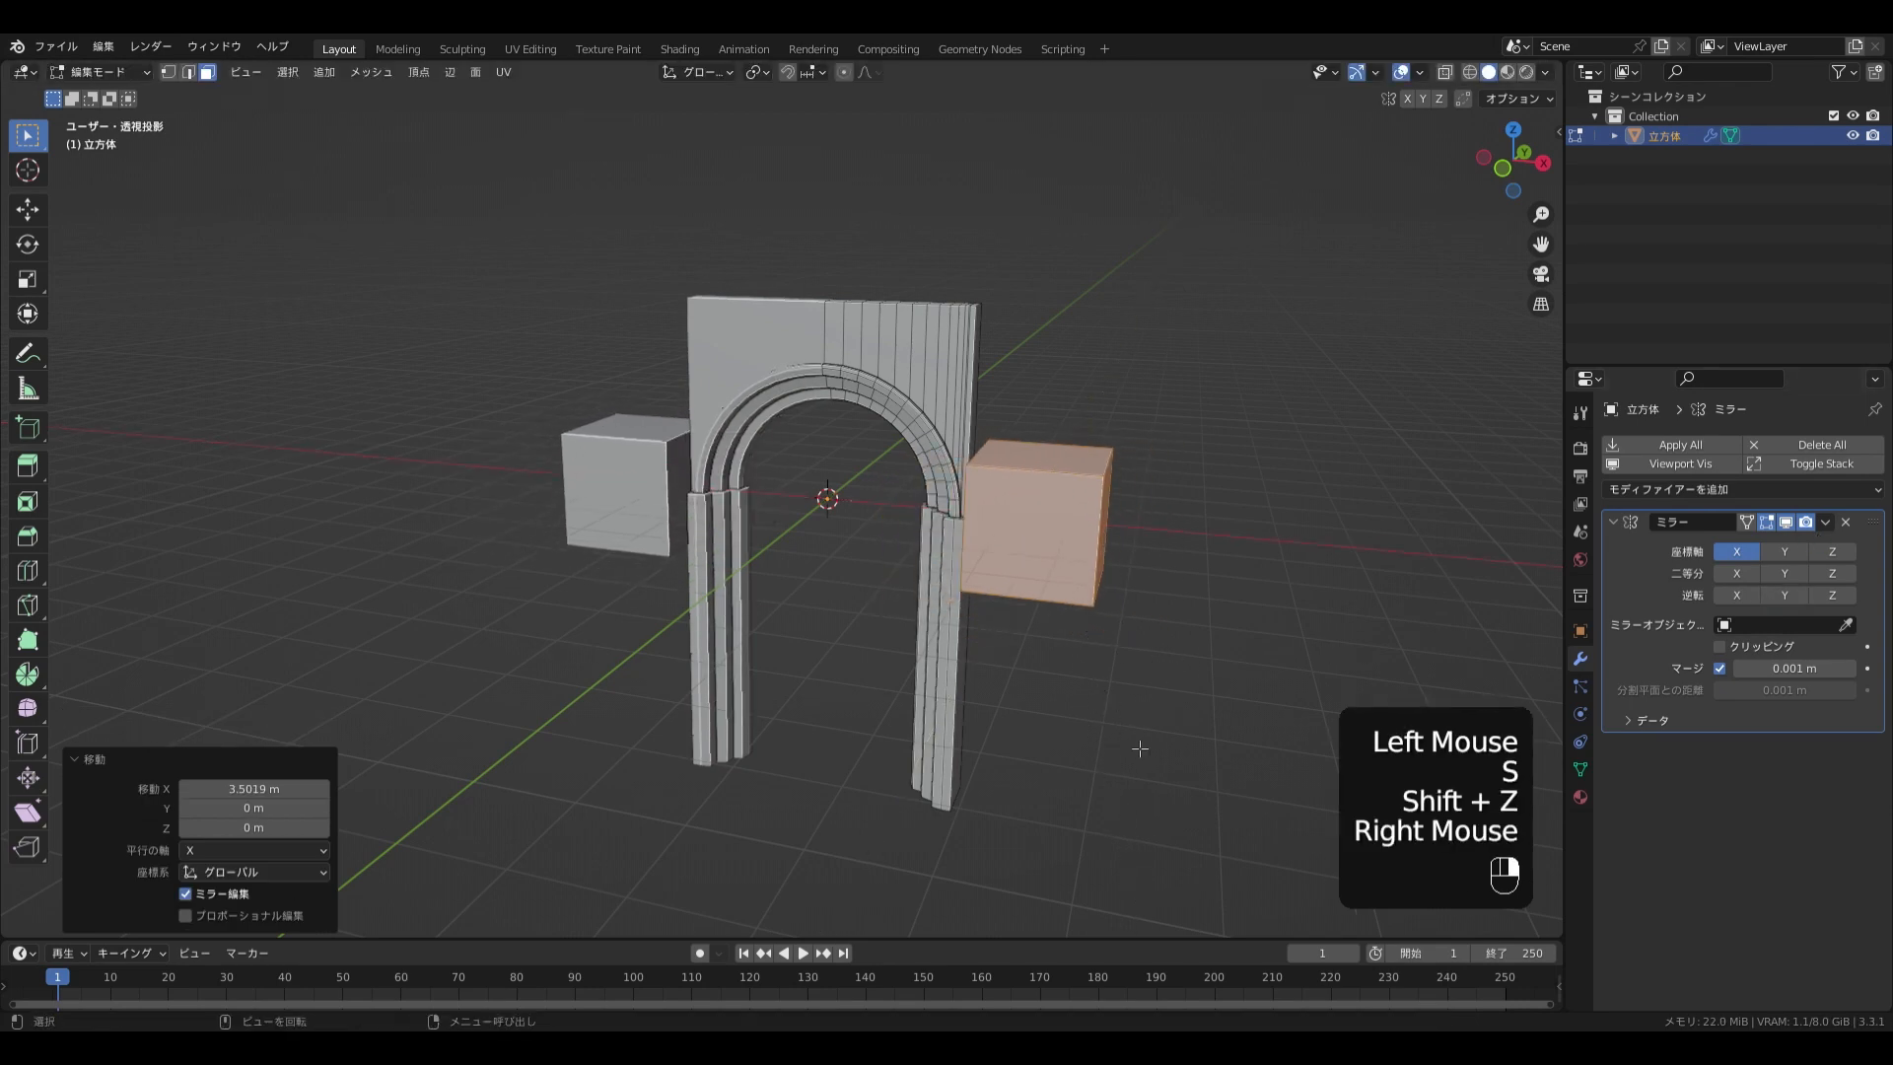
Scale the cube to 4.367 along Z and lower it about 0.8 m to line up with the base of the arch's pillars
key(s)
key(z)
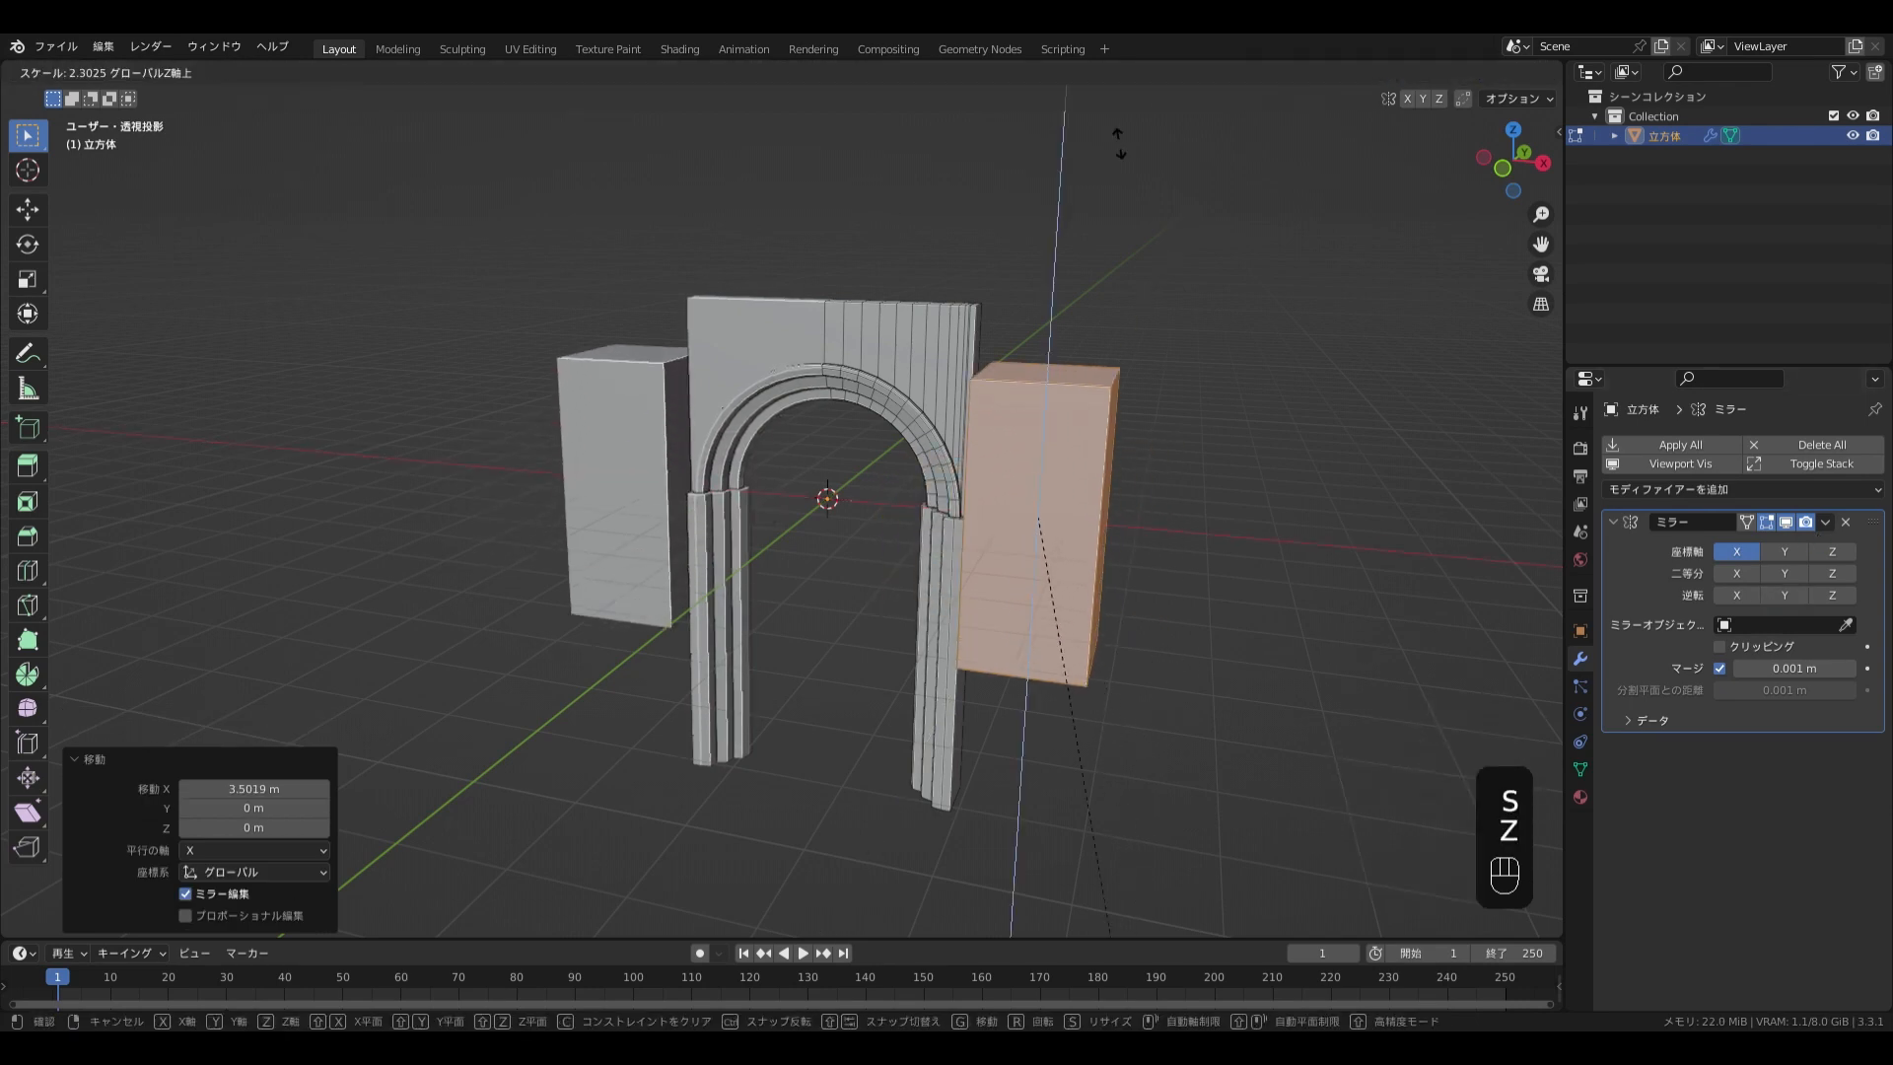
click(1156, 573)
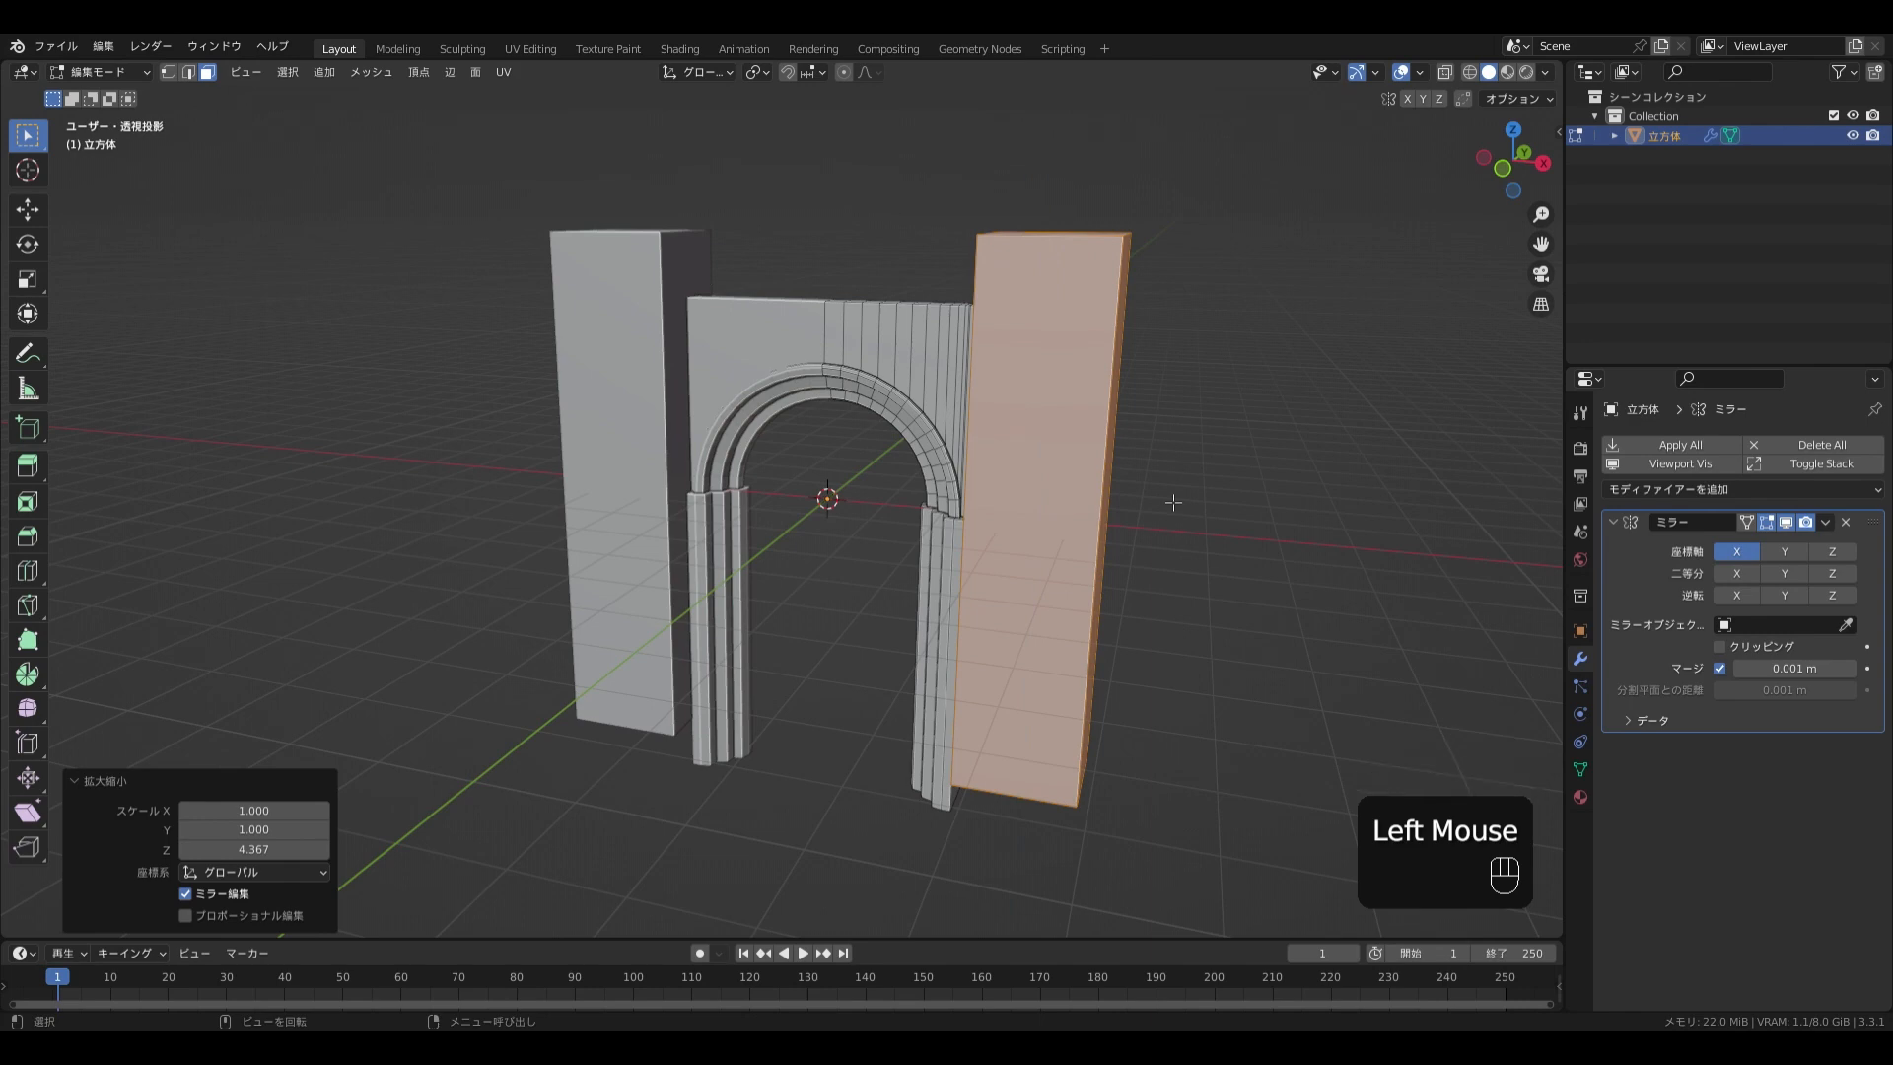
key(KP_1)
key(g)
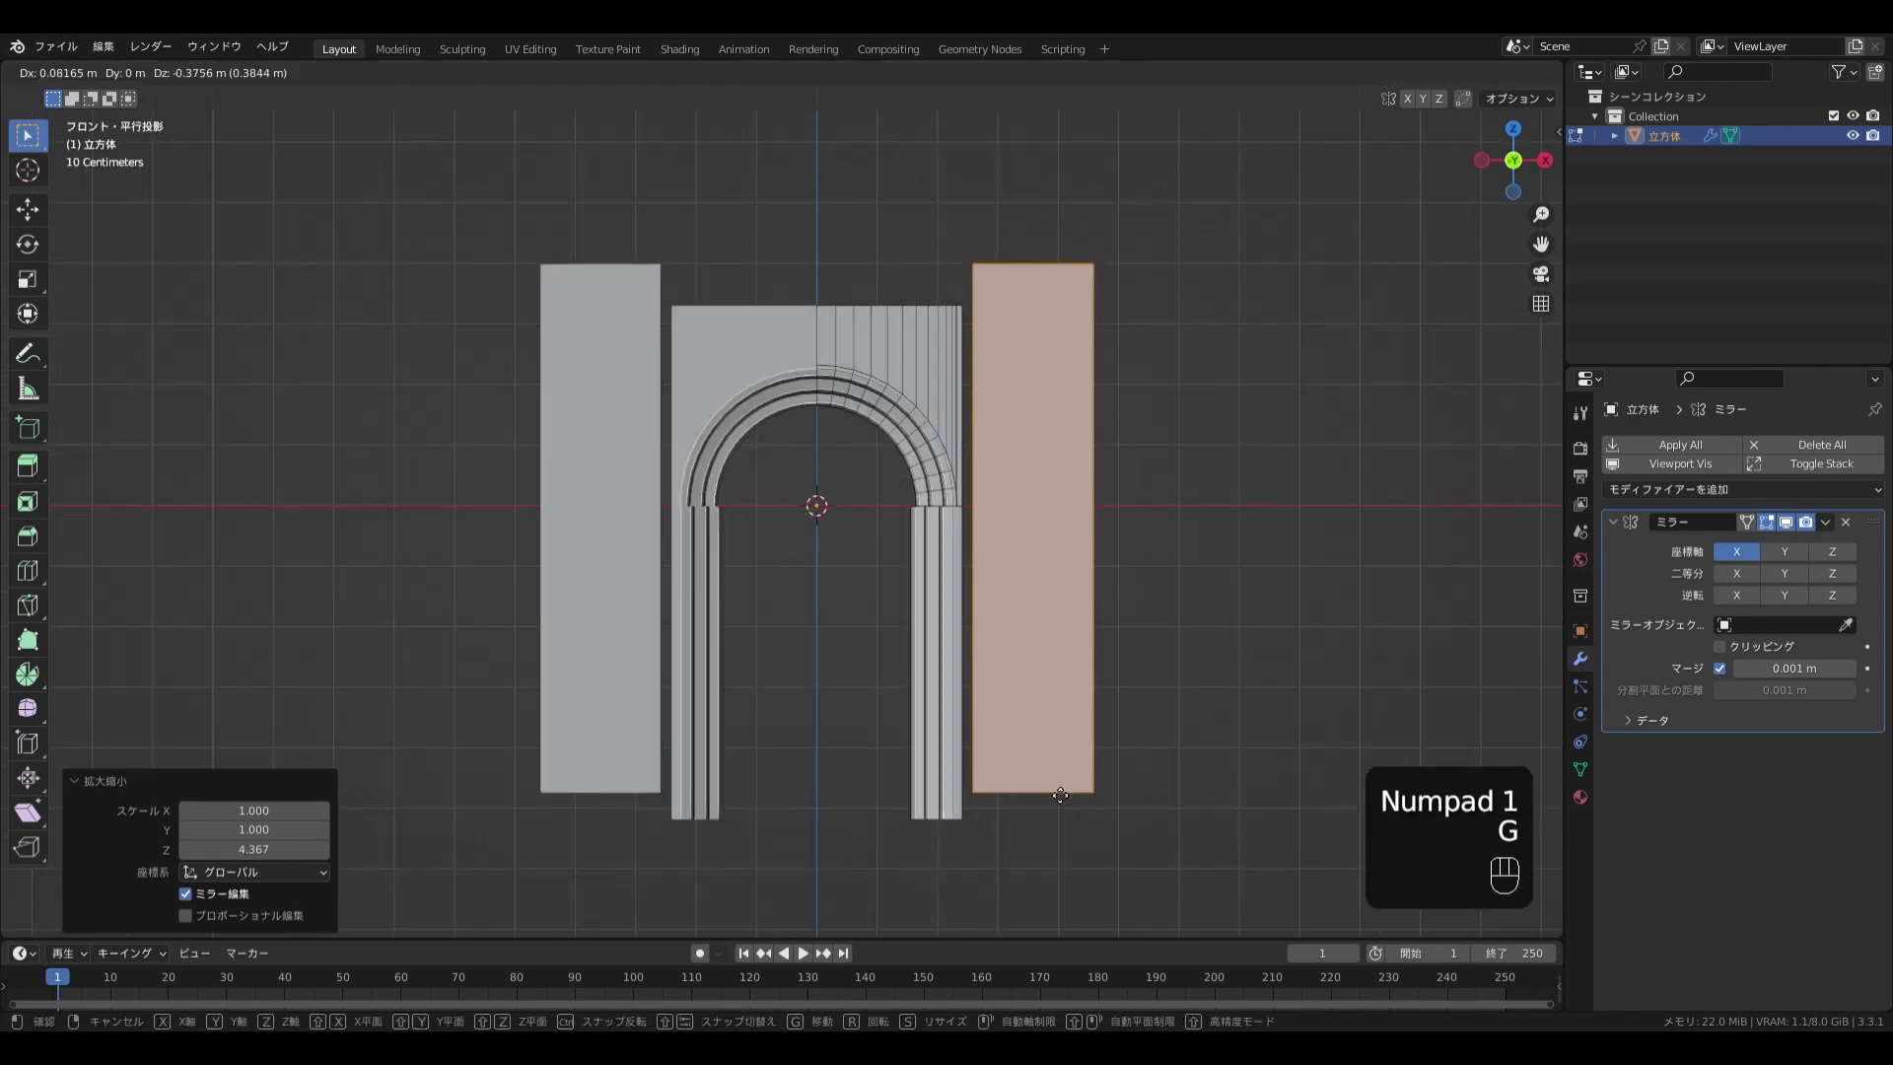
key(z)
click(1065, 801)
Scale the tall side block down in X and Y only, narrowing it while keeping its height
key(s)
key(shift+z)
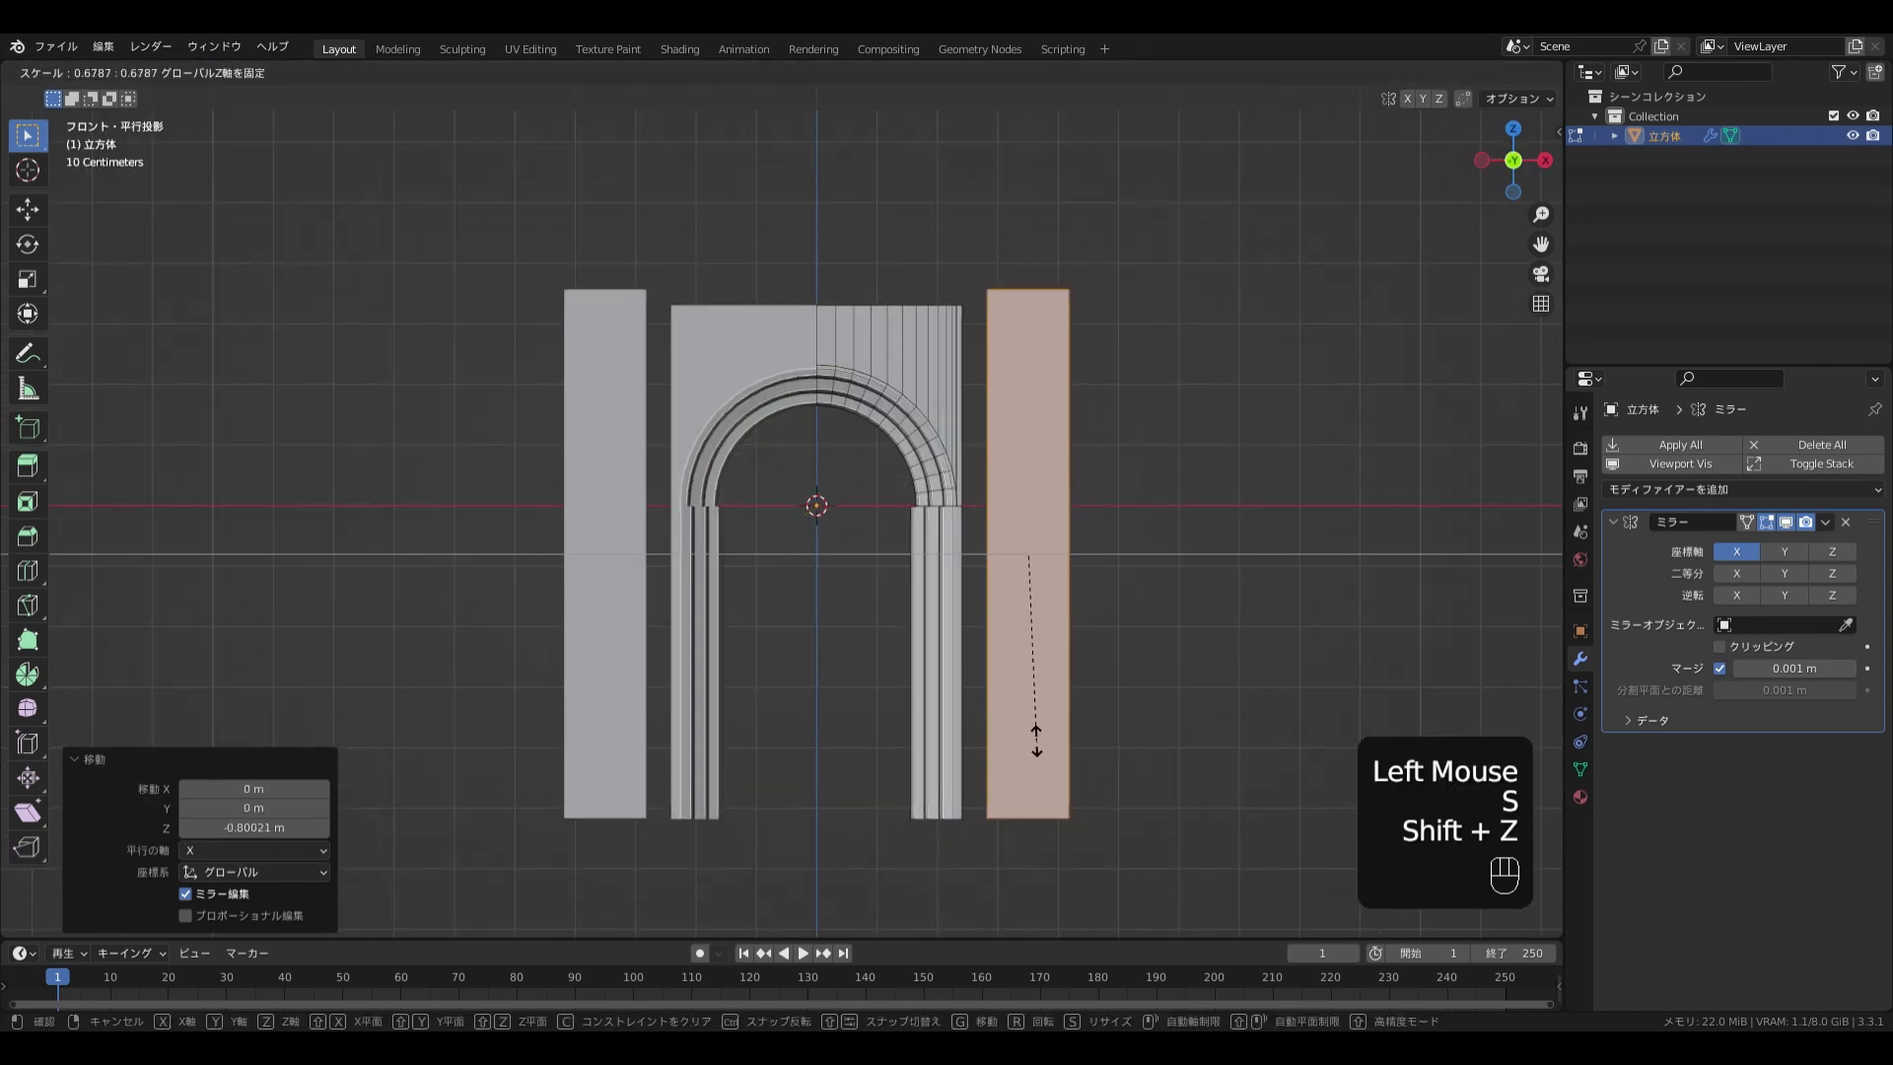
click(1034, 742)
middle_drag(1115, 773, 1195, 449)
key(s)
key(shift+z)
click(976, 814)
Move the side block about -0.485 m along X toward the outer side of the arch wall
scroll(1103, 789, up, 2)
key(g)
key(x)
click(943, 737)
key(KP_1)
scroll(1152, 534, down, 1)
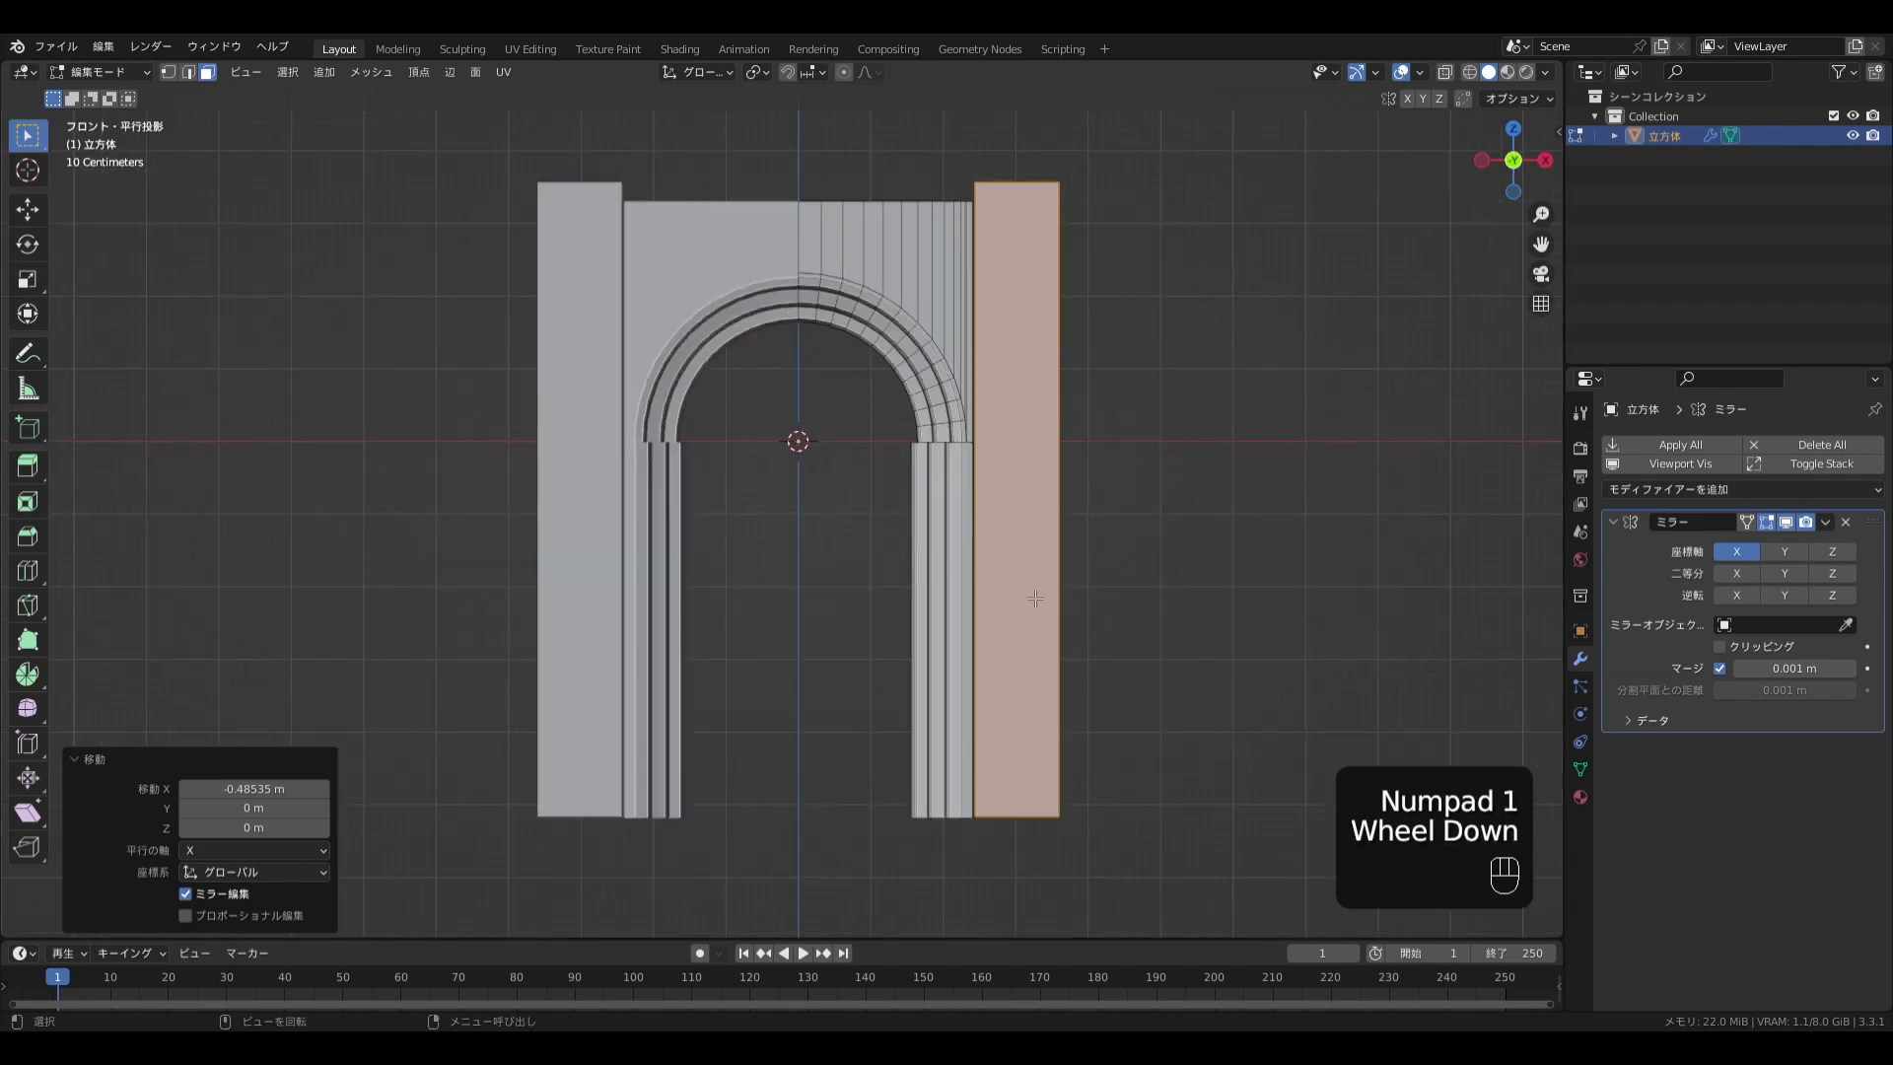
Reselect the whole side block as linked geometry and nudge it about -0.027 m along X against the arch wall
click(1256, 507)
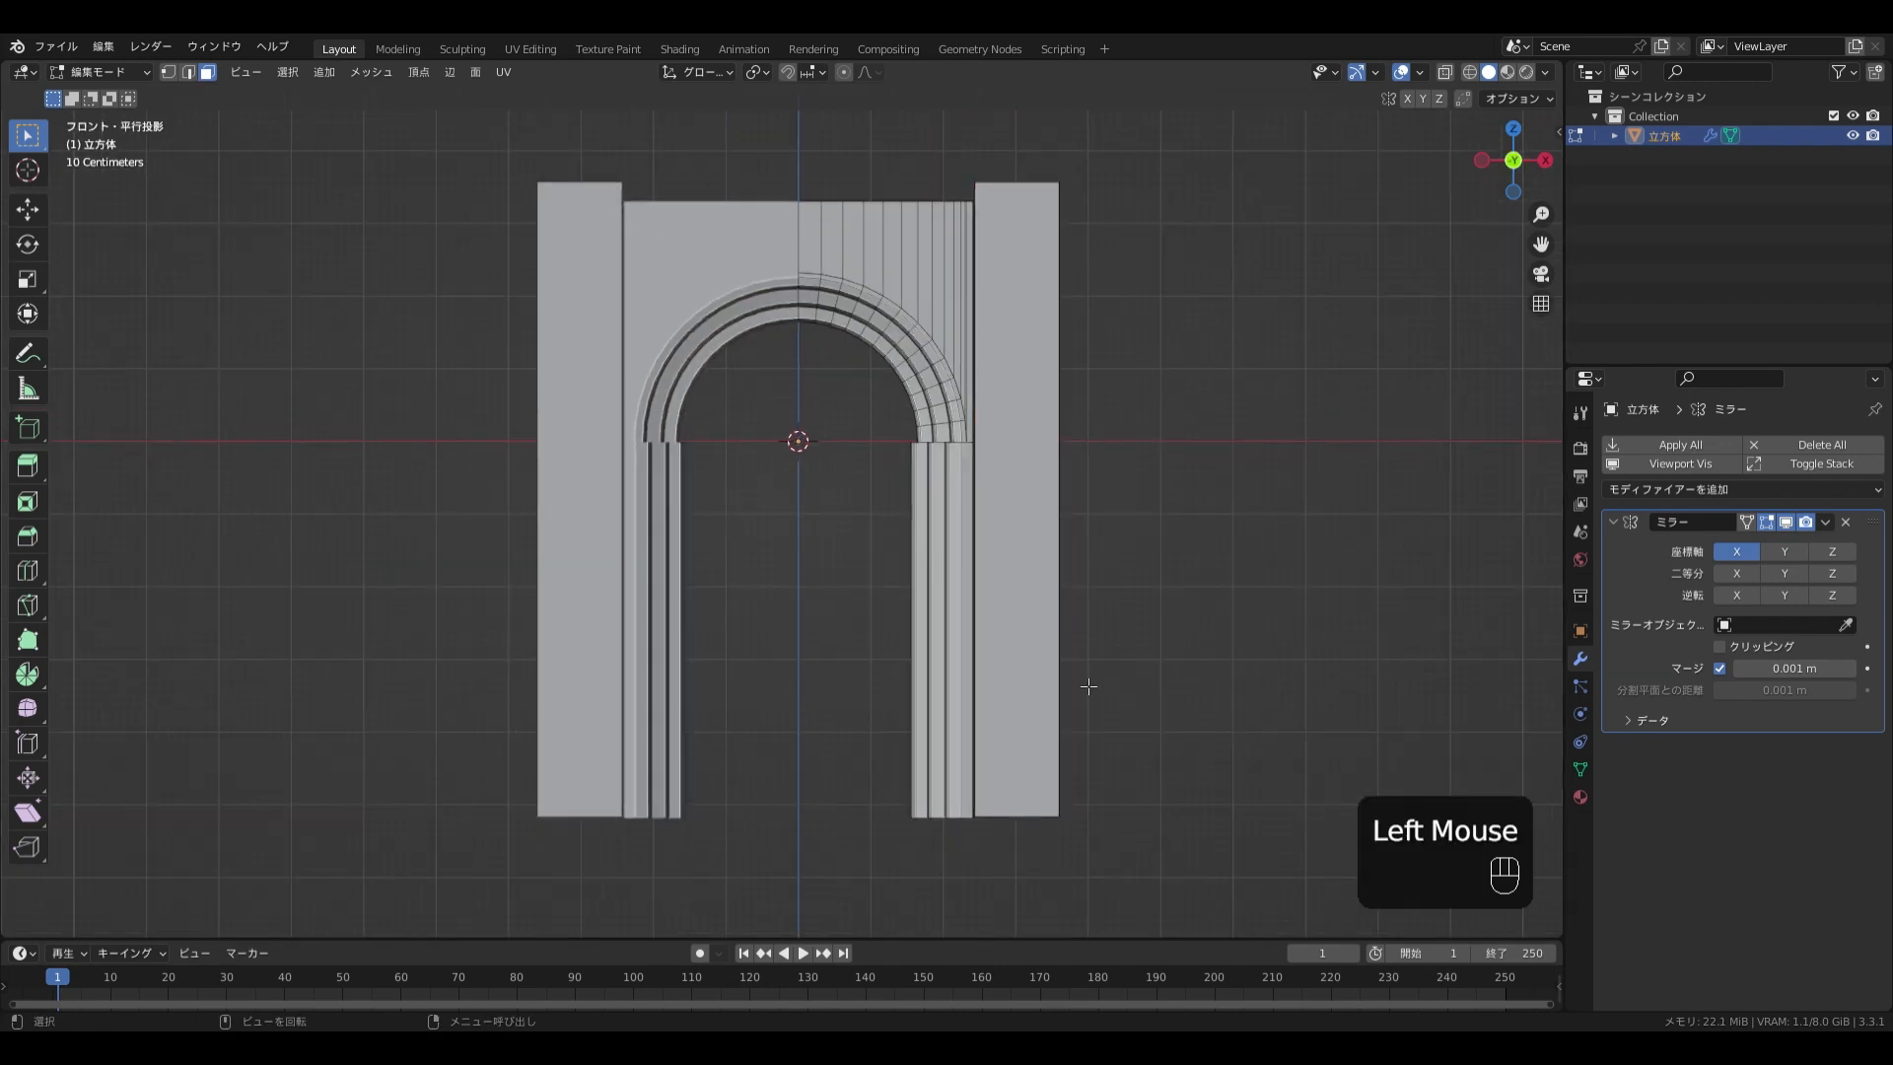
key(l)
key(g)
key(x)
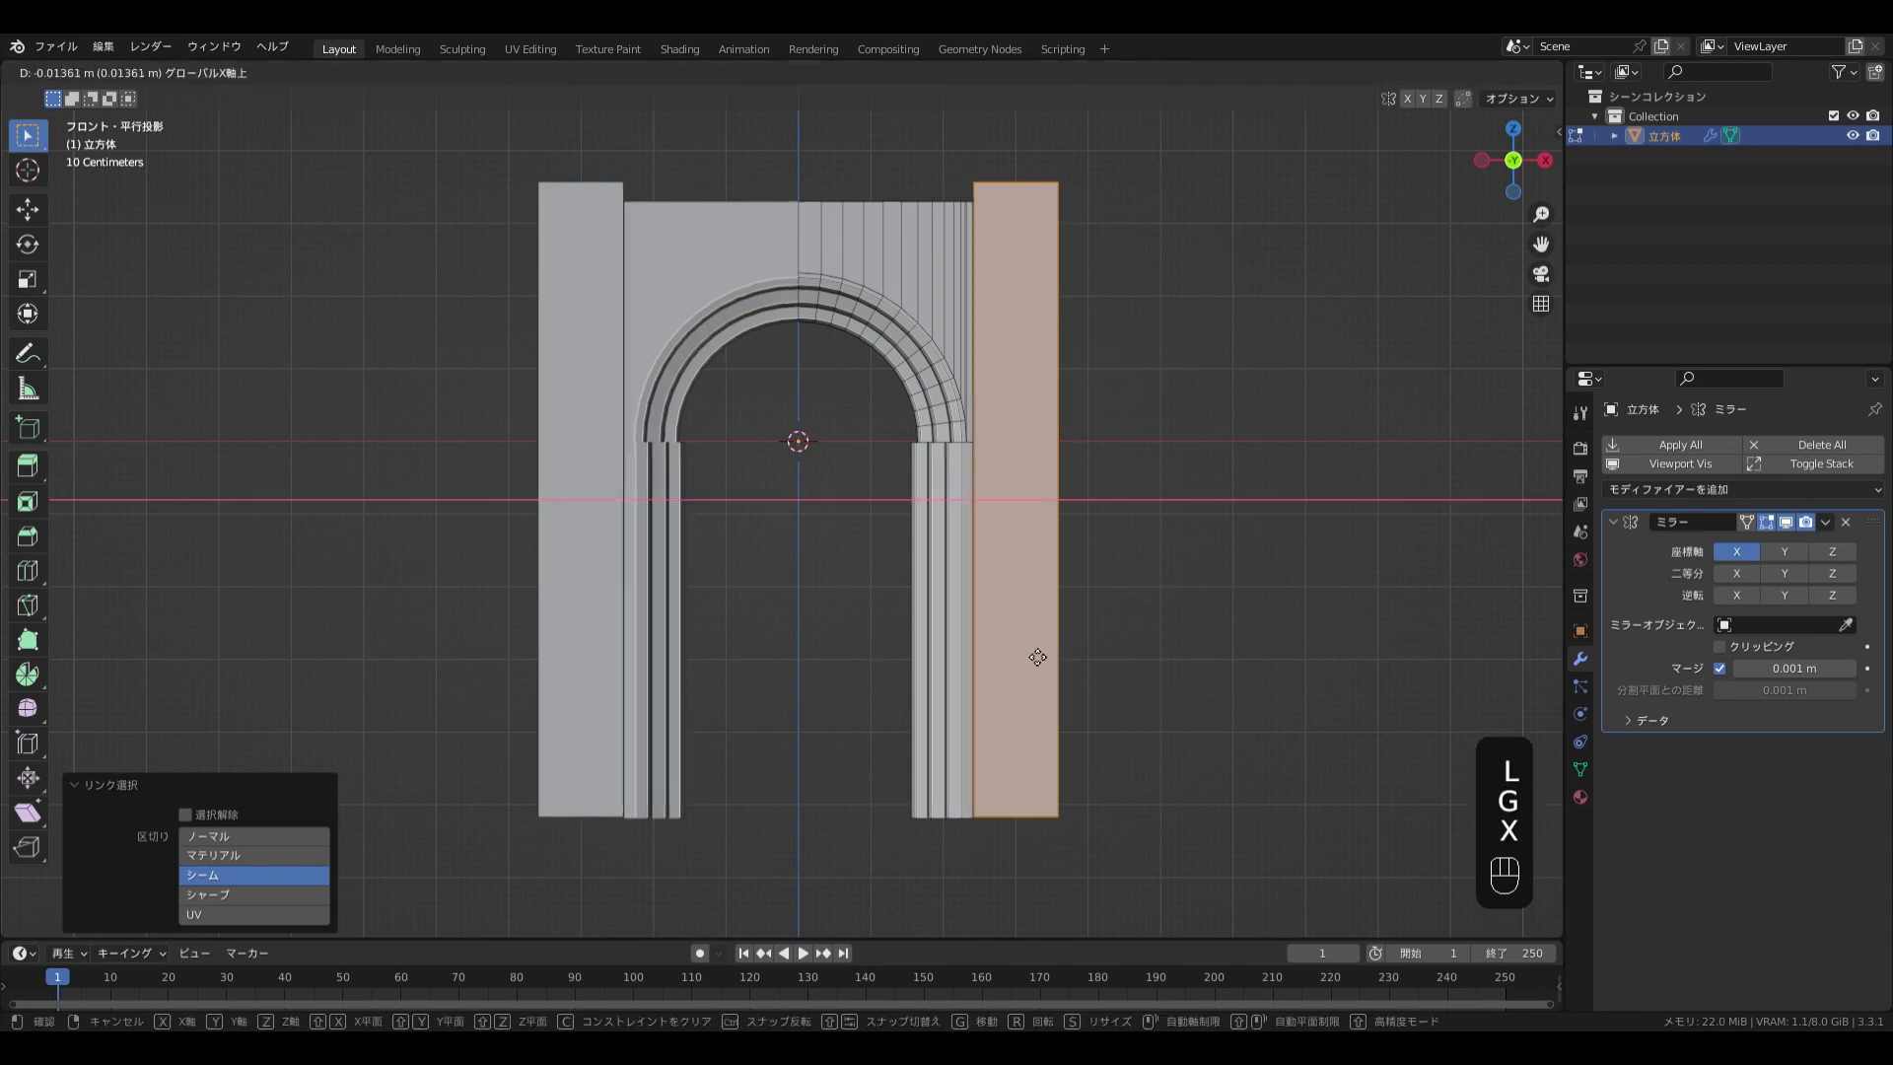
click(1097, 791)
middle_drag(1097, 790, 1078, 800)
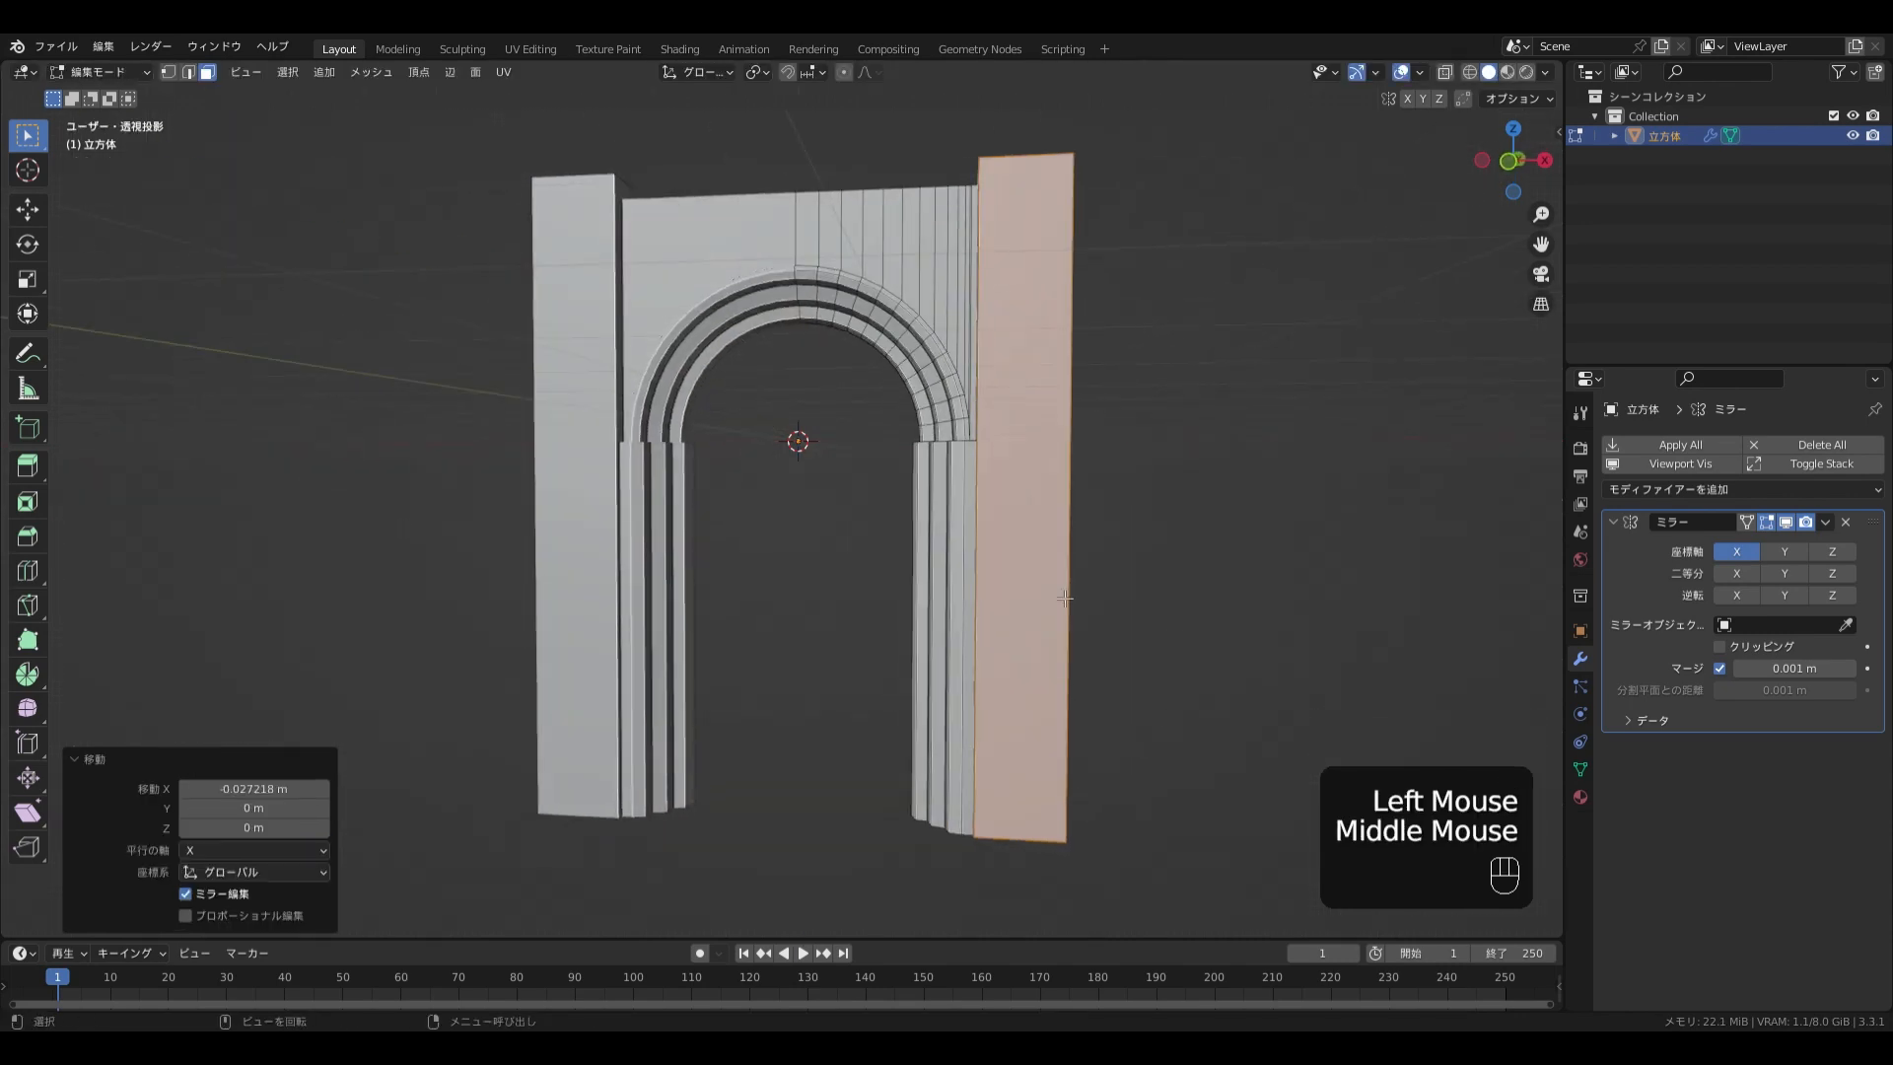
Re-enable clipping on the Mirror modifier in Object Mode and display the arch in wireframe from the front
key(Tab)
middle_drag(1020, 636, 950, 743)
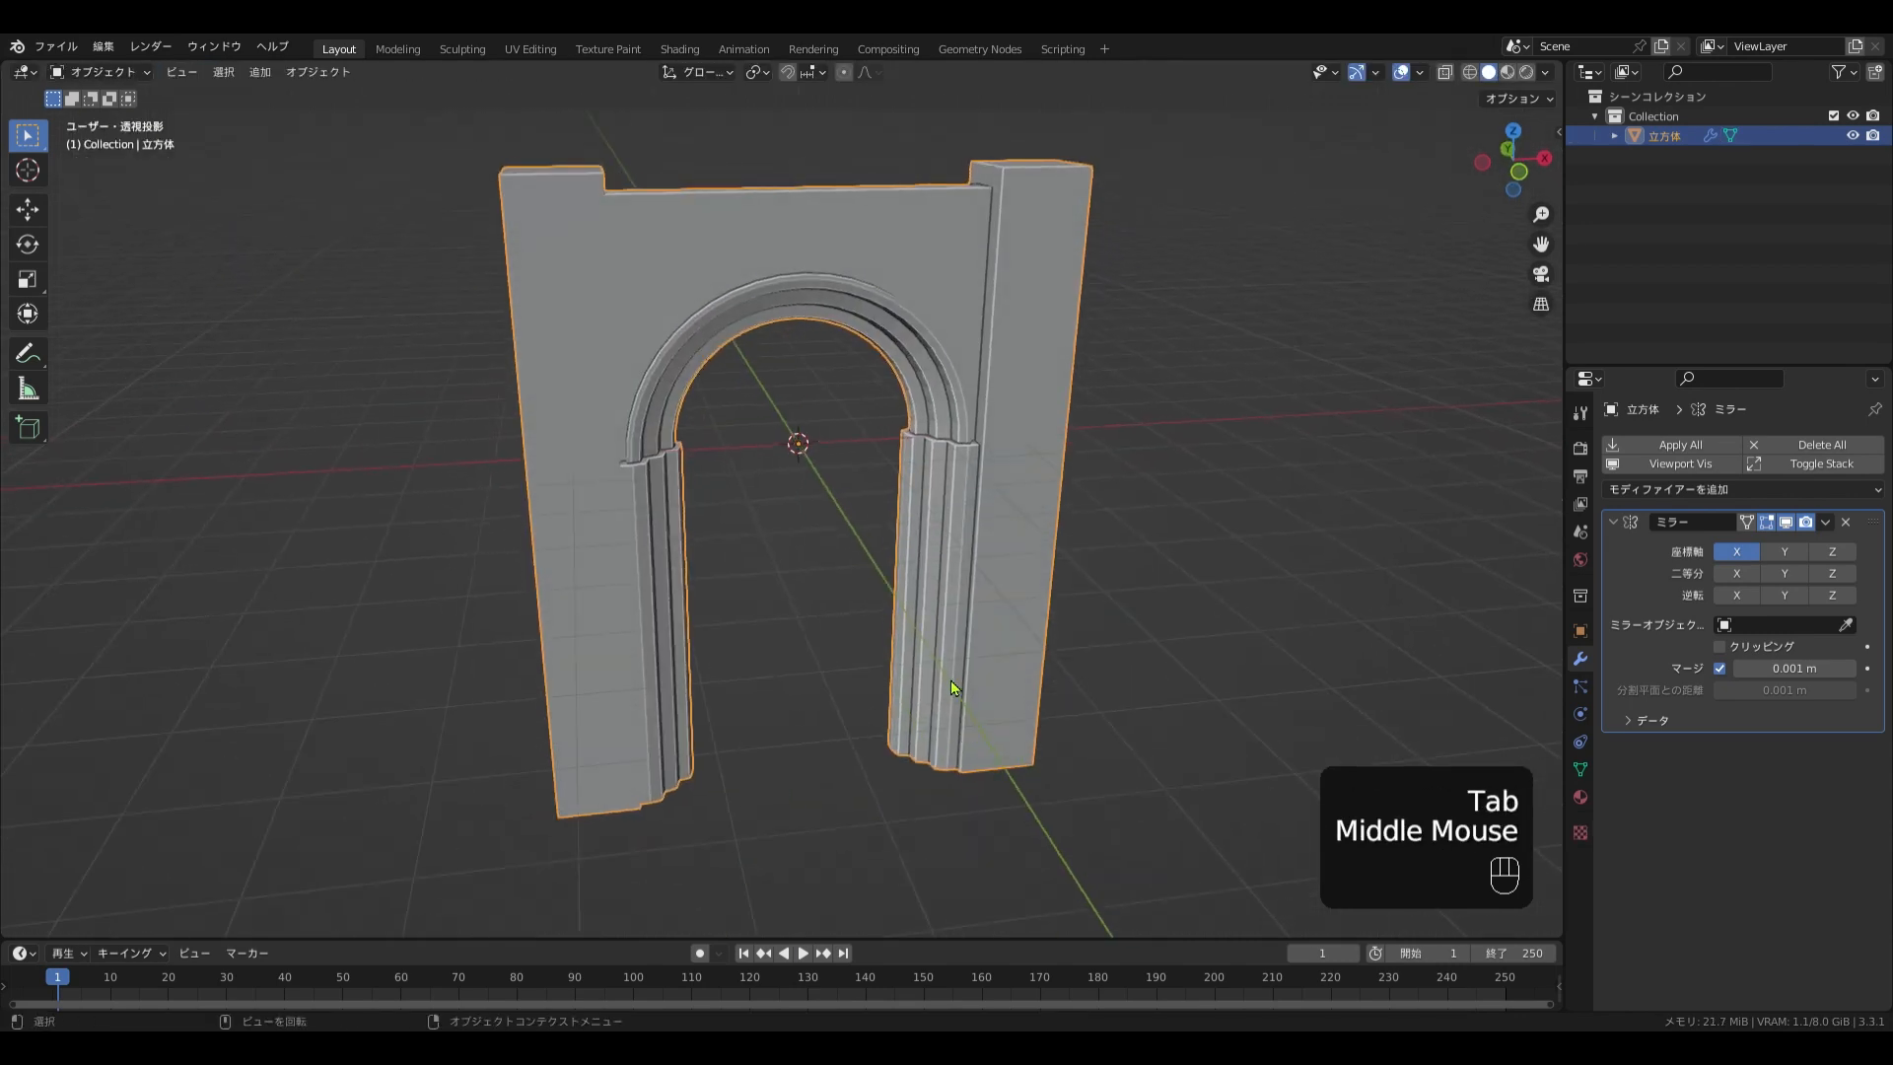
key(KP_1)
click(1721, 647)
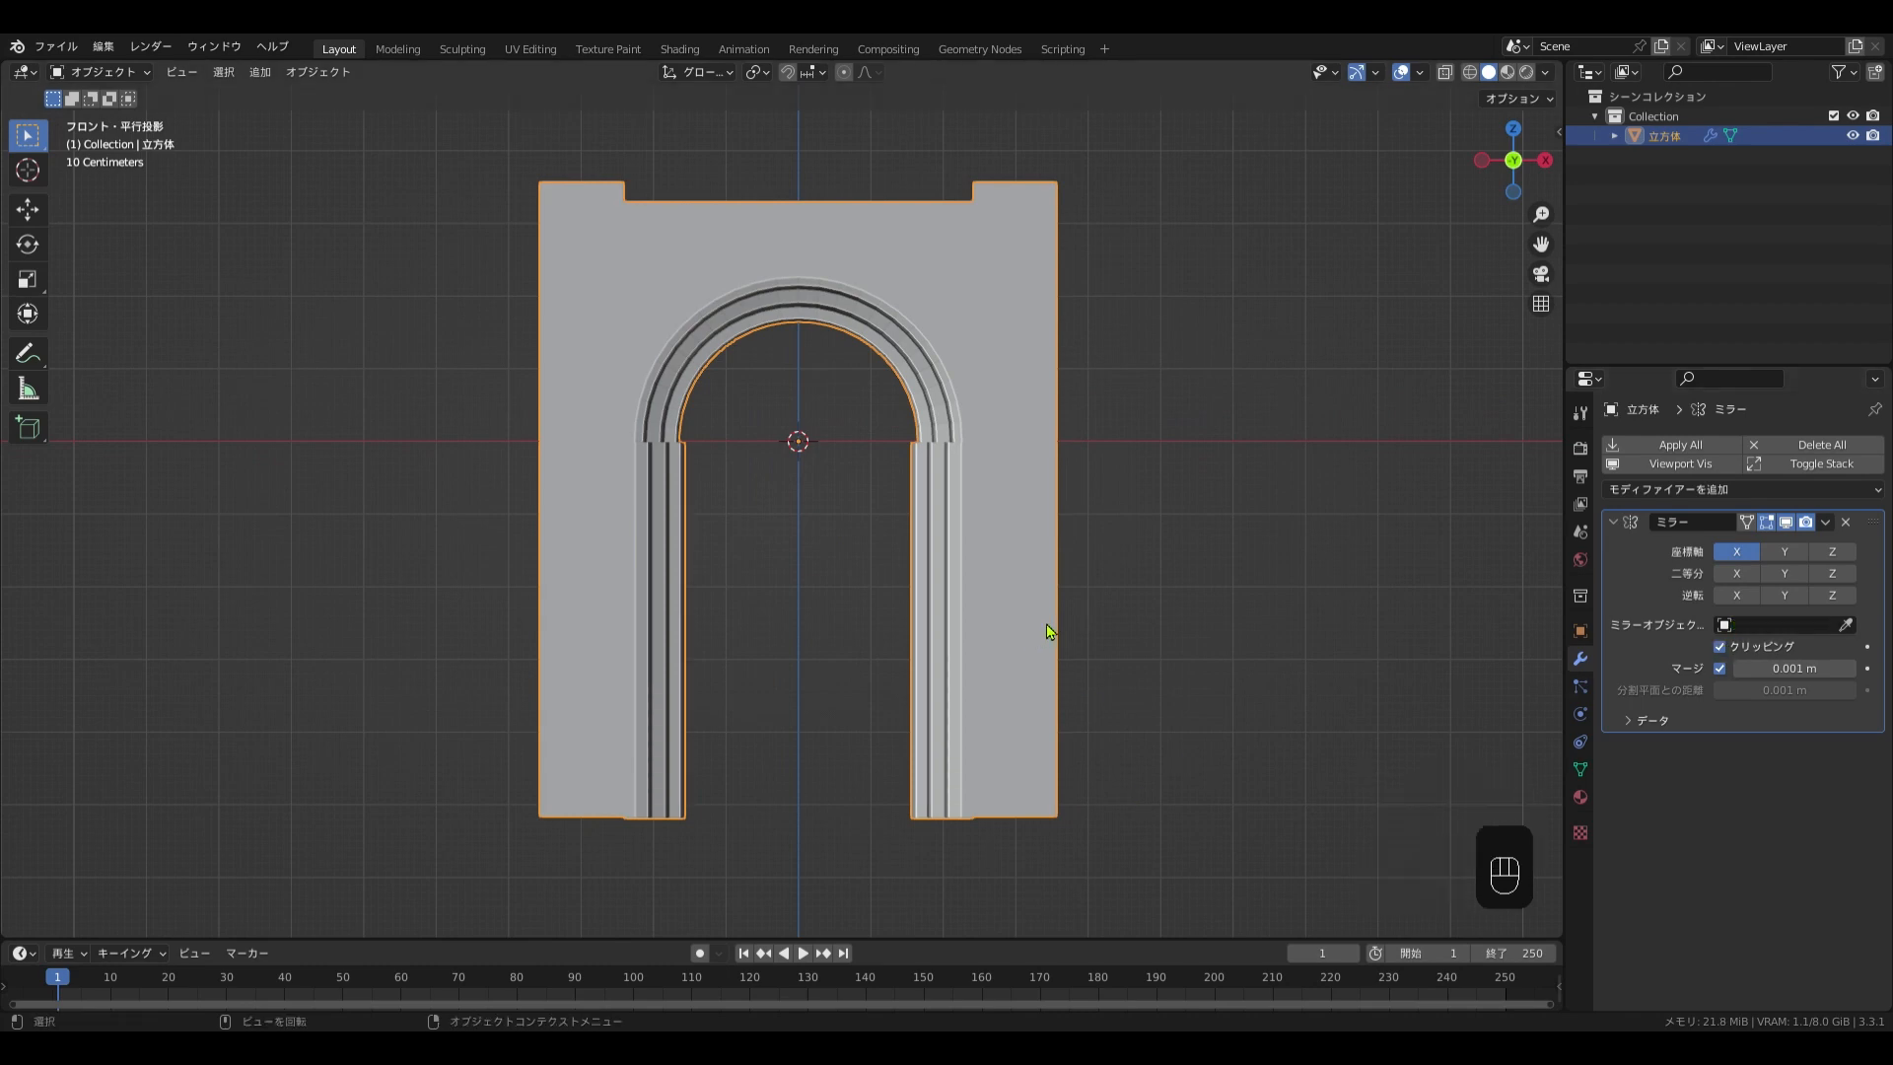
key(shift+z)
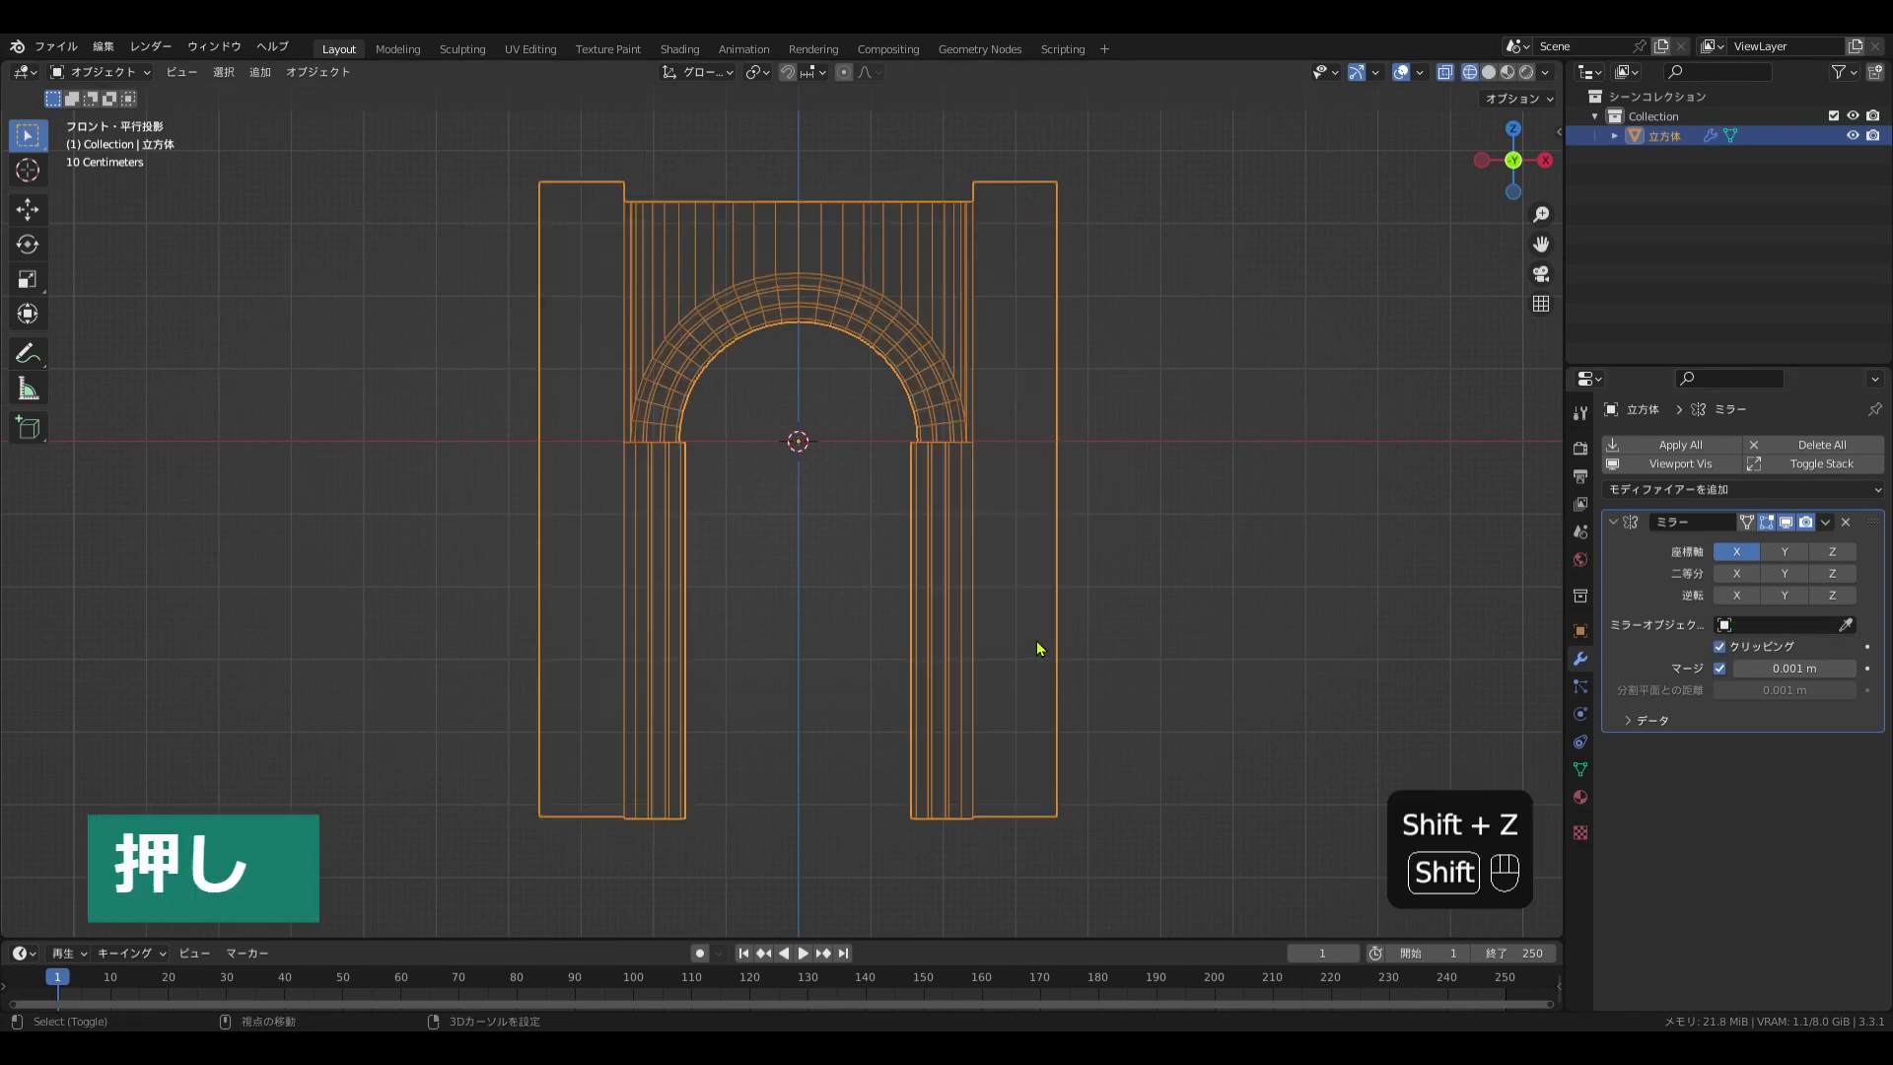
Delete all the default objects in the new scene and add a mesh circle with 20 vertices
key(a)
key(x)
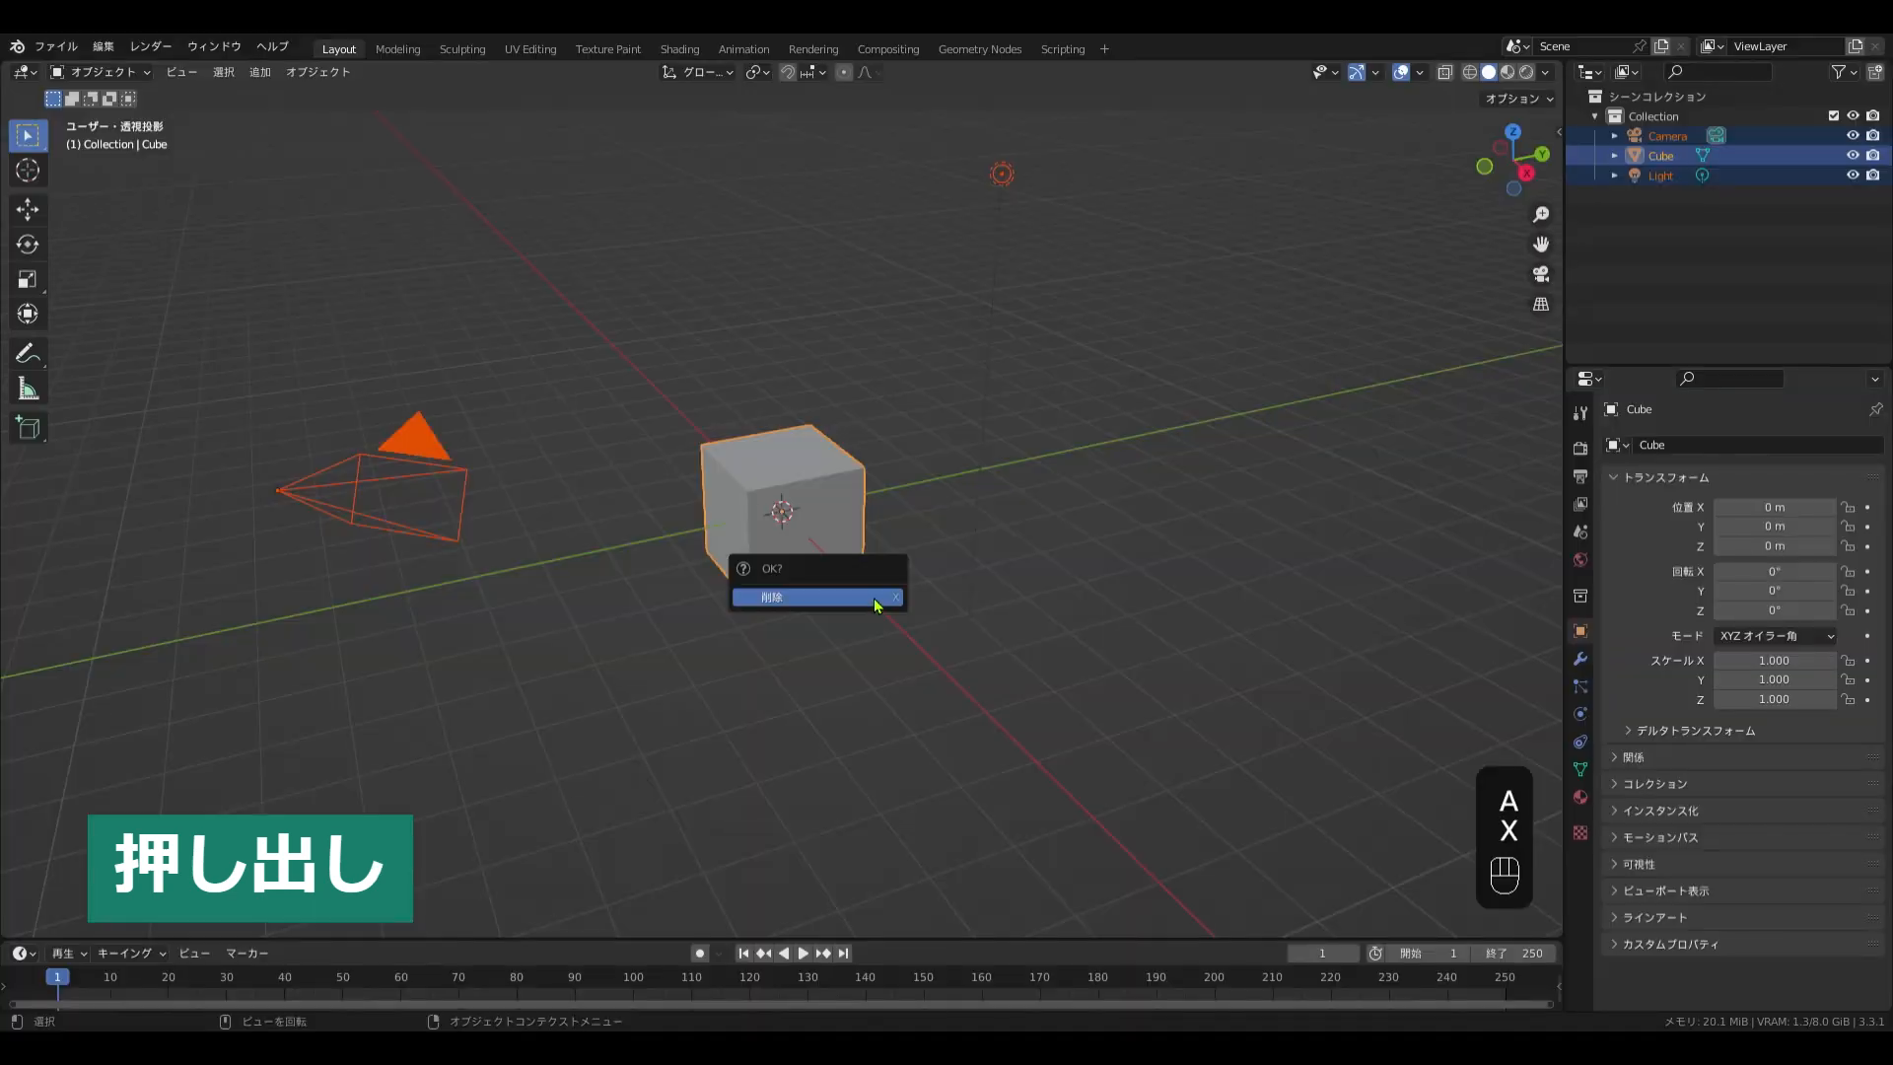
click(876, 597)
key(shift+a)
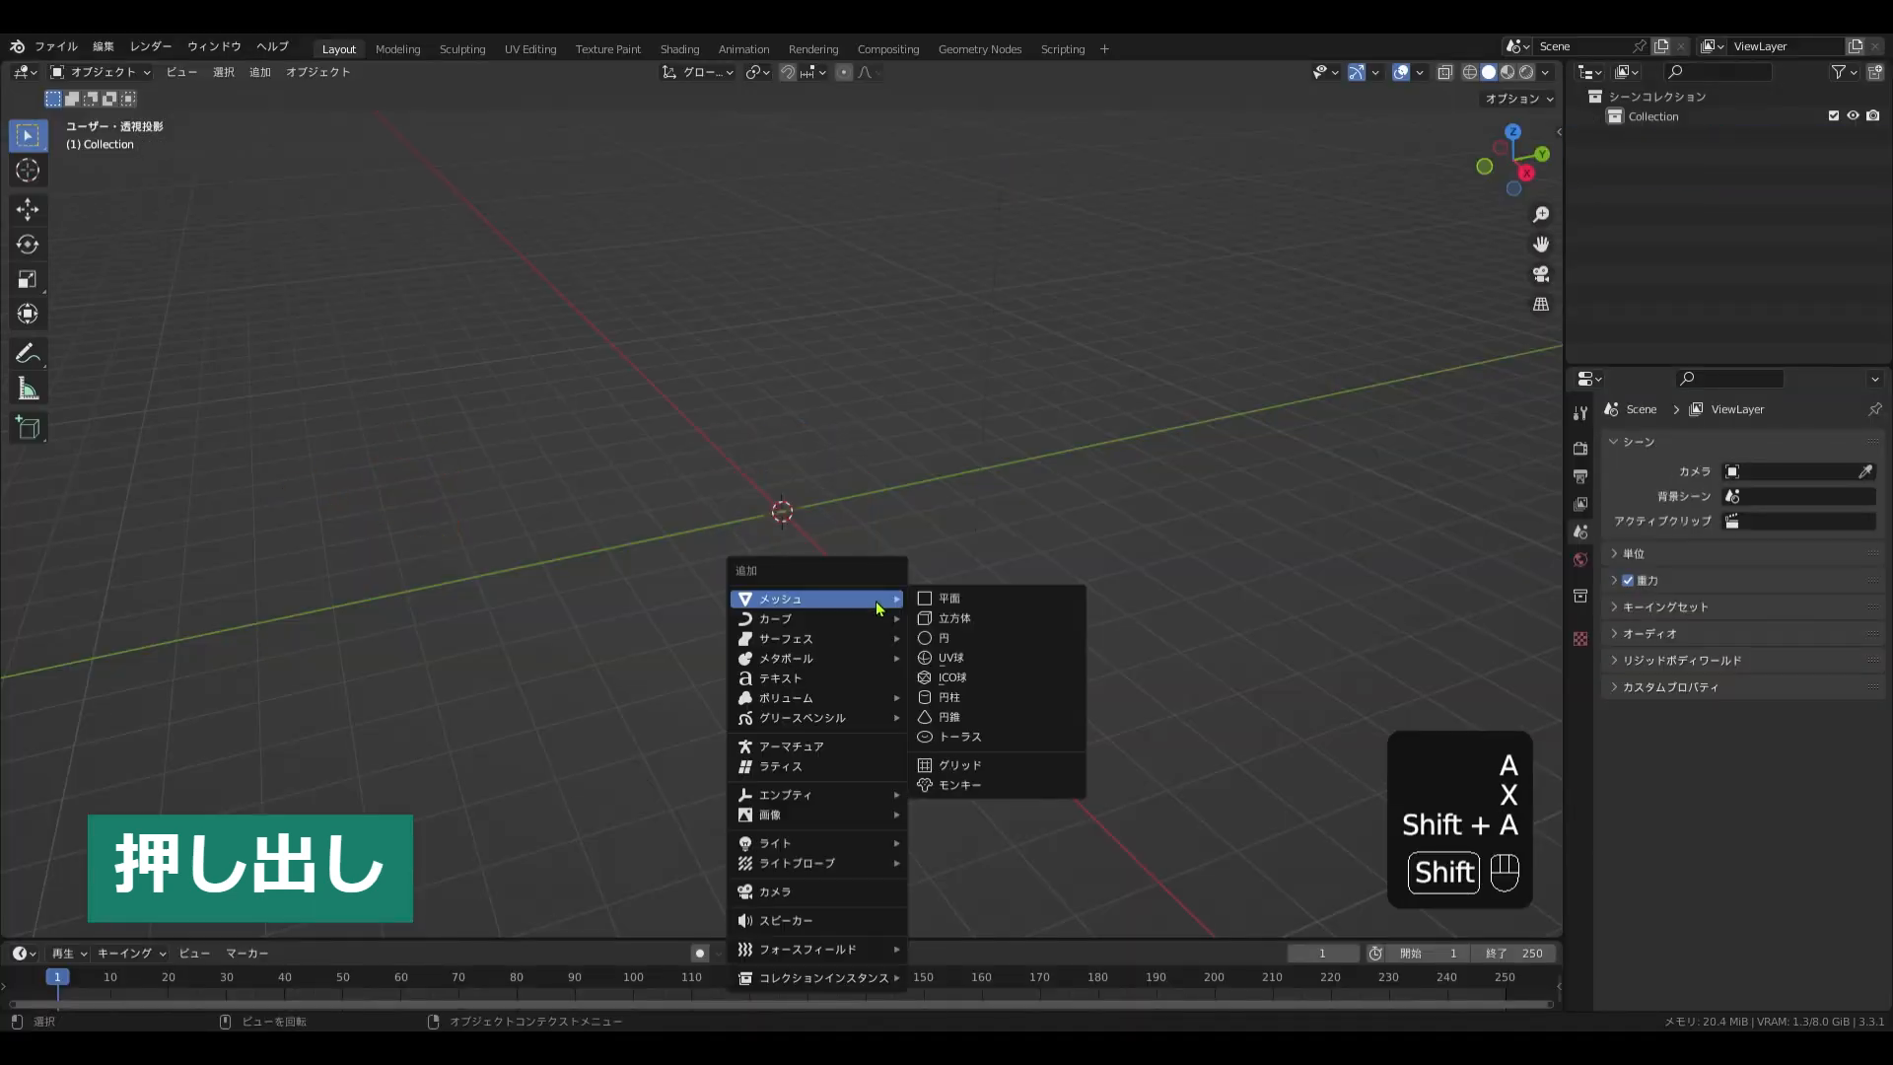
click(978, 638)
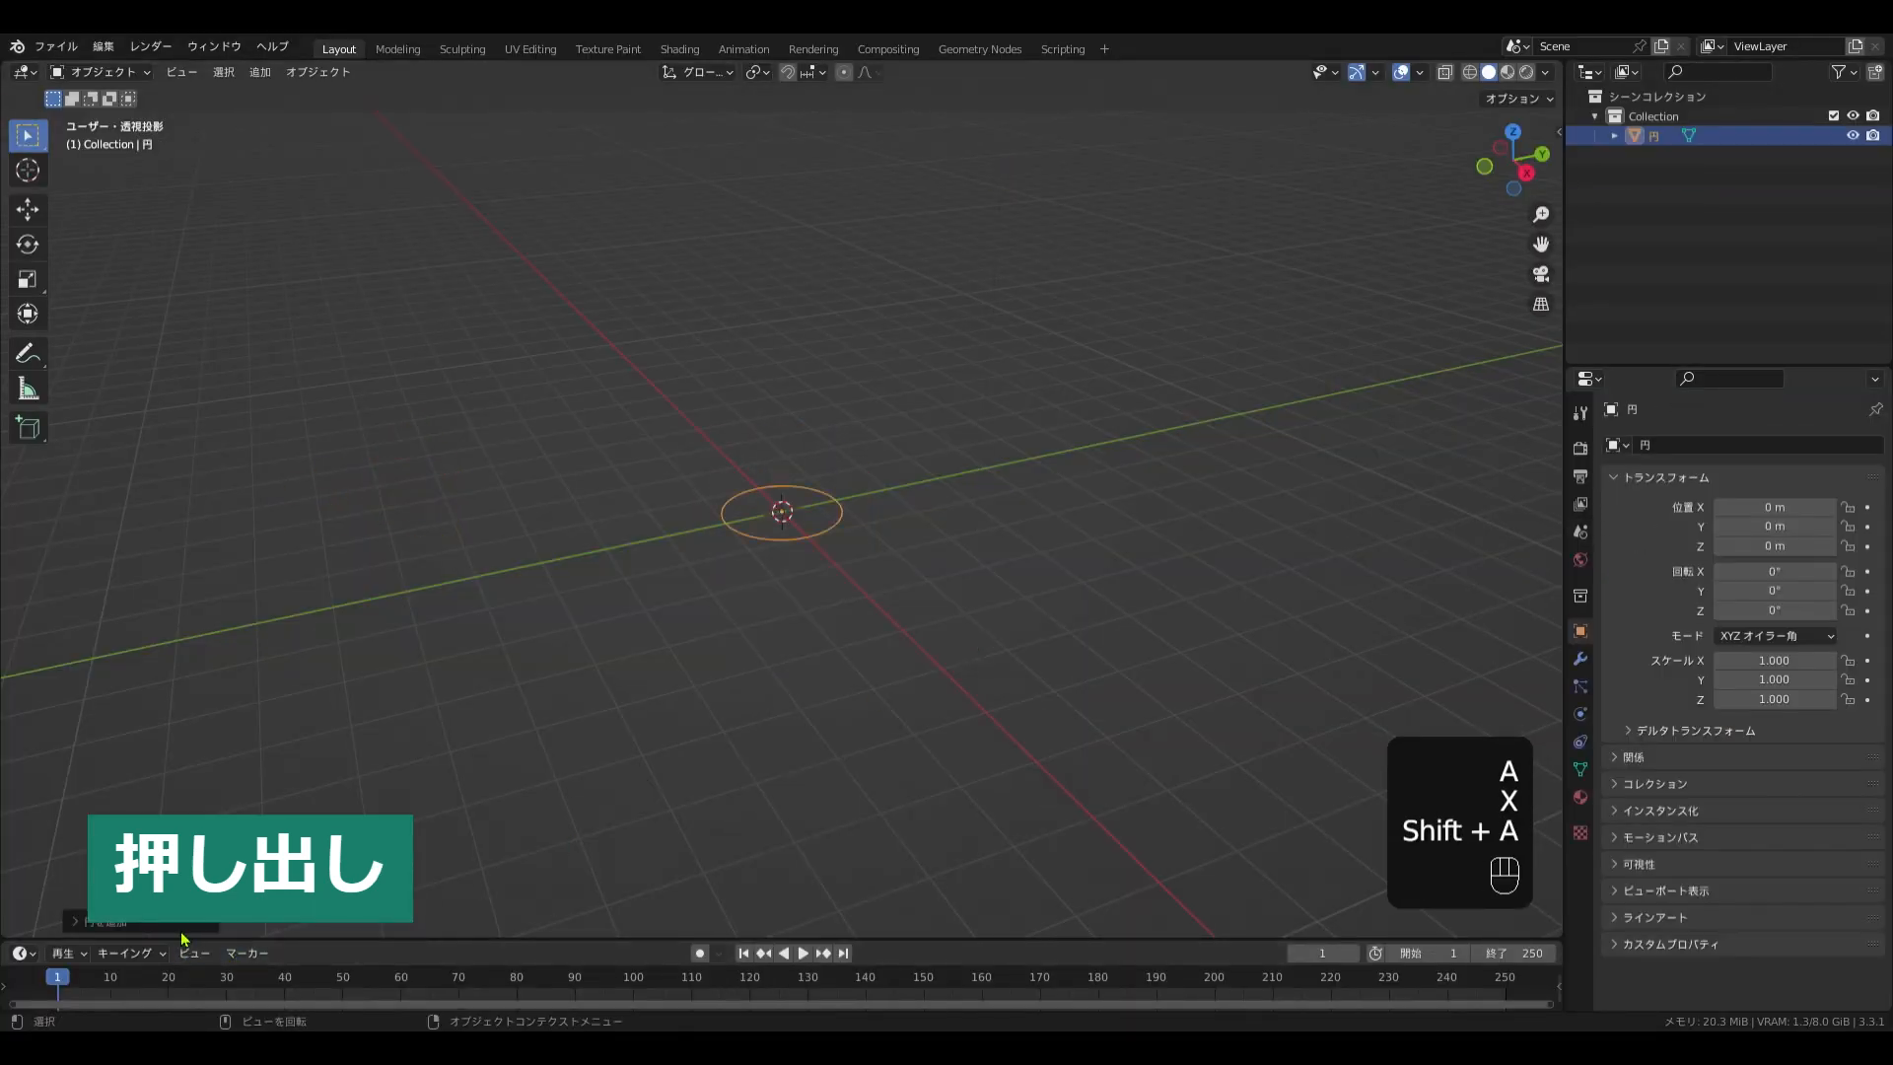
click(148, 921)
click(281, 706)
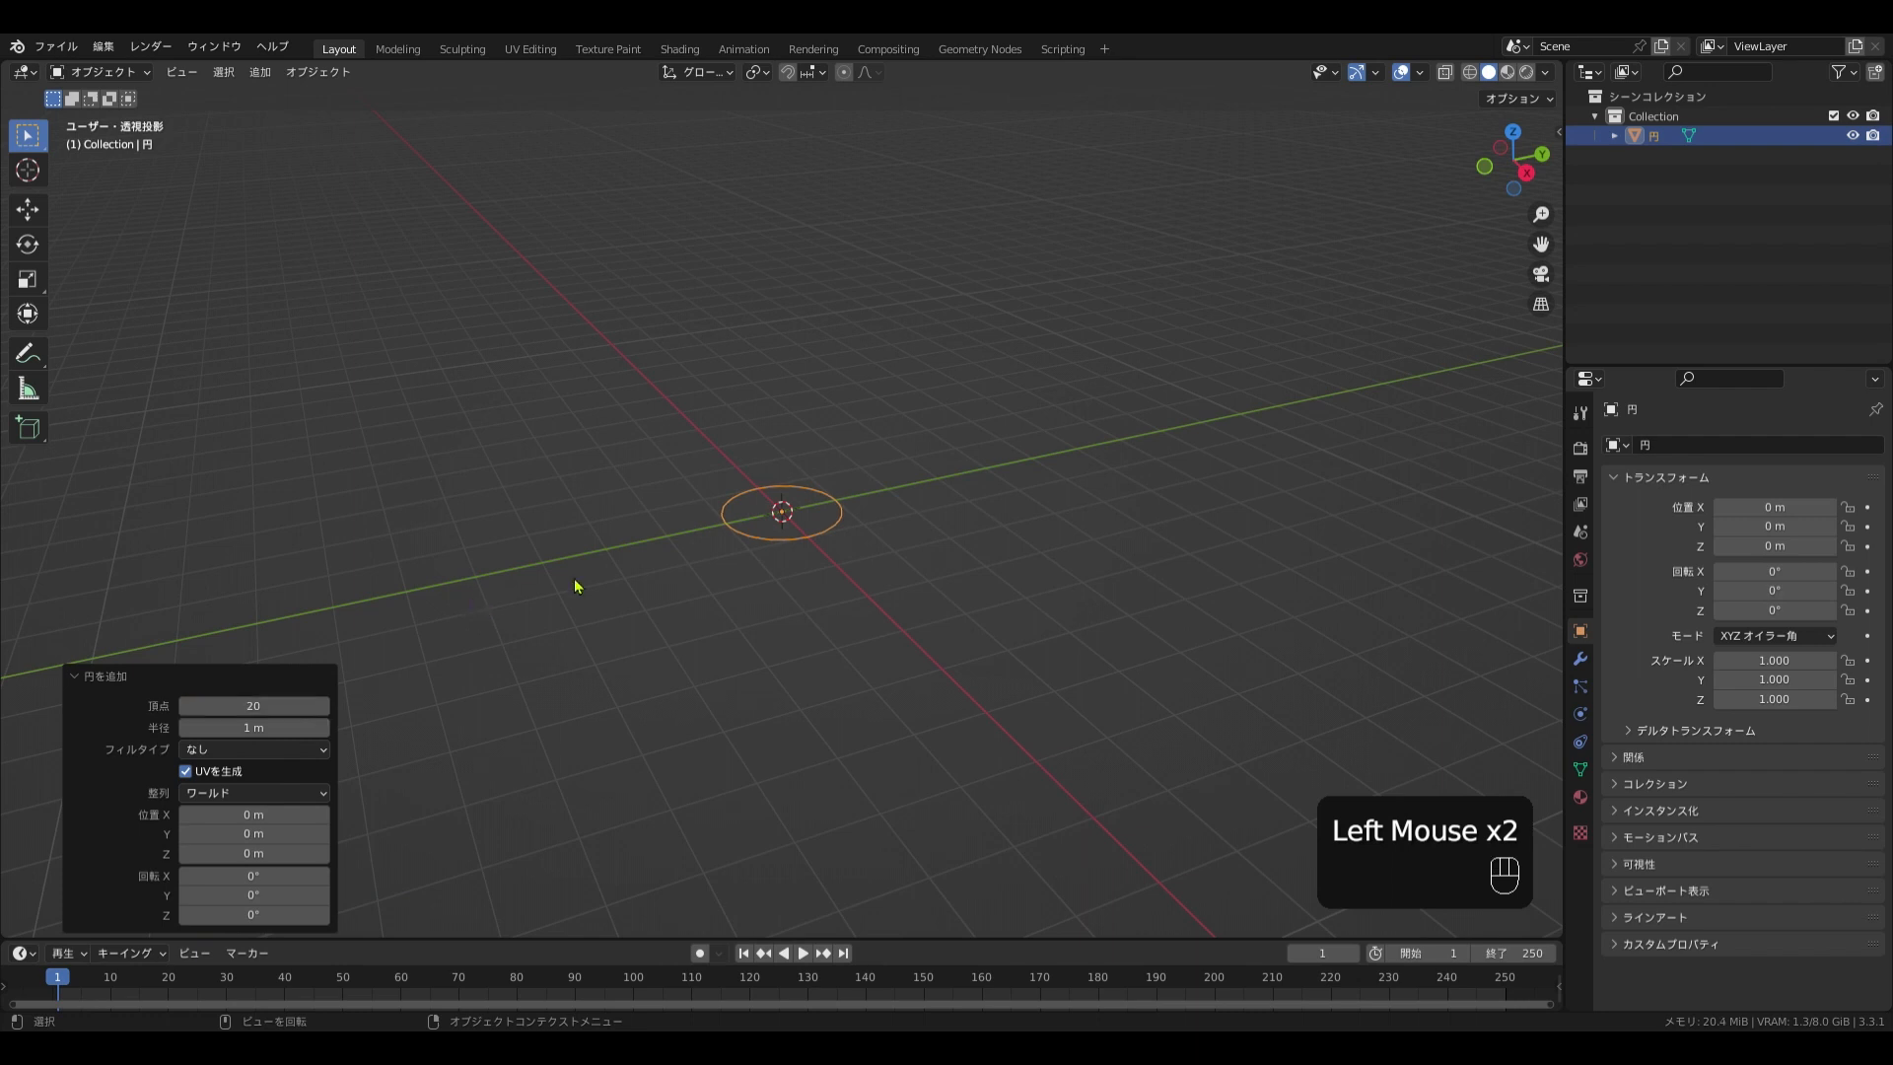
Fill the circle with a face in Edit Mode from the top view and inset it by about 0.328 m
key(KP_7)
key(shift+c)
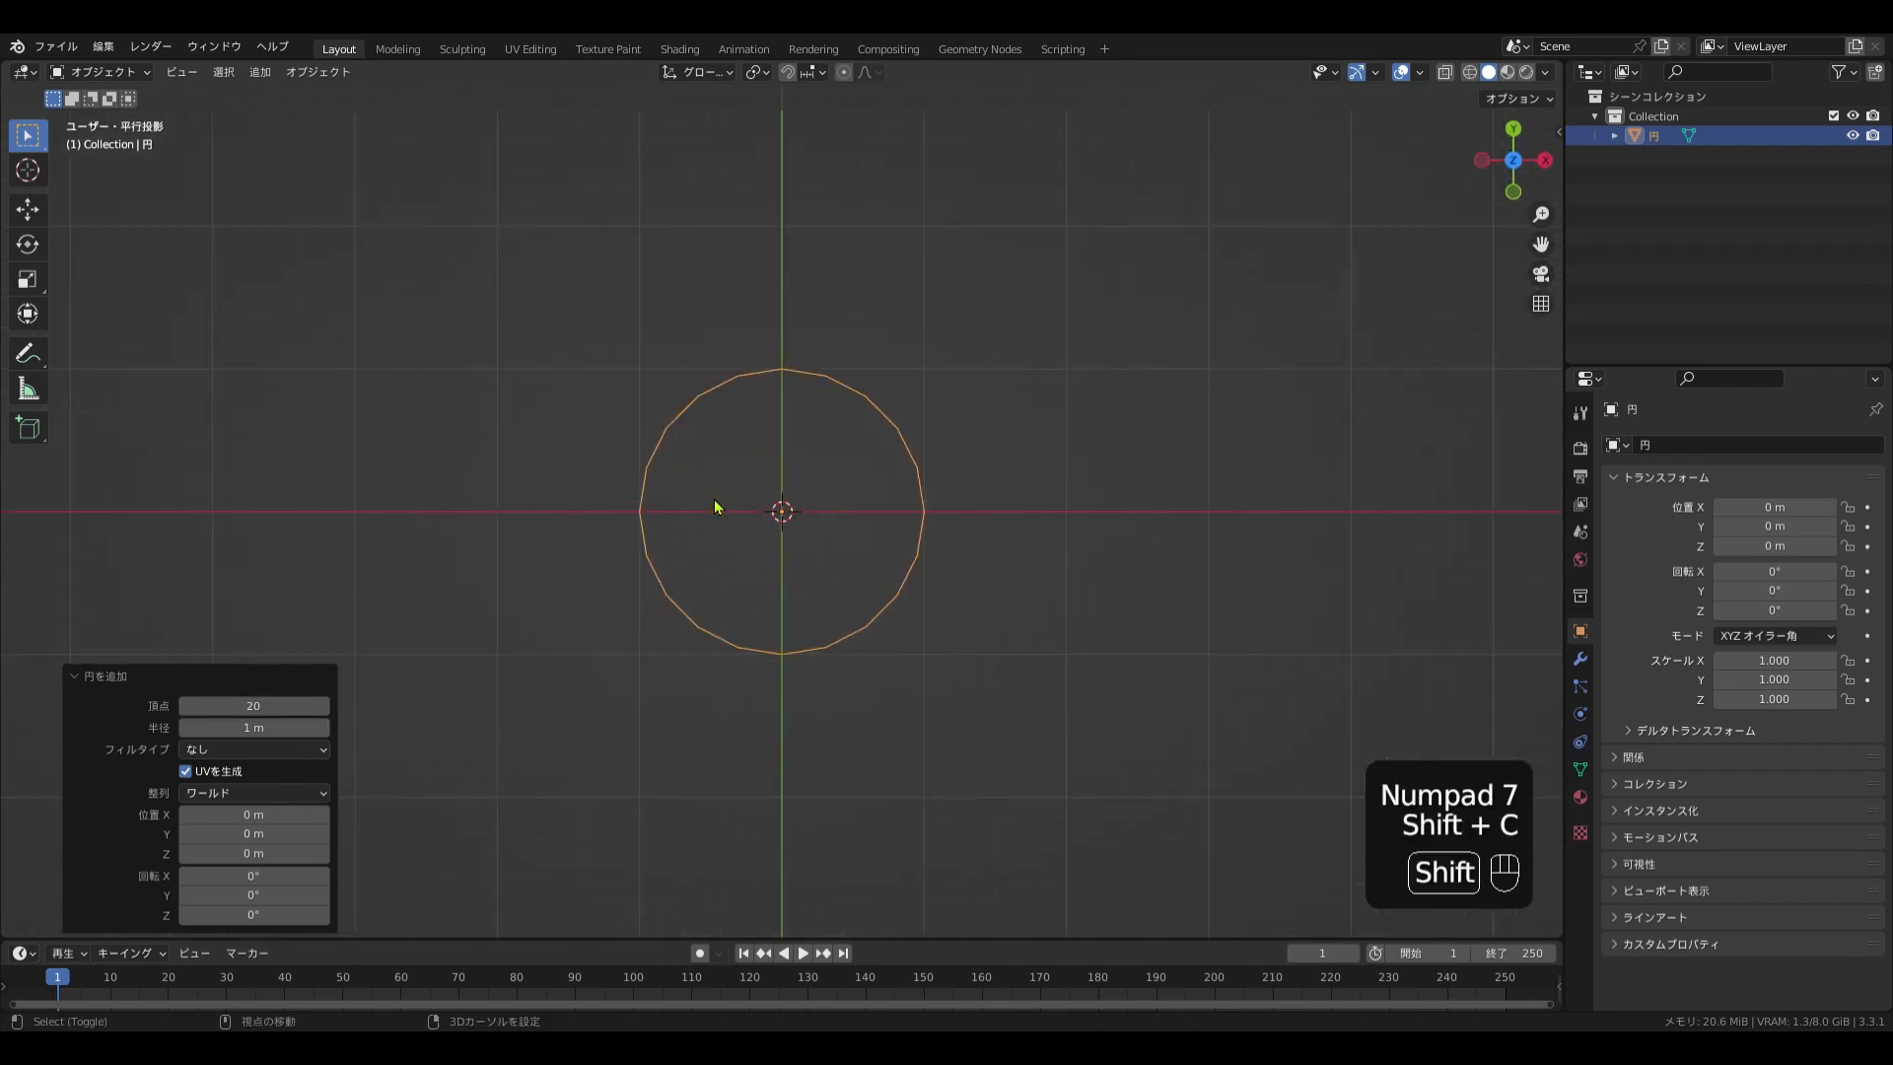
key(Tab)
key(f)
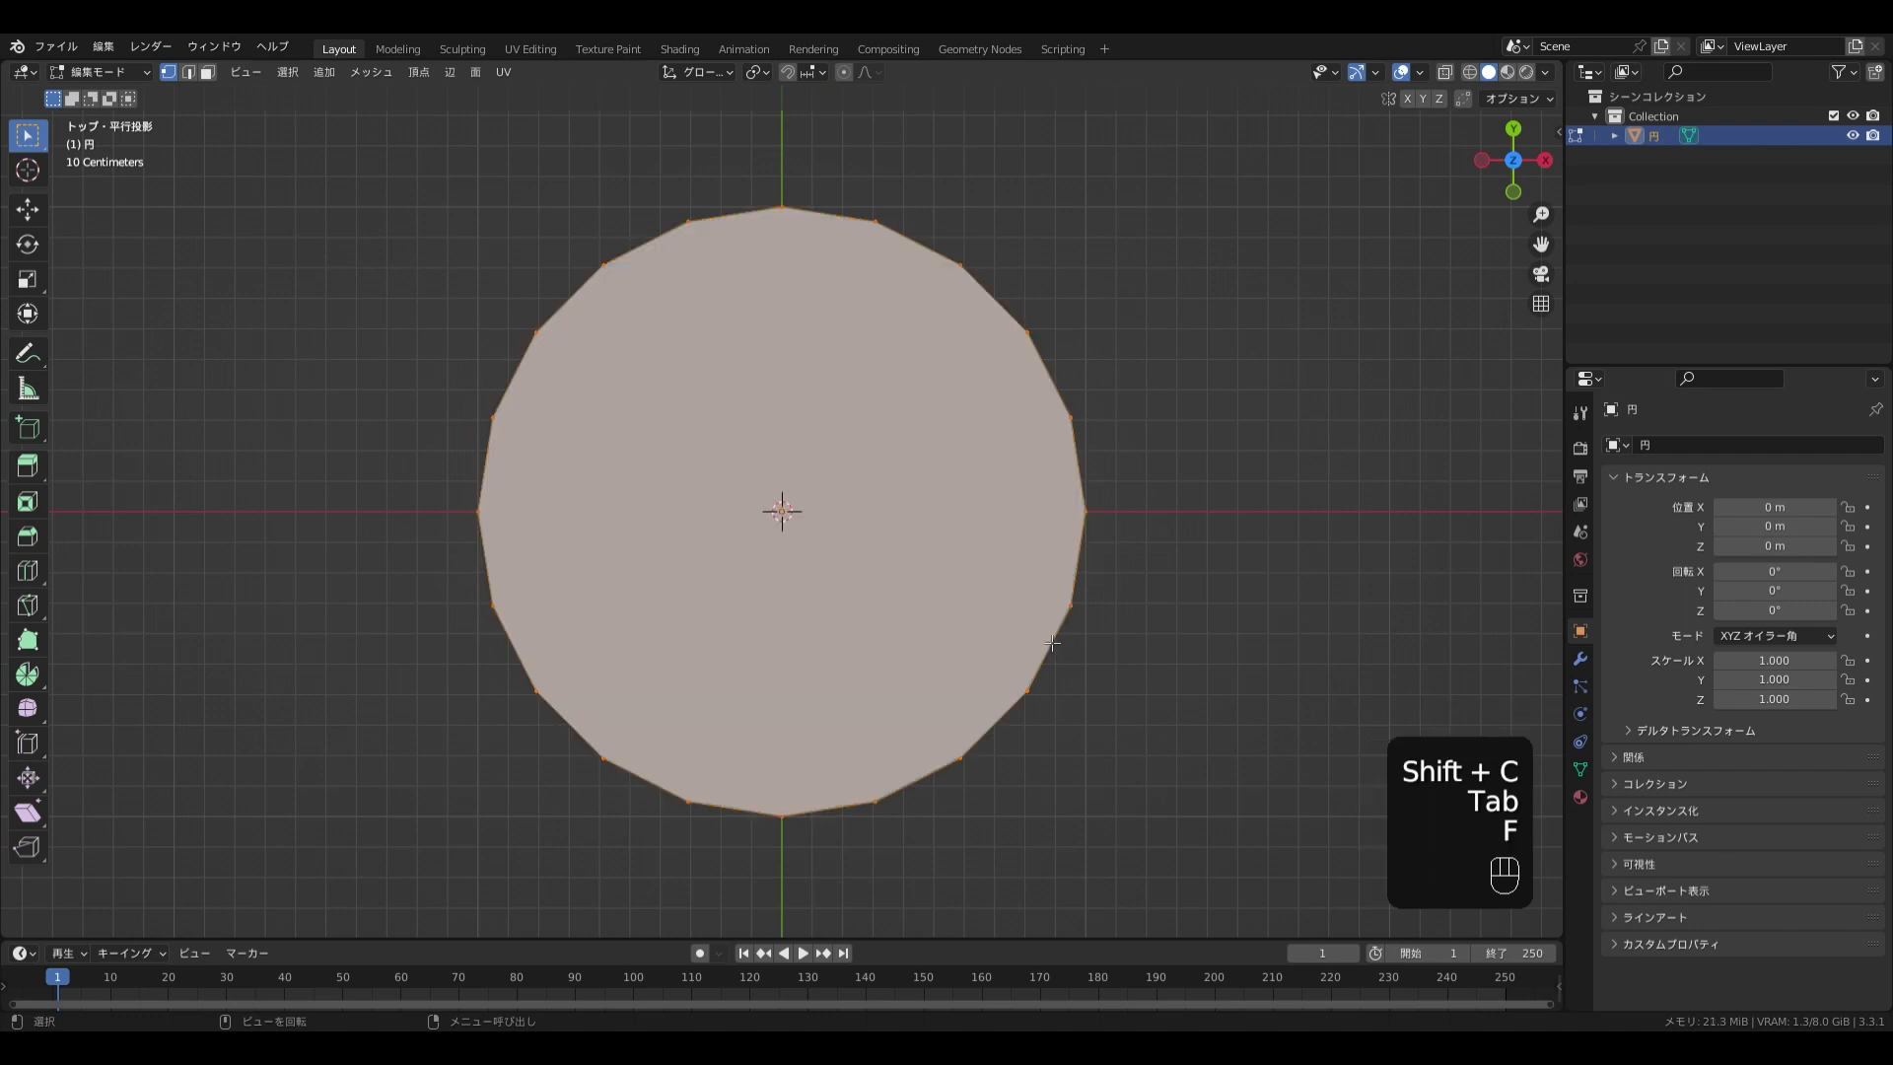
key(i)
click(961, 595)
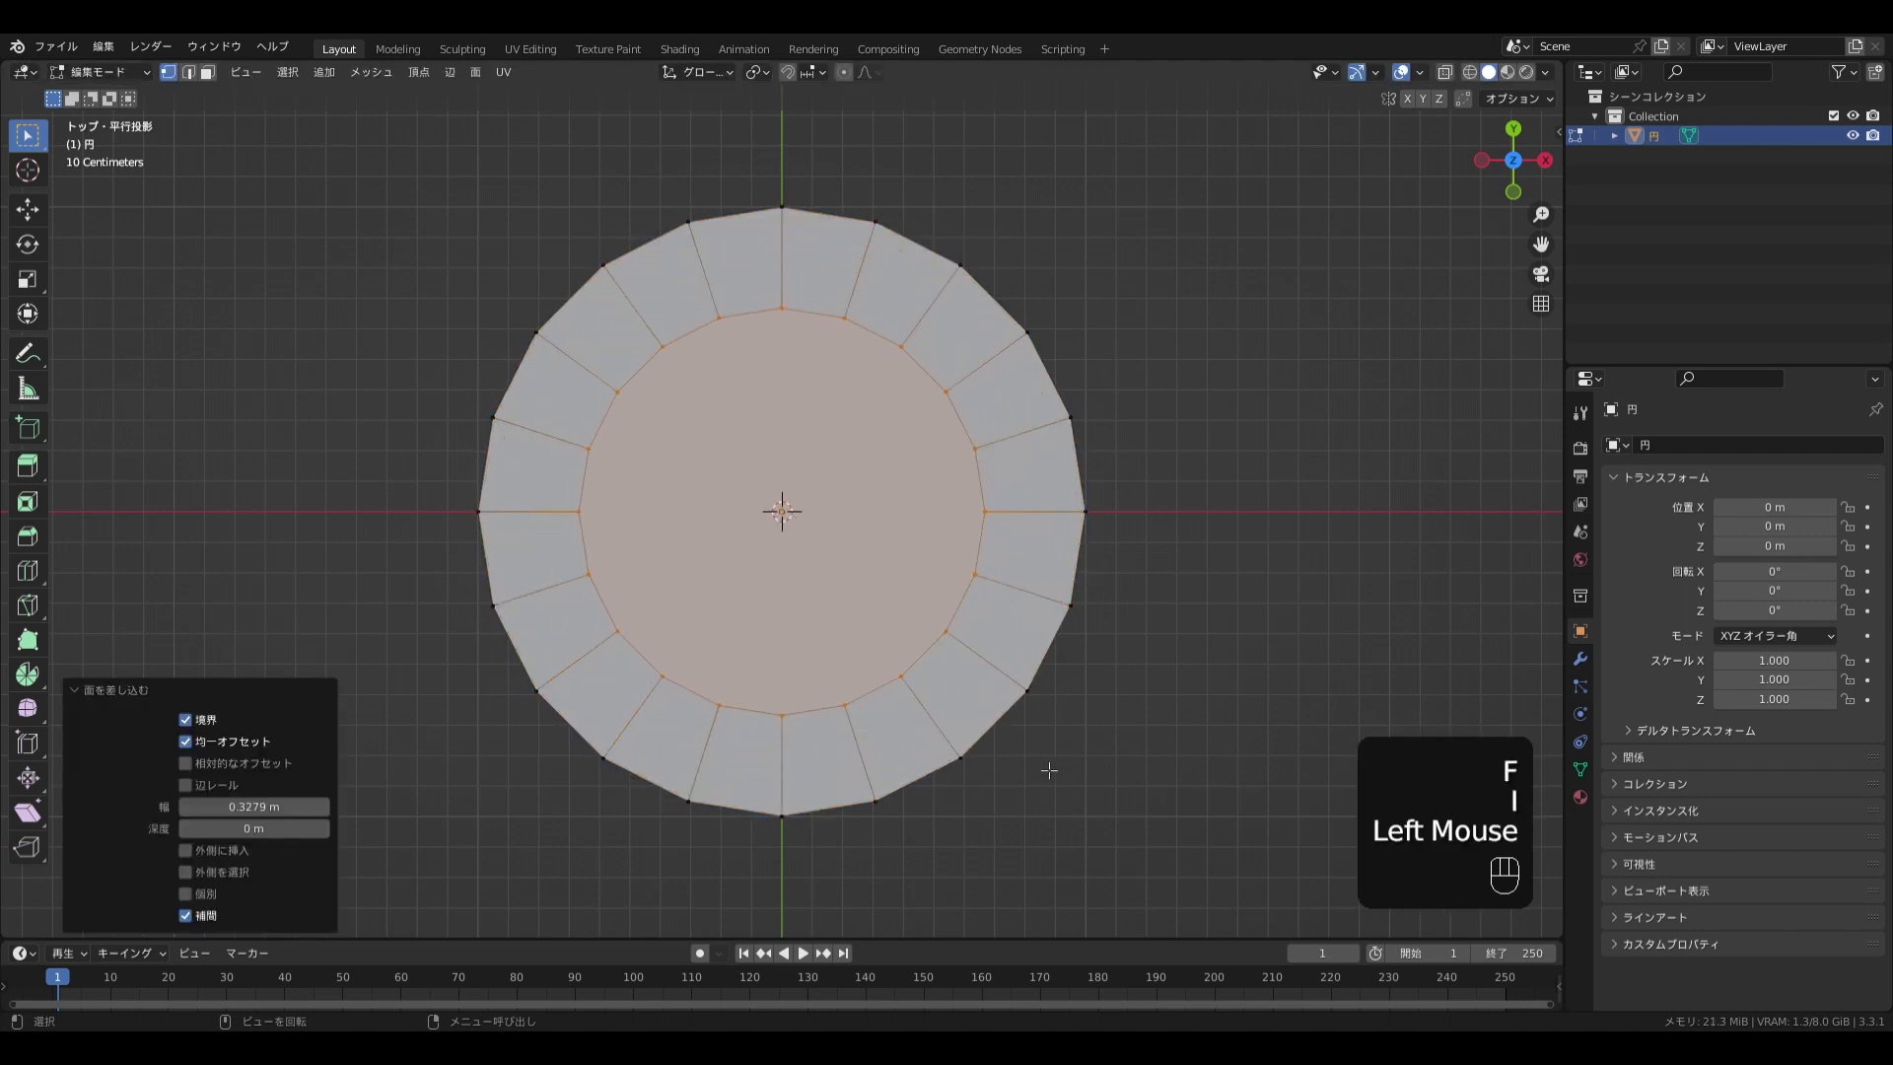
Delete the central face and the vertices below the X axis to leave a half ring
key(x)
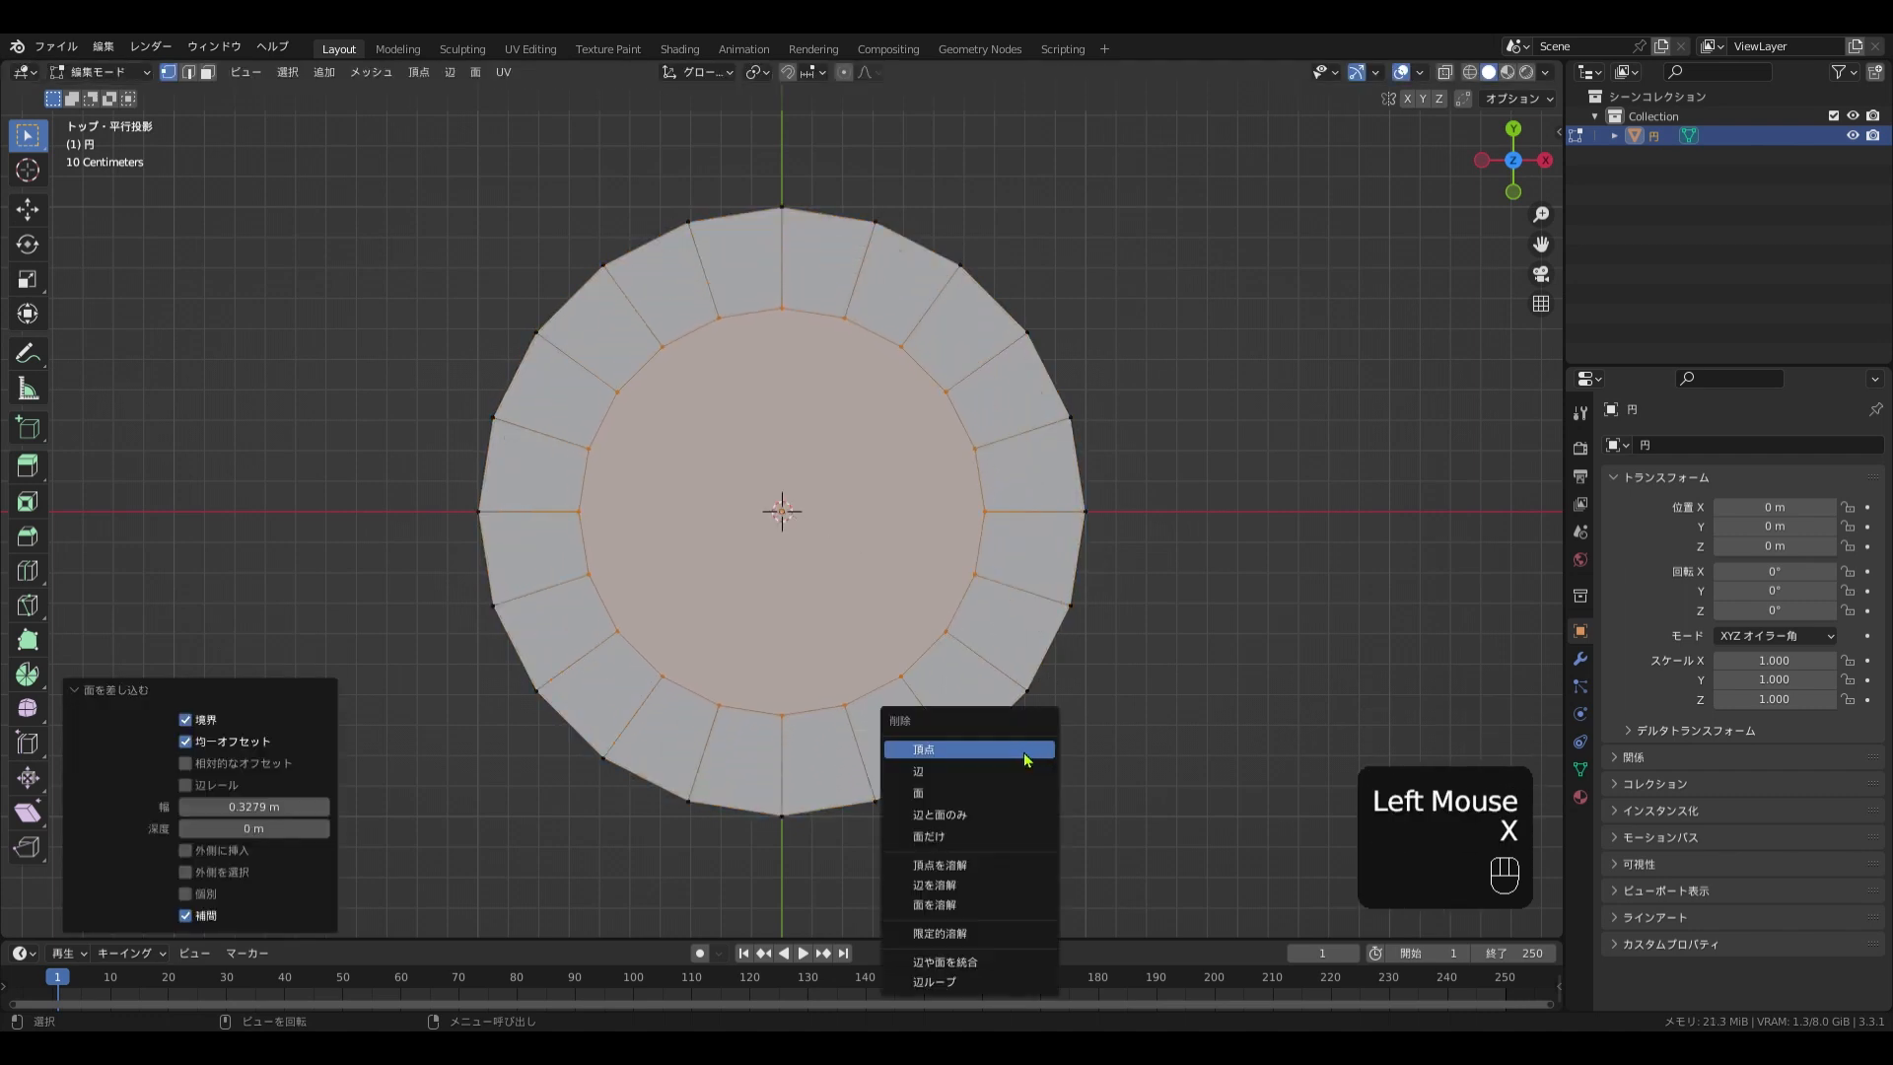
click(1000, 792)
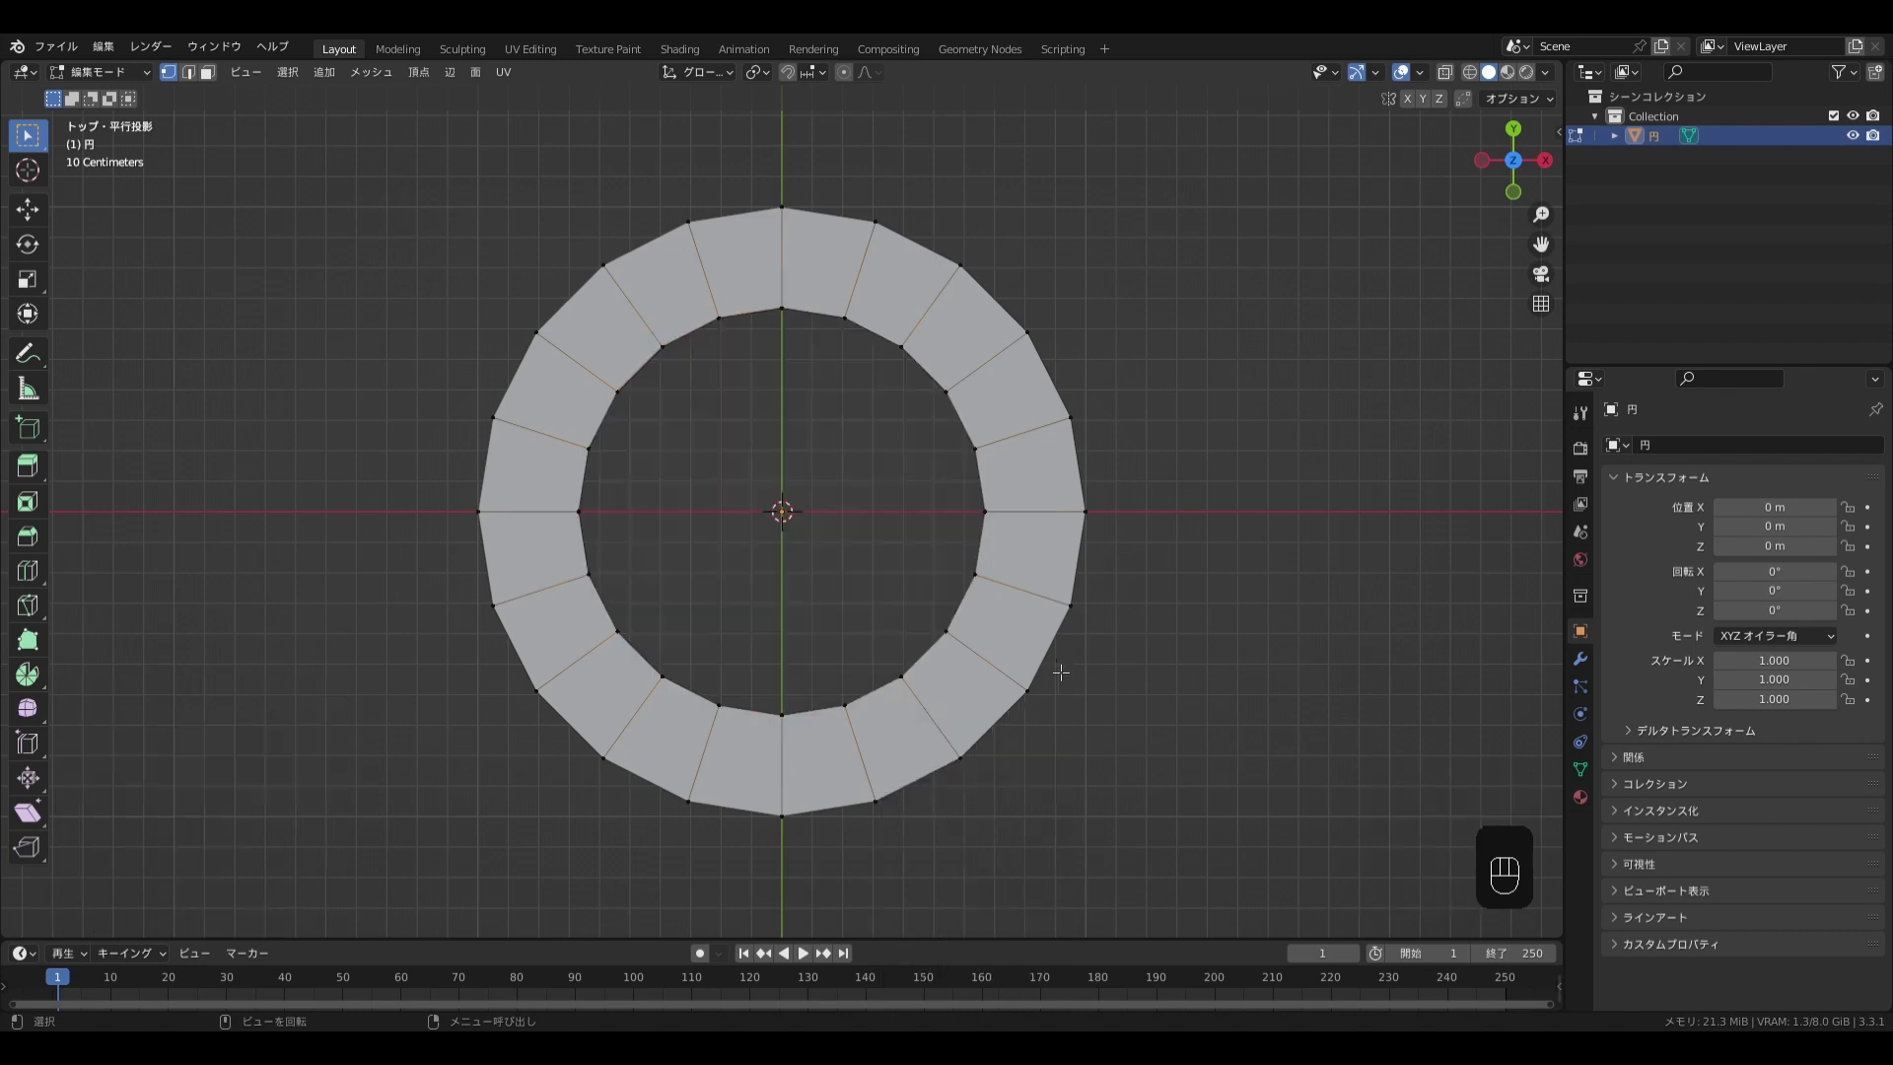
drag(1168, 823, 296, 560)
key(x)
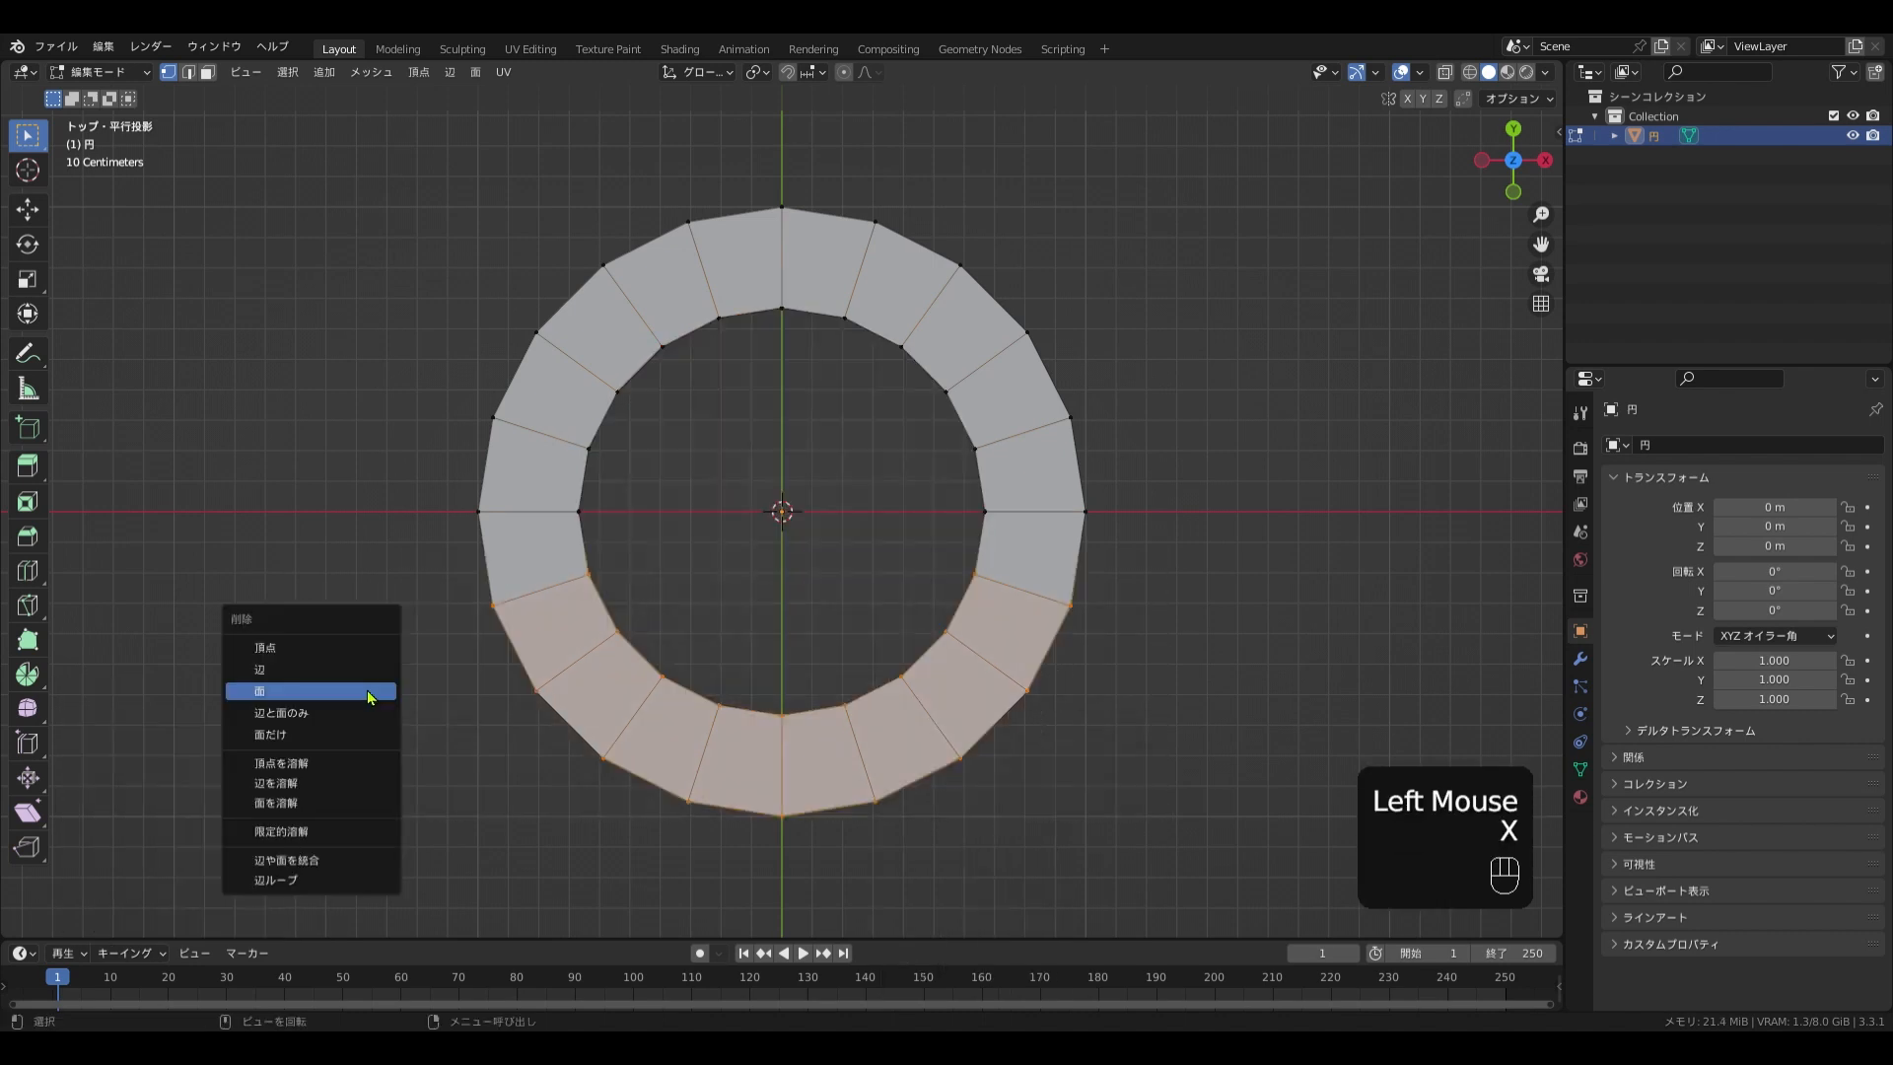
click(356, 647)
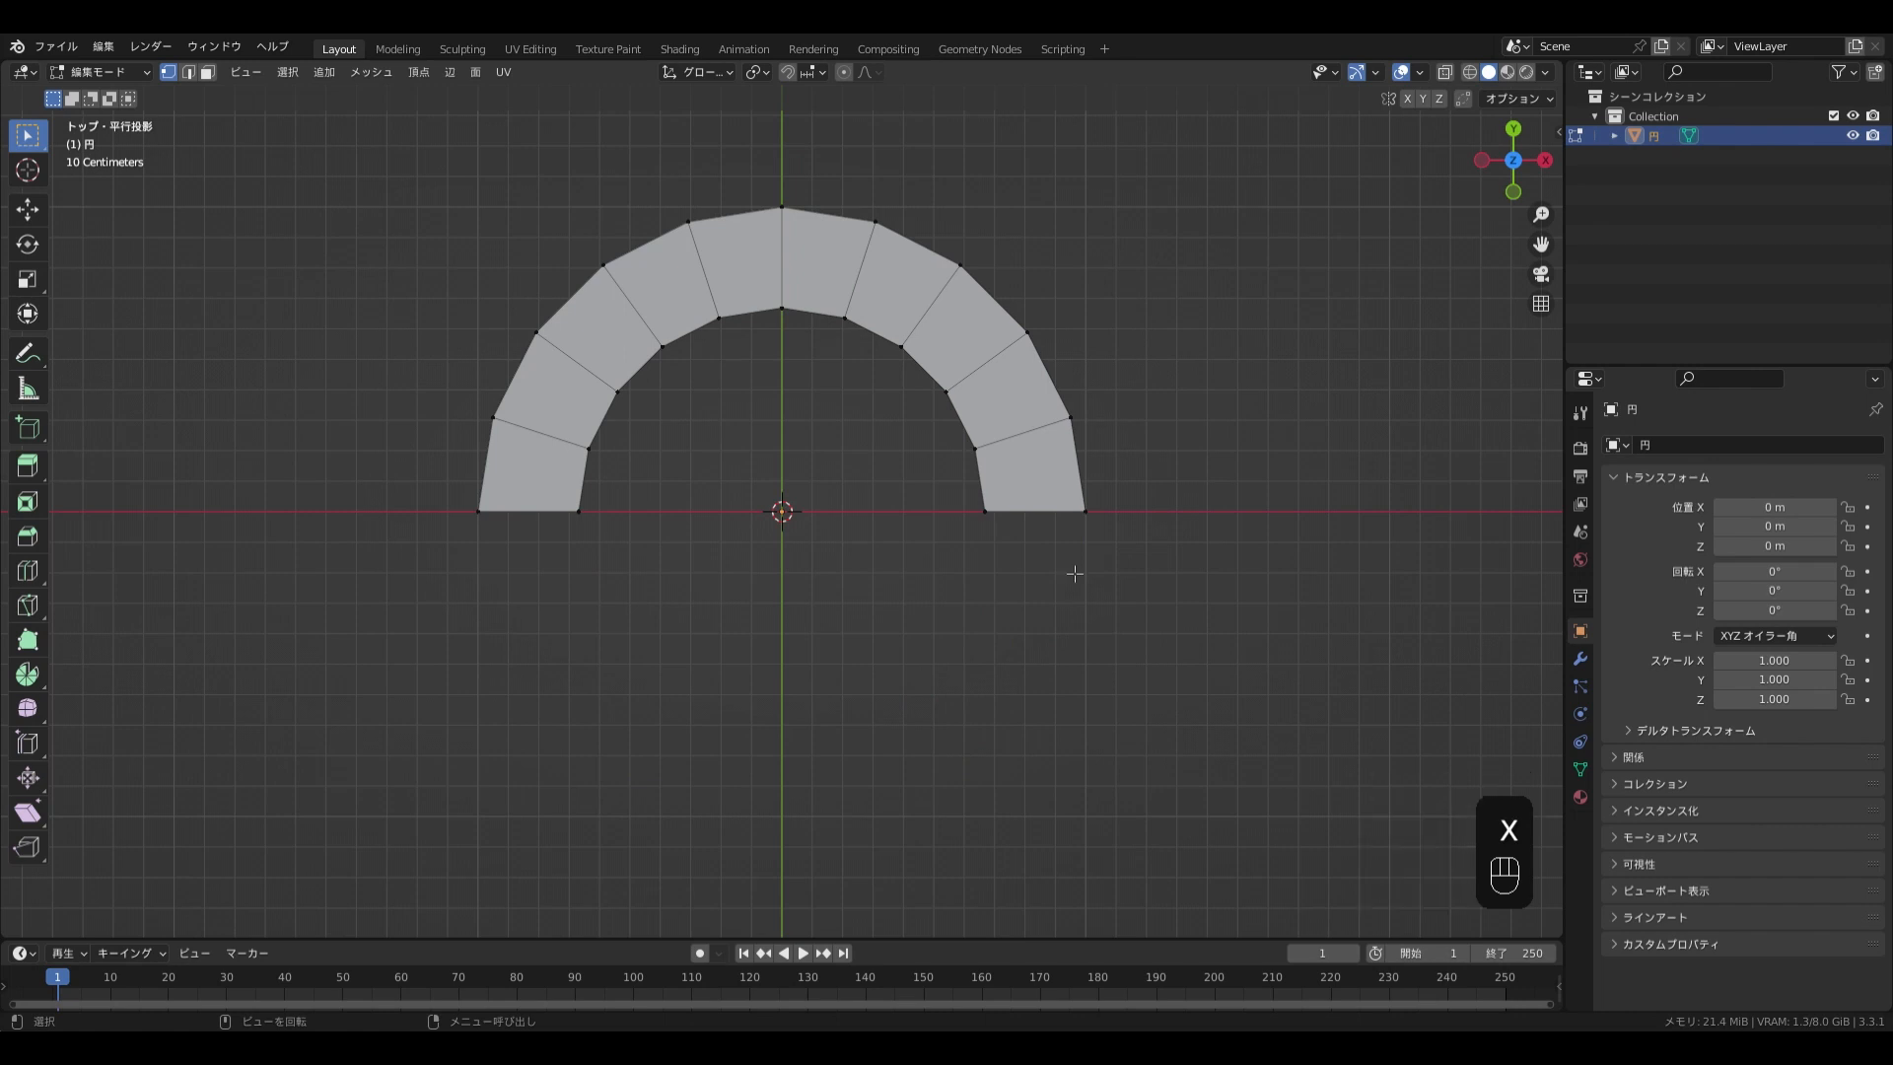
Rotate the half ring -90° about the 3D cursor in the right view so it stands upright
key(KP_3)
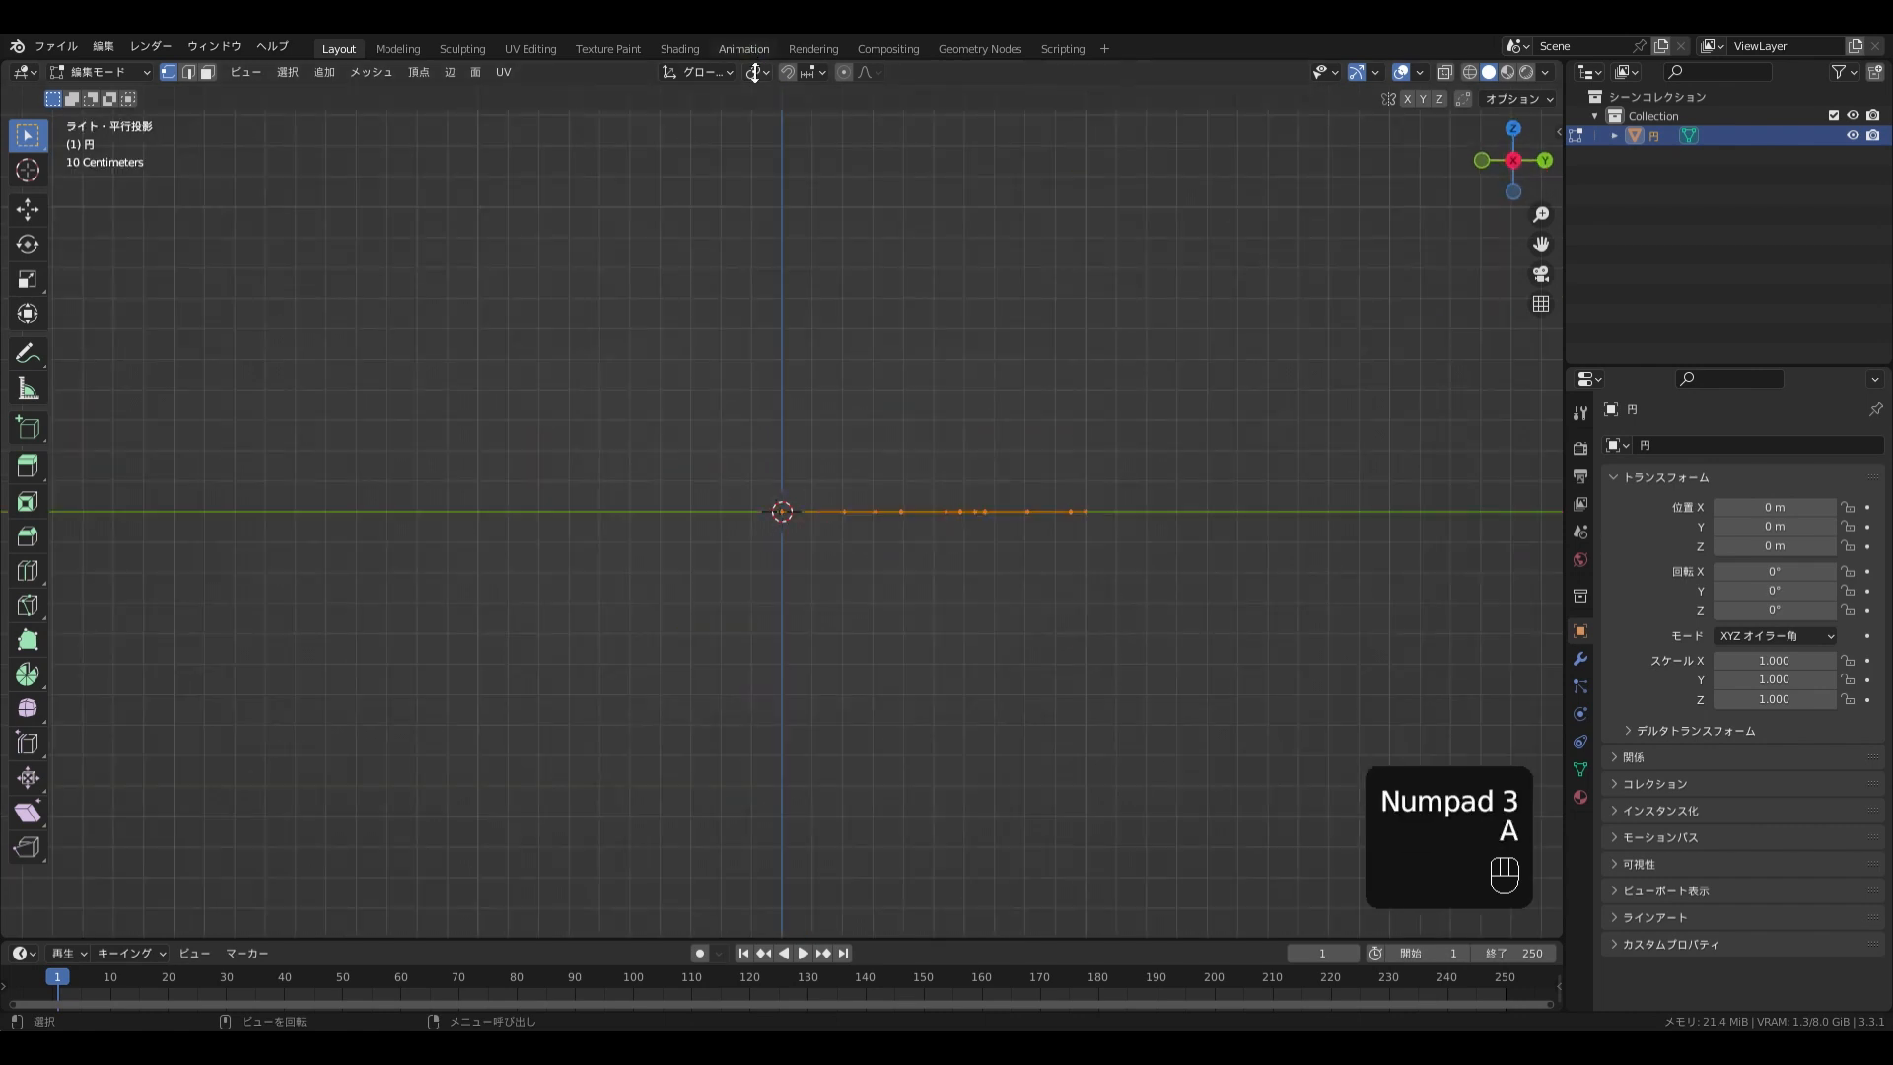
click(755, 72)
click(797, 117)
key(r)
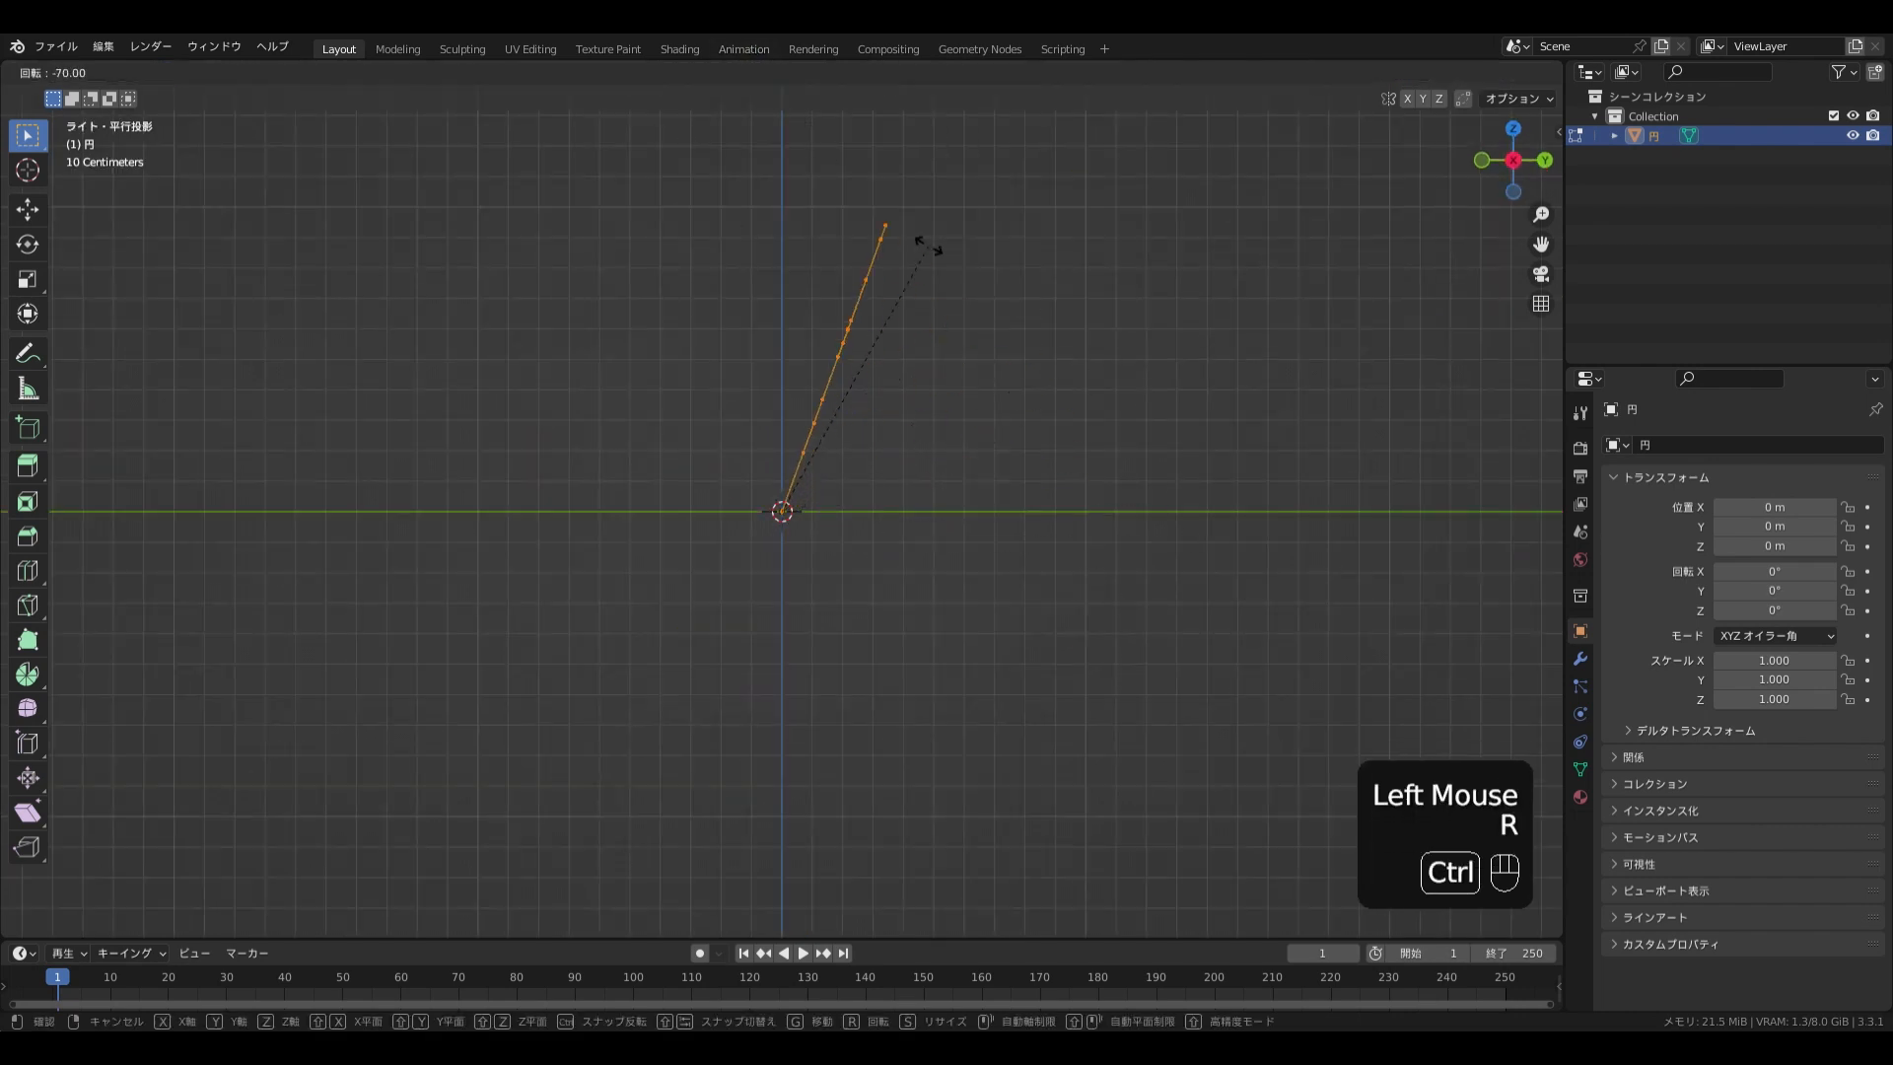
ctrl+click(847, 221)
Extrude the upright half ring about 0.321 m along its normal to give the arch depth
key(e)
key(w)
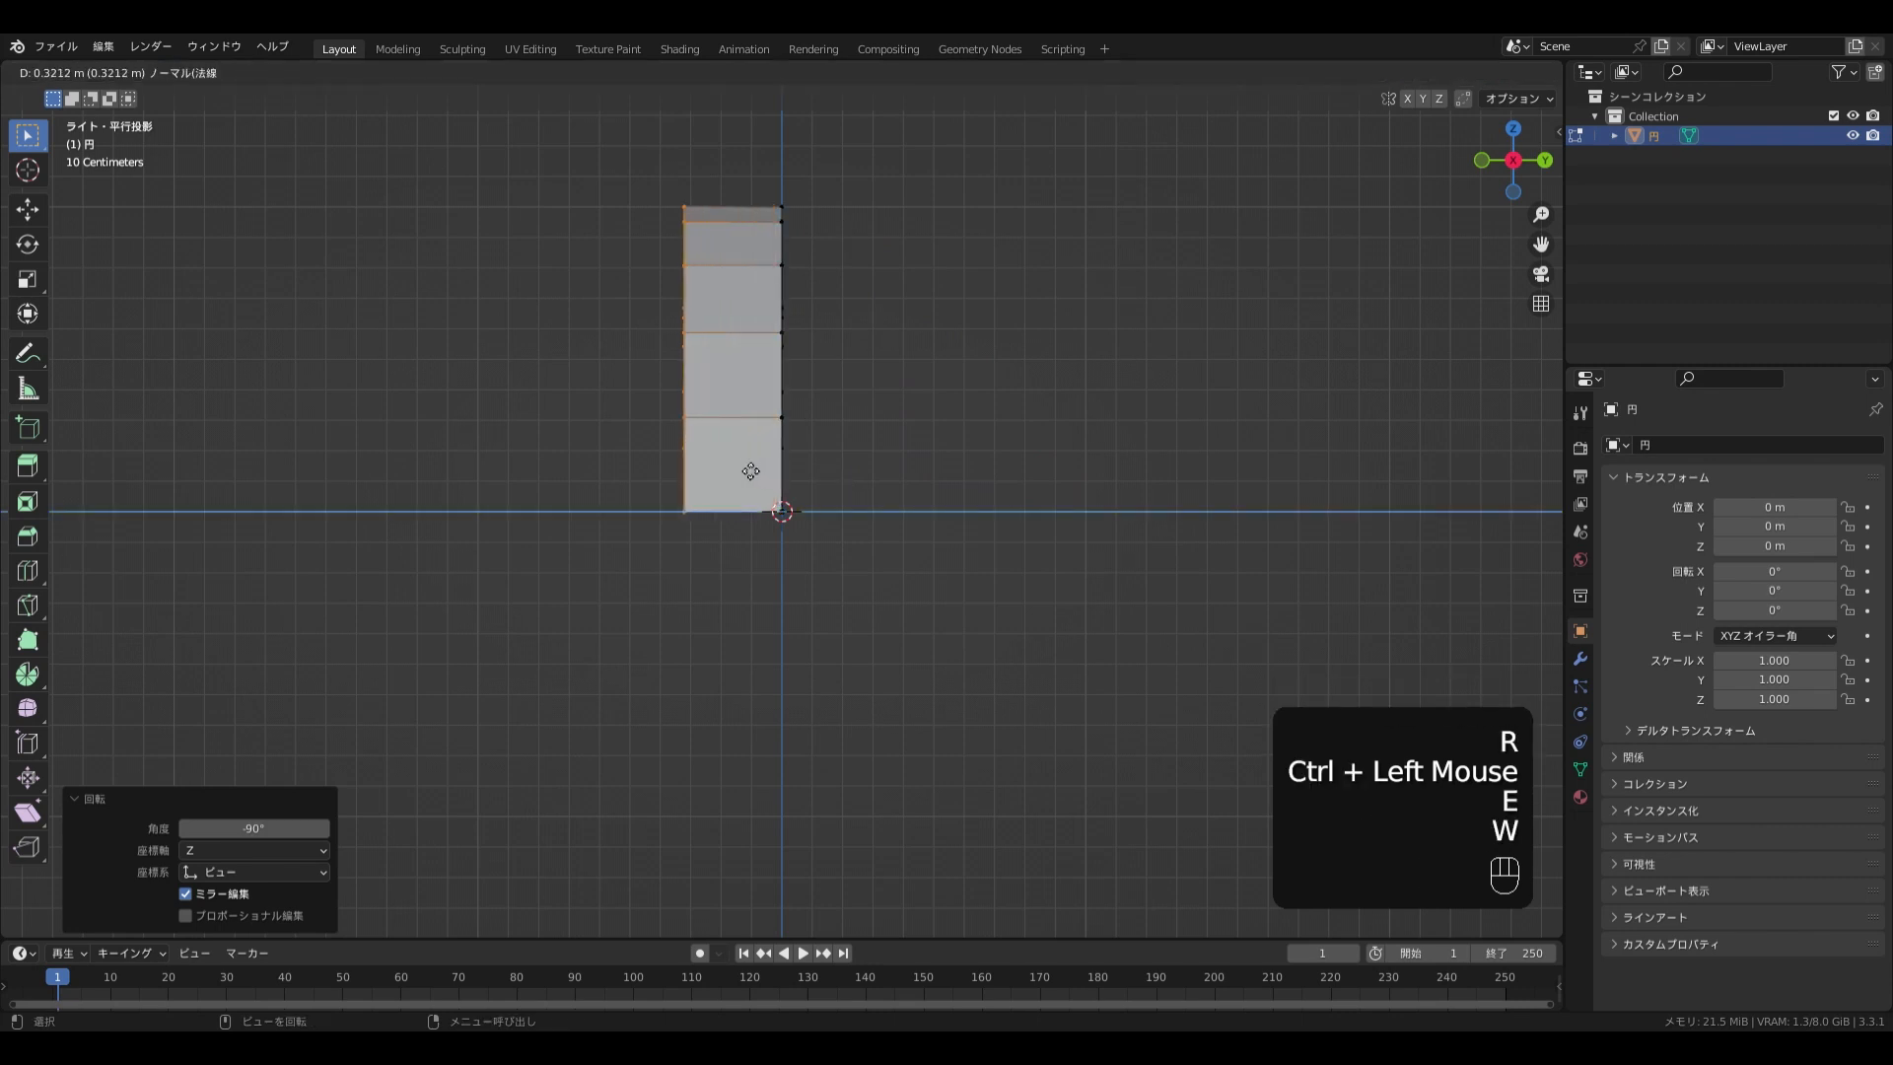
click(750, 471)
middle_drag(684, 533, 824, 562)
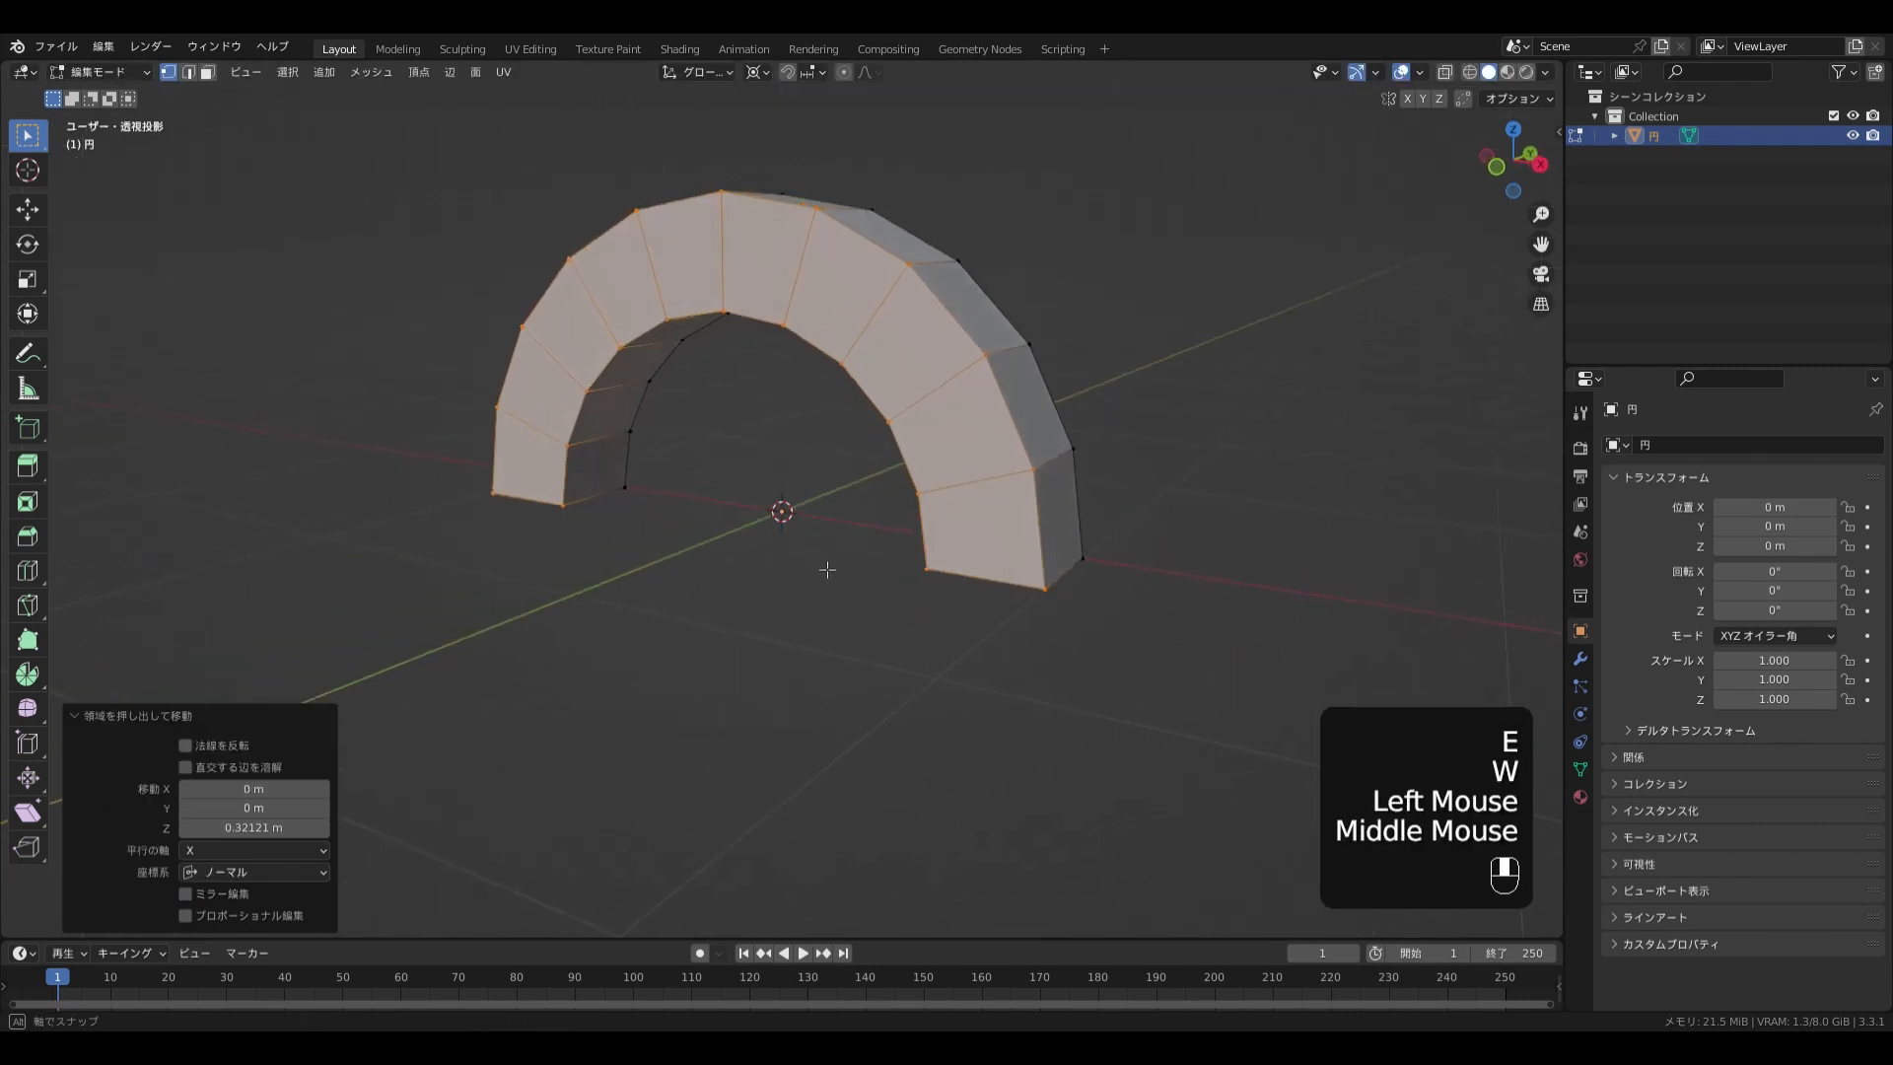
Select all the edges between the arch stones by similar face angle and bevel them by 0.029 m with one segment
key(2)
alt+click(996, 487)
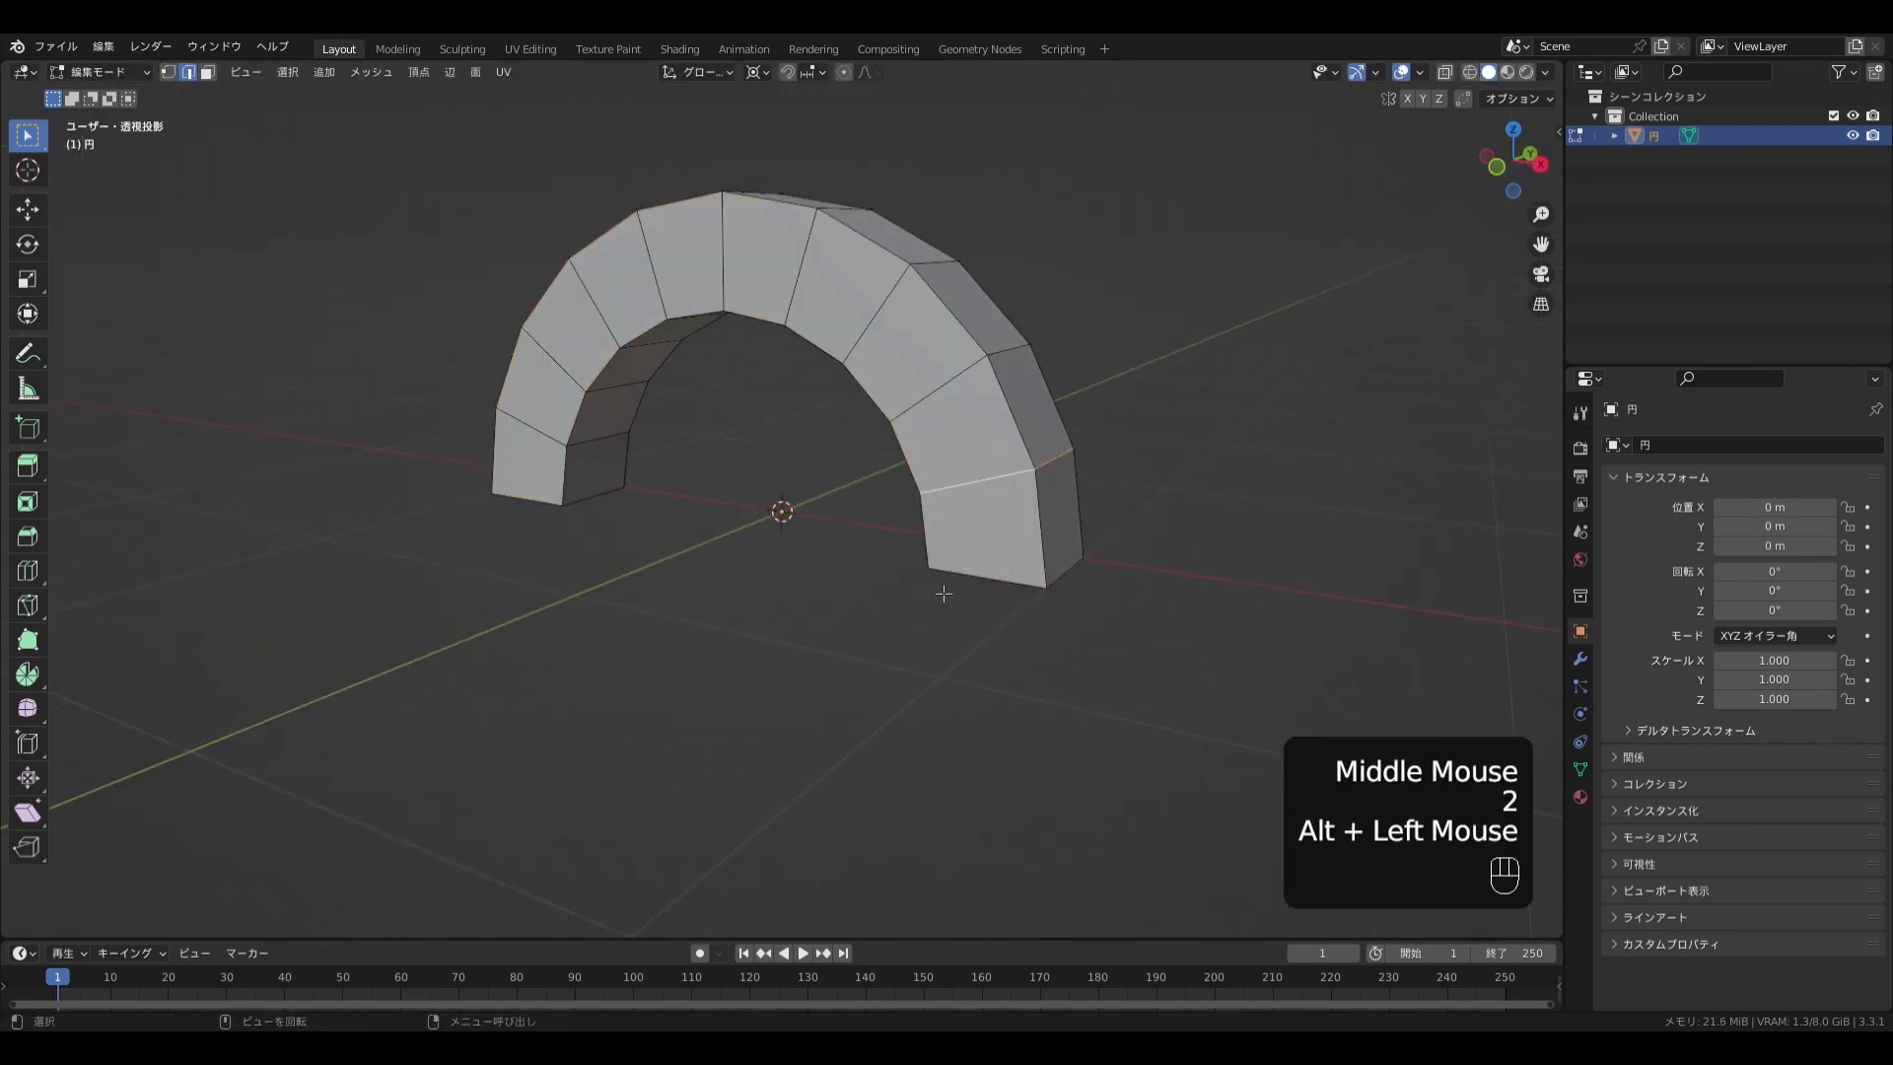
middle_drag(943, 592, 986, 568)
key(shift+g)
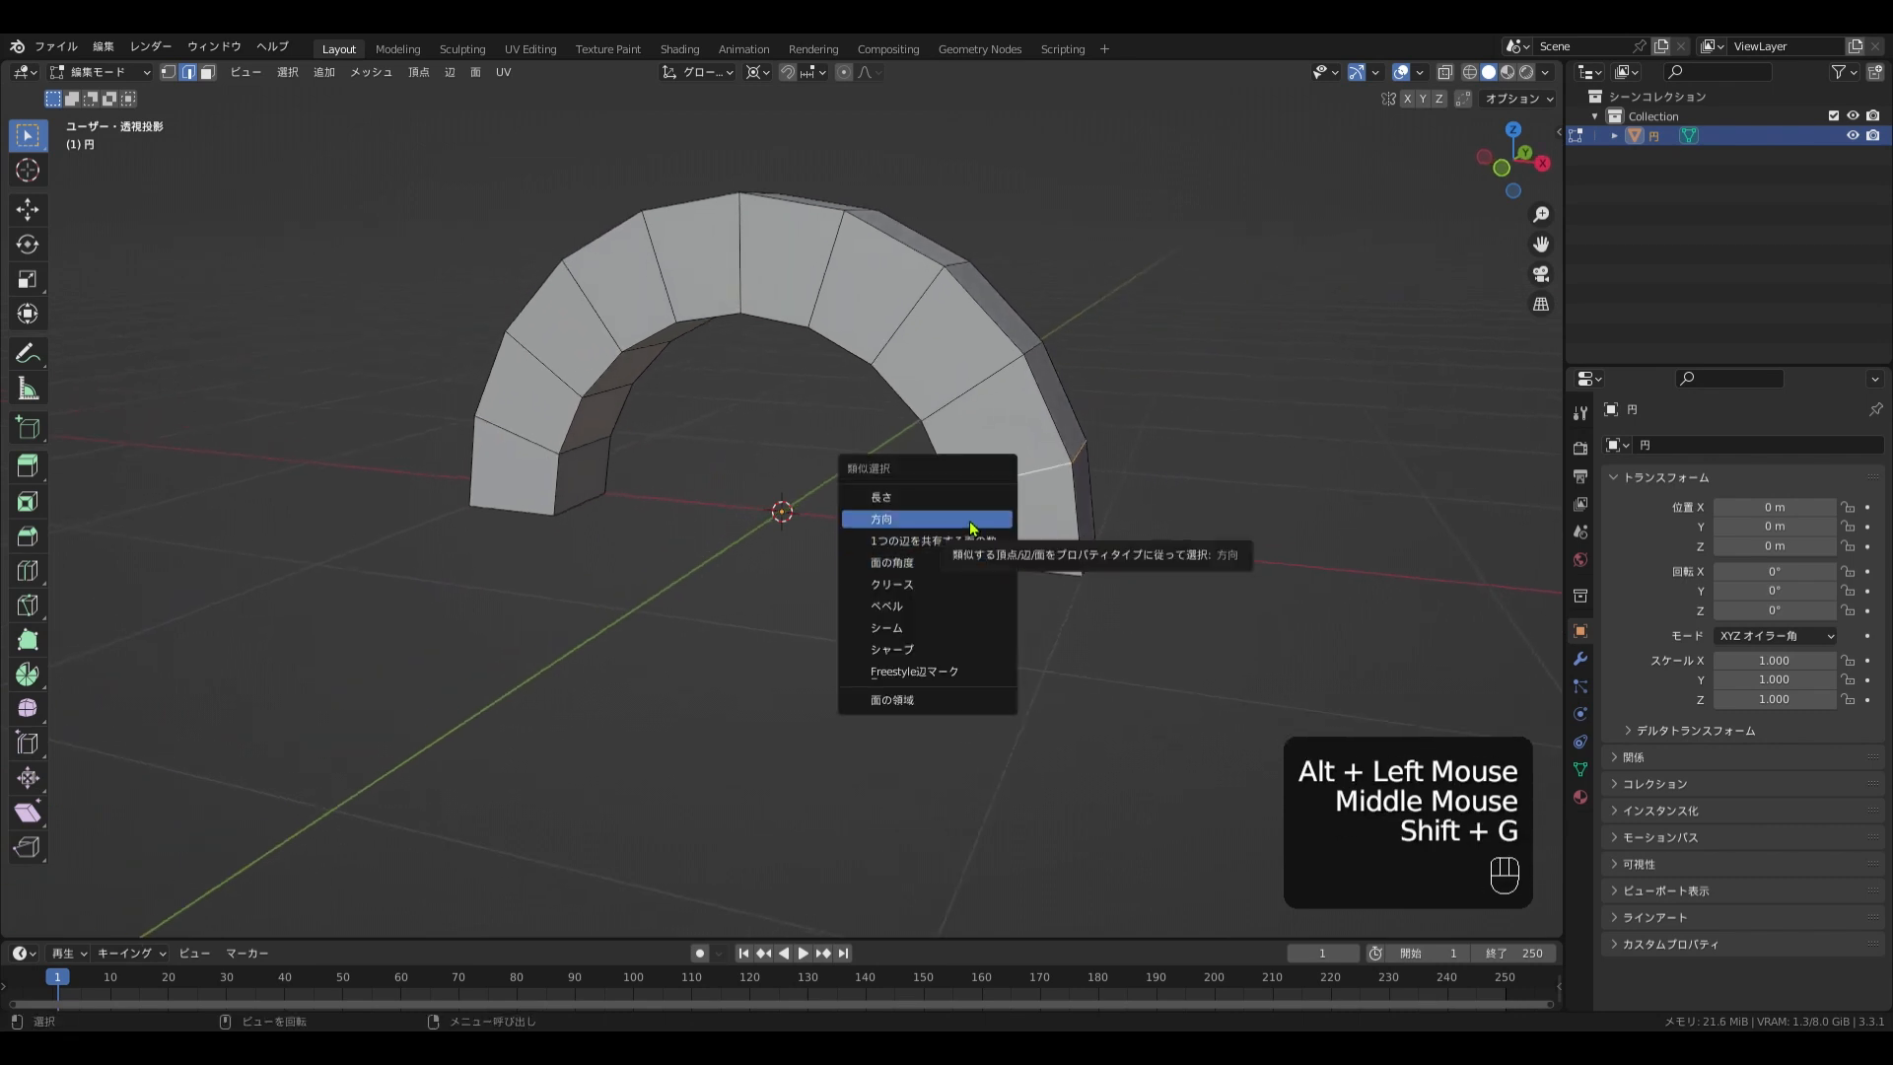
click(961, 560)
middle_drag(869, 543, 982, 536)
key(ctrl+b)
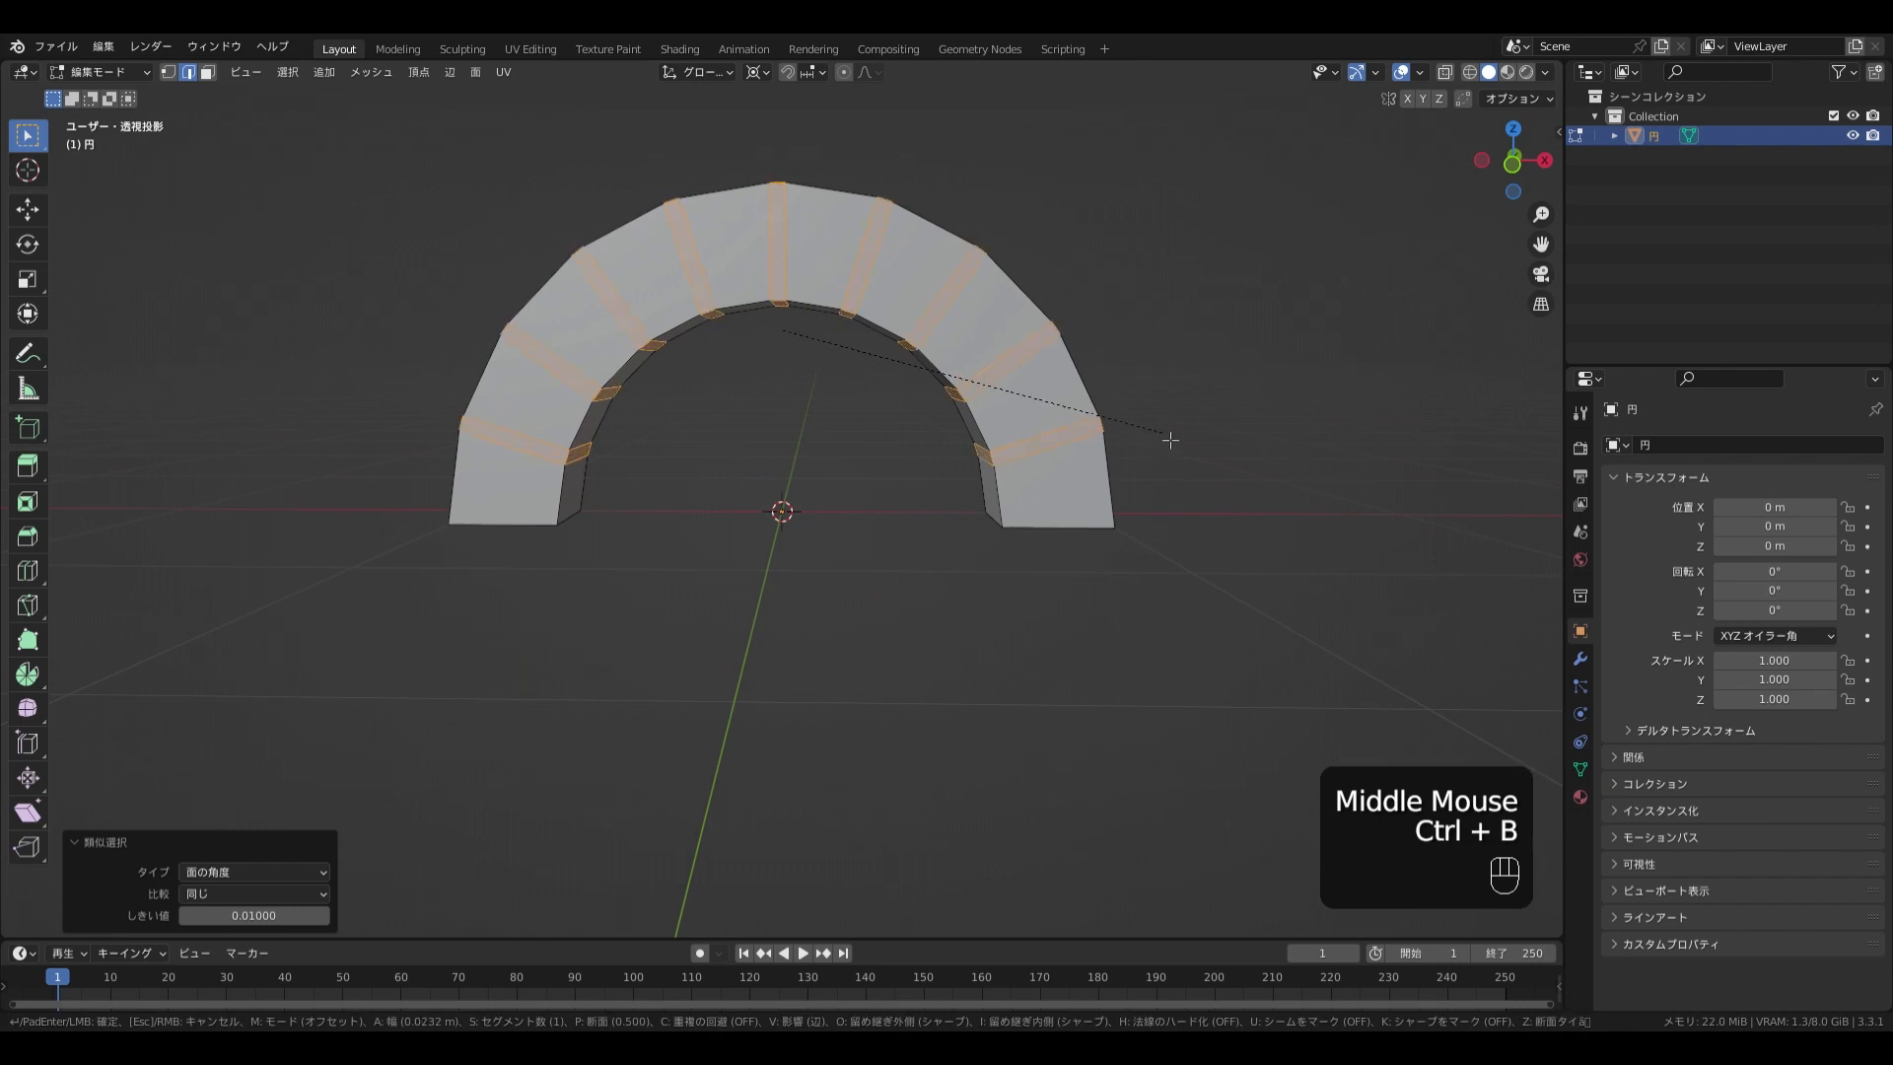
click(1166, 438)
Extrude the bevelled joint faces along their normals by about -0.0454 m to cut grooves between the stones
key(alt+e)
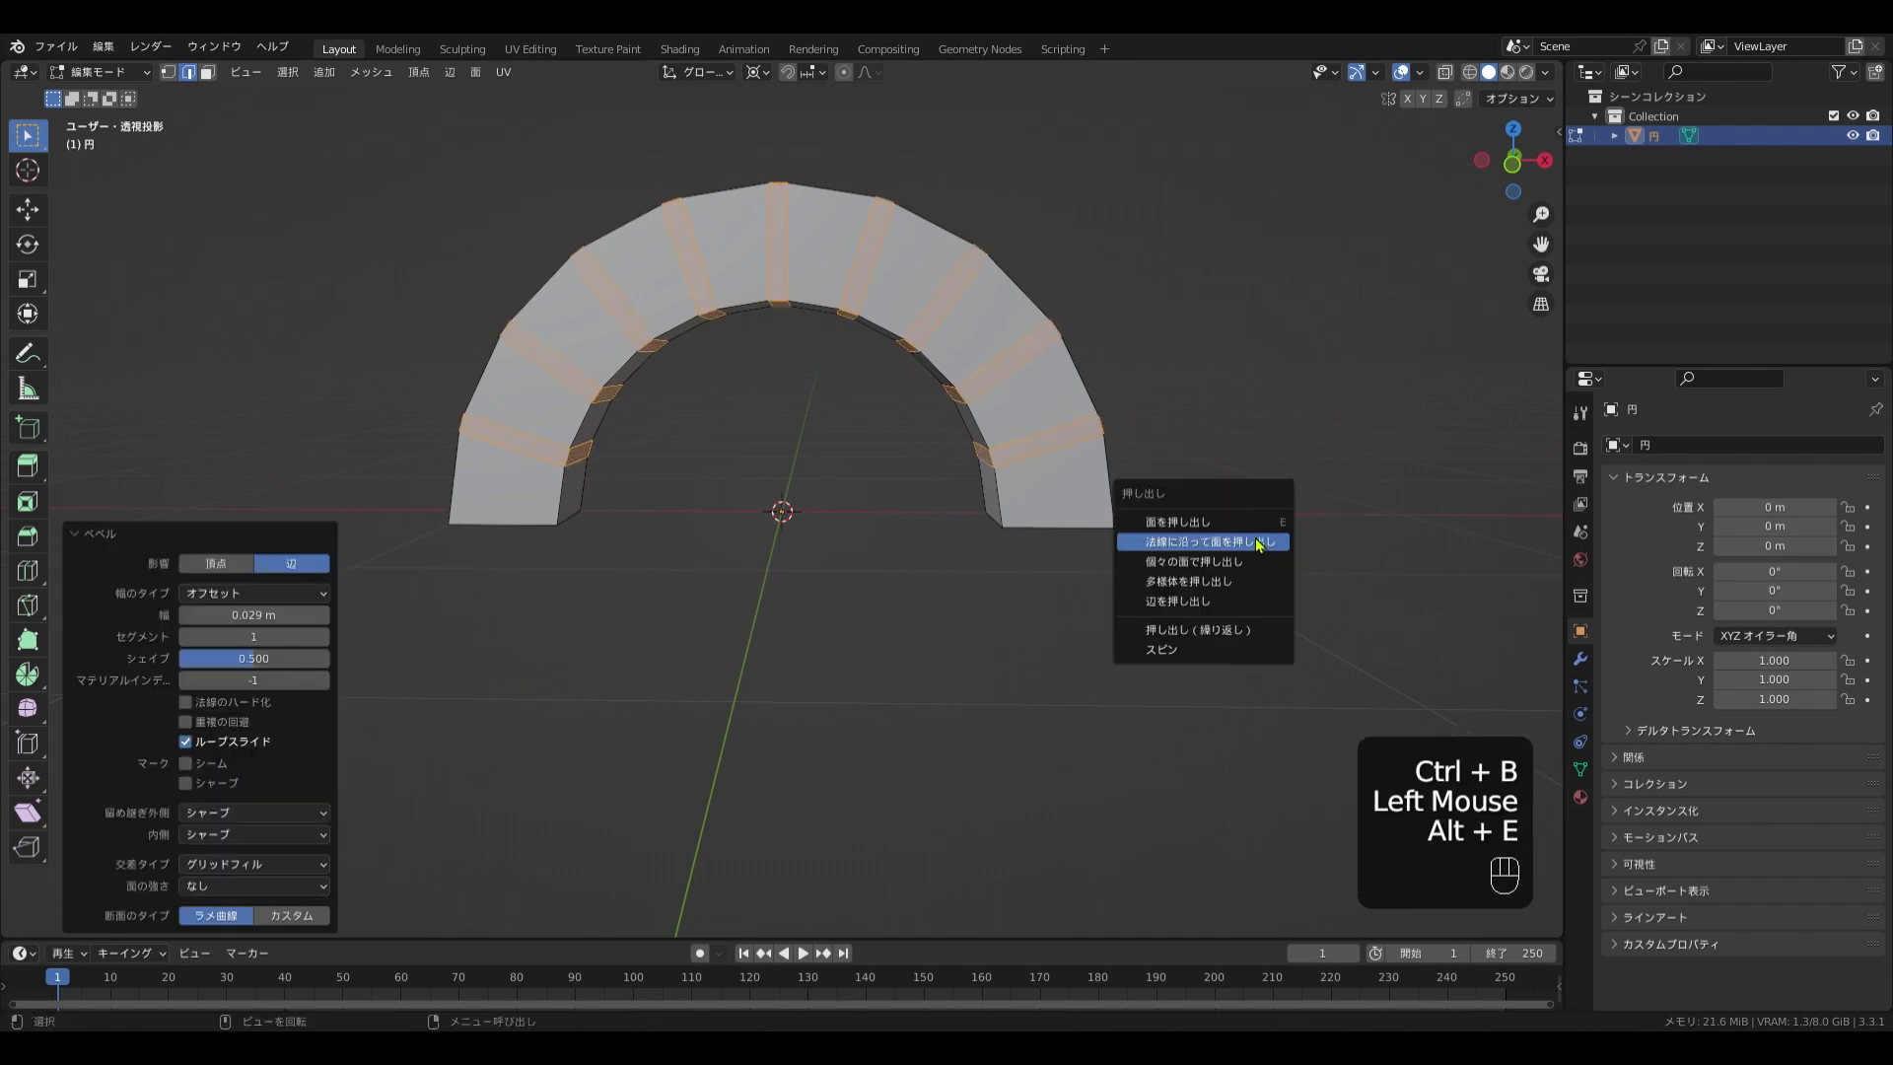
click(1230, 542)
click(1233, 543)
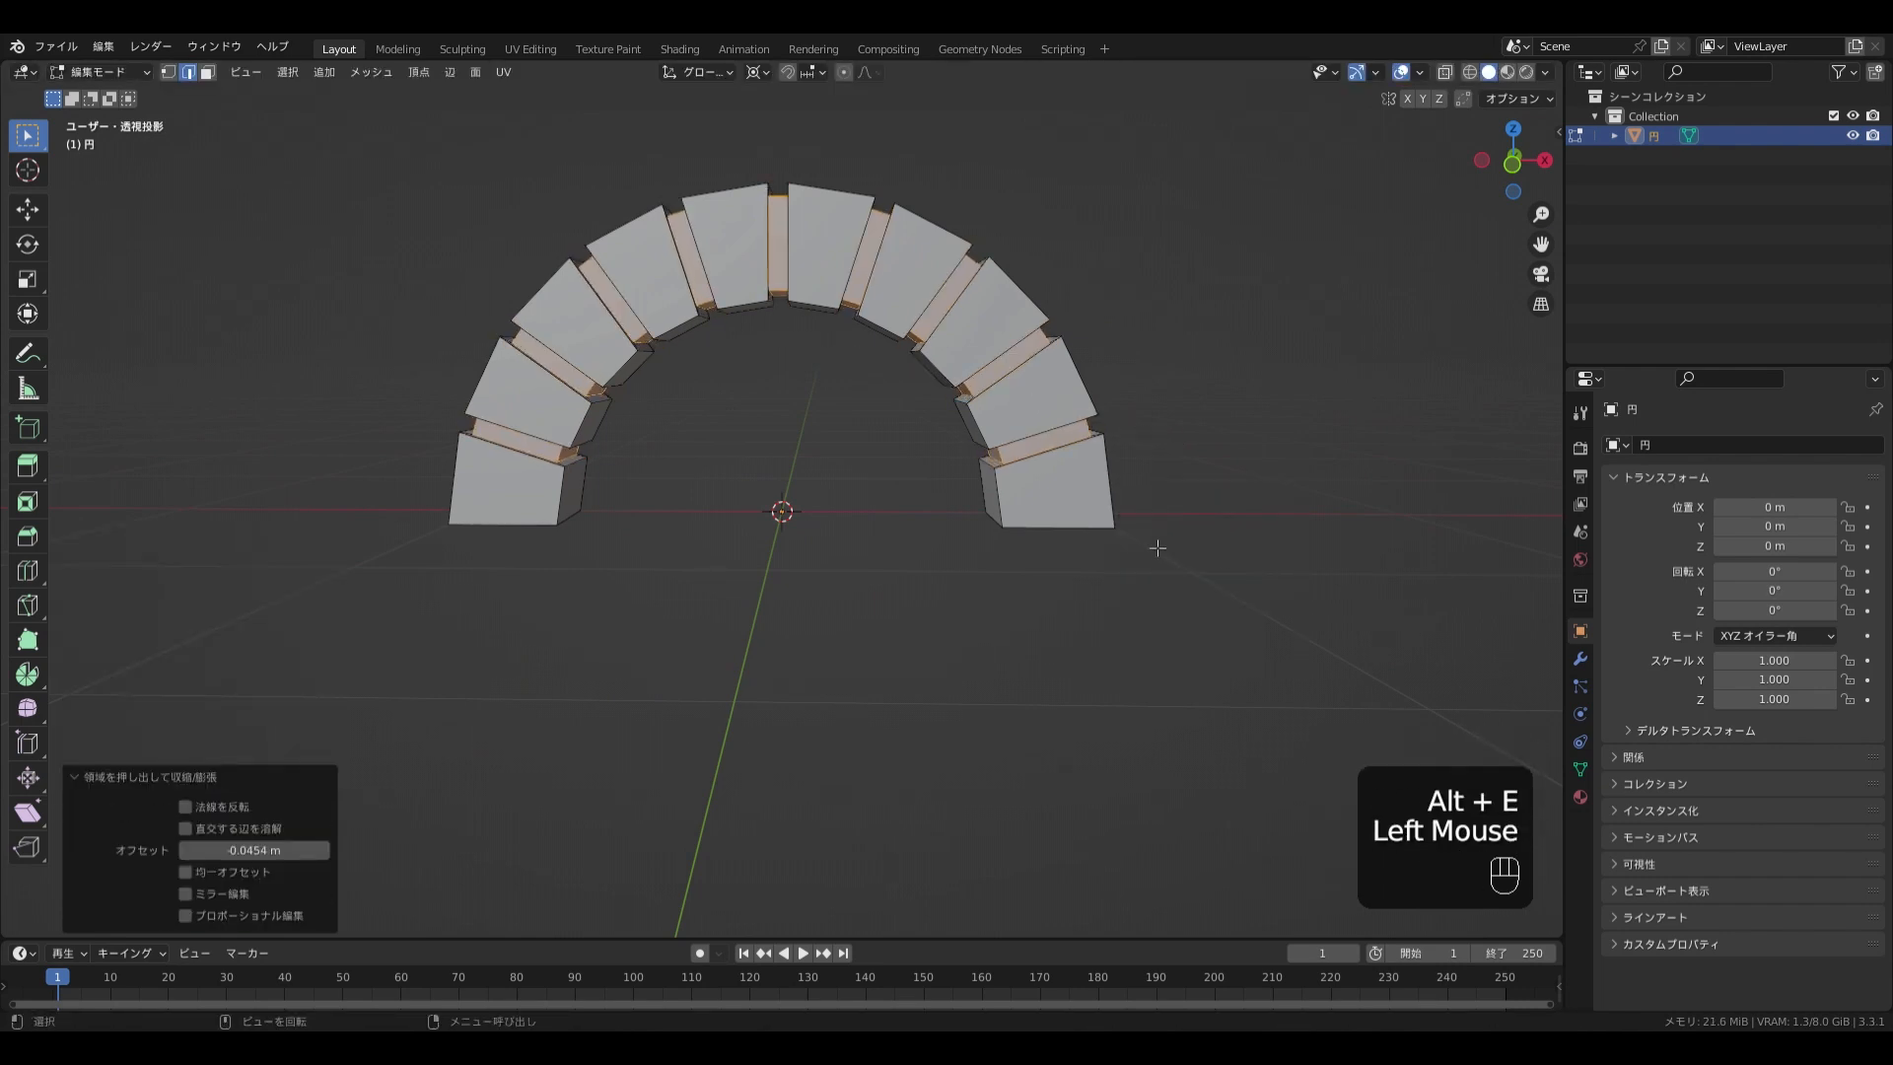
Select both bottom end faces of the arch and extrude them downward about 1.58 m as pillars
middle_drag(1157, 547, 1104, 552)
key(3)
click(996, 497)
shift+click(493, 515)
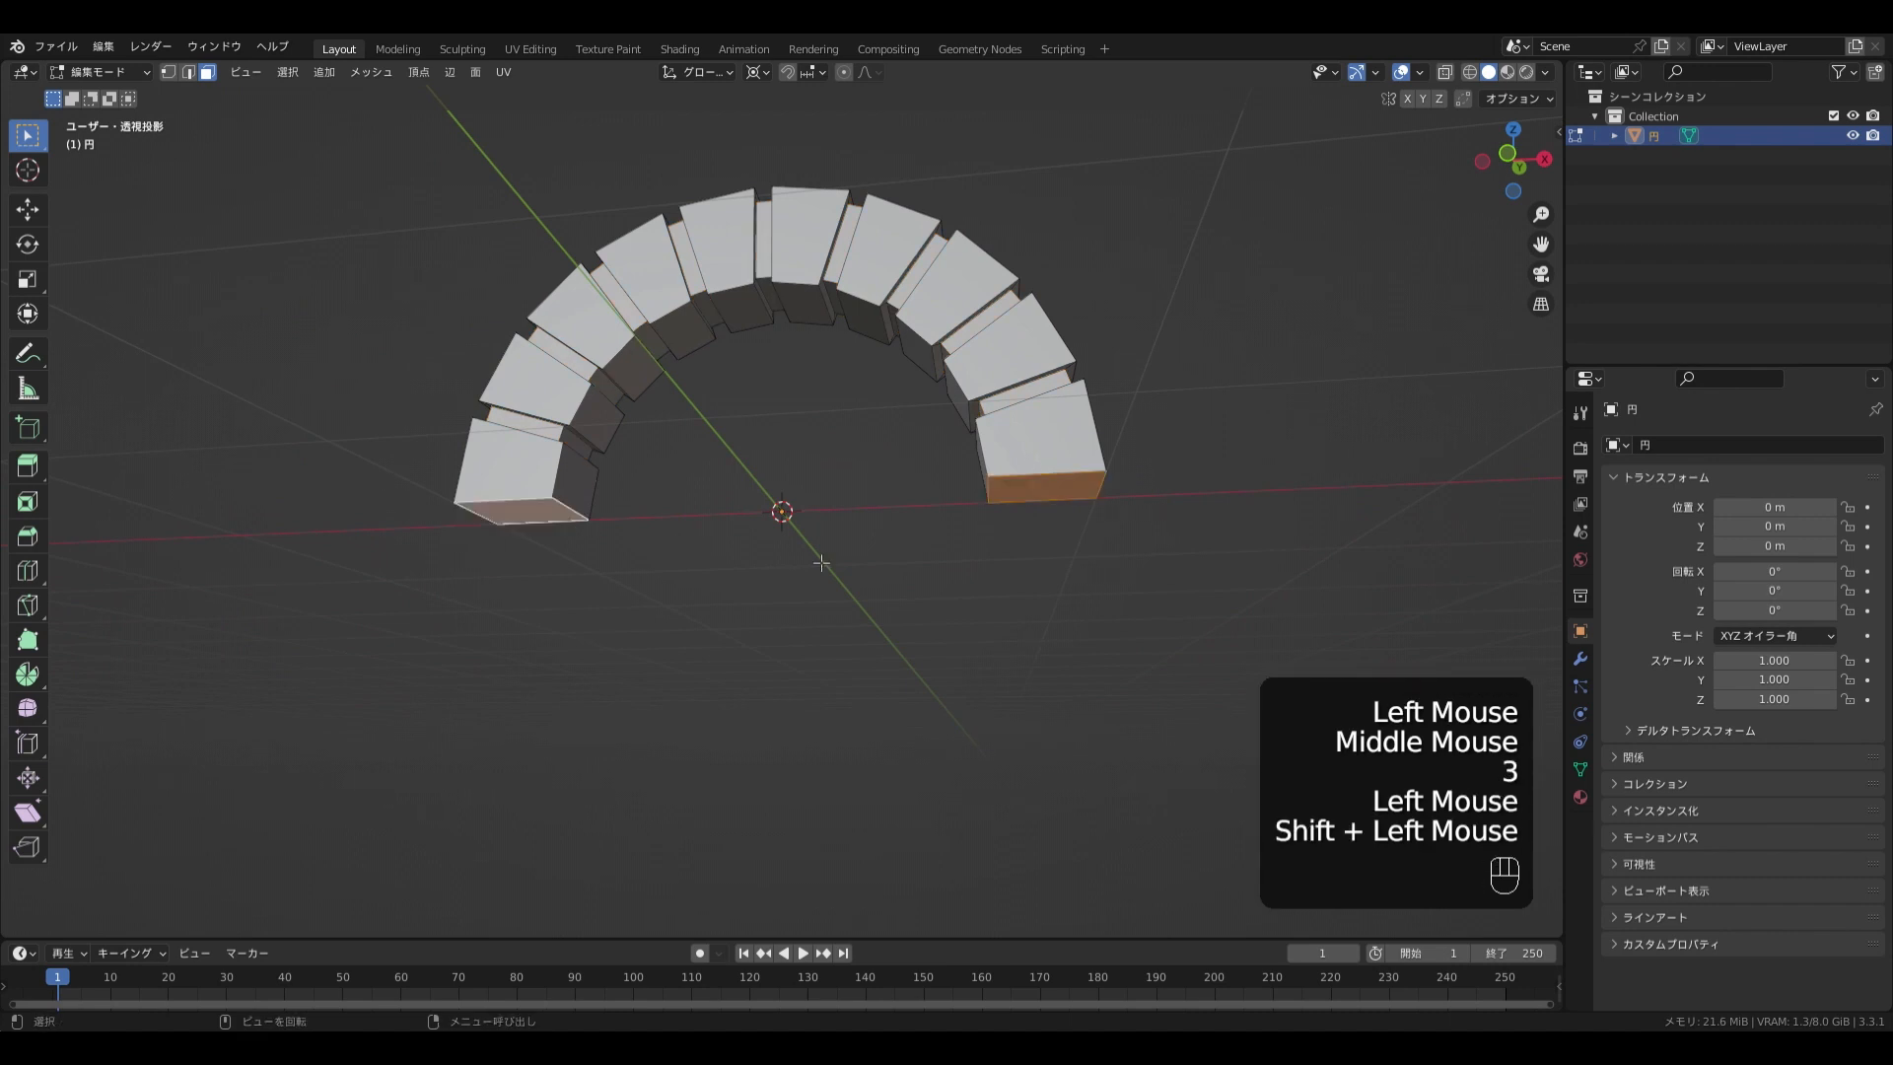
scroll(821, 563, down, 2)
middle_drag(855, 636, 838, 650)
key(e)
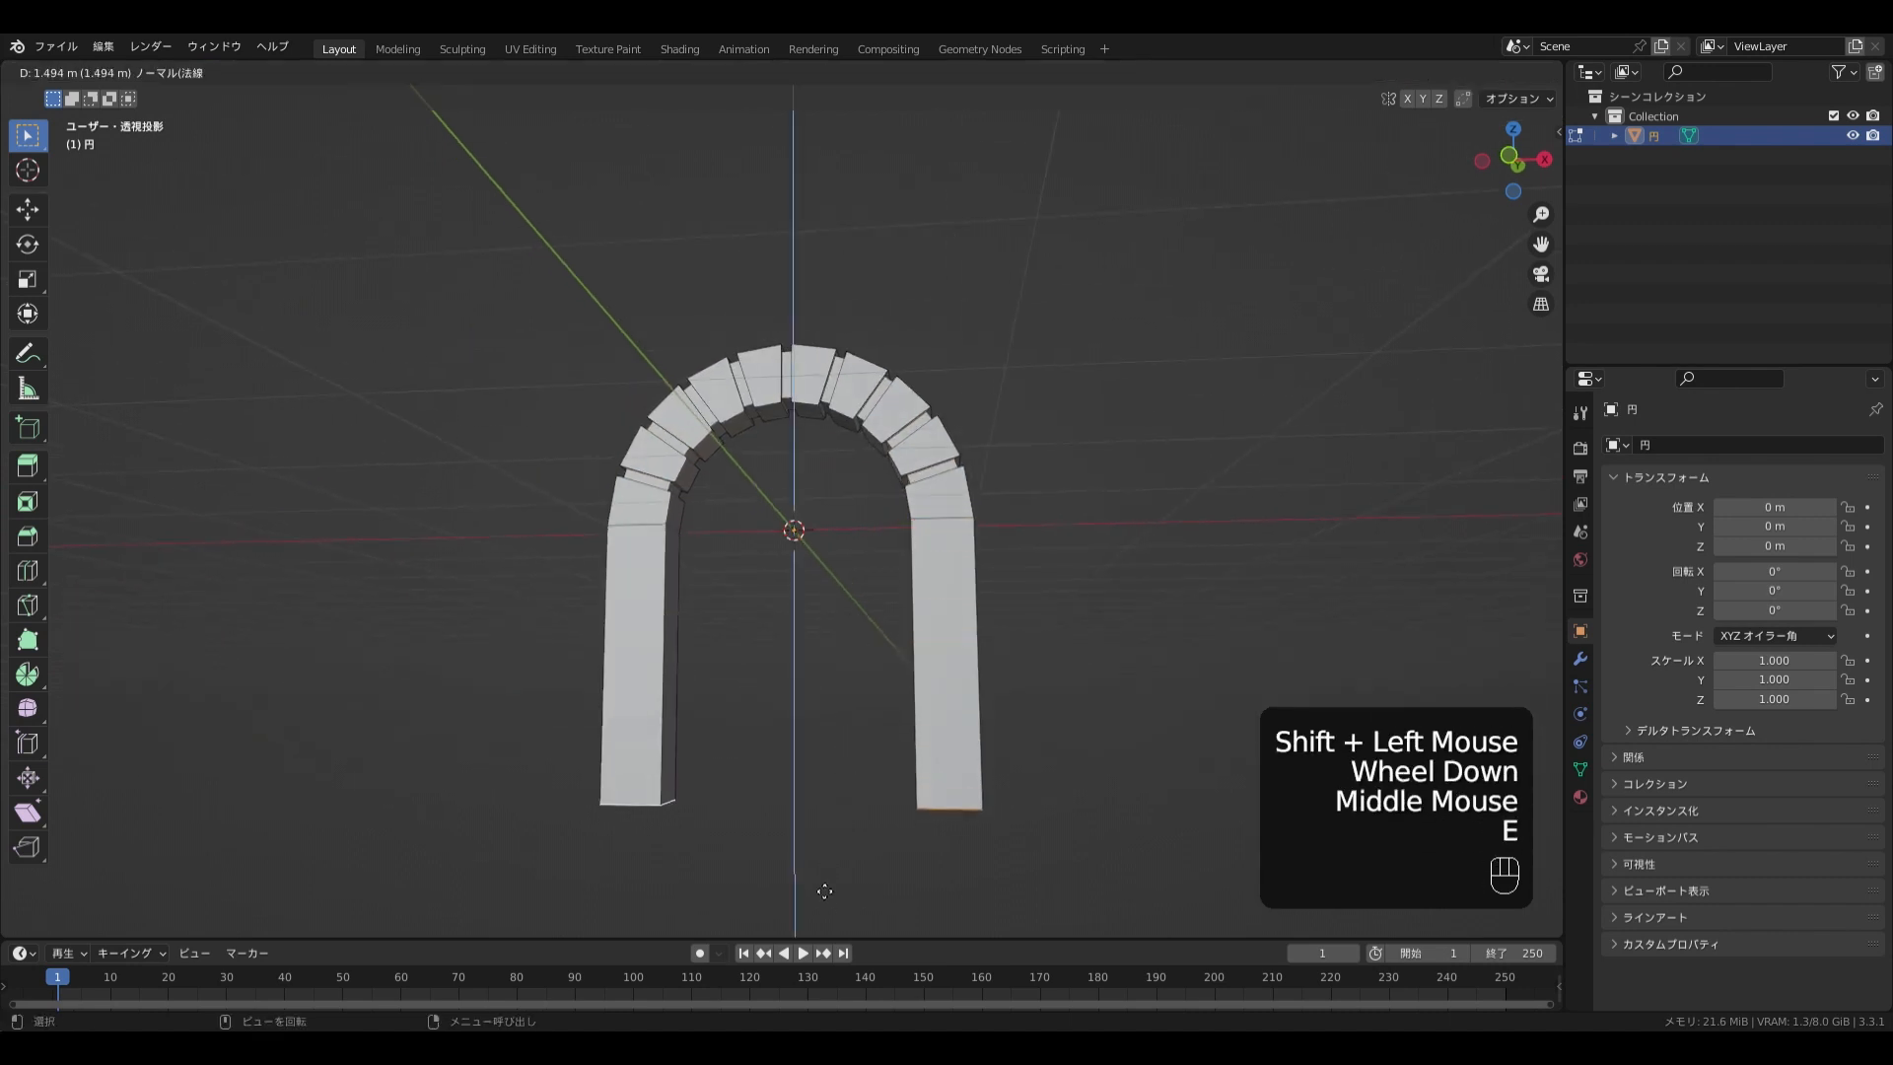
click(826, 906)
Display the arch with pillars in wireframe from the front and leave Edit Mode
key(KP_1)
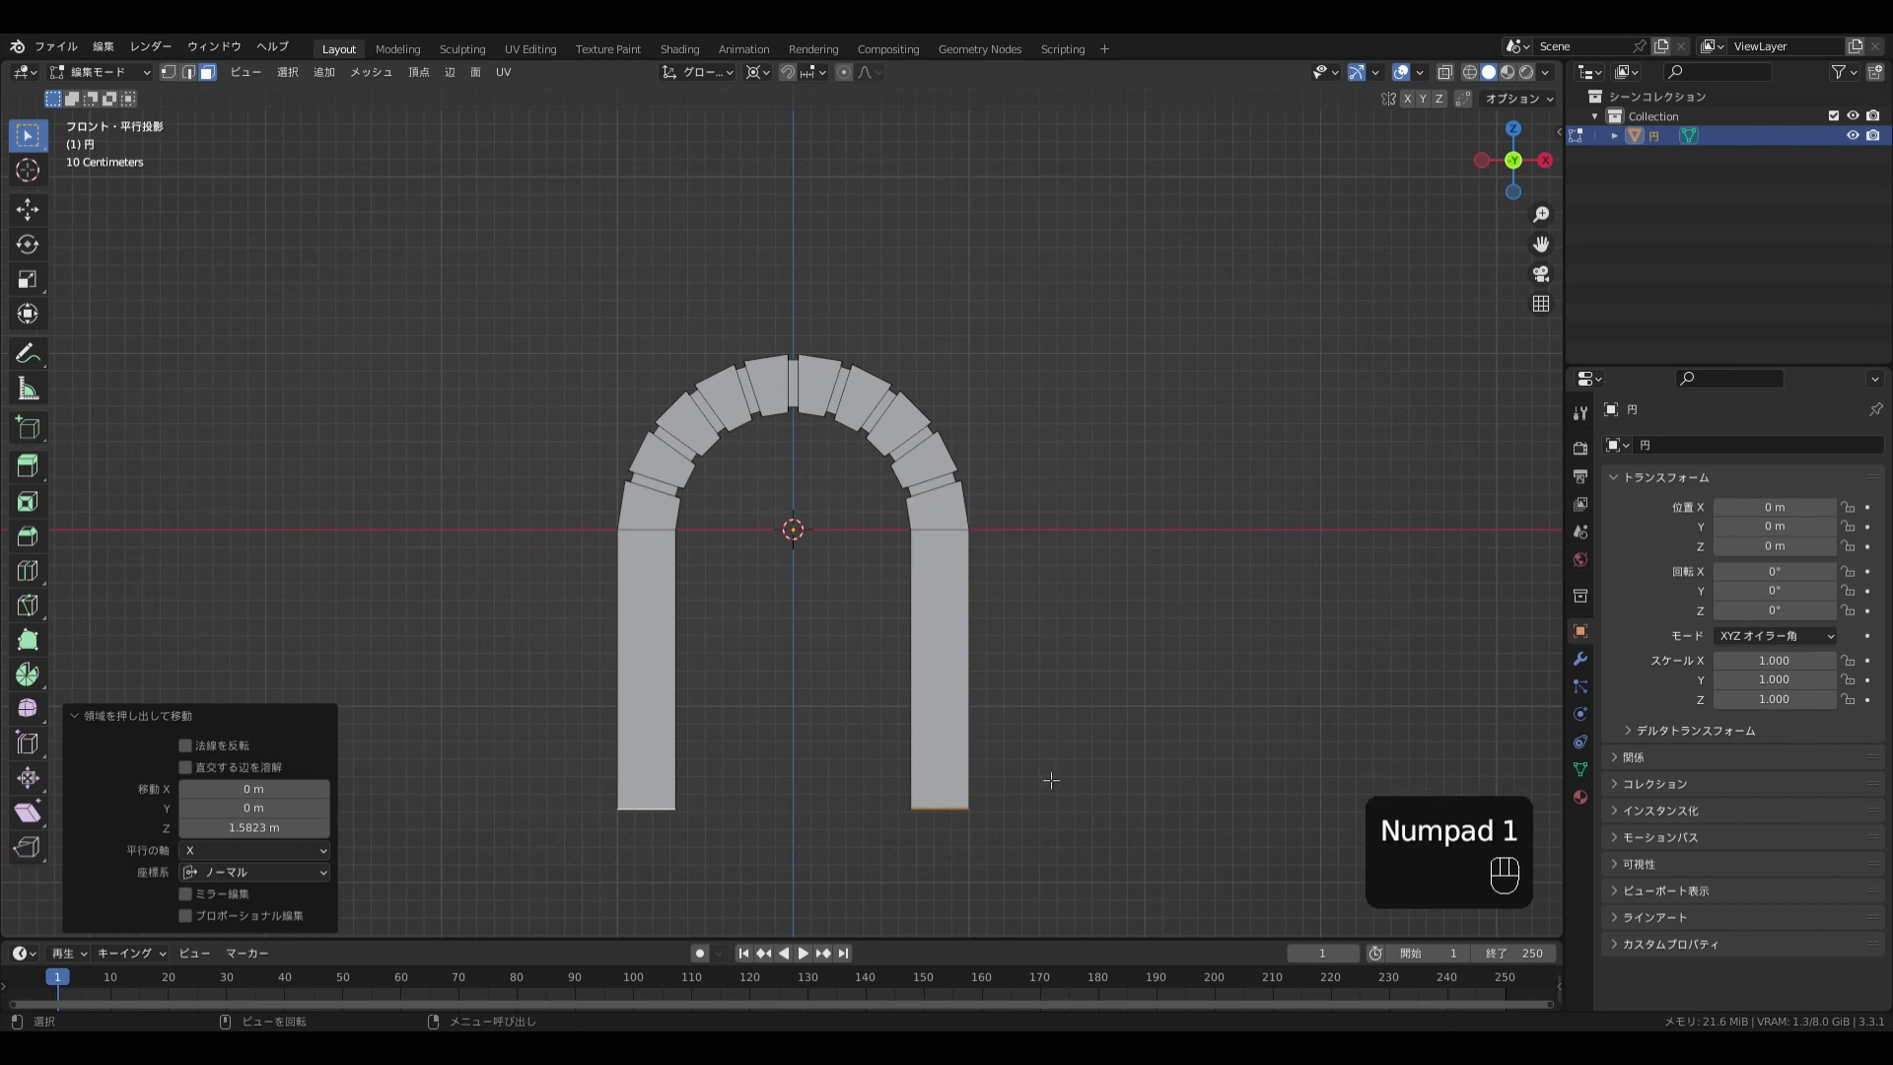
key(shift+z)
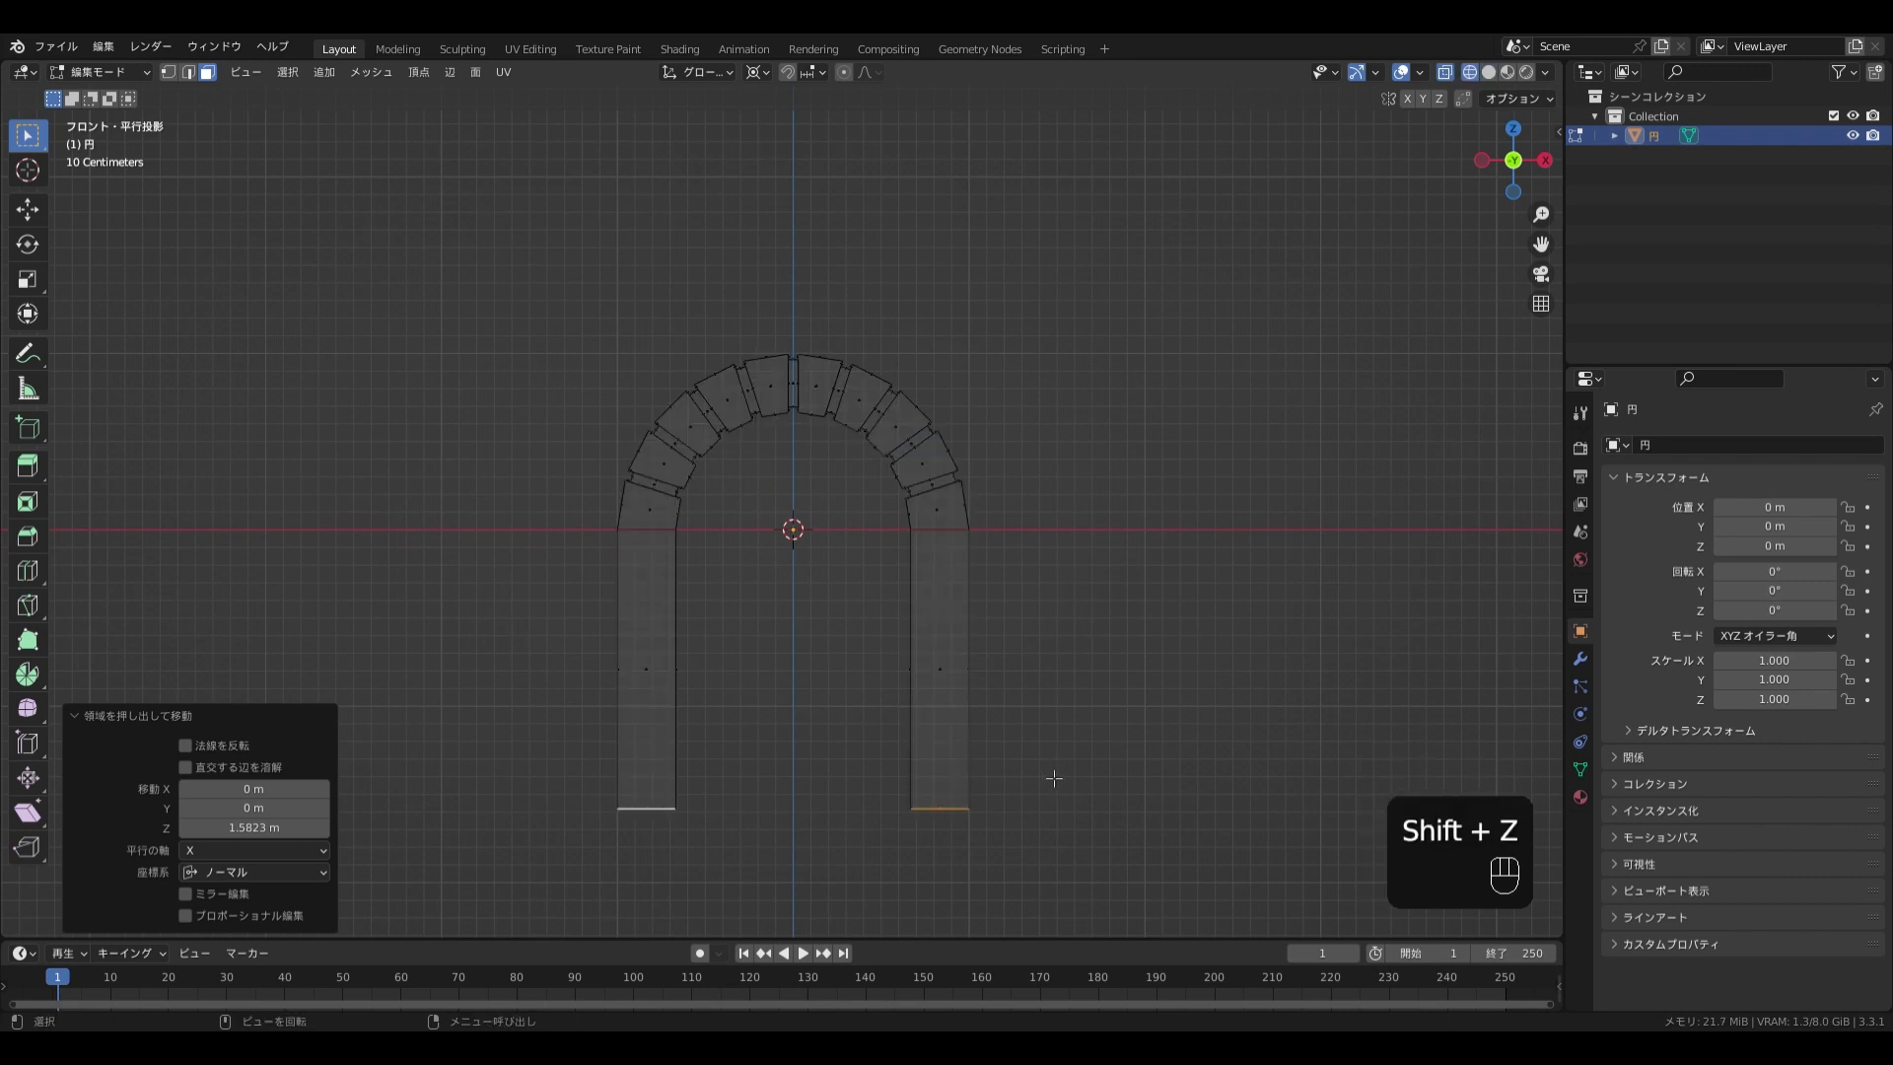
key(Tab)
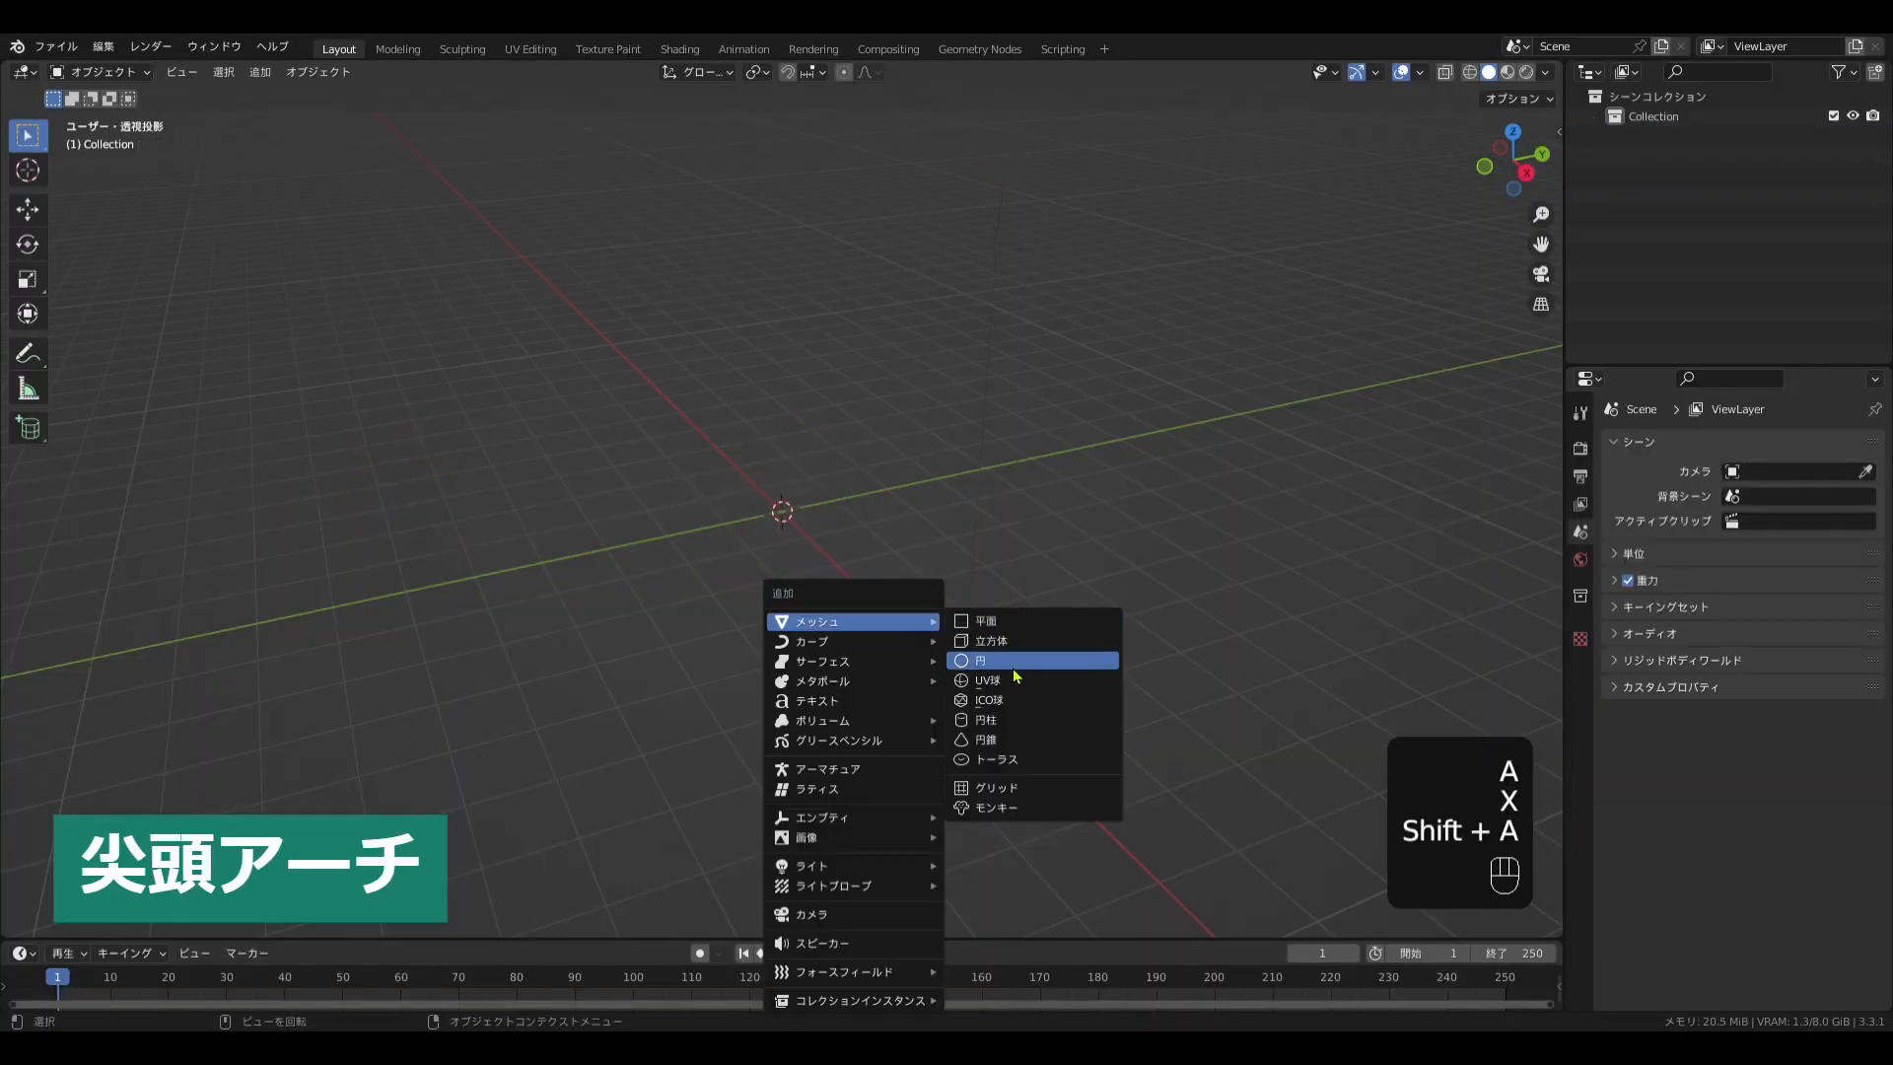
Add a mesh cylinder with no cap fill, show it in wireframe and rotate it 90° about Y
click(1030, 727)
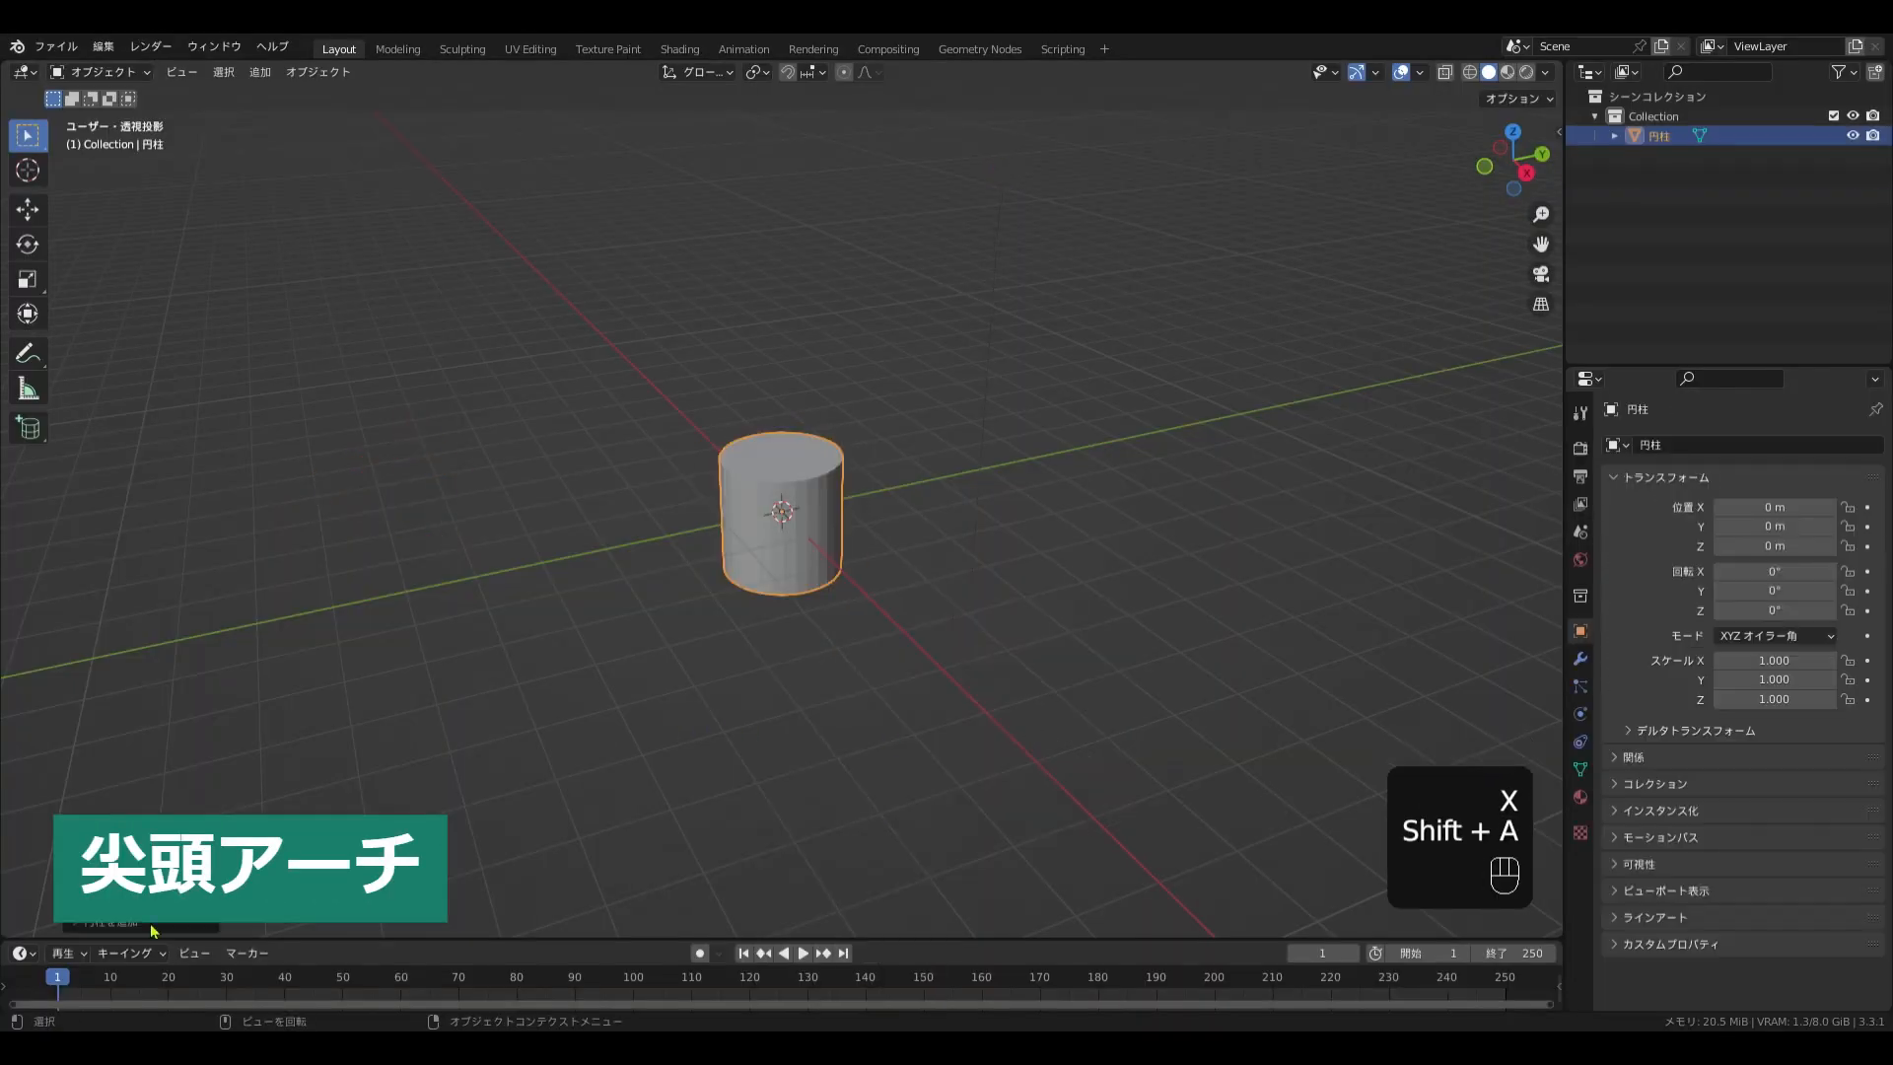
click(150, 926)
click(269, 753)
click(268, 772)
key(shift+z)
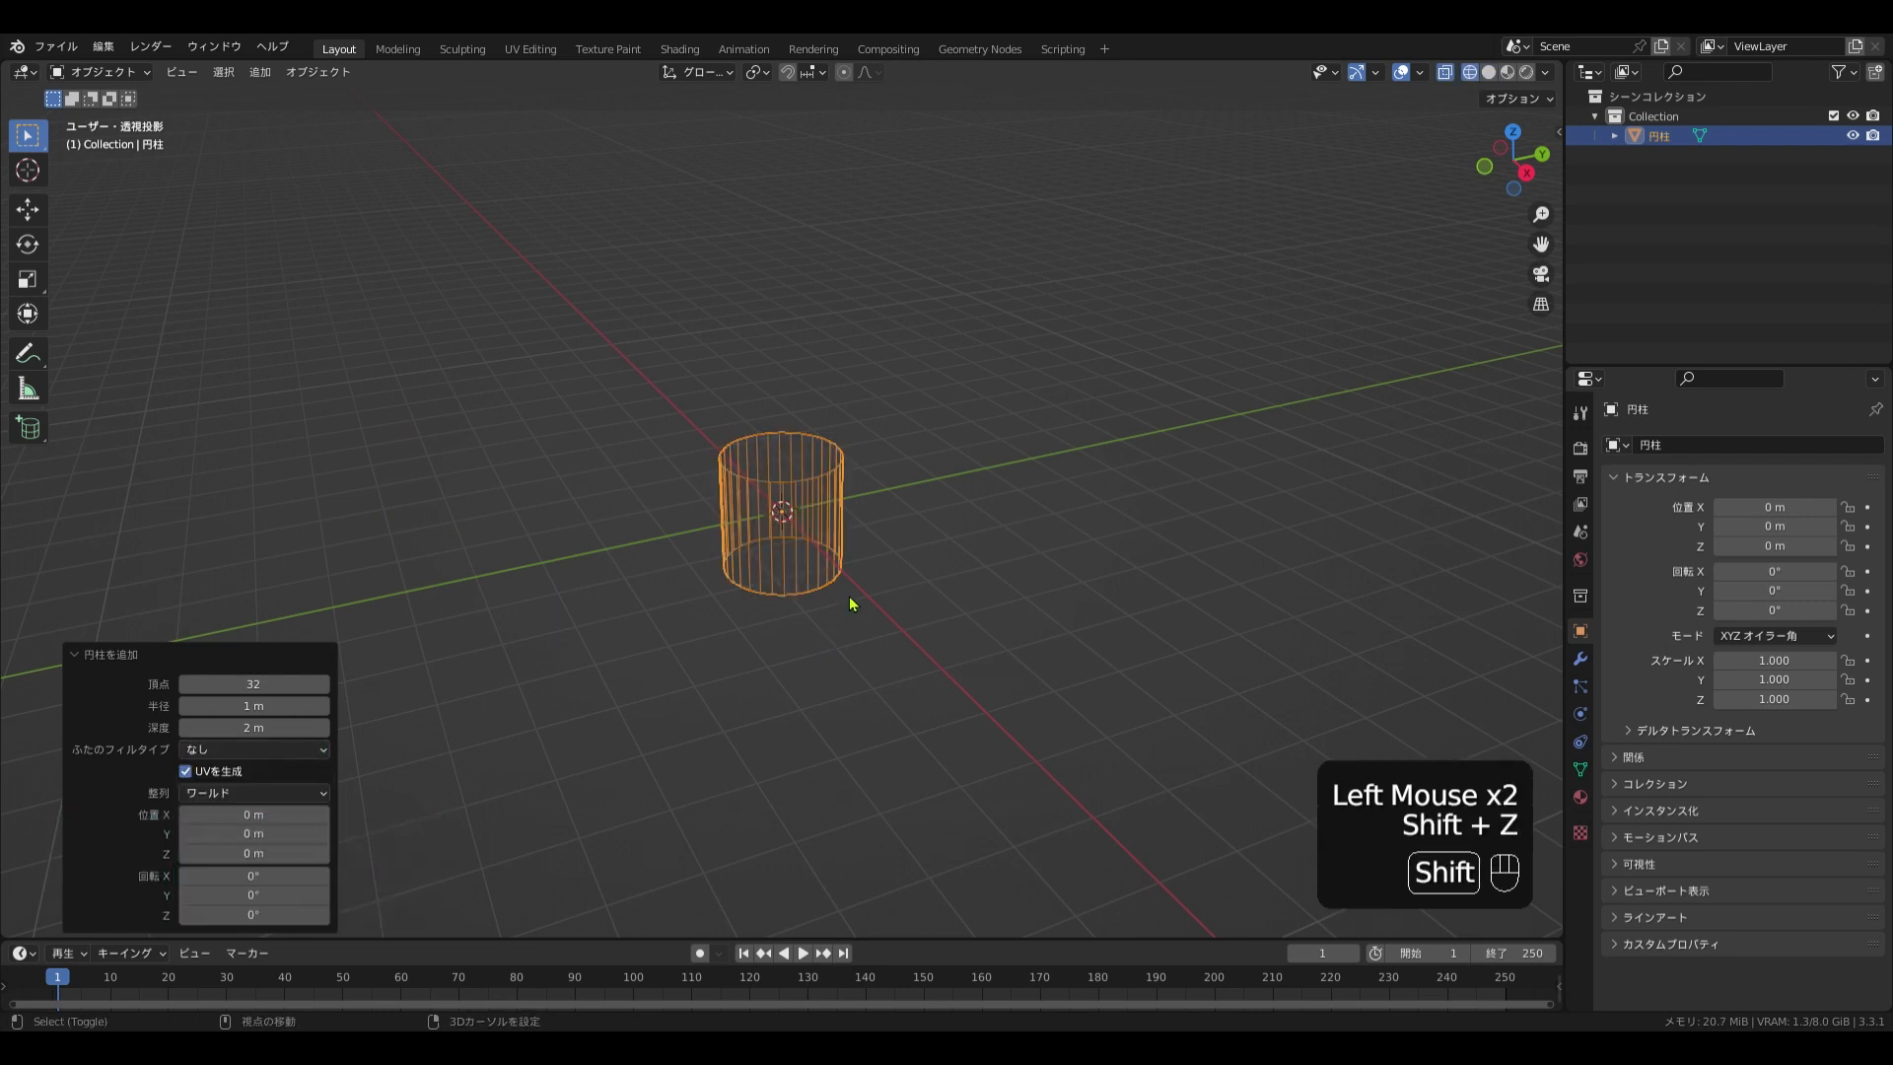
text(ry90)
key(Return)
Delete the vertices of the cylinder's lower half in Edit Mode from the right view
key(KP_3)
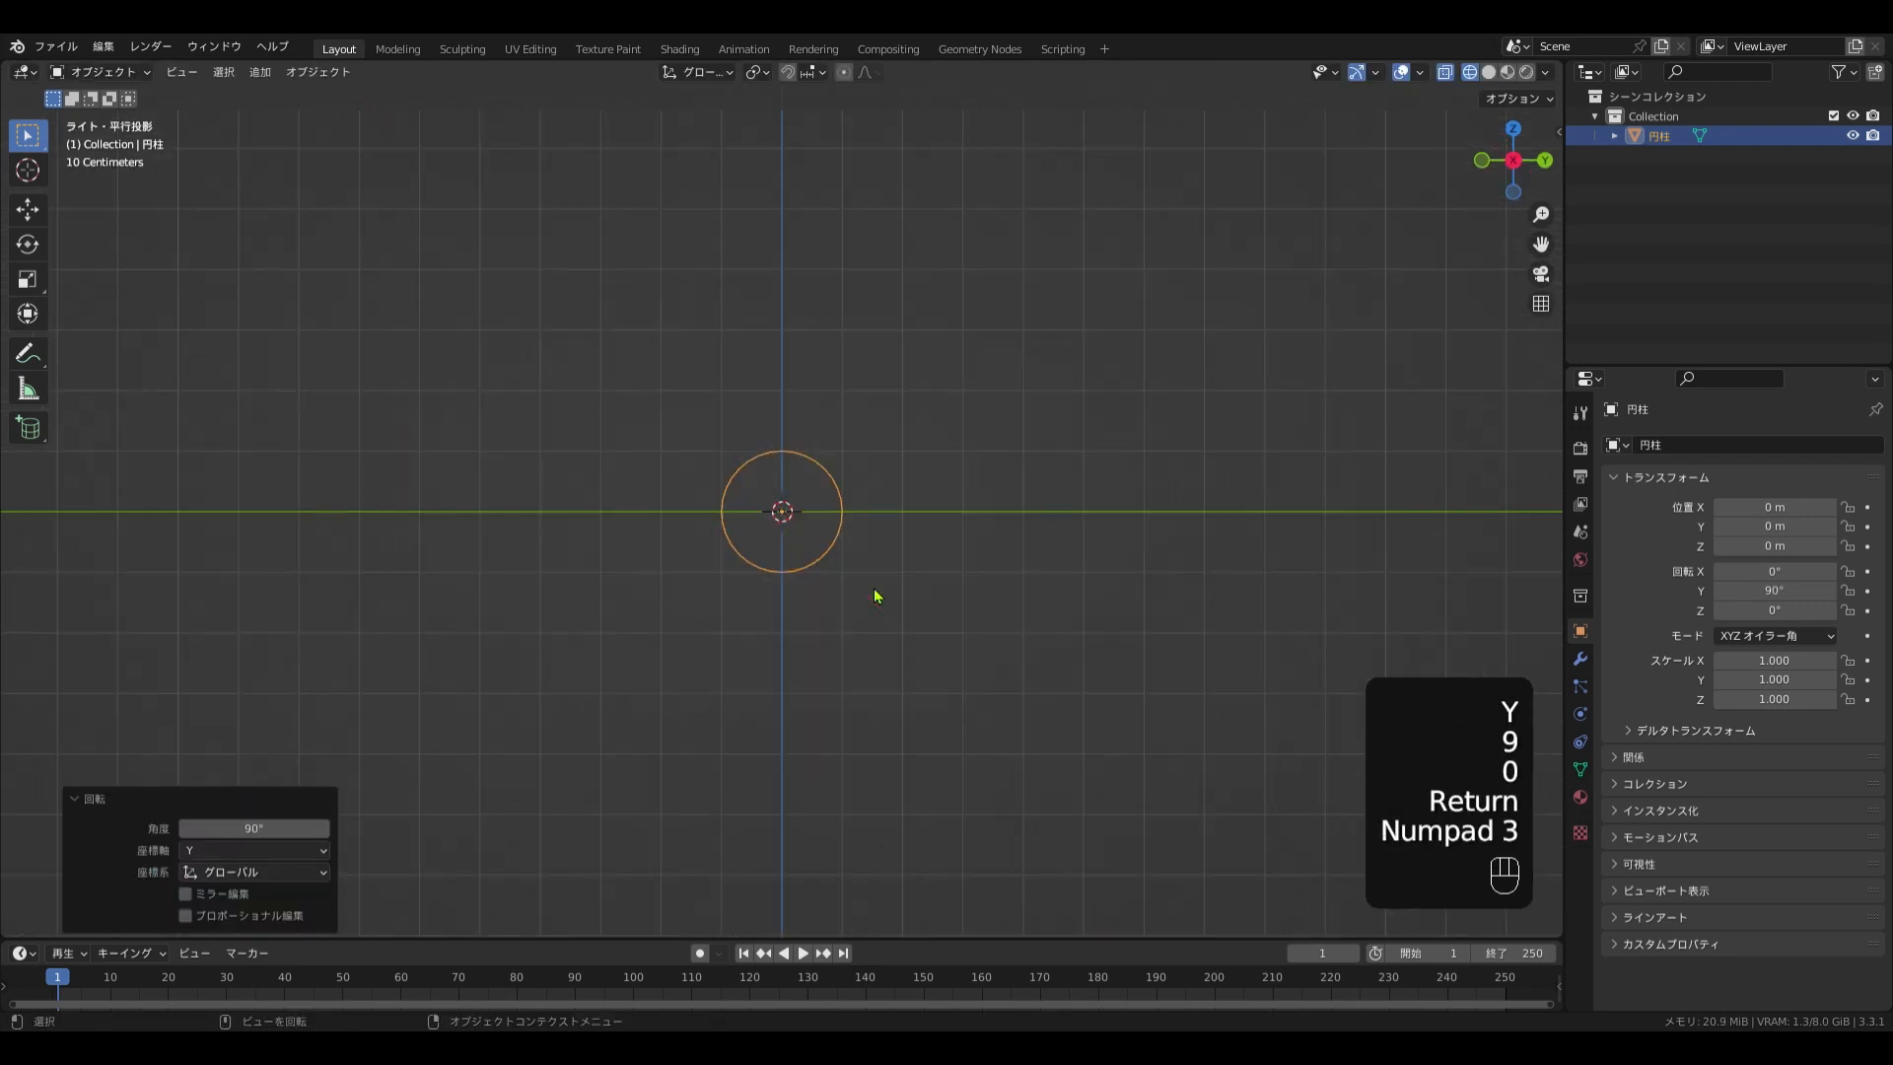
key(Tab)
scroll(895, 612, up, 2)
drag(934, 601, 458, 393)
key(x)
click(495, 479)
Raise the arc's apex vertices 0.6 m along Z using proportional editing with linear falloff to form a pointed arch
shift+middle_drag(495, 479, 579, 810)
scroll(754, 655, up, 1)
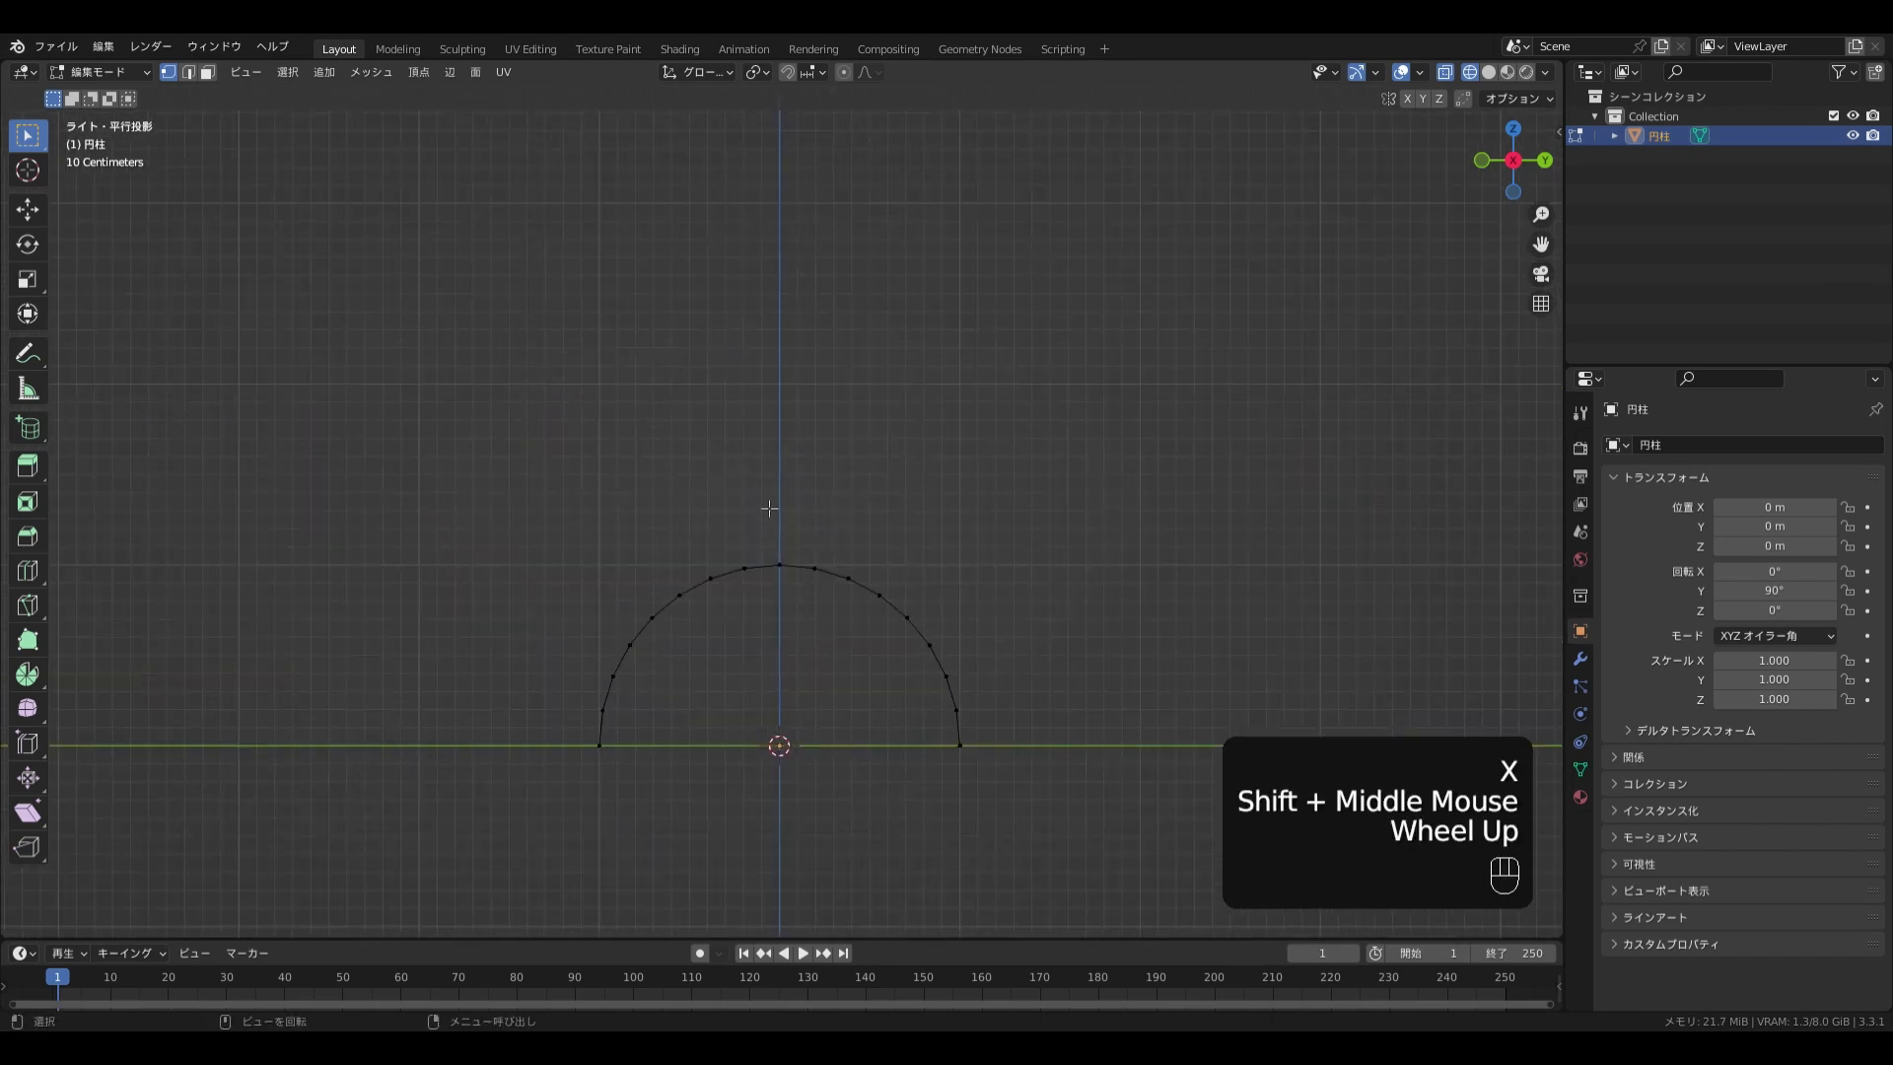
click(779, 565)
click(843, 72)
click(866, 72)
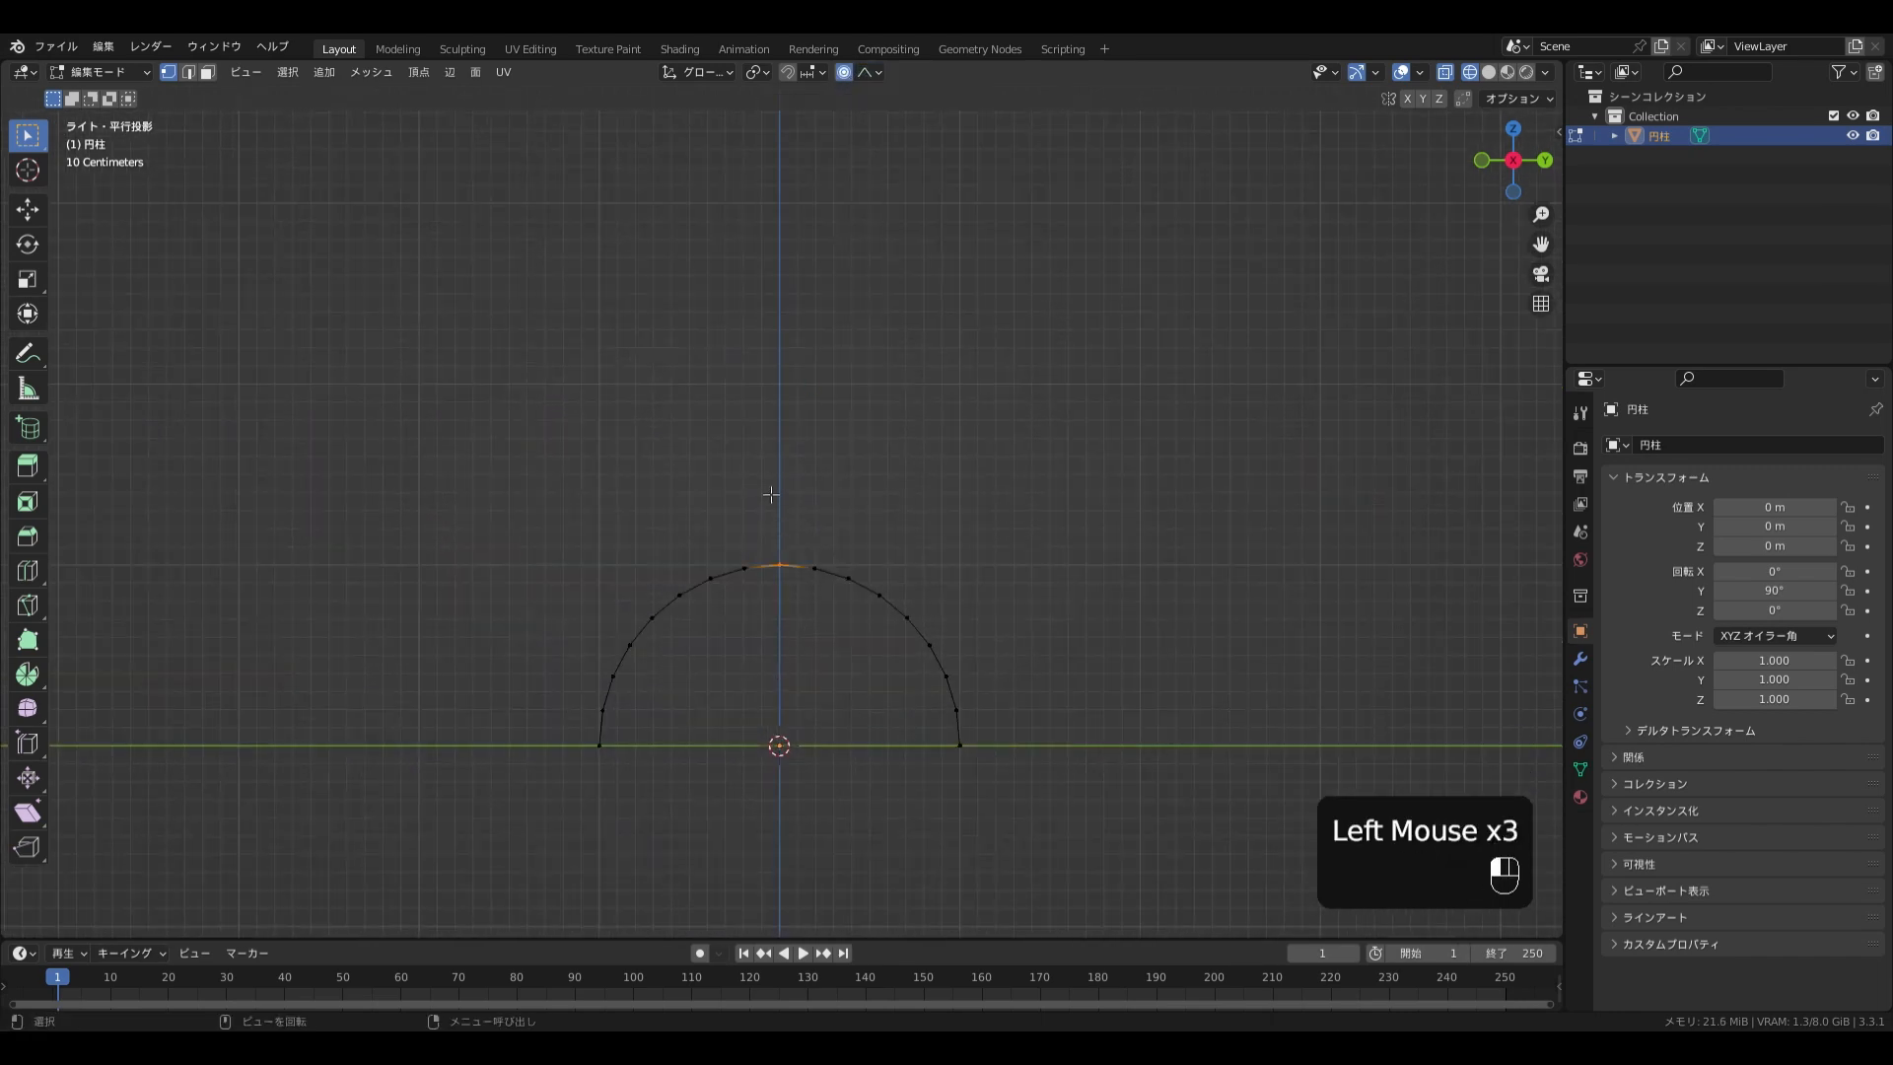
key(g)
key(z)
scroll(779, 466, down, 3)
ctrl+click(777, 389)
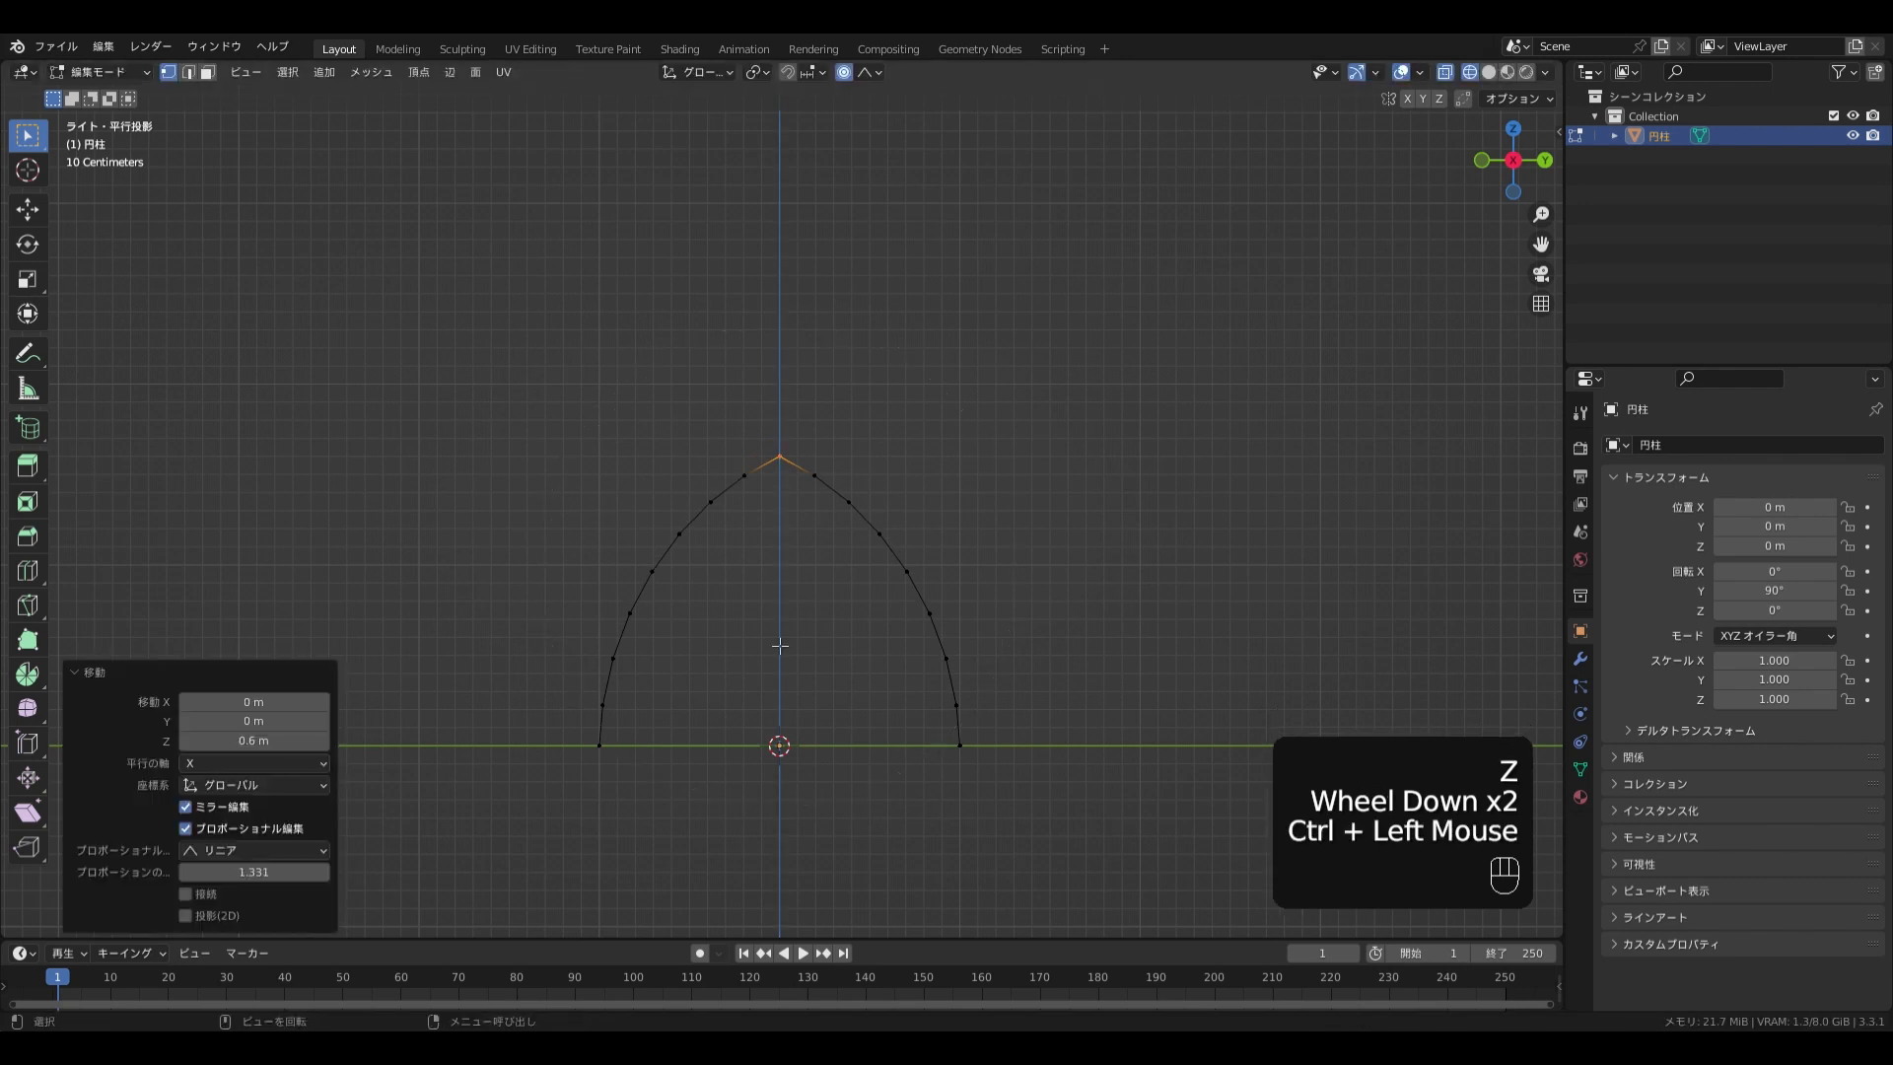
Scale the entire pointed vault by 2 along X and turn off proportional editing
scroll(701, 701, down, 1)
middle_drag(701, 701, 768, 671)
shift+middle_drag(768, 670, 832, 634)
key(KP_1)
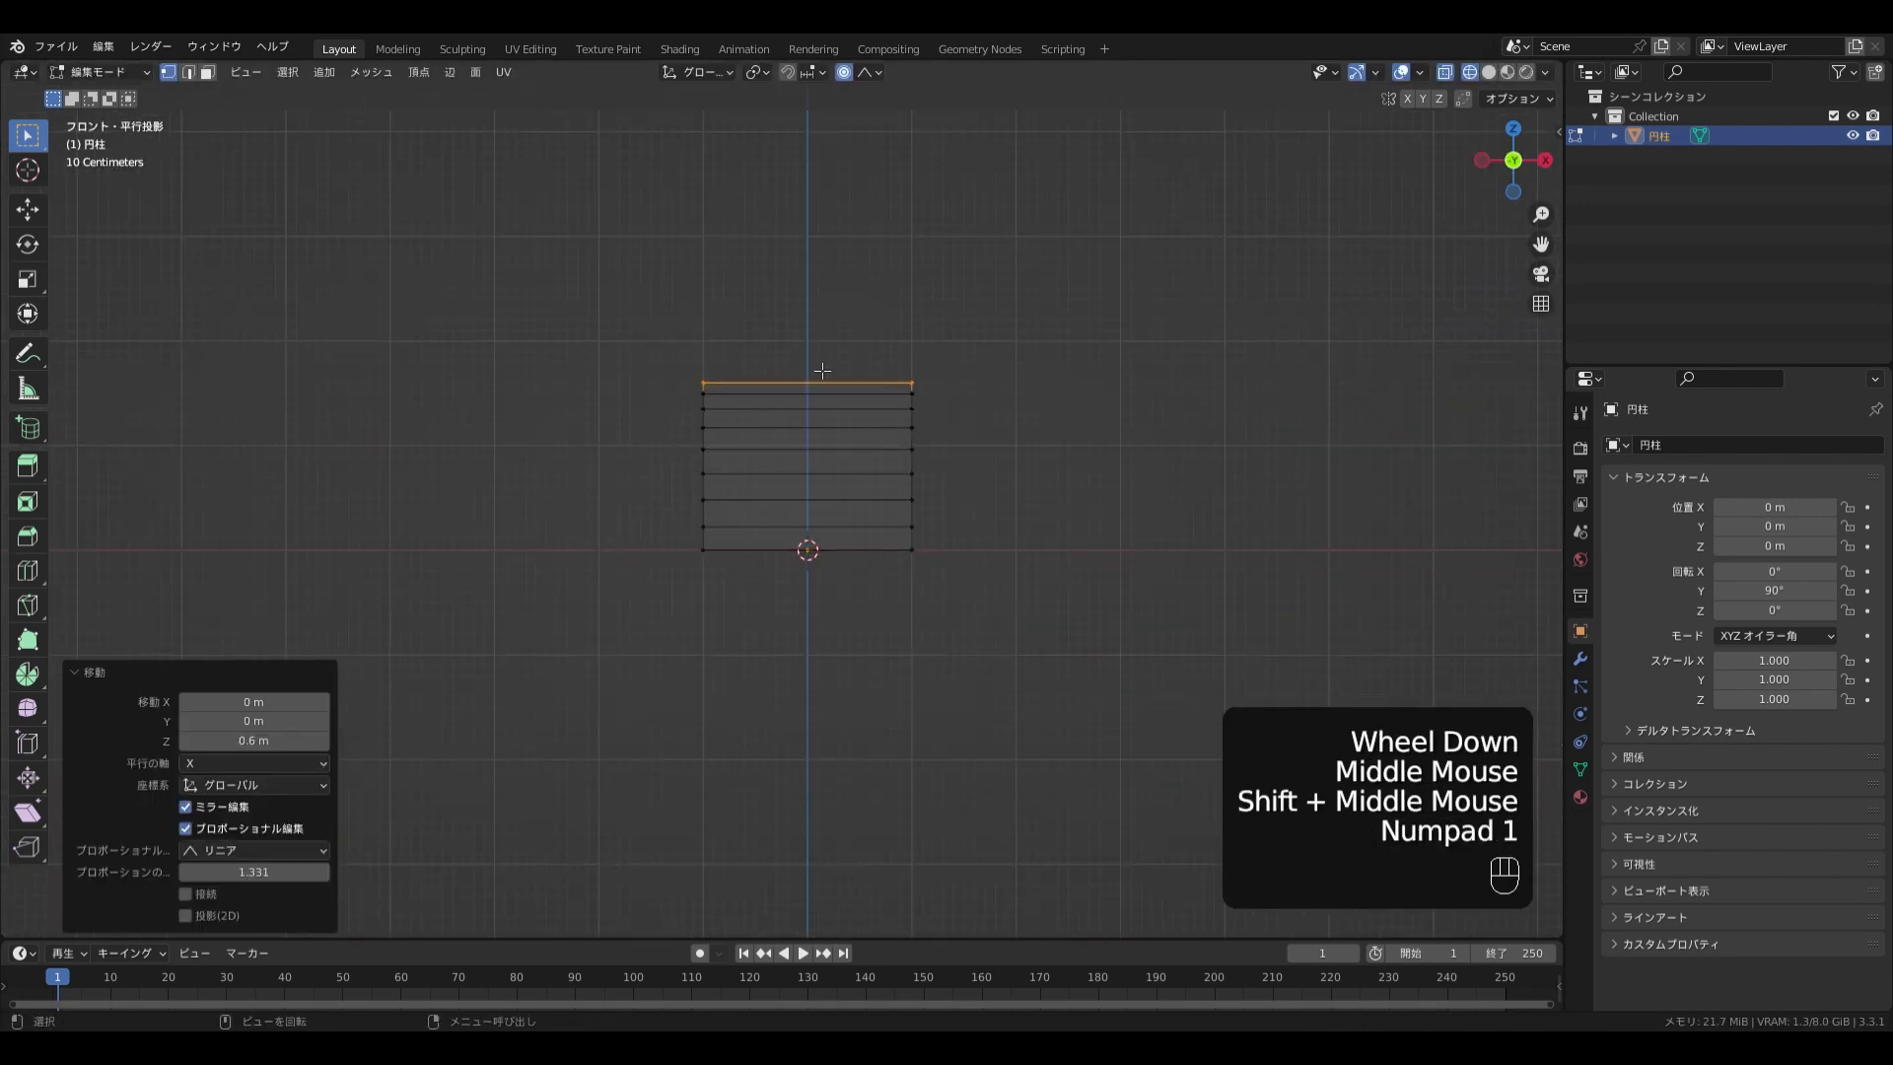
key(a)
key(s)
key(x)
key(2)
click(867, 549)
click(842, 72)
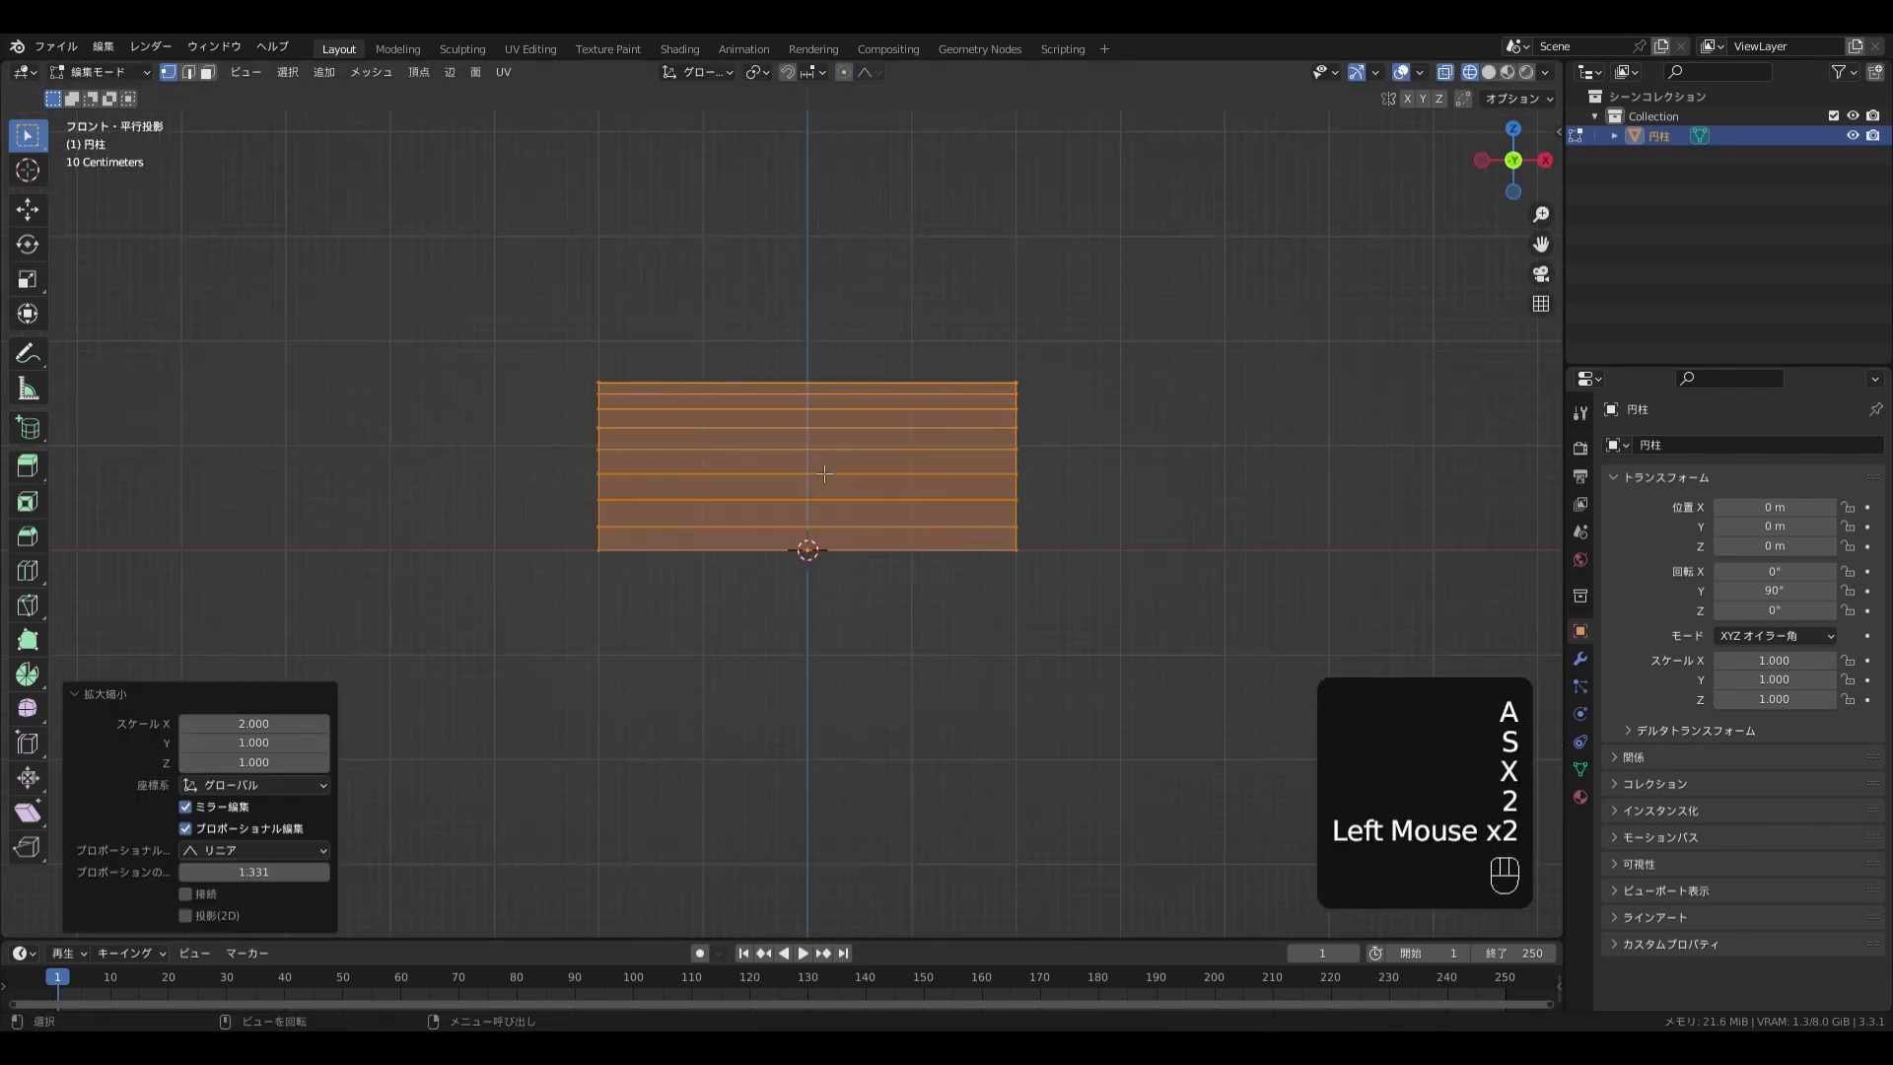
Return to Object Mode with solid shading and duplicate the vault in place
middle_drag(916, 552, 942, 565)
key(Tab)
key(shift+z)
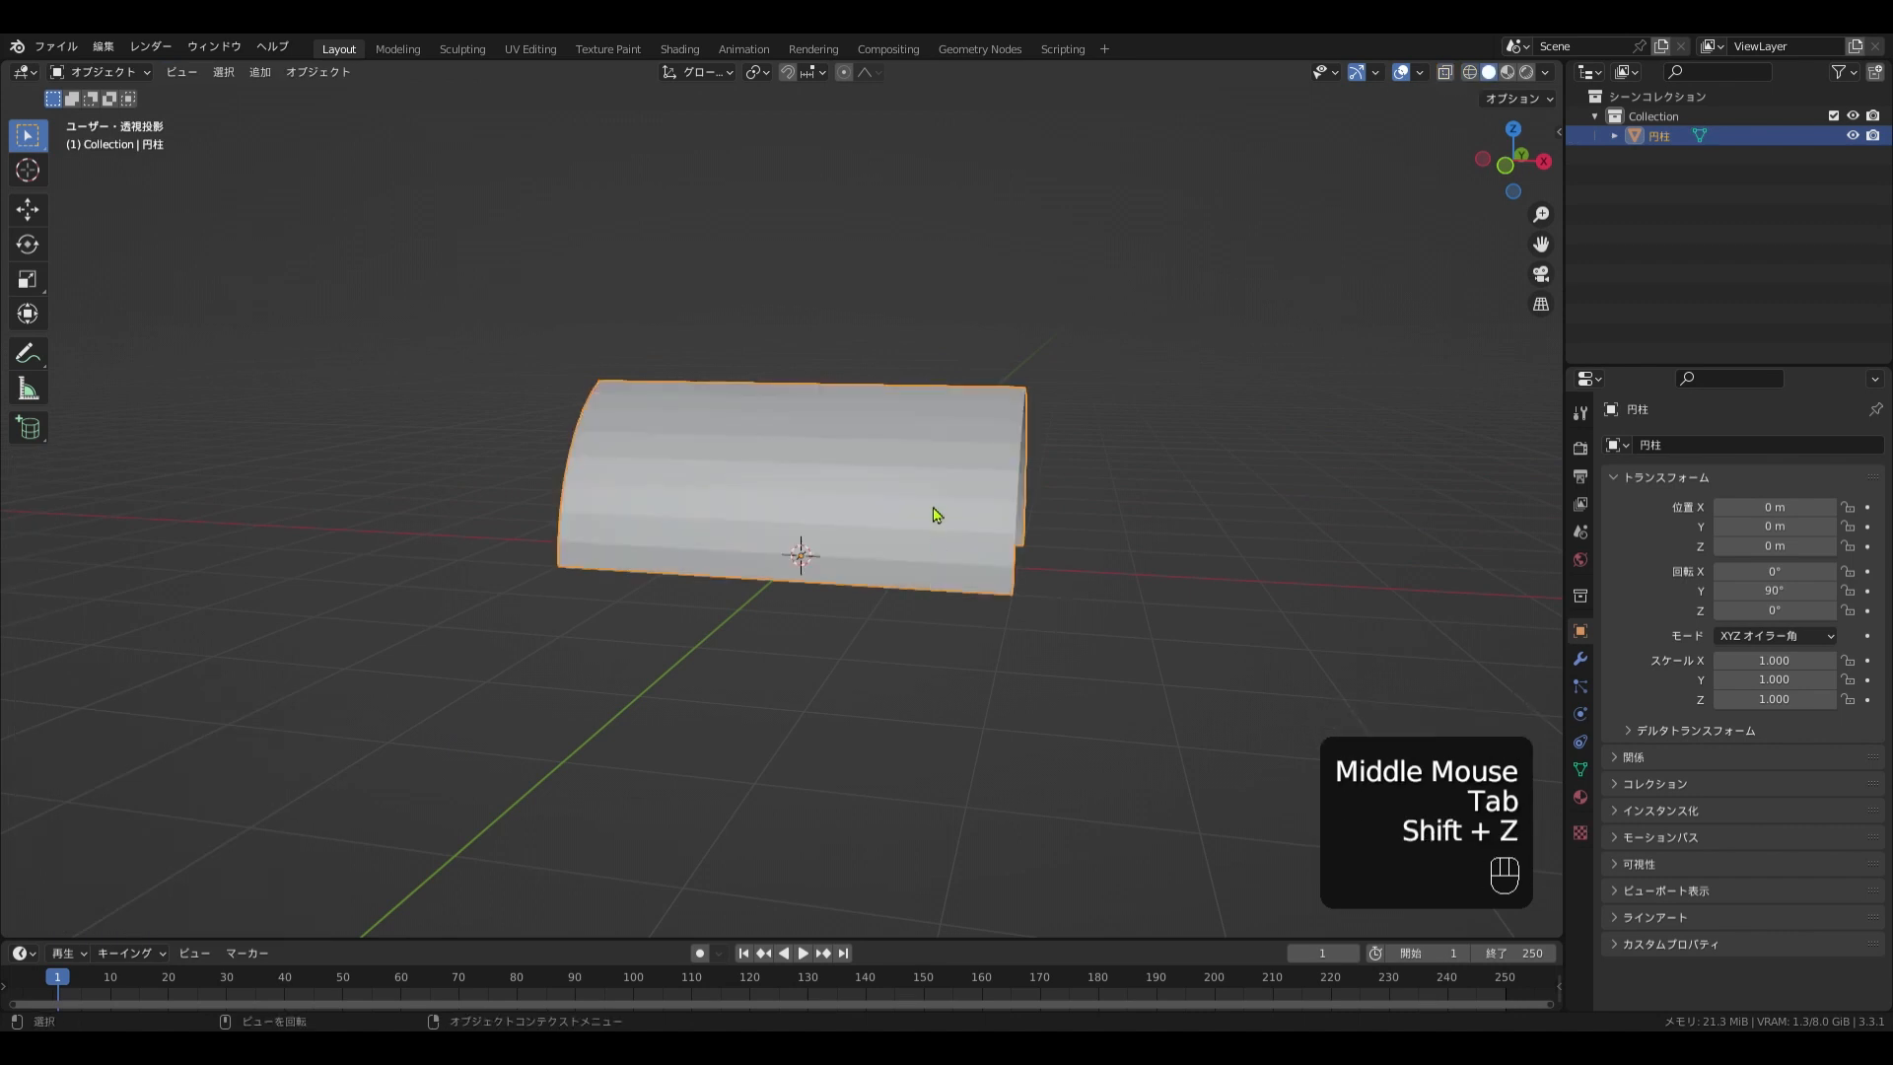
key(shift+d)
right_click(964, 491)
key(r)
key(x)
key(9)
key(0)
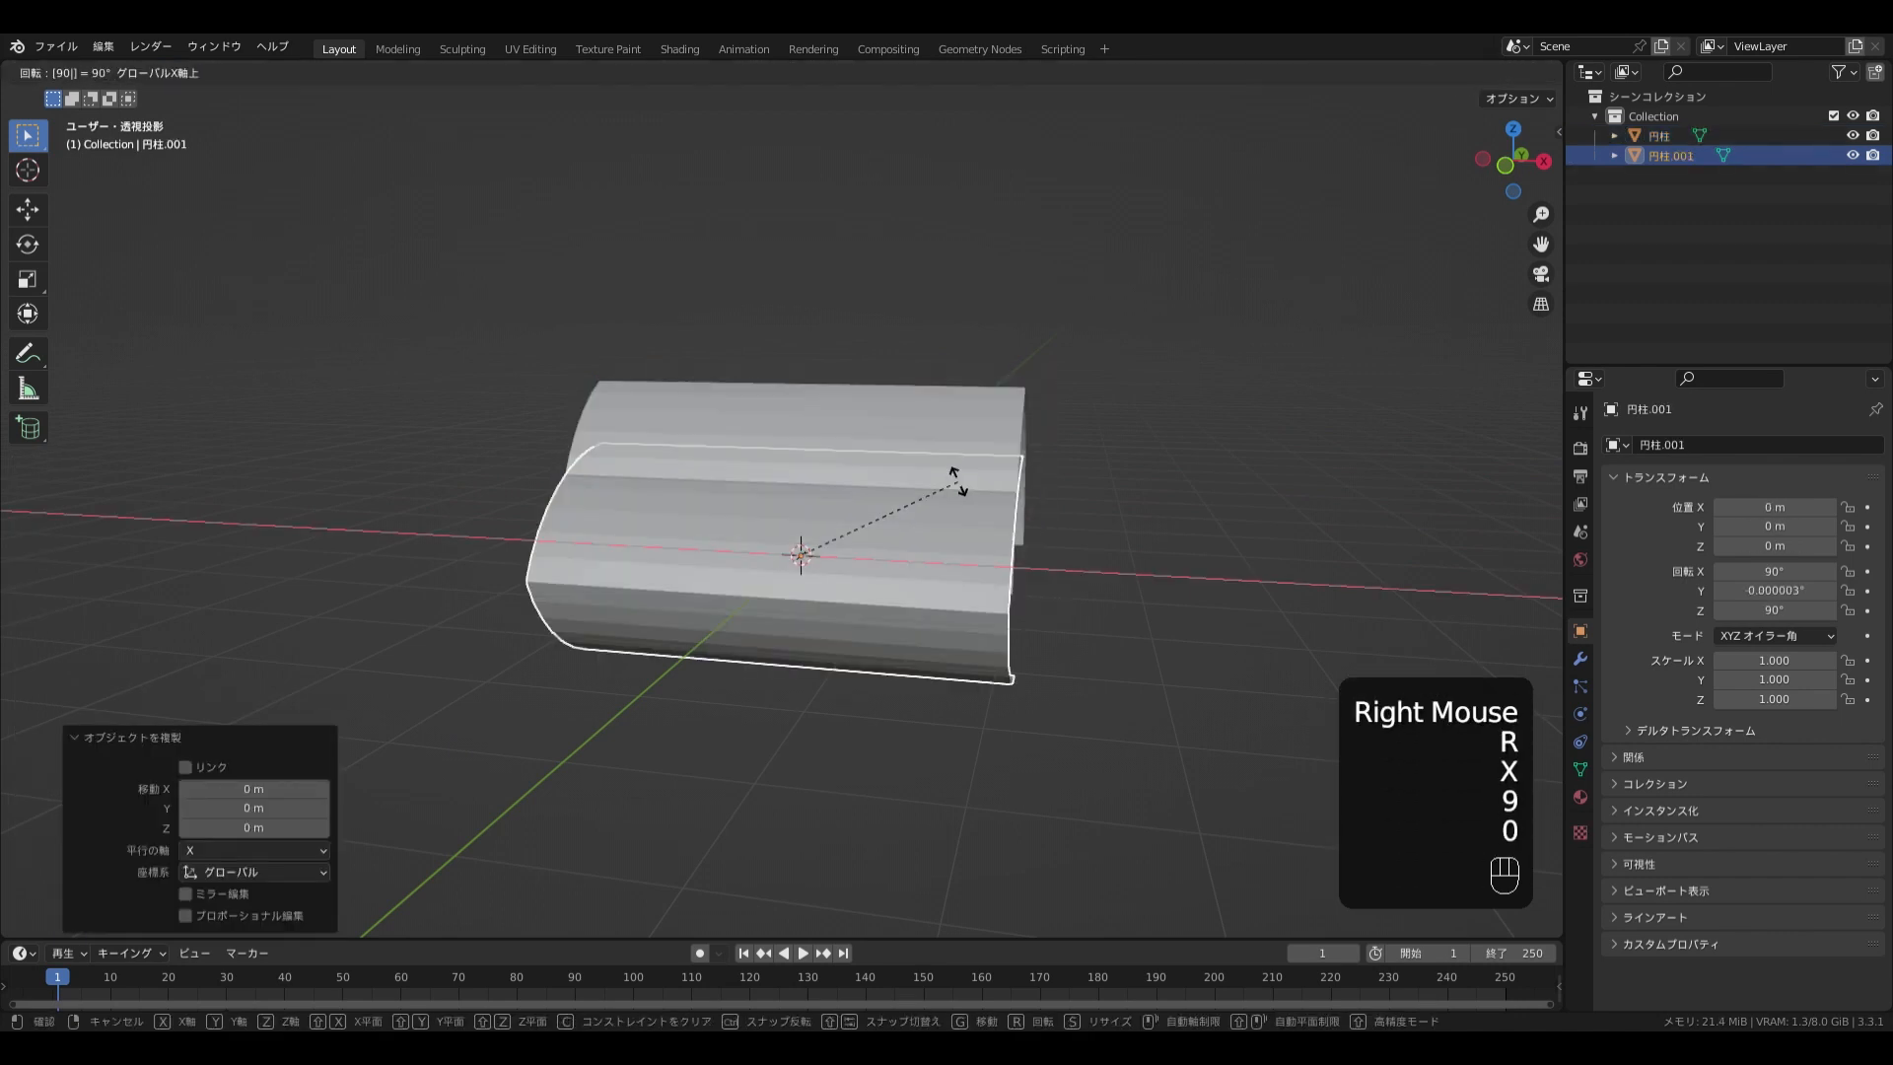
key(Escape)
Rotate the duplicated vault 90° about Z so it crosses the original
key(r)
key(z)
key(9)
key(0)
key(Return)
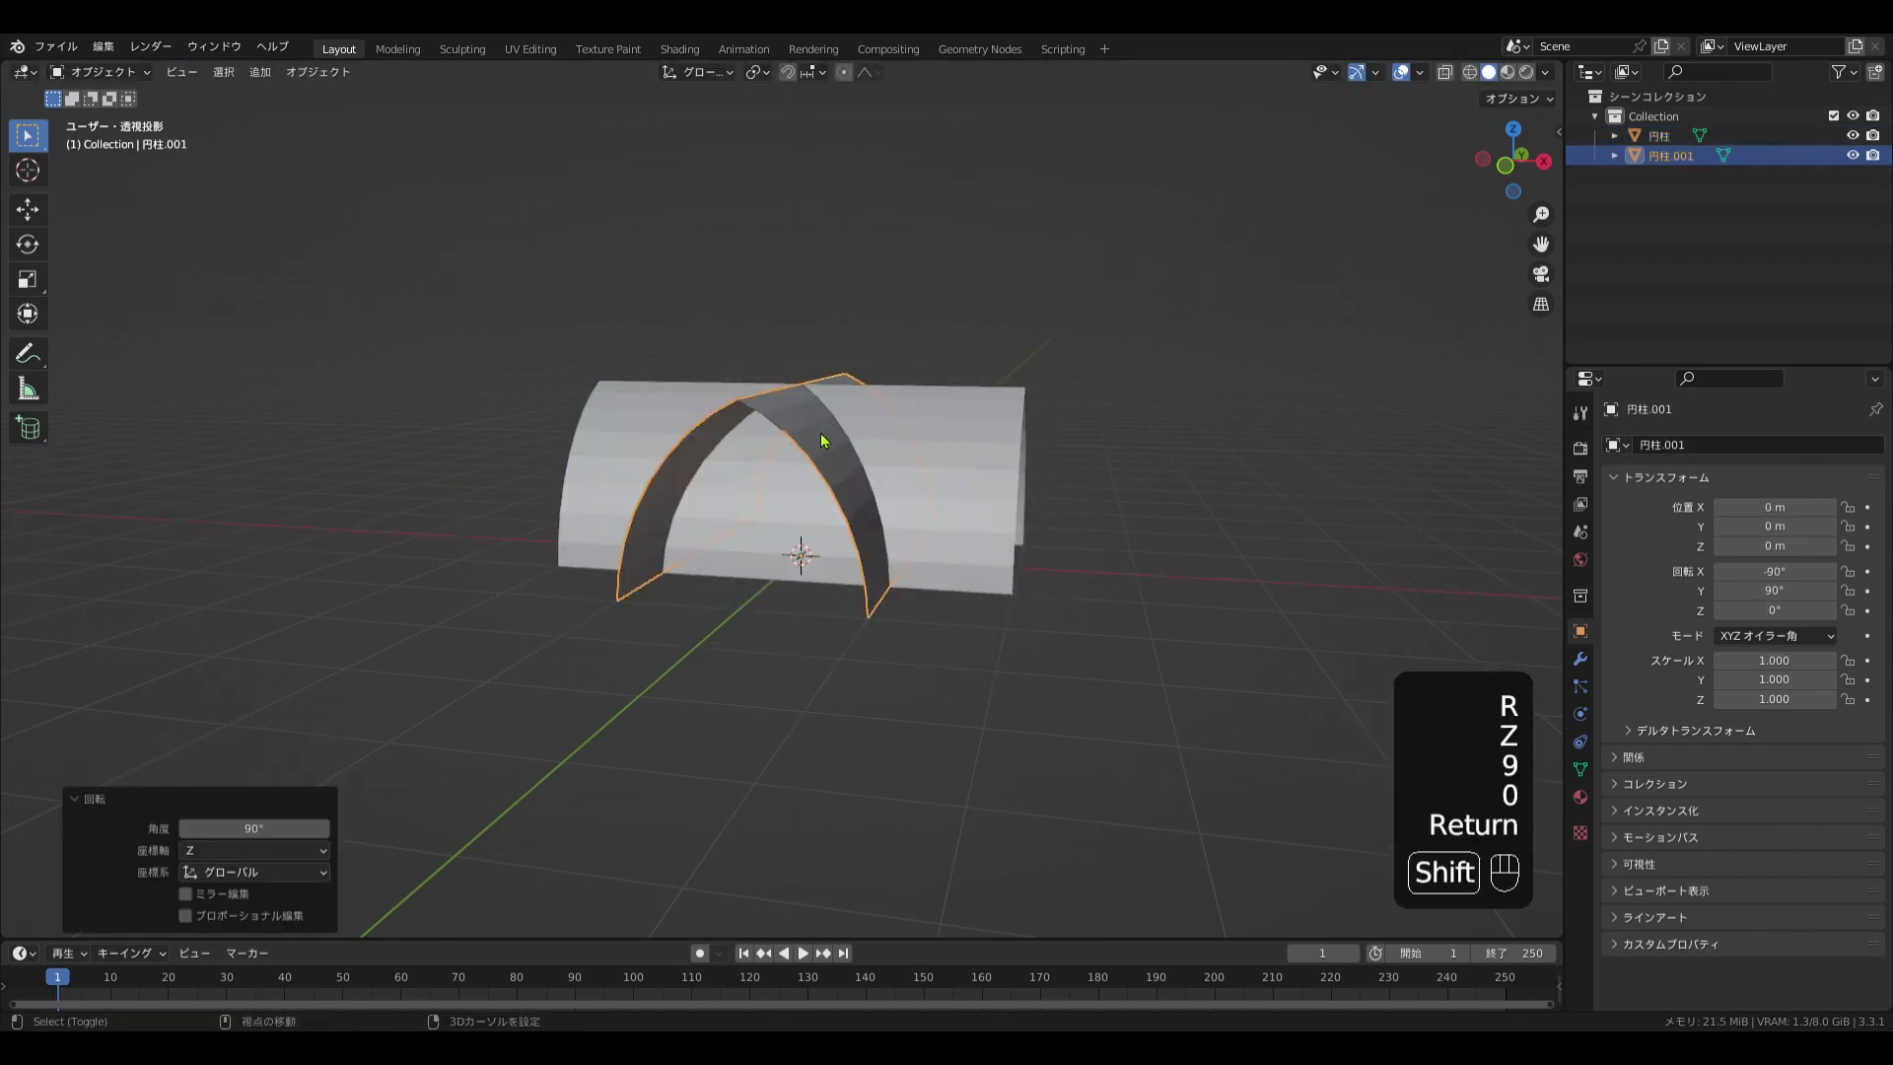
Select both crossing vaults and apply their object transforms
shift+click(858, 444)
shift+click(881, 460)
click(843, 451)
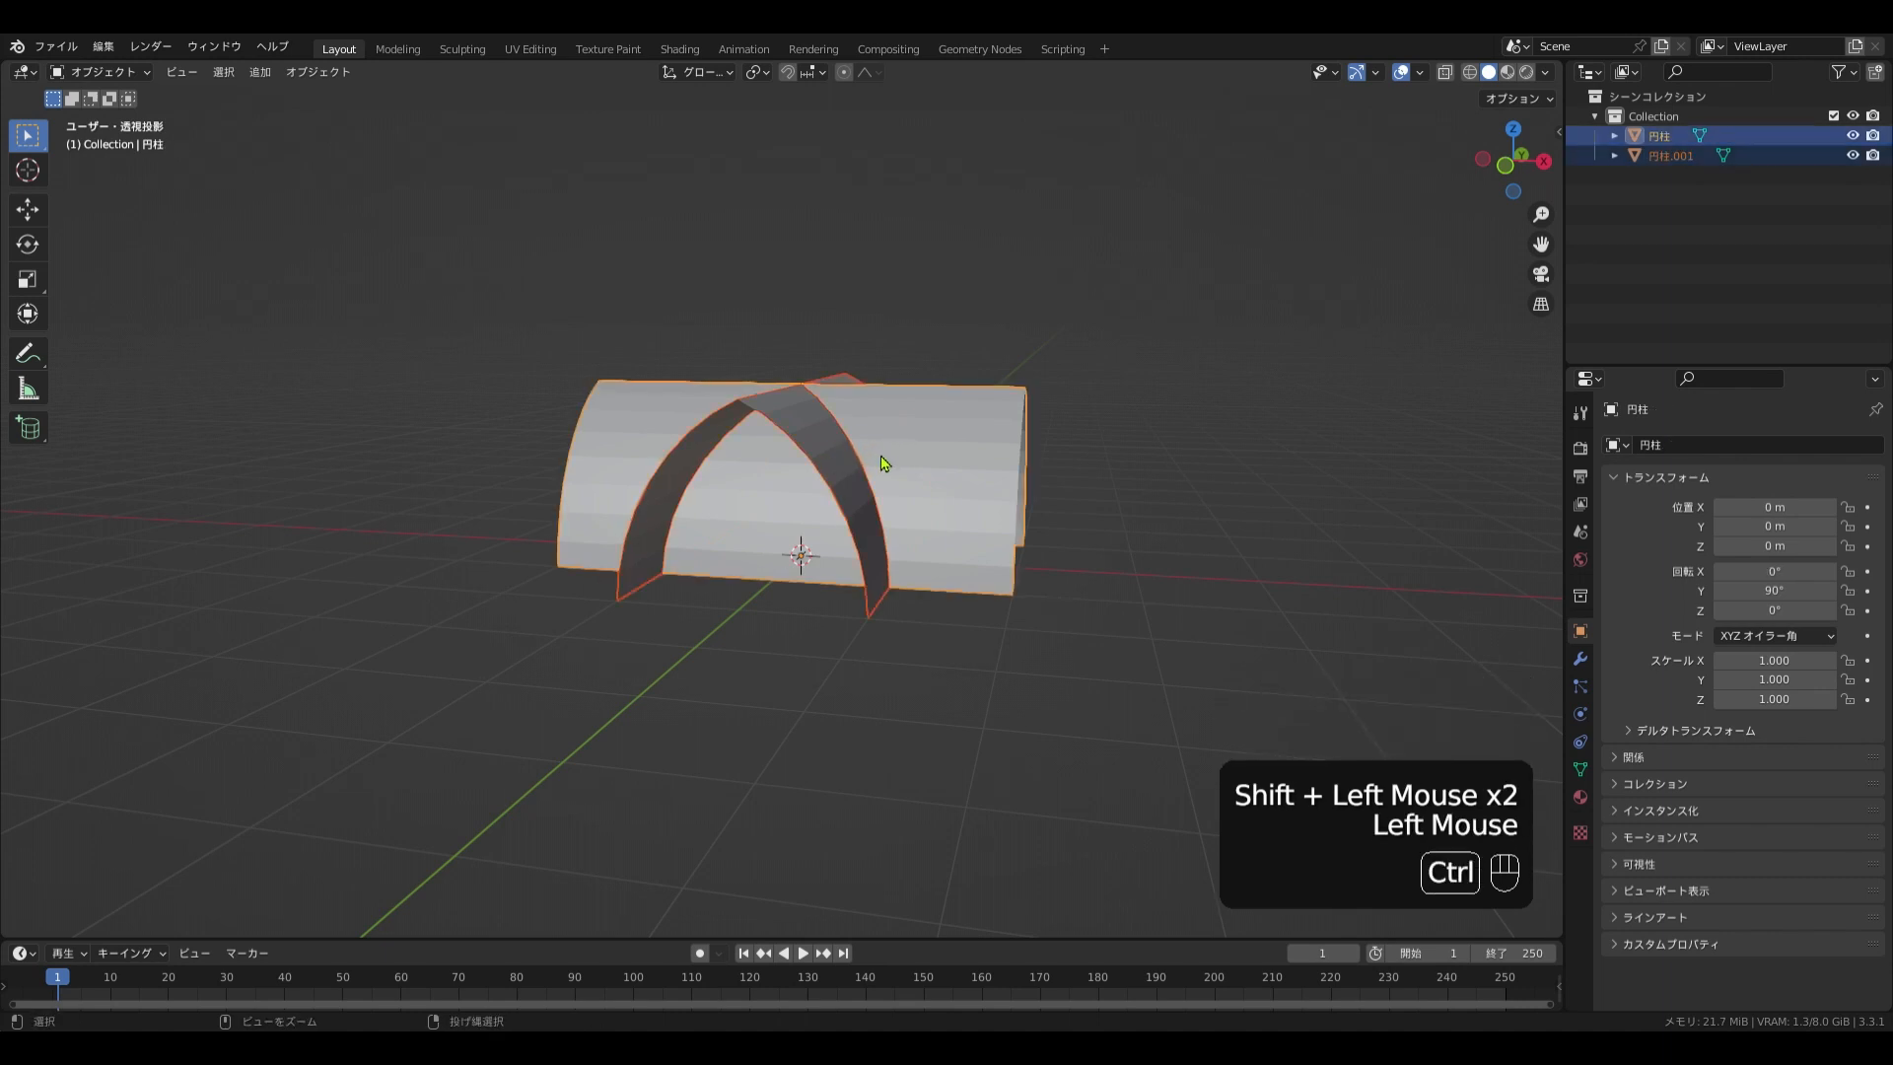
key(ctrl+a)
click(880, 452)
Add a Boolean modifier to the duplicated vault with the original as object, using Union and the Fast solver
click(836, 451)
key(q)
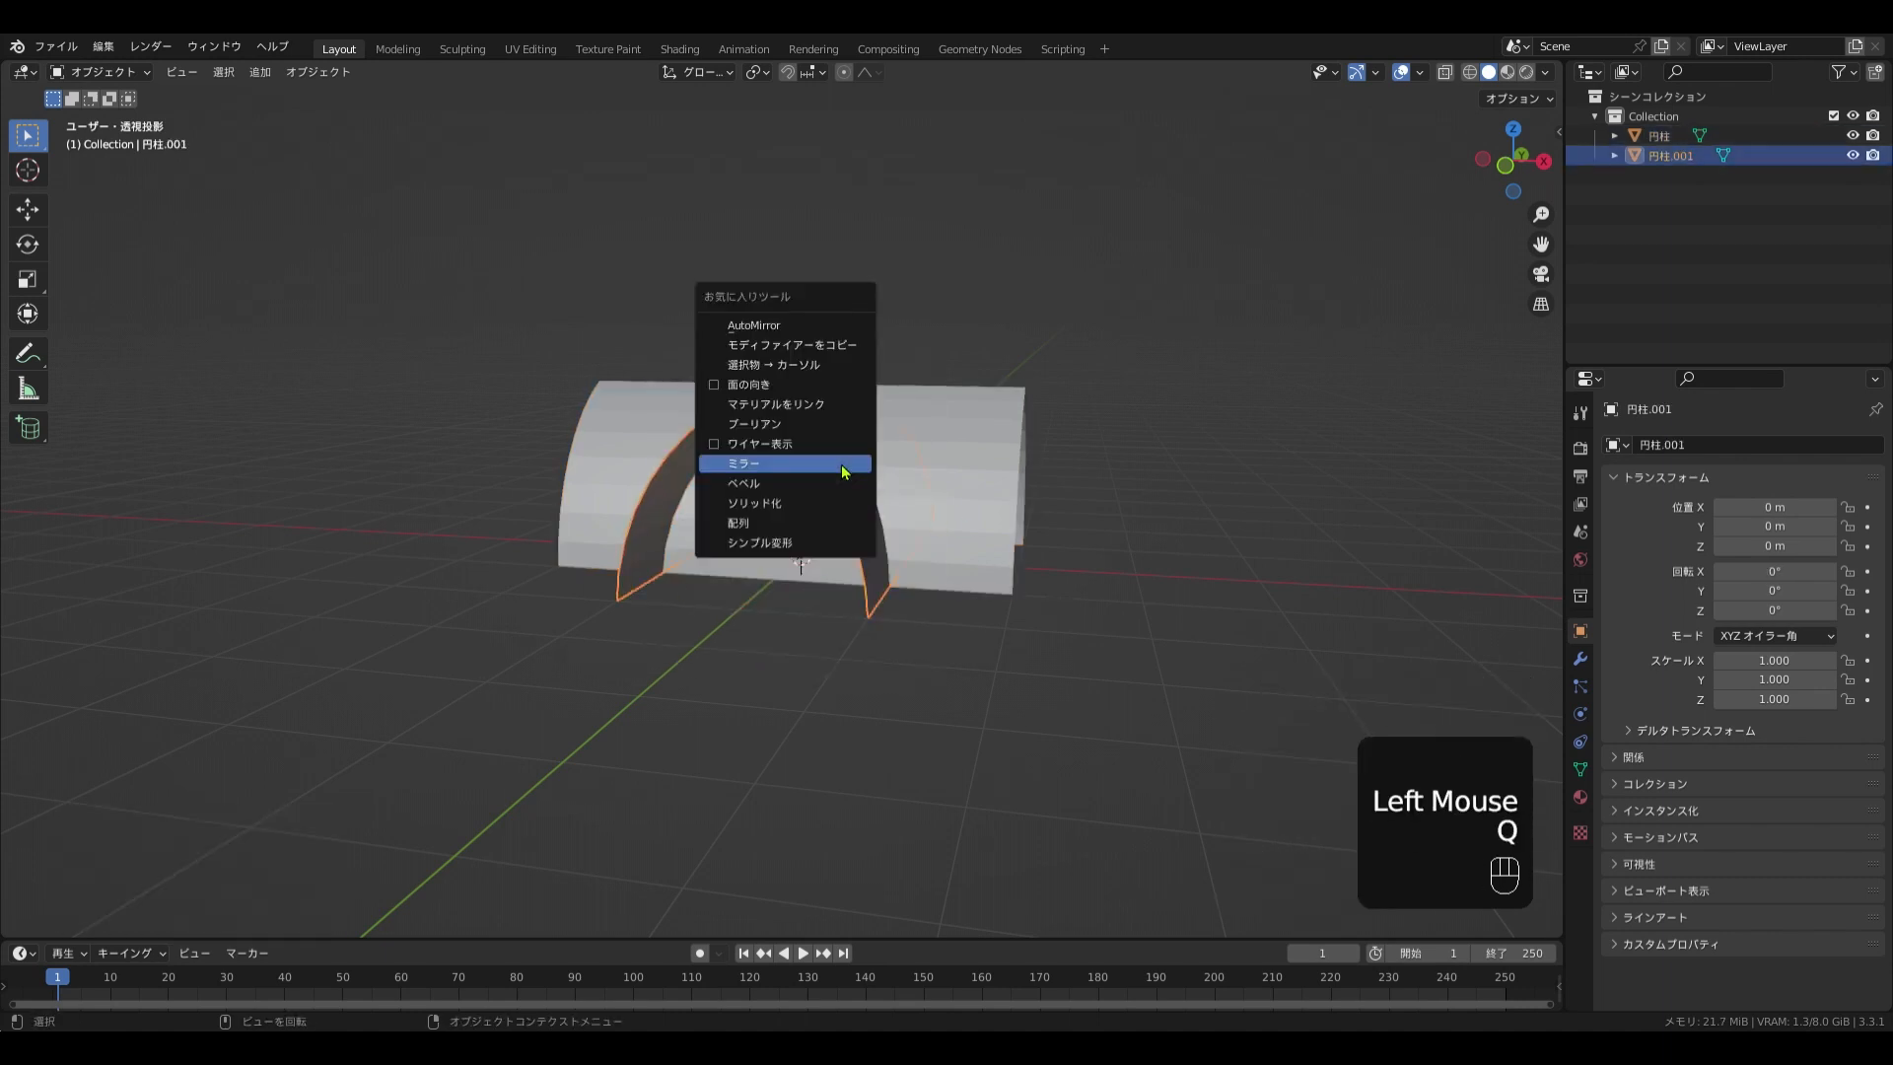
click(845, 434)
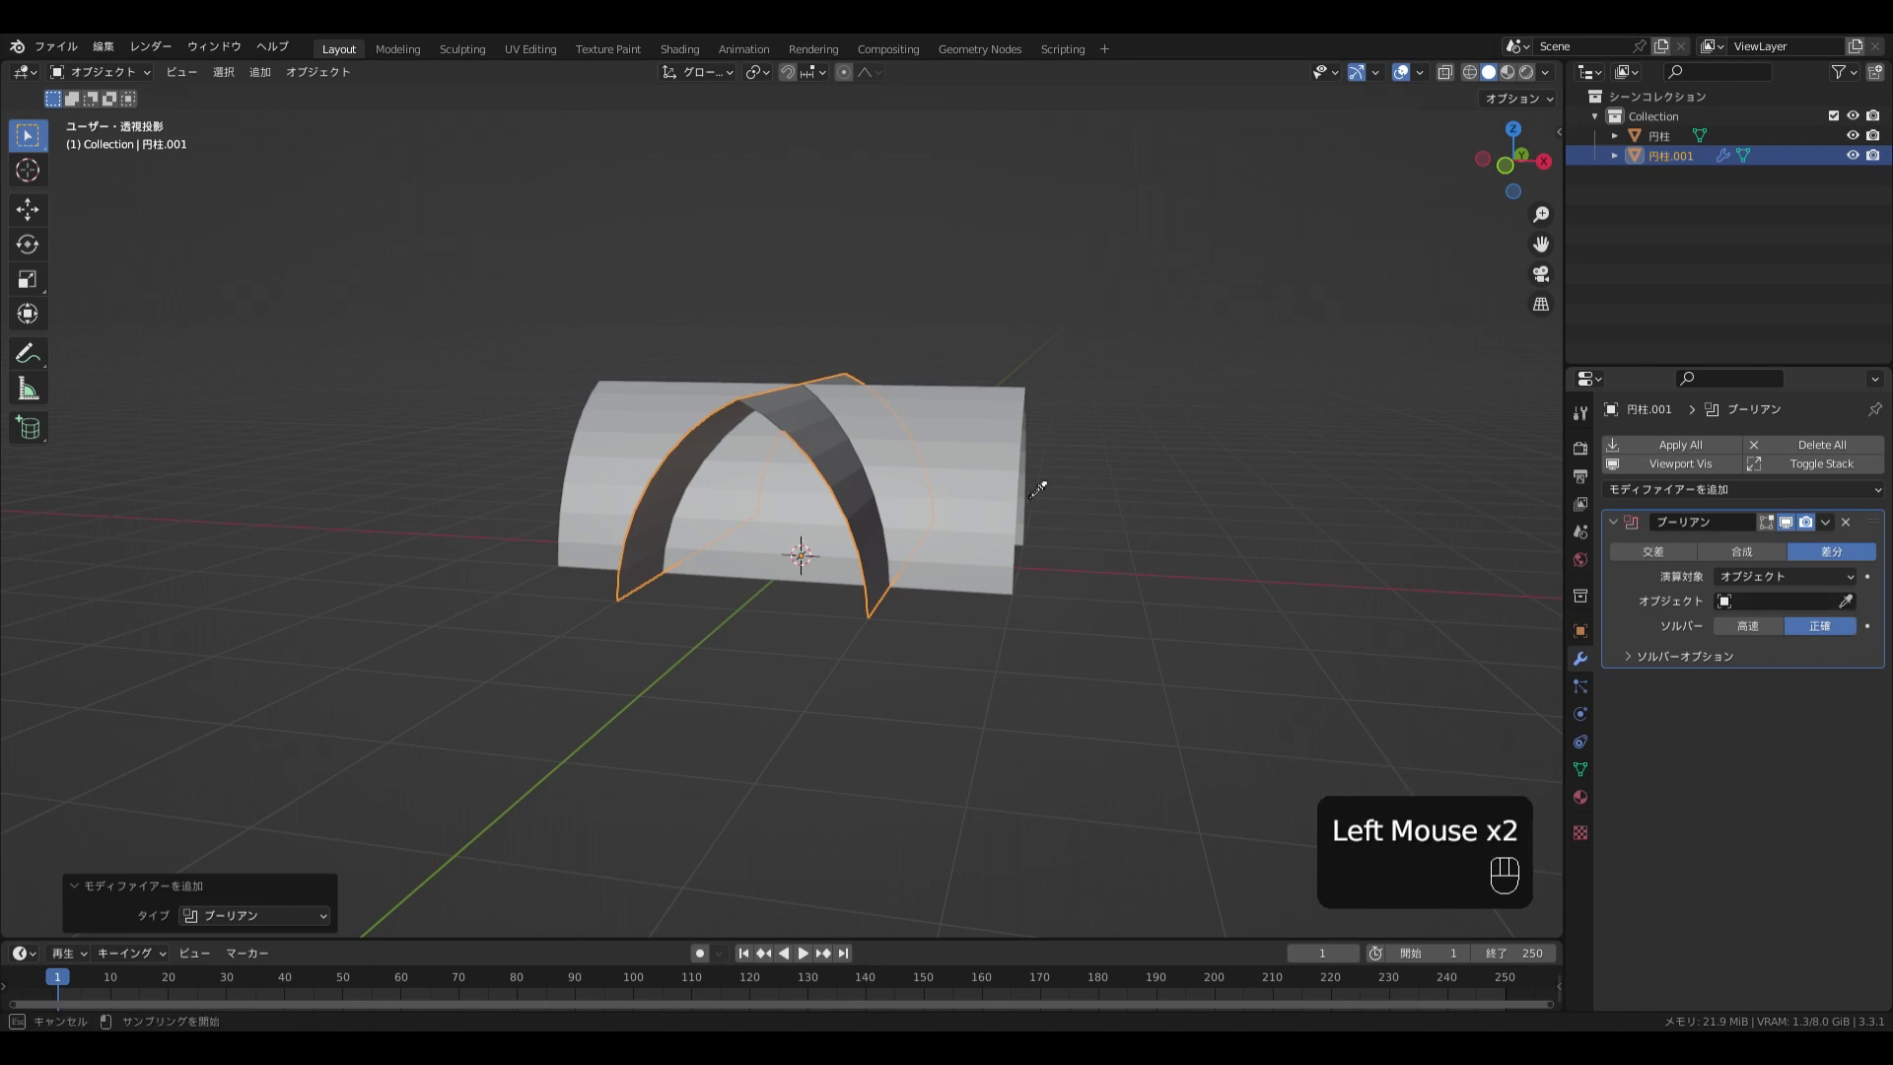
click(975, 469)
click(1742, 551)
click(1746, 625)
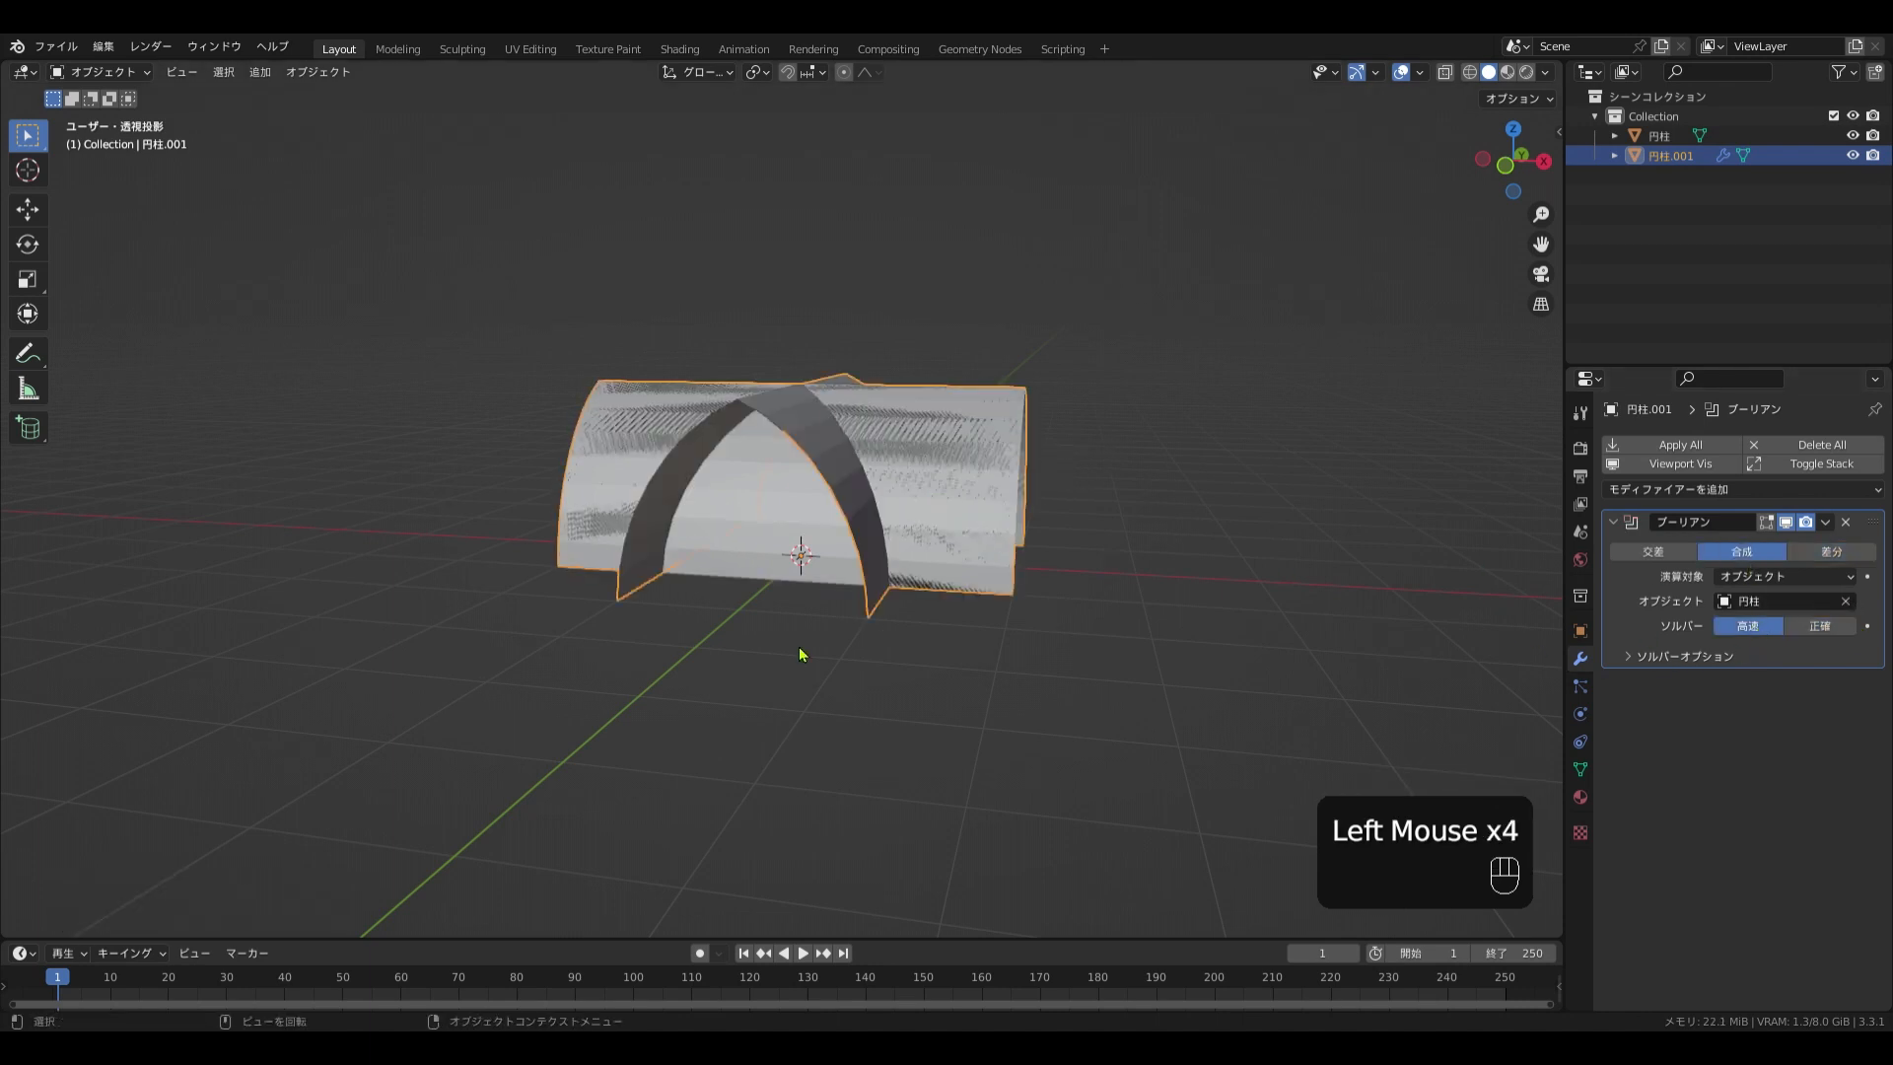
Hide the original vault and apply the Boolean modifier on the duplicate
middle_drag(798, 655, 1000, 629)
click(1853, 136)
middle_drag(808, 552, 926, 559)
key(Tab)
key(Tab)
drag(1819, 525, 1804, 557)
Select the strip of faces blocking one arch opening in Edit Mode and delete those faces
key(Tab)
middle_drag(1026, 647, 878, 625)
key(3)
click(792, 507)
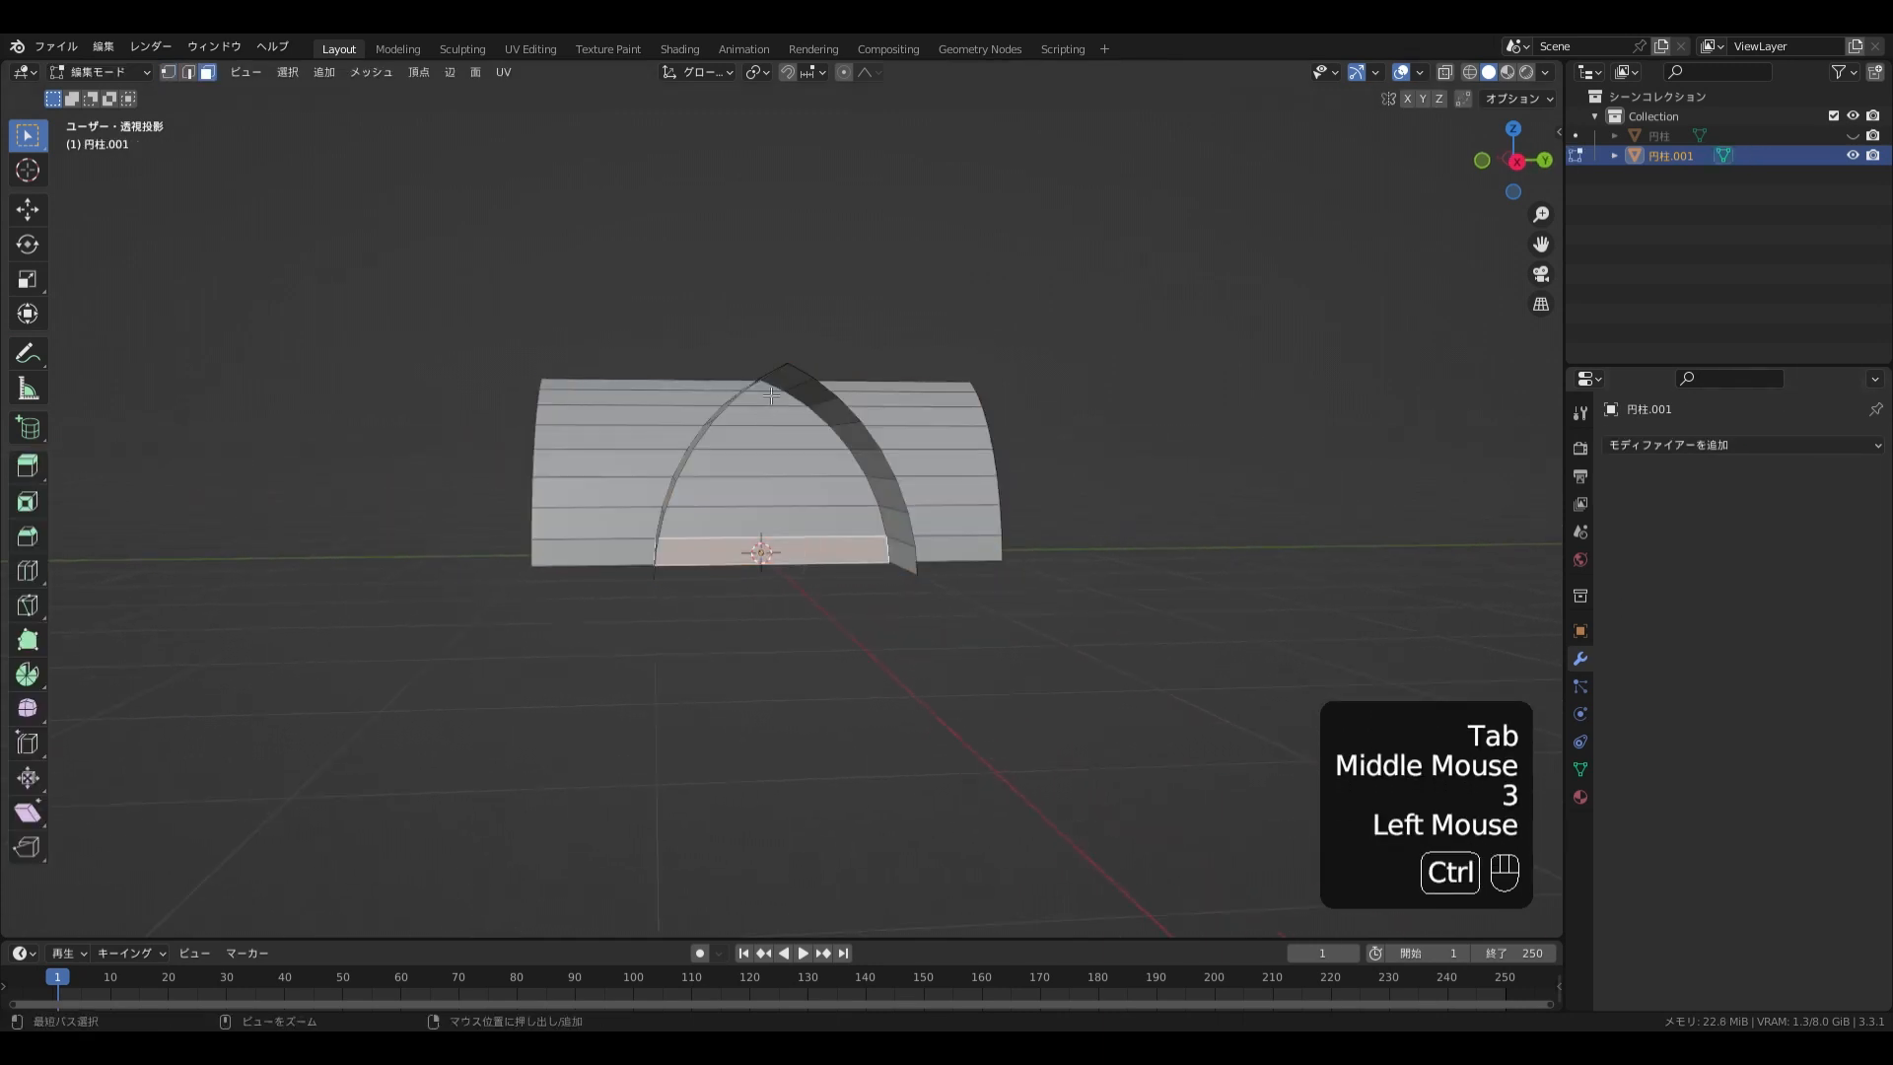
ctrl+click(772, 397)
middle_drag(772, 397, 764, 399)
key(x)
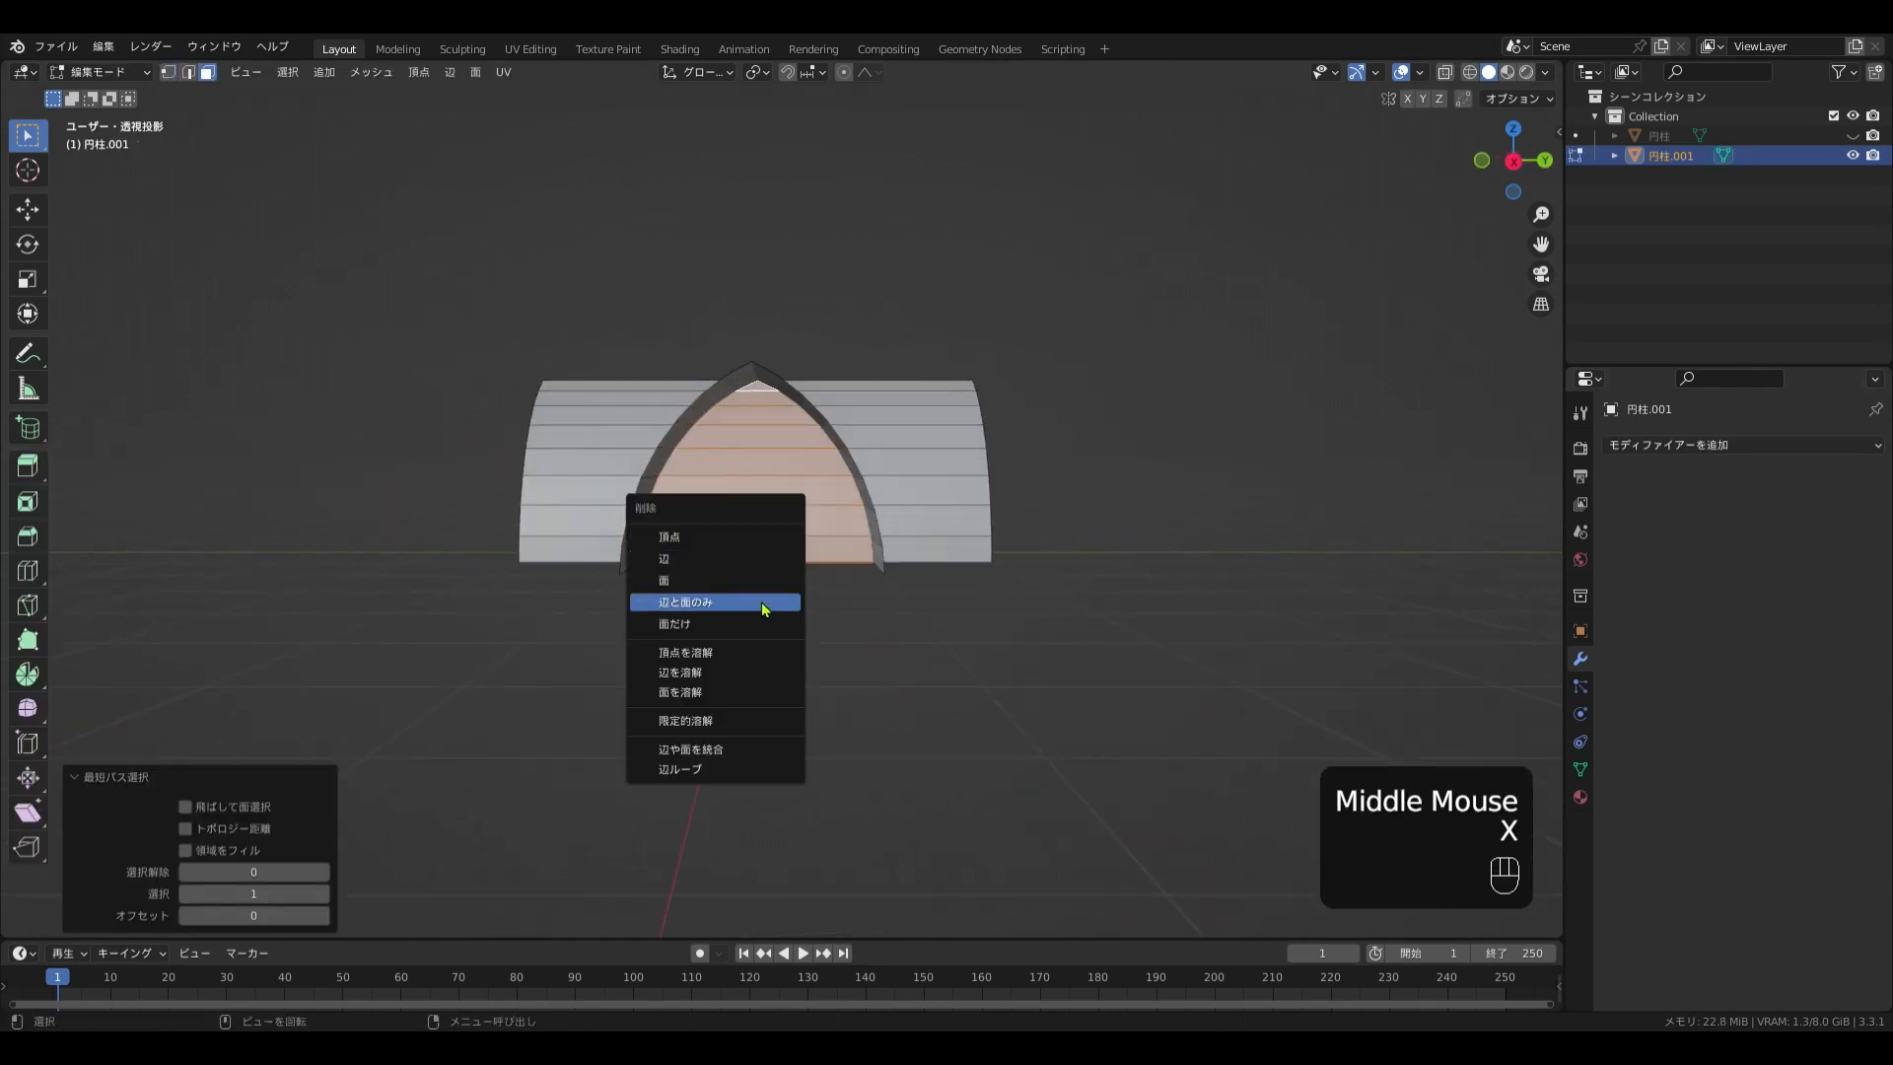
click(765, 579)
Select the remaining interior face strips where the two vaults cross and delete them
click(770, 535)
ctrl+click(764, 404)
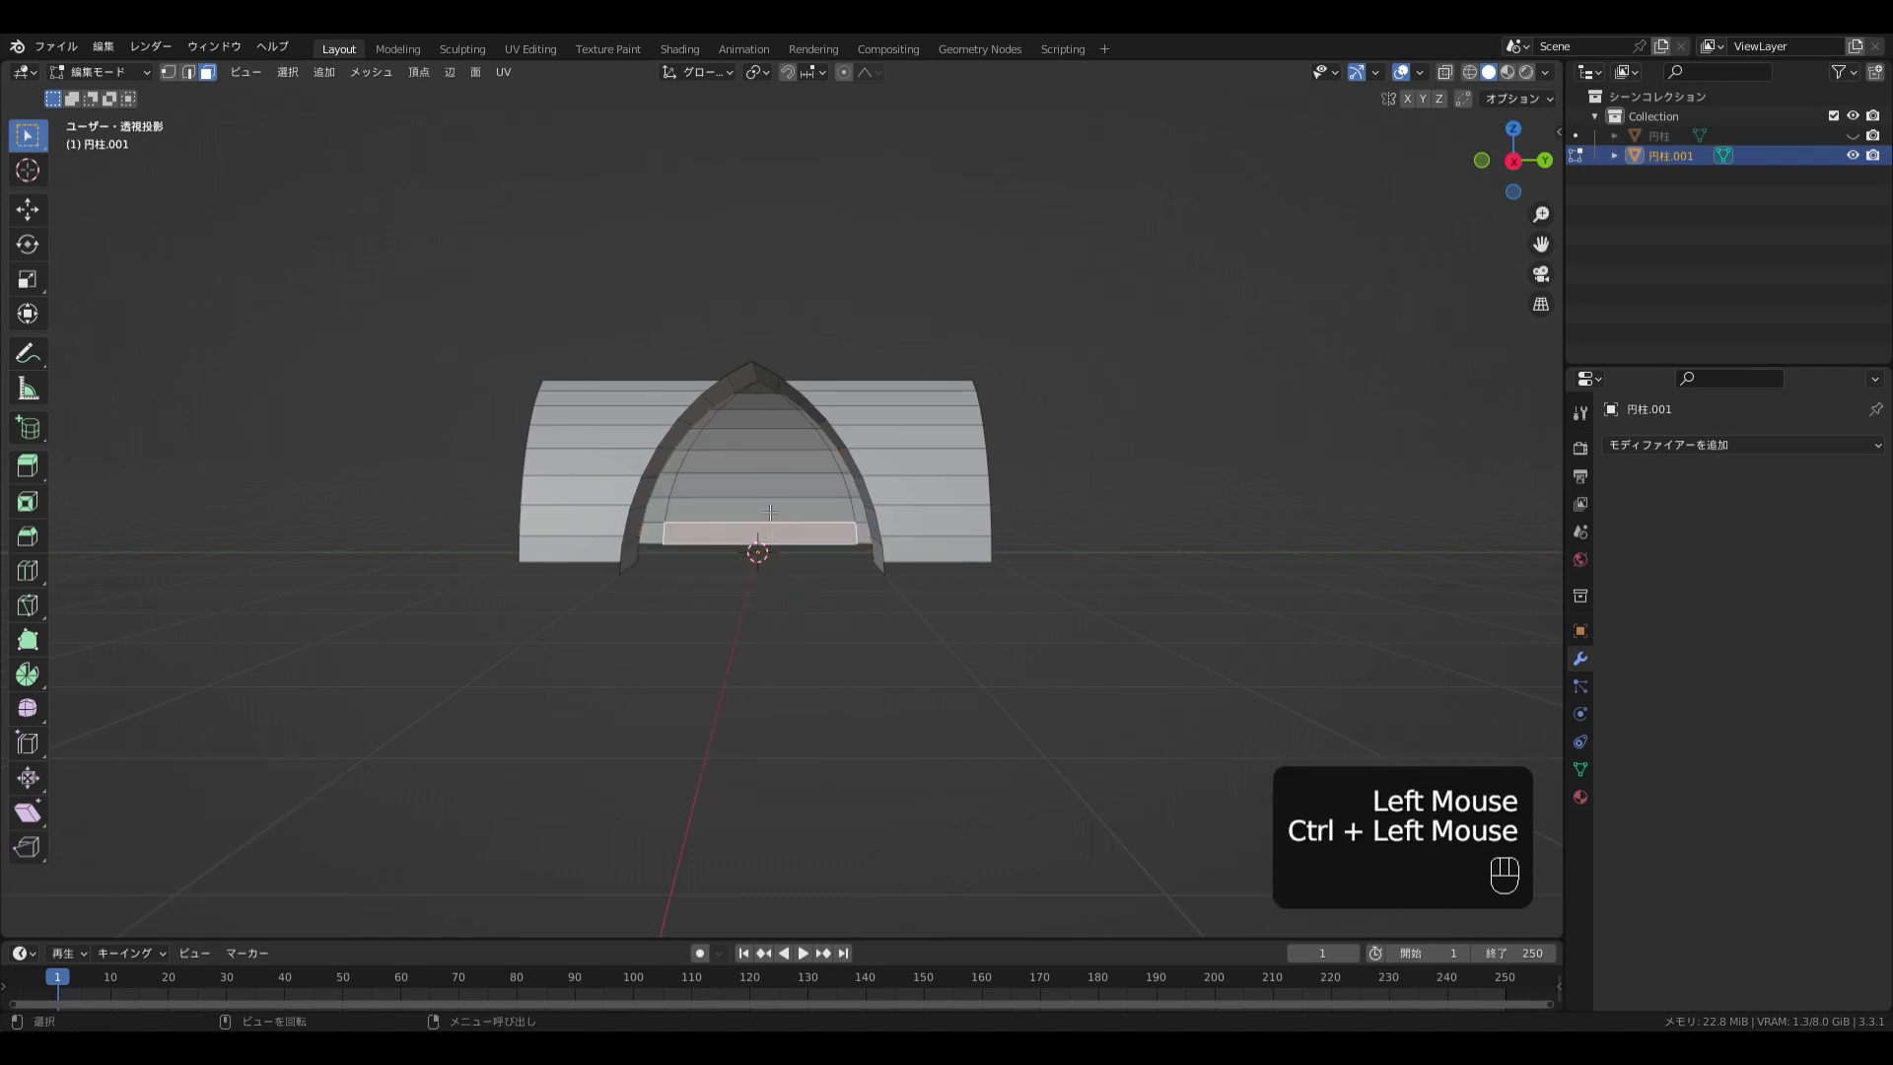
mouse_move(764, 404)
middle_down()
mouse_move(763, 425)
mouse_move(769, 391)
middle_up()
middle_drag(916, 414, 717, 459)
ctrl+click(784, 416)
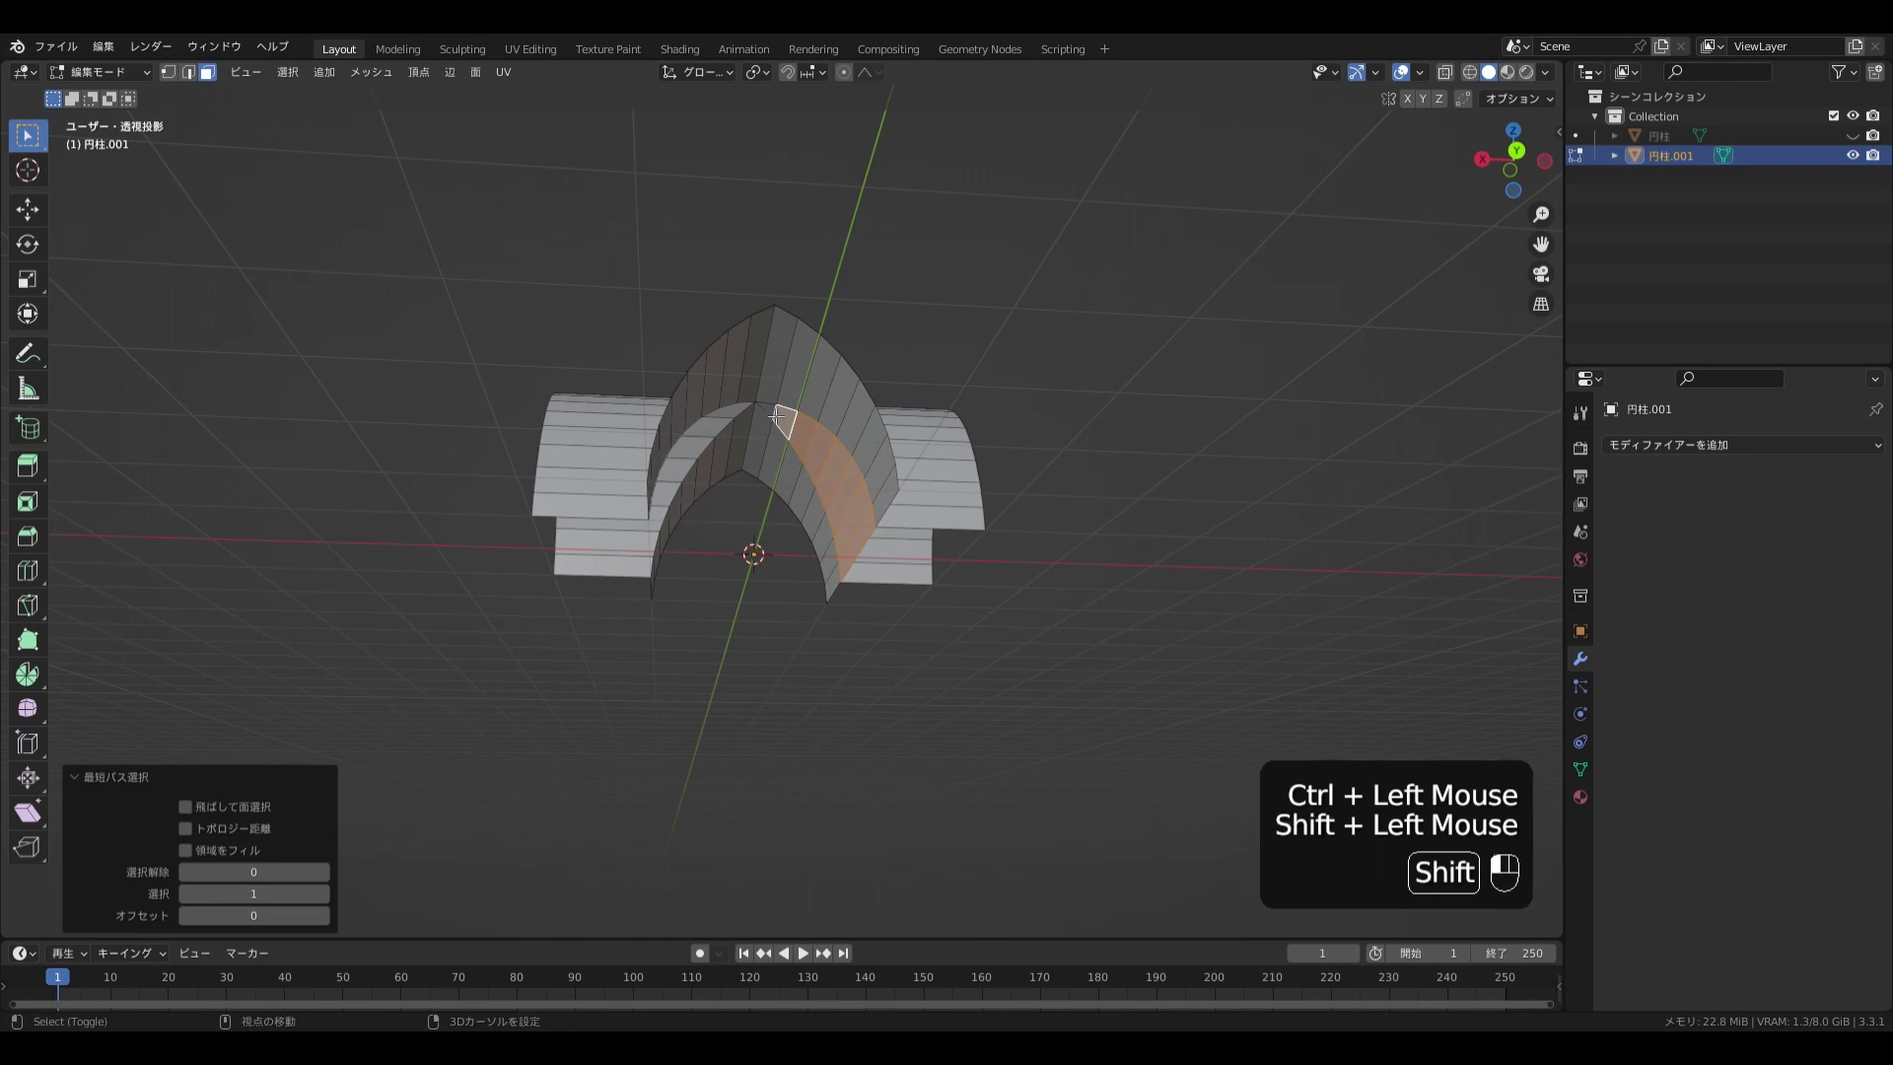
key(x)
click(807, 545)
Merge all vertices of the crossed vault by distance at 0.0001 m and view it from the top
middle_drag(937, 654, 922, 690)
key(a)
key(m)
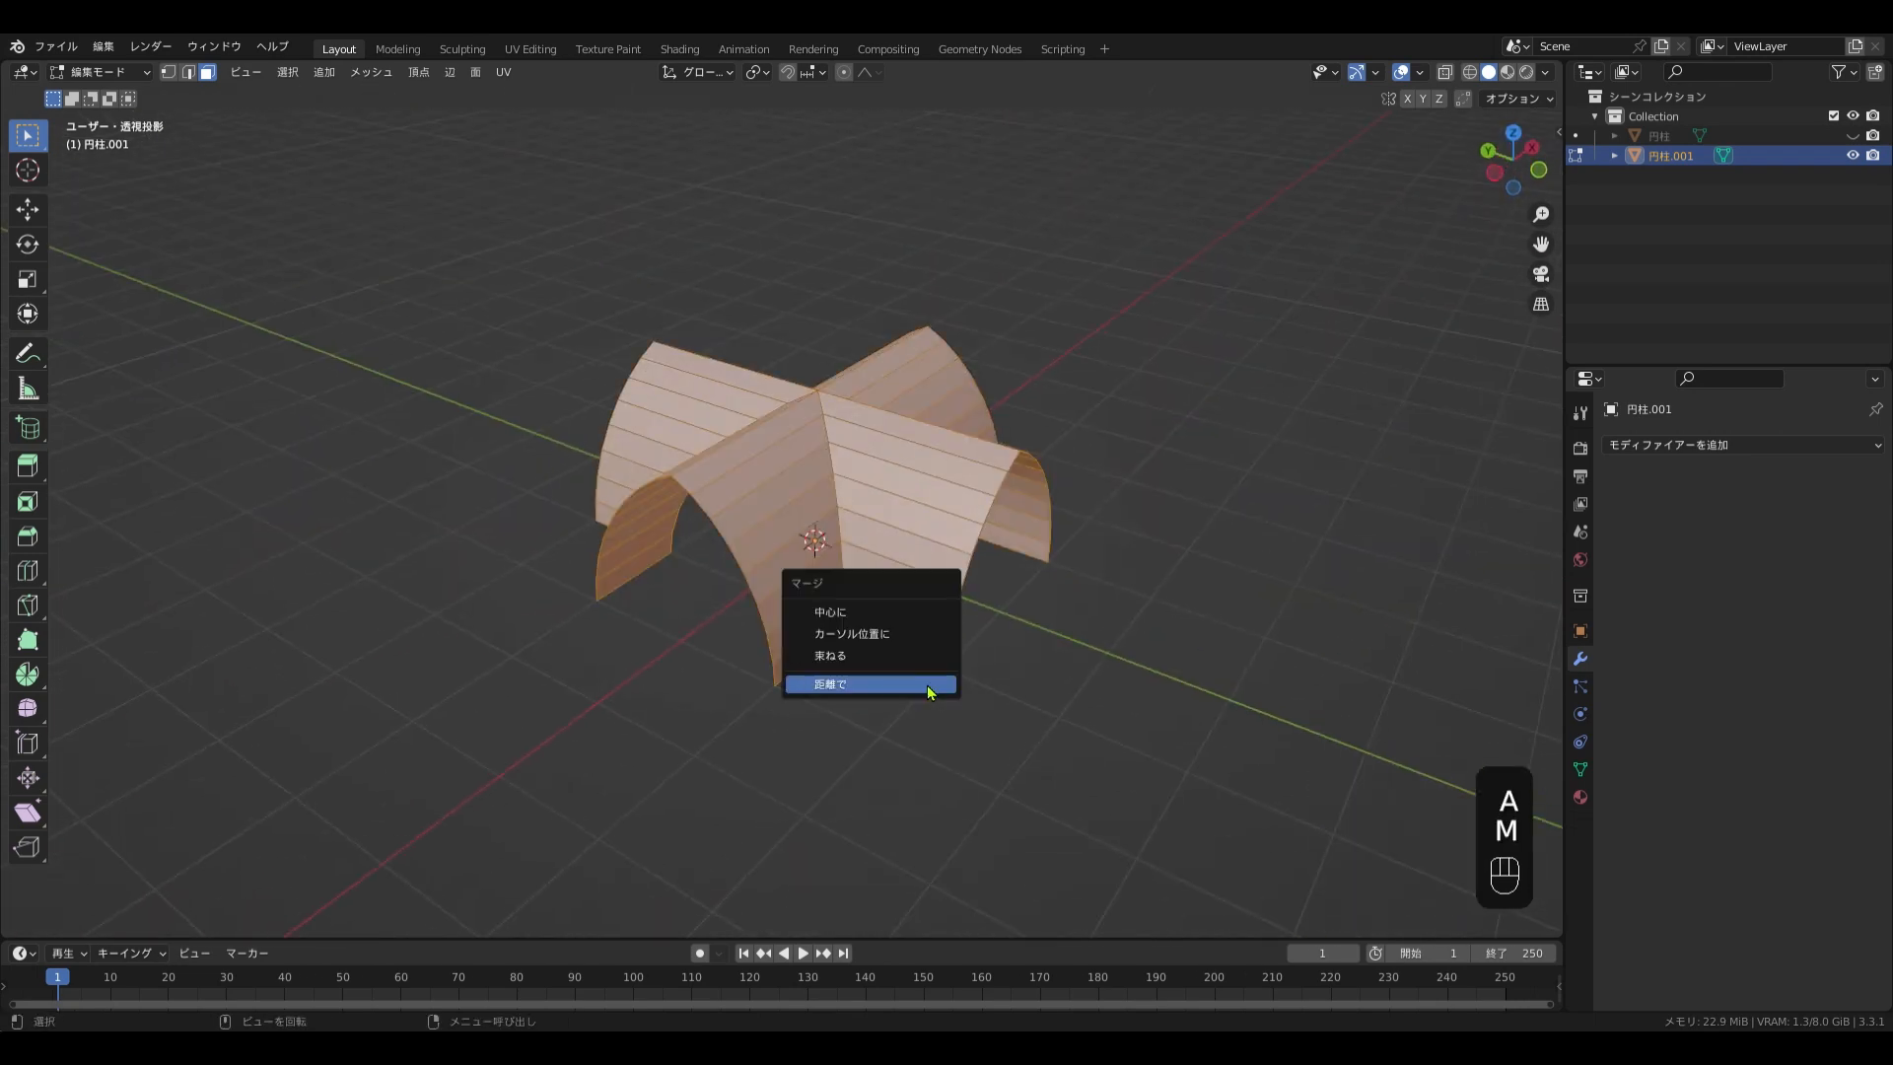
click(928, 690)
middle_drag(885, 667, 939, 754)
shift+middle_drag(938, 754, 902, 661)
key(KP_7)
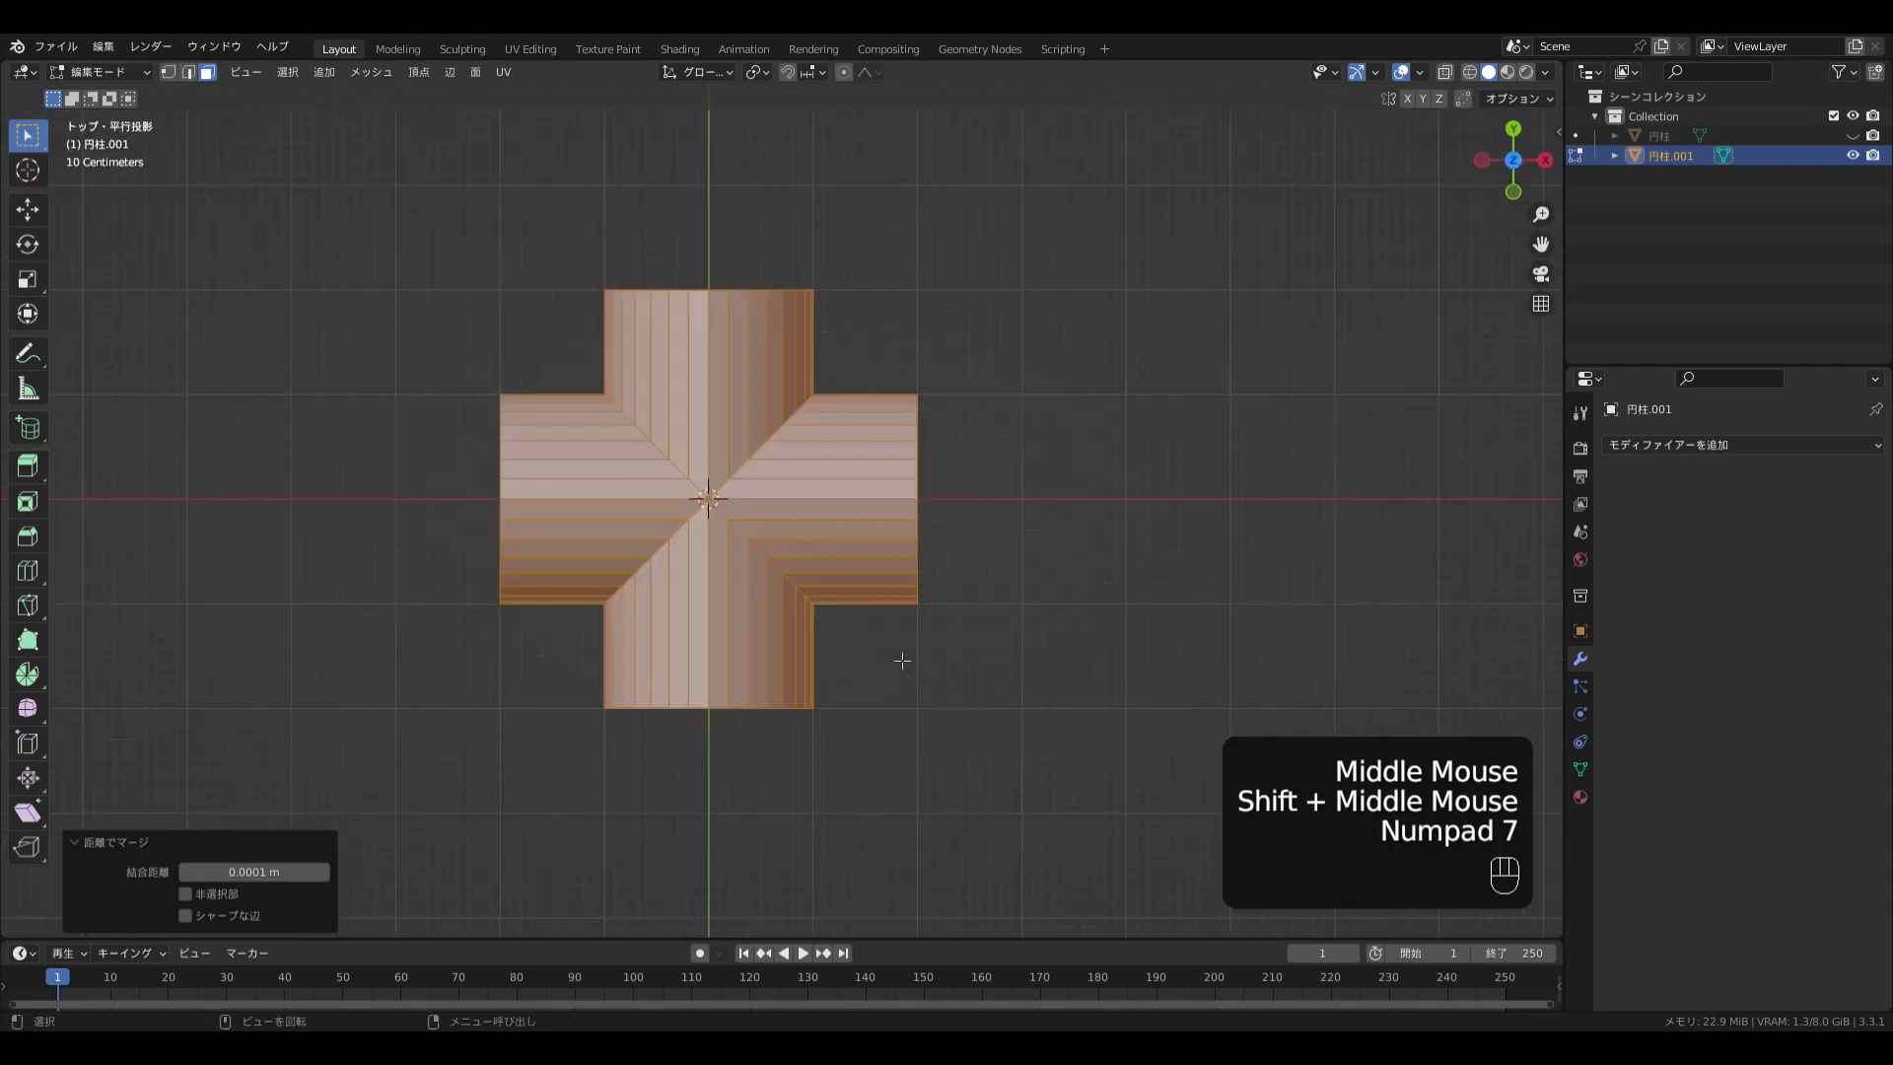
Add one centred loop cut across each of the four arms of the crossed vault
shift+middle_drag(720, 579, 806, 598)
key(ctrl+r)
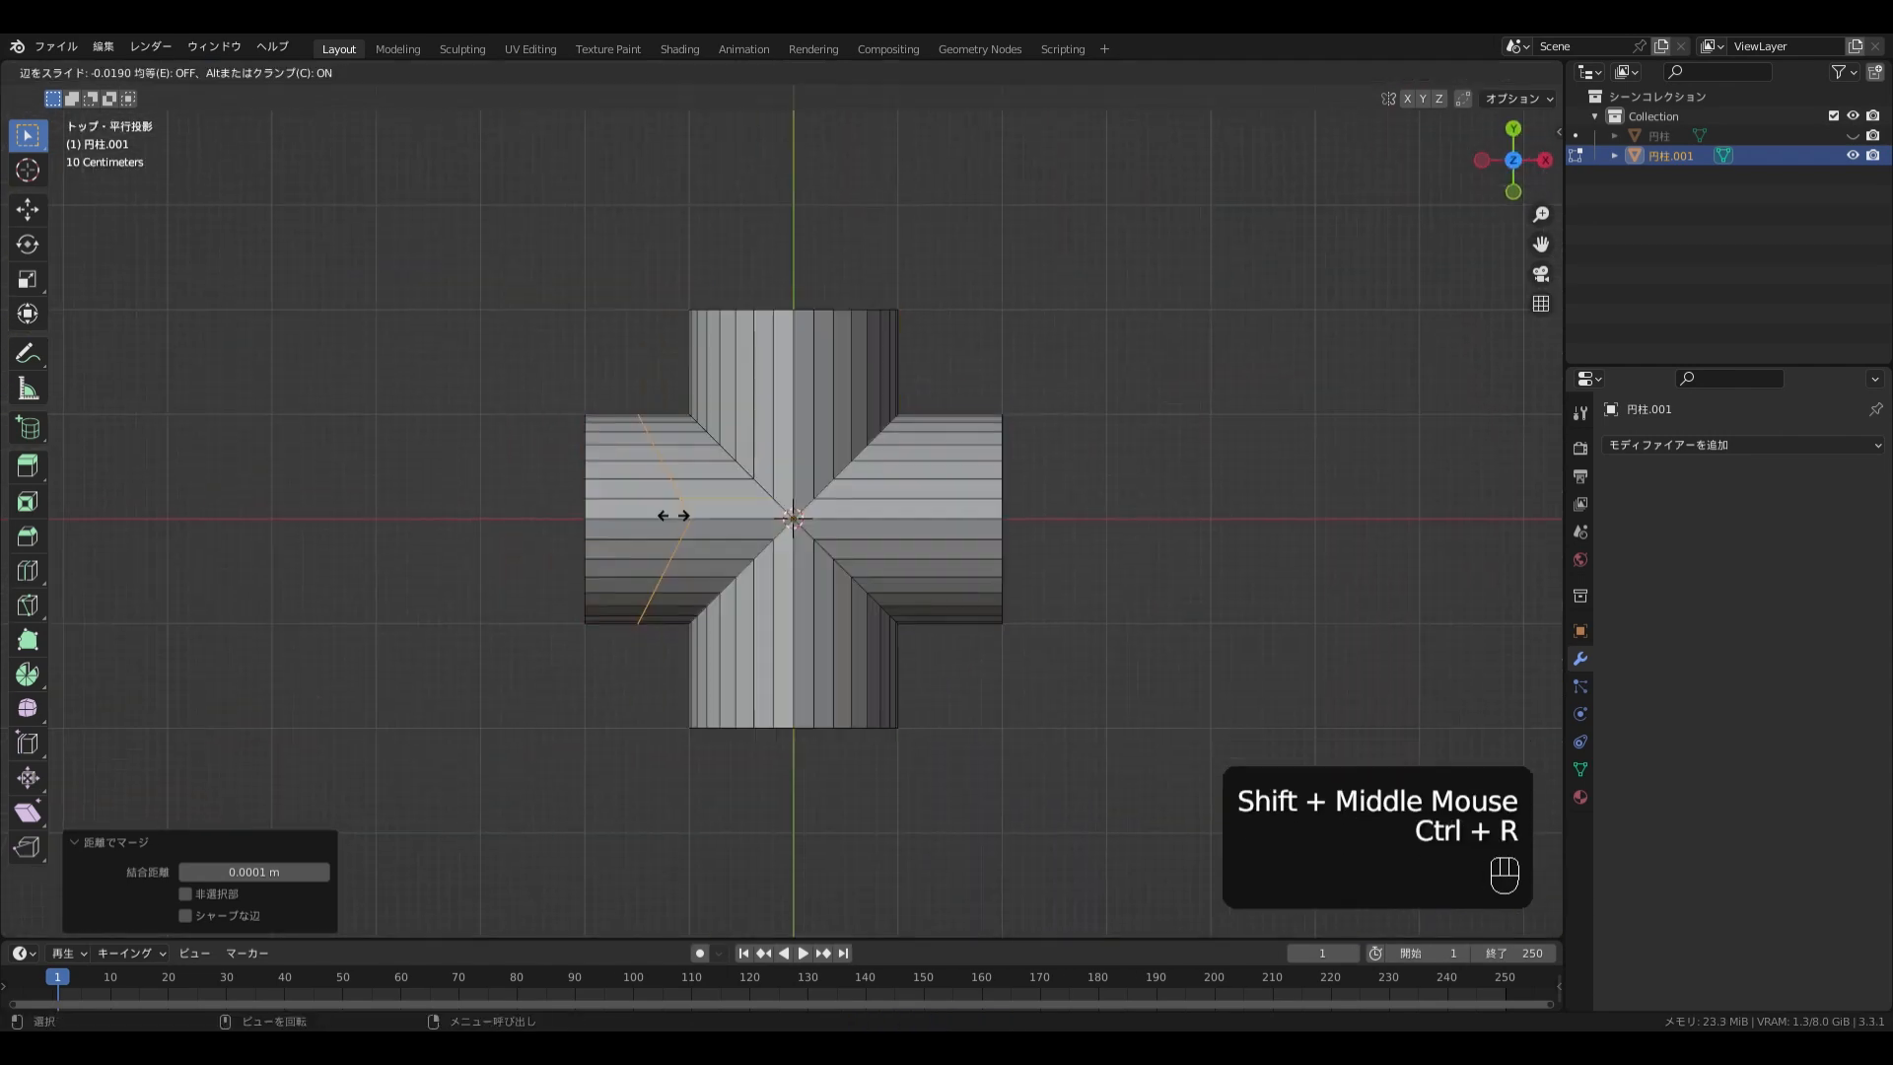
right_click(668, 516)
key(ctrl+r)
right_click(954, 522)
key(ctrl+r)
right_click(793, 365)
key(ctrl+r)
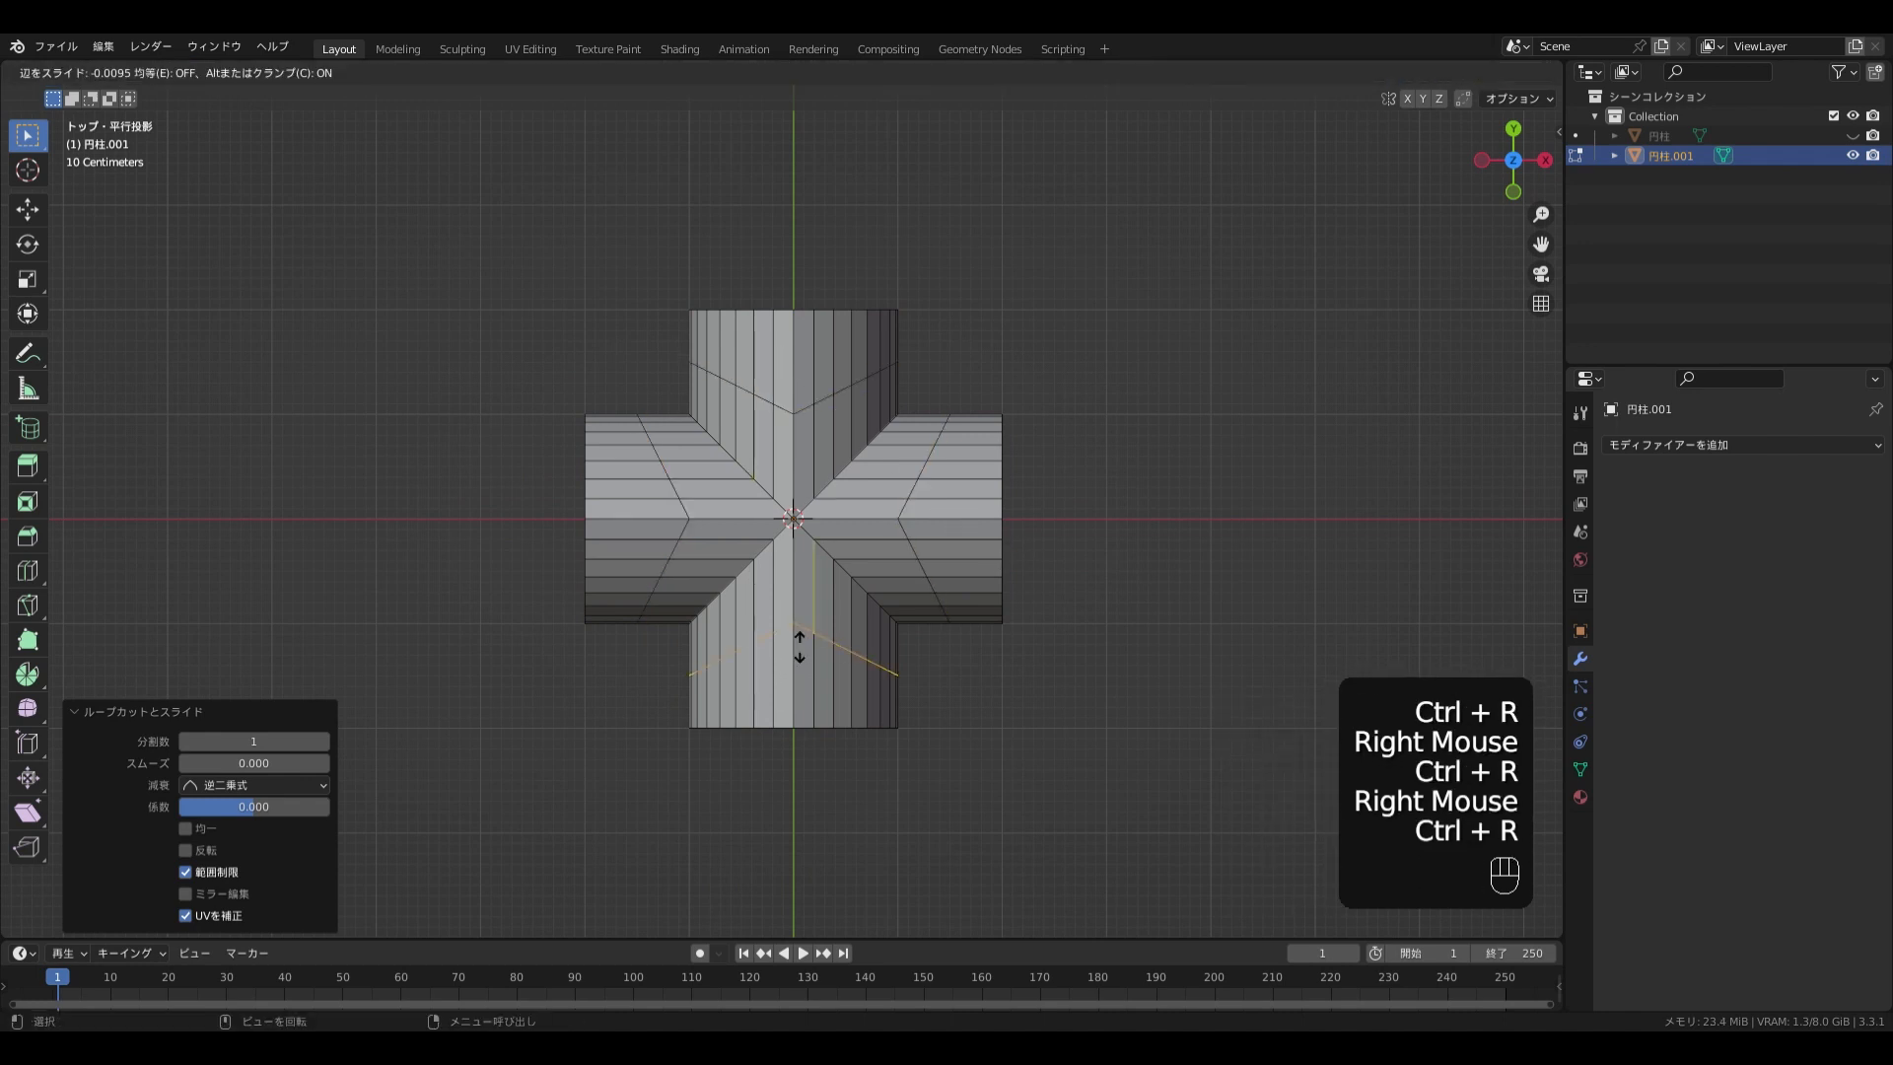
right_click(805, 652)
Straighten the edge loops on the two Y-axis arms by scaling each about its own origin to 0 along Y
alt+shift+click(750, 391)
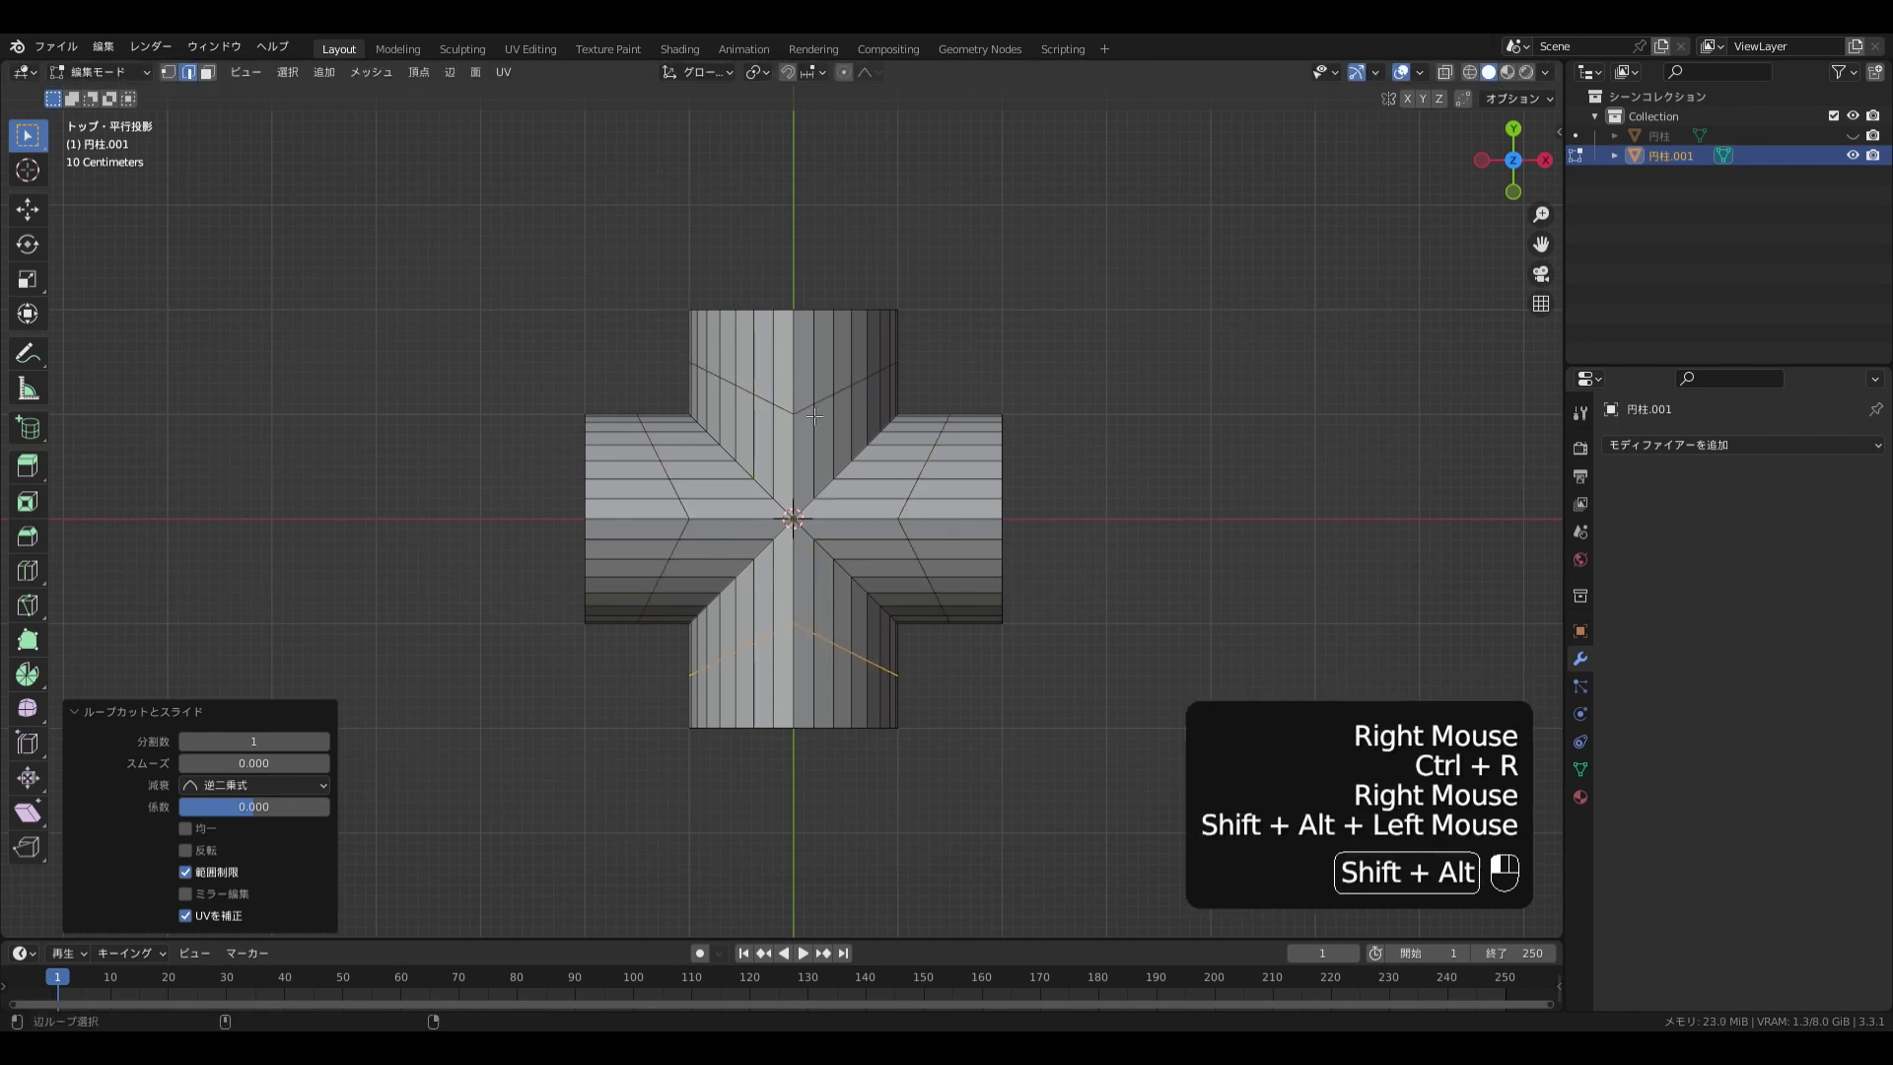
click(757, 72)
click(810, 138)
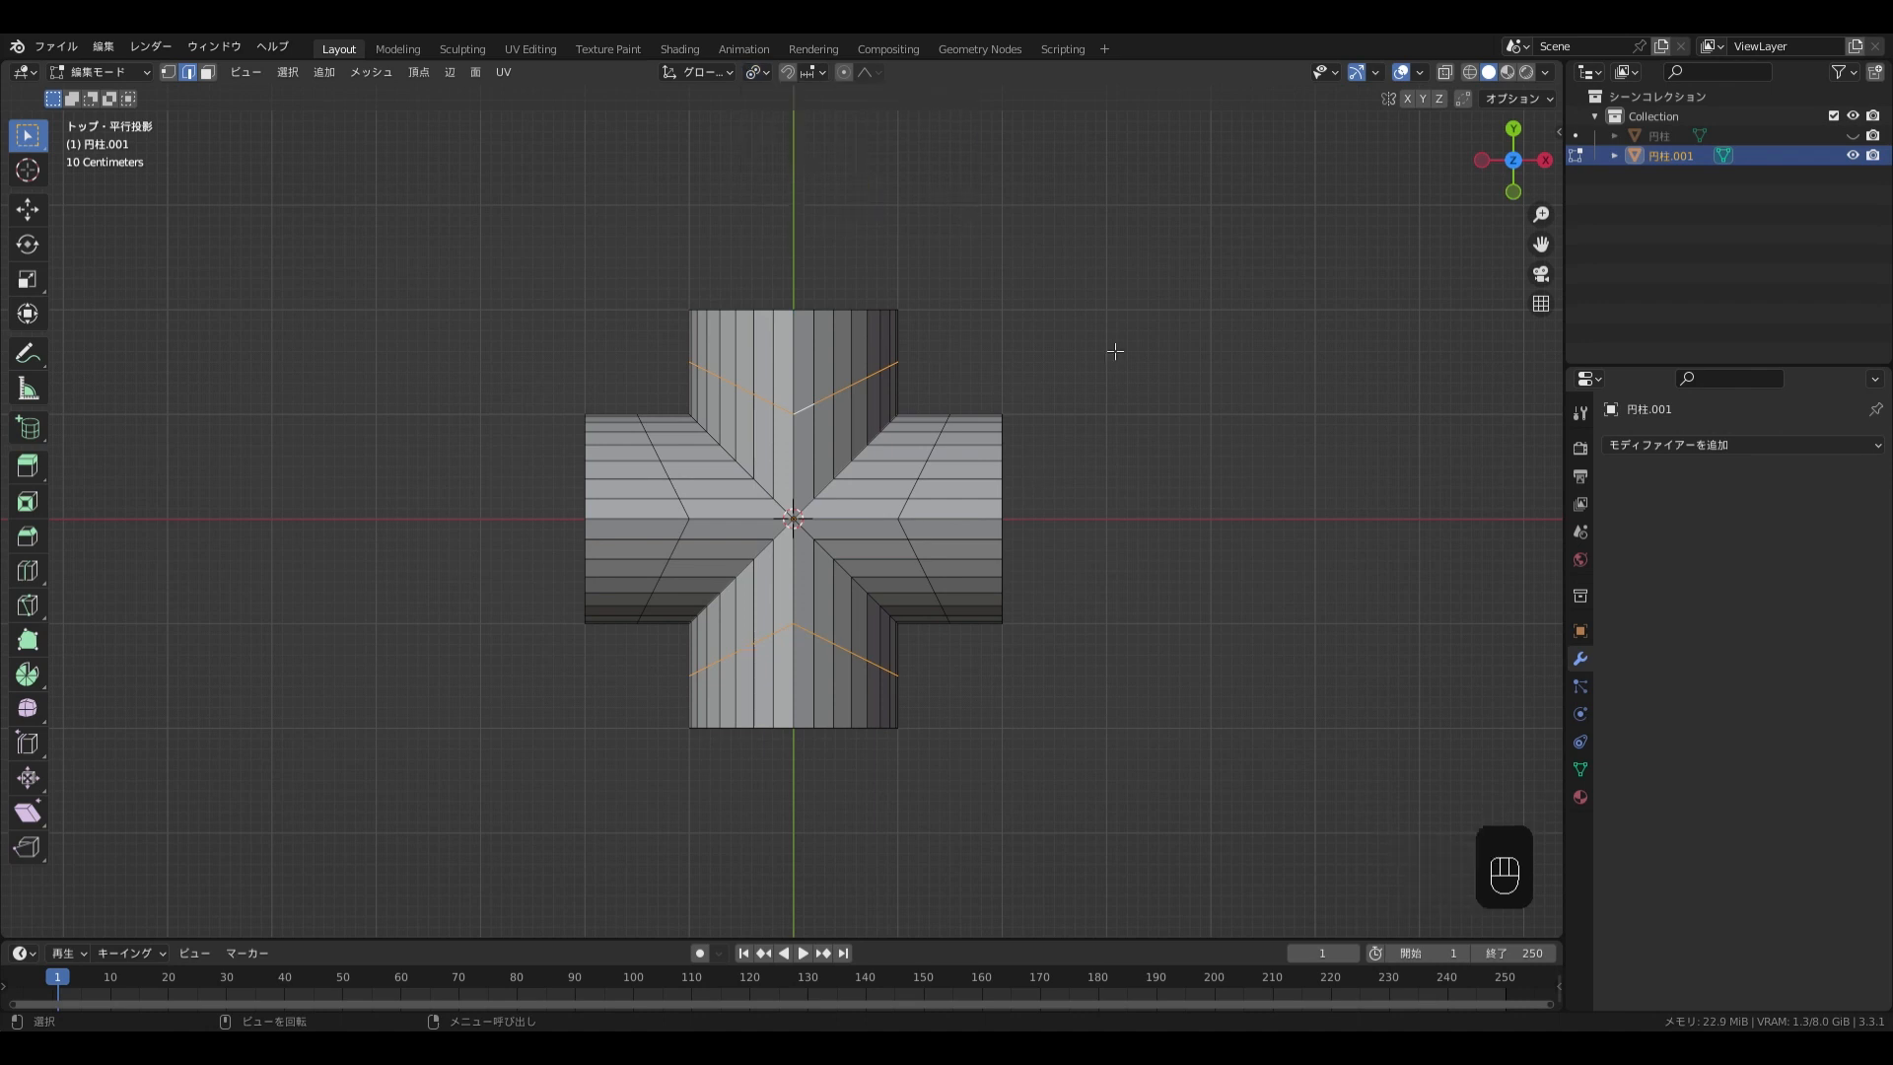
key(s)
key(y)
key(0)
key(Return)
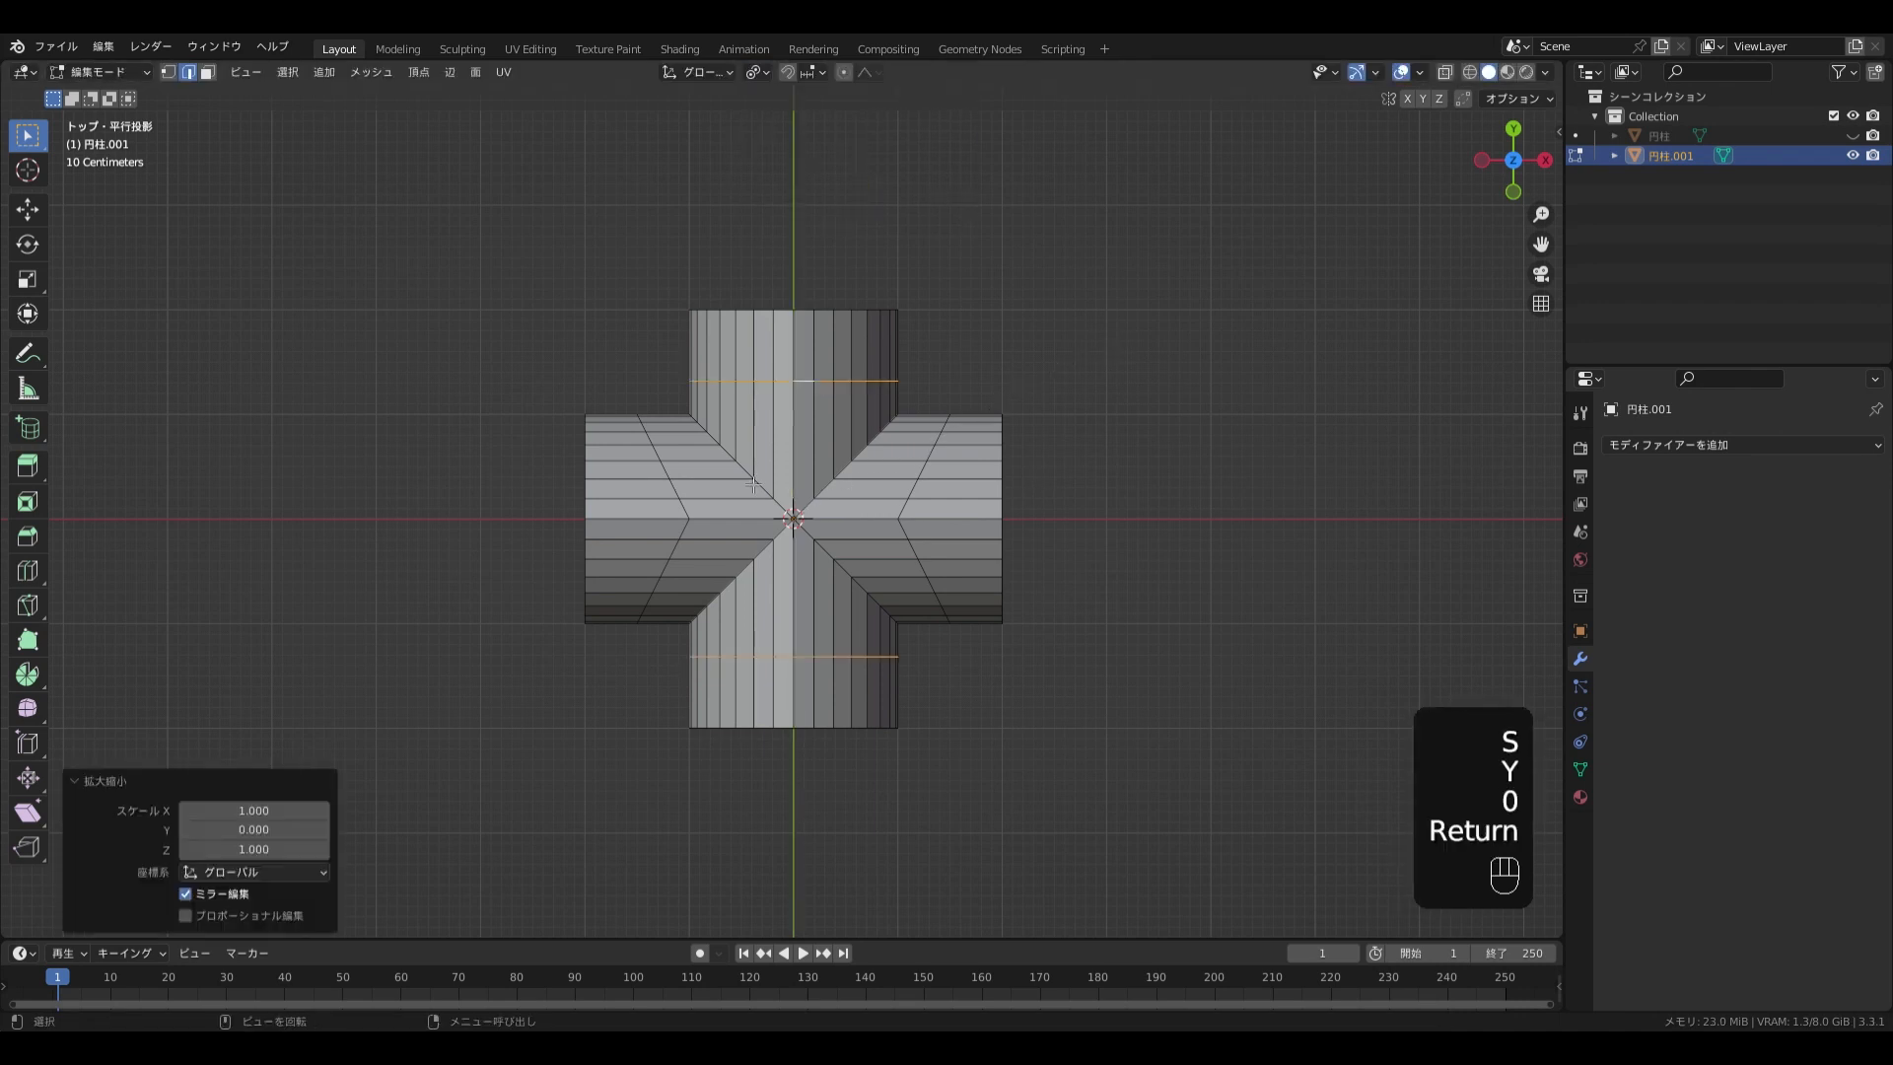
Straighten the edge loops on the two X-axis arms by scaling each about its own origin to 0 along X
alt+click(663, 467)
alt+shift+click(924, 466)
key(s)
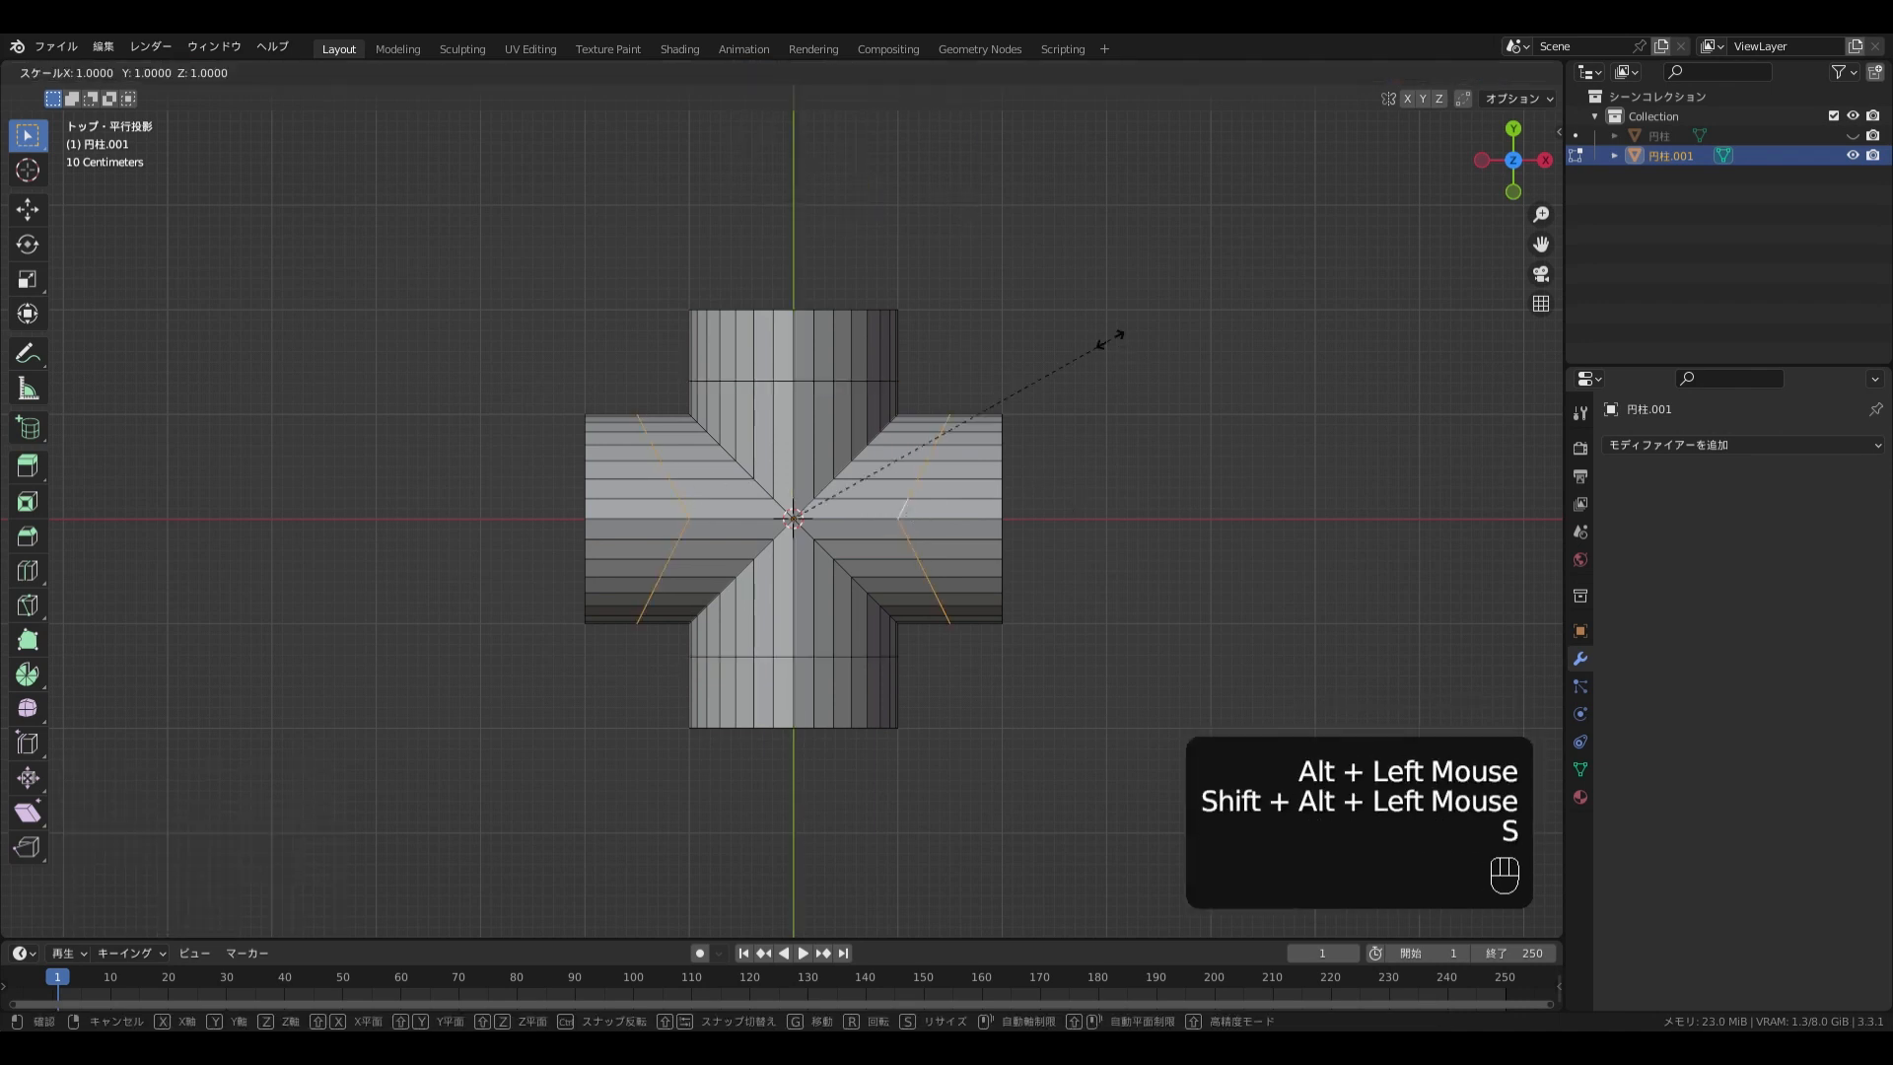
key(y)
key(Escape)
key(s)
key(x)
key(Return)
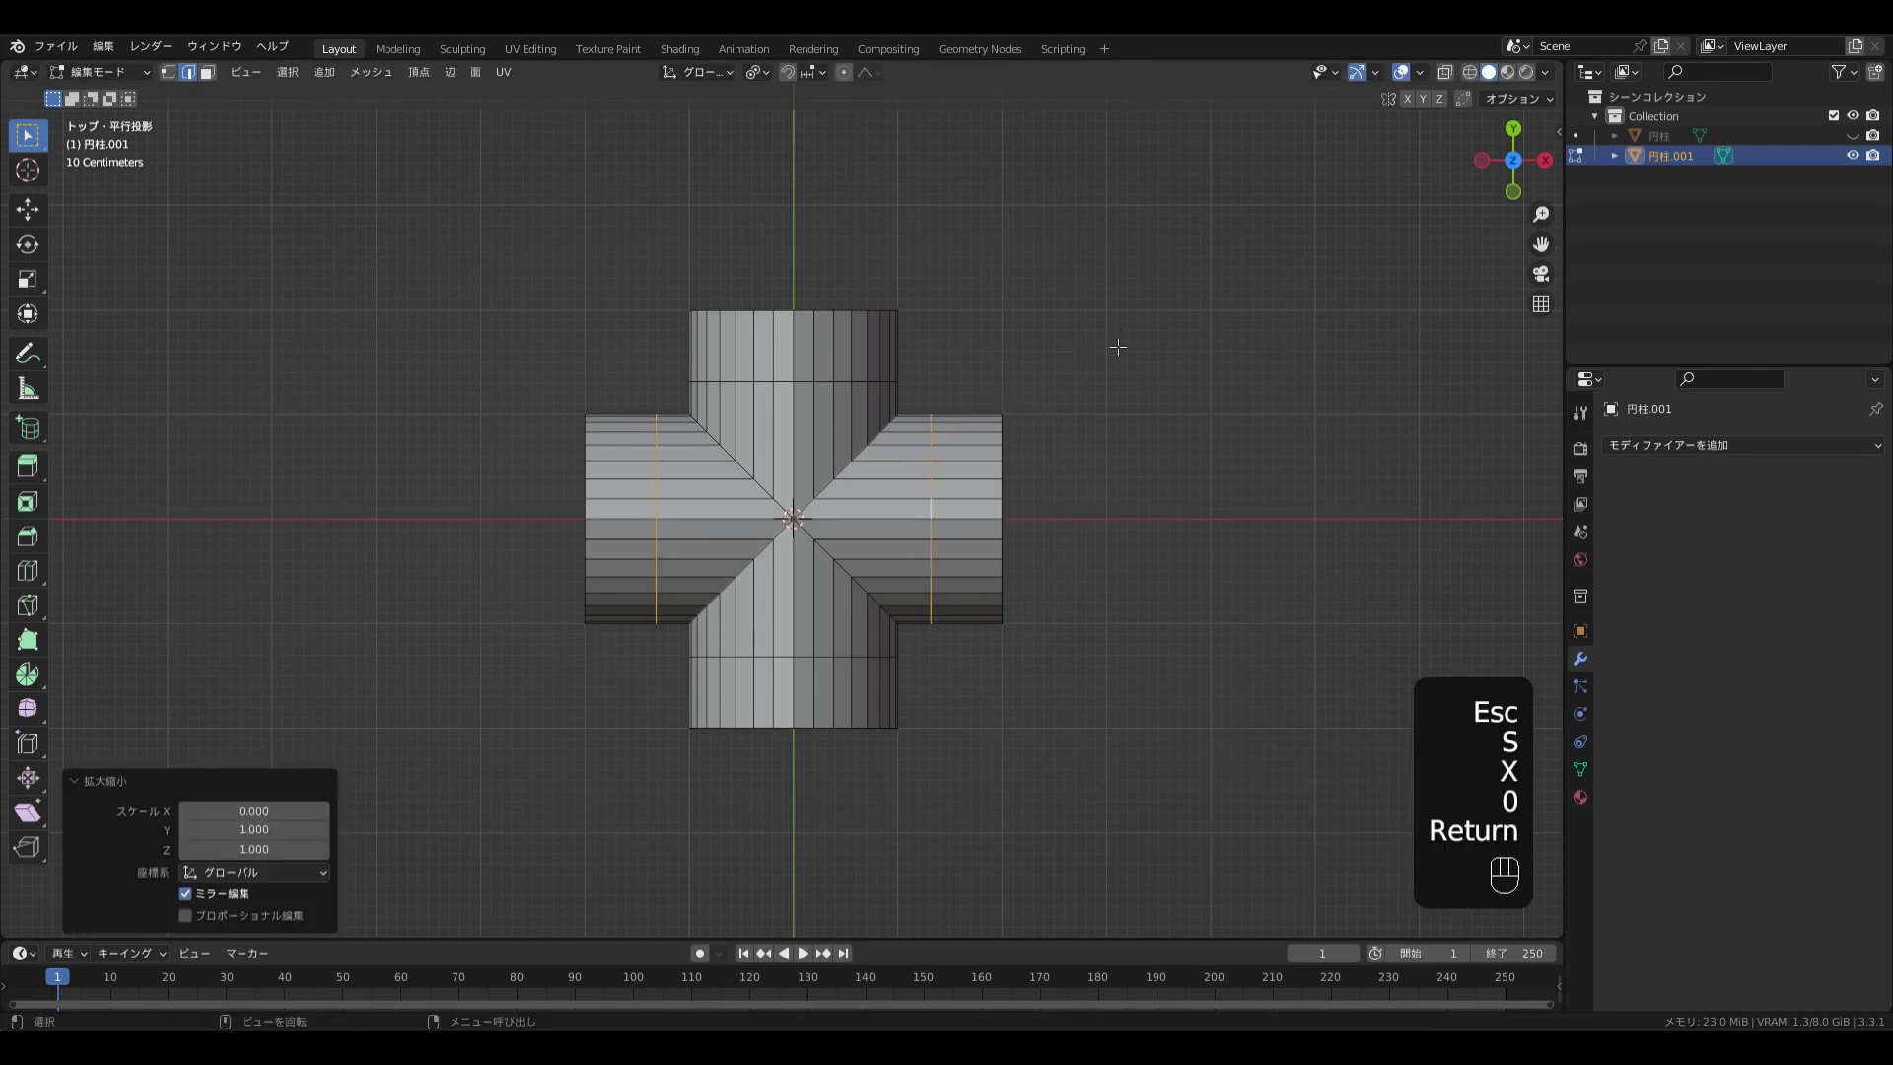
Change the pivot point to the shared centre and scale the X-arm loops outward along X toward the arm ends
click(730, 73)
key(s)
key(x)
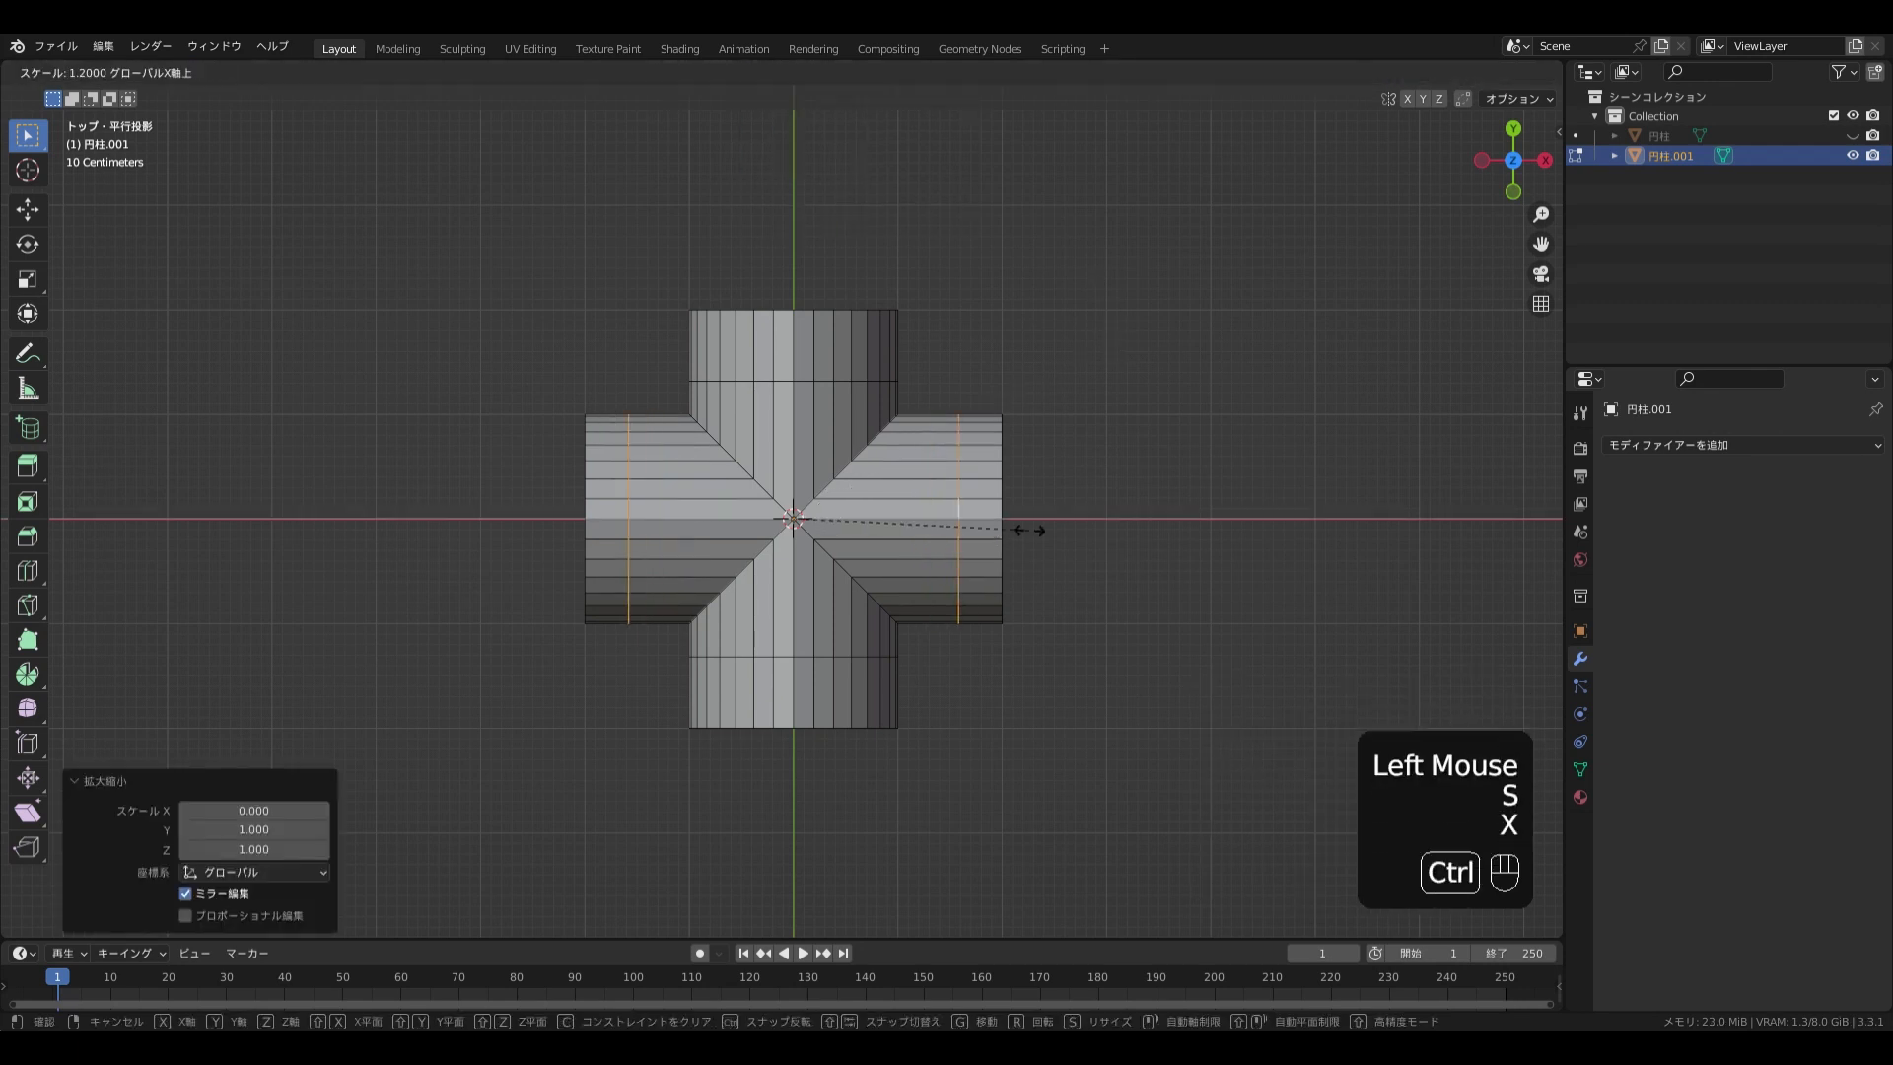
ctrl+click(1062, 527)
Select the edge loops on the two Y-axis arms and scale them by 1.3 along Y toward the openings
alt+click(838, 381)
alt+shift+click(838, 656)
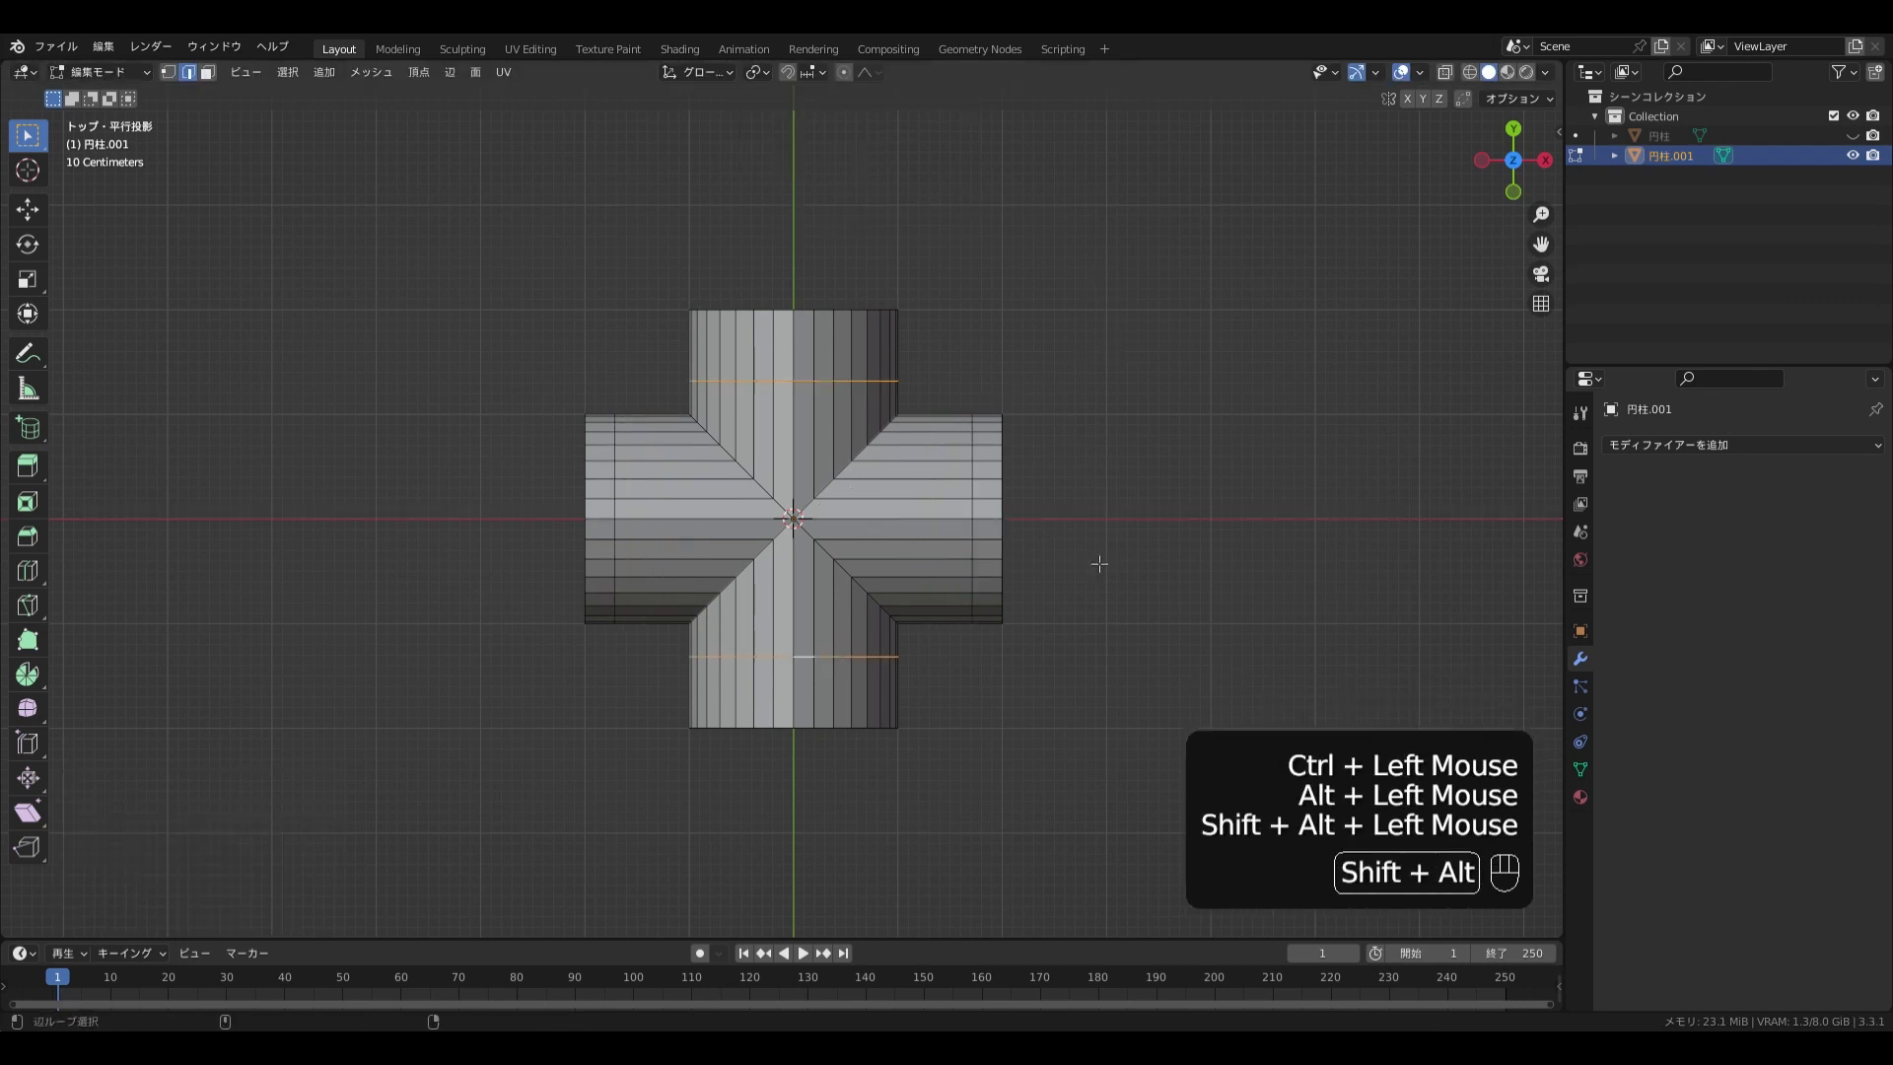
key(s)
key(y)
ctrl+click(1084, 804)
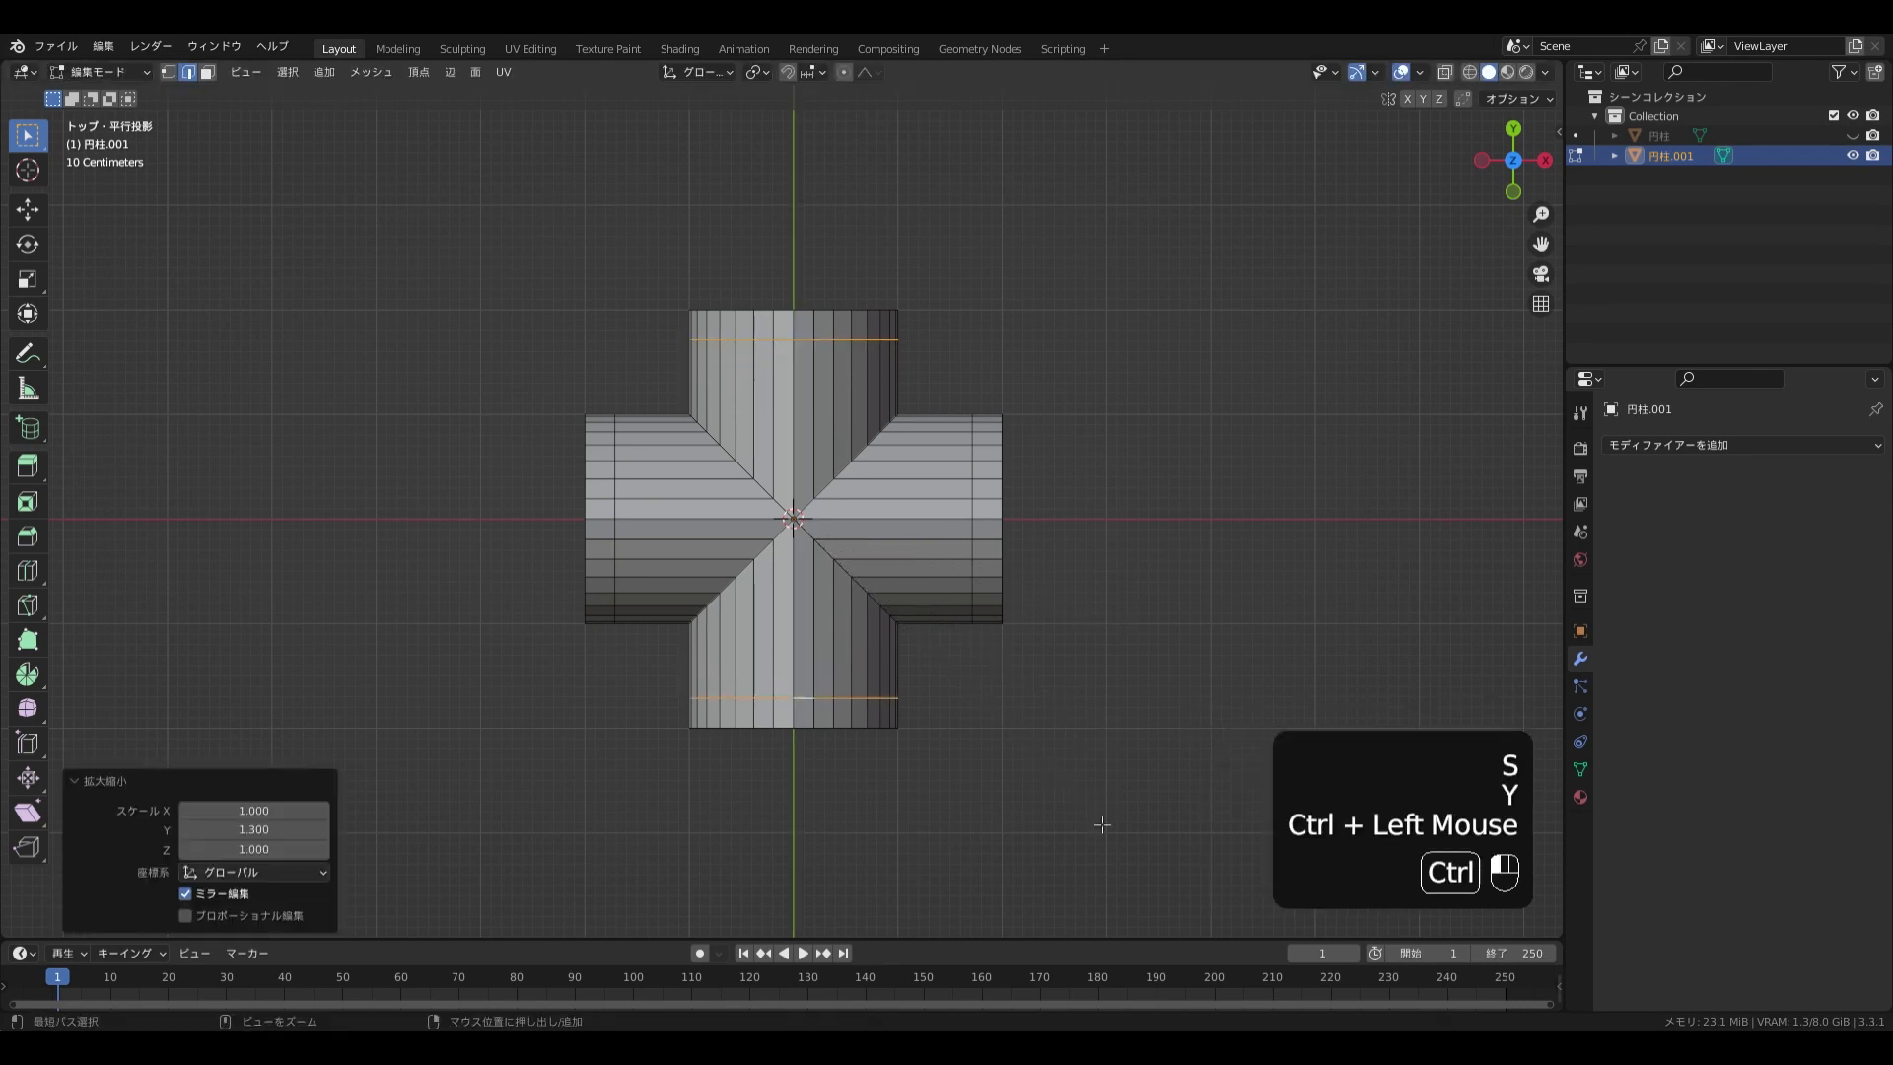
Add a Solidify modifier with a thickness of -0.1 m to the vault in Object Mode and apply it
key(Tab)
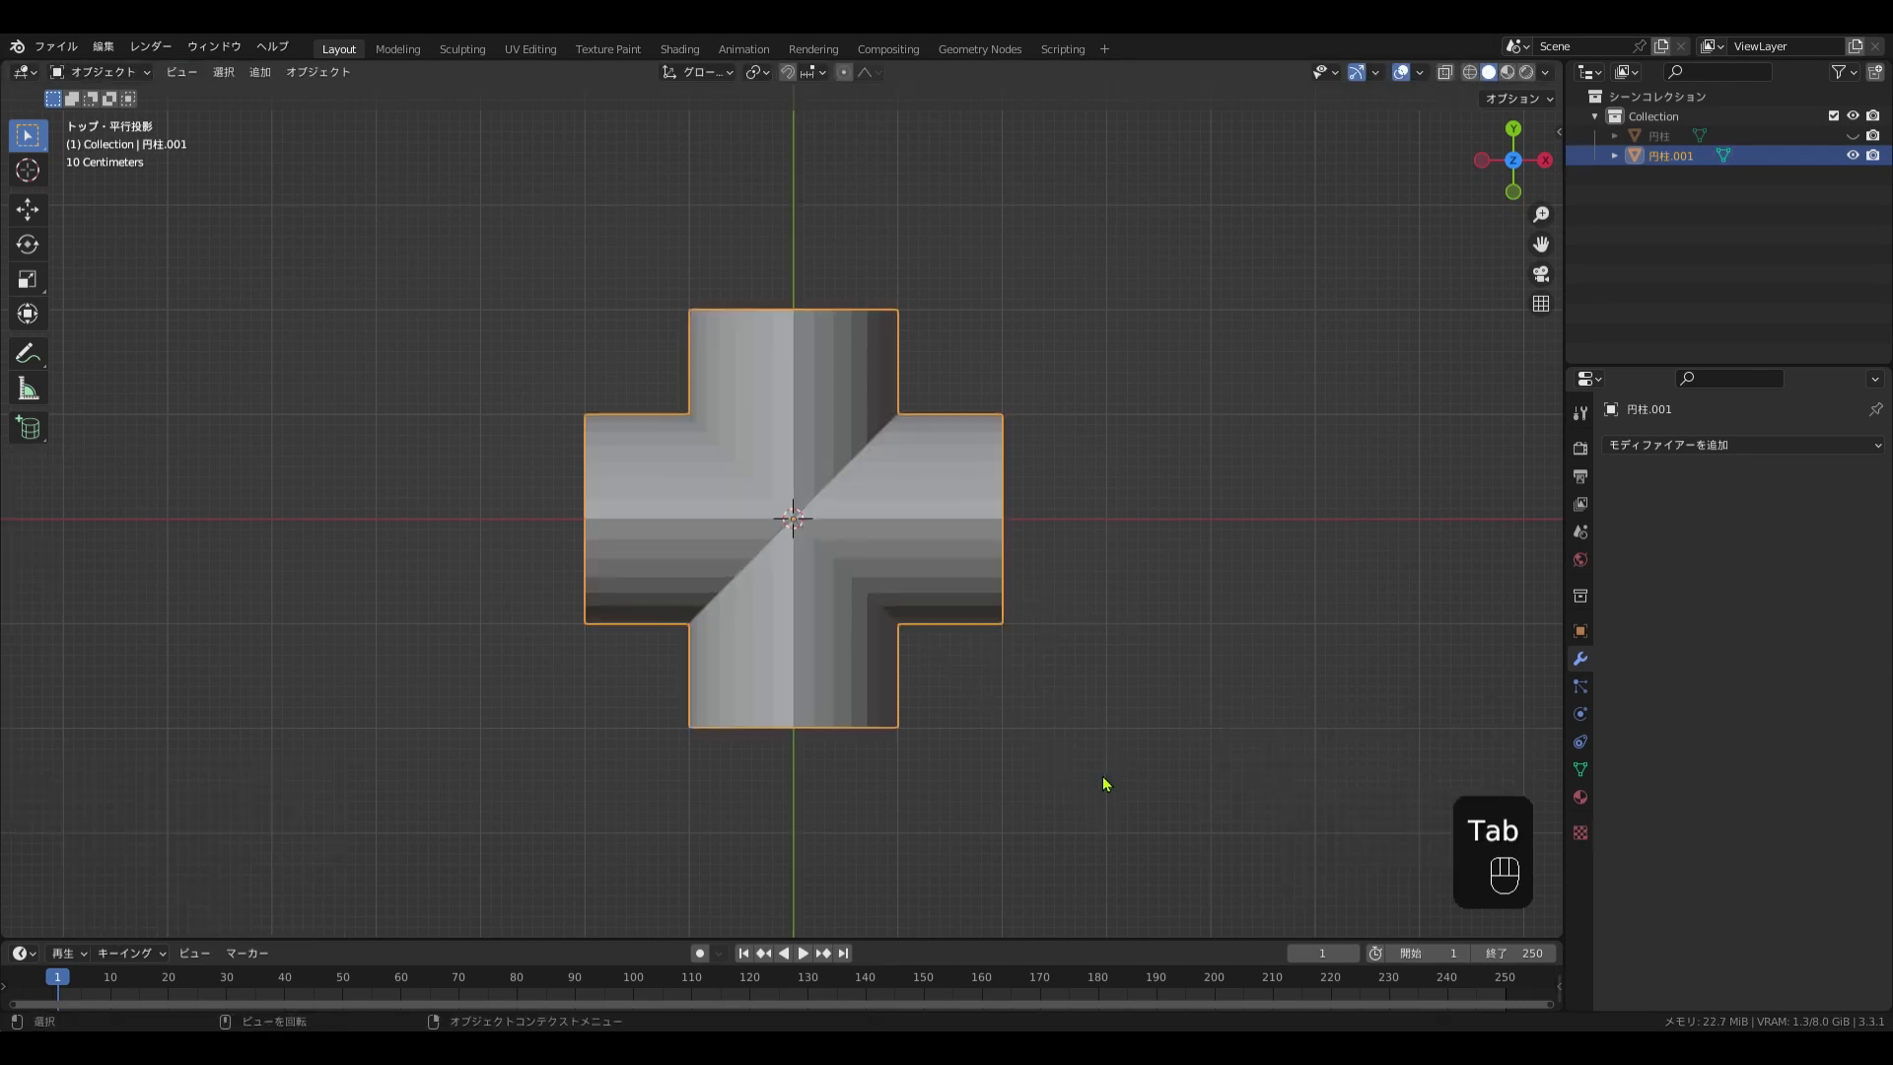
middle_drag(1102, 777, 905, 578)
right_click(907, 584)
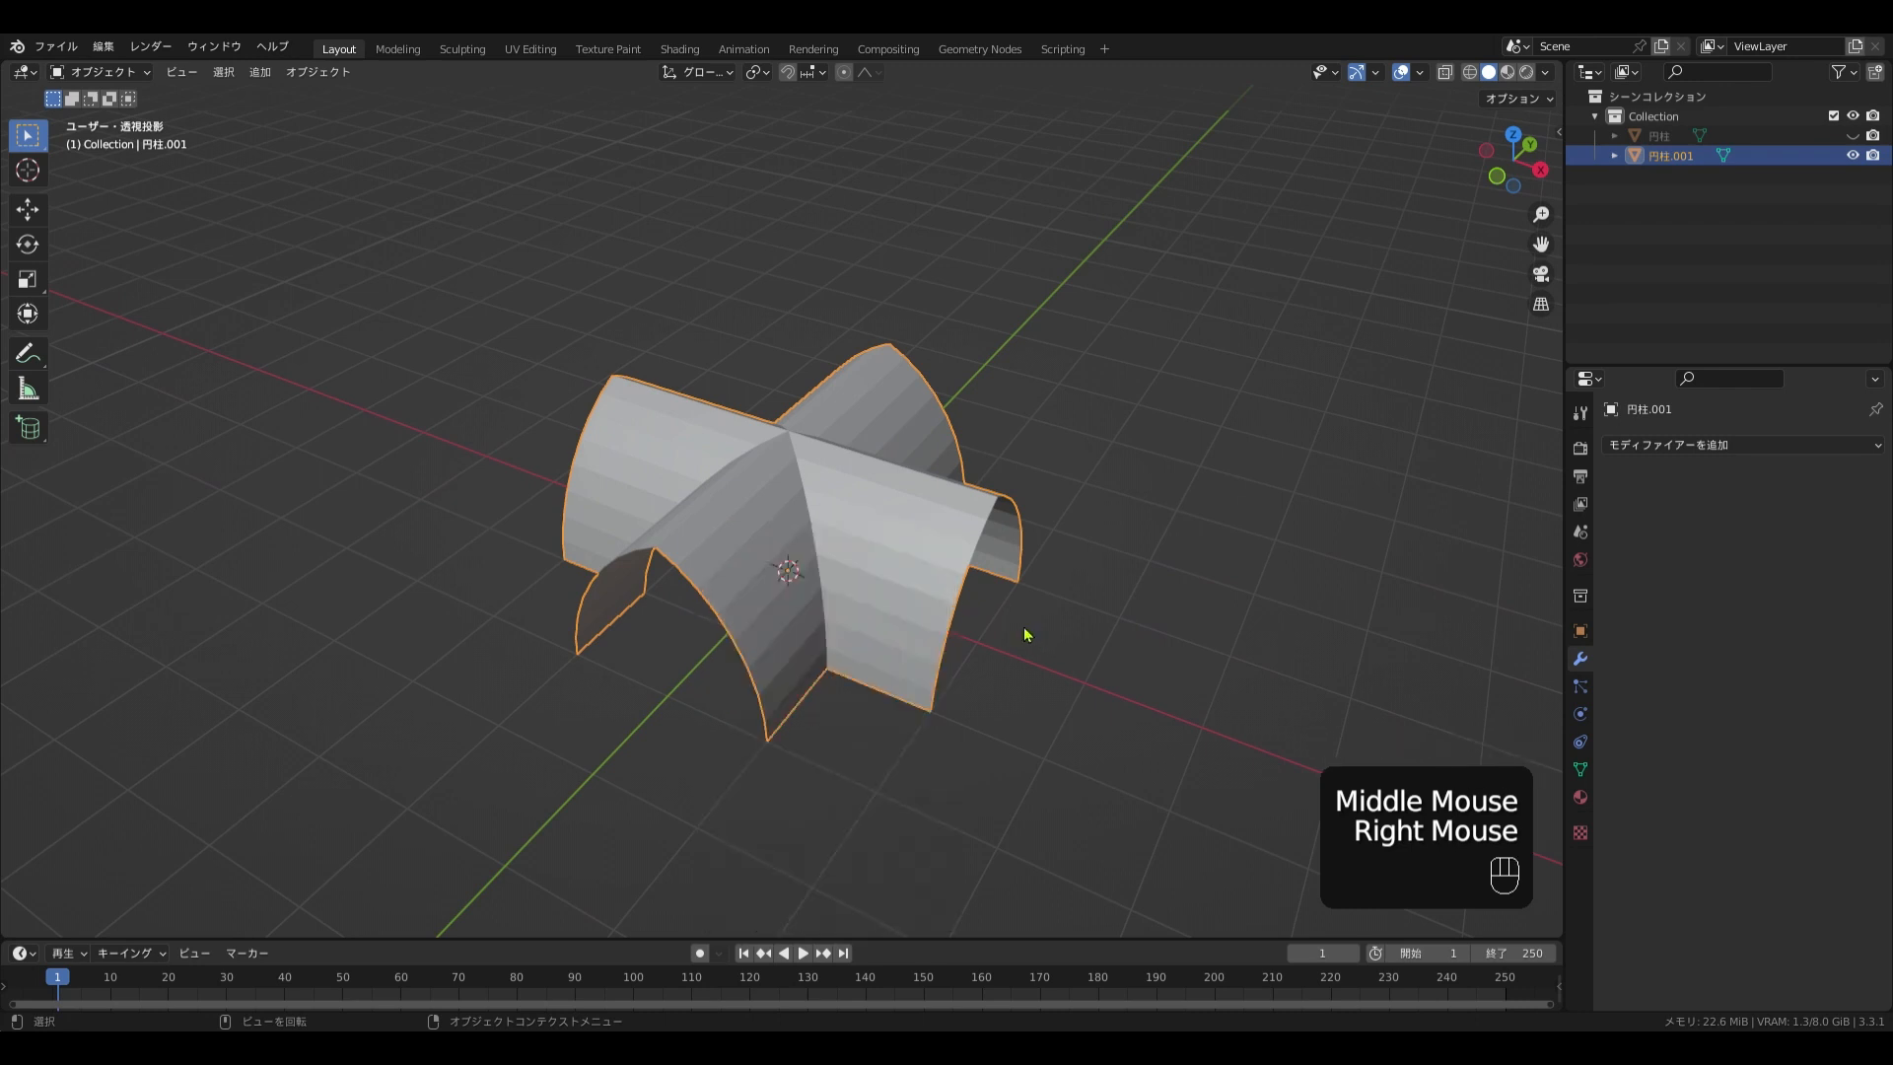
key(q)
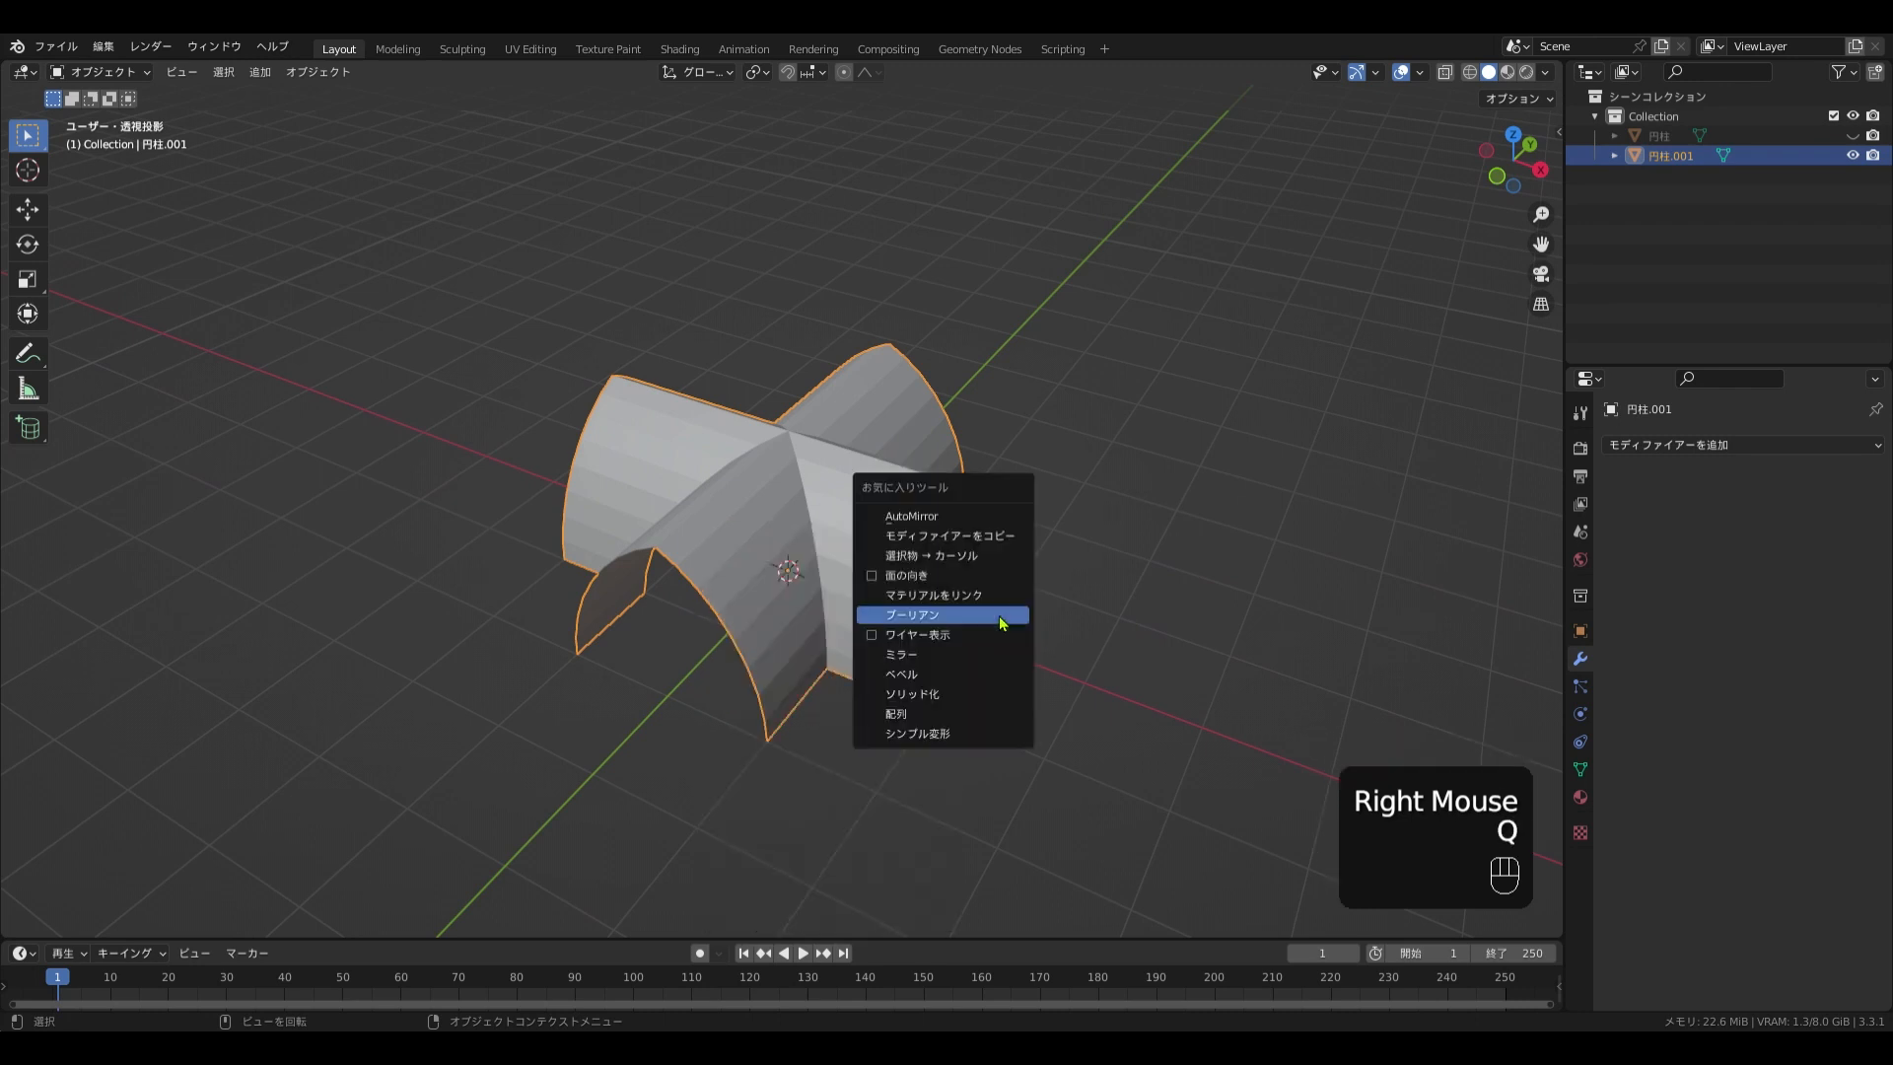
click(993, 696)
click(1756, 576)
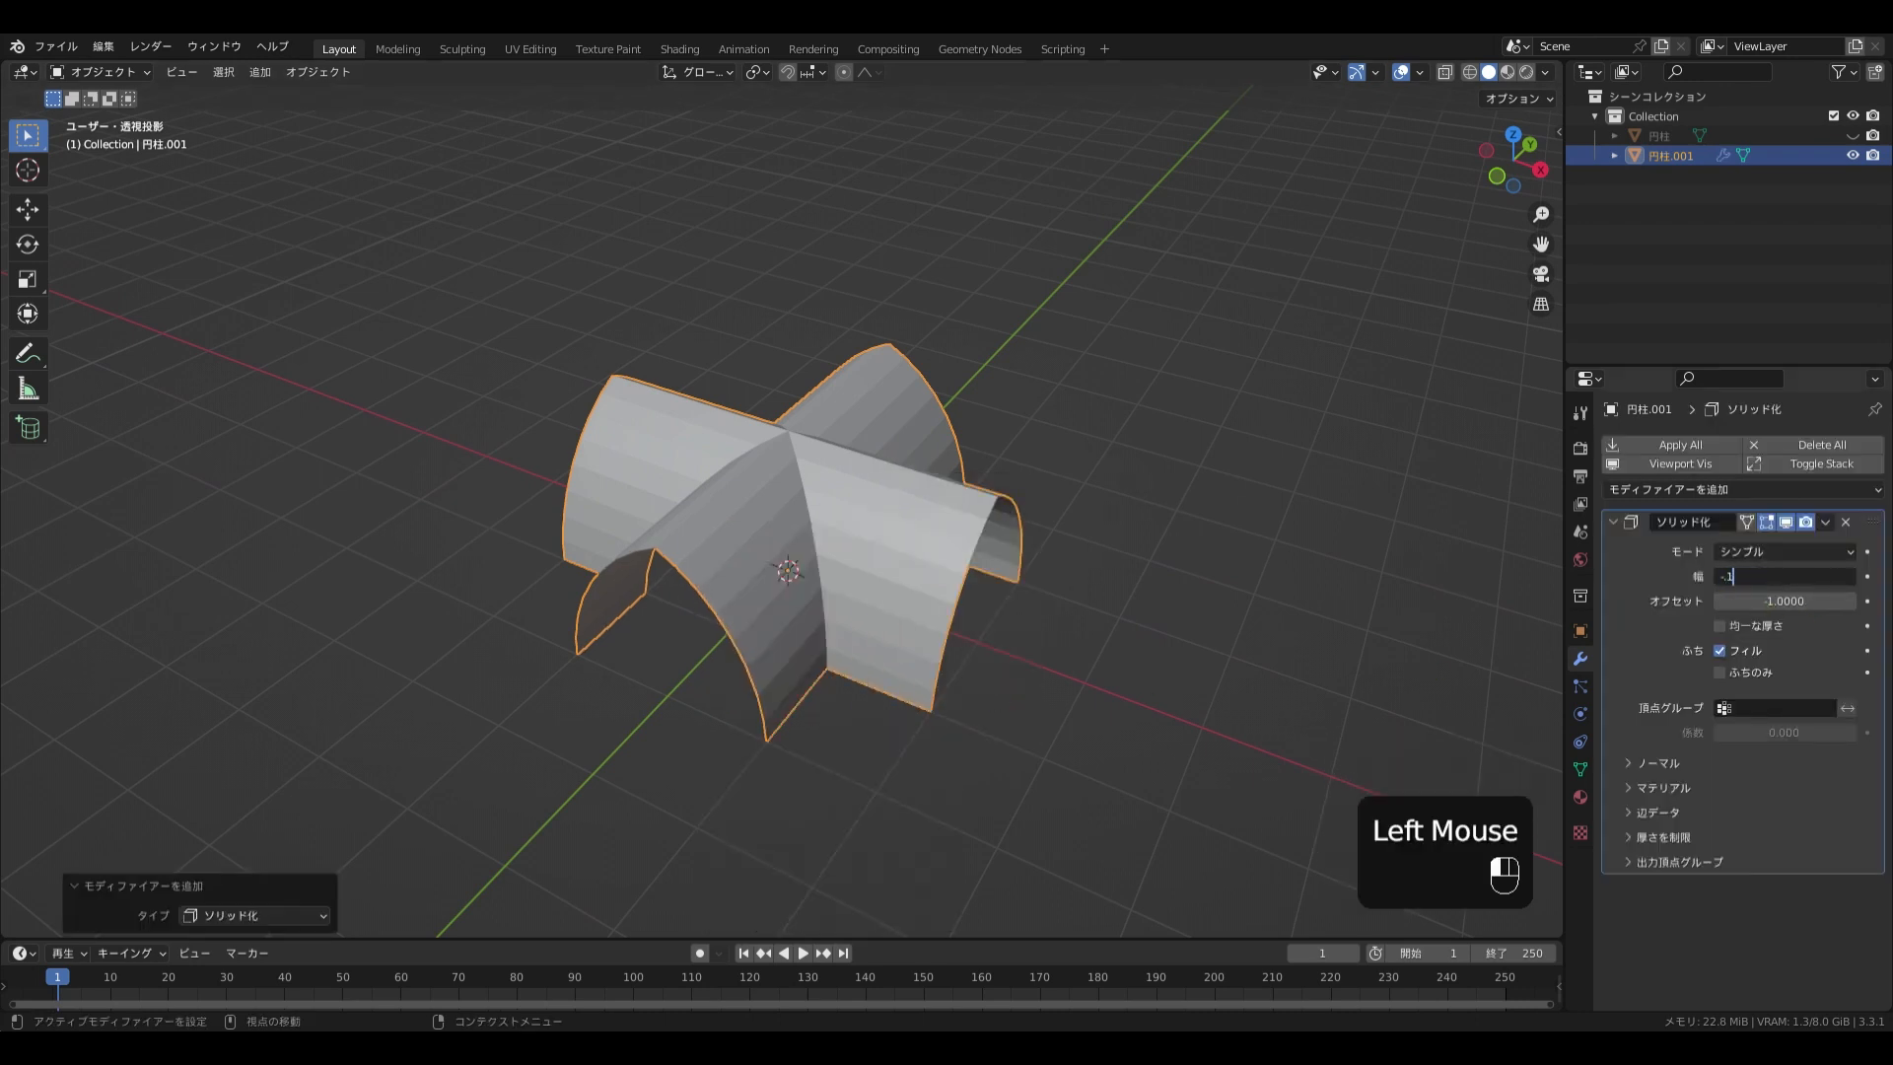
text(-.1)
key(Return)
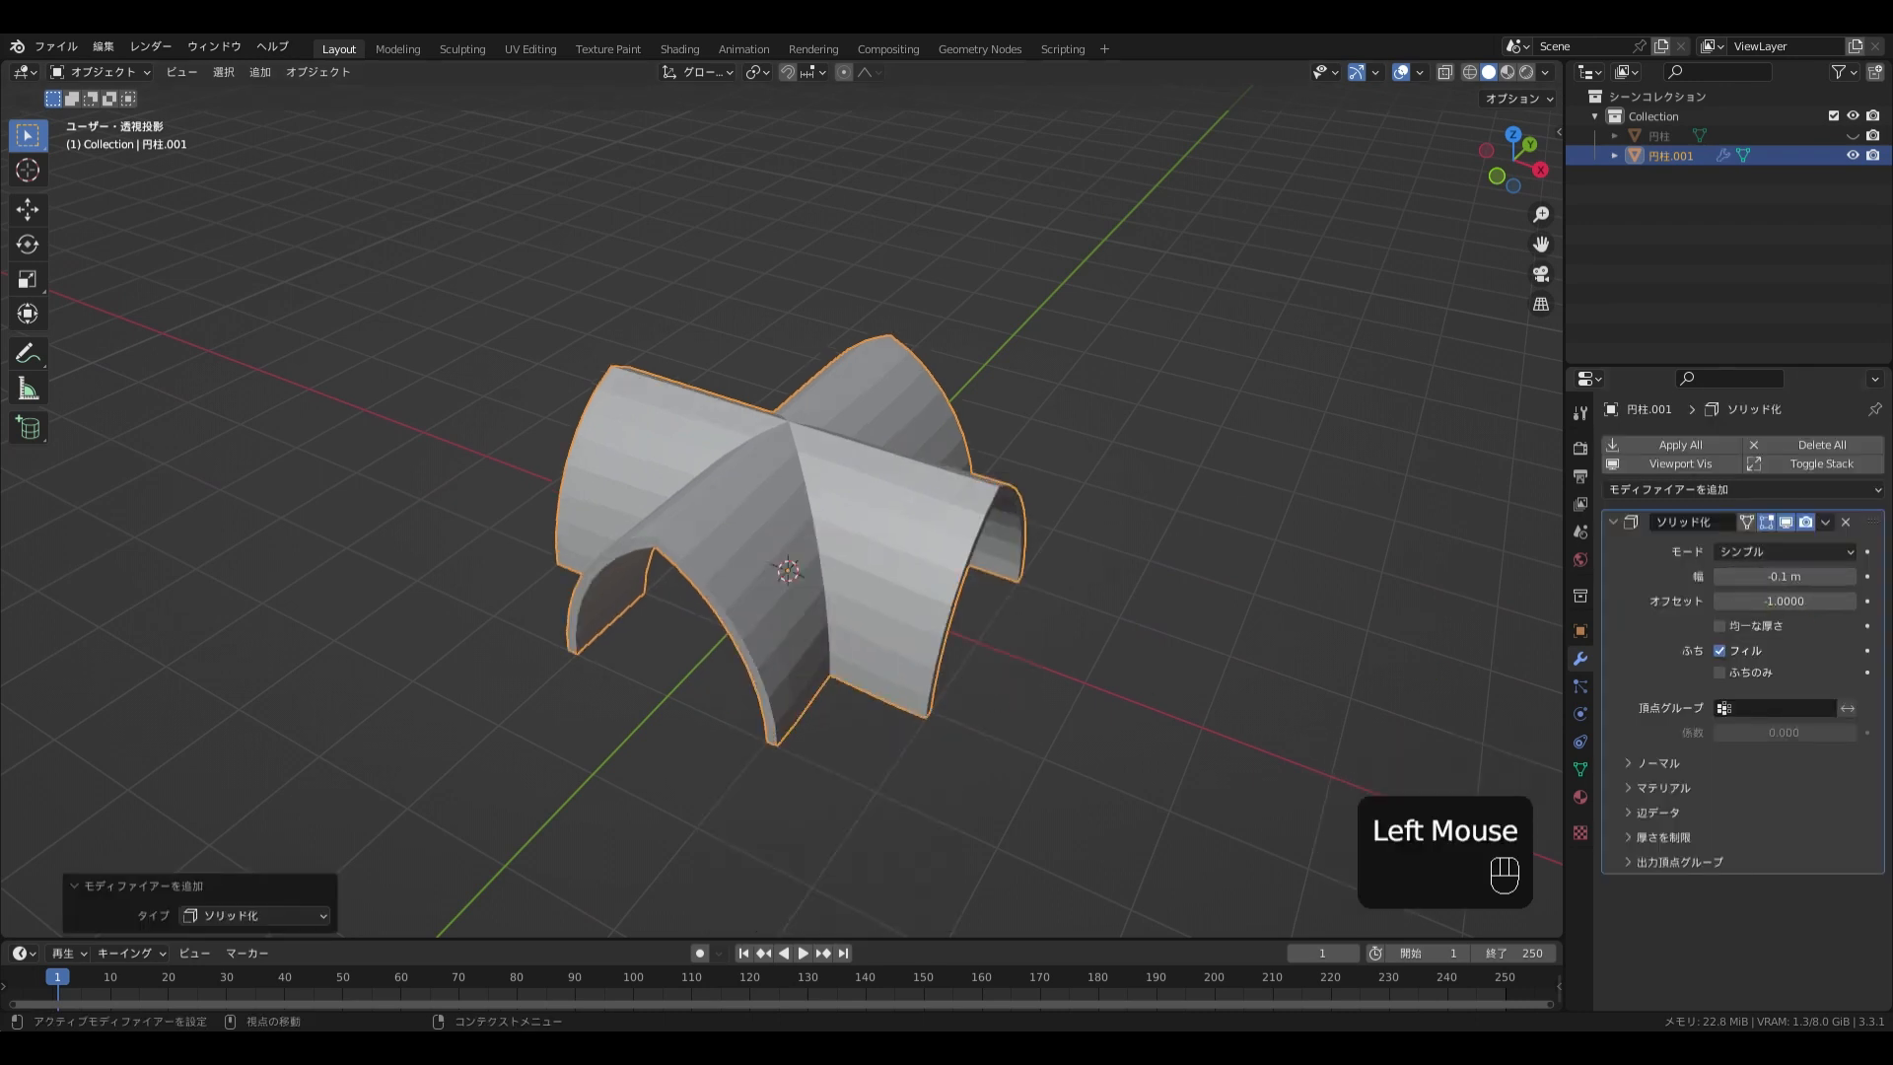
click(1827, 522)
click(1764, 549)
Select the vault's outer faces from the top in Edit Mode, invert the selection and hide the inner and rim faces
key(Tab)
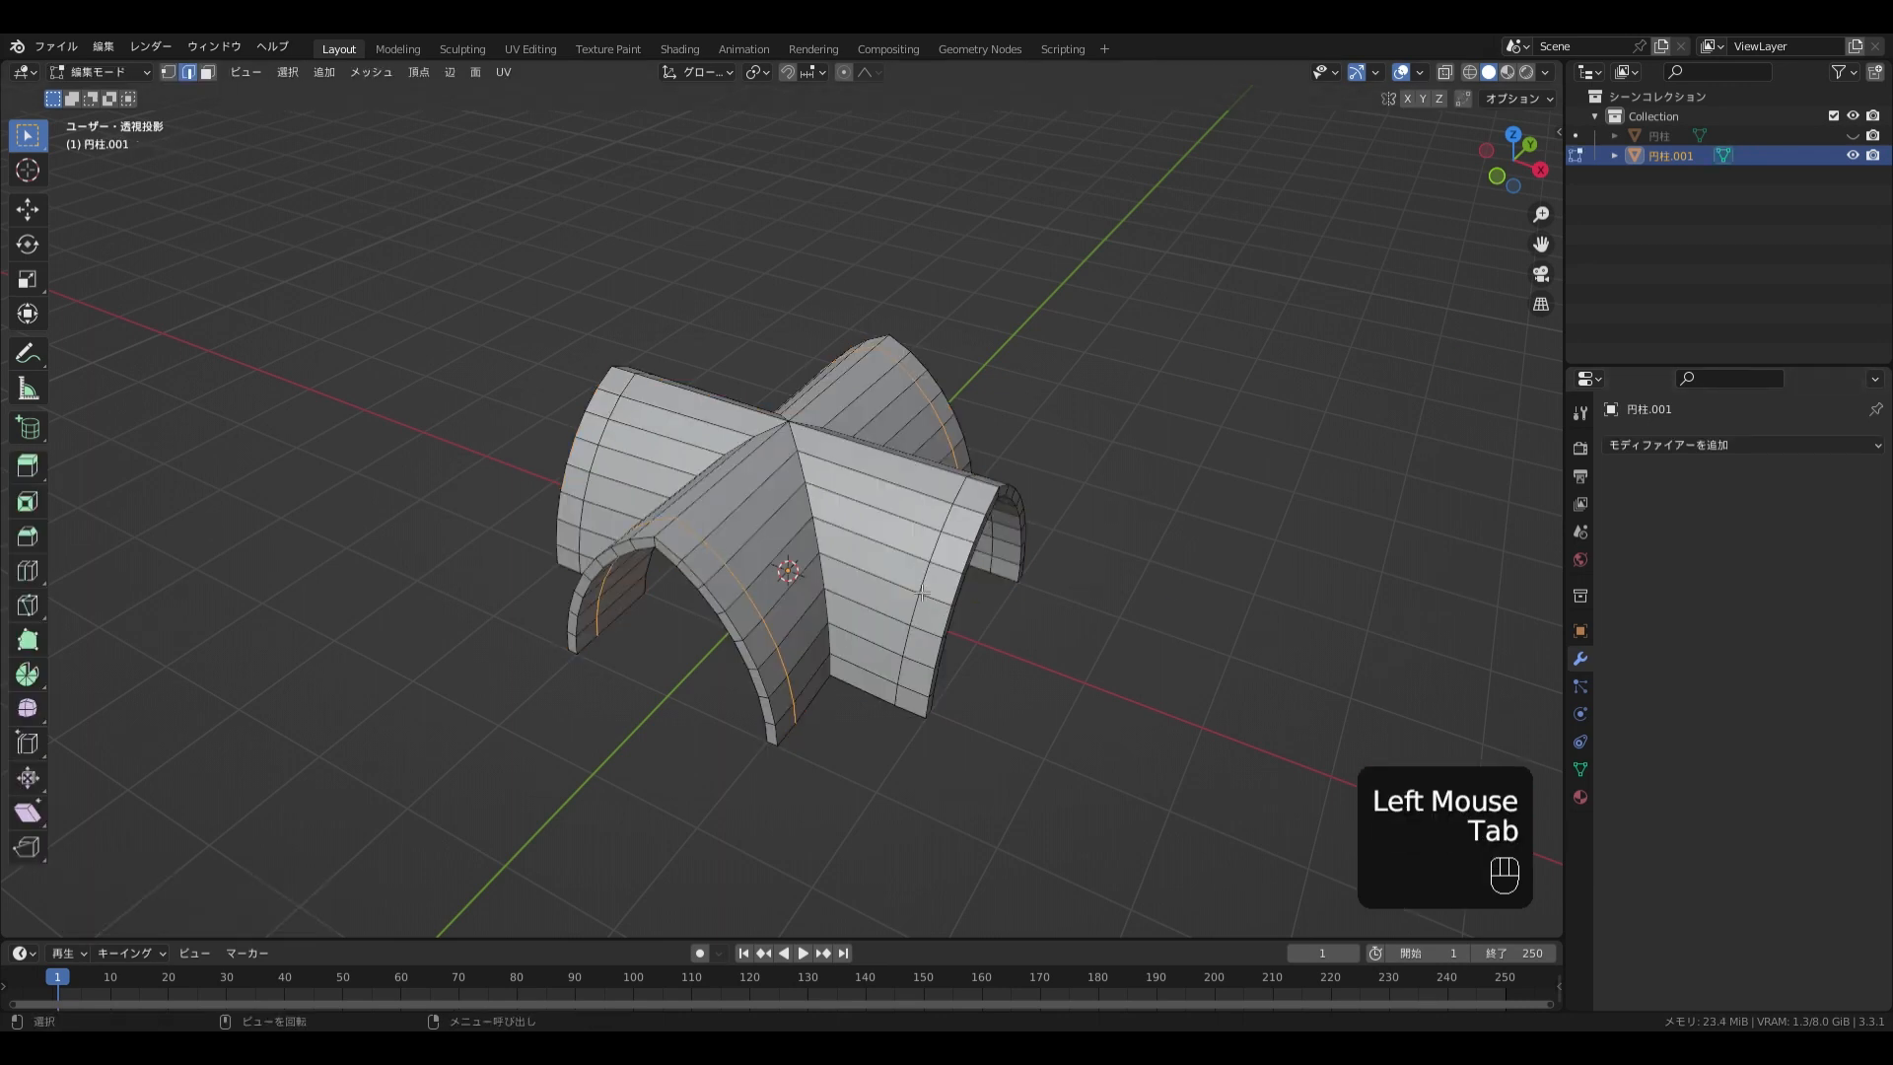
key(3)
key(KP_7)
click(645, 461)
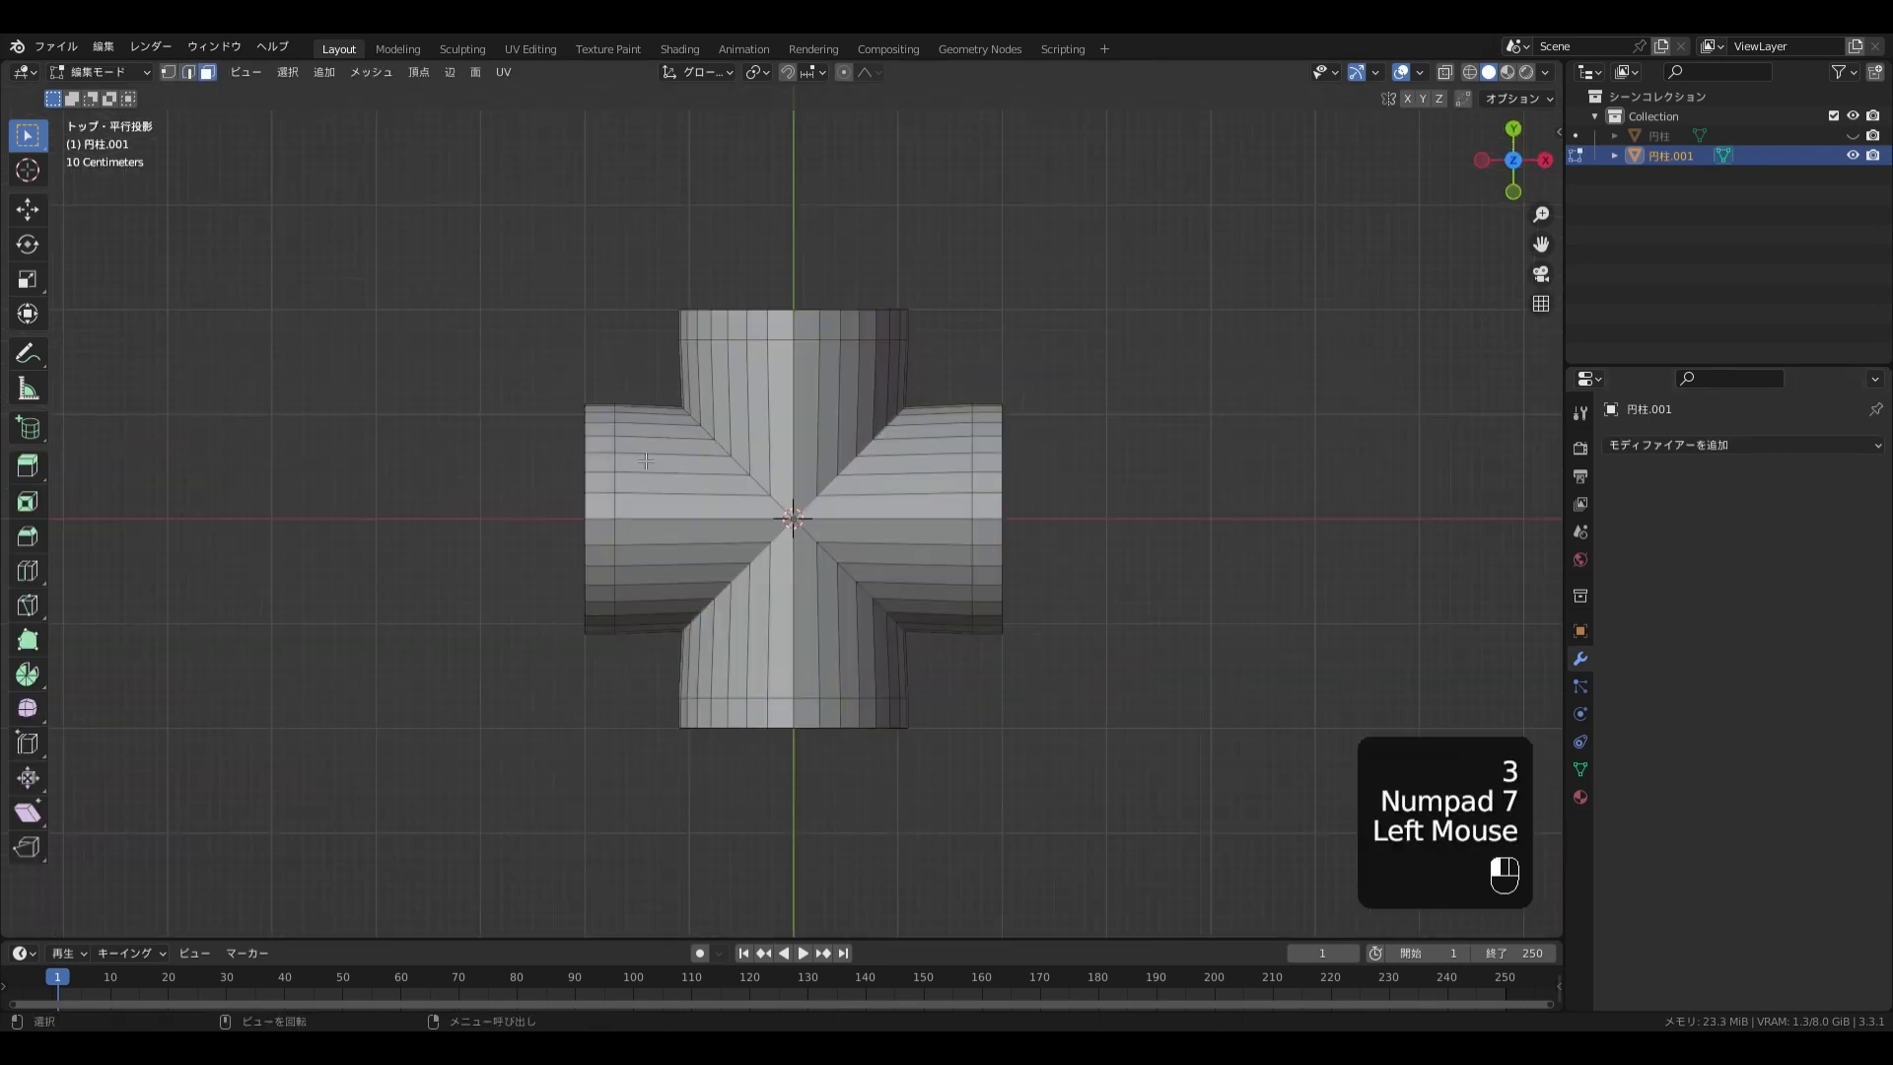
drag(541, 286, 1052, 801)
middle_drag(1023, 668, 1062, 628)
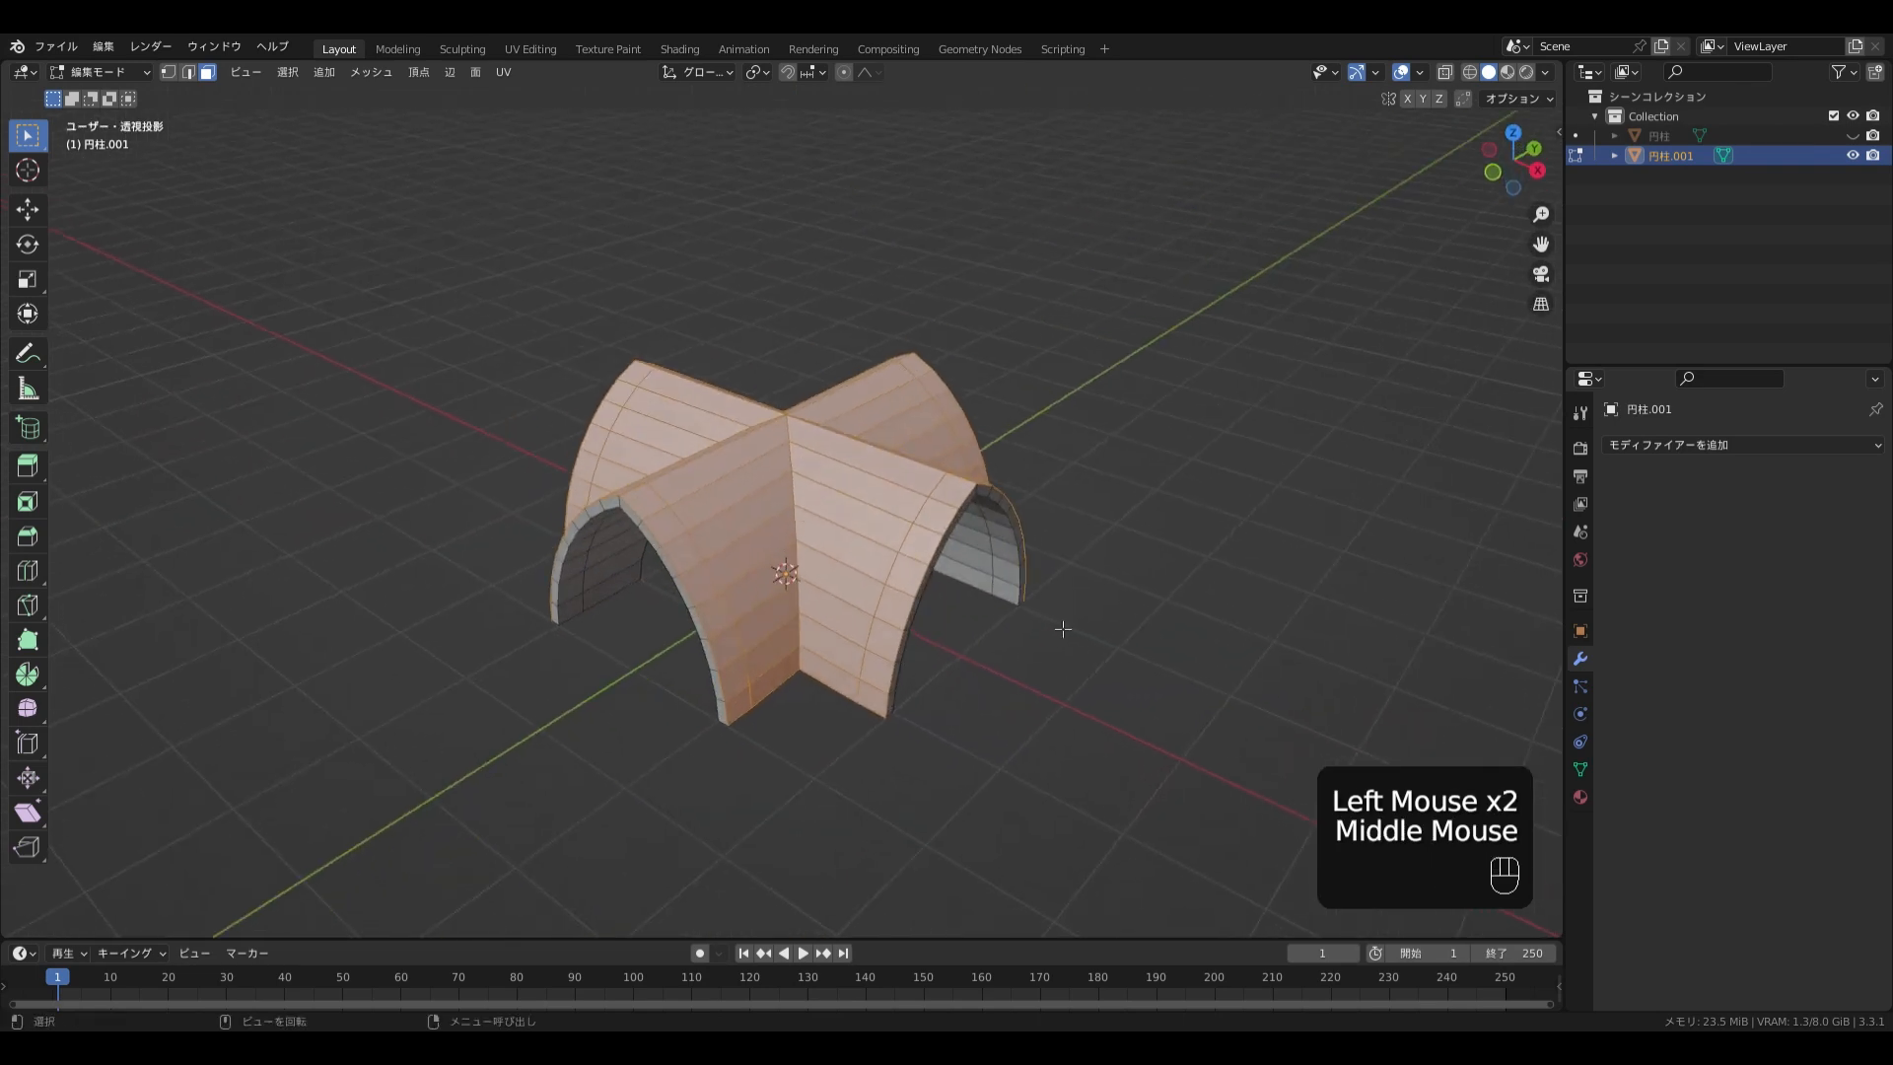
key(ctrl+i)
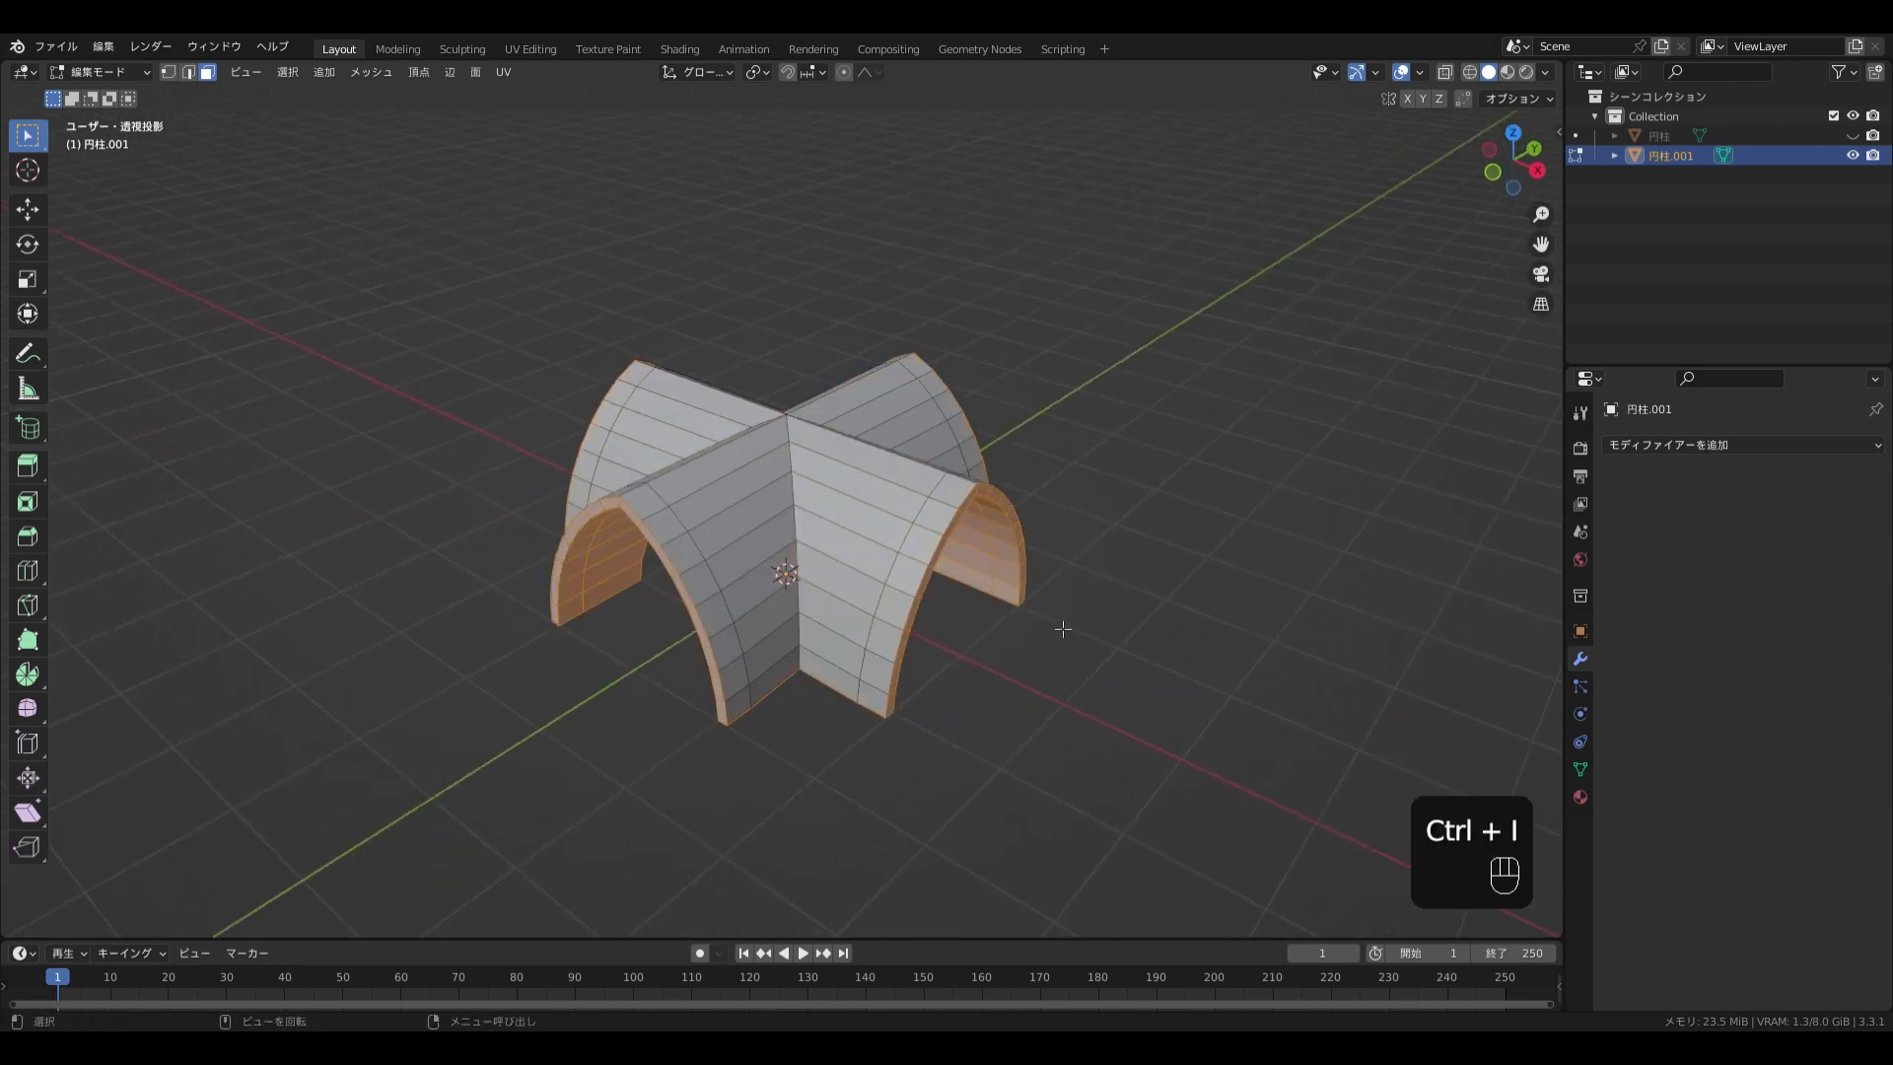
key(h)
Select the narrow face bands at all four arm ends and extrude them outward along their normals by about 0.3 m
alt+click(930, 552)
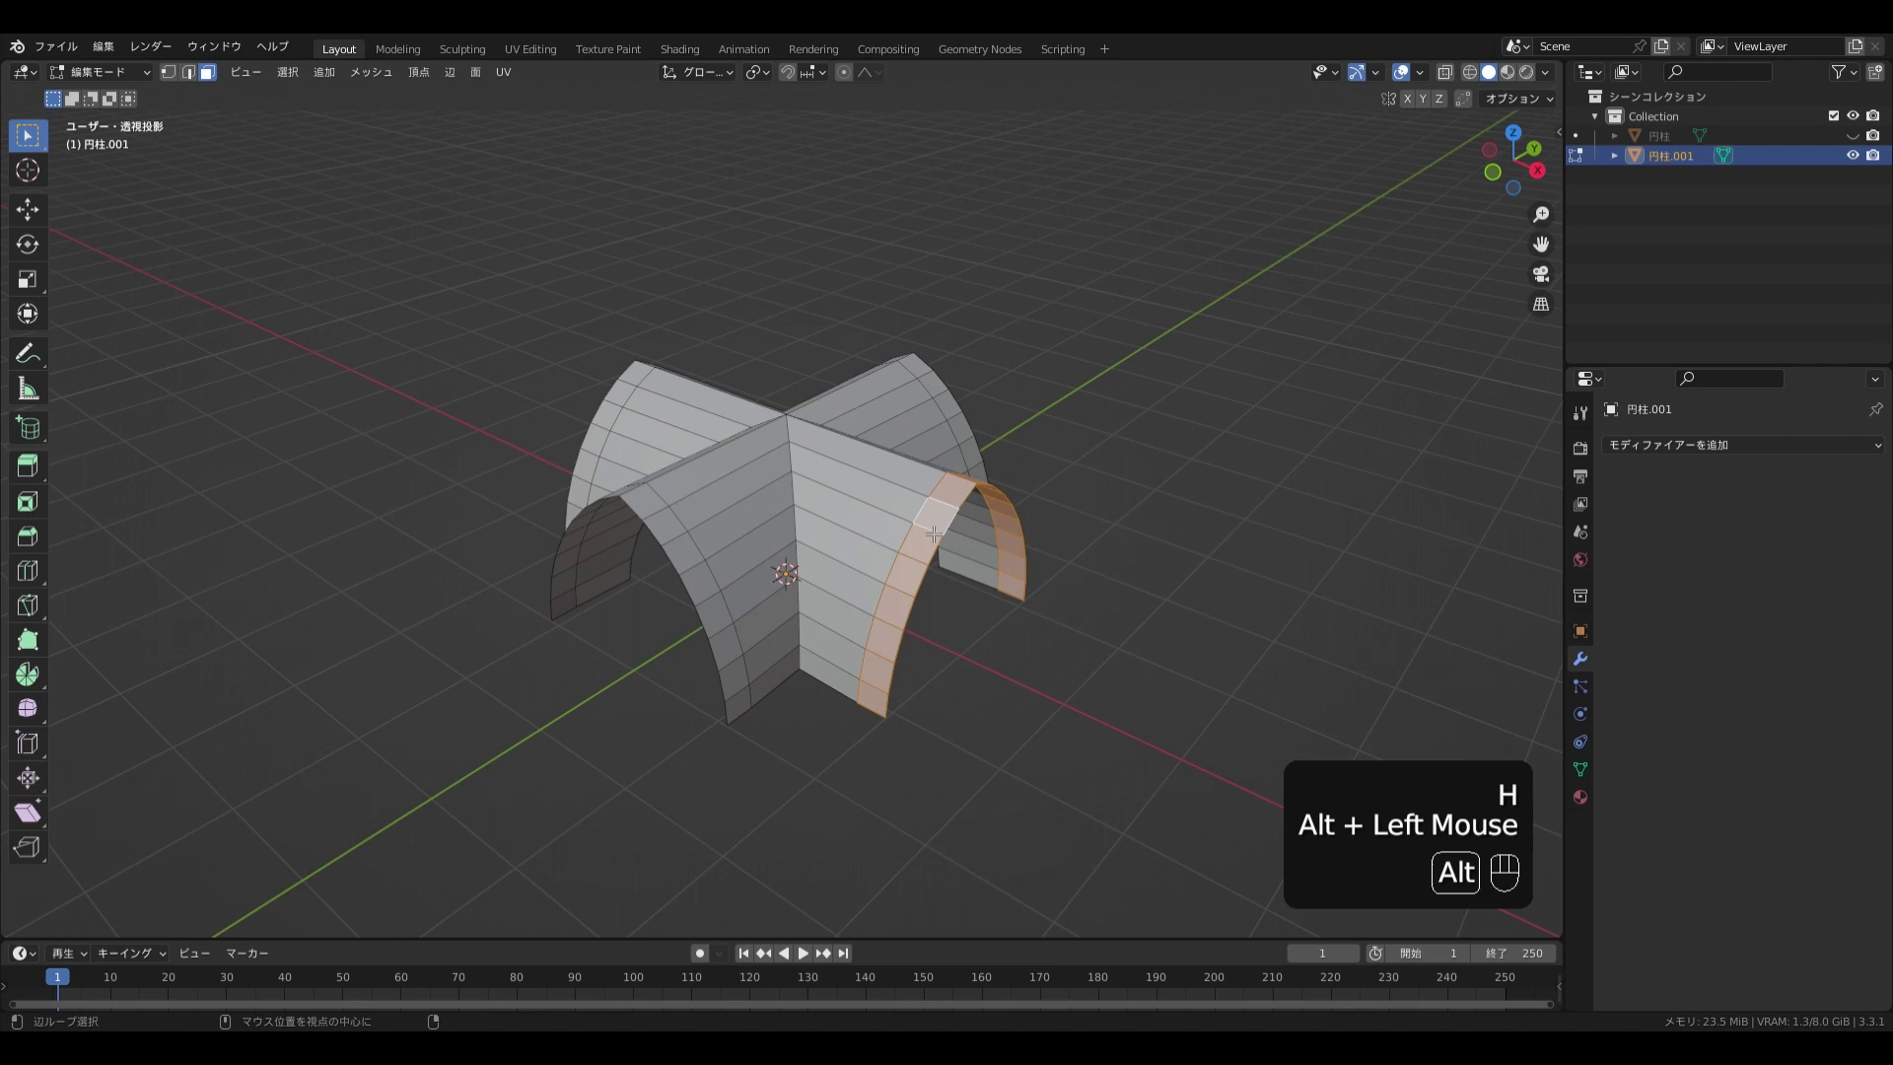
alt+shift+click(671, 524)
alt+shift+click(702, 379)
alt+shift+click(920, 372)
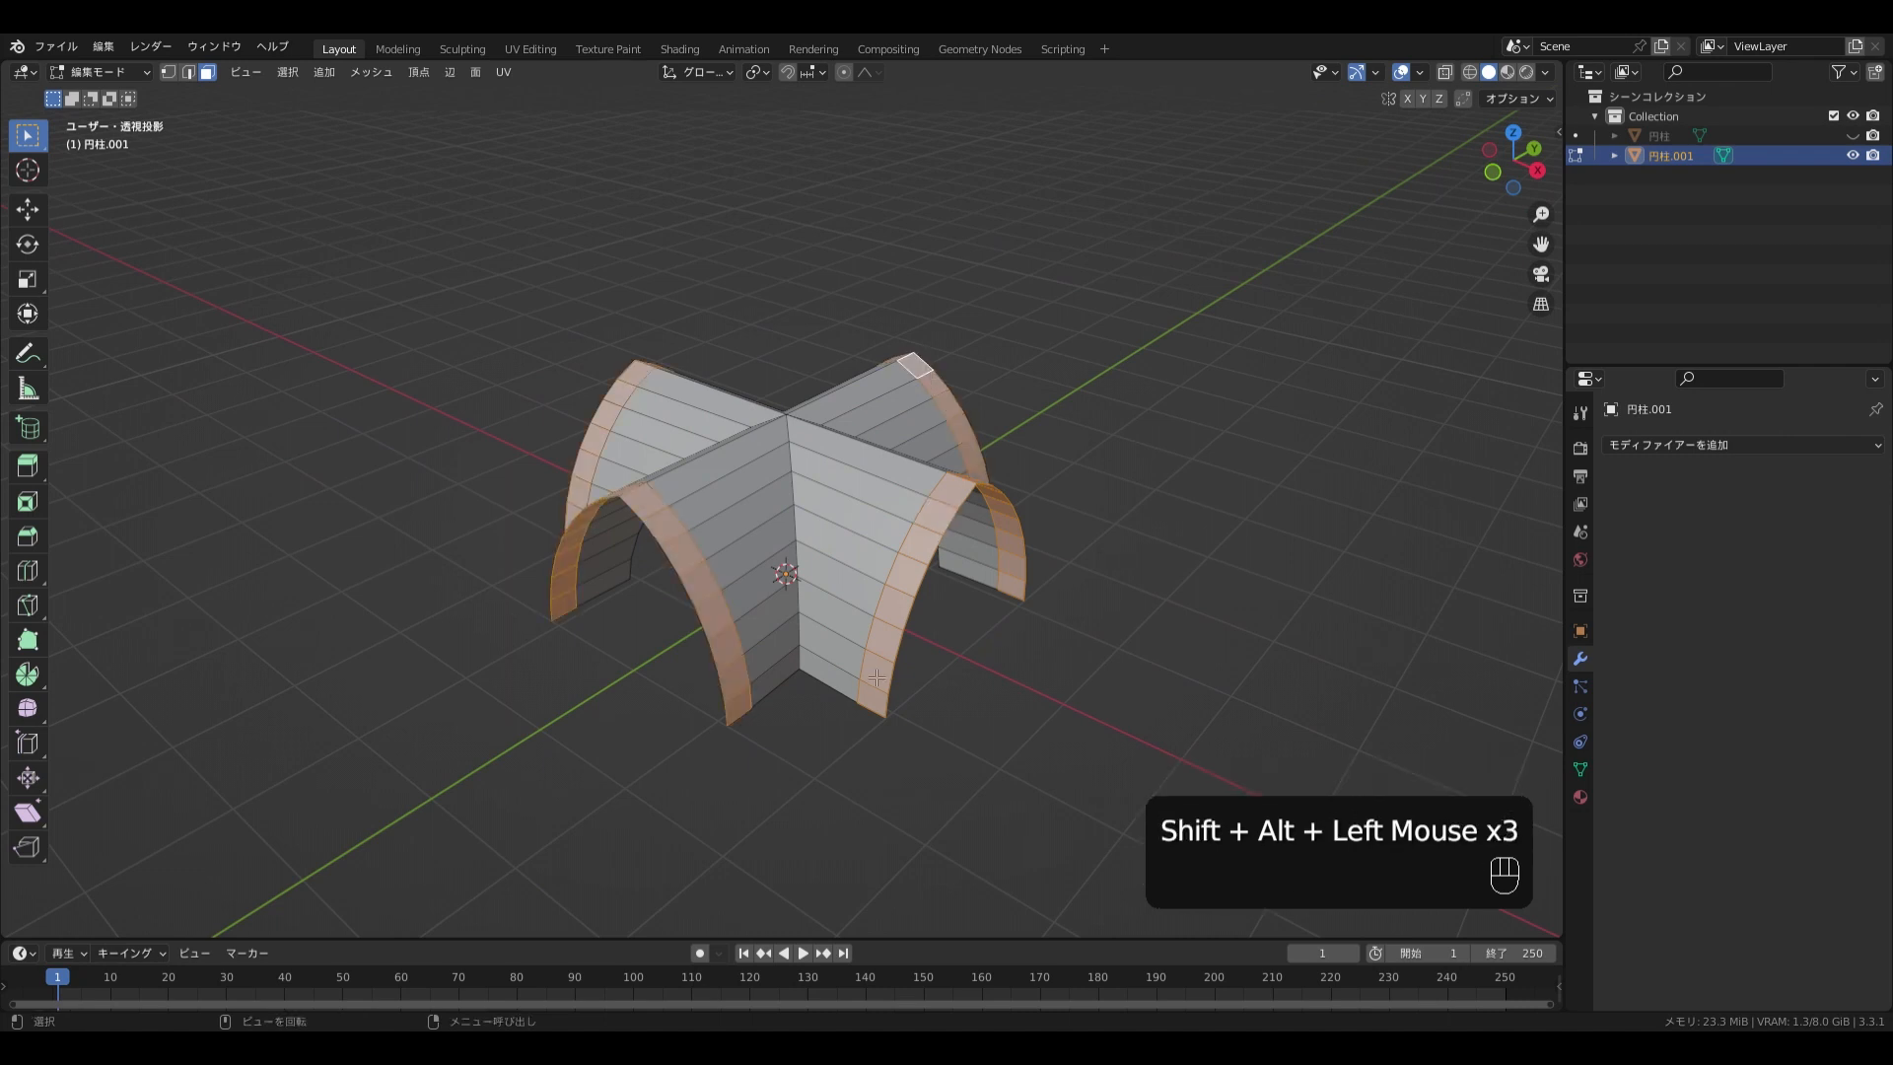
key(shift+z)
key(shift+z)
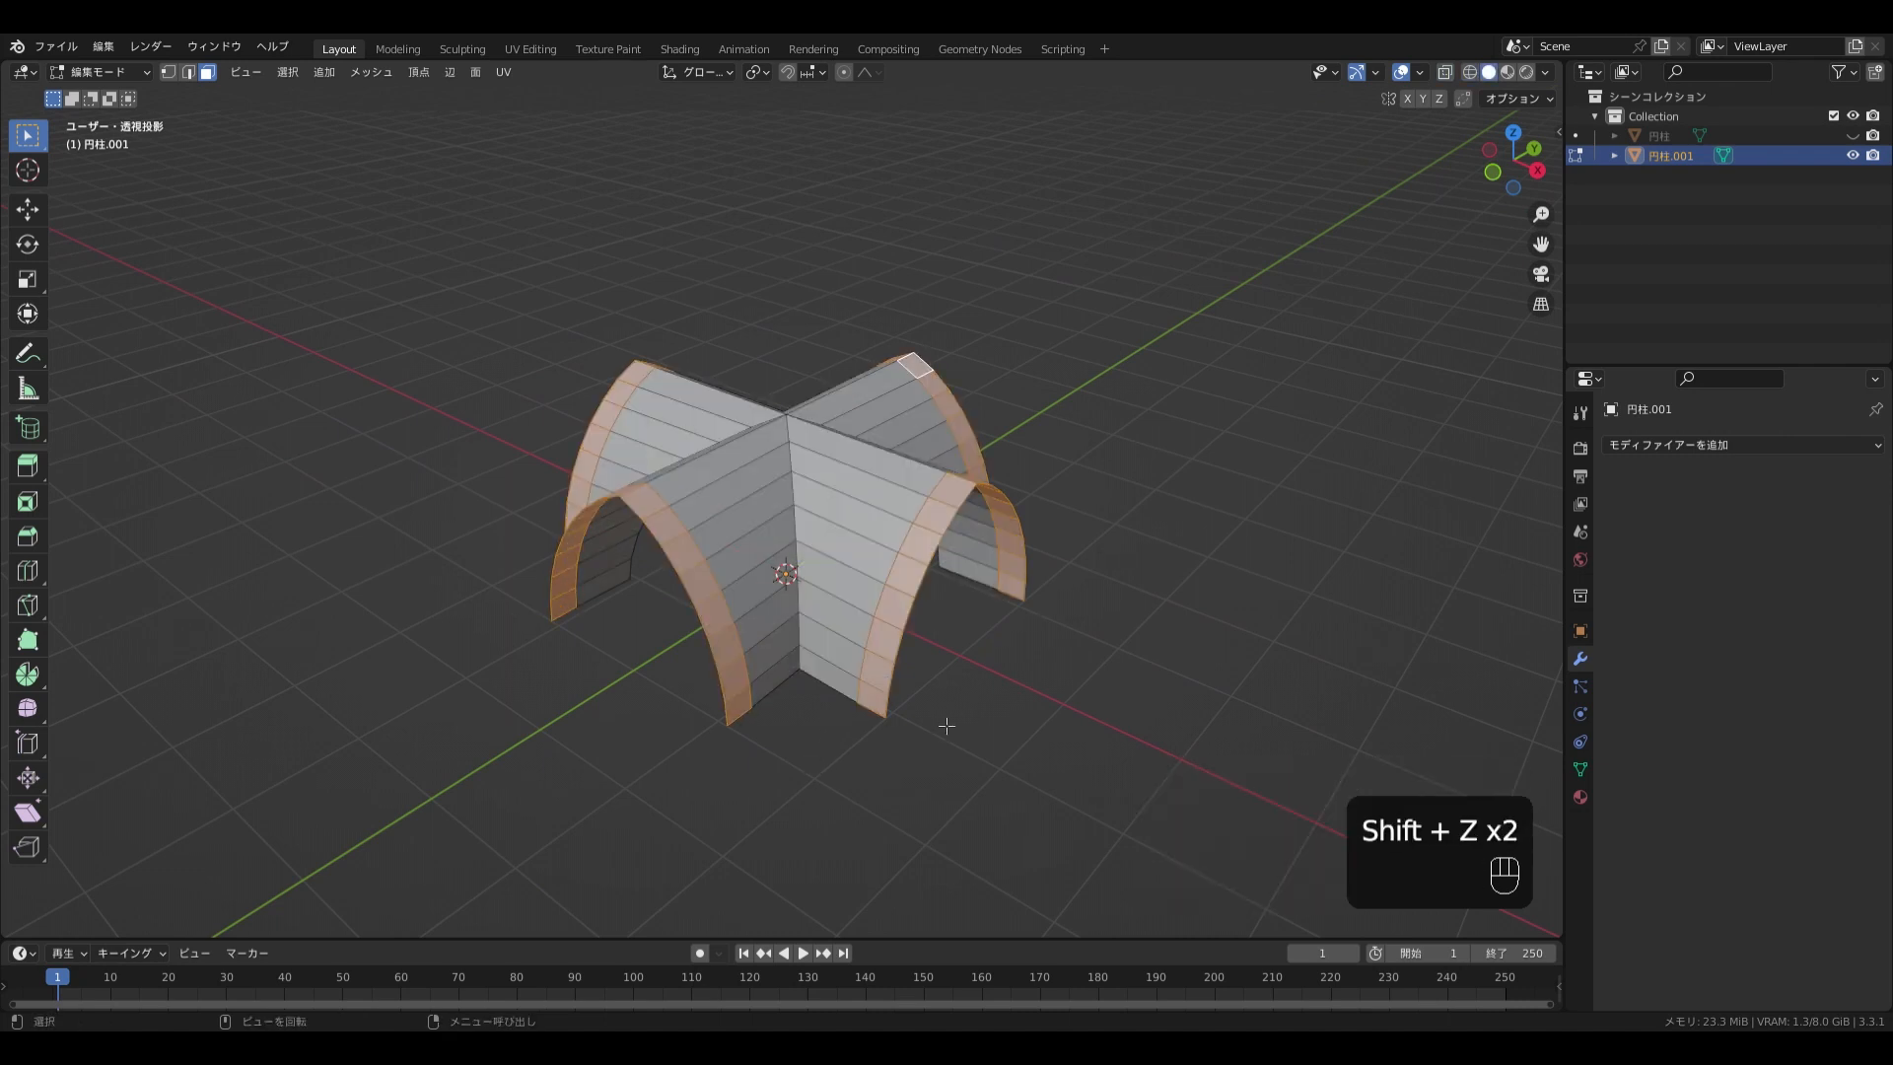
key(e)
right_click(1005, 746)
key(alt+s)
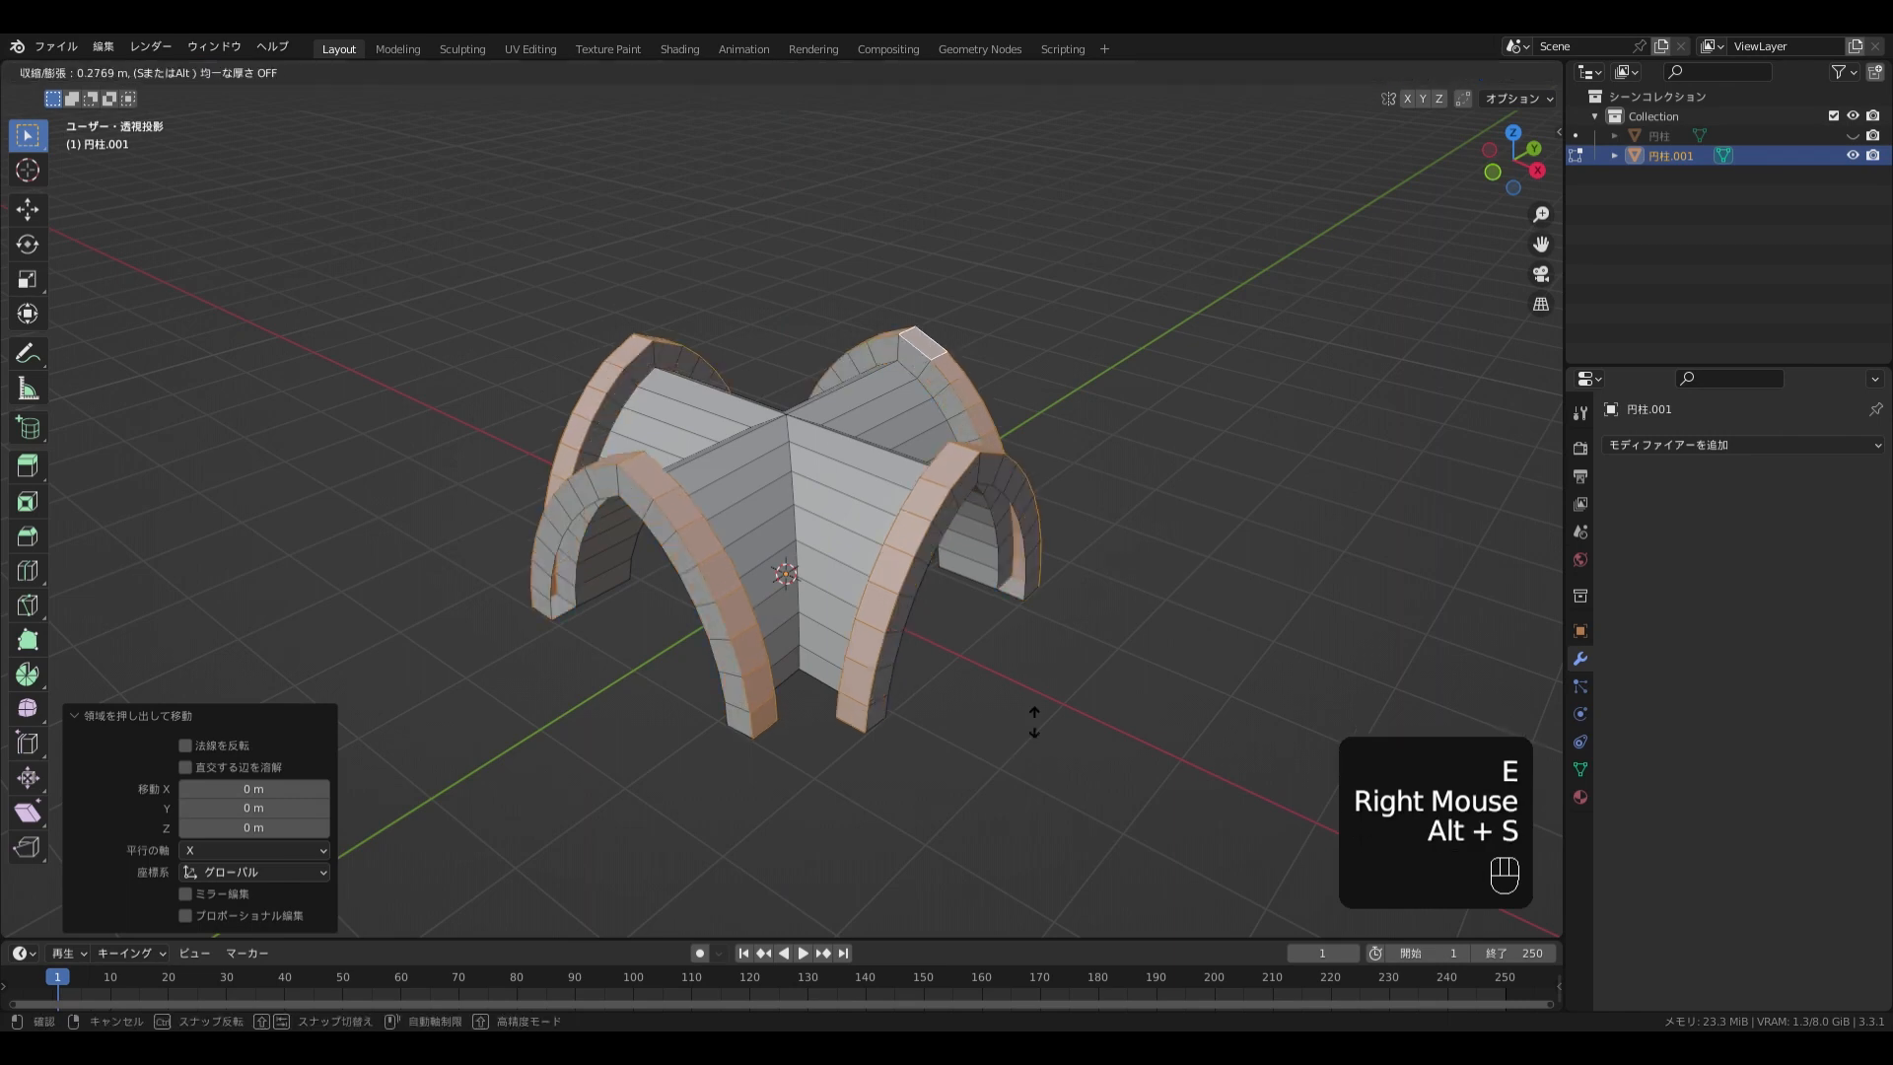
click(1035, 710)
middle_drag(1035, 709, 963, 654)
key(Tab)
key(shift+a)
mouse_move(907, 668)
key(Tab)
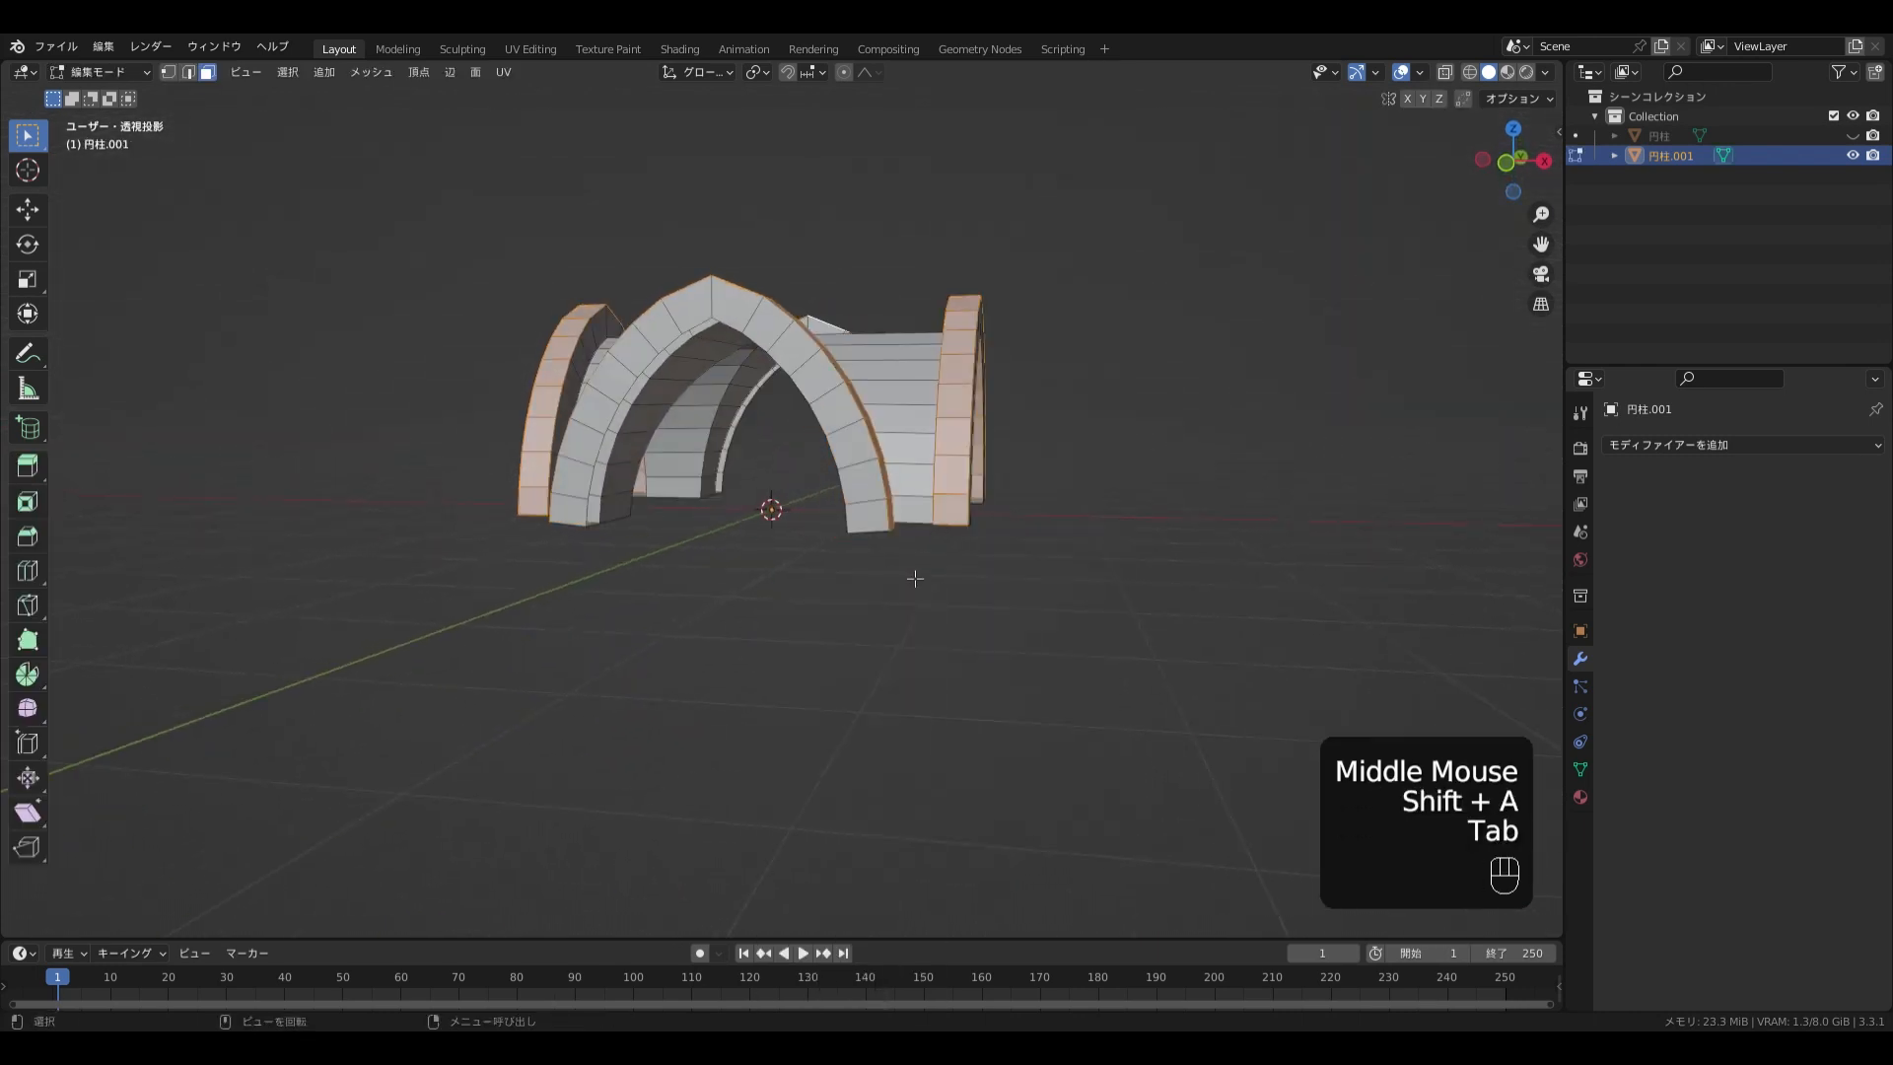
Select all vertices along the vault's base in front wireframe view, flatten them by scaling Z to 0, and return to solid Object Mode
key(KP_1)
key(1)
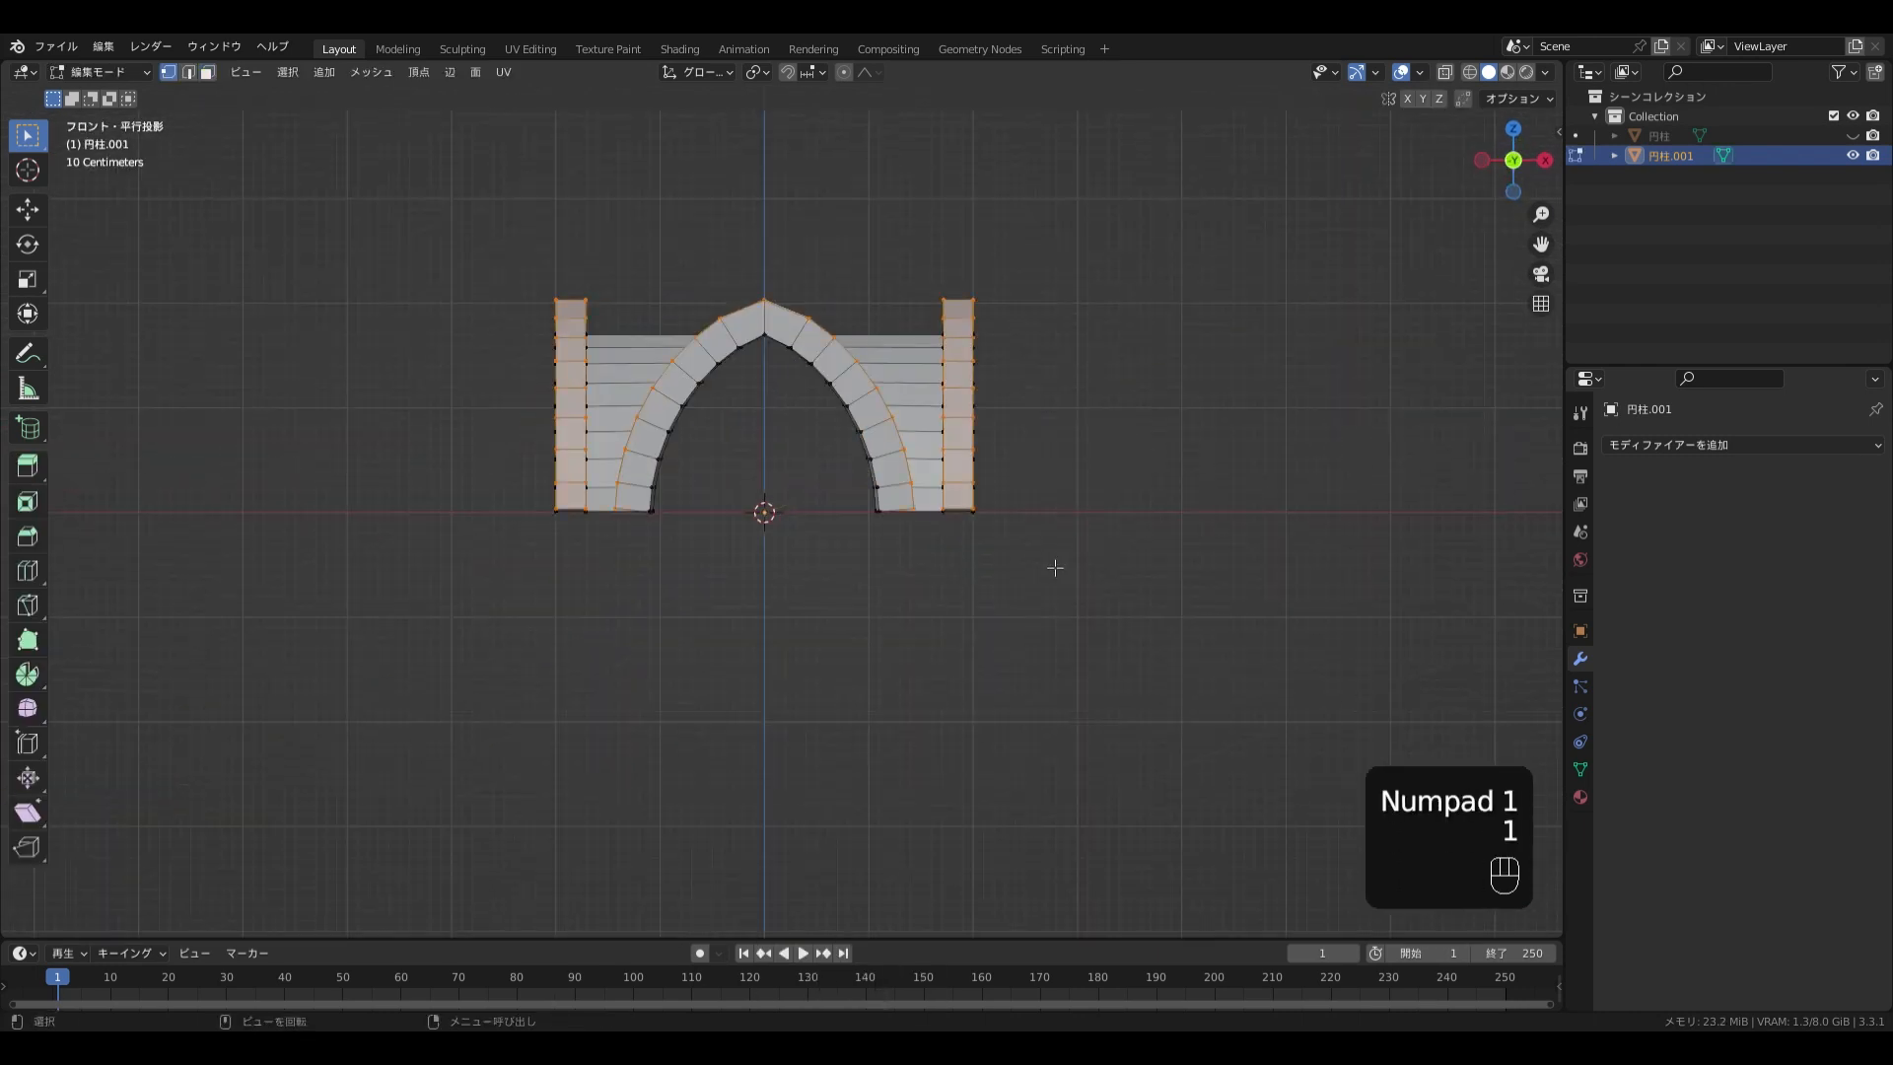
key(shift+z)
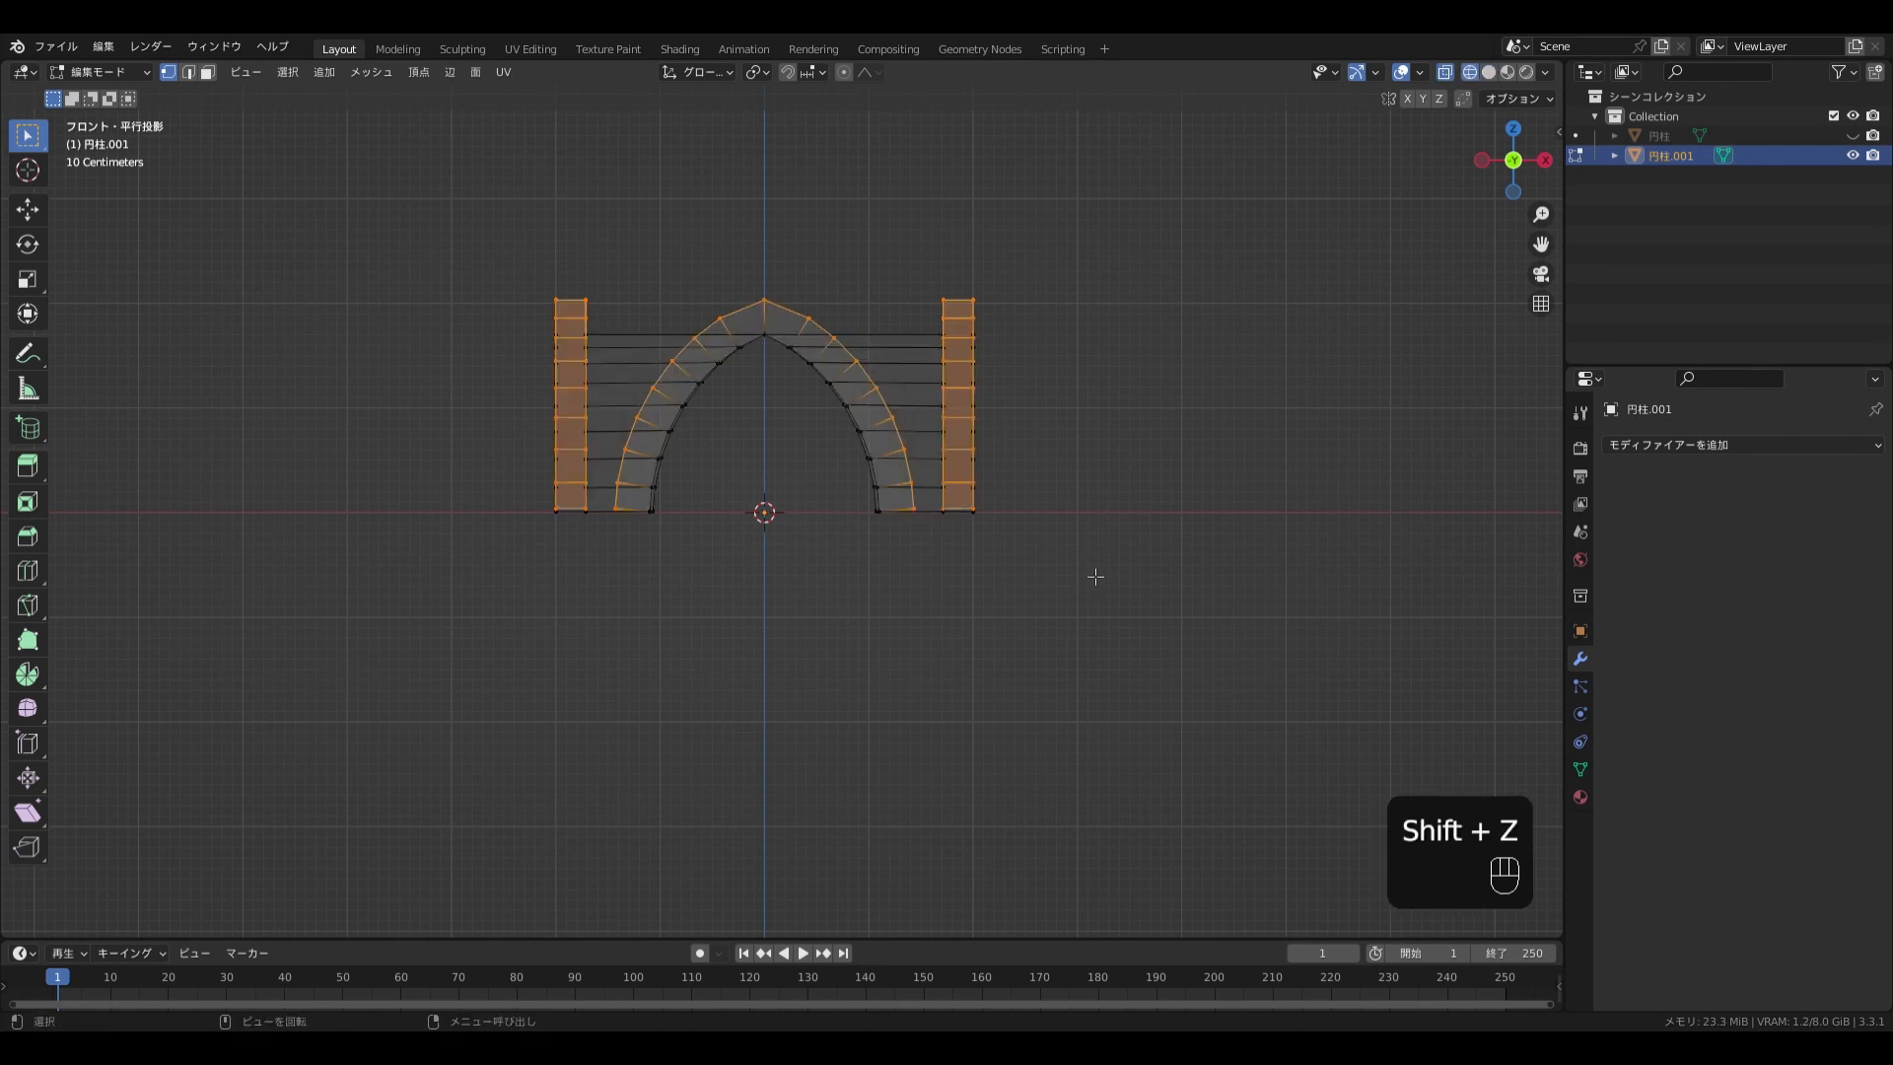
drag(1091, 568, 408, 498)
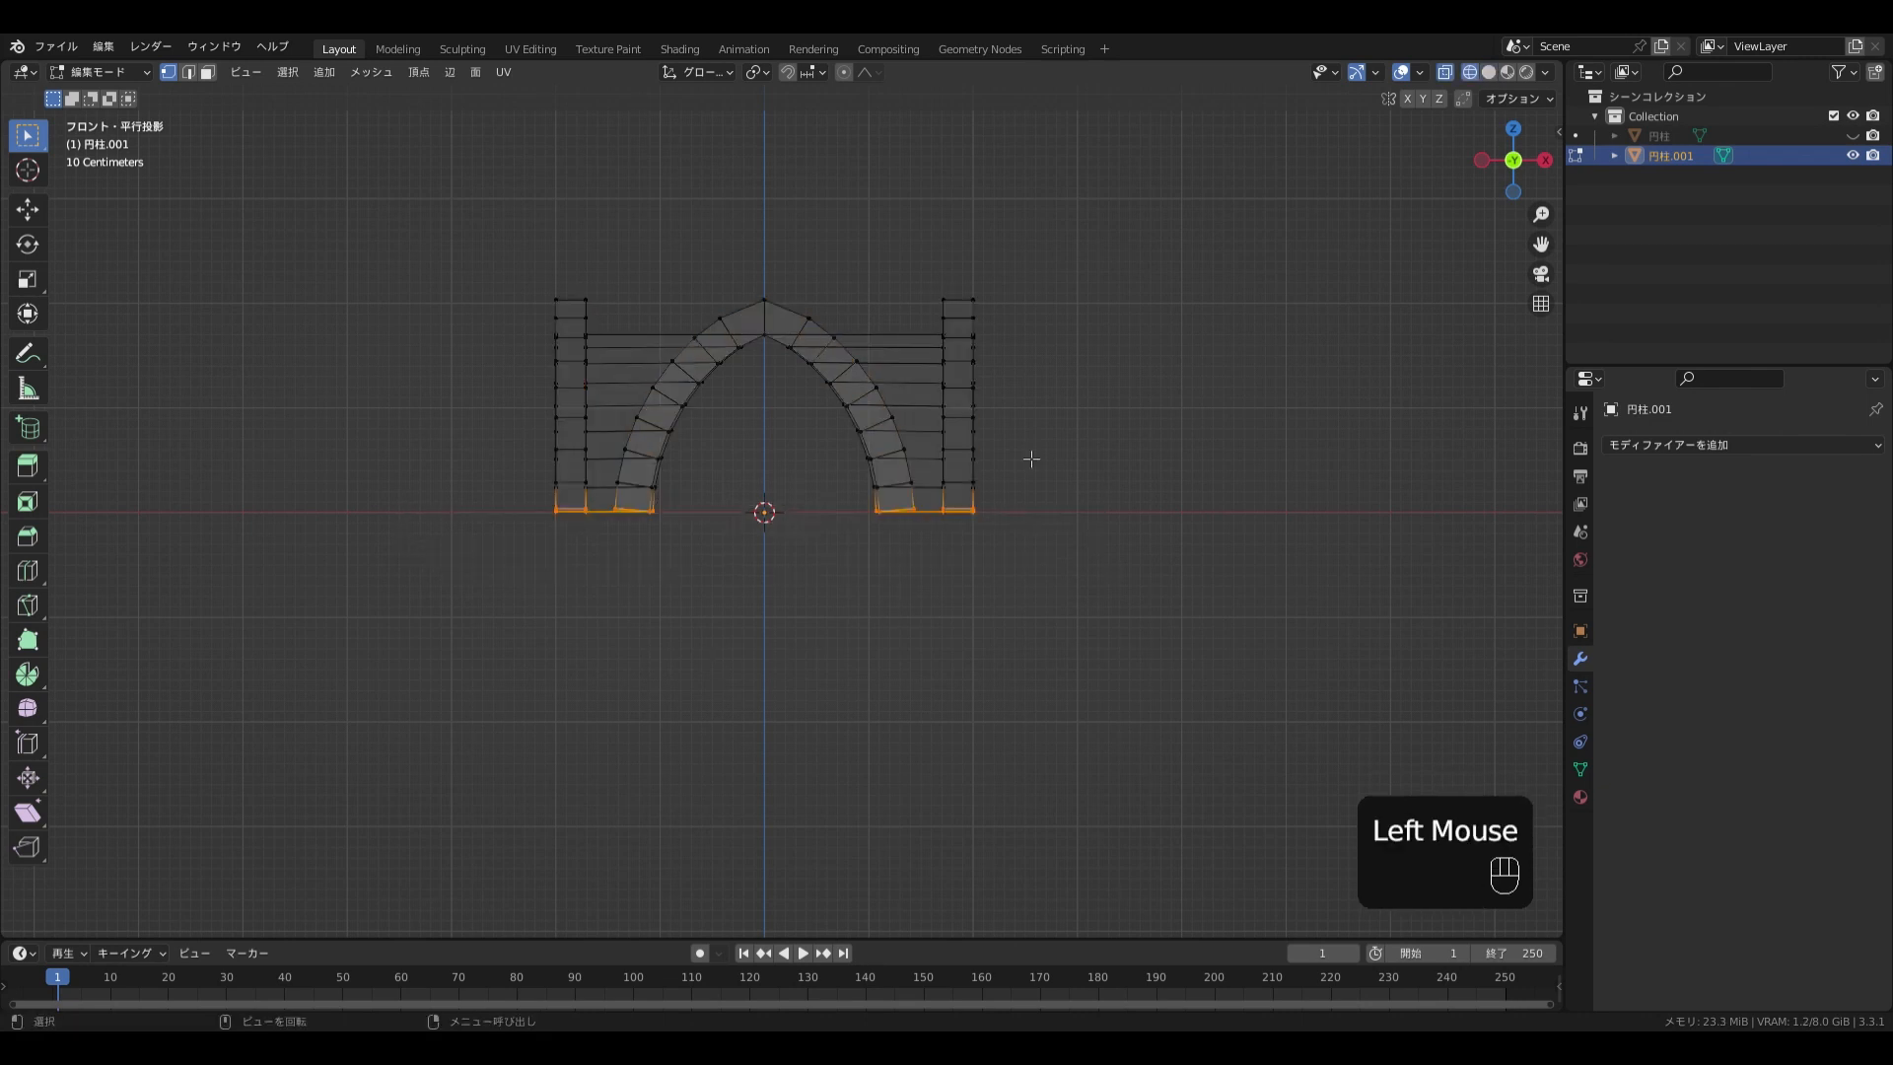
key(s)
key(z)
key(0)
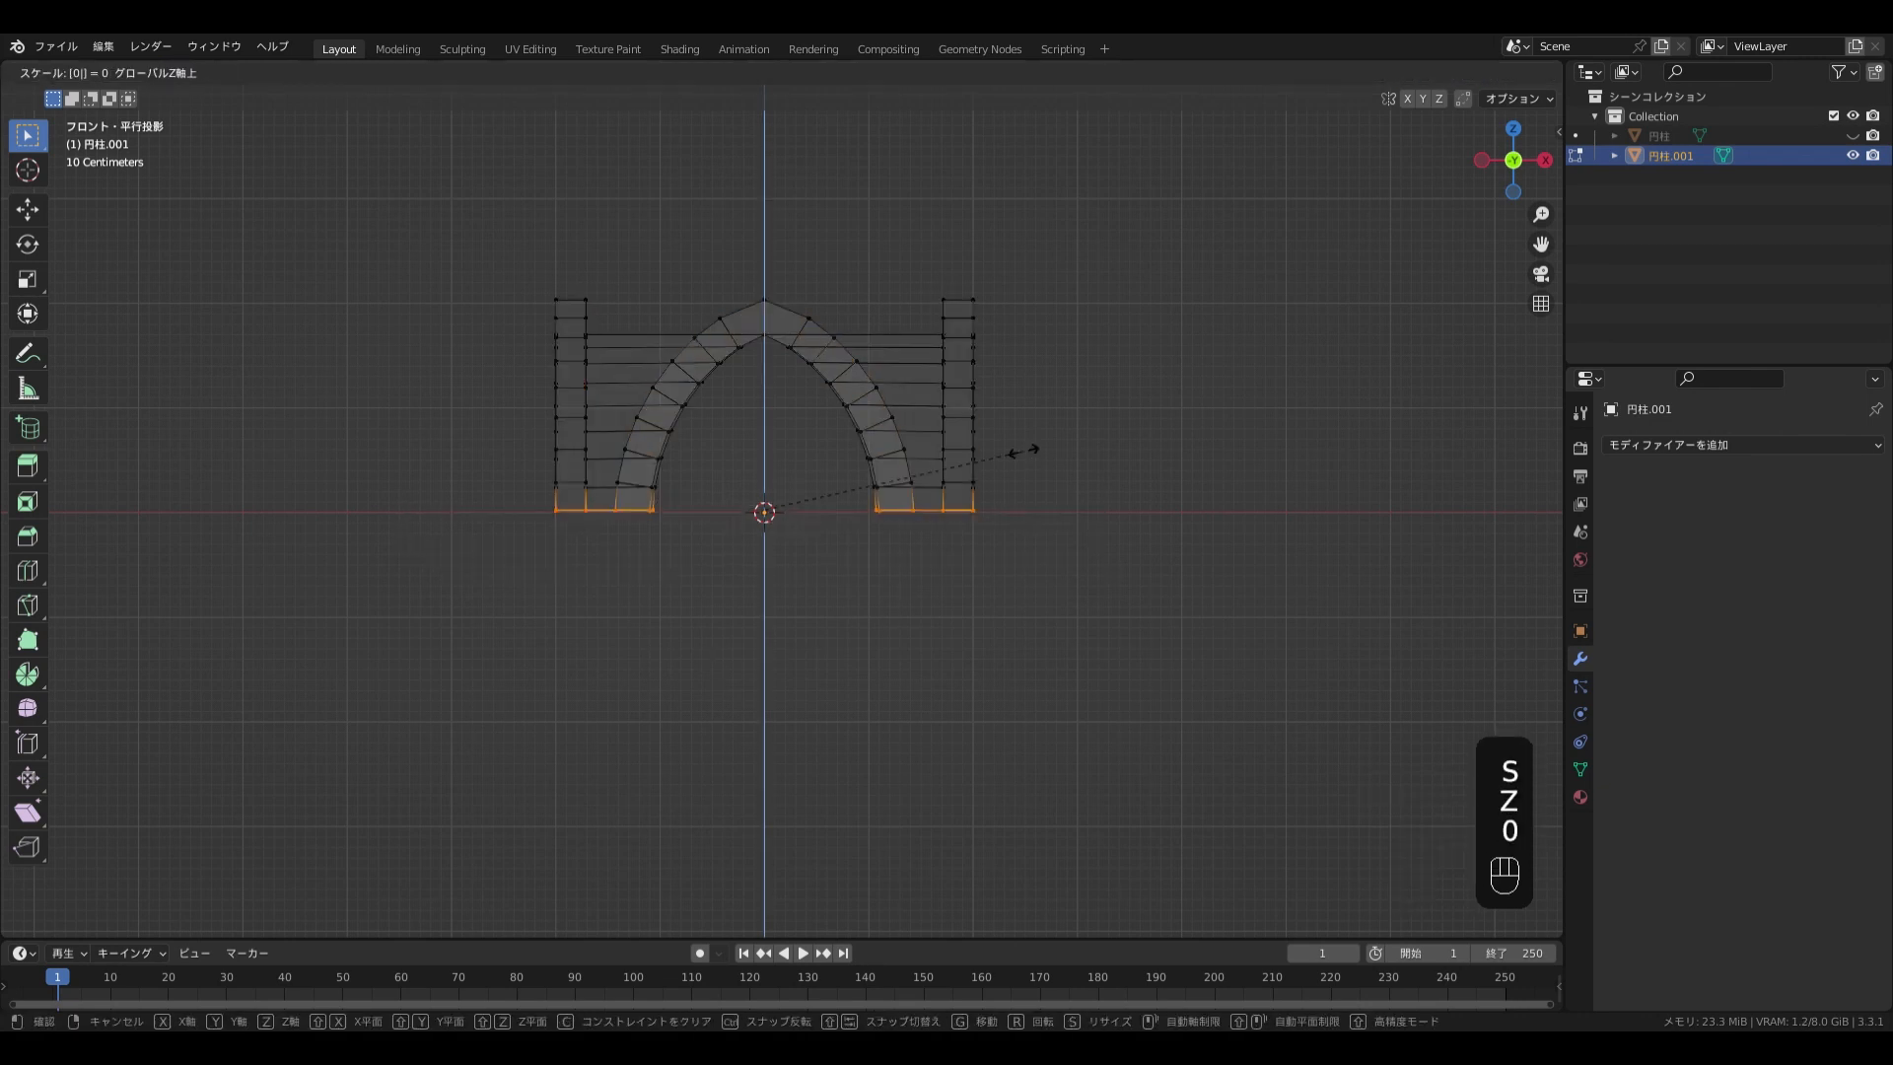
key(Return)
key(Tab)
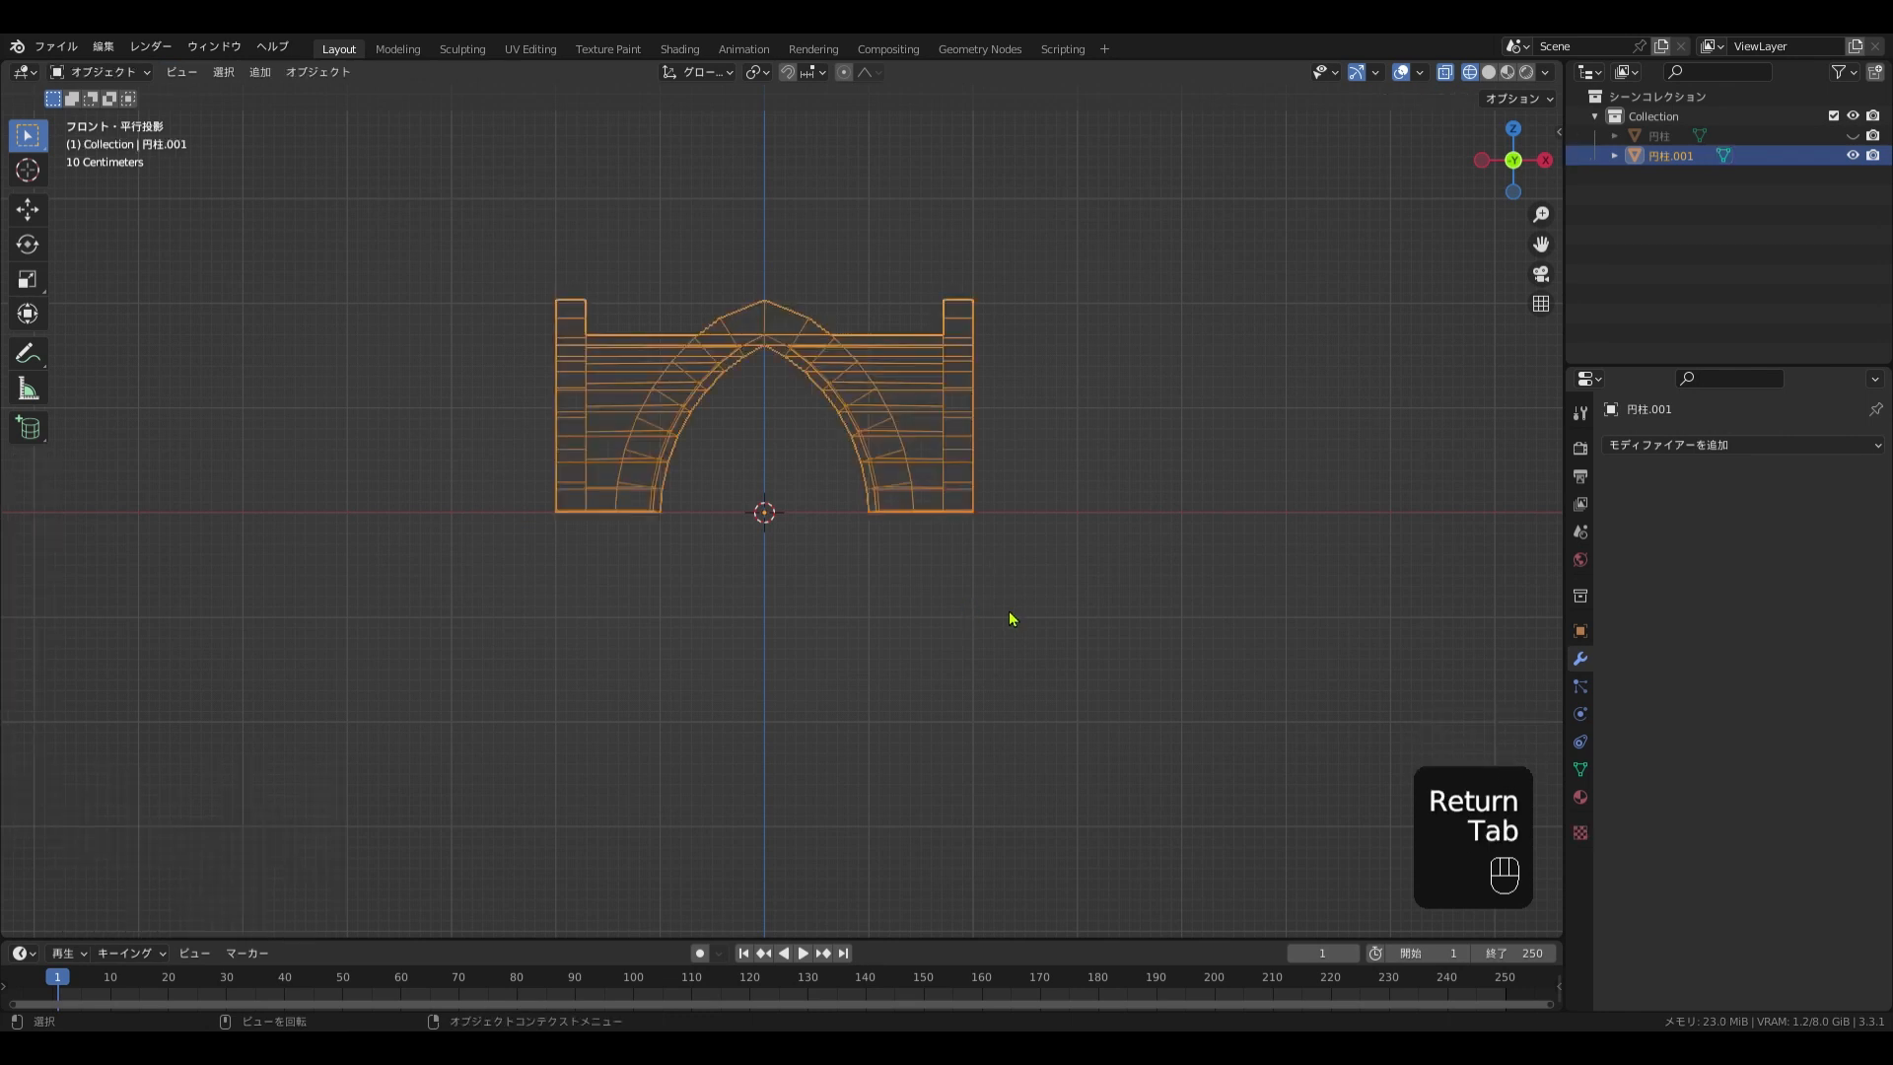
key(shift+z)
Add a cube and move it about 1.59 m in X and -1.44 m in Y into the corner between two arms
middle_drag(1010, 620, 984, 625)
key(shift+a)
mouse_move(984, 615)
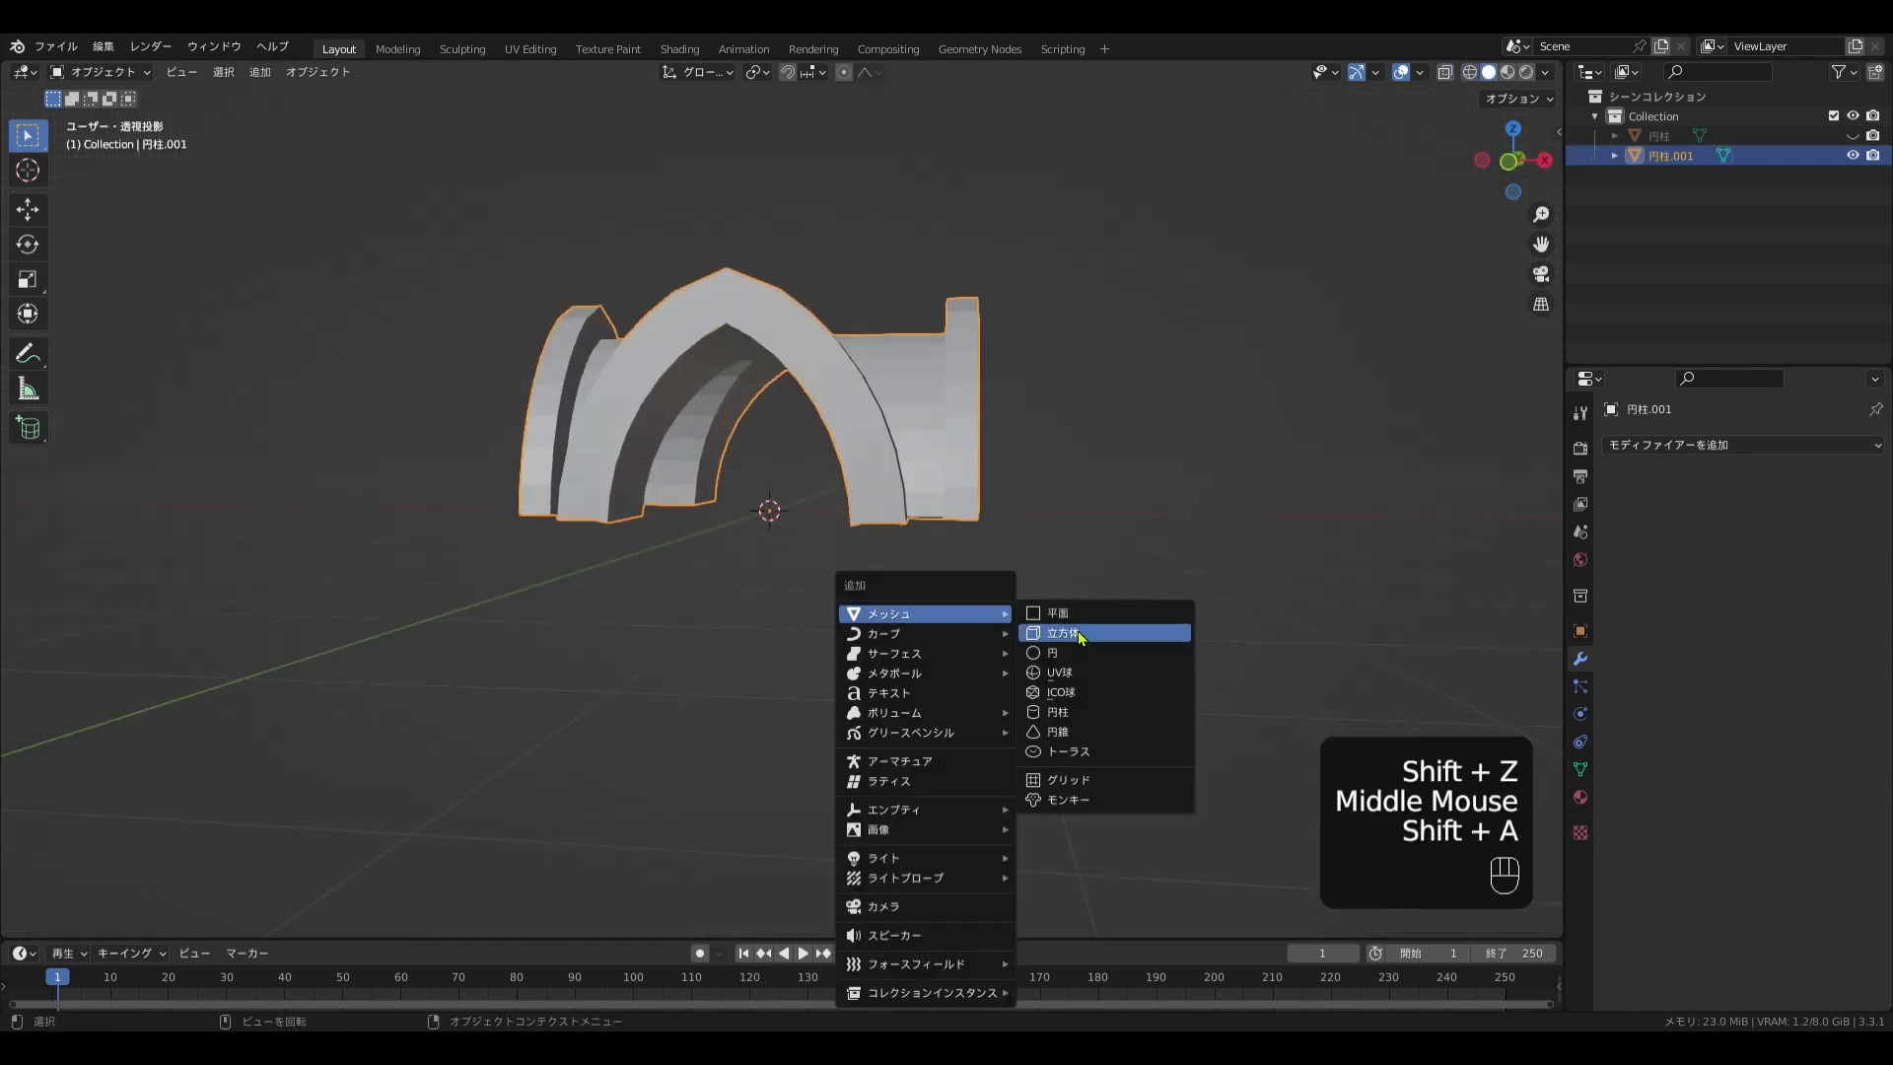
click(1081, 636)
key(KP_7)
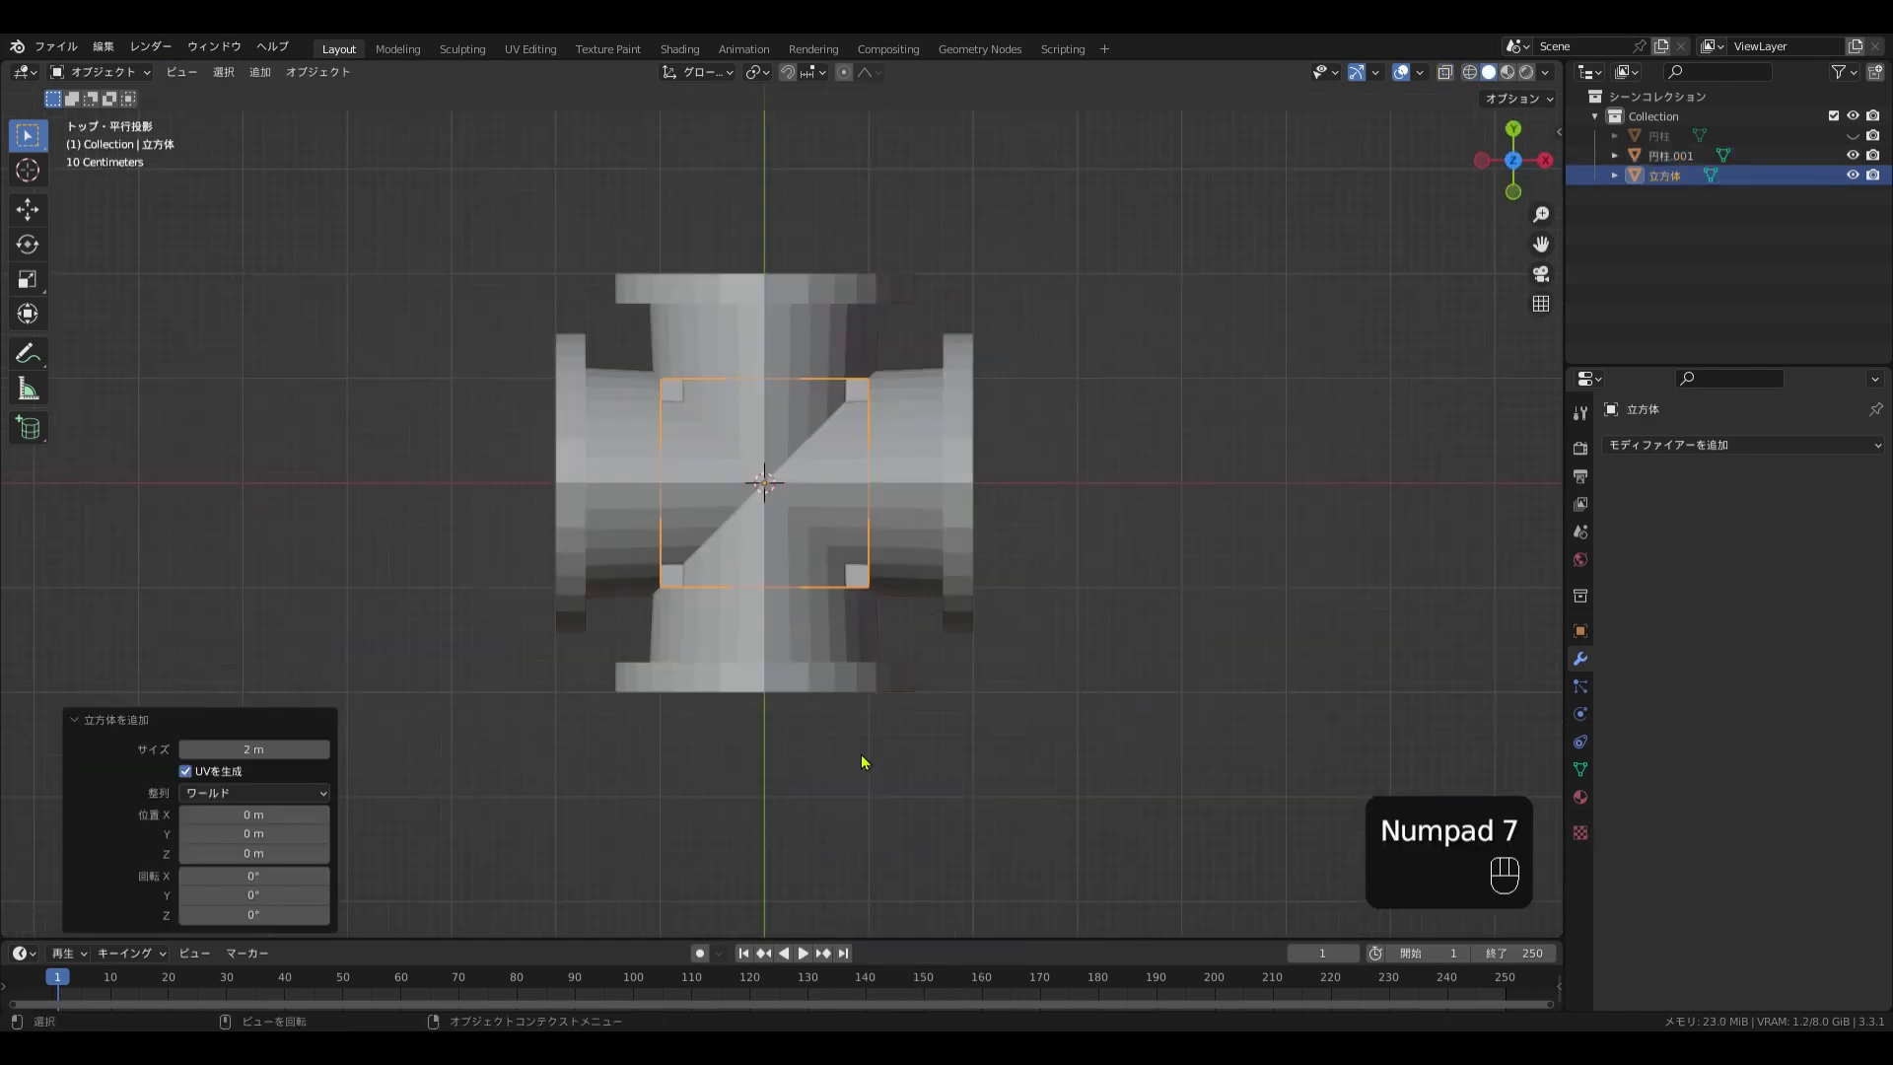
key(g)
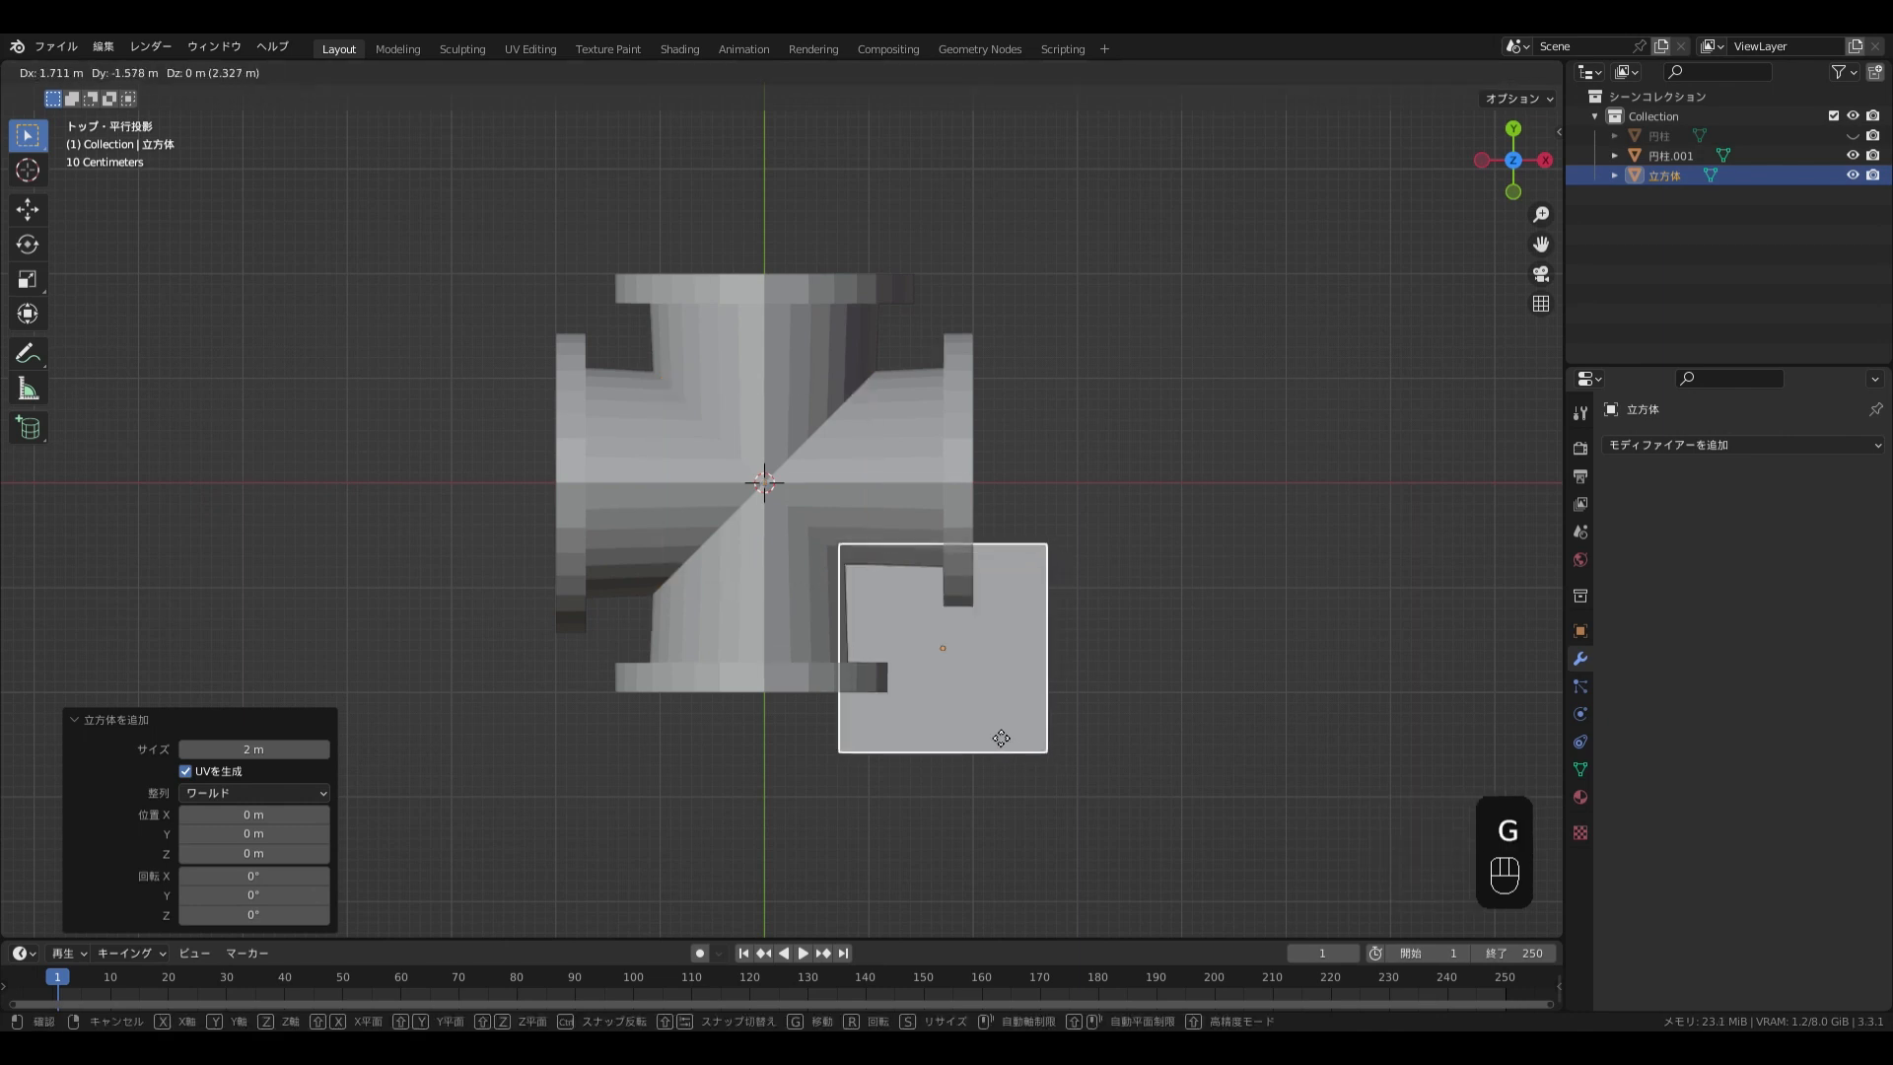
click(992, 730)
Scale the cube to about 0.543 and move it about -0.09 m in X and -0.08 m in Y around the arch feet
key(q)
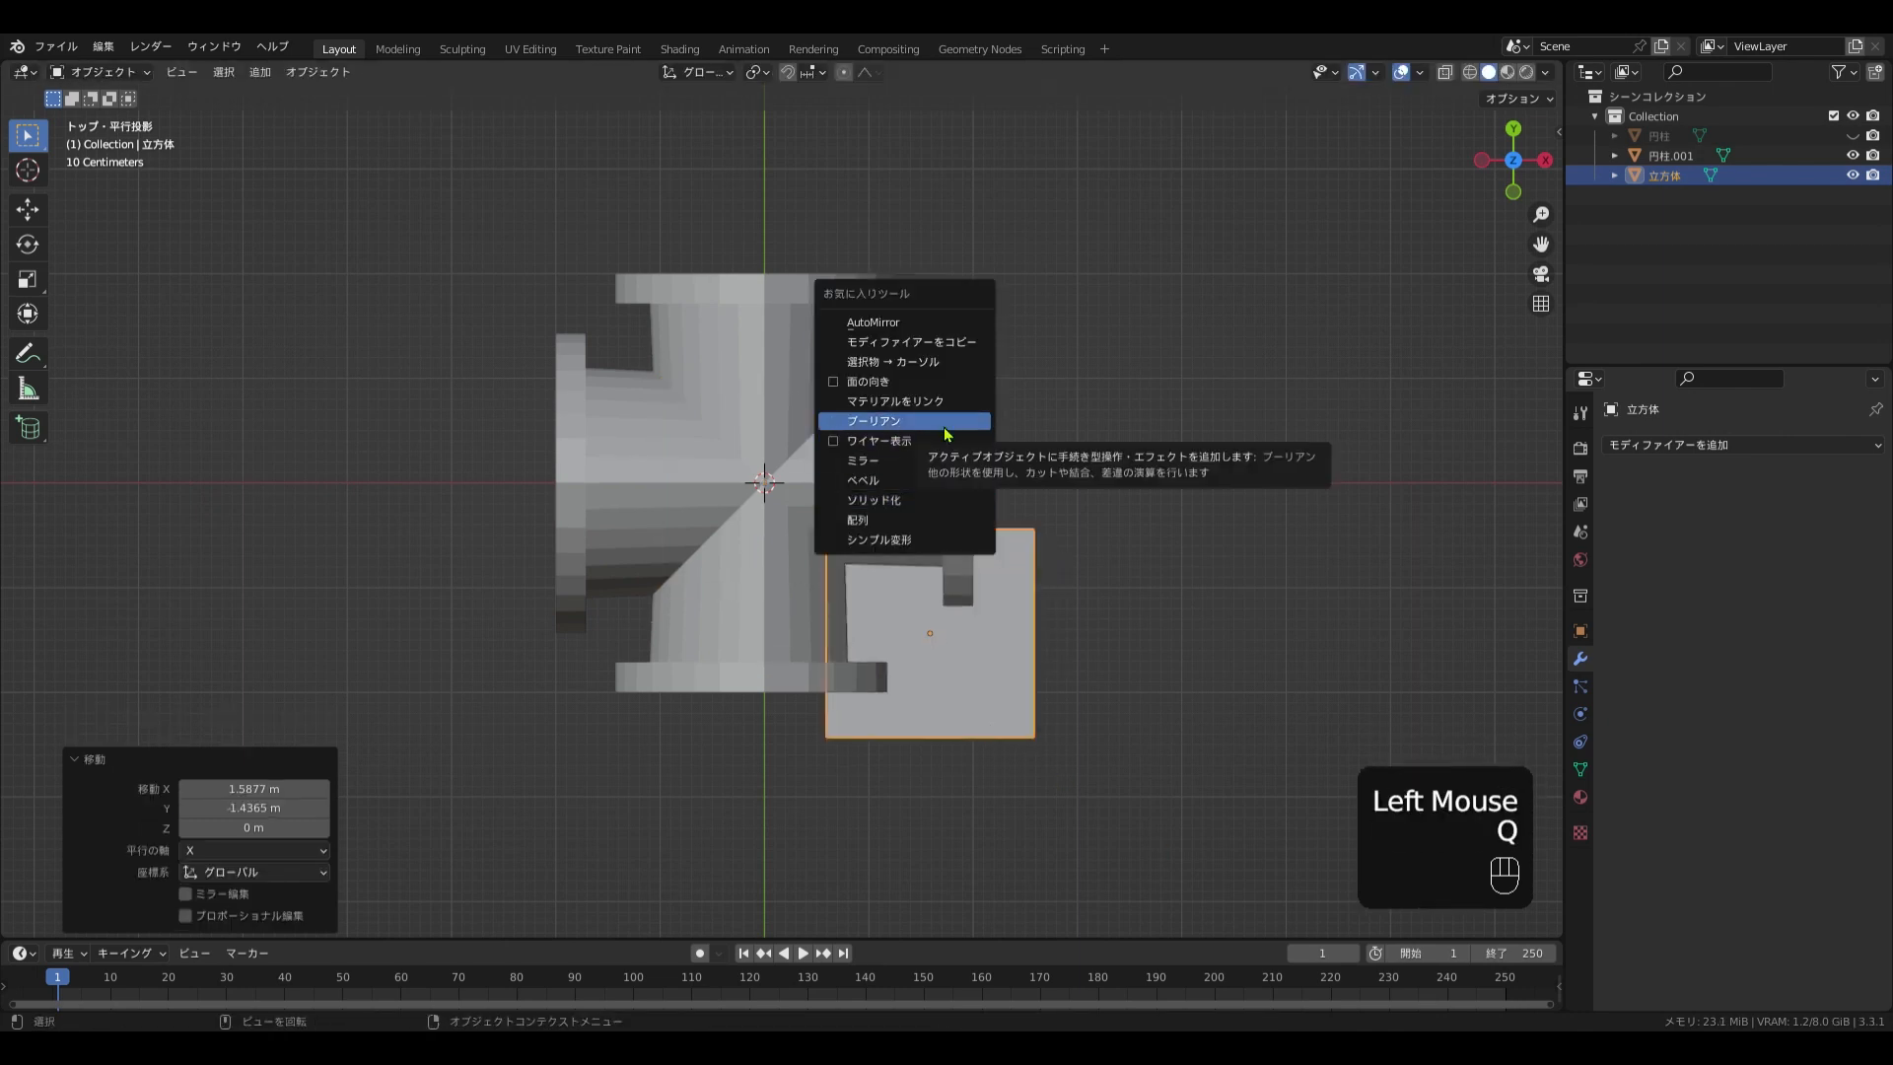
key(s)
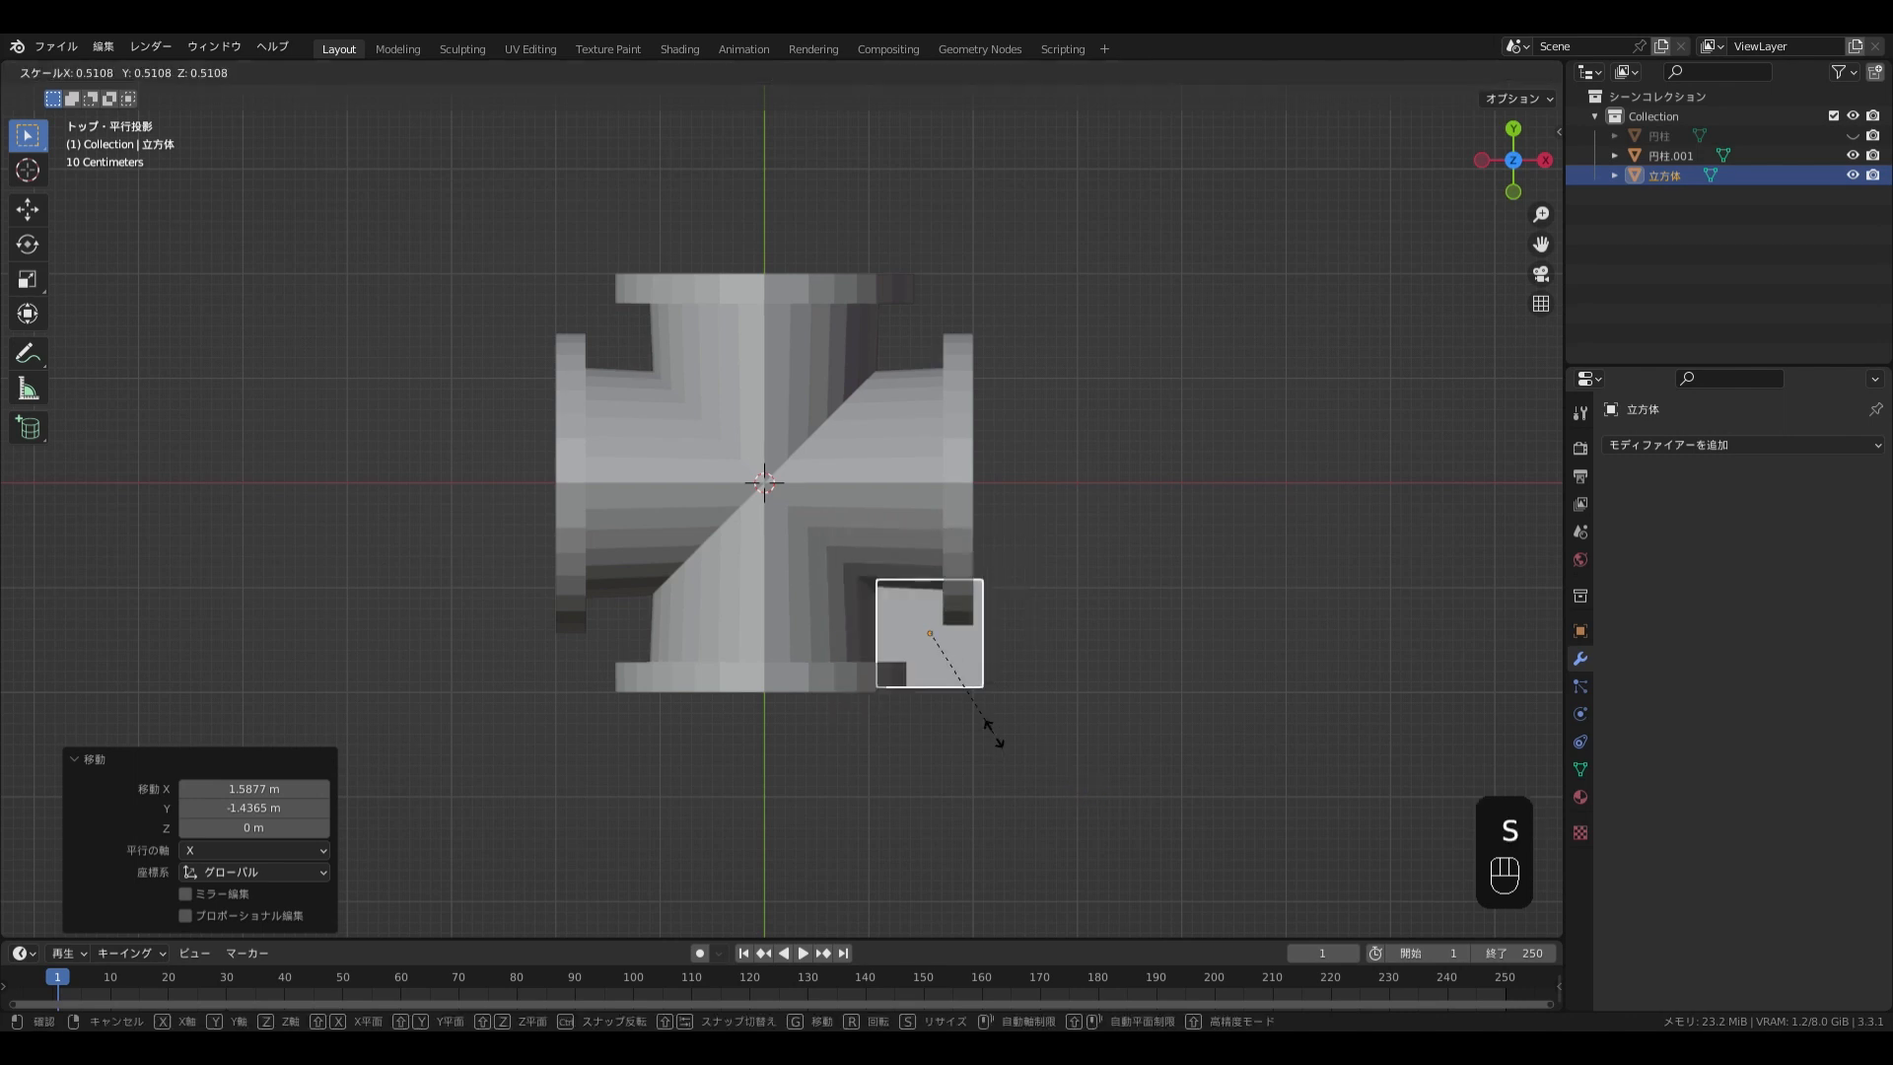
click(1001, 738)
key(g)
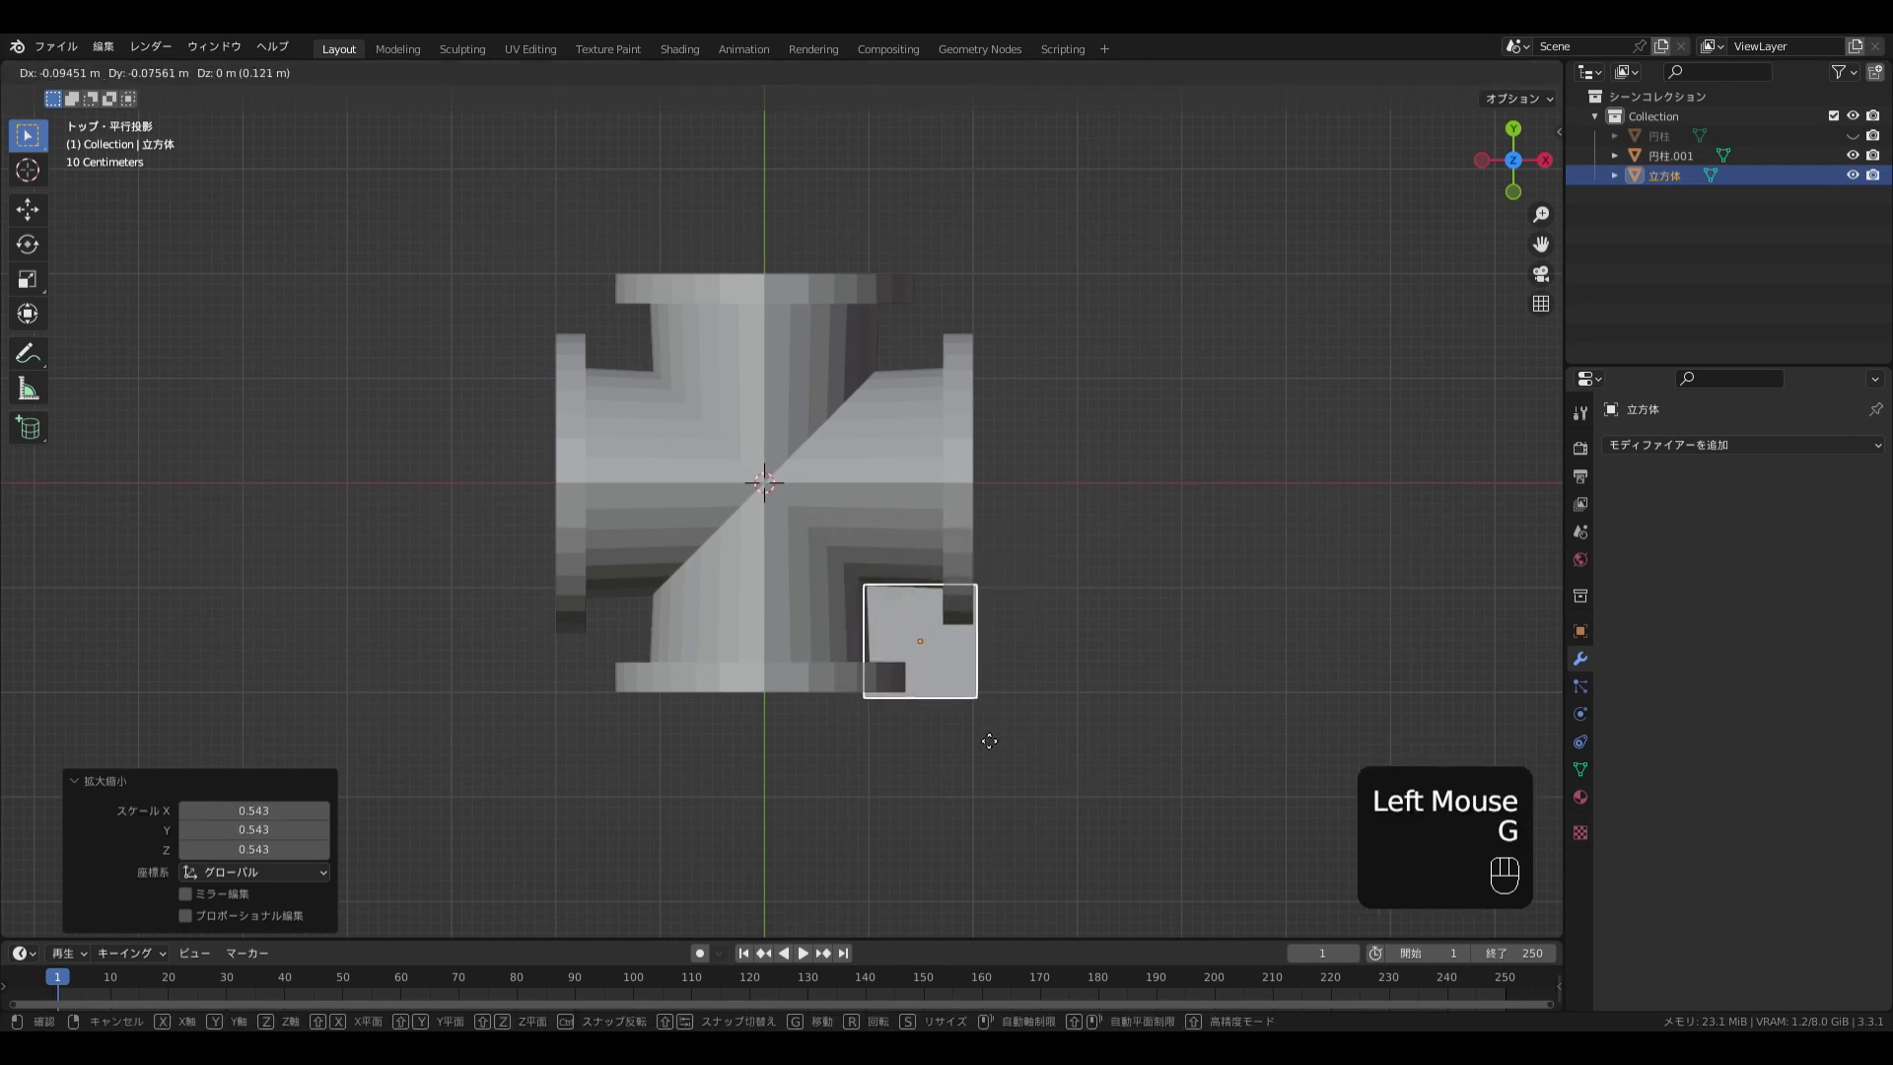
click(988, 740)
Scale the corner cube to about 0.41 in Z and lower it about 0.16 m in Z beneath the arch feet
middle_drag(1005, 773, 1031, 680)
key(s)
right_click(1001, 572)
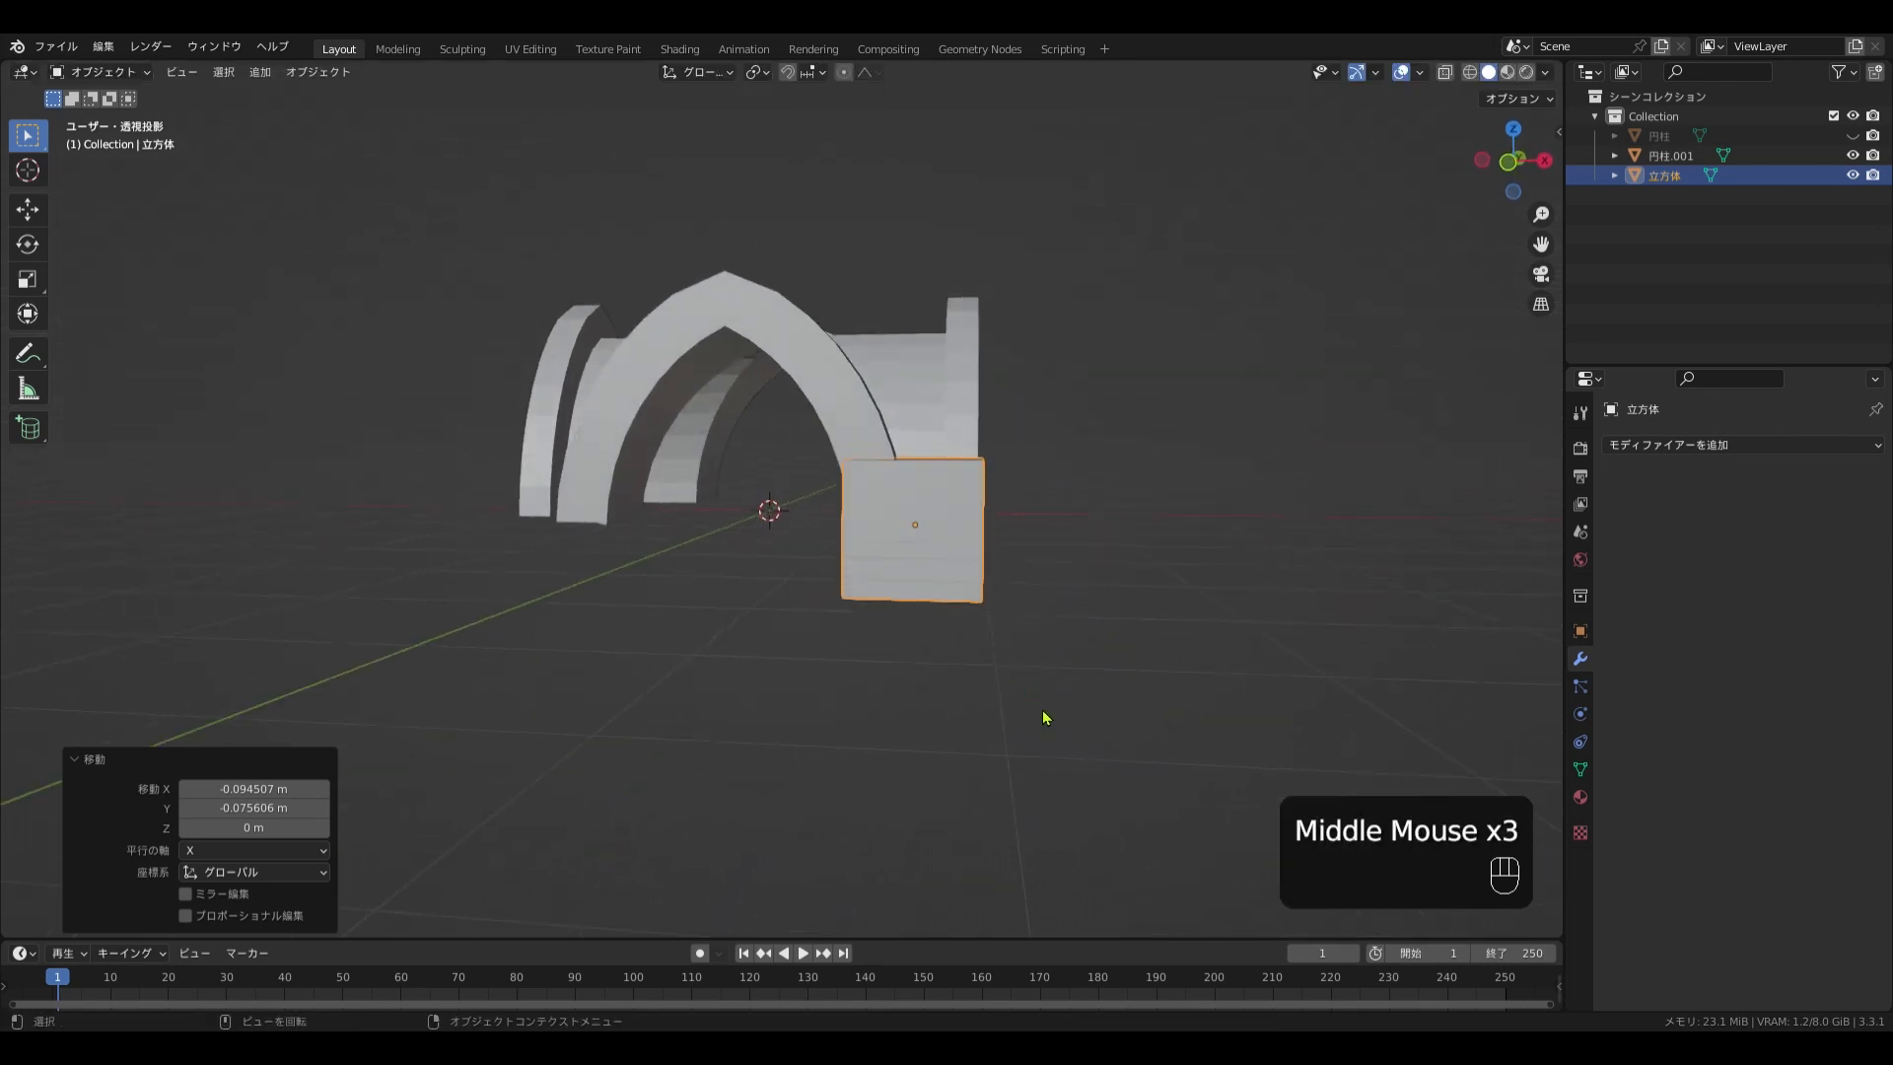
key(s)
key(z)
click(937, 593)
key(g)
key(z)
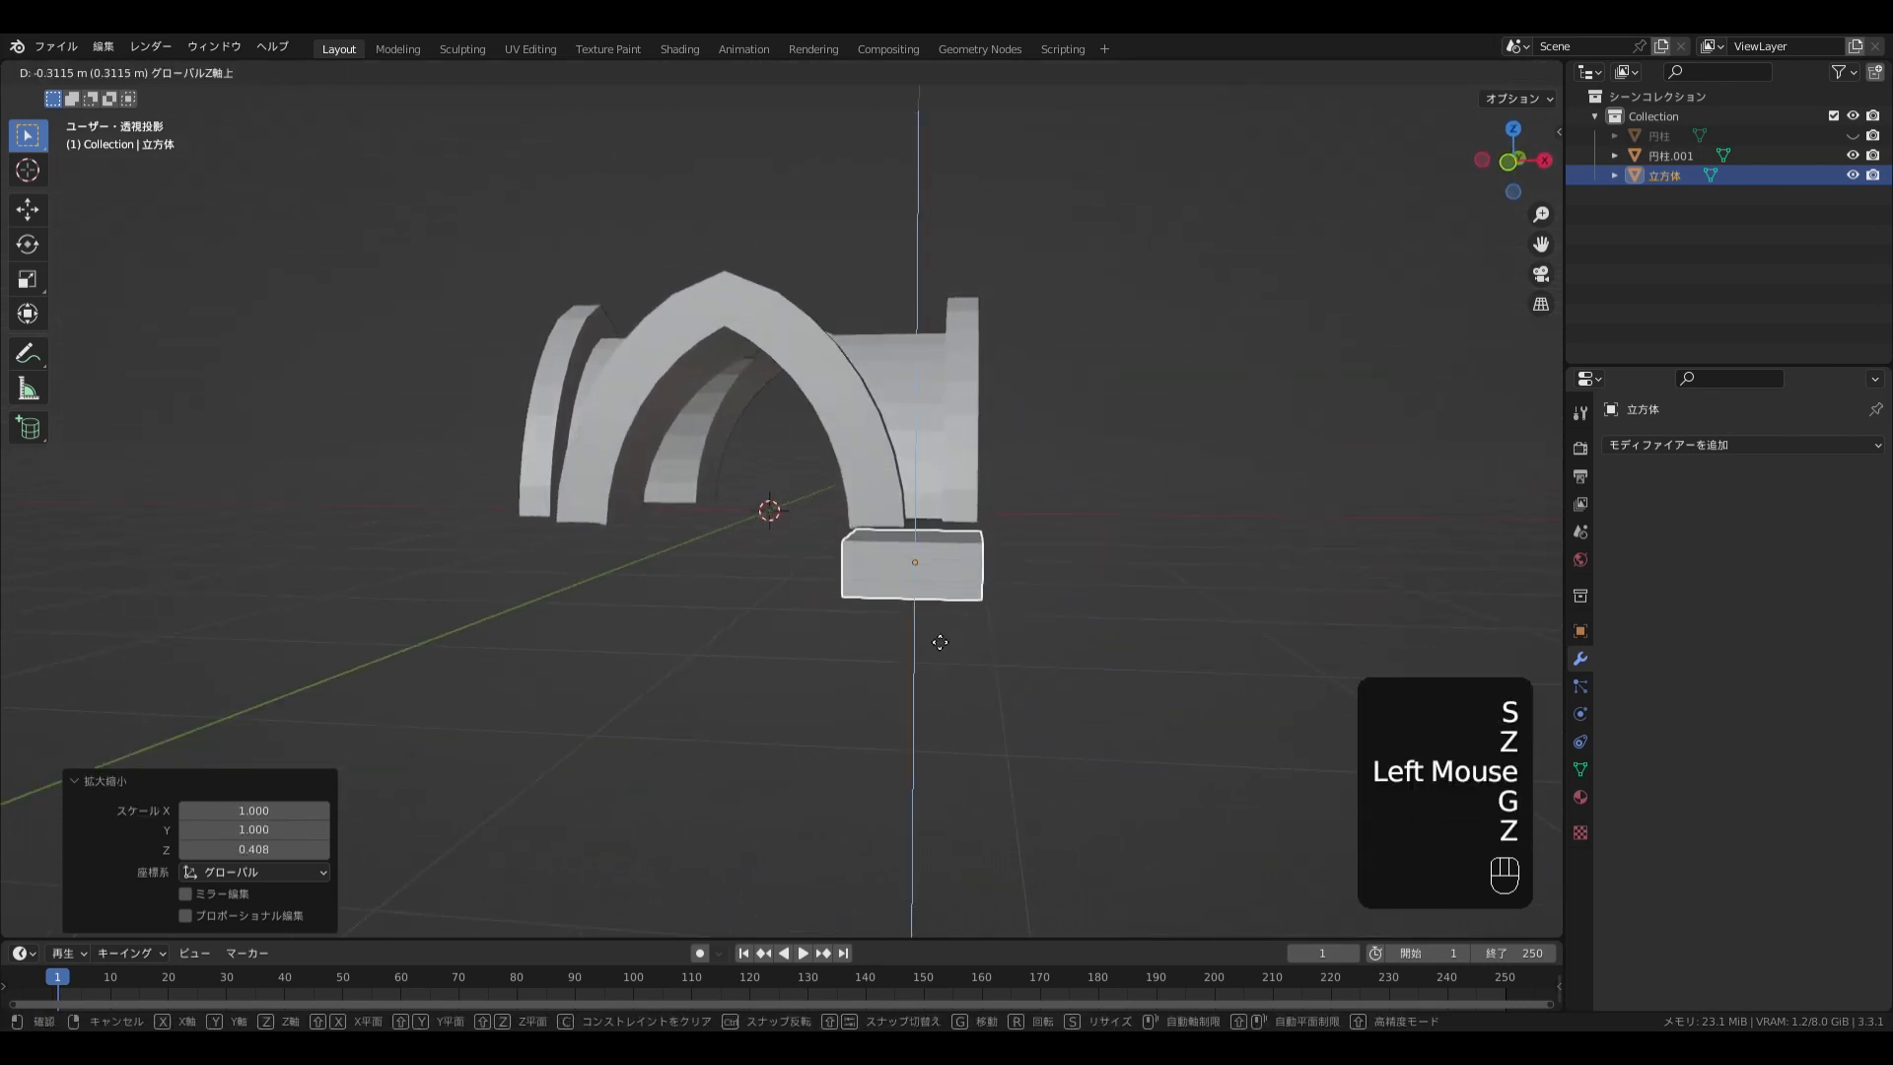
click(938, 631)
Widen the corner block by a factor of about 1.07 in X and Y only, keeping its height
middle_drag(937, 625, 923, 633)
key(s)
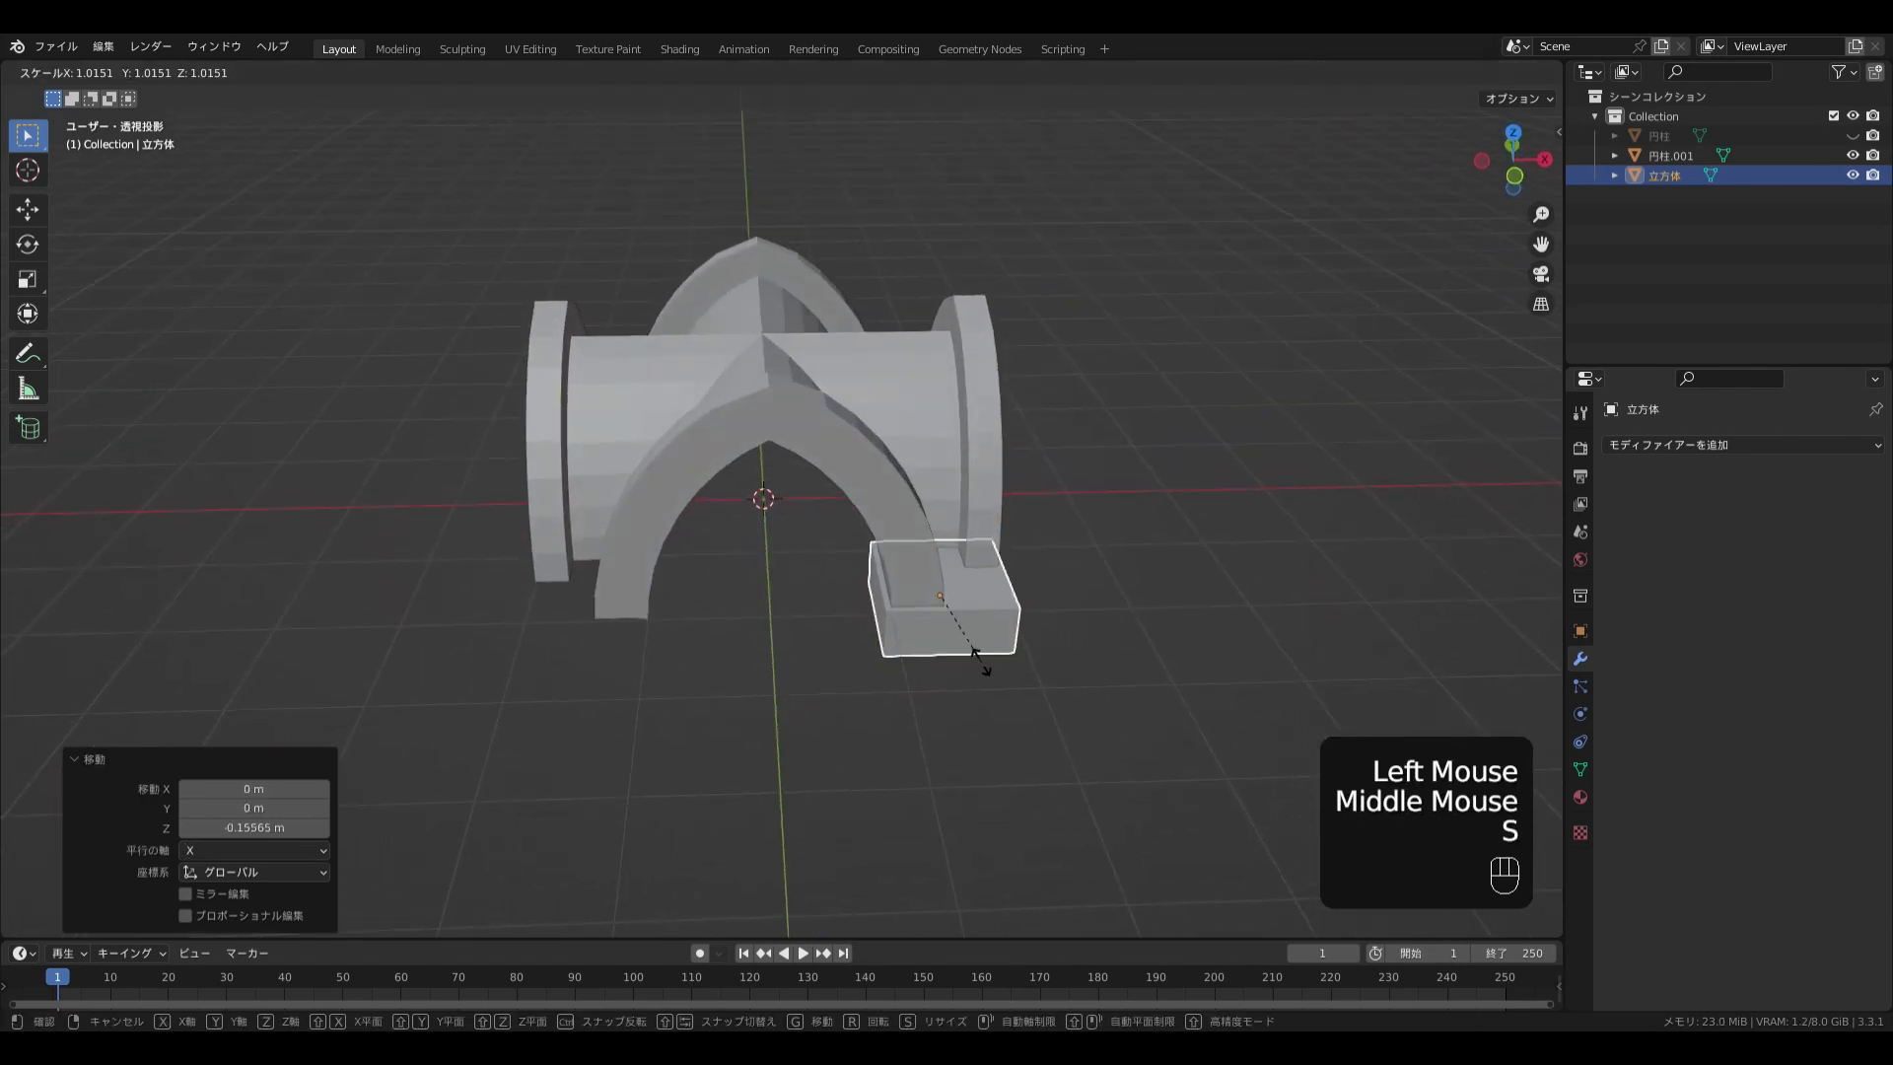
key(shift+z)
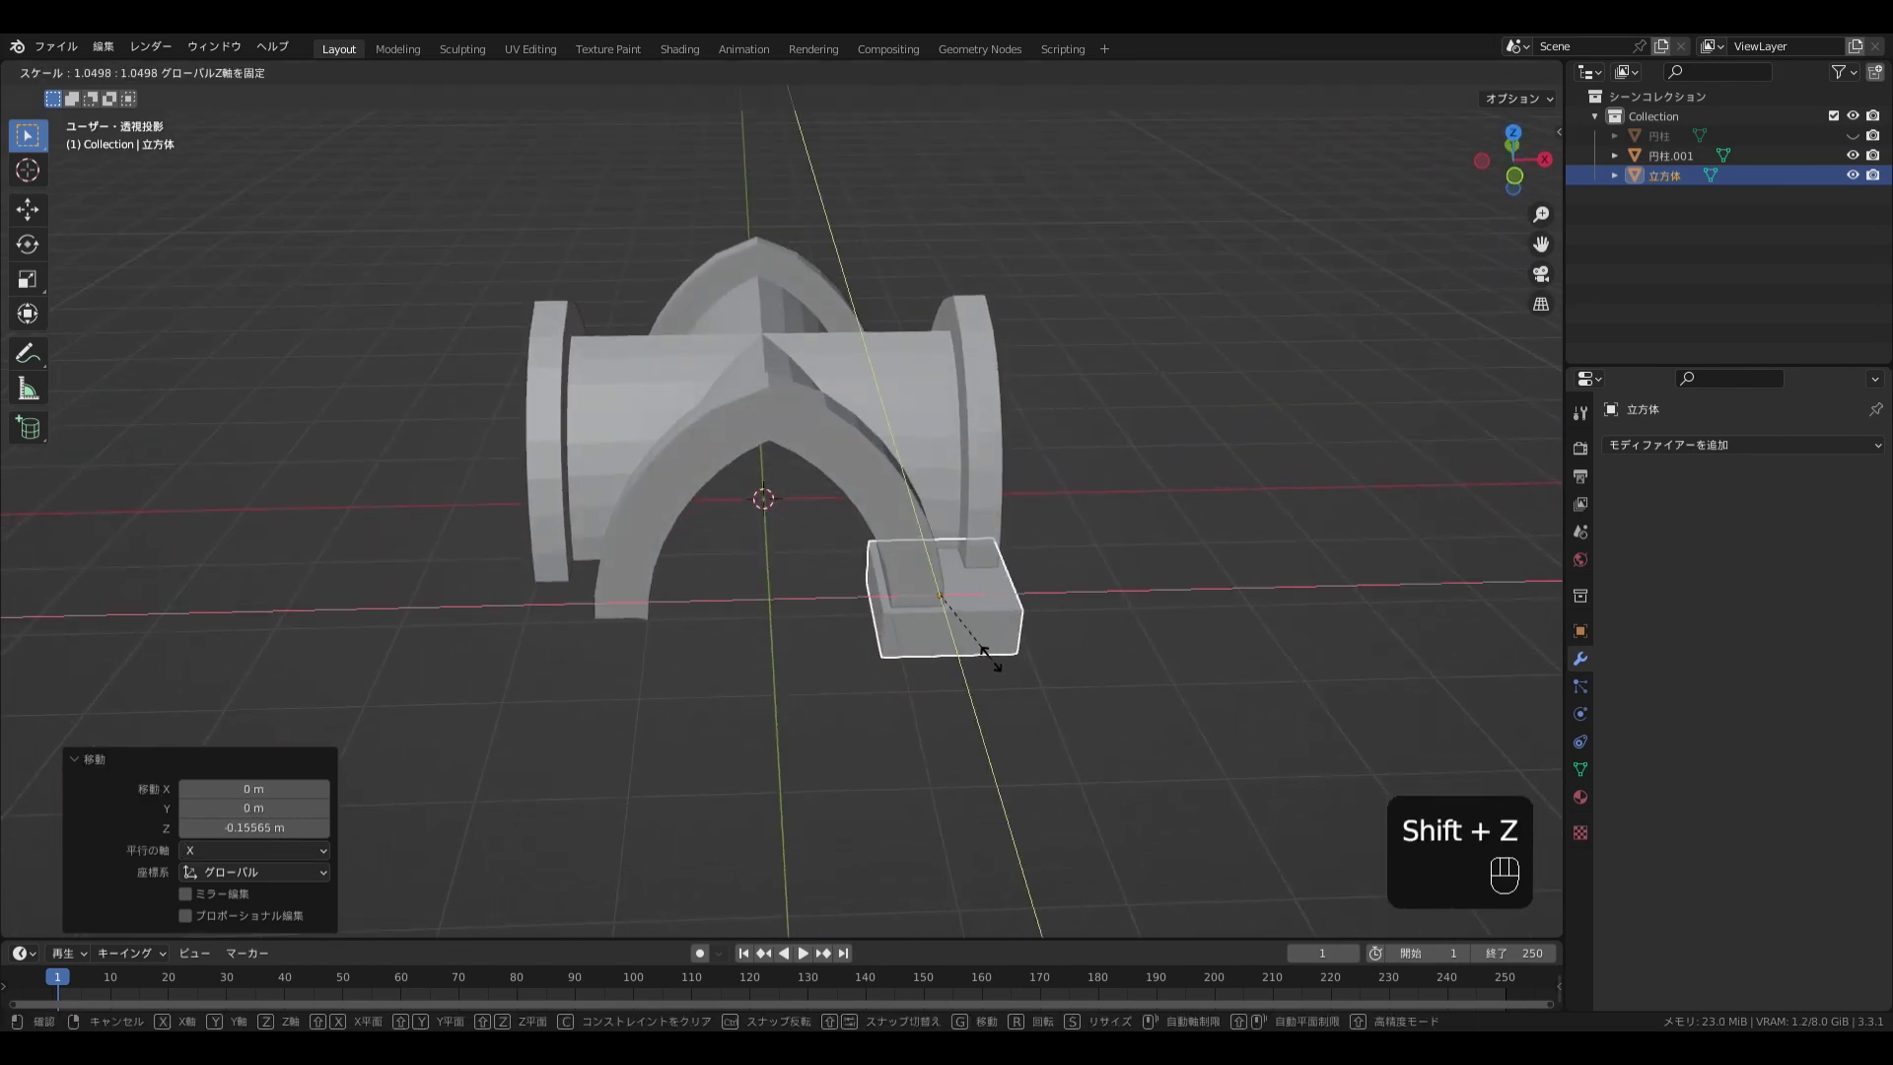
click(984, 653)
middle_drag(984, 652, 976, 567)
key(KP_7)
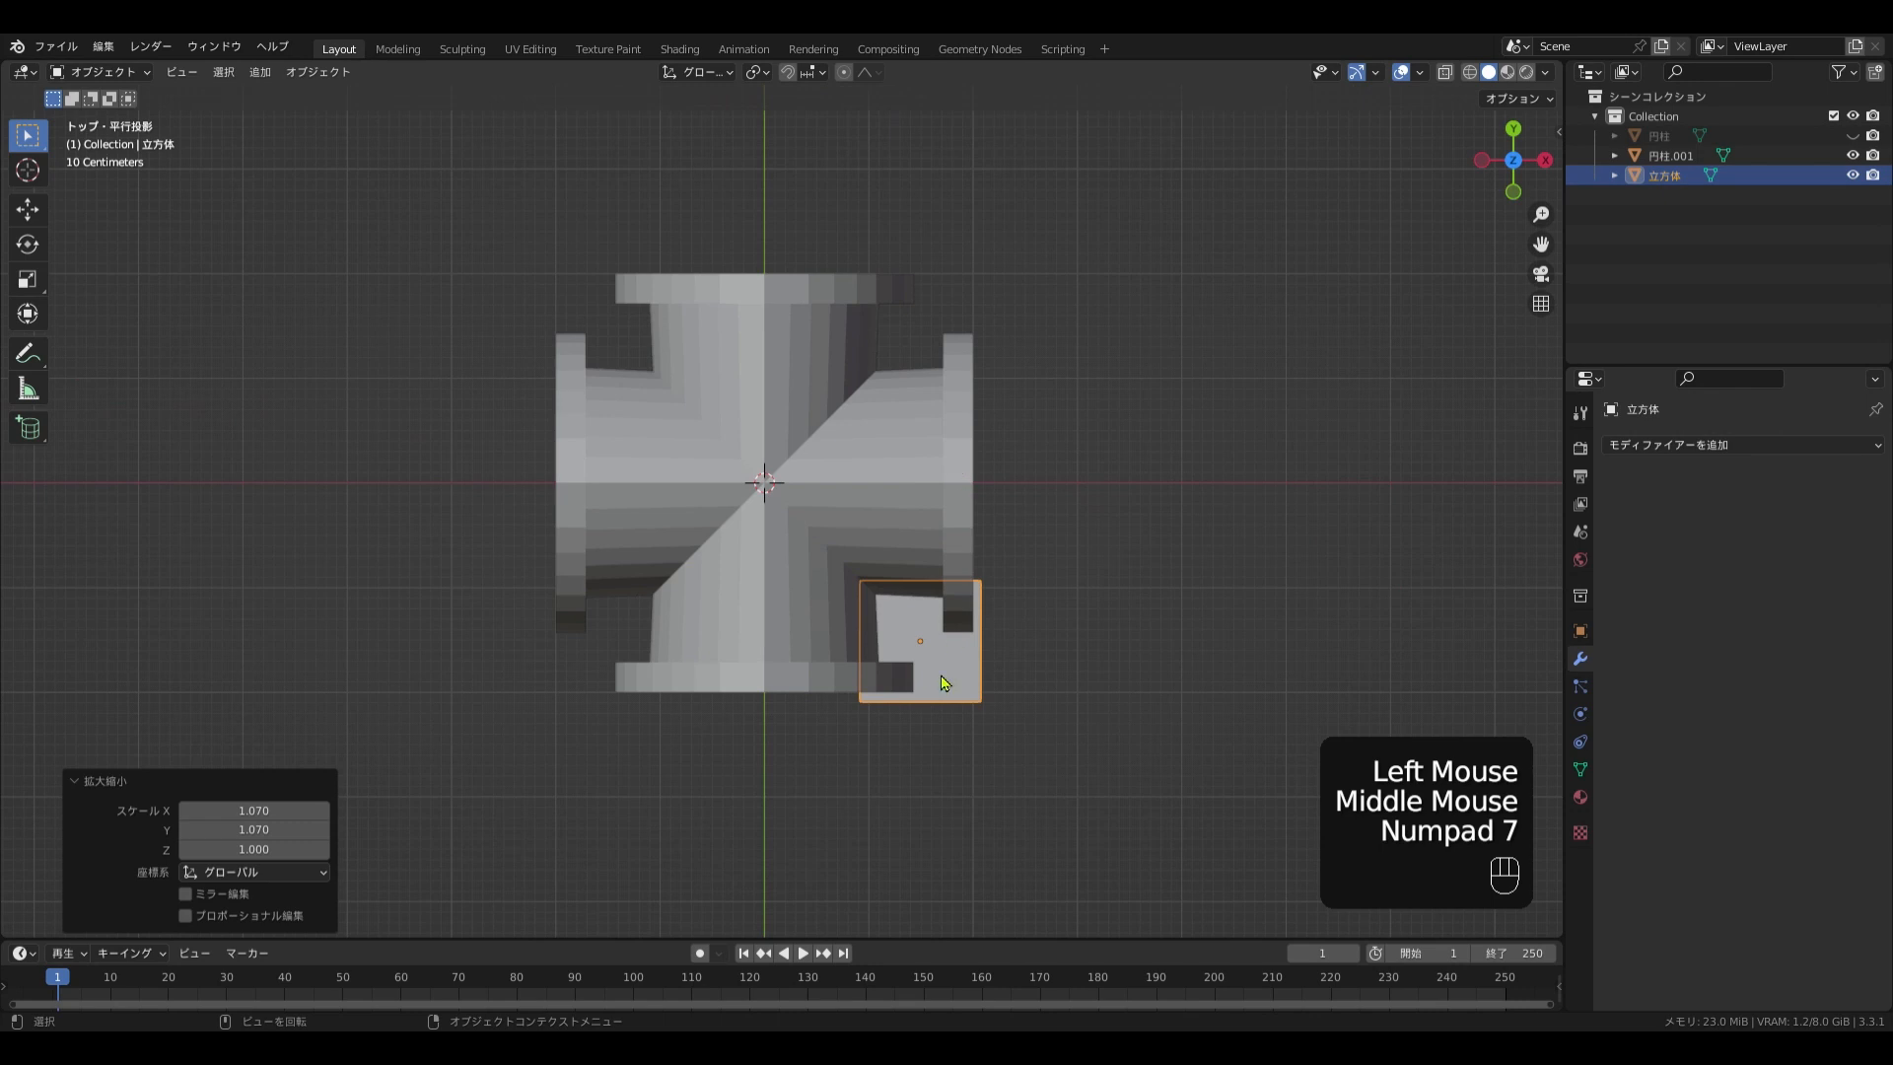
Add a Mirror modifier to the corner block, mirroring it in X and Y around the vault object 円柱.001
middle_drag(946, 683, 946, 631)
shift+middle_drag(946, 631, 938, 600)
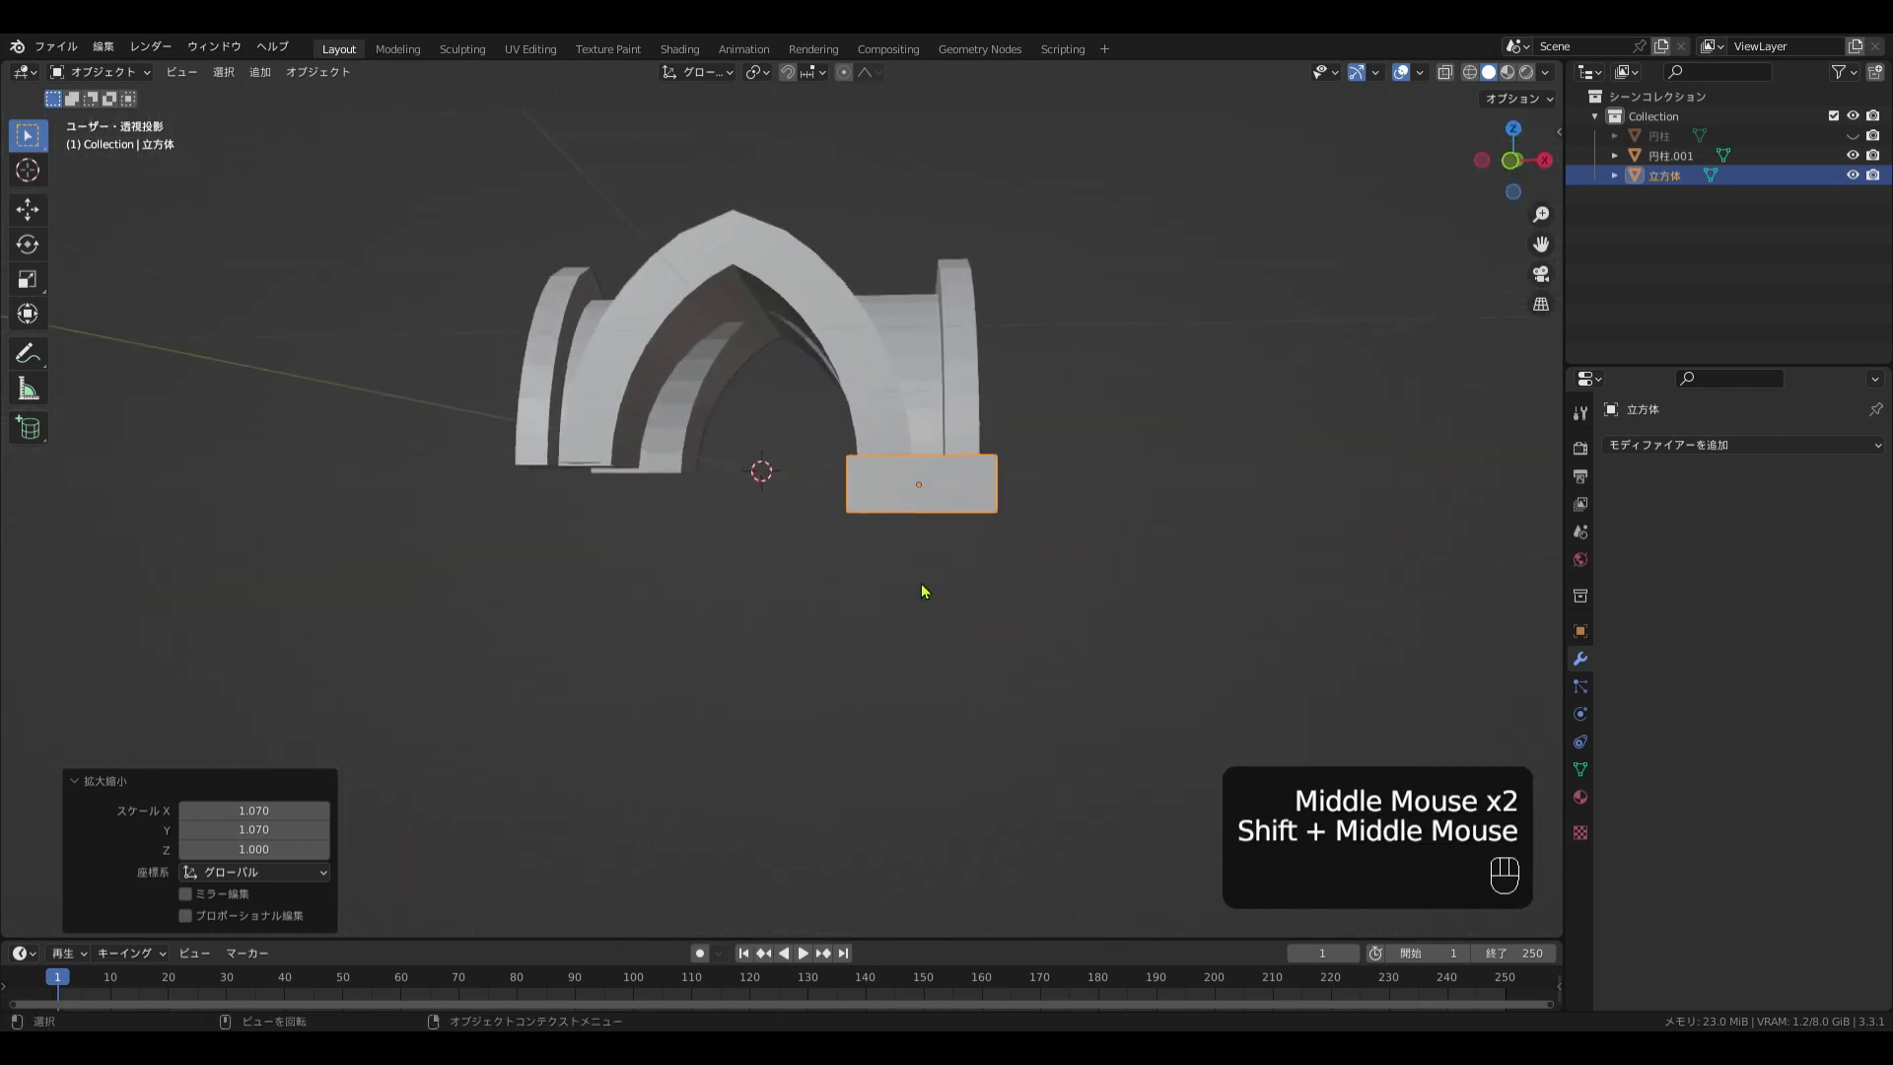
key(q)
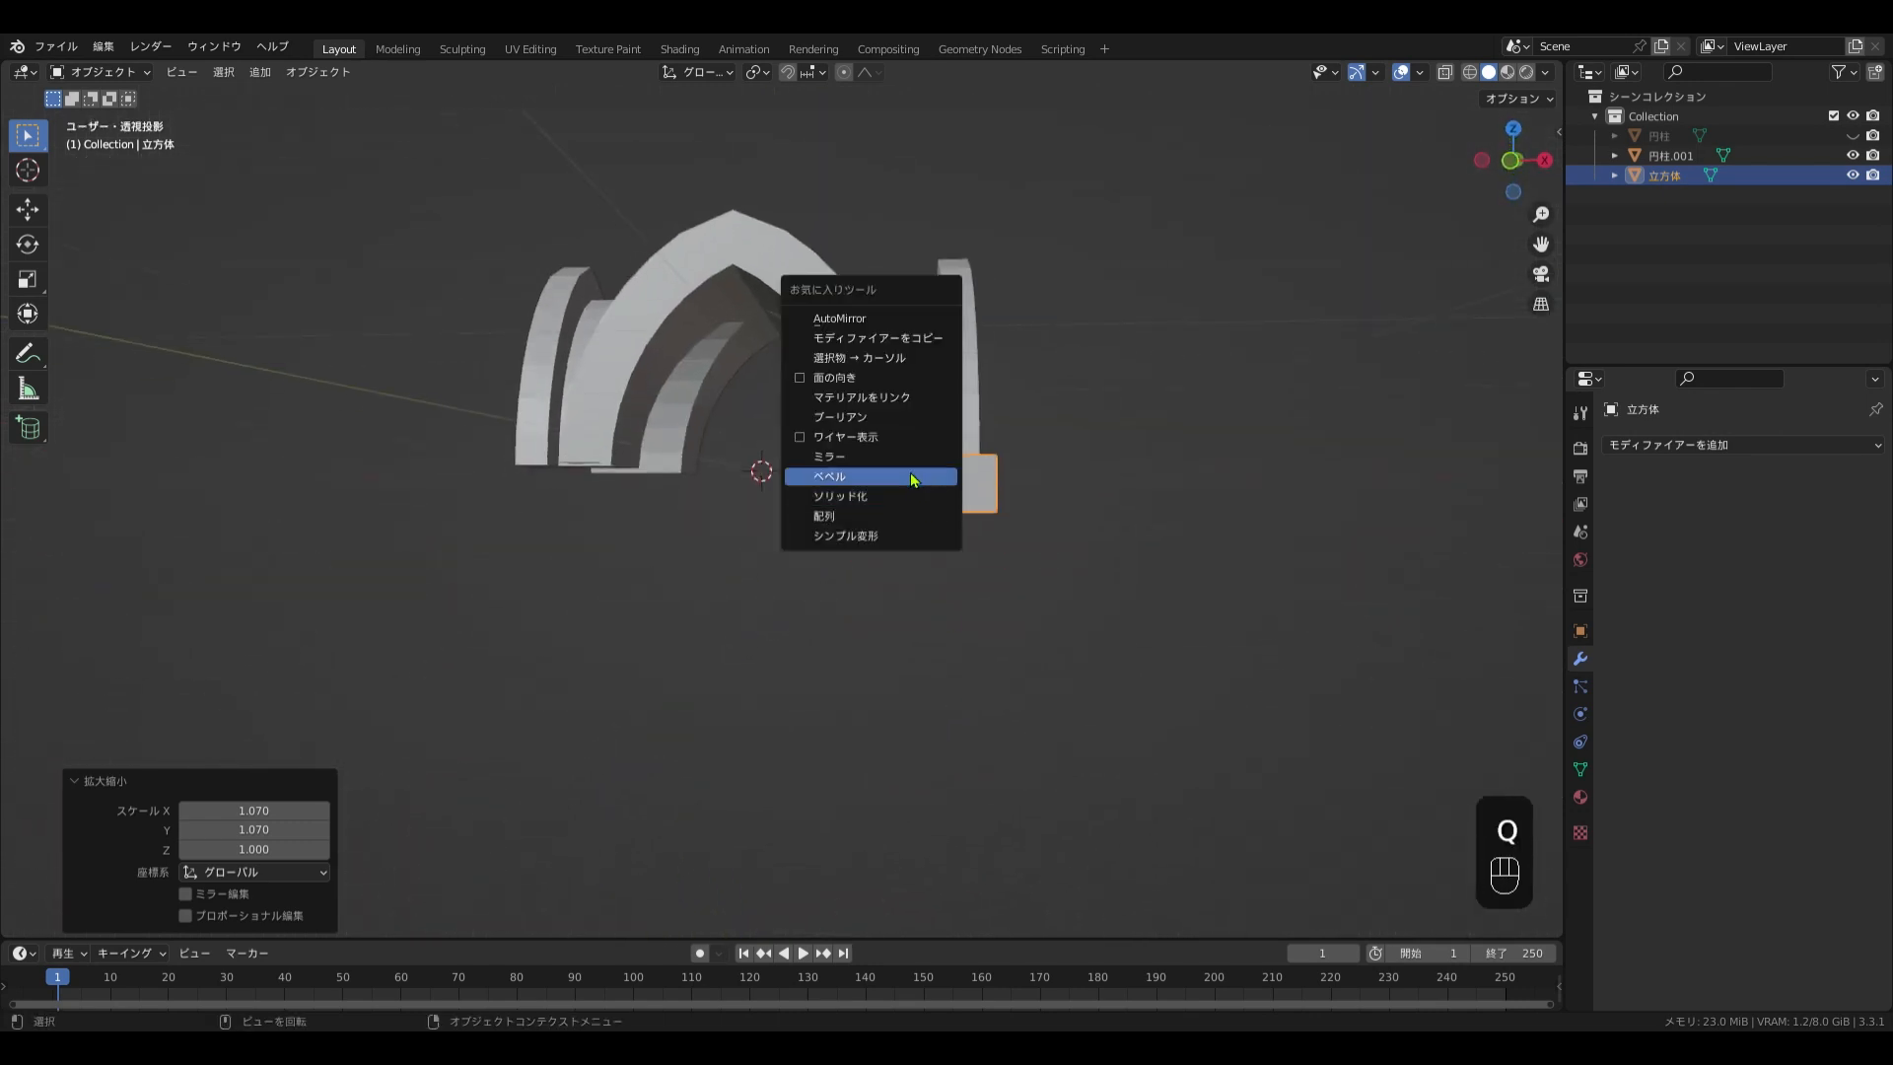
click(907, 477)
click(1846, 625)
click(750, 257)
click(1785, 551)
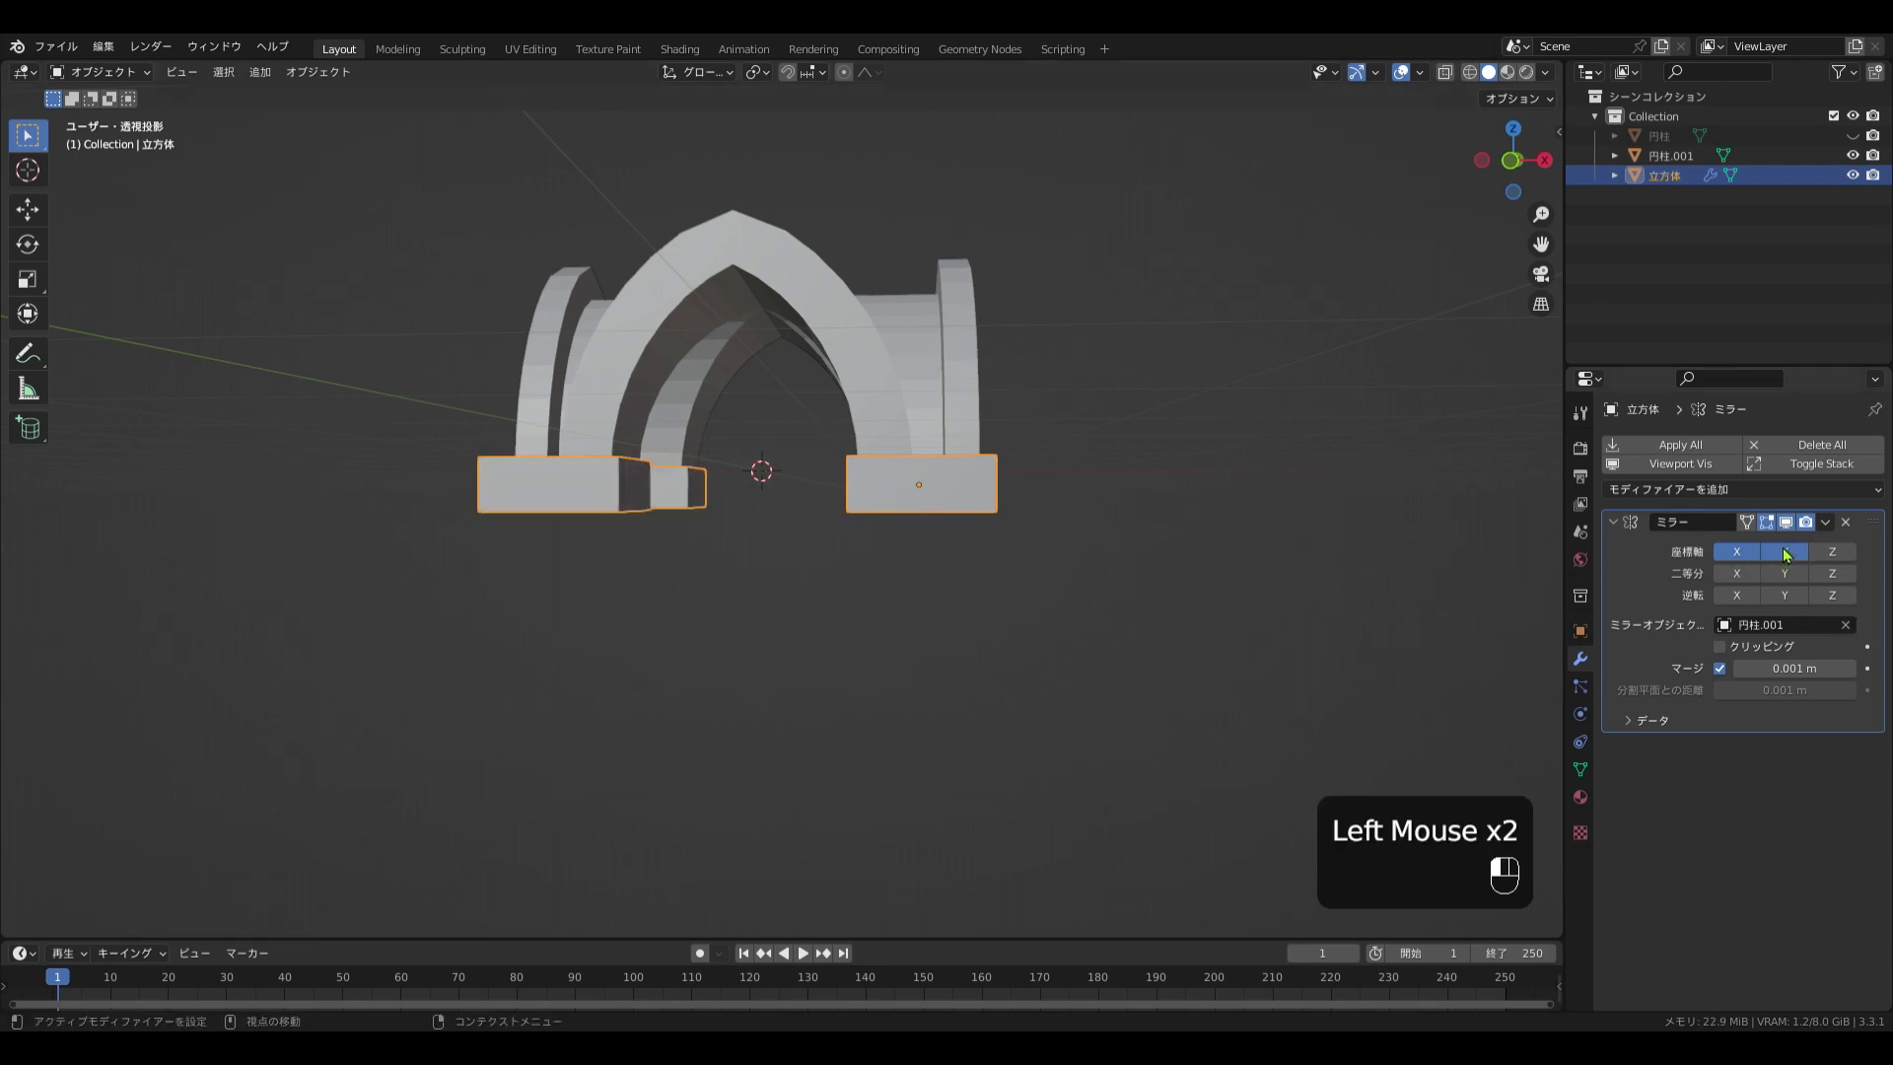
In Edit Mode, duplicate the corner block about 4.02 m straight down in Z to form the pillar base
middle_drag(1021, 631, 888, 473)
key(KP_1)
key(Tab)
key(KP_1)
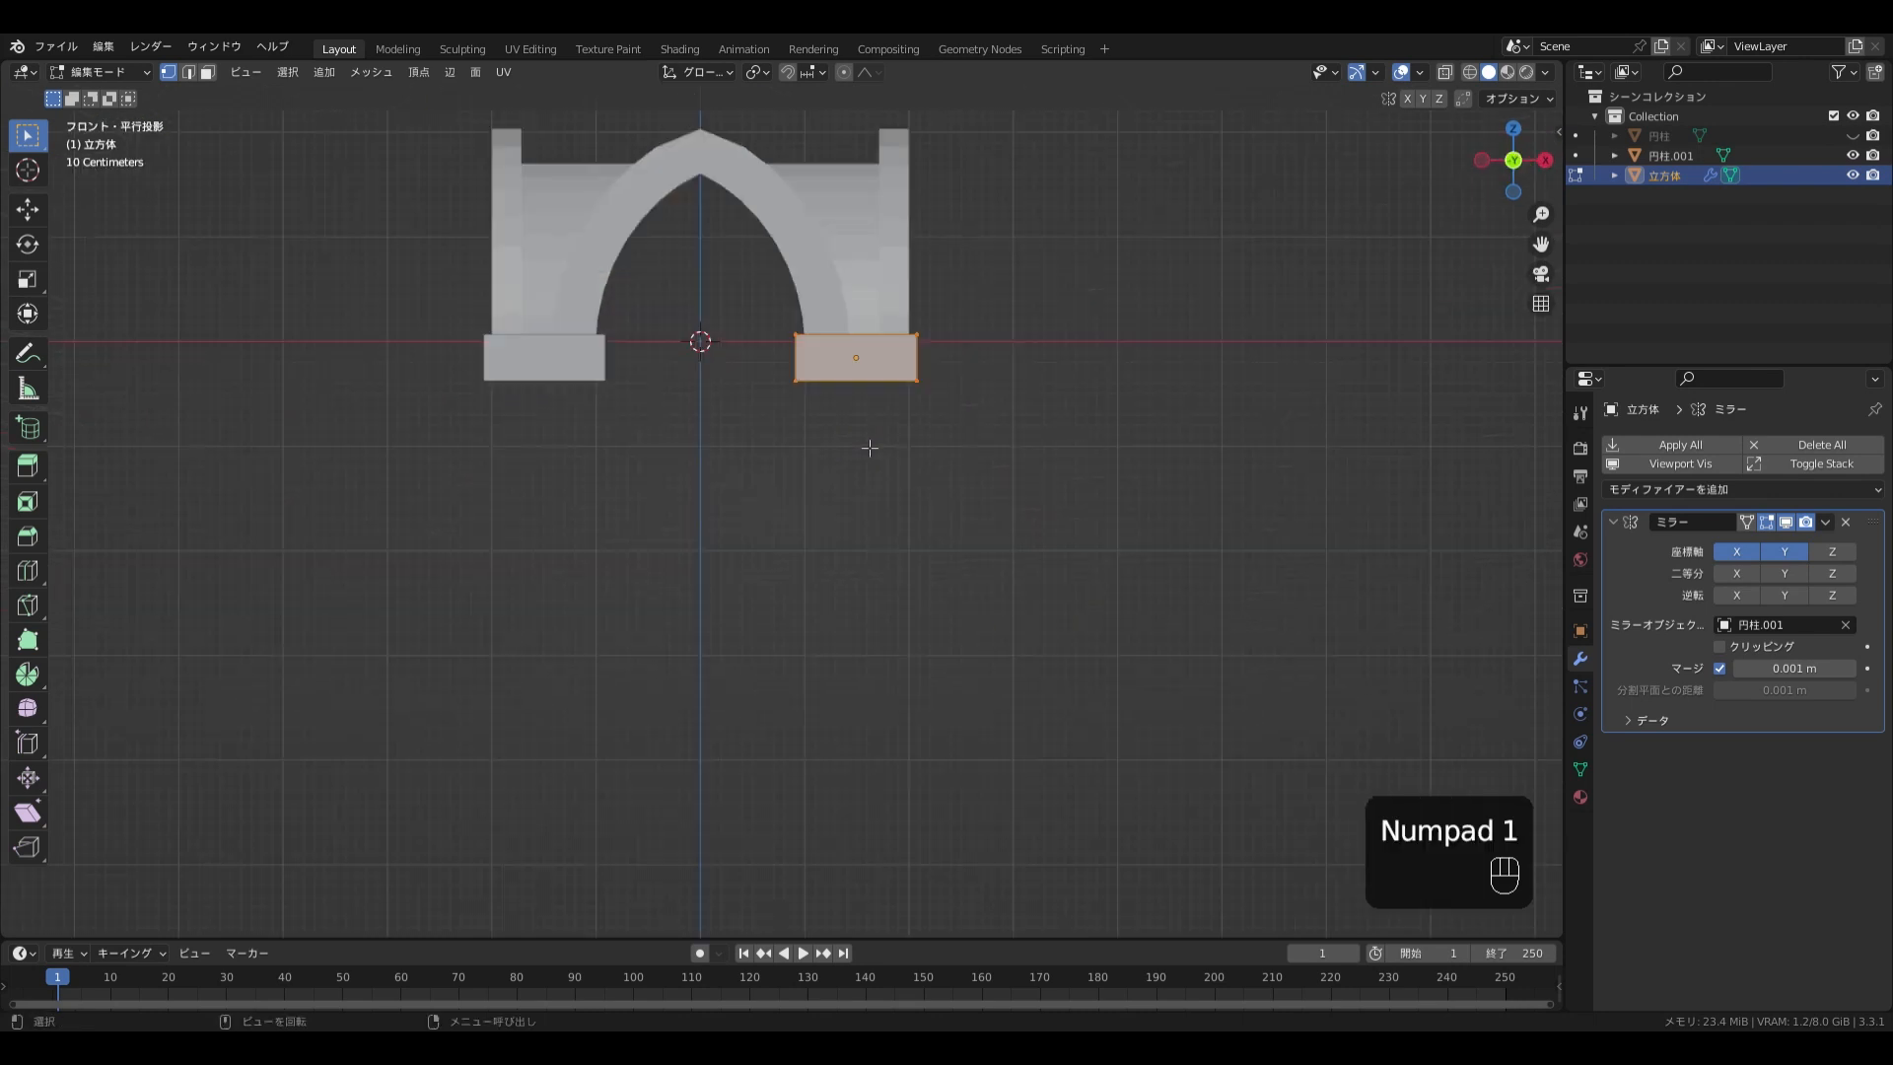
key(shift+d)
key(z)
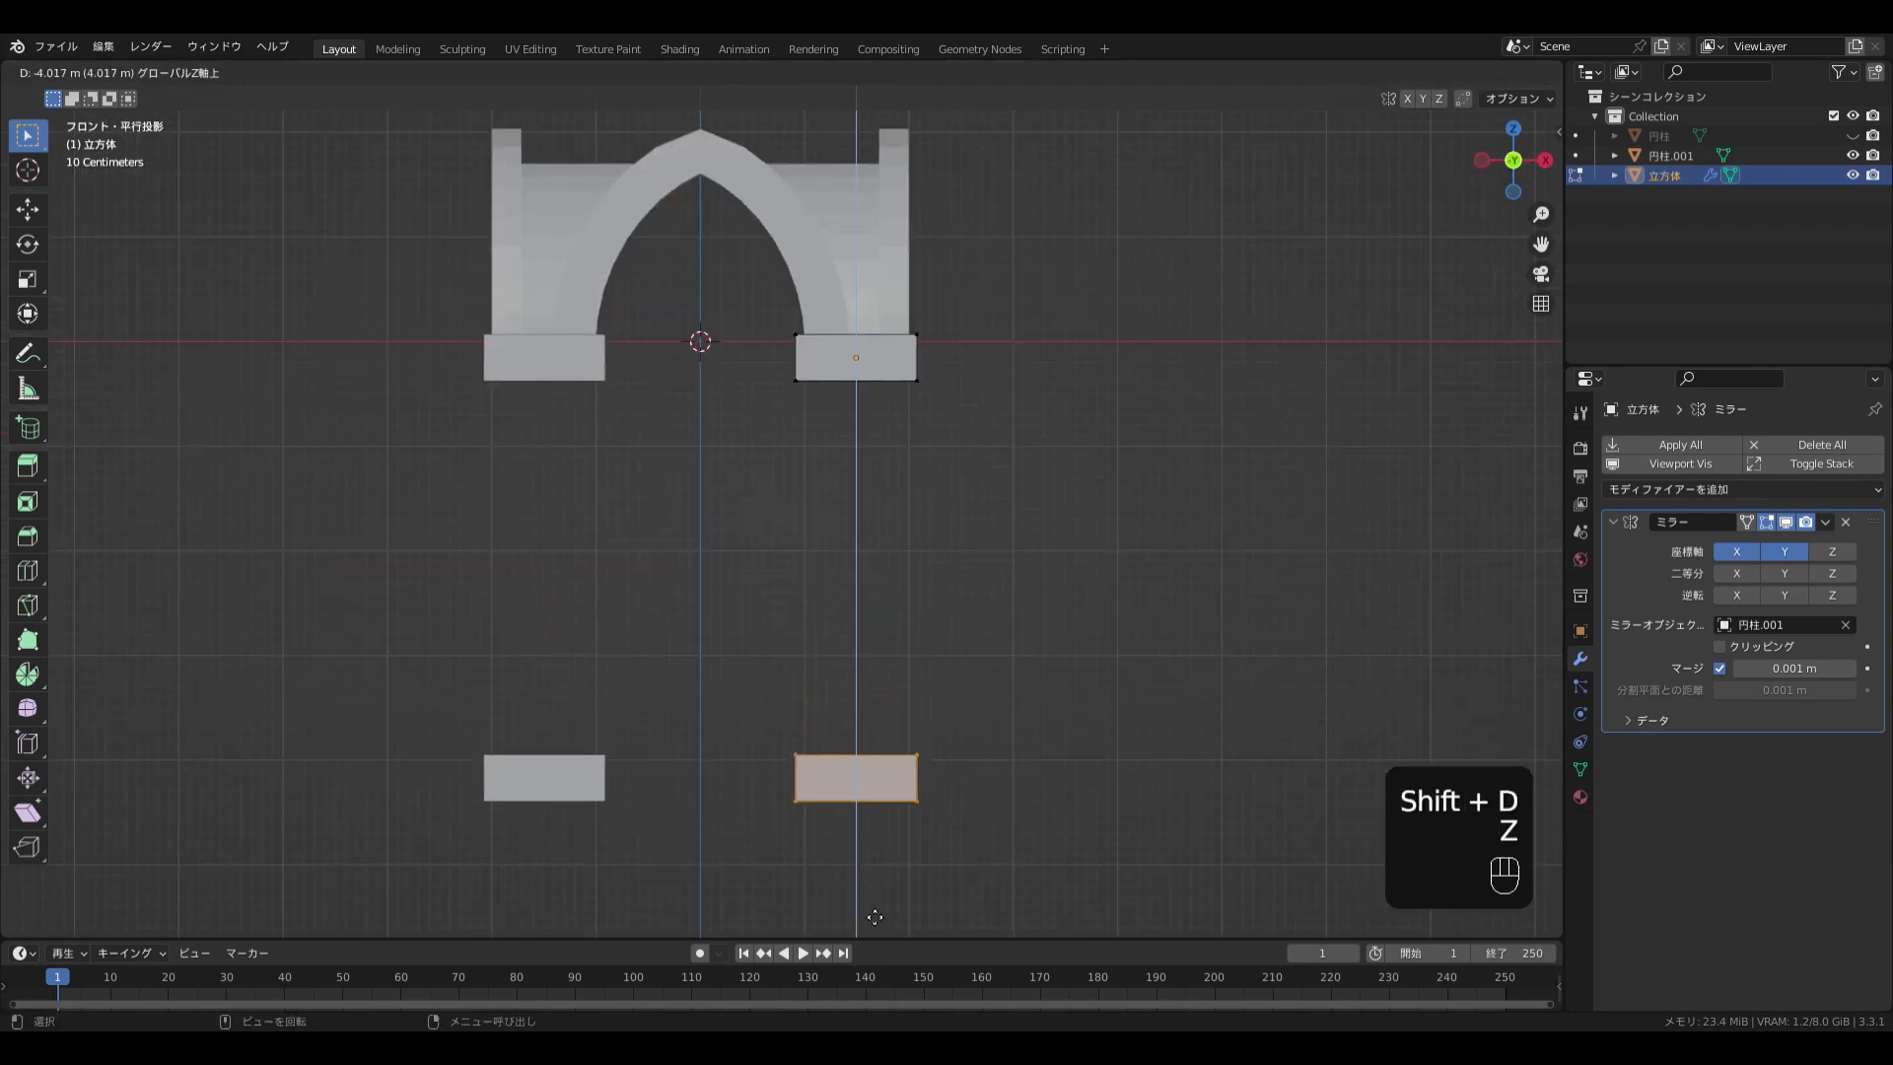
click(704, 586)
Draw a round cylinder with equal sides from the upper block's underside down to the base block as the pillar shaft
middle_drag(703, 586, 680, 503)
click(28, 426)
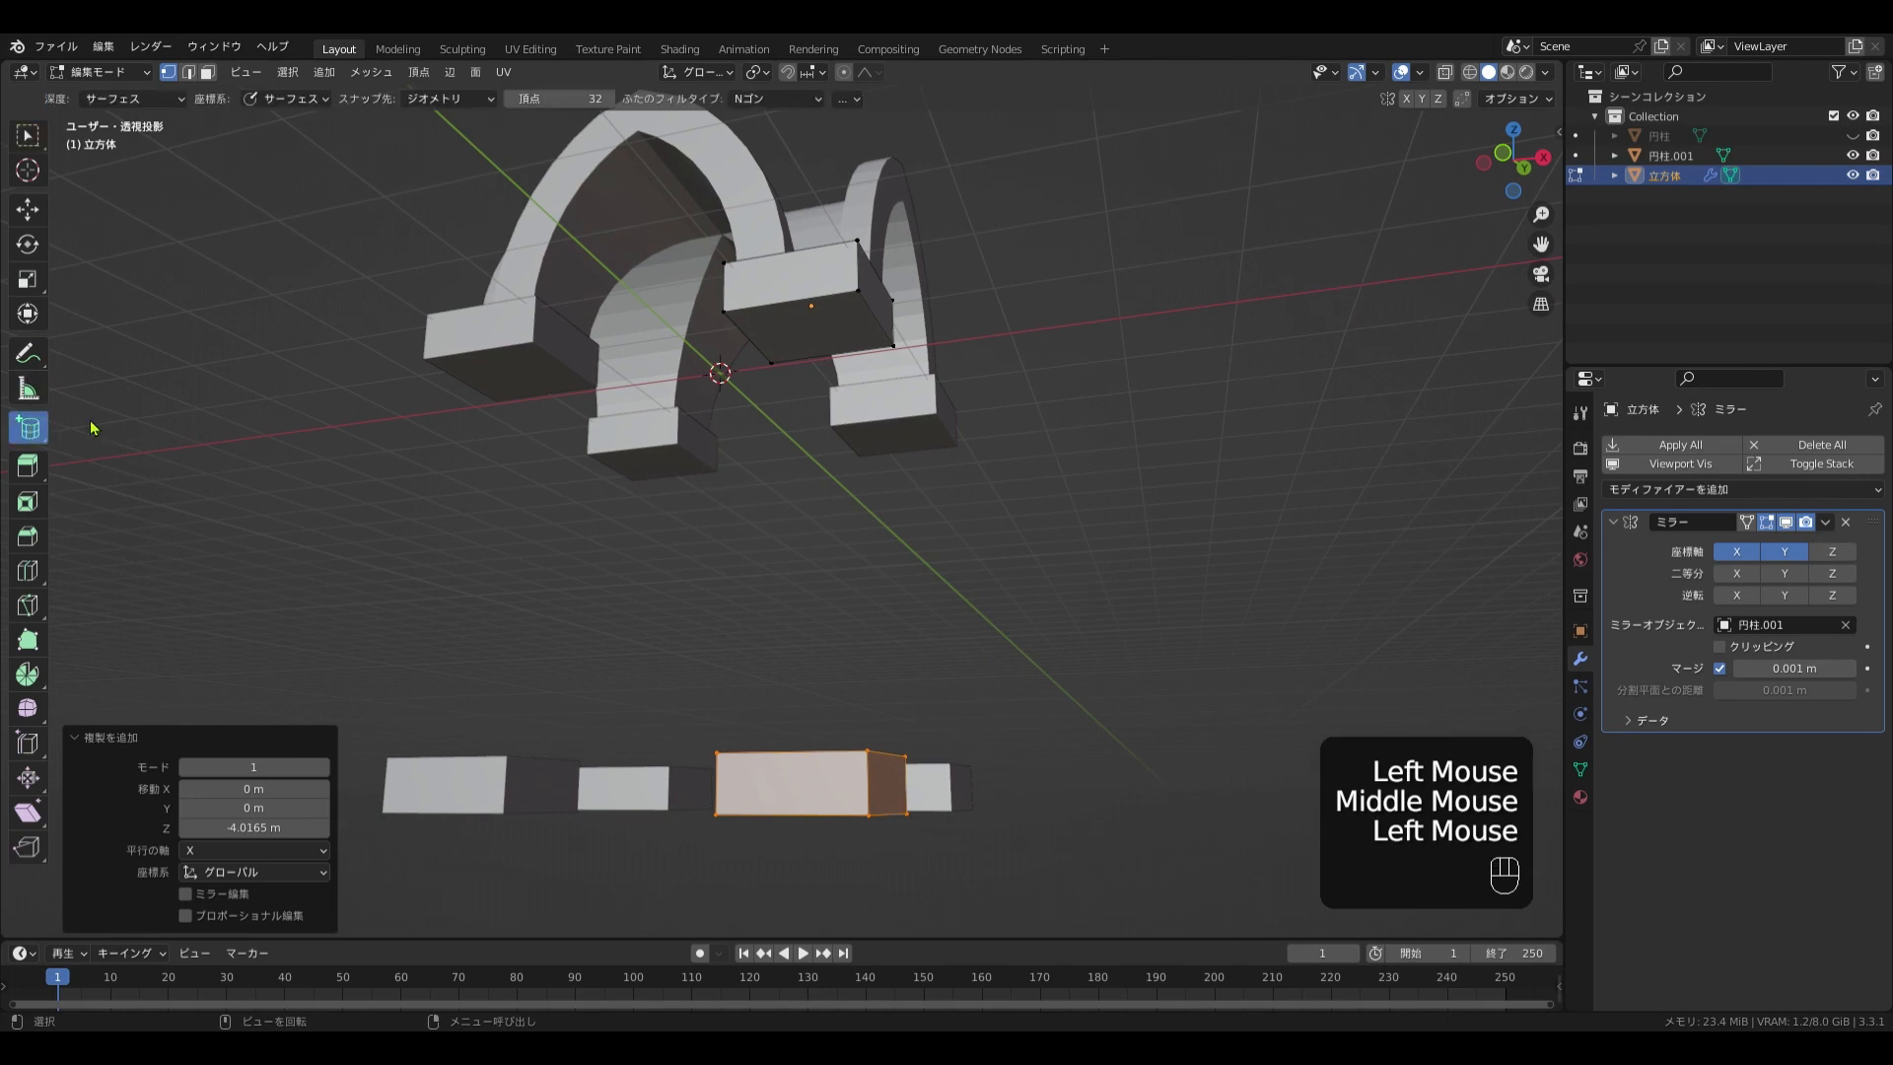
drag(796, 324, 876, 352)
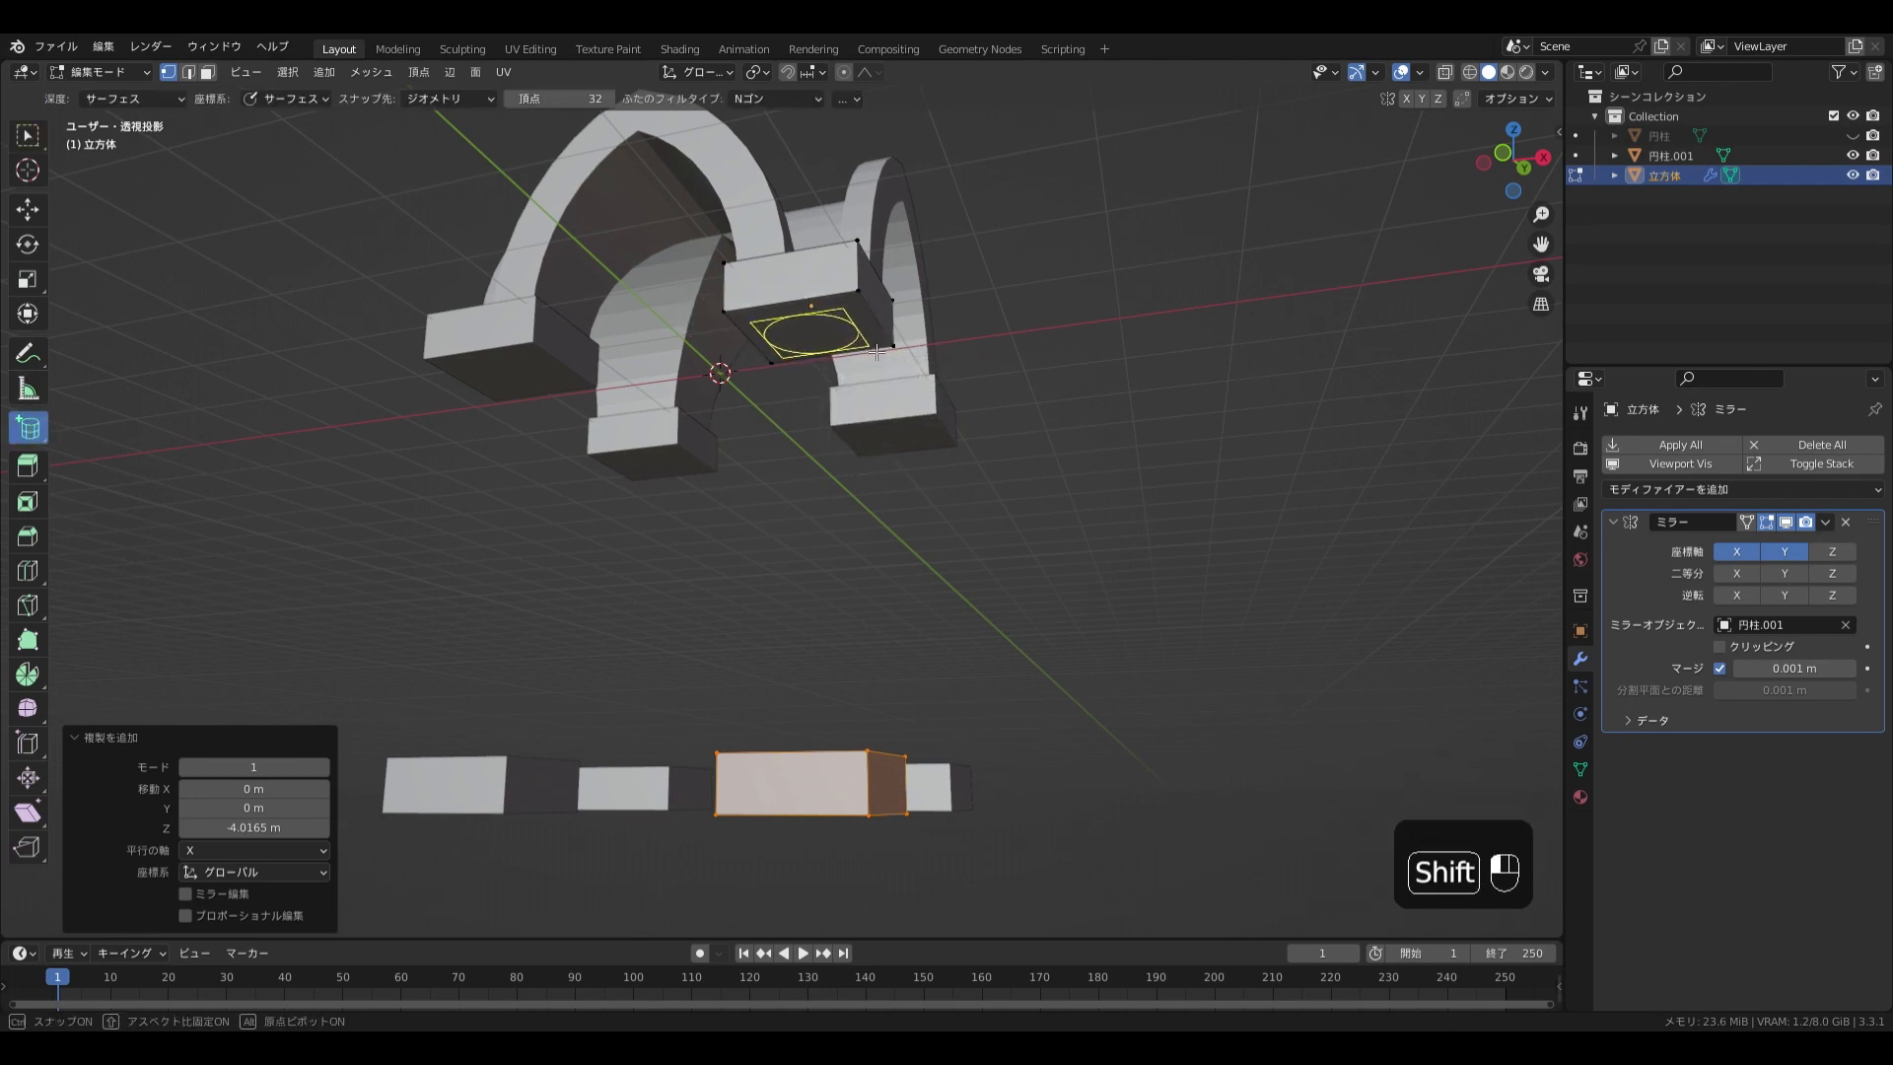
click(880, 768)
Centre the pillar shaft between its blocks by moving it about -0.087 m in Y and 0.047 m in X
middle_drag(880, 767, 720, 727)
key(g)
key(y)
click(710, 726)
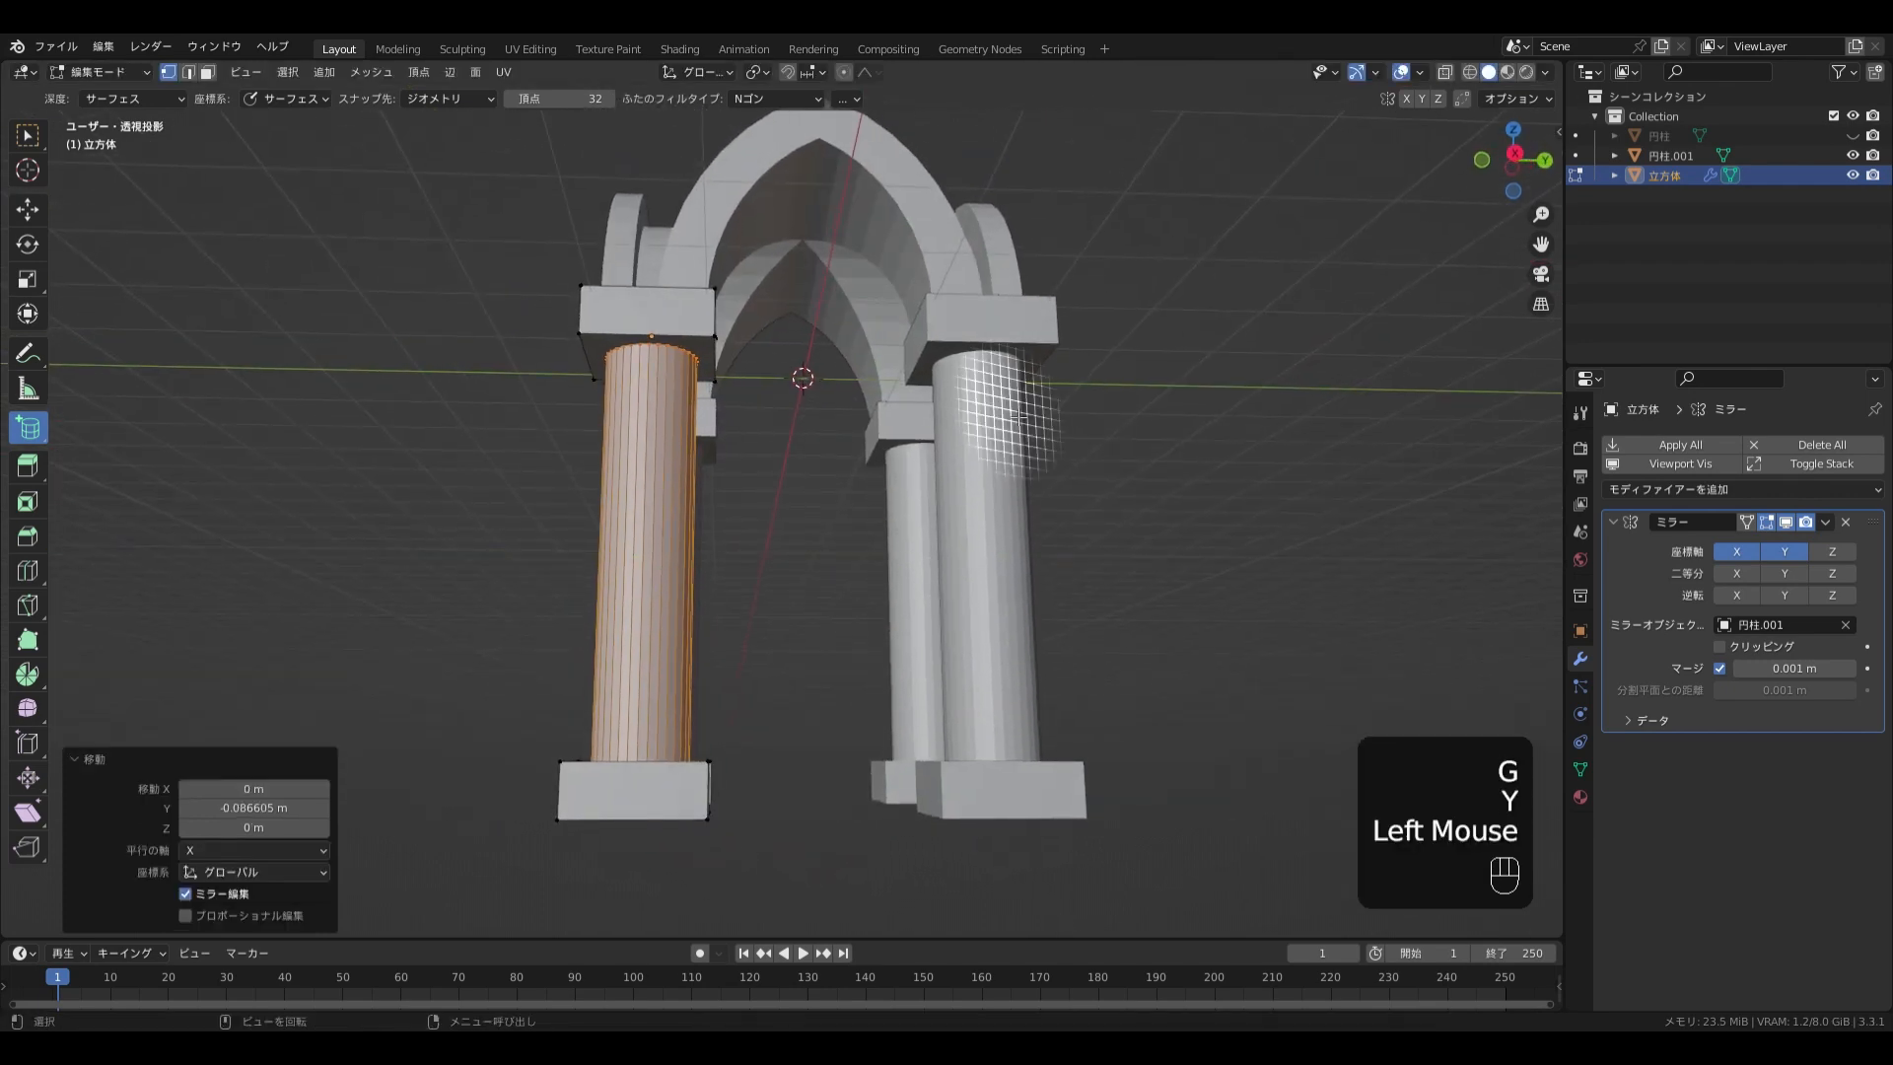
key(KP_3)
key(KP_1)
click(27, 134)
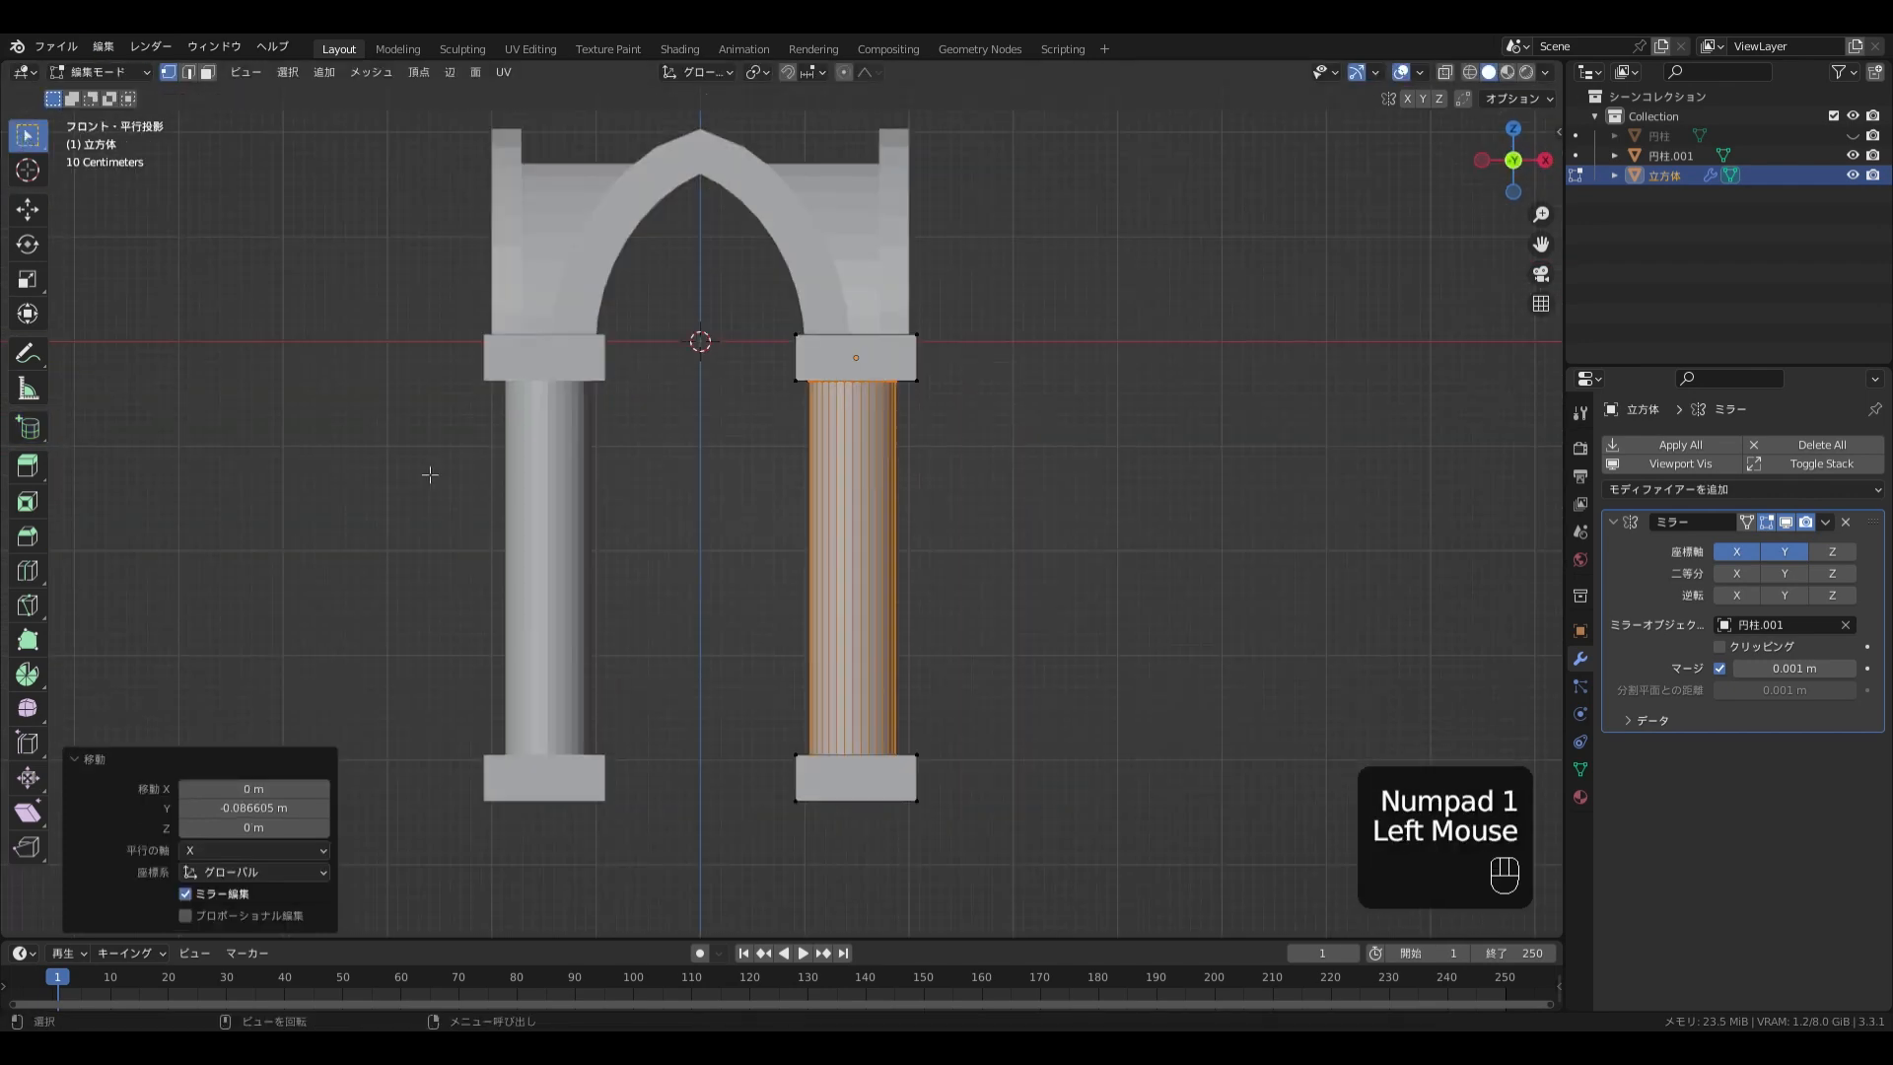
key(g)
key(x)
click(962, 729)
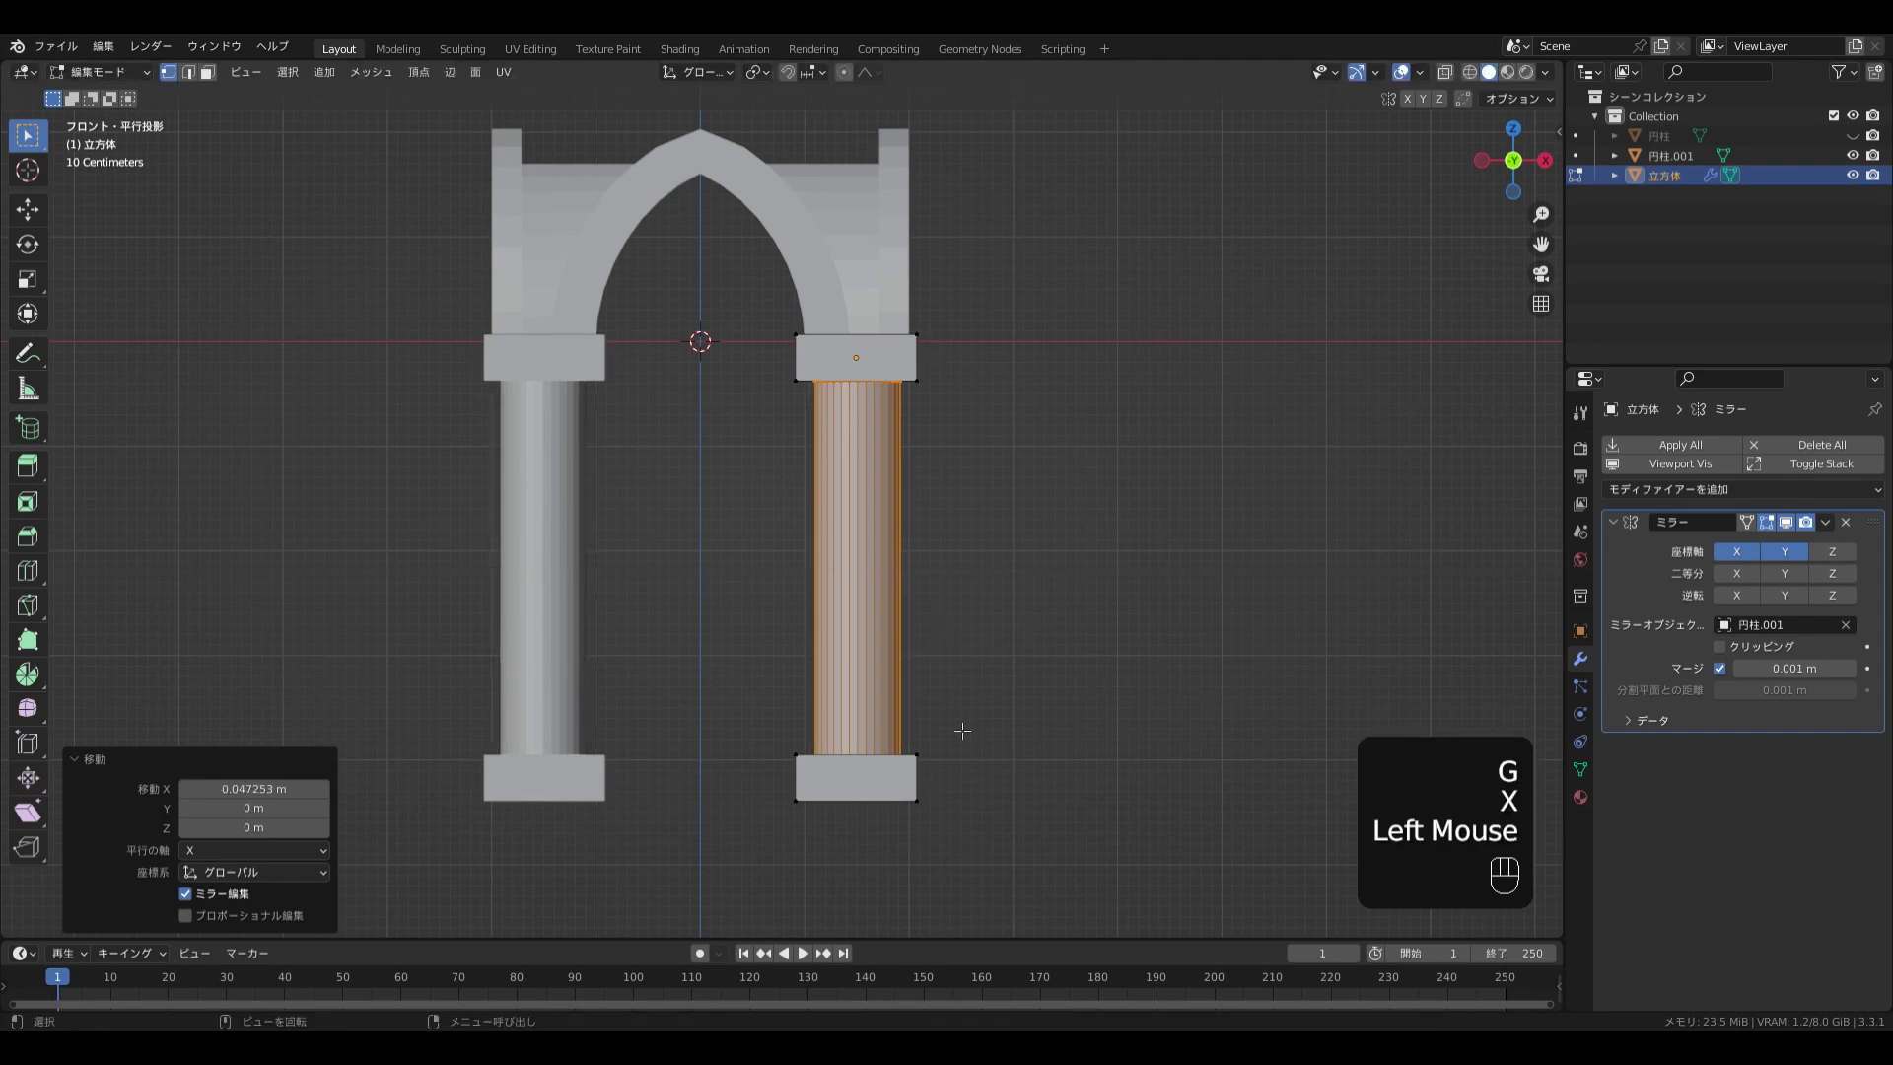
Return to Object Mode, apply Auto Smooth shading to the pillars and the vault together, and clear the selection
scroll(972, 788, down, 2)
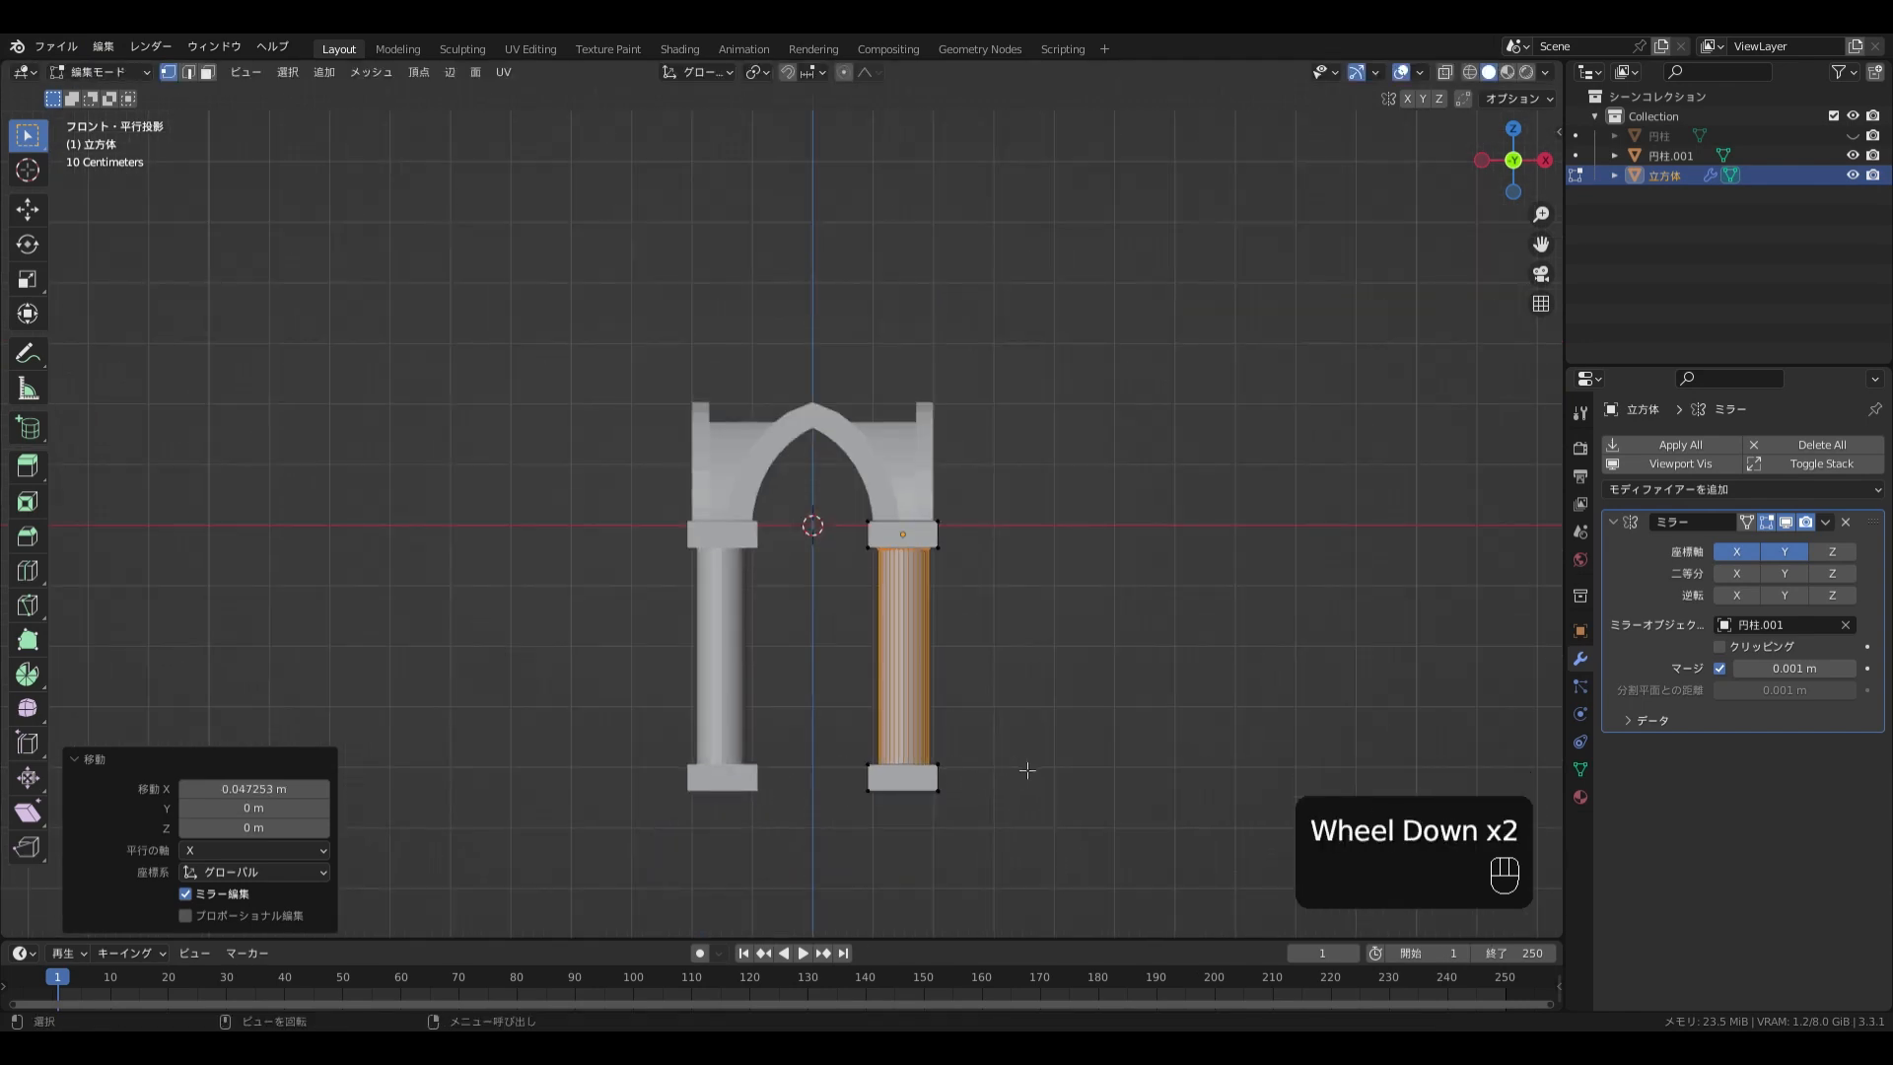
key(KP_5)
key(shift+z)
click(1031, 786)
key(Tab)
middle_drag(1031, 786, 818, 389)
shift+click(823, 404)
shift+click(823, 404)
right_click(841, 460)
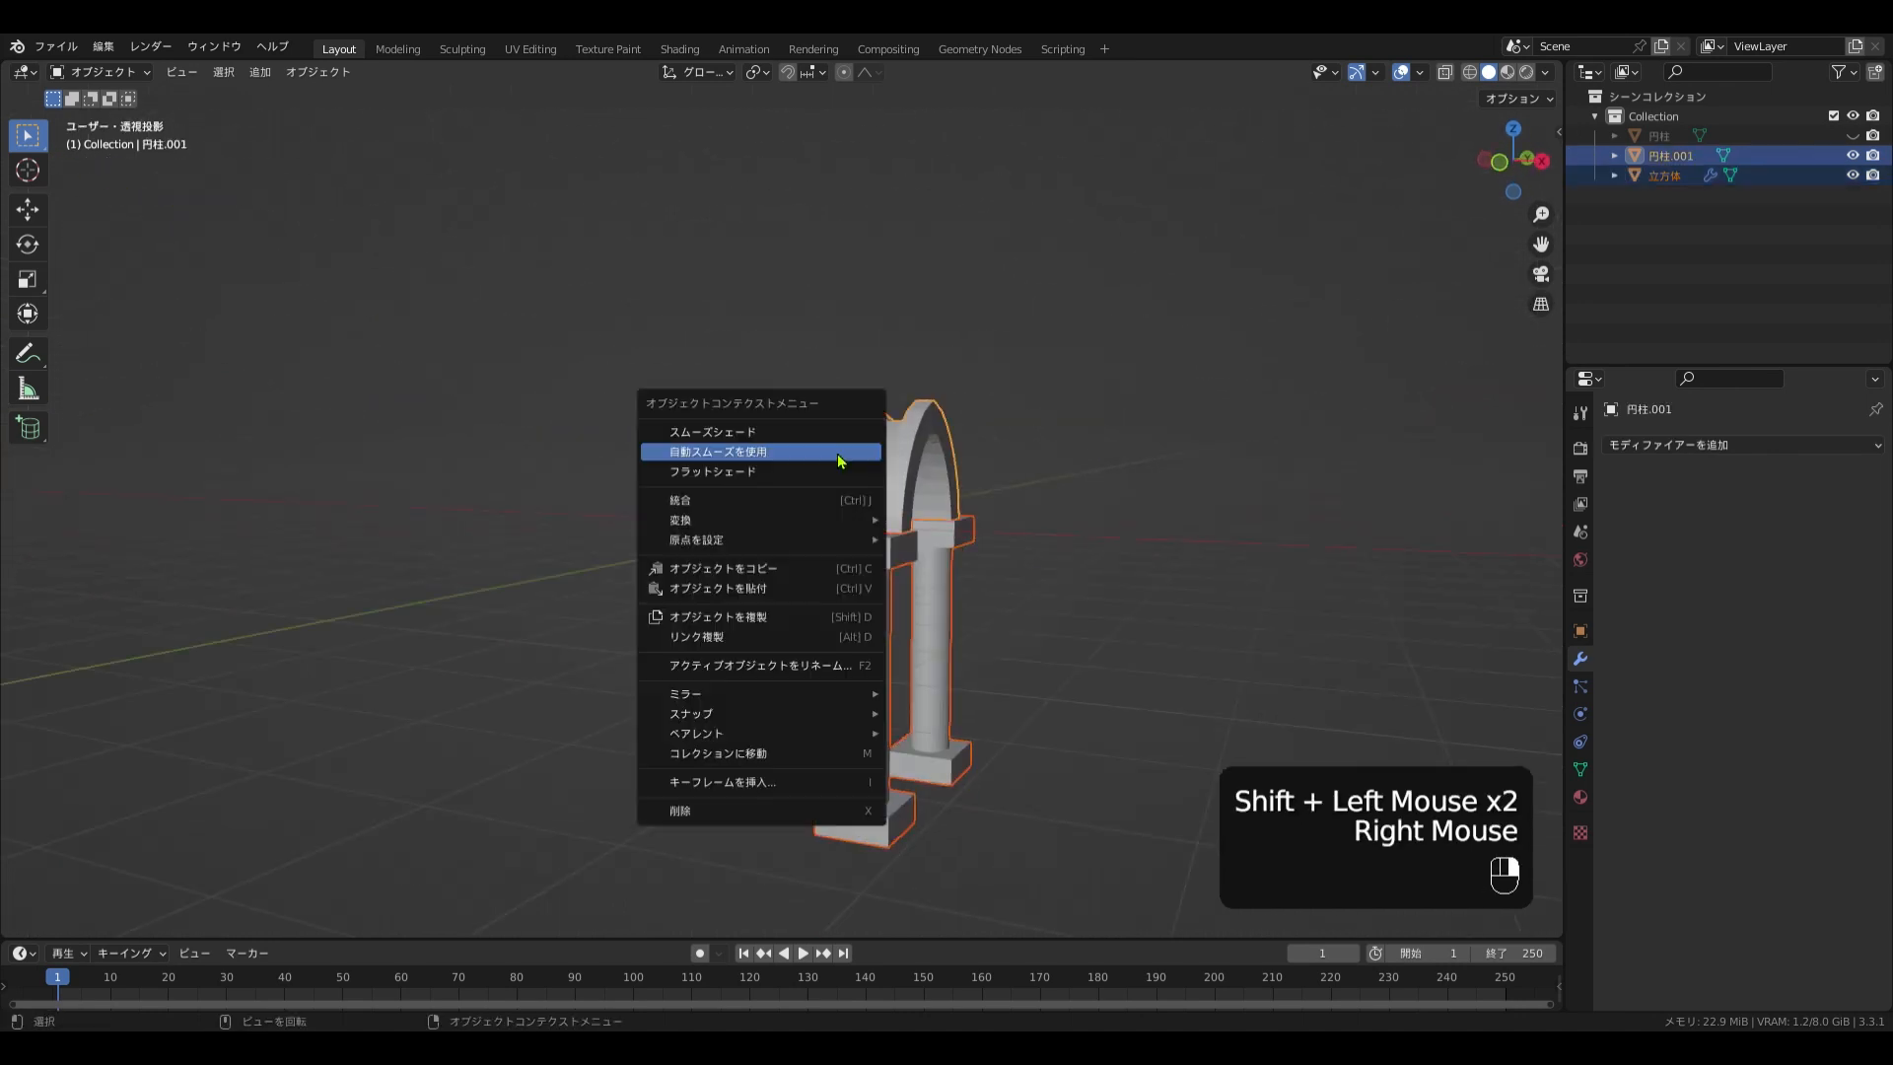
click(833, 463)
click(633, 708)
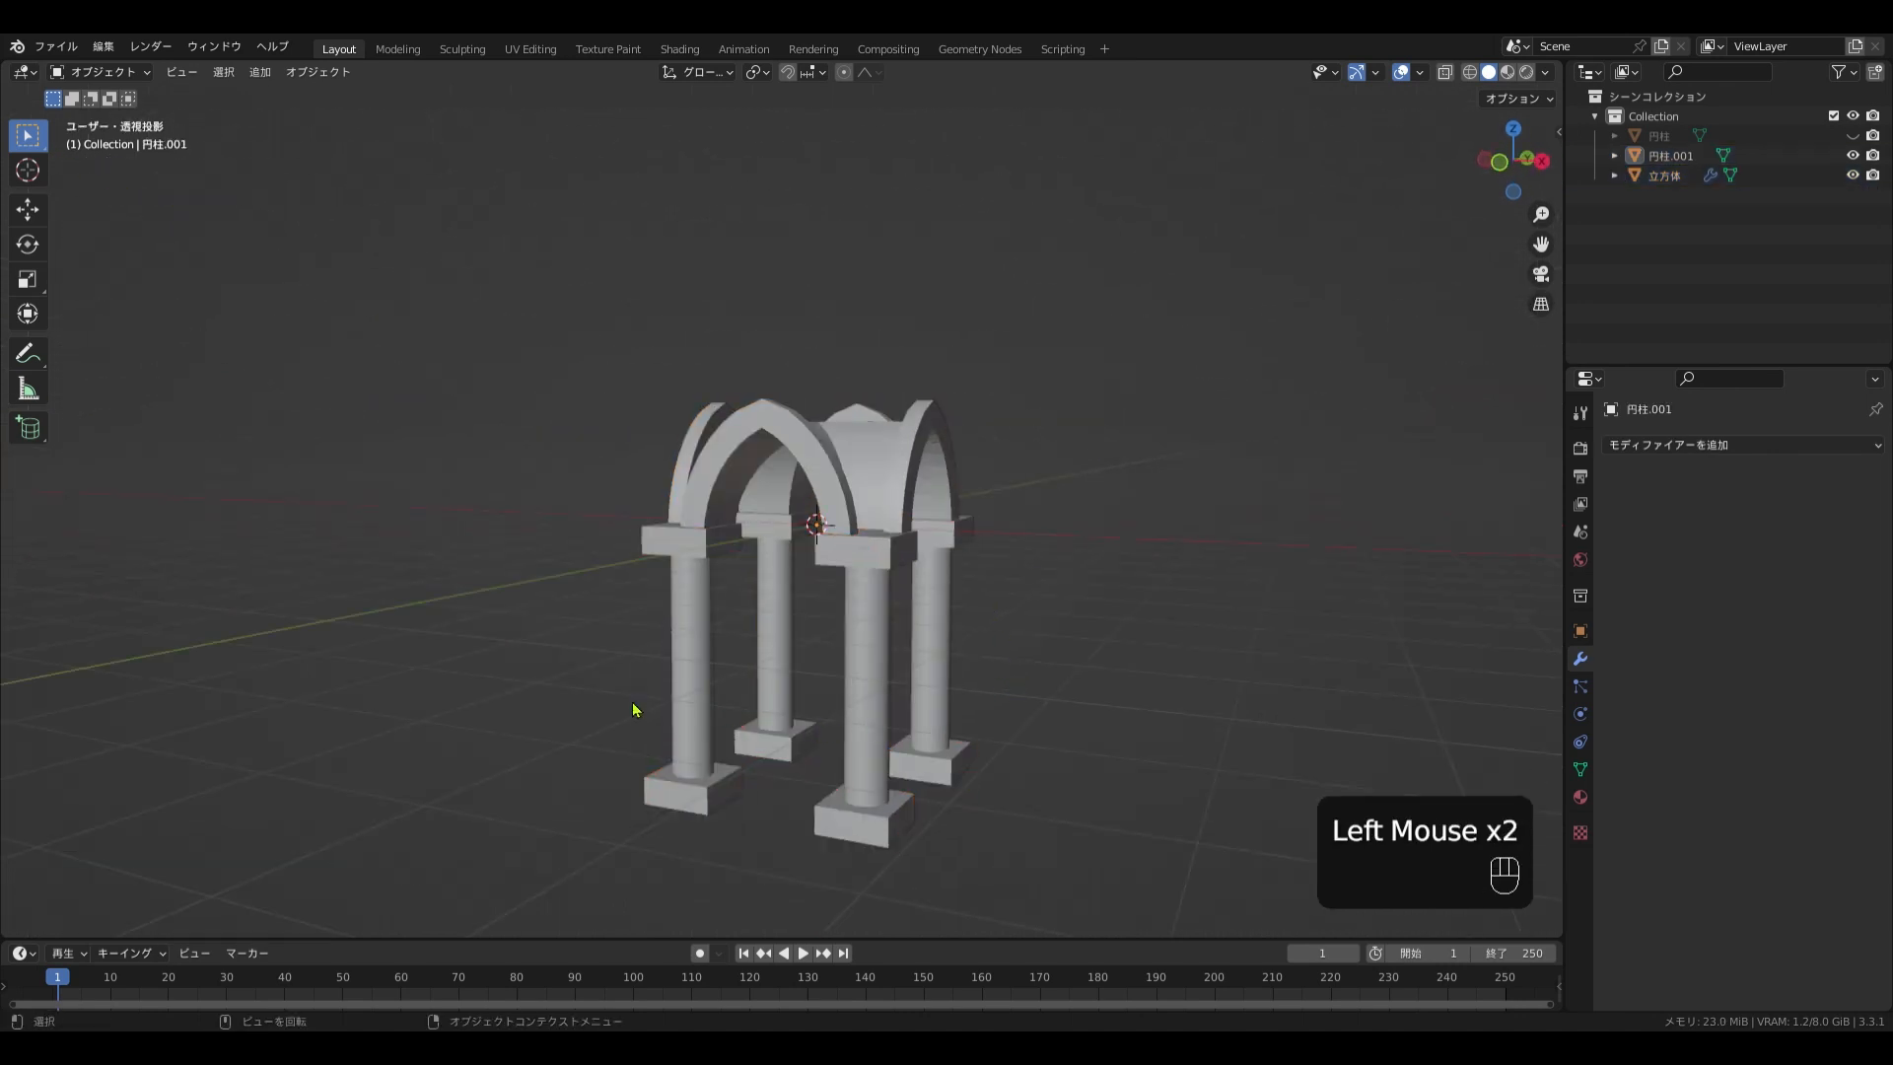
Hide the viewport overlays, switch to wireframe display and box-select the vault together with its pillars
middle_drag(717, 720, 862, 726)
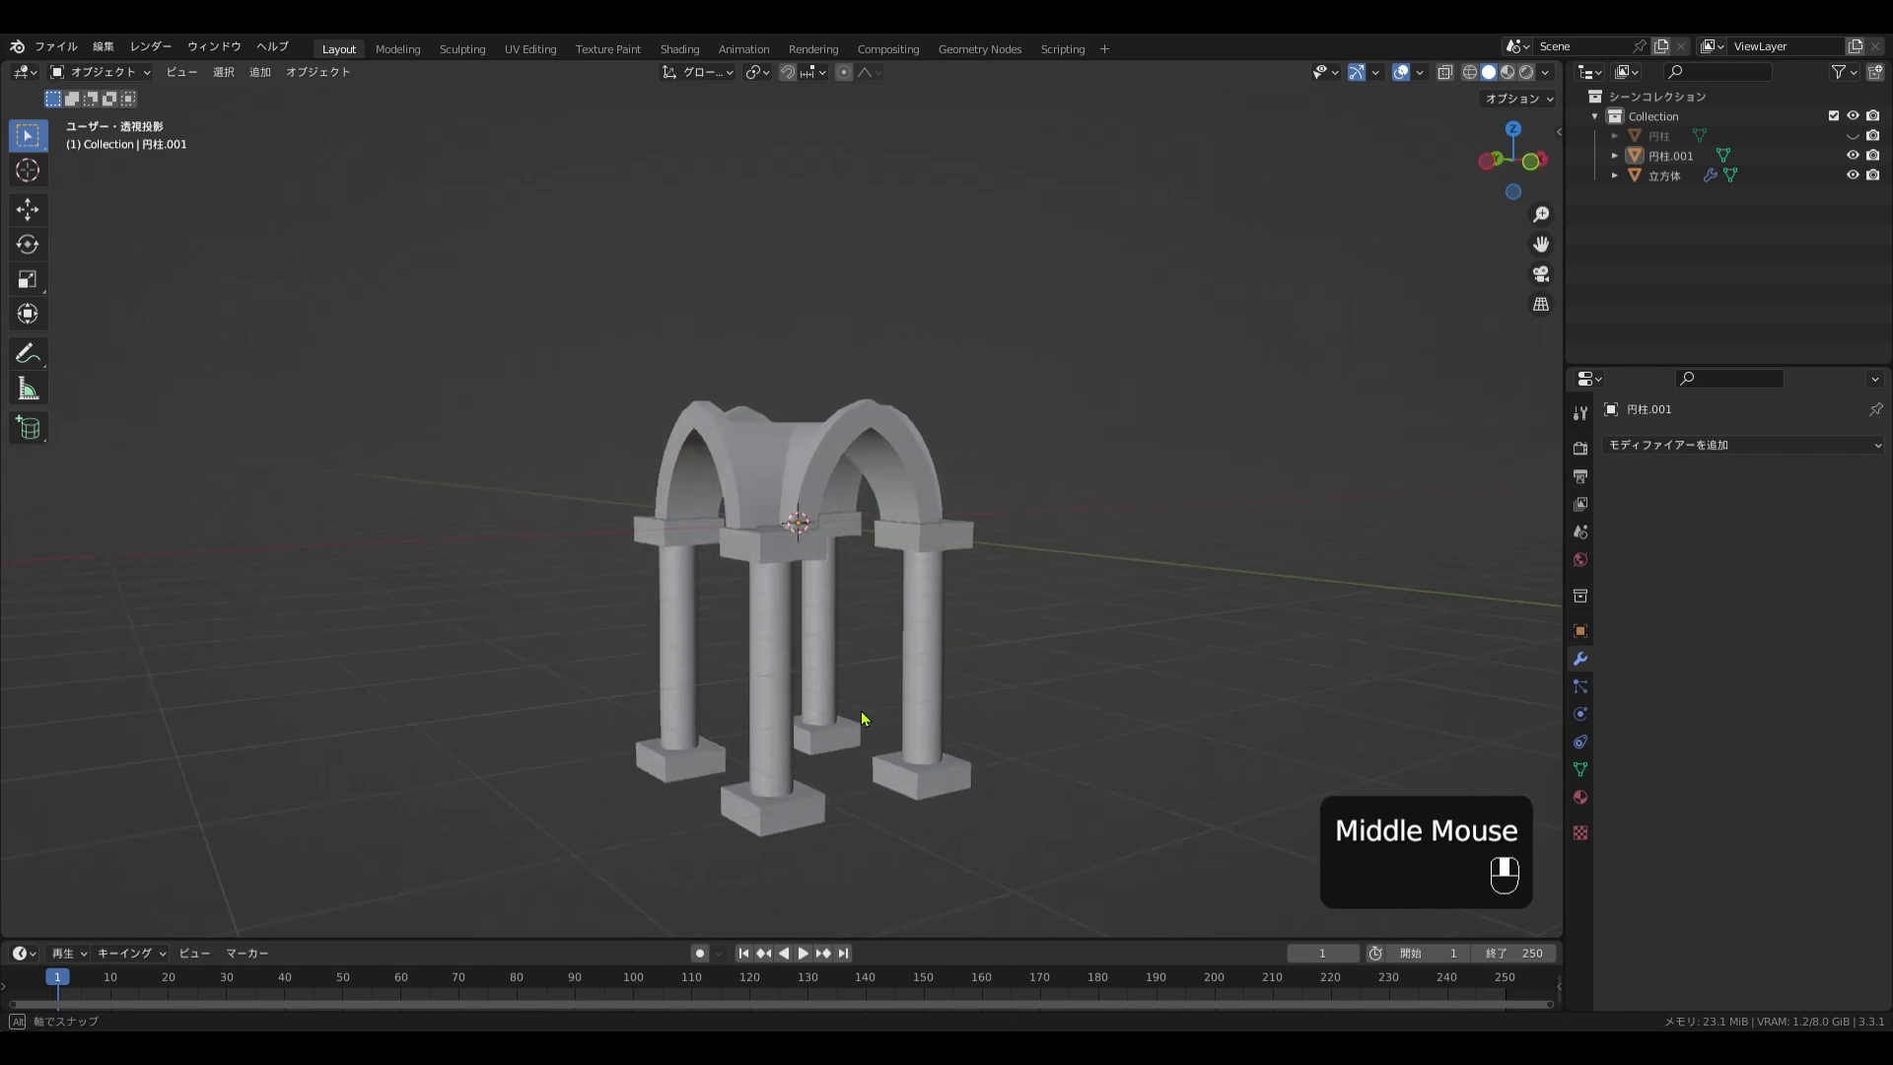
click(1401, 73)
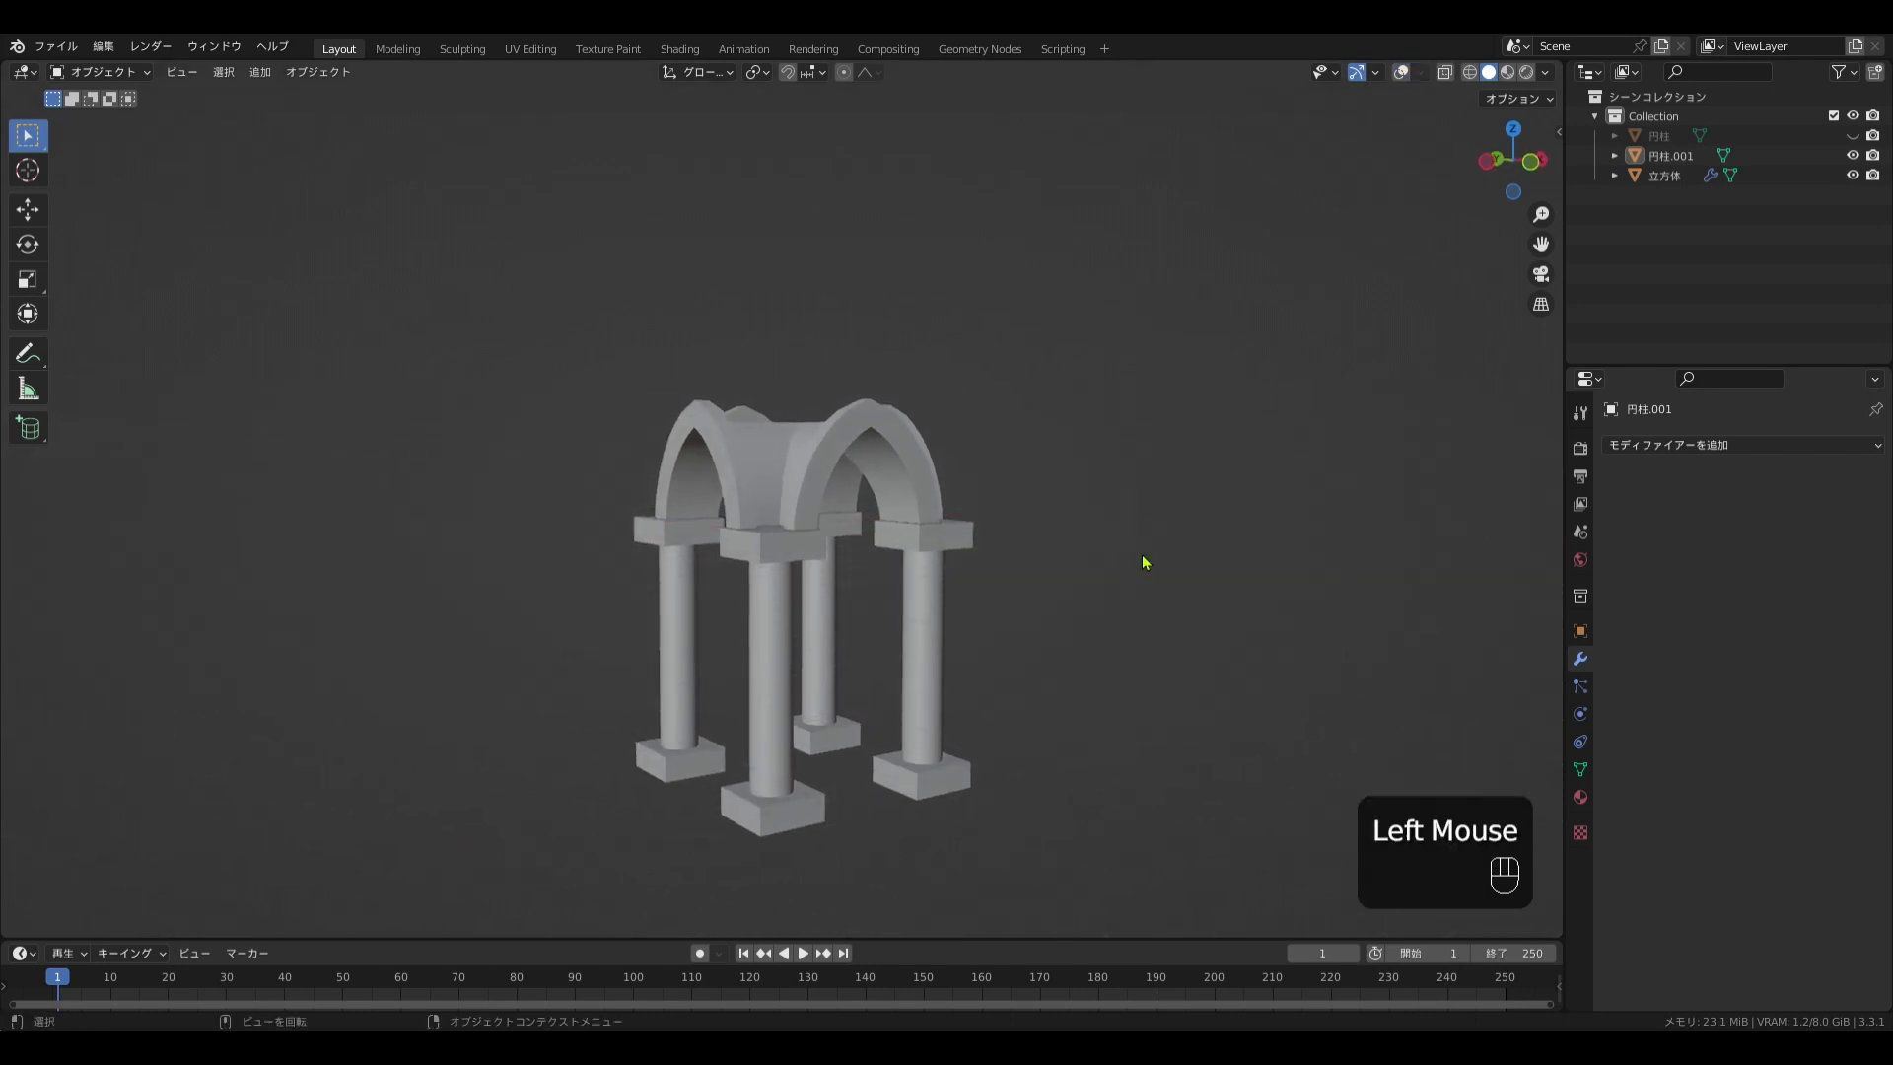
key(shift+z)
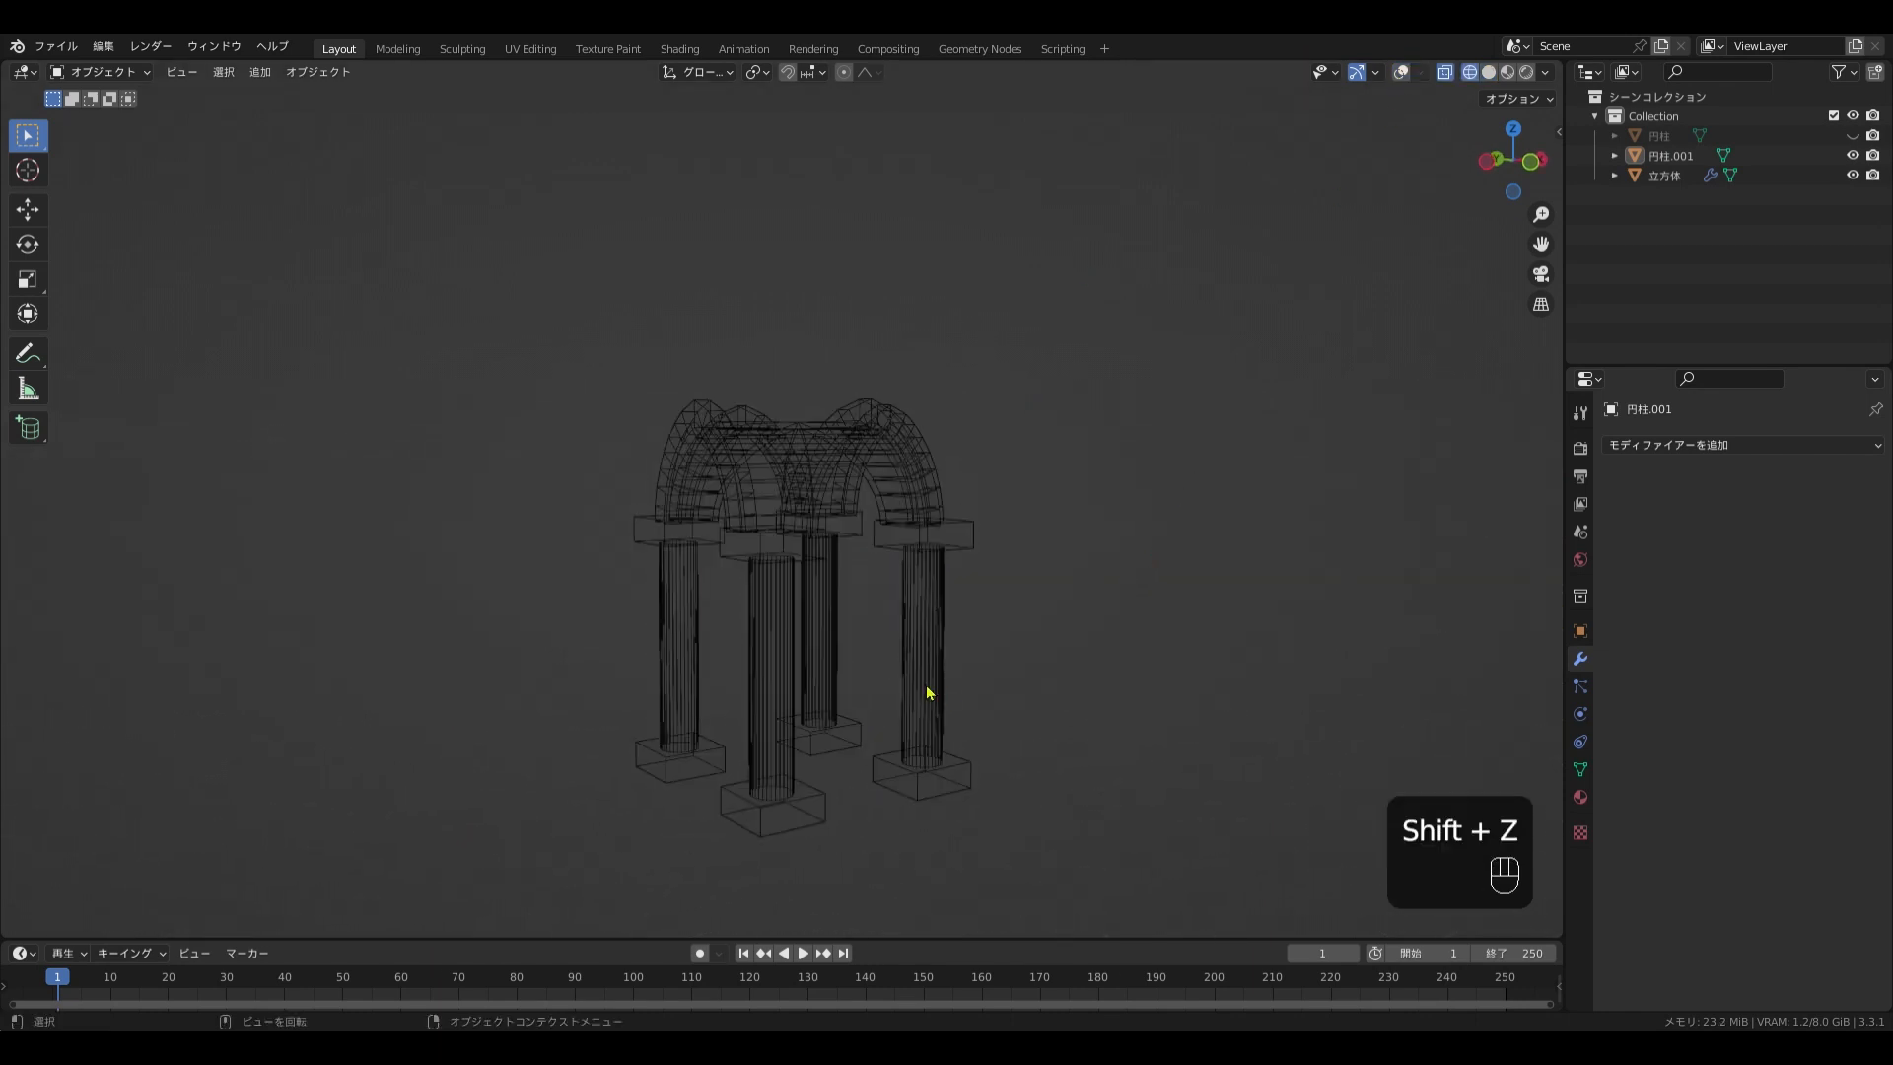
drag(1001, 711, 554, 369)
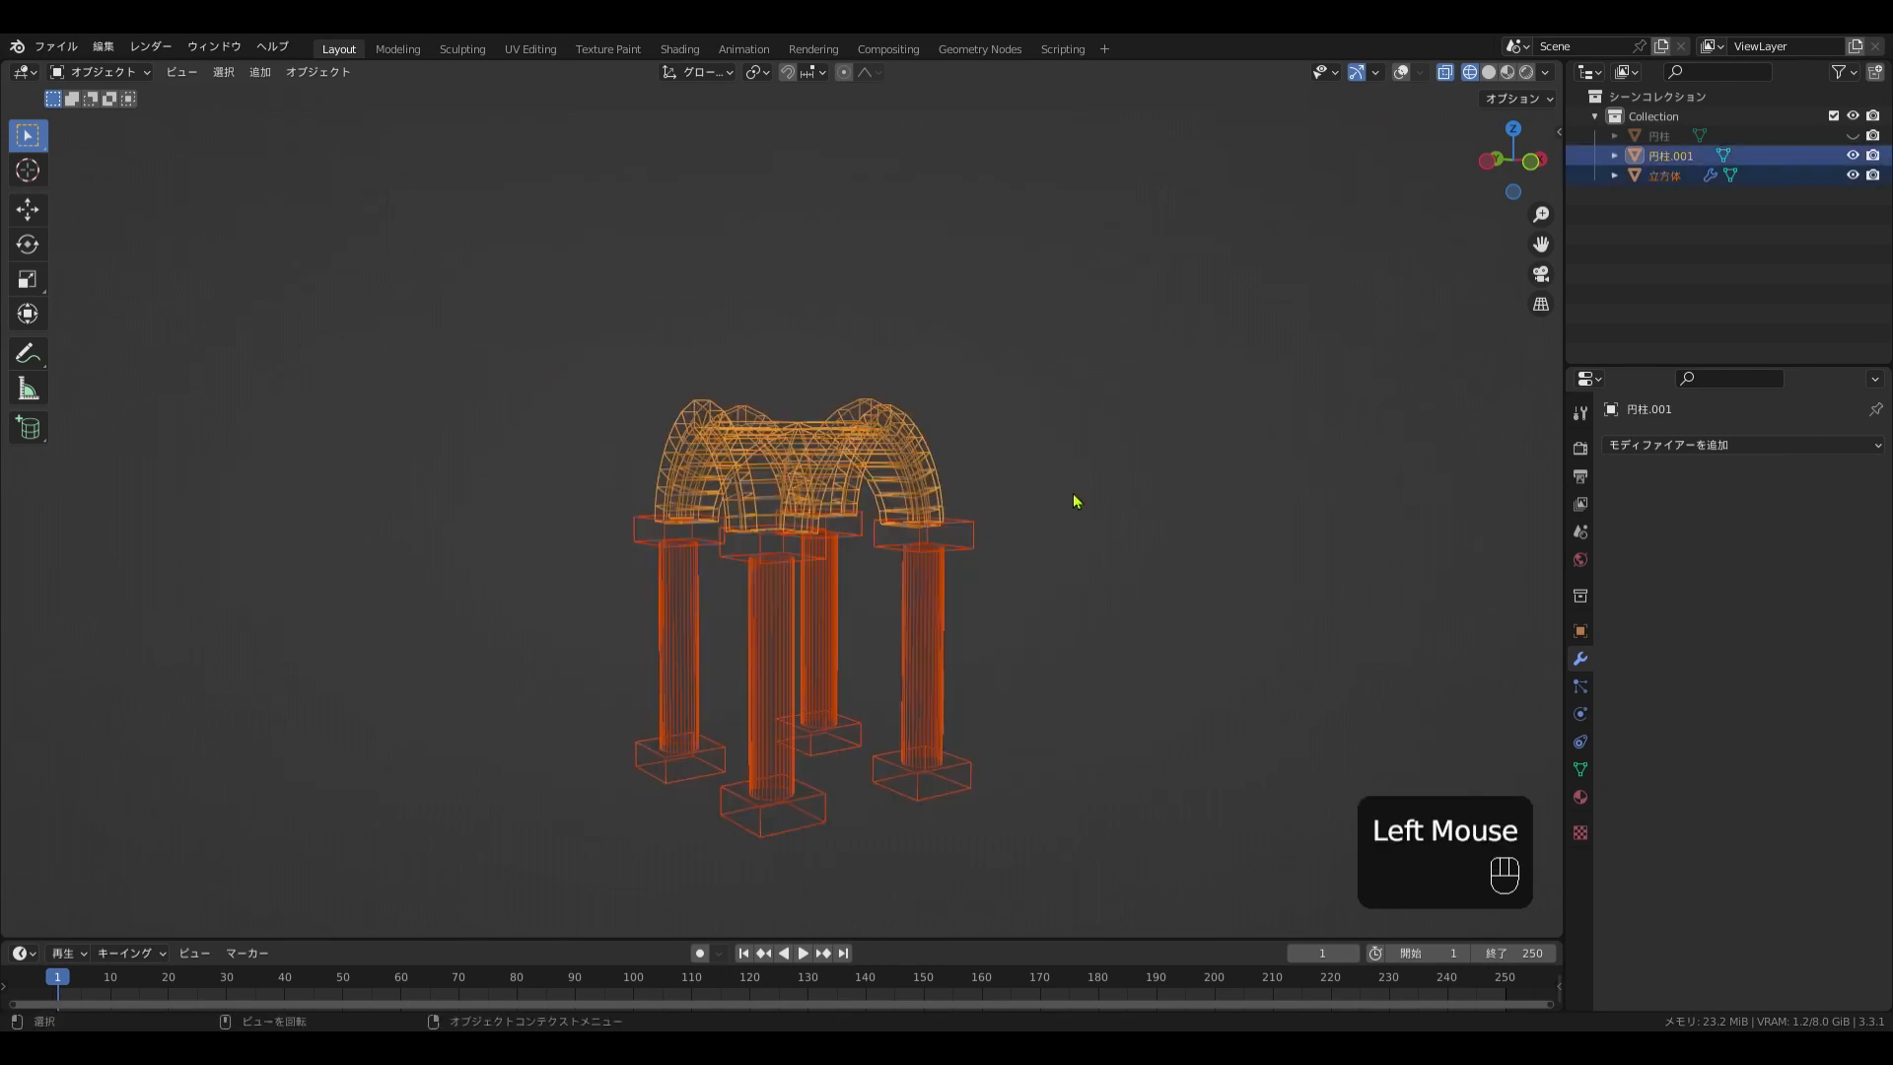